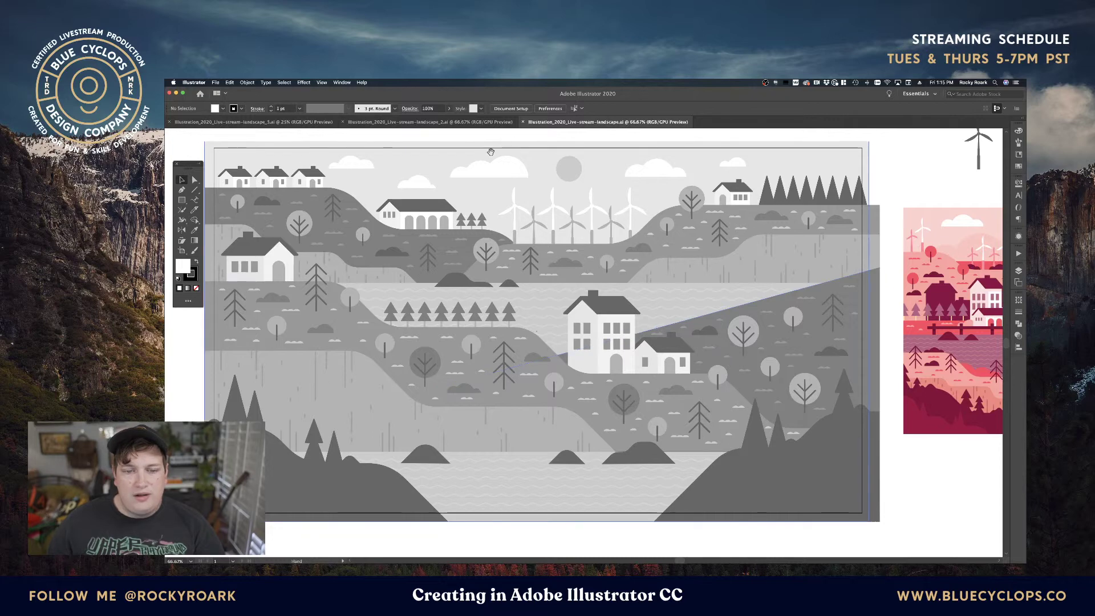
Switch to the browser and view the Videos section of the Behance profile.
left_click_drag(491, 152, 527, 161)
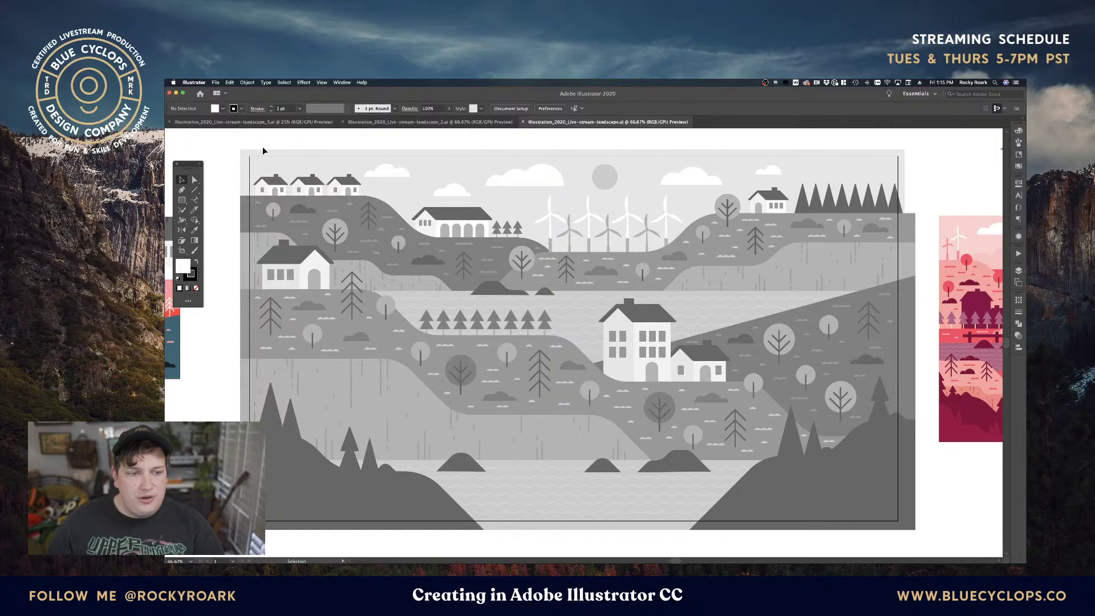
key("ctrl+Up")
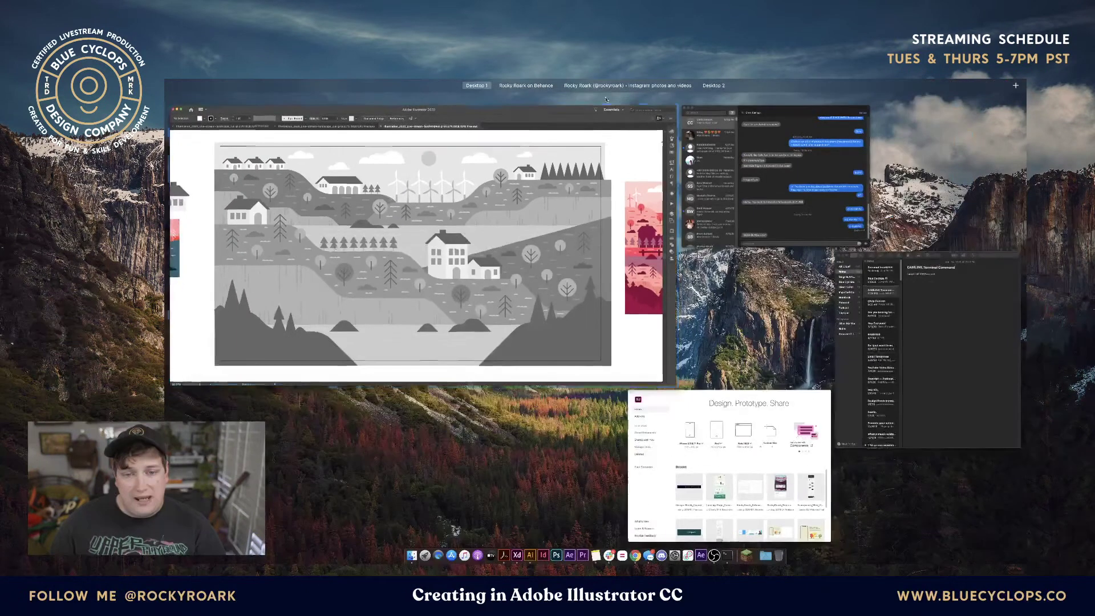
left_click(572, 101)
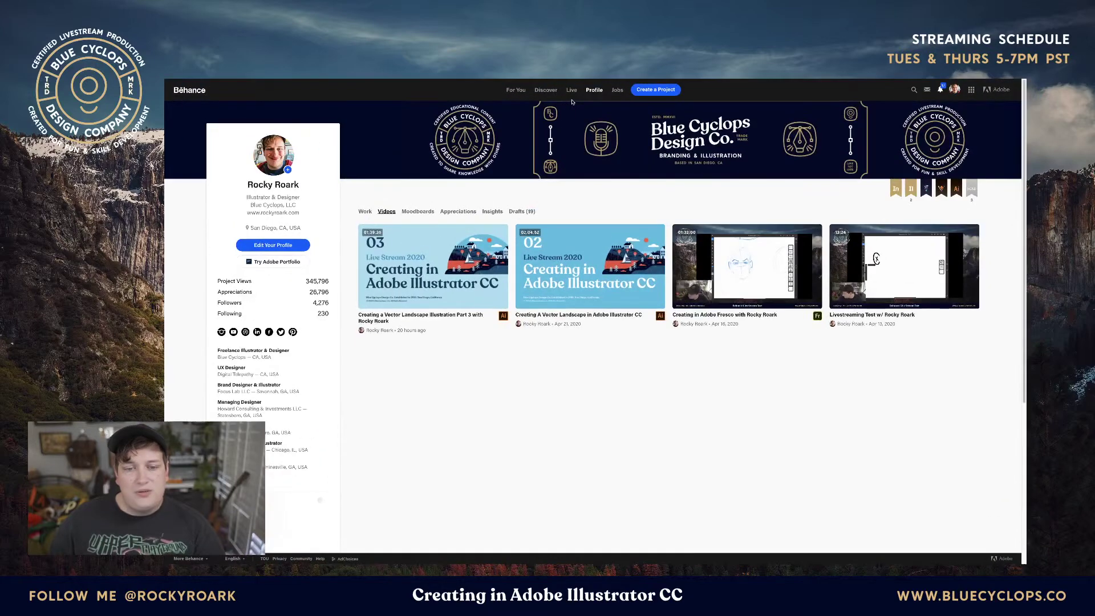
mouse_move(572, 103)
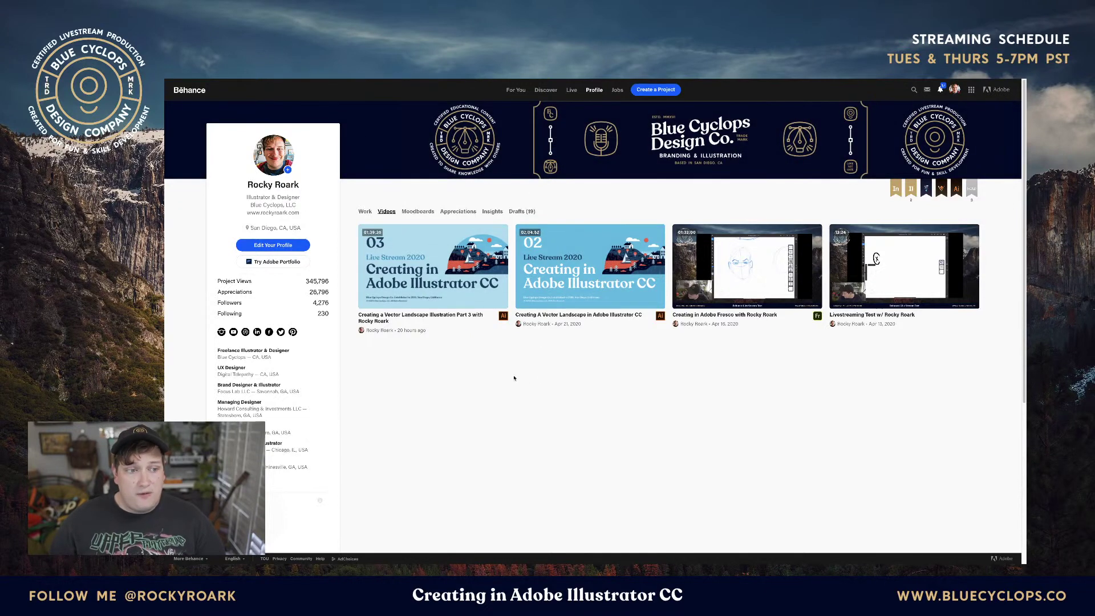
mouse_move(340, 82)
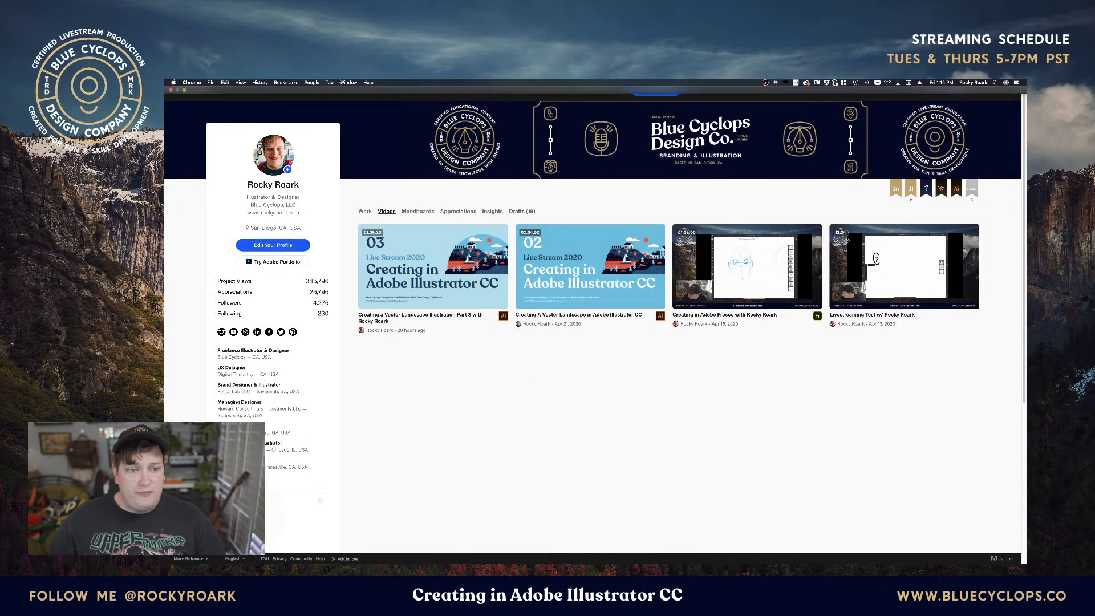
left_click(185, 90)
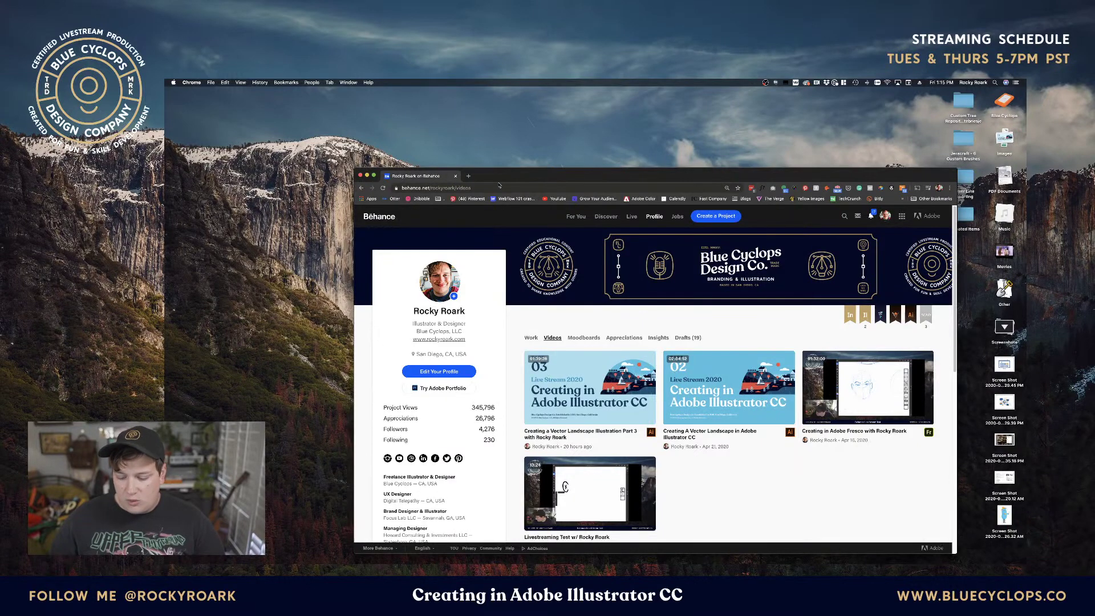
left_click(373, 176)
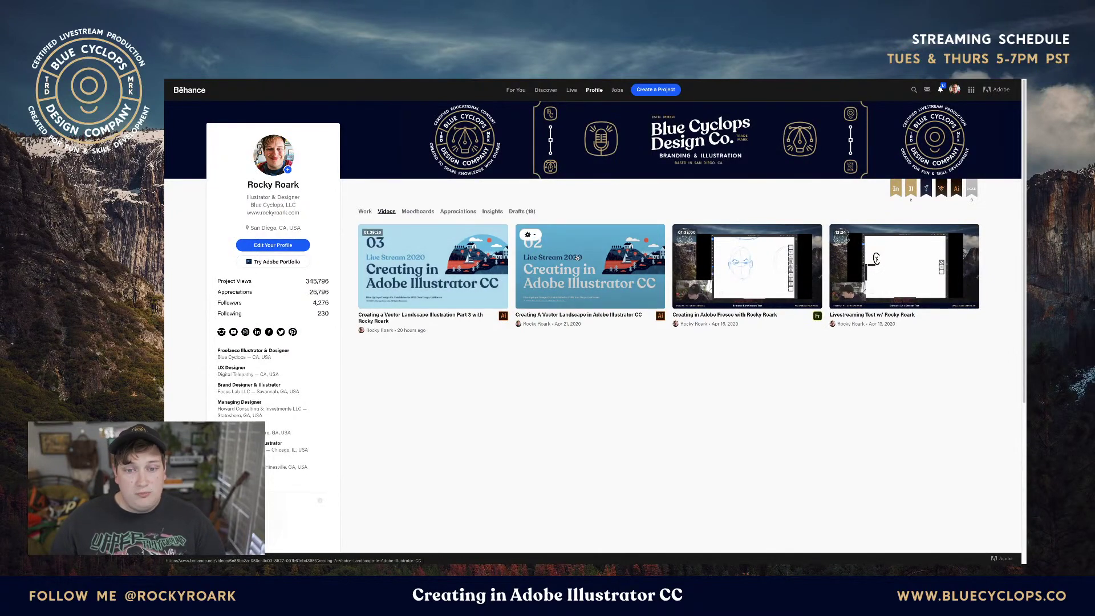
Return to Illustrator and view the landscape document with the teal, mint and orange palette on a single large illustration.
key("ctrl+Up")
left_click(478, 308)
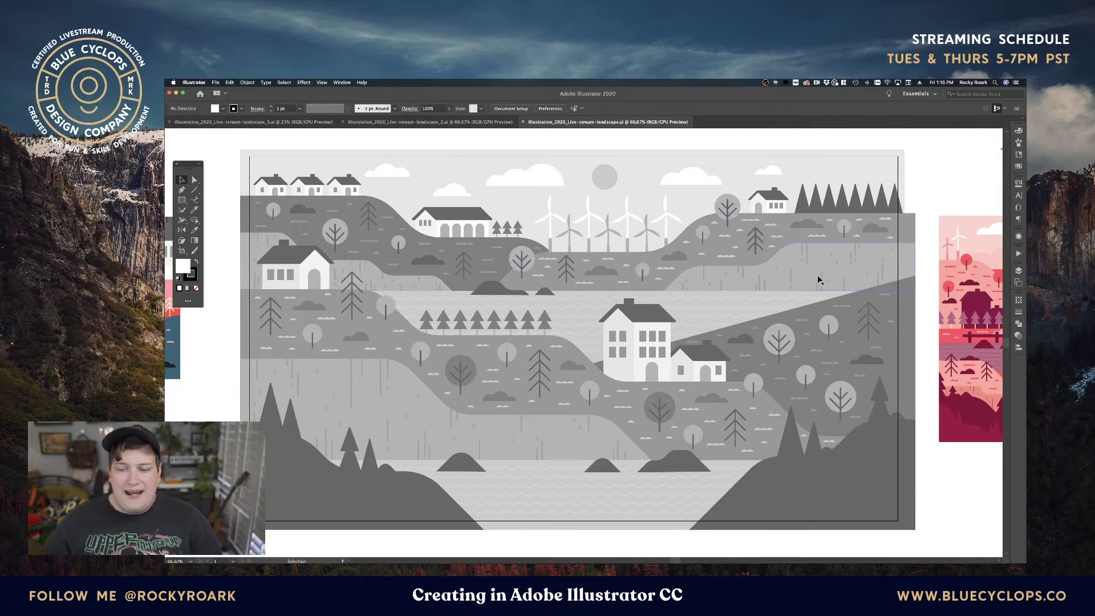
left_click(466, 122)
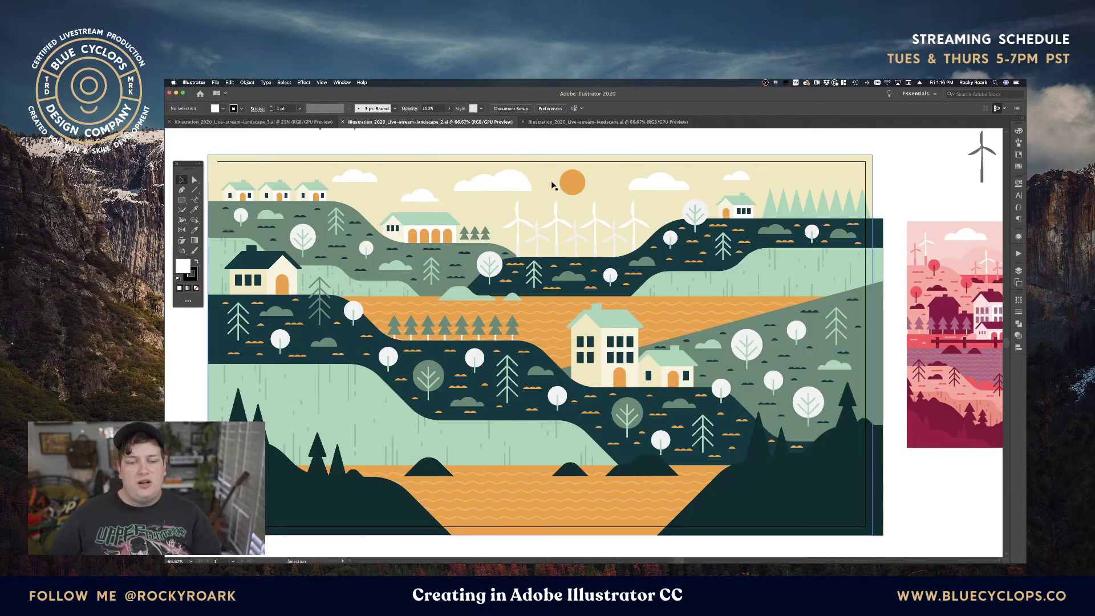
left_click_drag(482, 187, 536, 174)
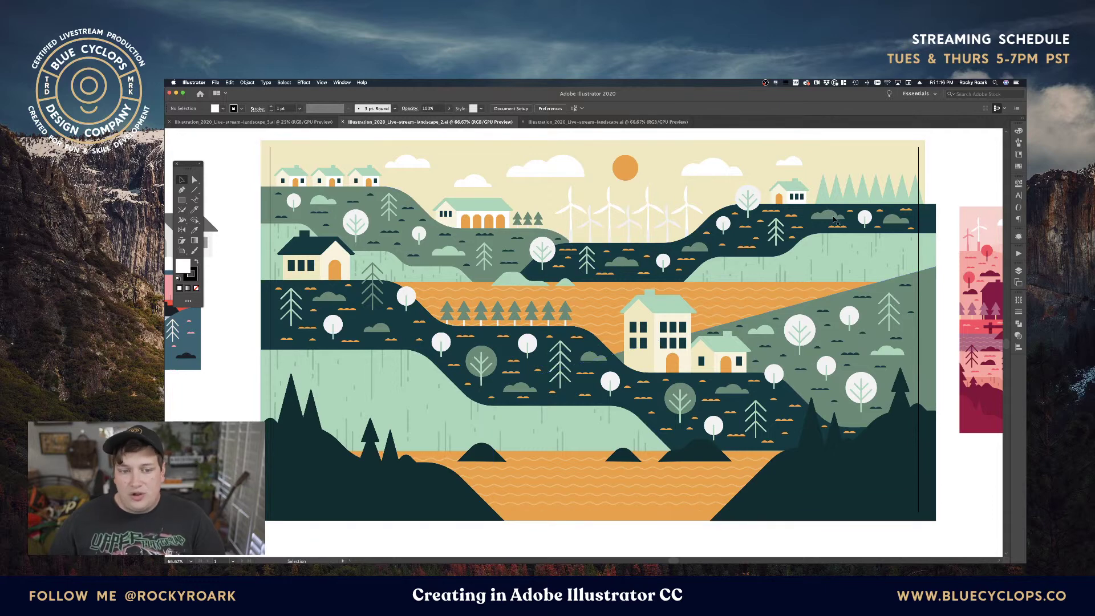
Compare the teal-and-orange landscape in the color variations document with its counterpart in the neighboring document.
left_click(293, 123)
key("super+plus")
key("super+plus")
key("super+plus")
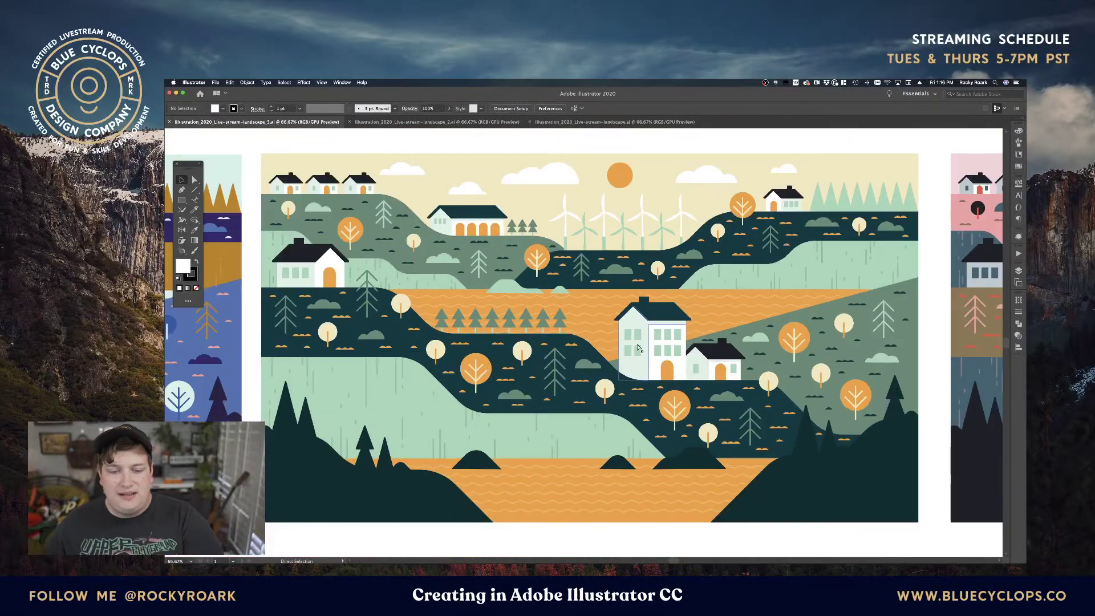
scroll(497, 377, "right", 2)
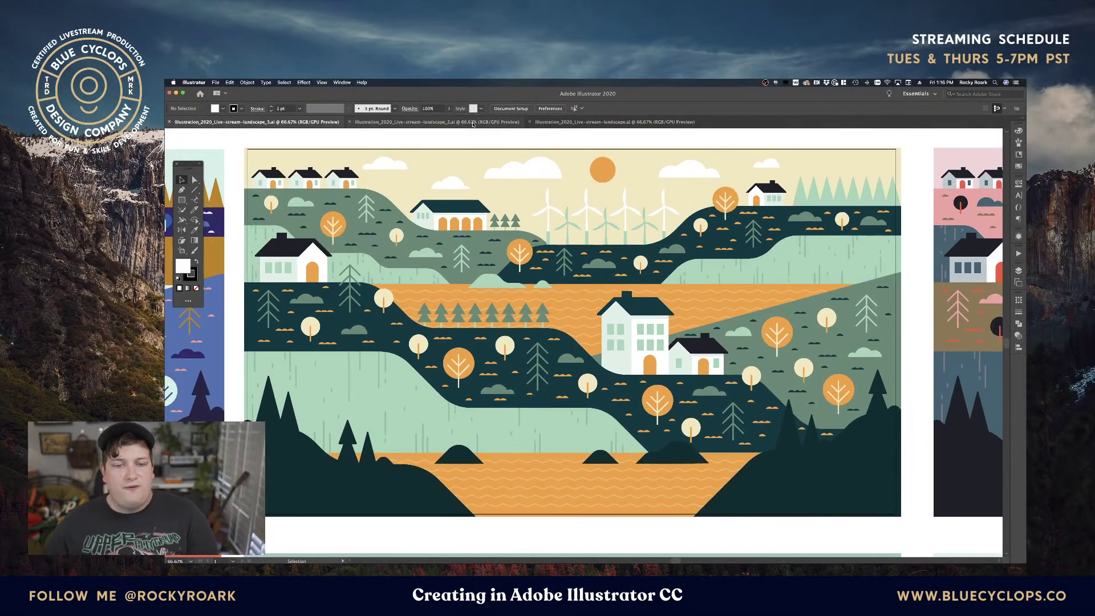
left_click(472, 122)
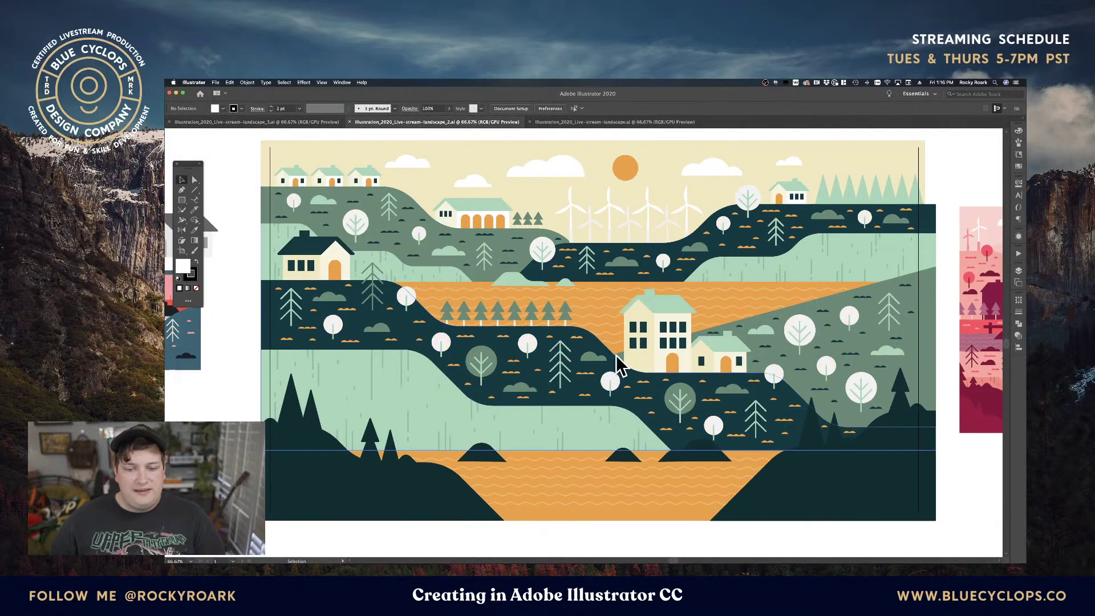
left_click(300, 122)
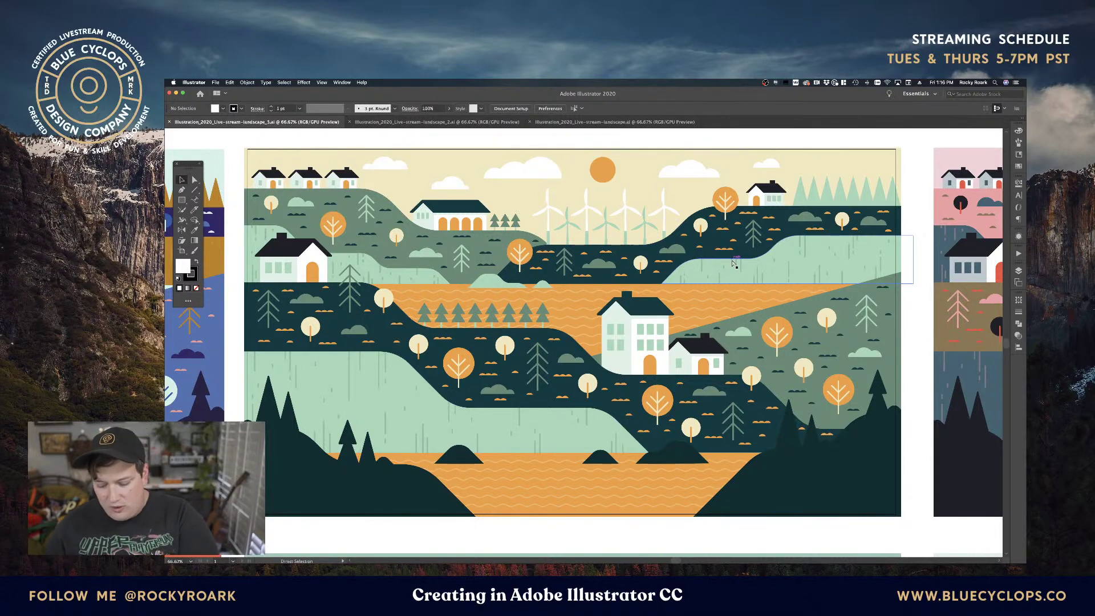
Examine the grid of landscape color variations, focusing on the green-and-yellow version in the upper row.
key("super+minus")
key("super+minus")
key("super+minus")
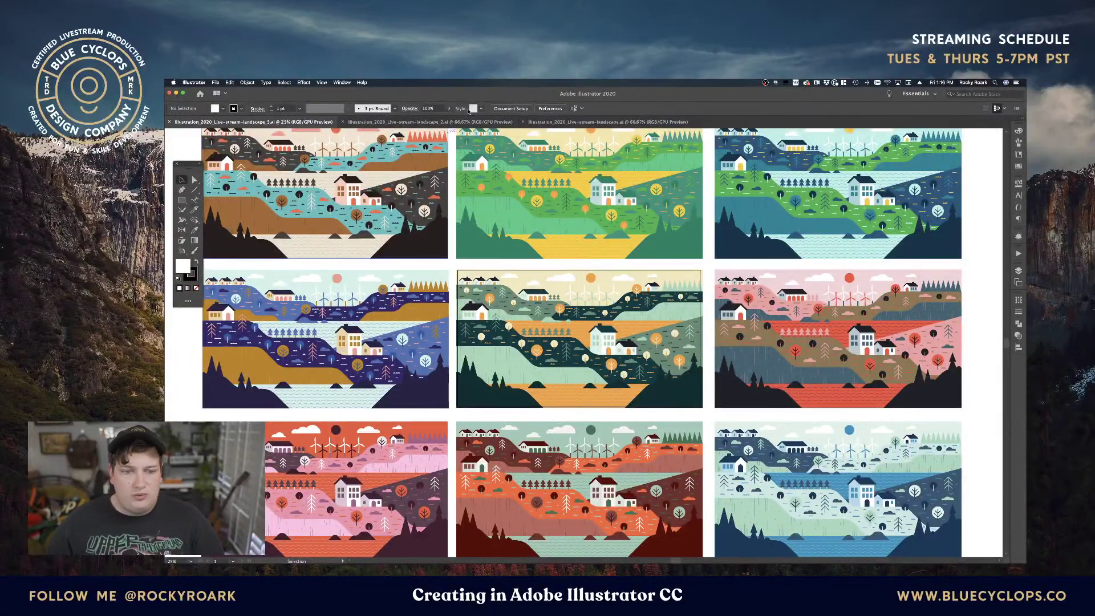
left_click(556, 207)
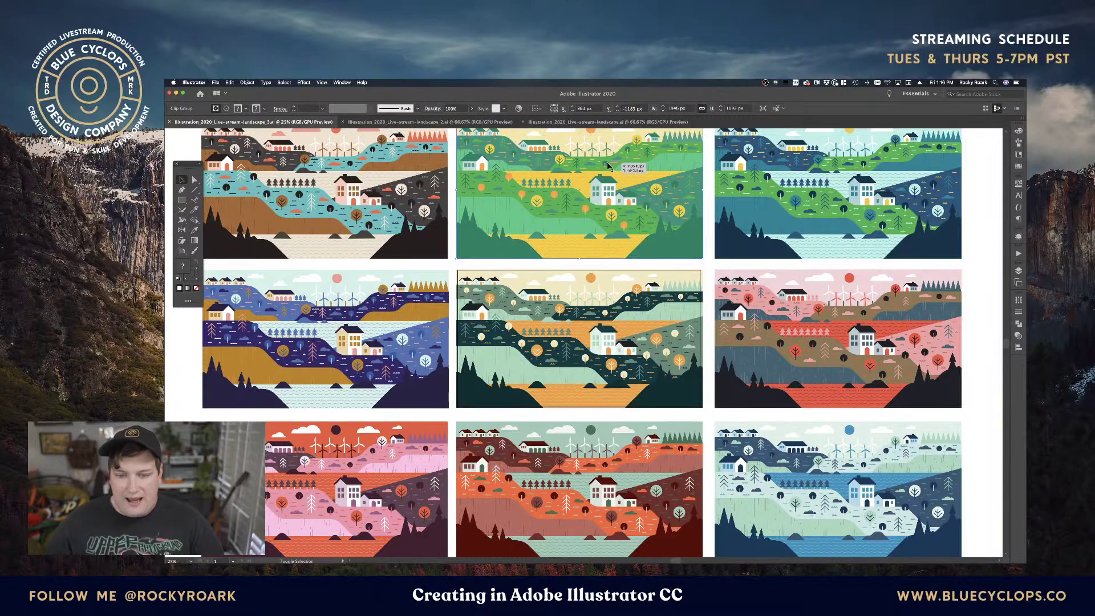
key("shift+super+a")
left_click_drag(616, 262, 684, 264)
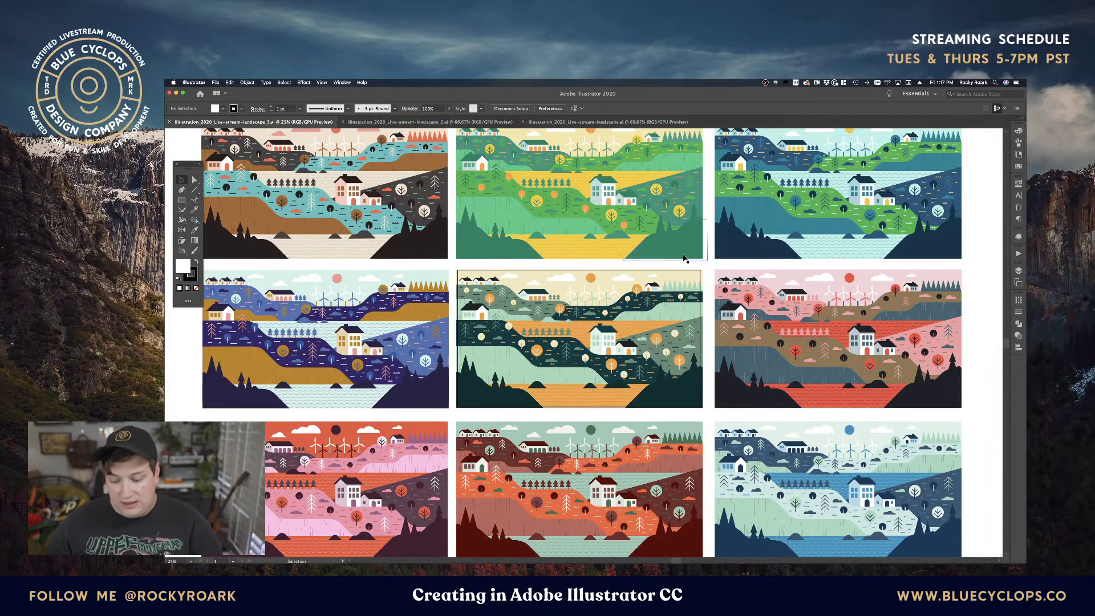
key("super+equal")
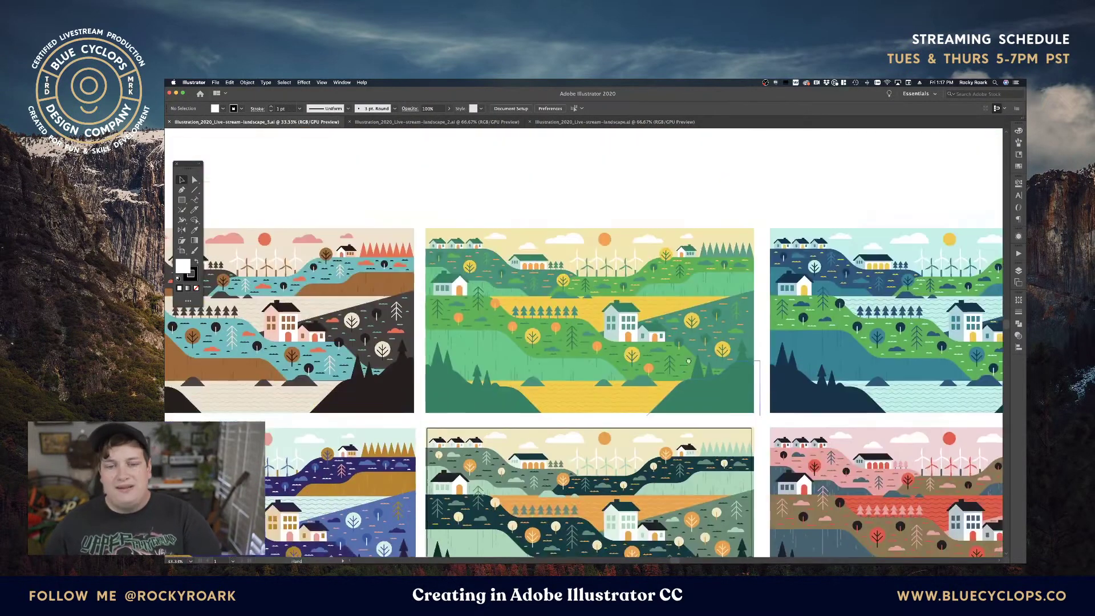
left_click_drag(691, 358, 673, 429)
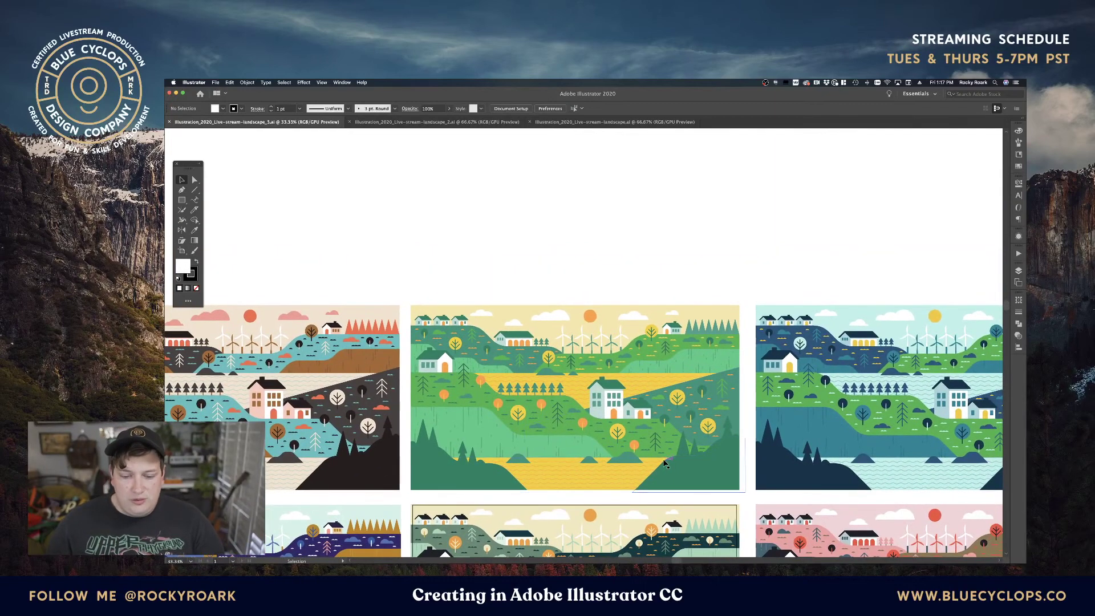
Try moving the green-and-yellow landscape up out of the grid, undoing each move.
left_click_drag(663, 467, 651, 272)
key("super+z")
left_click_drag(650, 399, 647, 227)
key("super+z")
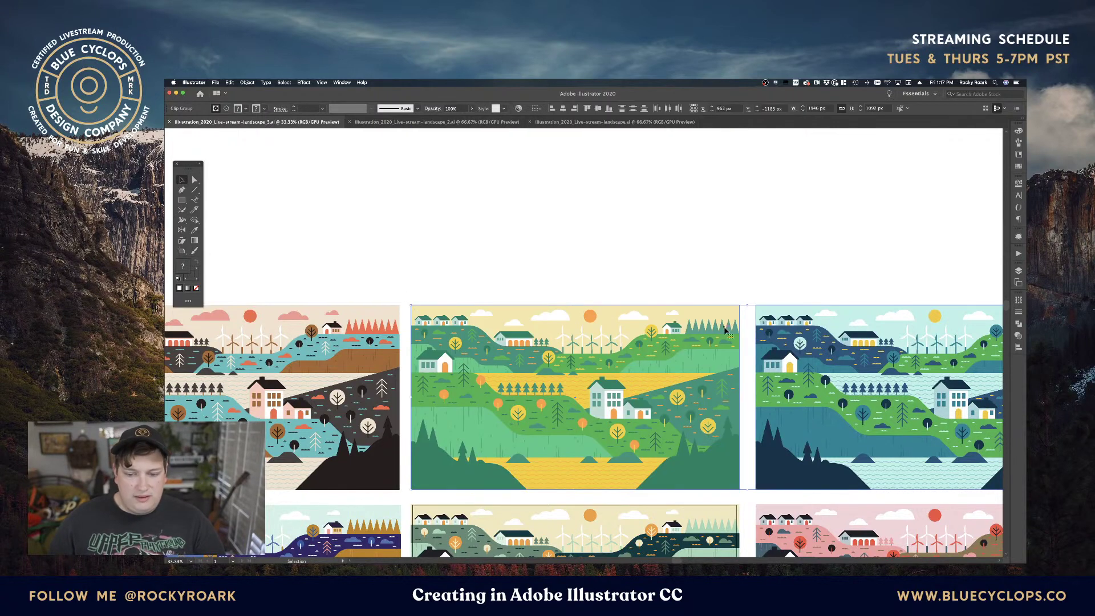
left_click_drag(686, 353, 685, 166)
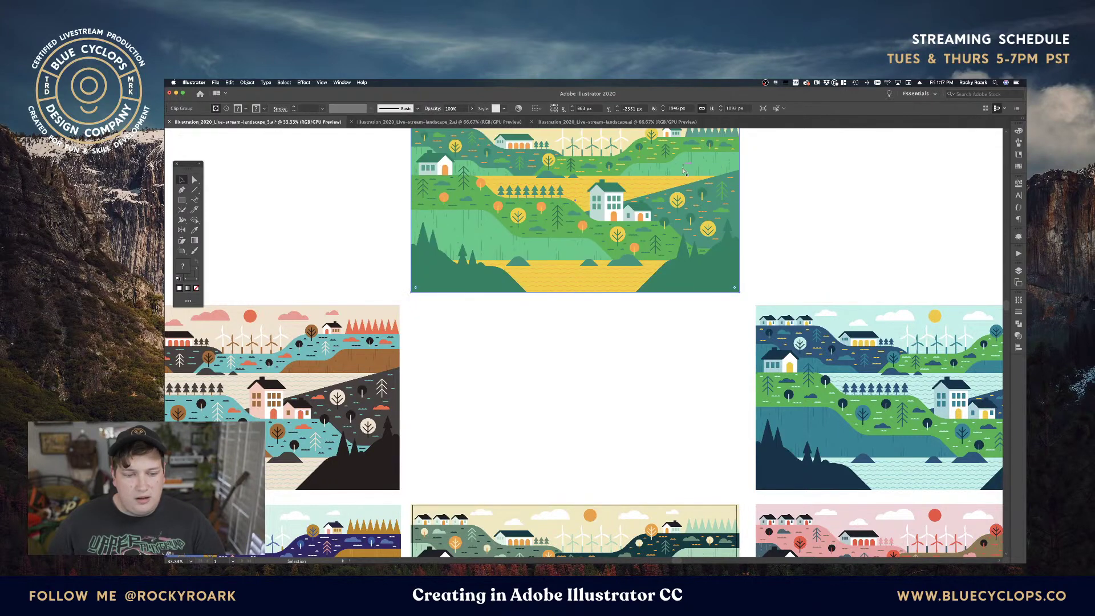
key("super+z")
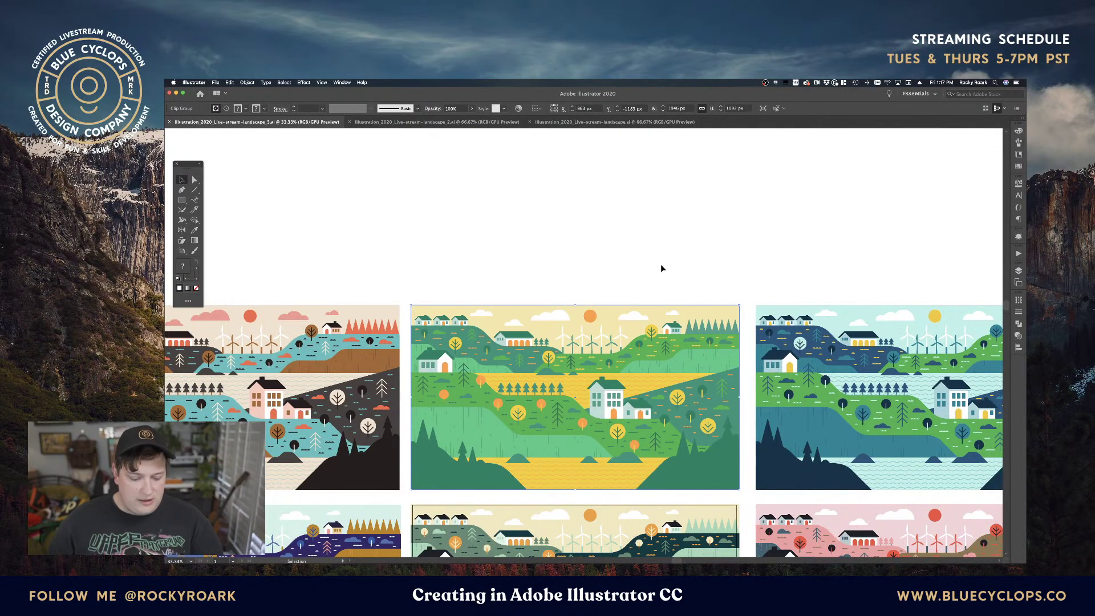
Release the clipping mask on the green-and-yellow landscape to inspect its full artwork, and restore the clip group.
key("super+z")
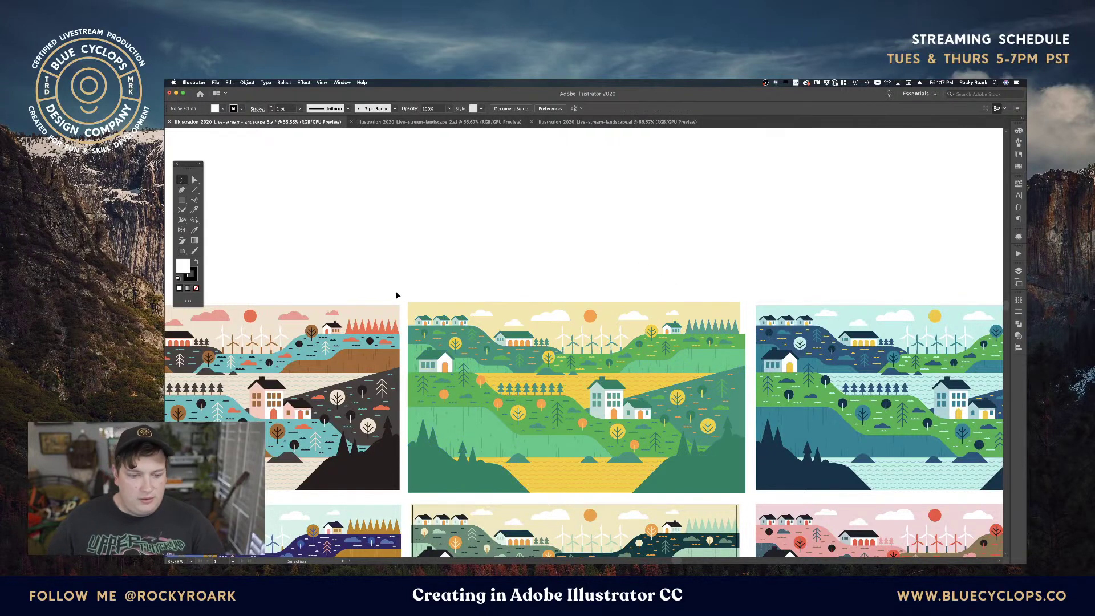
left_click(446, 313)
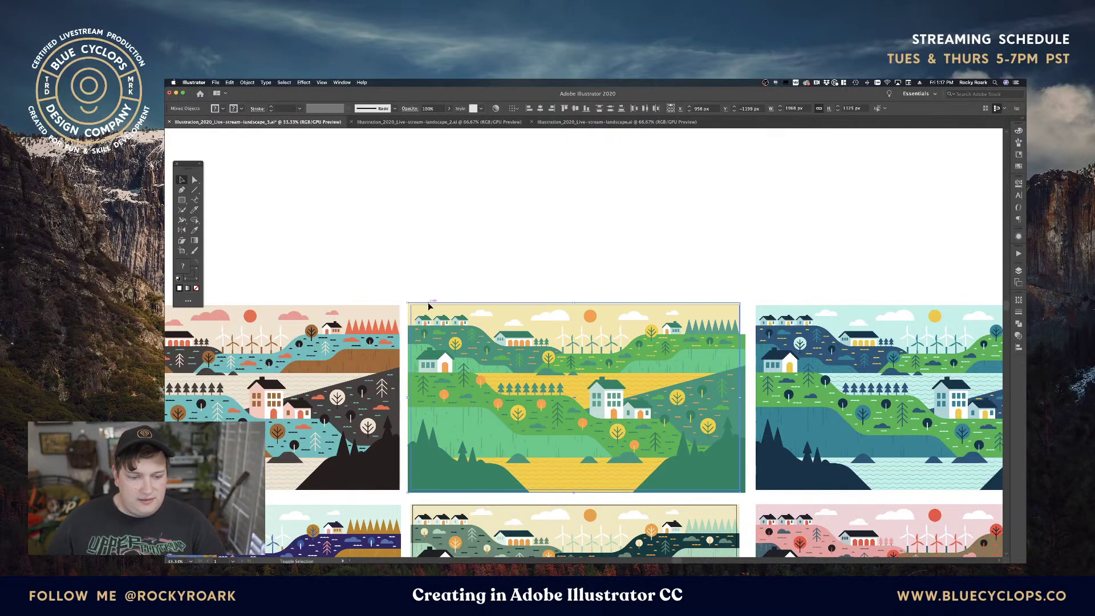
left_click(533, 313)
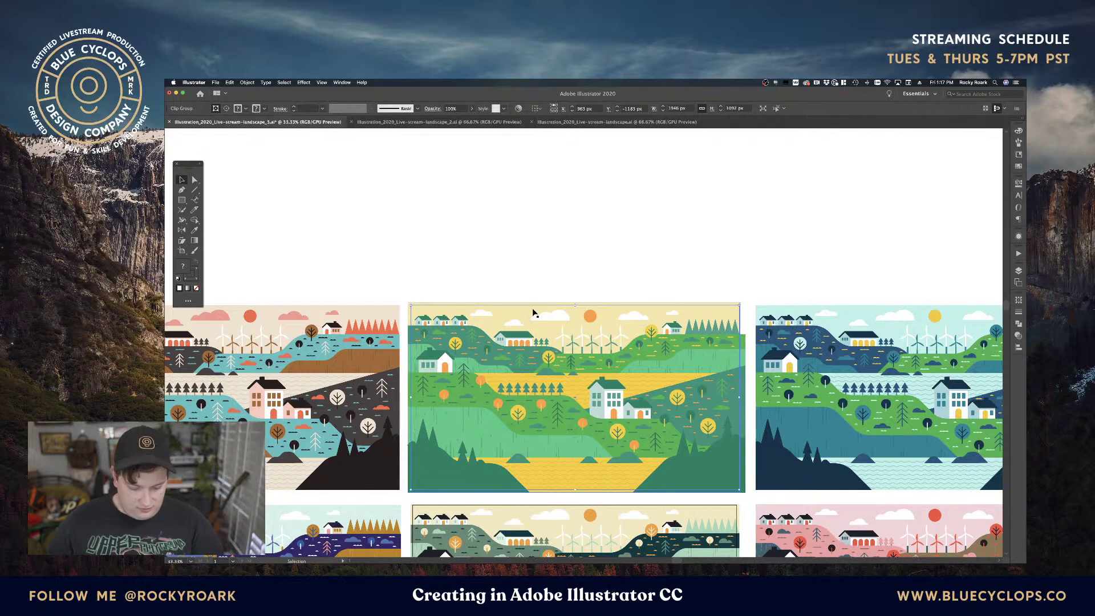
left_click(421, 296)
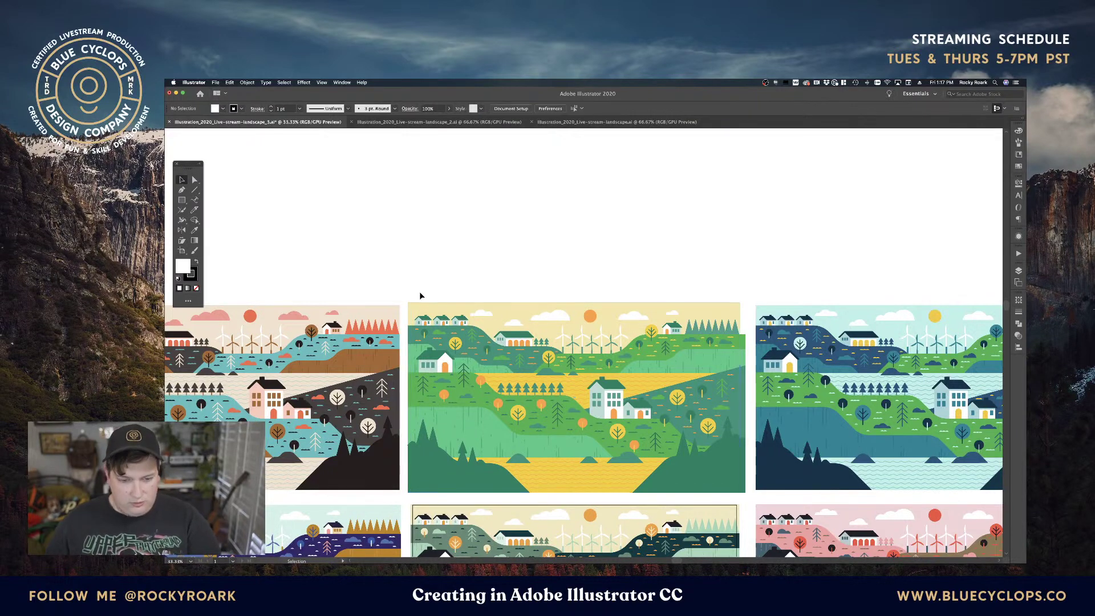
left_click(738, 488)
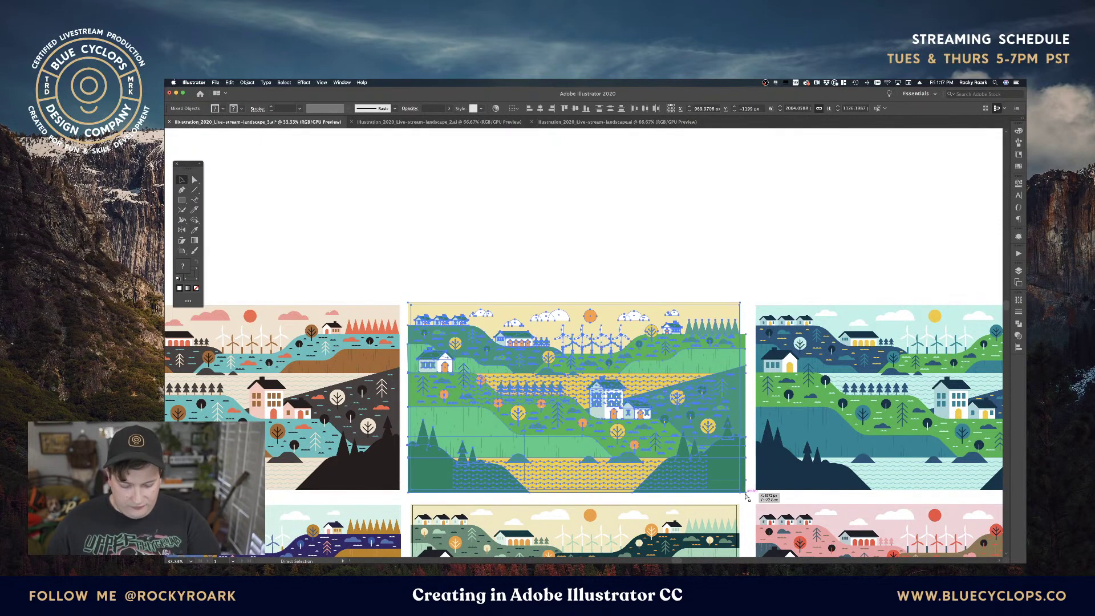
key("v")
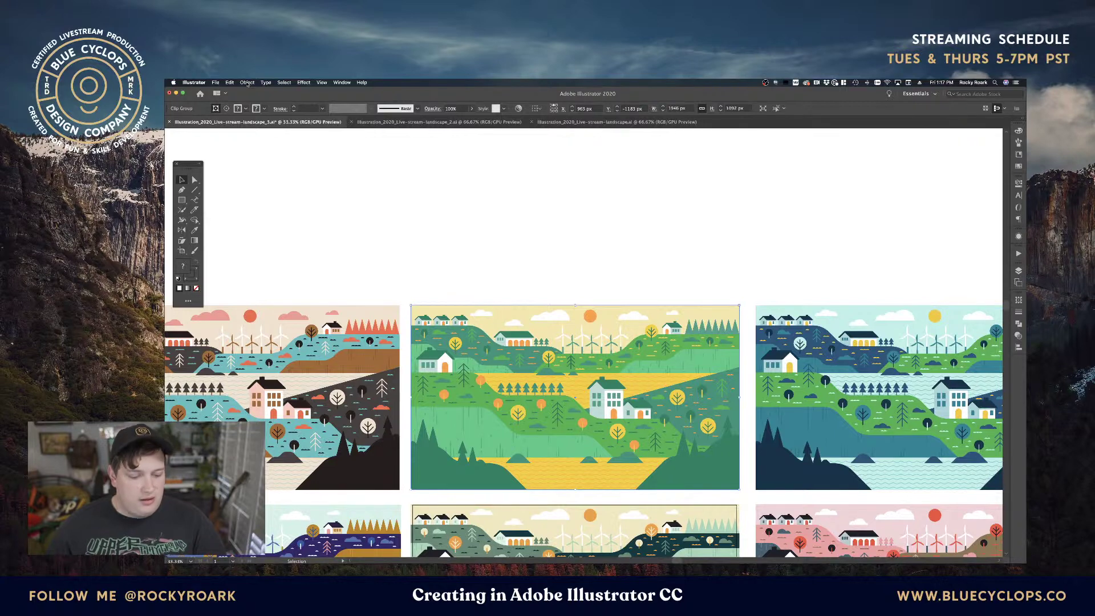
Try a yellower recoloring of the green-and-yellow landscape, with a copy in the original colors placed directly above for comparison.
key("super+a")
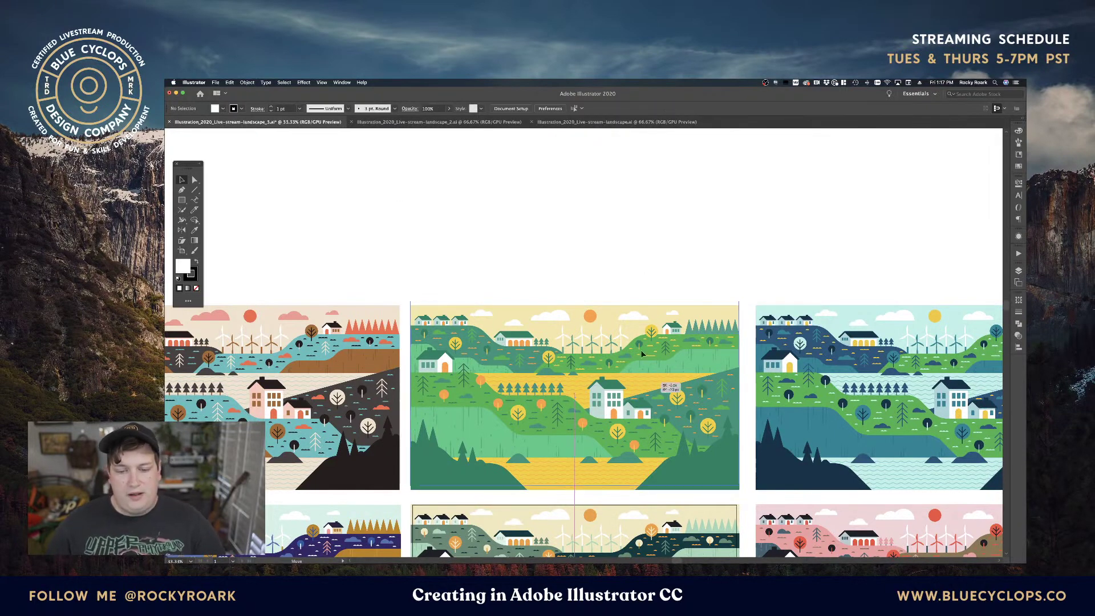
left_click_drag(617, 411, 617, 199)
left_click(772, 240)
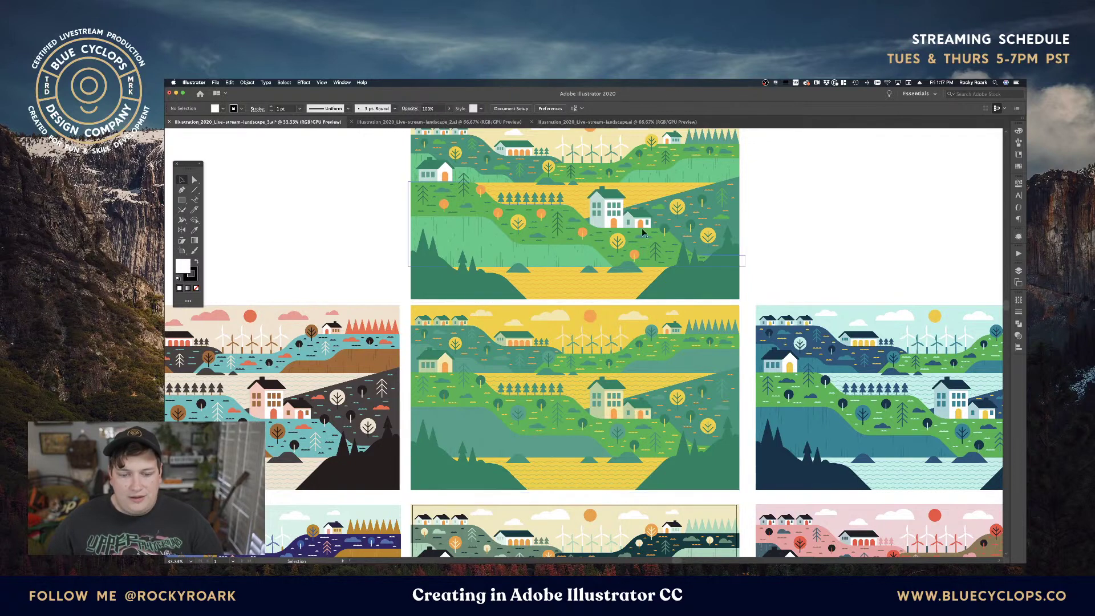
left_click_drag(650, 206, 651, 250)
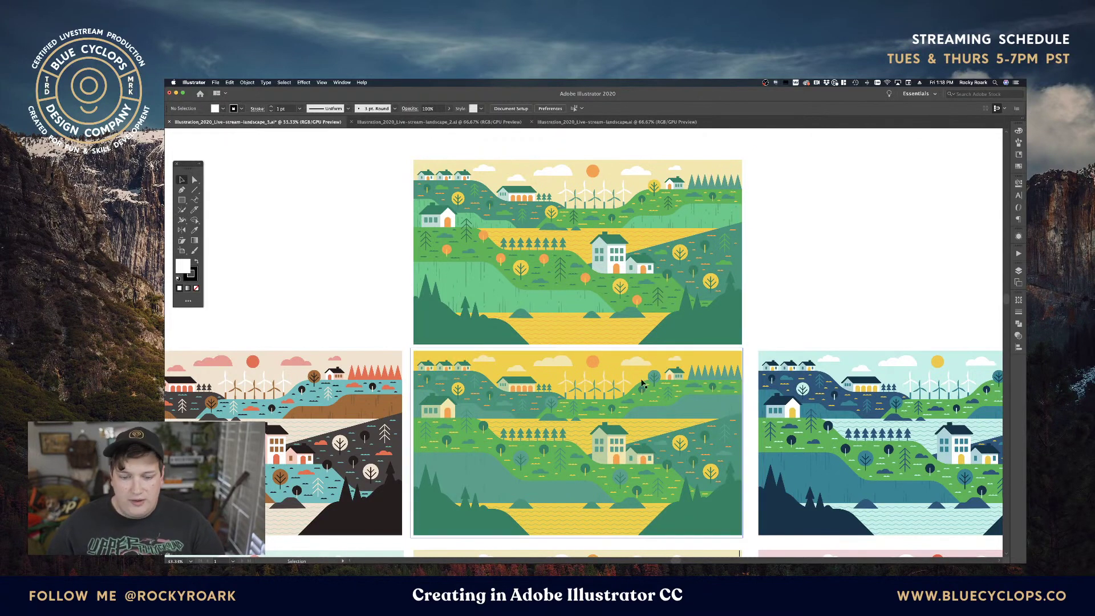
left_click(641, 293)
left_click_drag(613, 406, 614, 407)
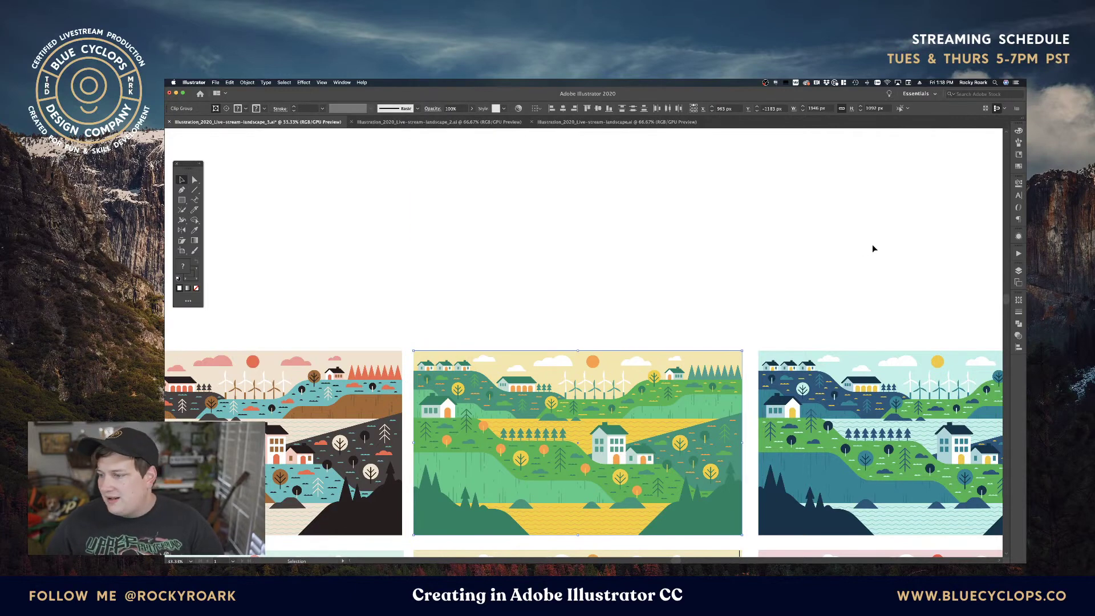
left_click(873, 248)
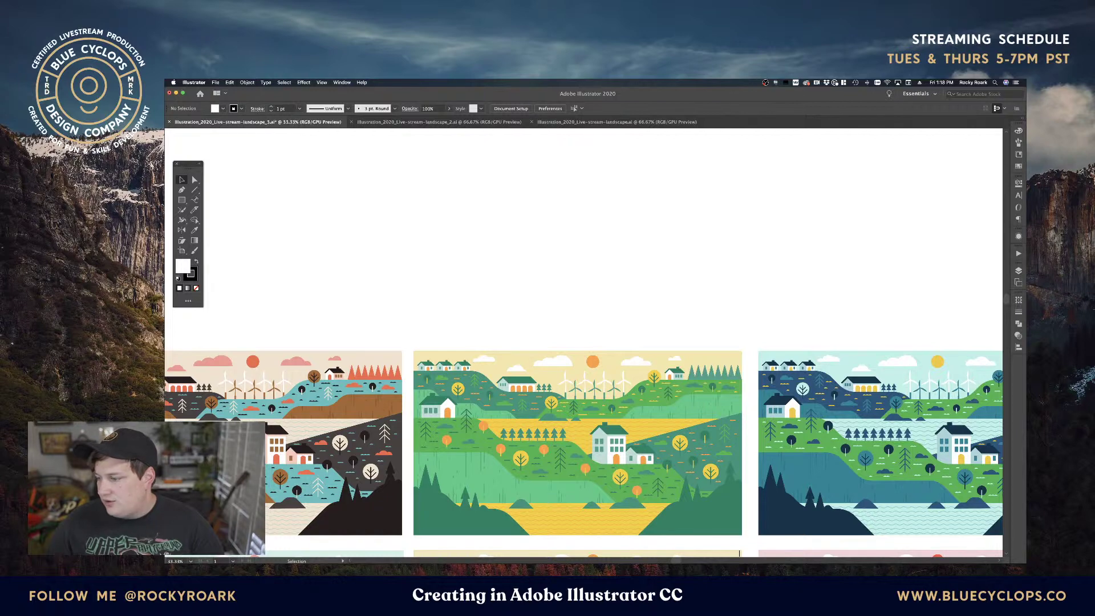
key("super+Tab")
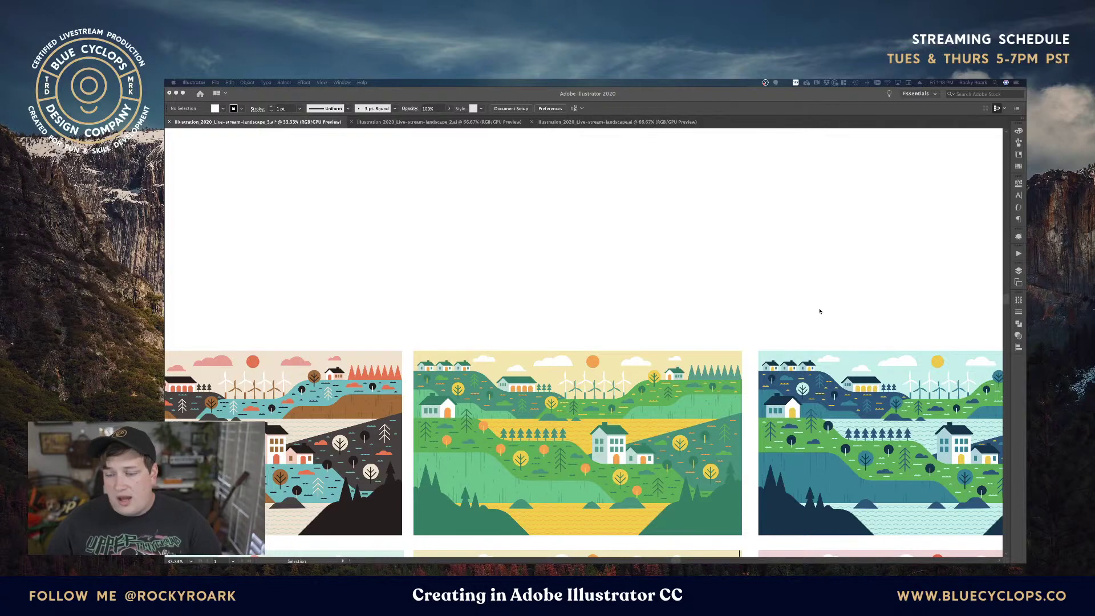
left_click(703, 293)
left_click_drag(702, 300, 711, 126)
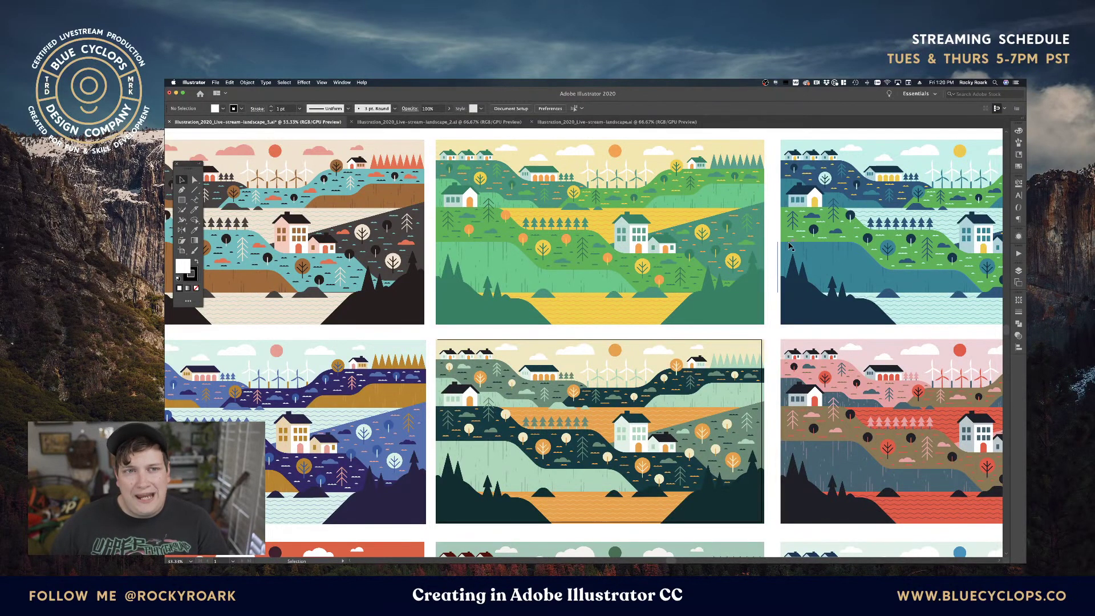
Switch to the Behance profile in Chrome and look over its published work and its livestream videos.
key("ctrl+Up")
mouse_move(654, 128)
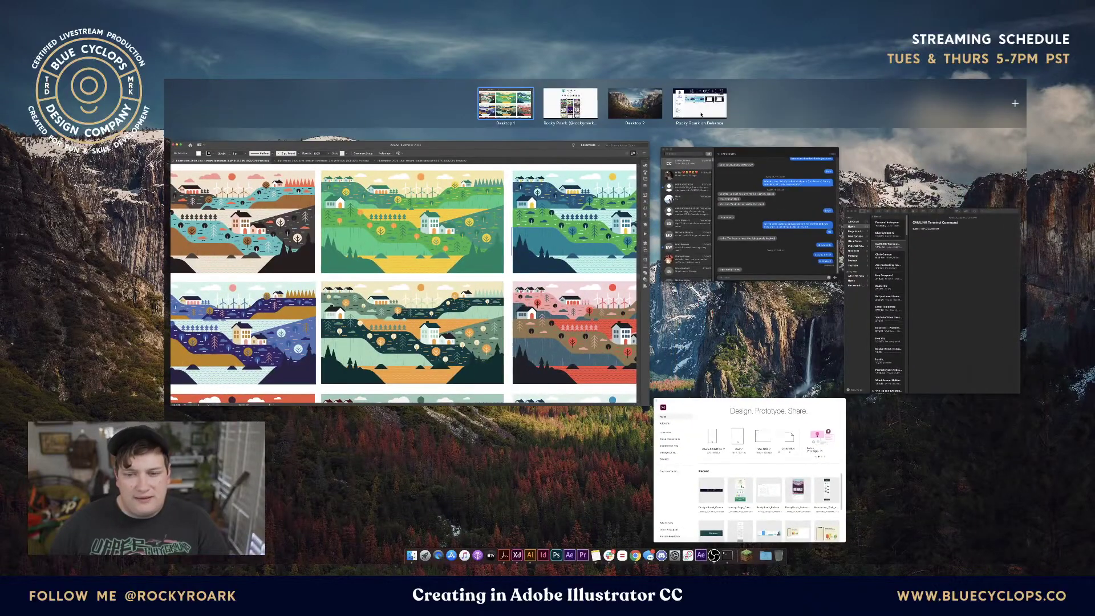
left_click(695, 107)
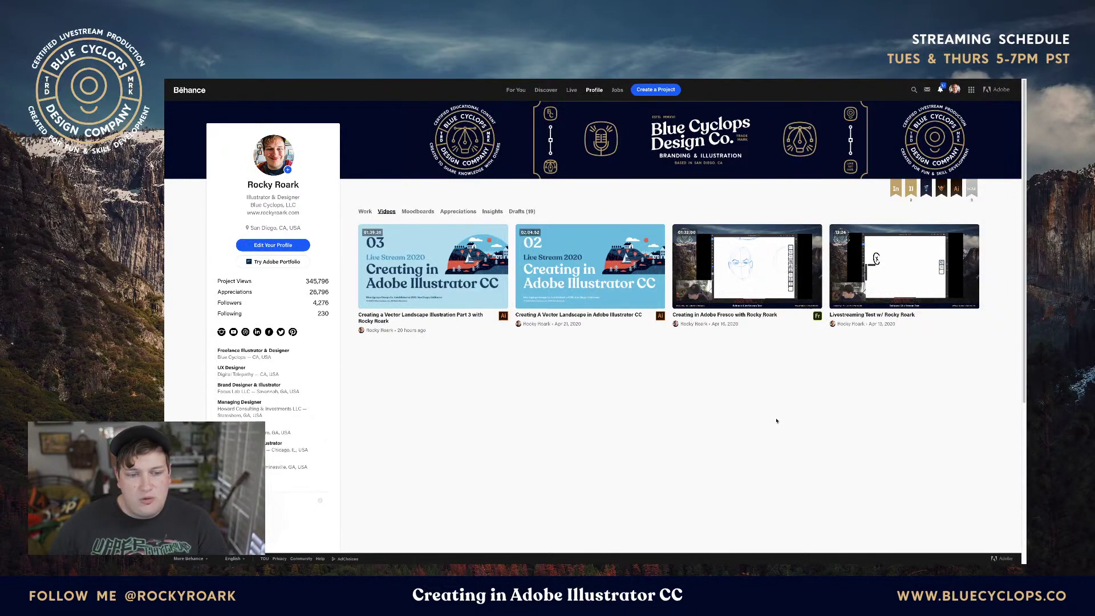
left_click(365, 211)
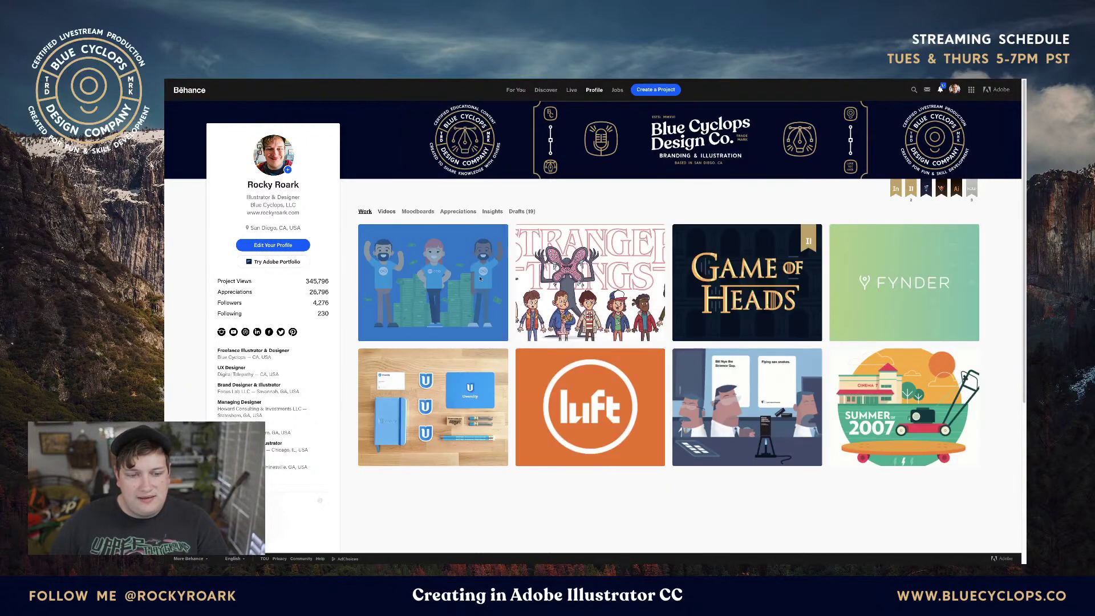
left_click(387, 212)
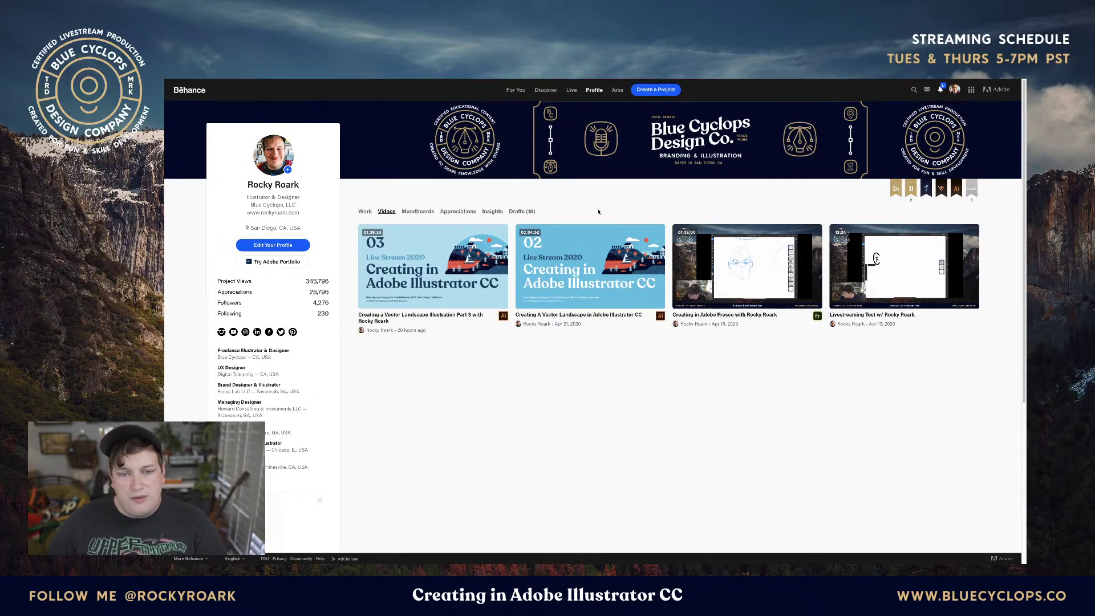
Return to Illustrator and examine the grid of landscape color variations at 25% zoom.
key("ctrl+Up")
left_click(531, 296)
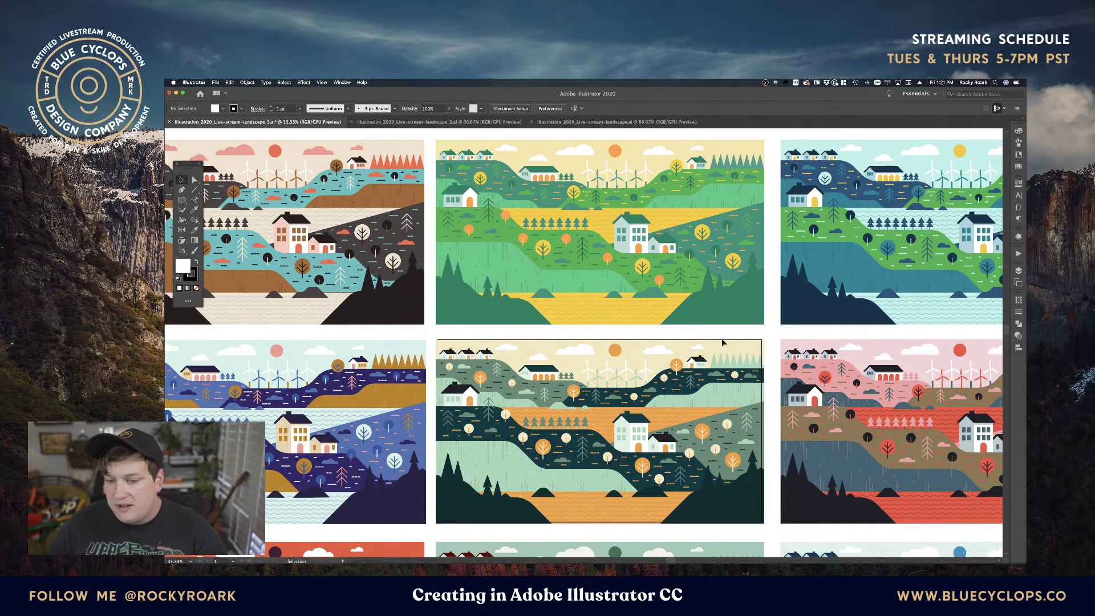
left_click_drag(615, 304, 565, 212)
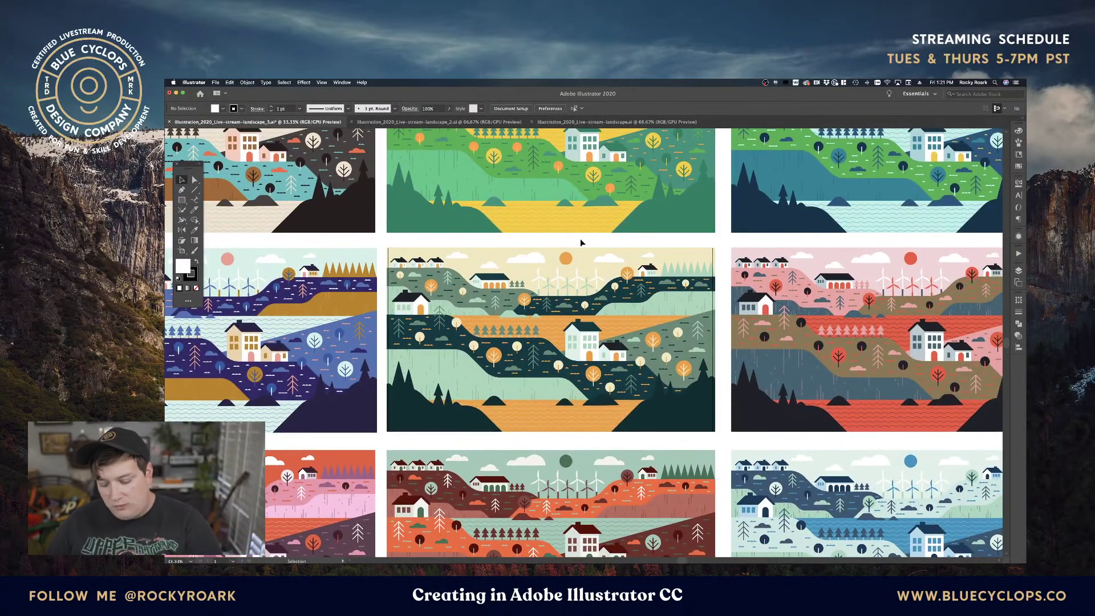
key("super+minus")
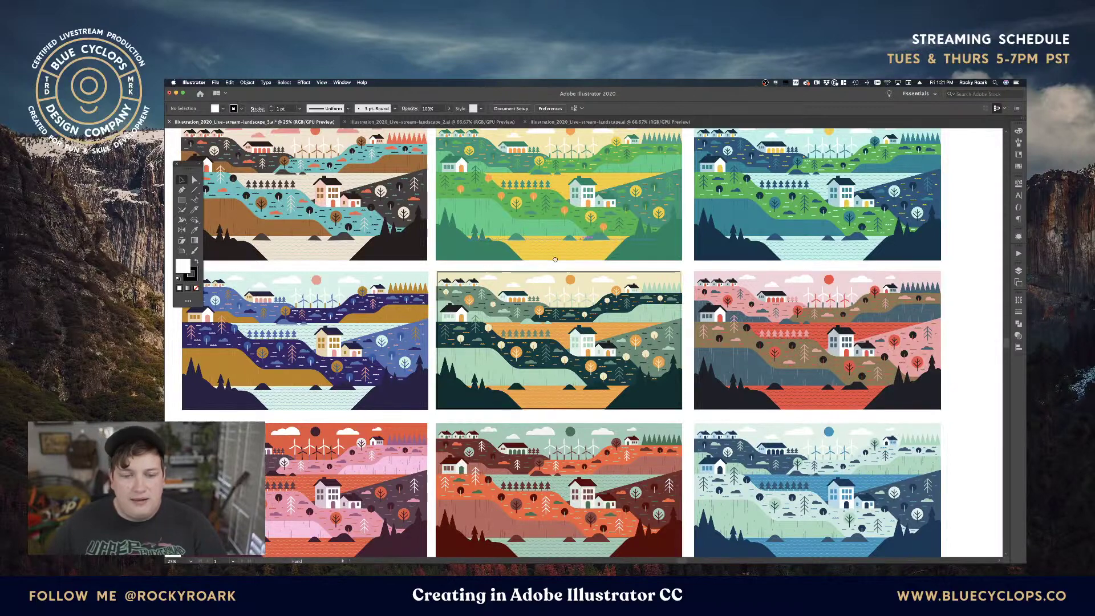
left_click_drag(555, 259, 597, 285)
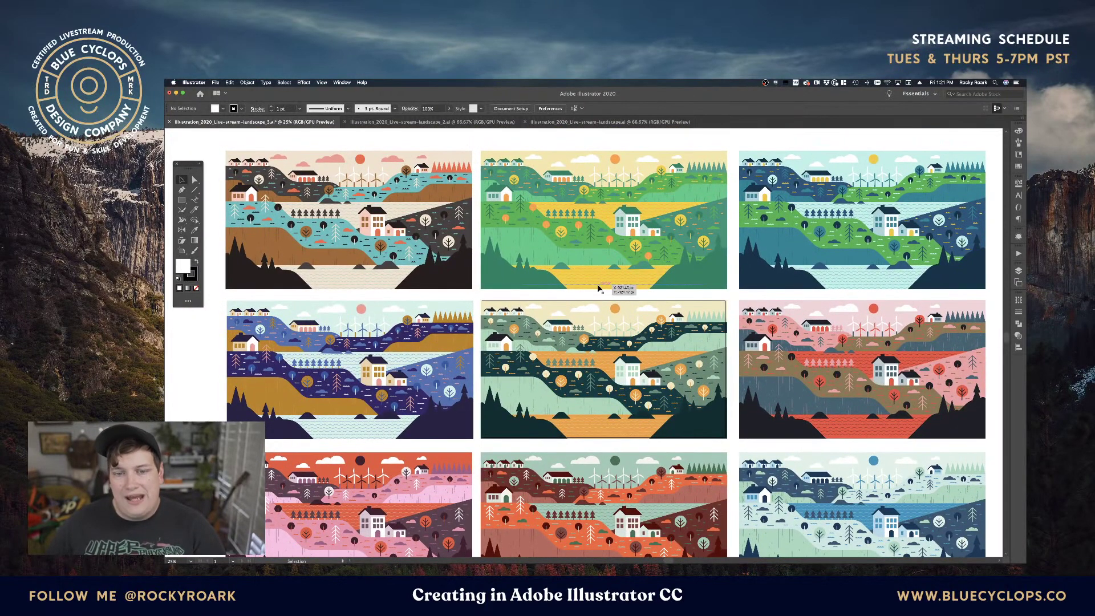
key("space")
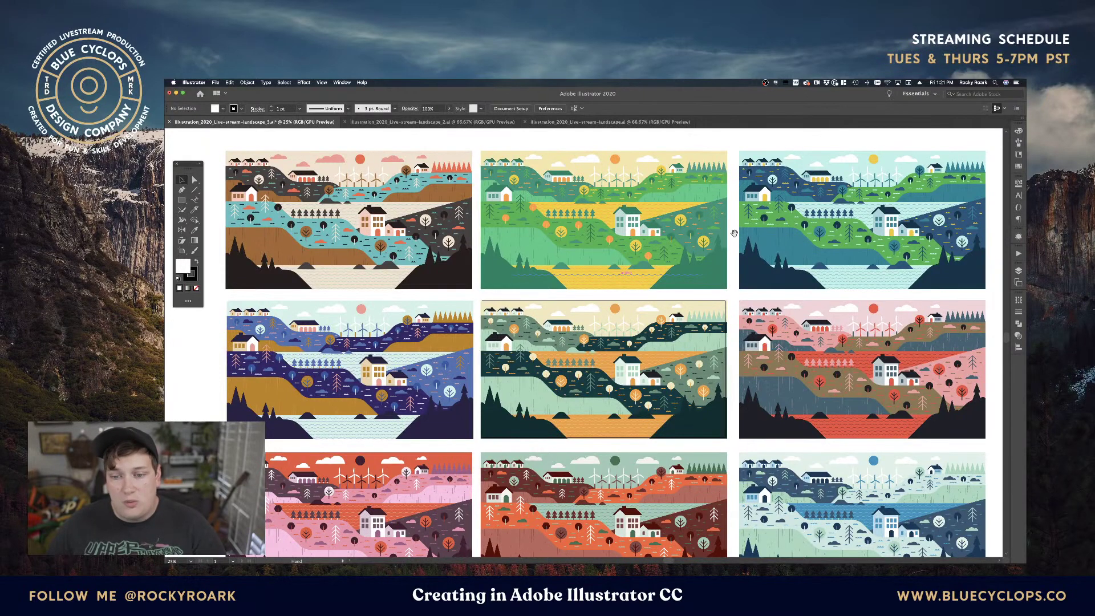
left_click_drag(734, 233, 711, 245)
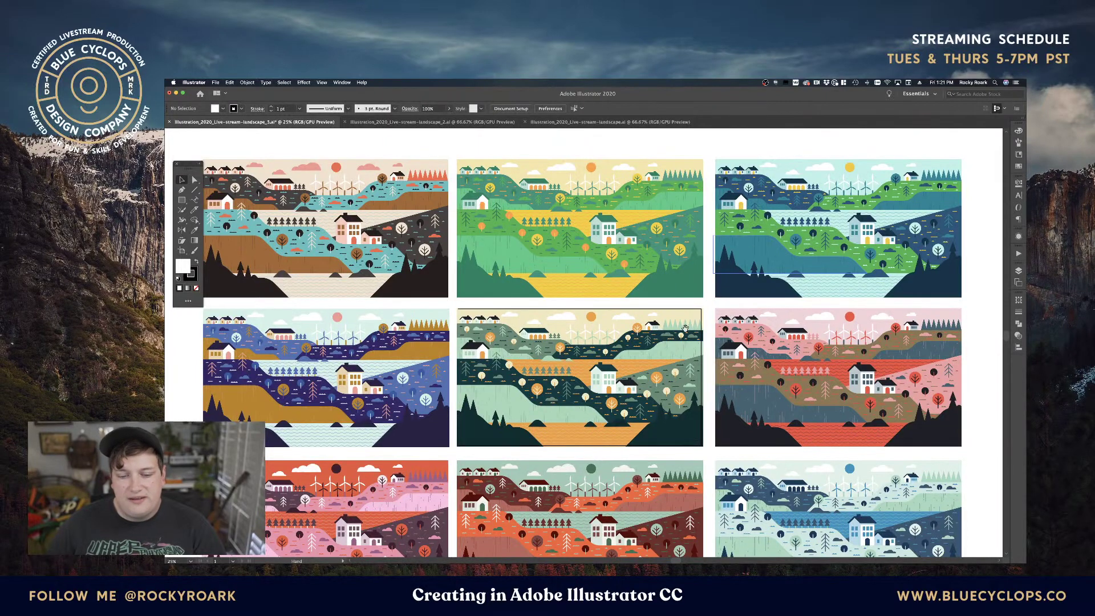
left_click_drag(686, 328, 686, 299)
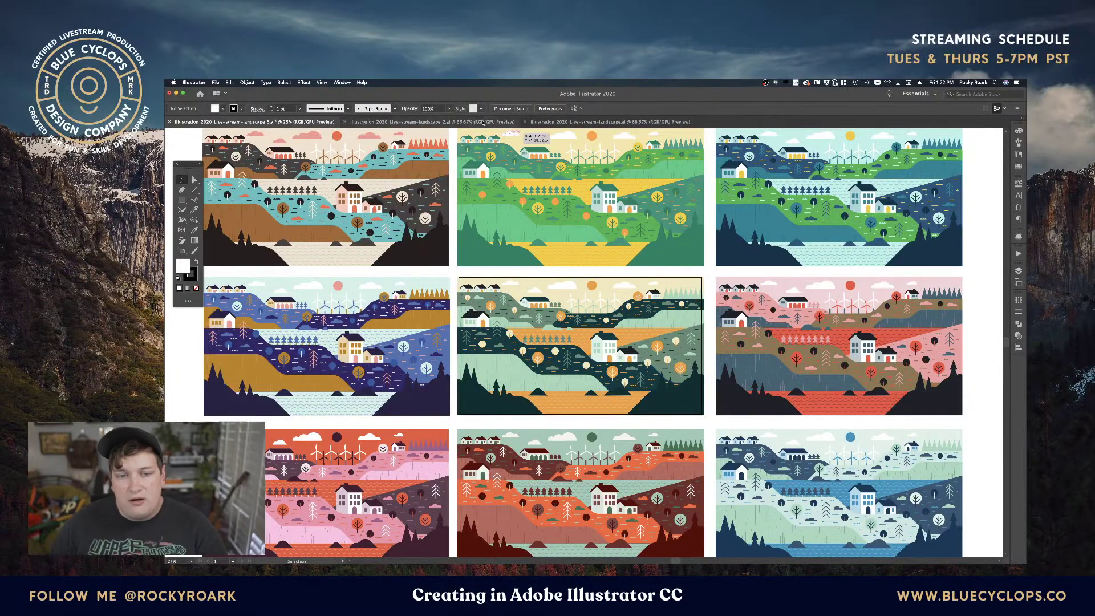
Inspect the landscape_2 document's illustration with its surrounding grey source elements, and return to the color variations document.
left_click(430, 122)
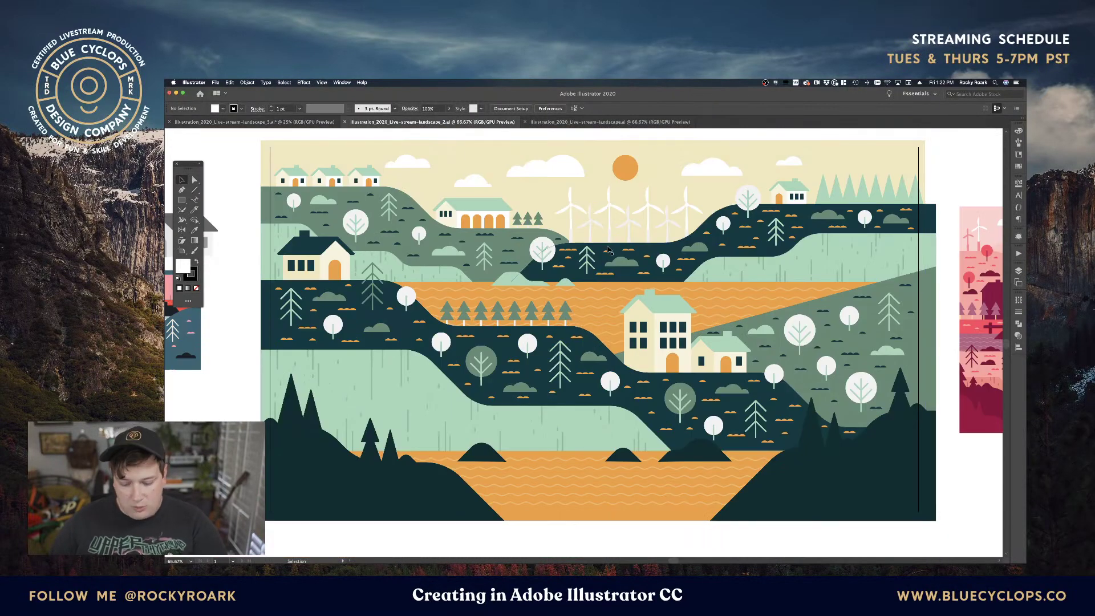
key("super+minus")
key("super+minus")
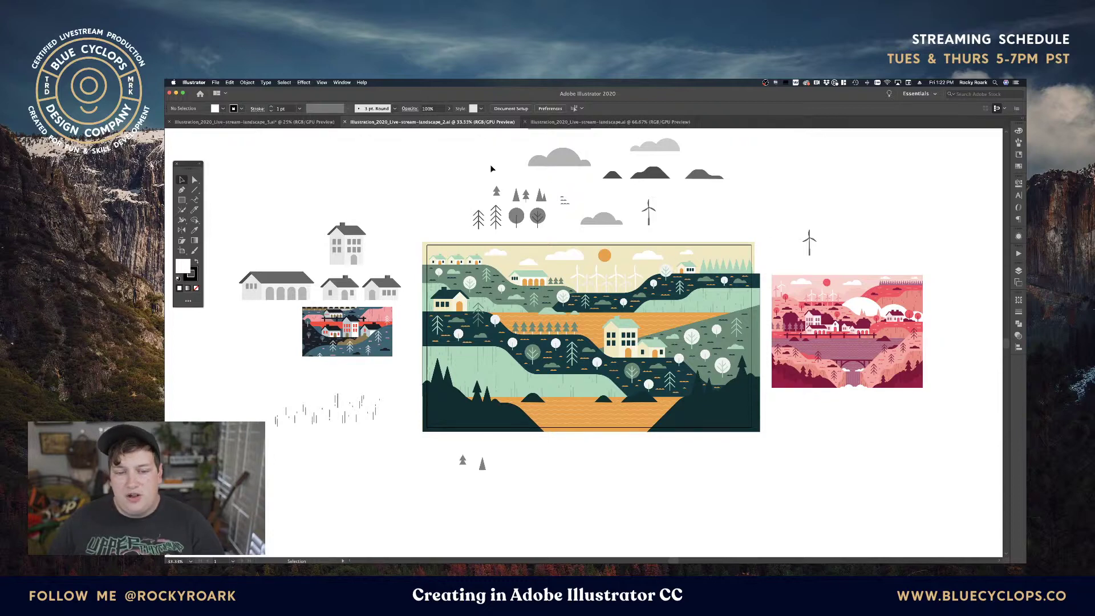
scroll(590, 220, "right", 1)
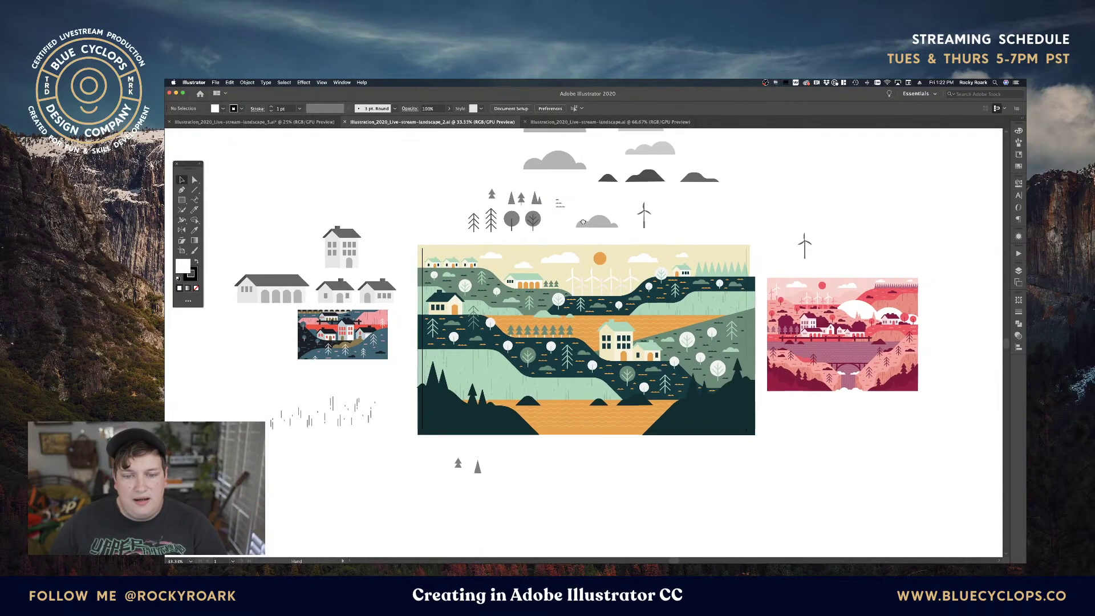
left_click(308, 122)
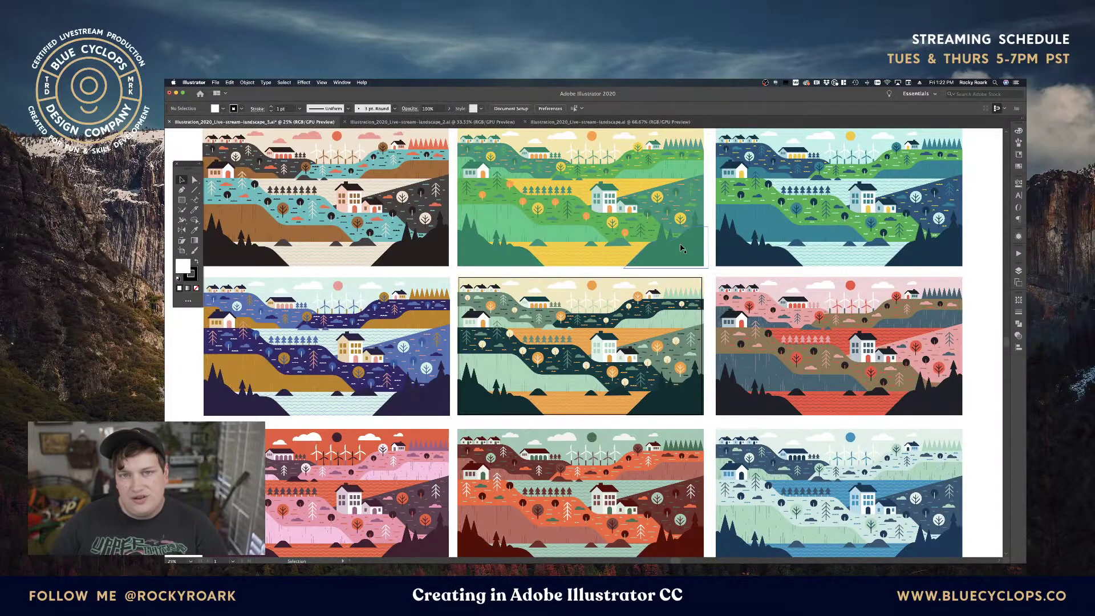
left_click_drag(660, 285, 684, 274)
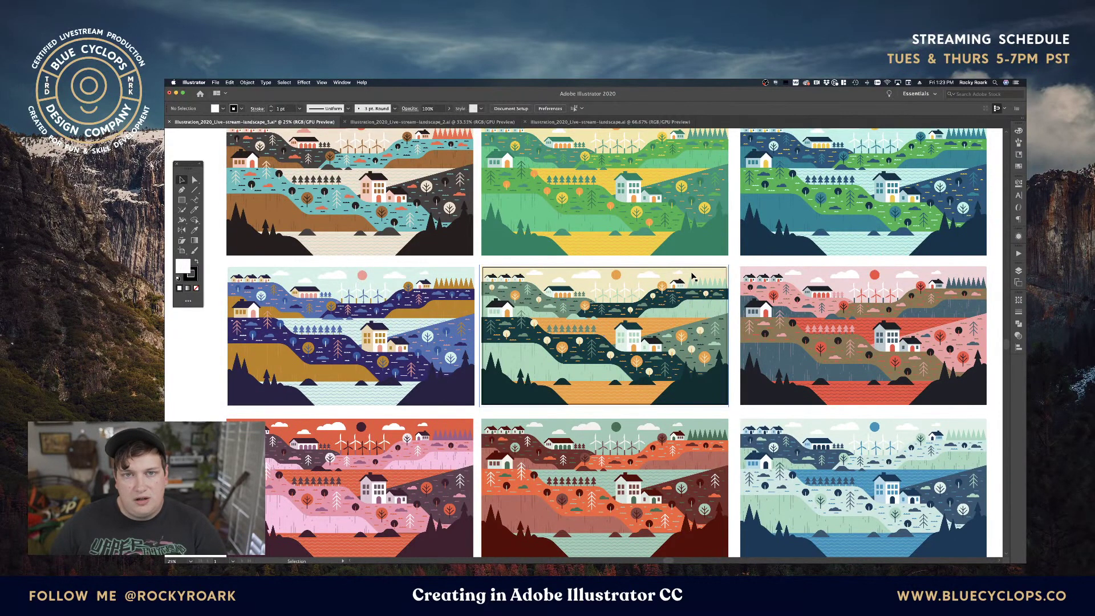
key("space")
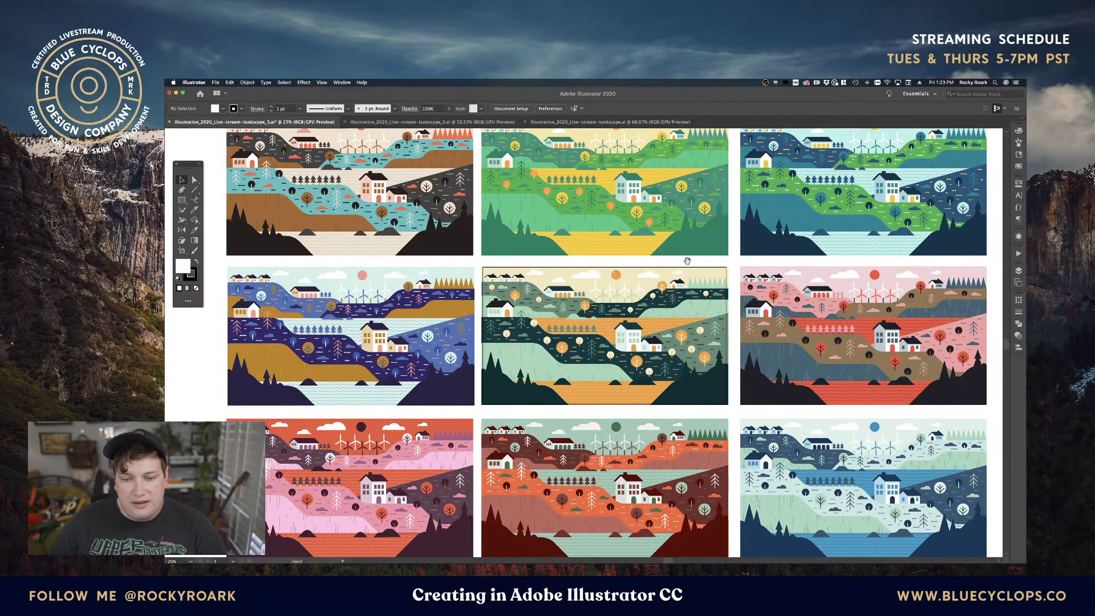
left_click_drag(697, 261, 679, 288)
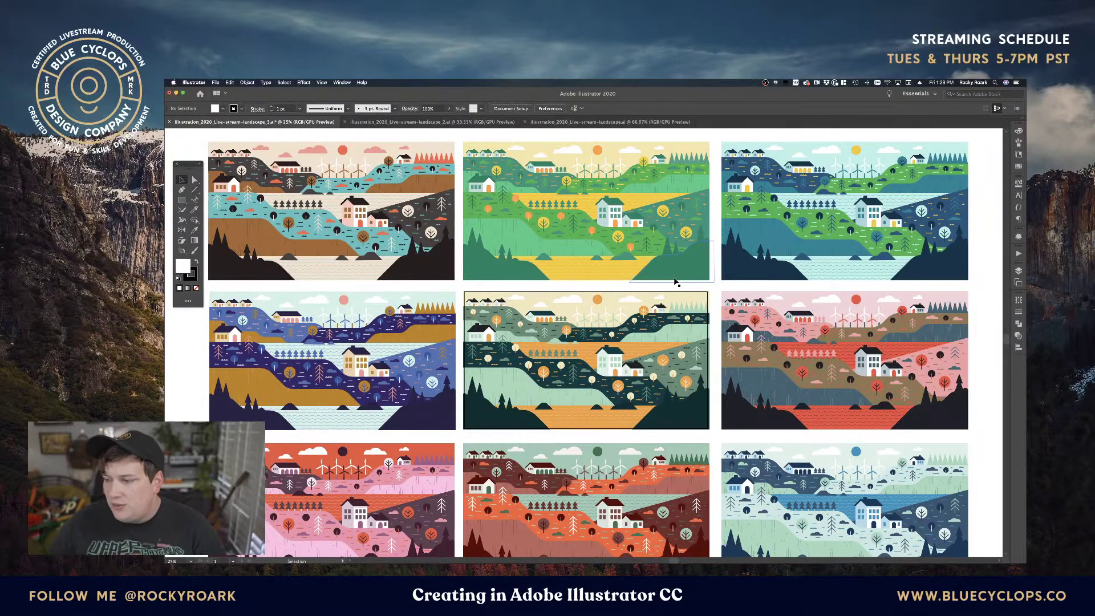
mouse_move(736, 171)
left_mouse_down()
mouse_move(741, 235)
mouse_move(746, 183)
left_mouse_up()
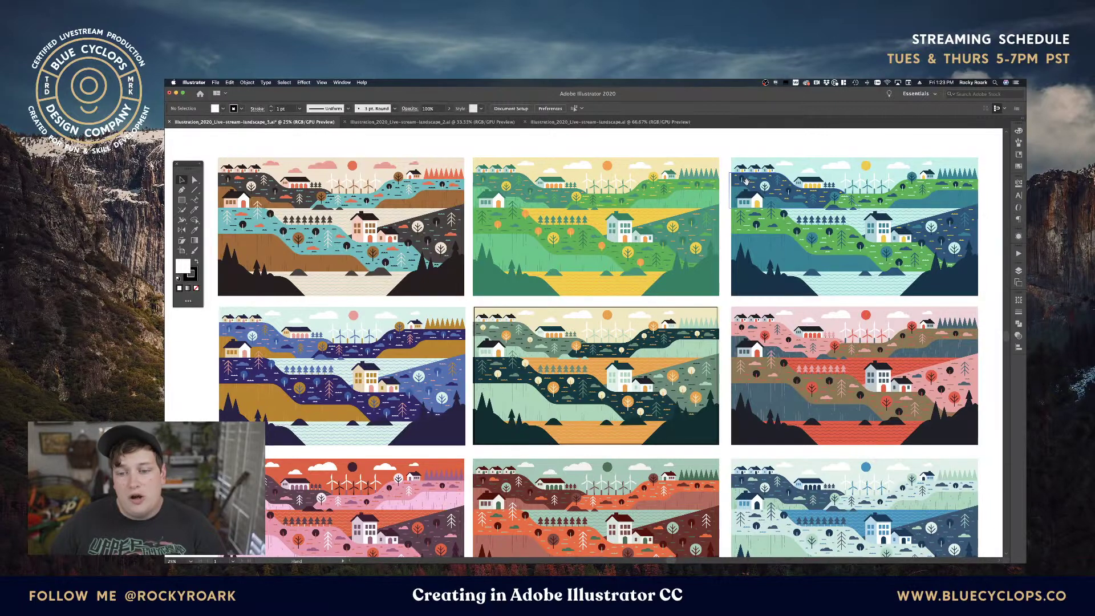
key("space")
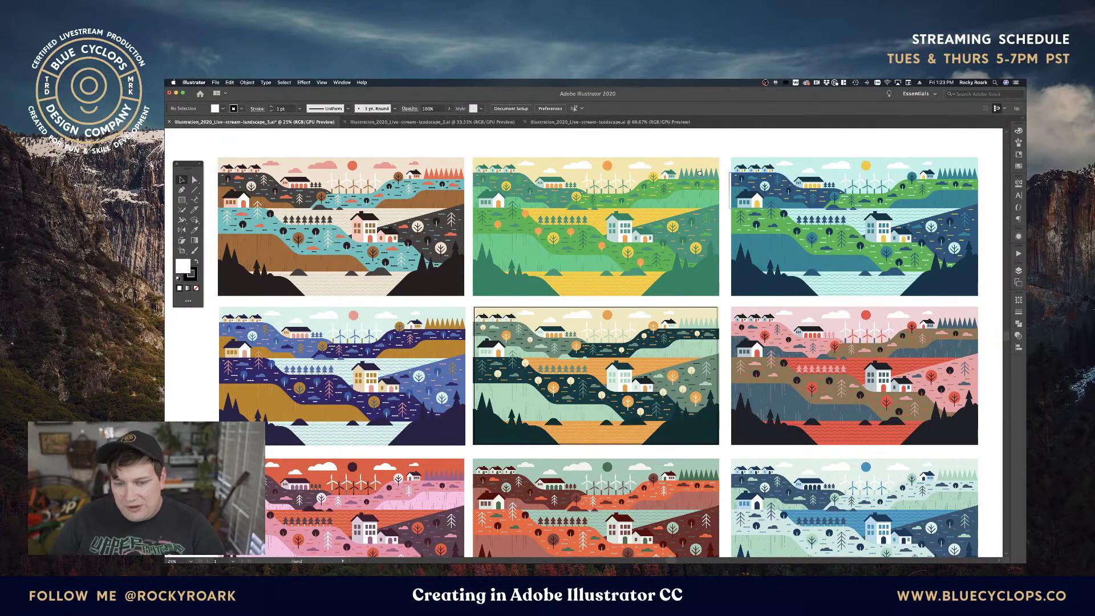
left_click_drag(700, 173, 696, 144)
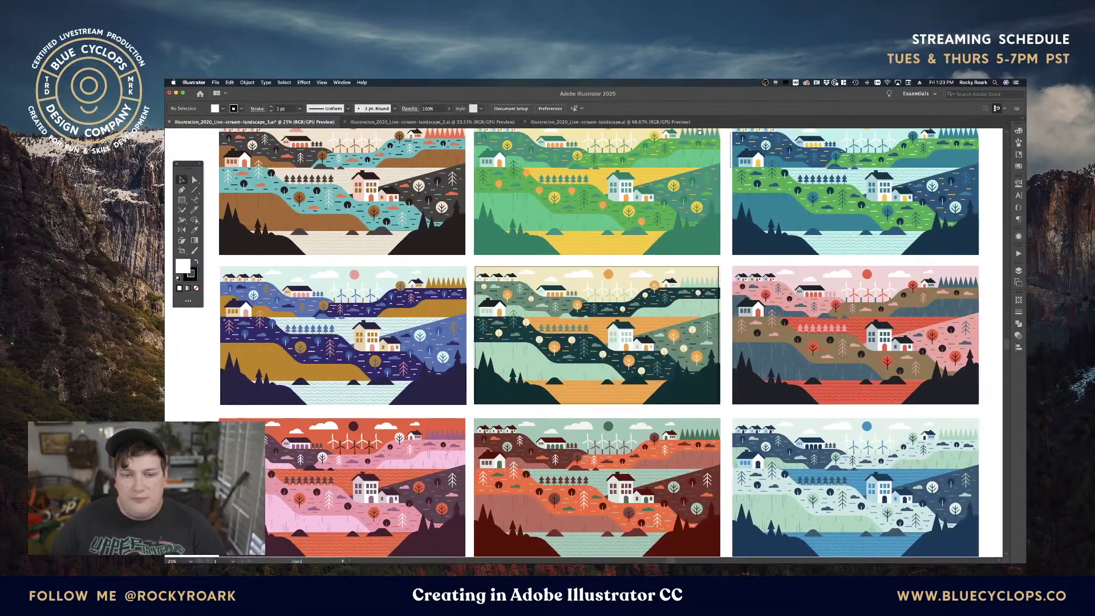
Switch to the Behance profile in Chrome and take the browser window out of full screen.
key("ctrl+Up")
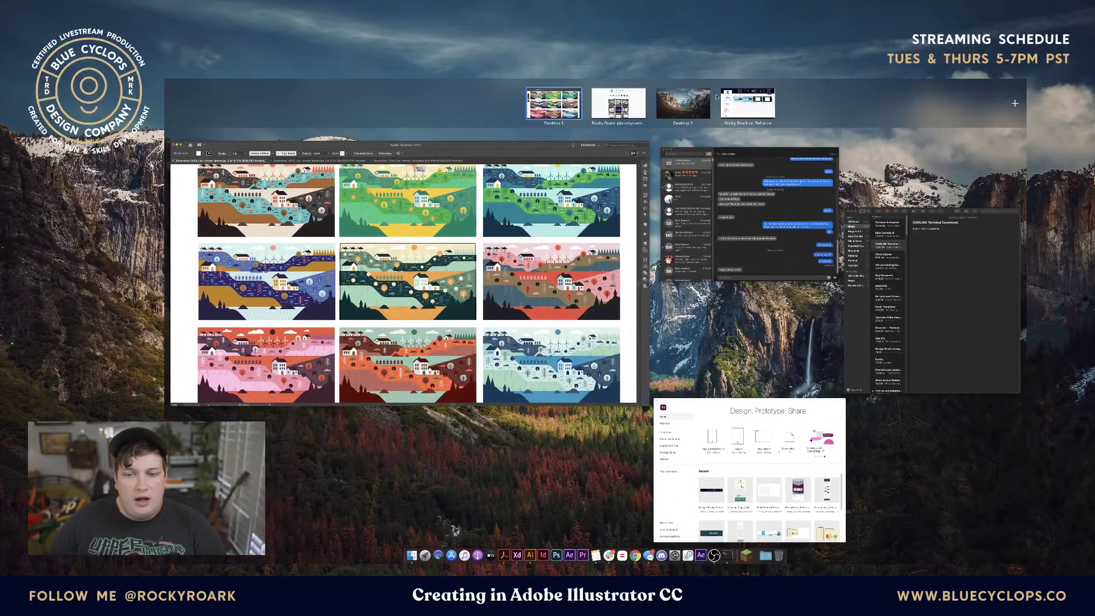
left_click_drag(670, 112, 643, 110)
left_click(677, 105)
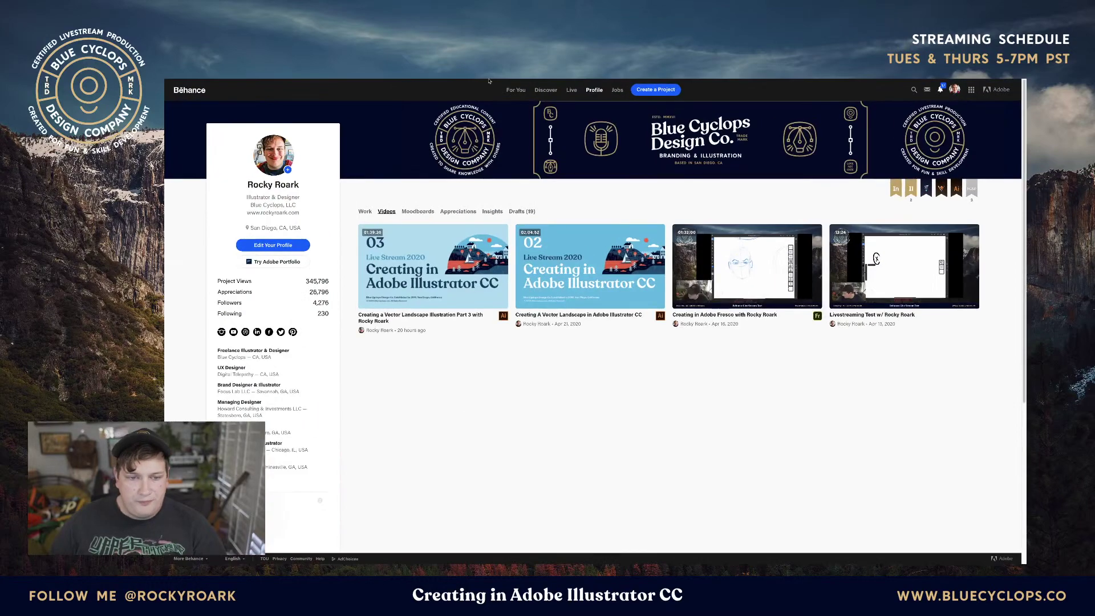
mouse_move(235, 86)
left_click(184, 91)
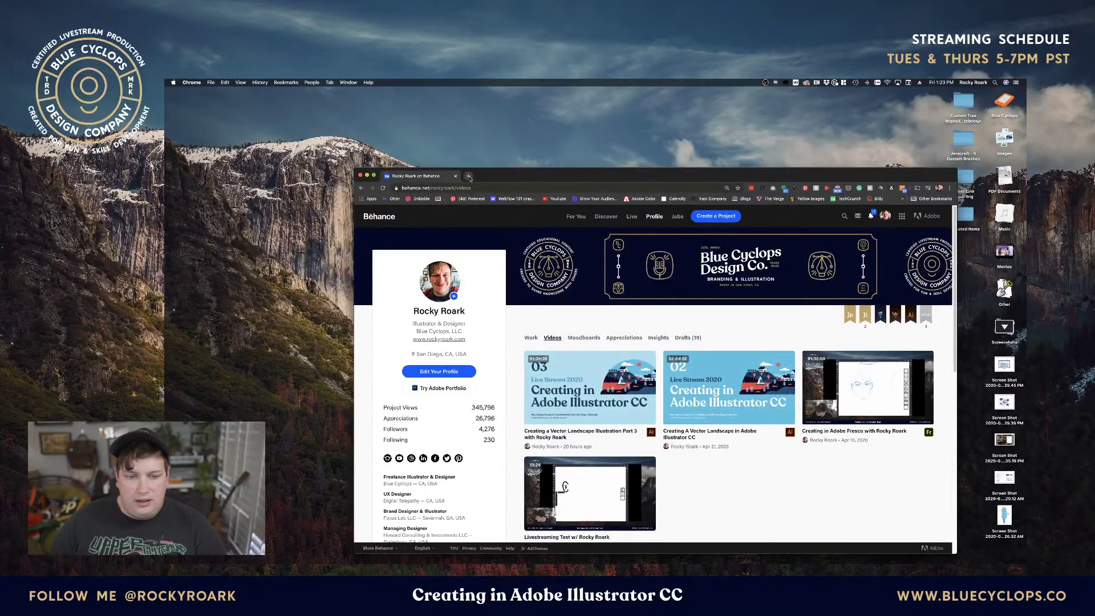
Open dribbble.com in a new browser tab.
left_click(469, 178)
type("drr")
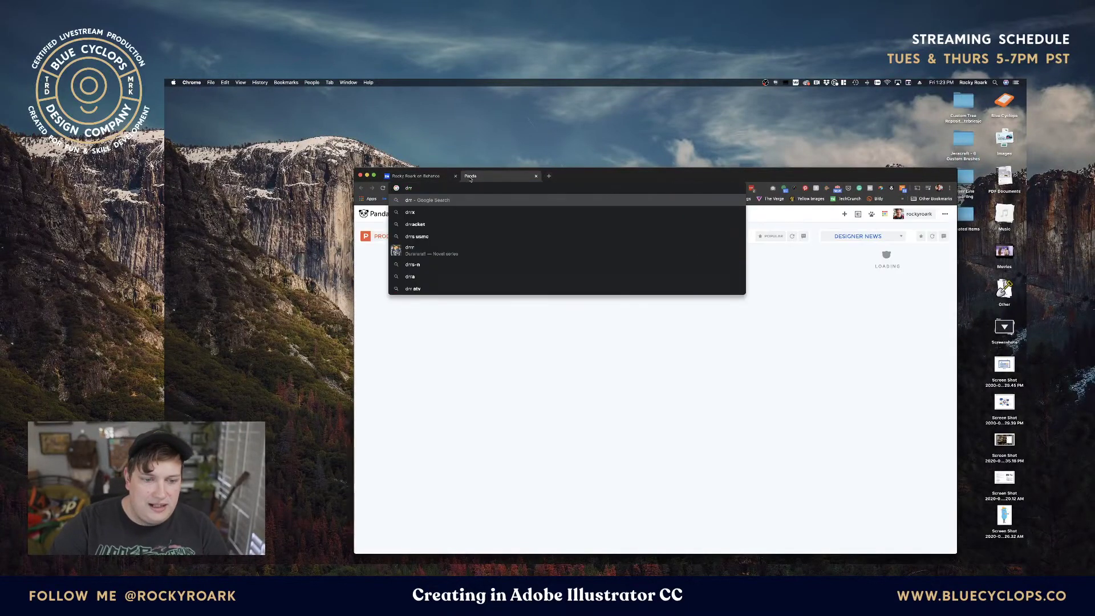
key("Return")
left_click(457, 187)
type("dr")
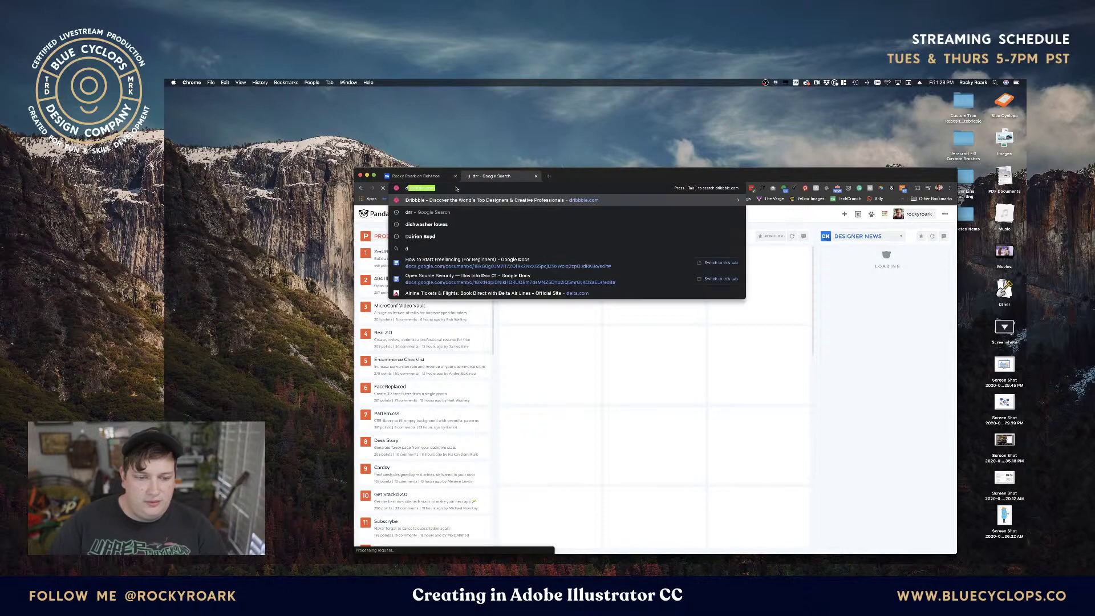
type("igb")
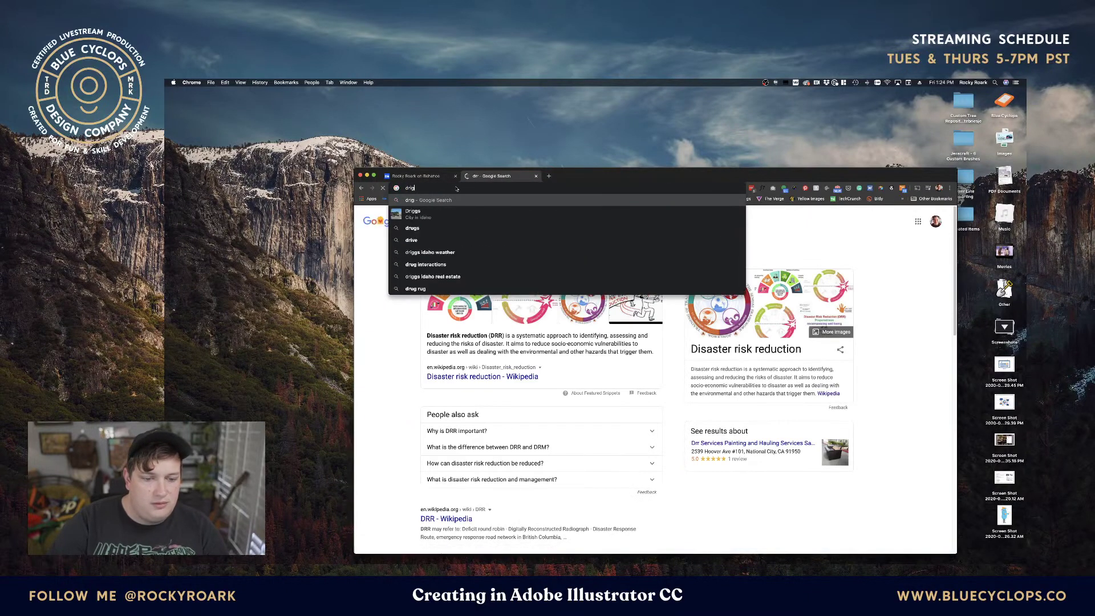
key("BackSpace")
key("BackSpace")
type("bbble.com")
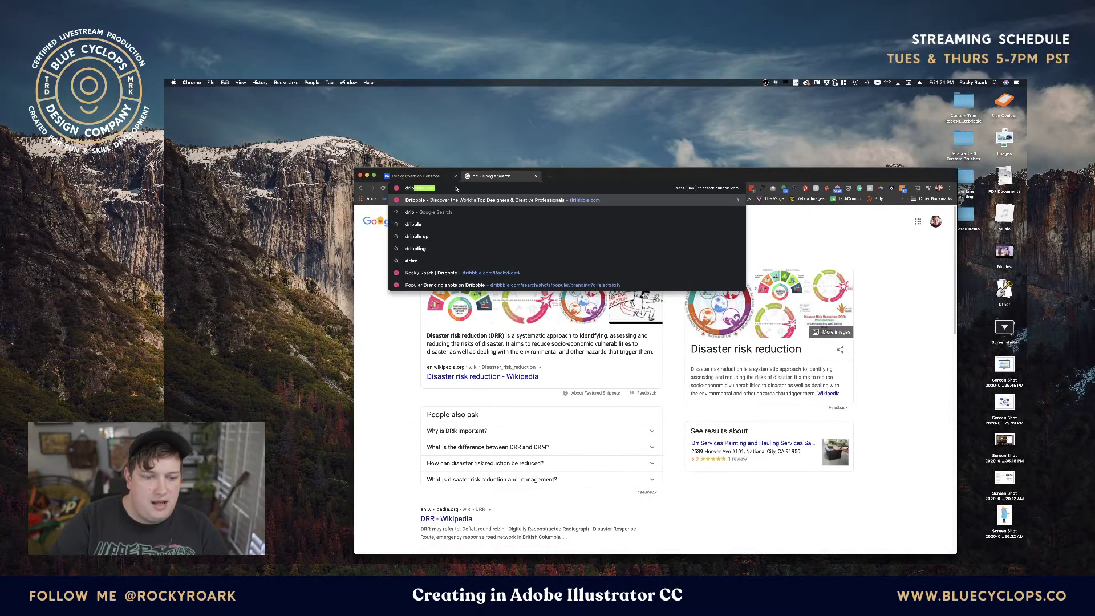
key("Return")
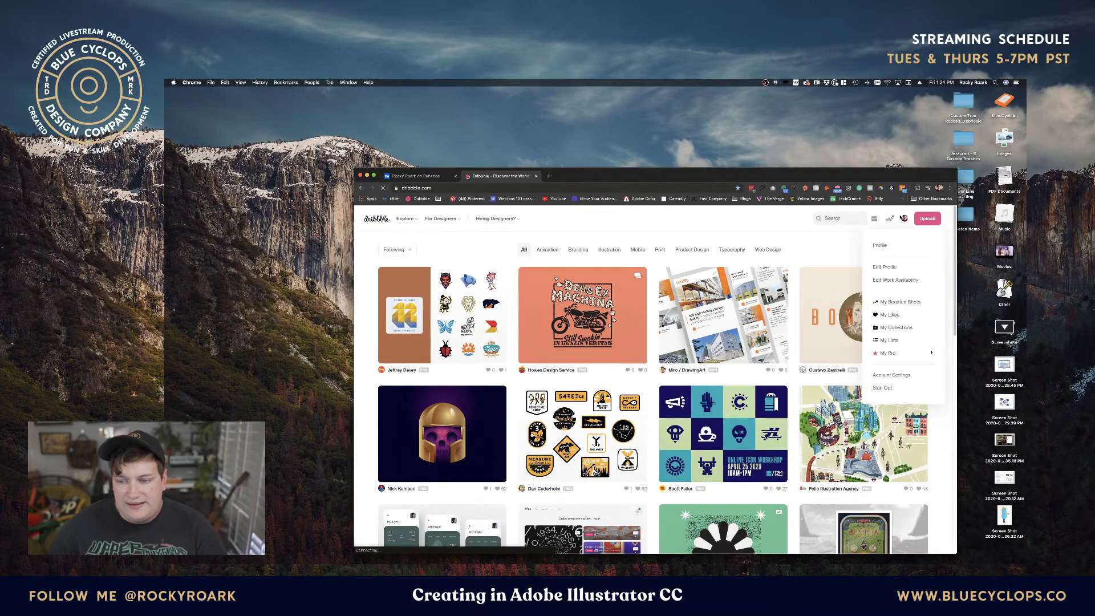
Go to the account's own Dribbble profile, browse its shots and open "Illustration | Line Art Scene No.1".
left_click(905, 219)
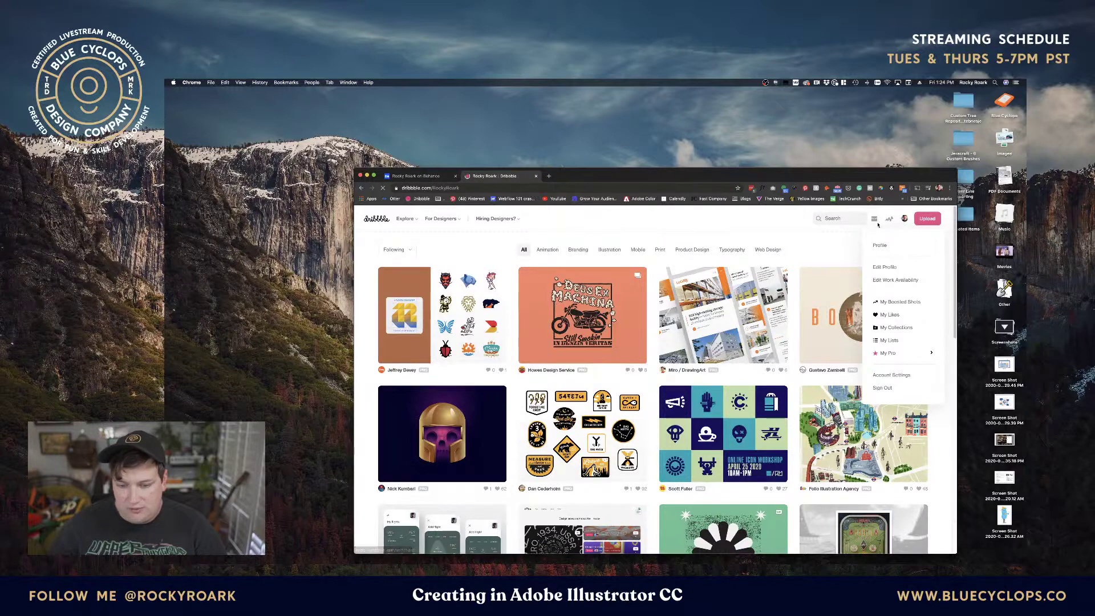
scroll(575, 346, "down", 10)
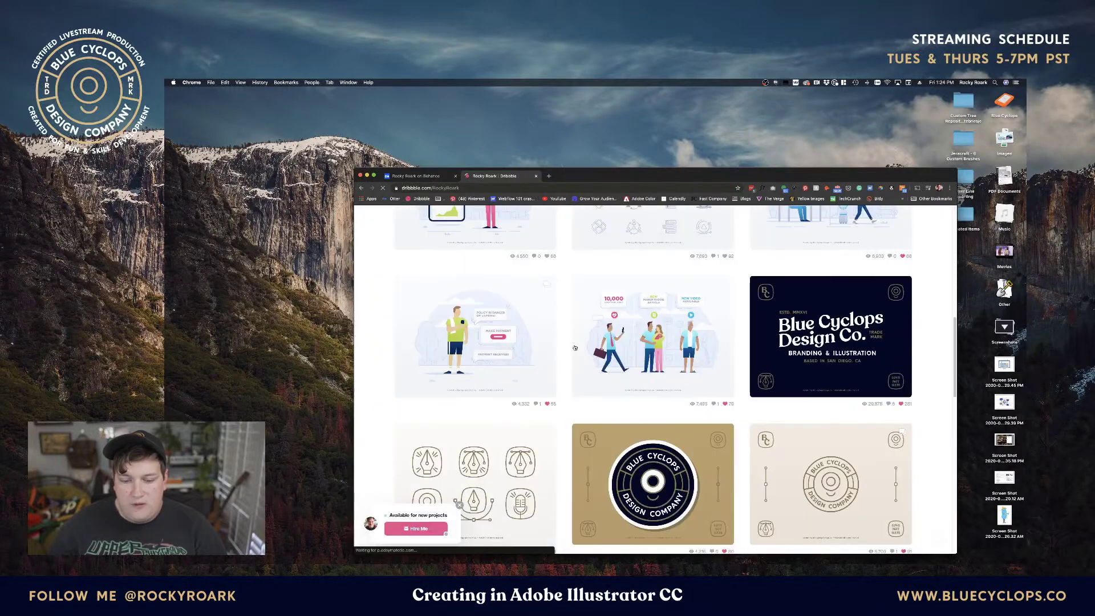
scroll(574, 347, "down", 4)
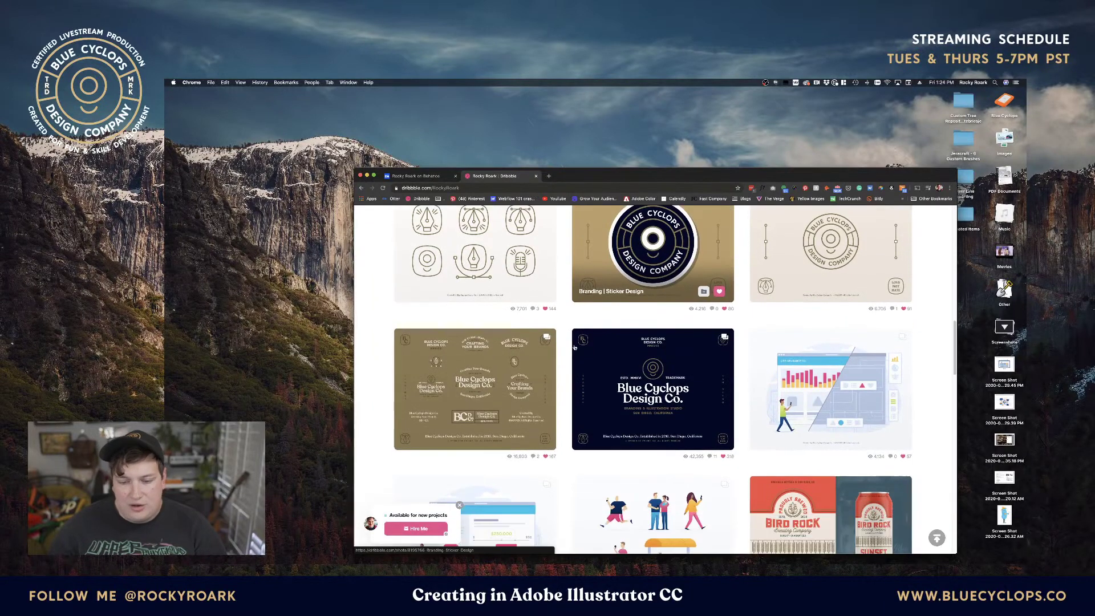
scroll(574, 347, "down", 10)
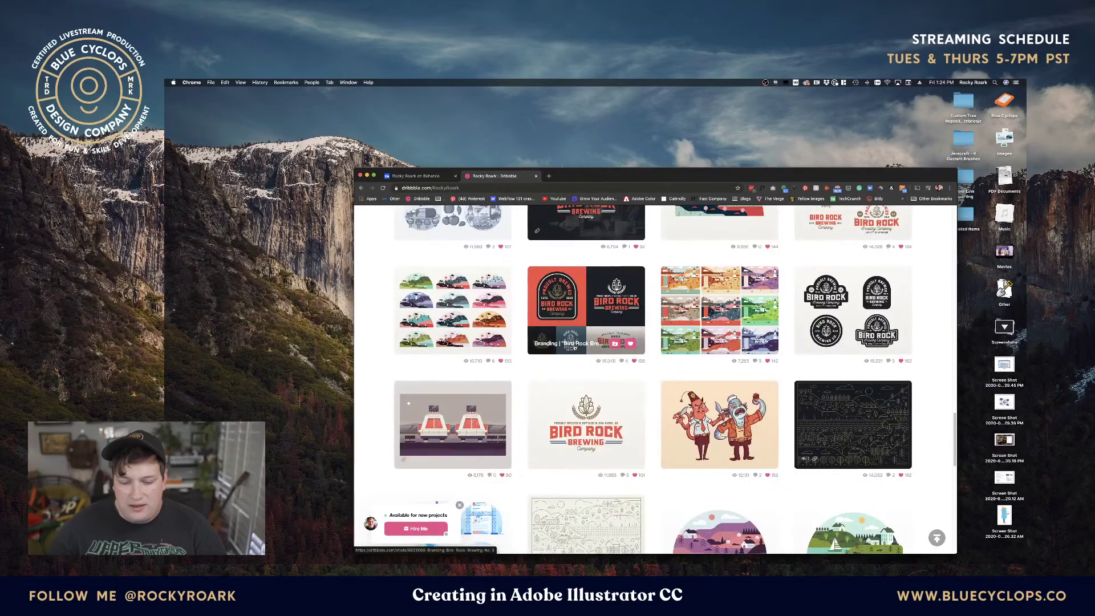
scroll(574, 347, "down", 2)
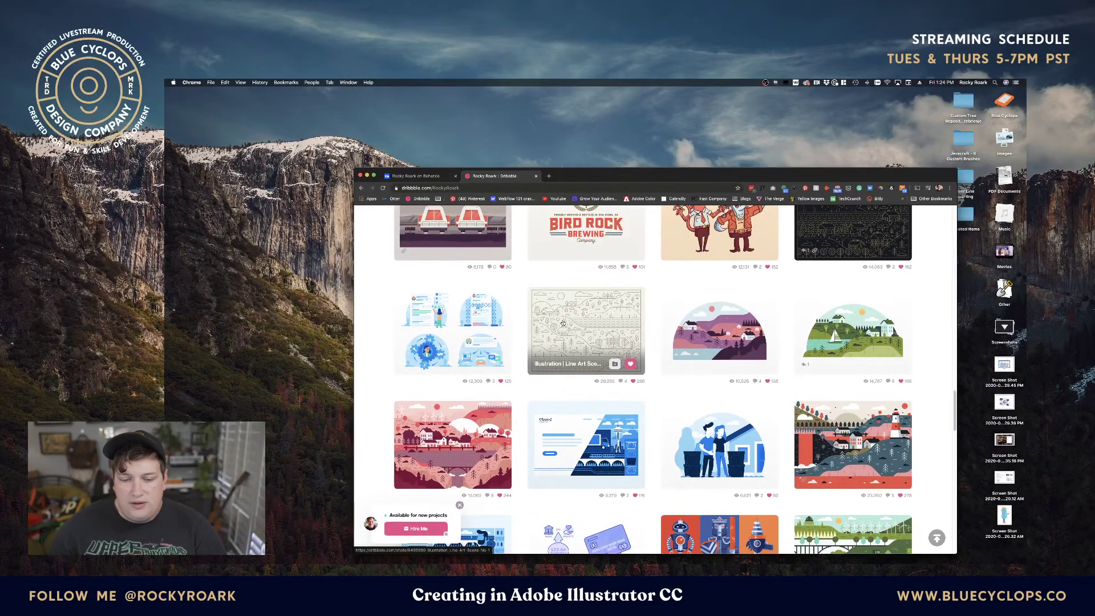
left_click(563, 323)
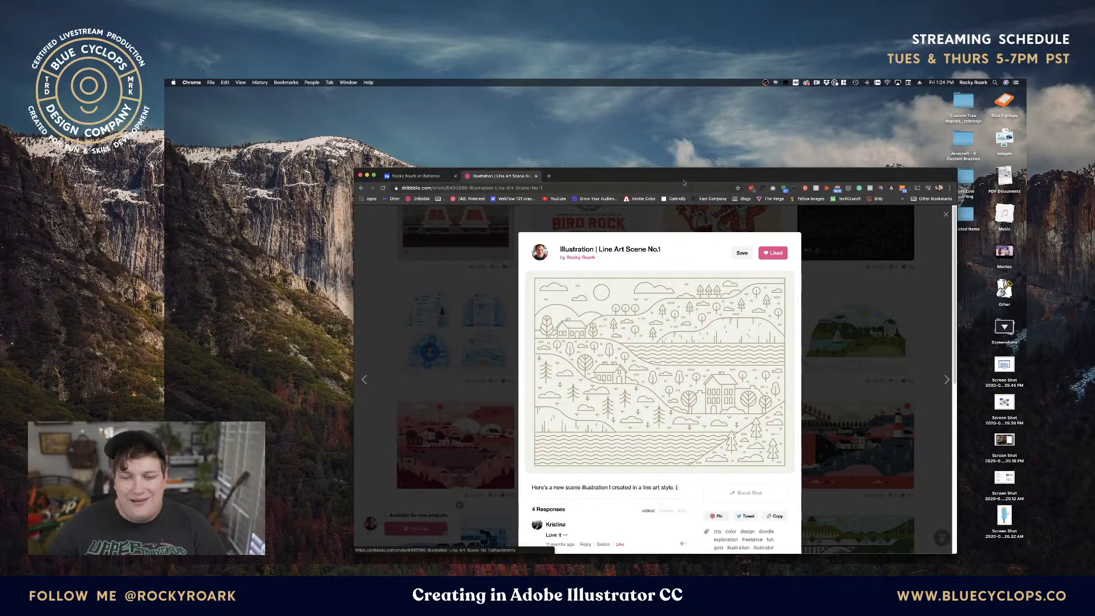
Reposition the browser window, make it full screen, and return to the color variations document in Illustrator.
left_click_drag(684, 182, 659, 164)
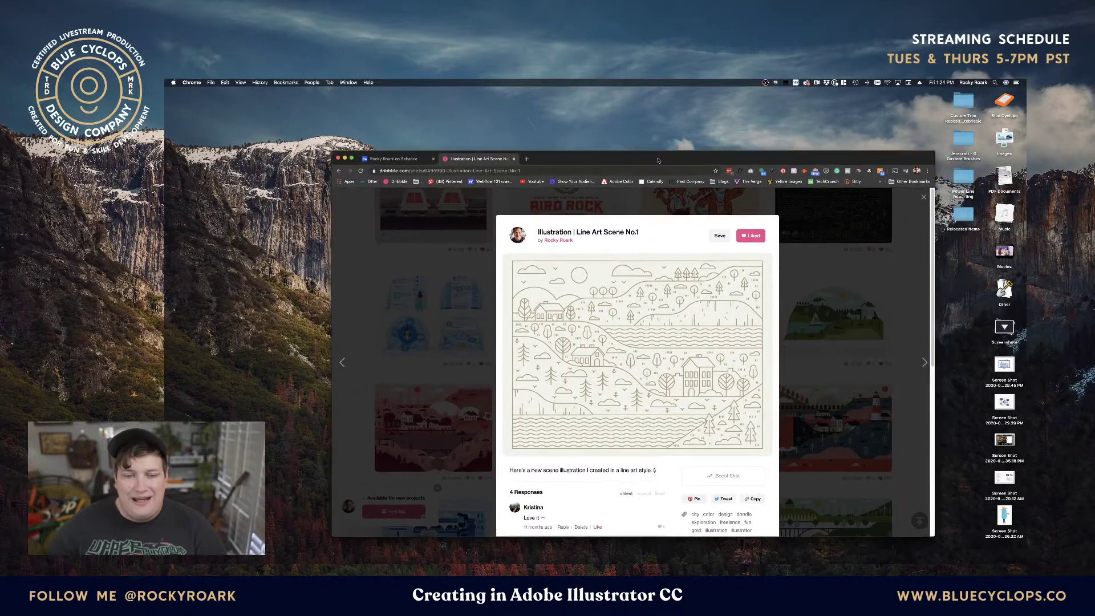
left_click(348, 158)
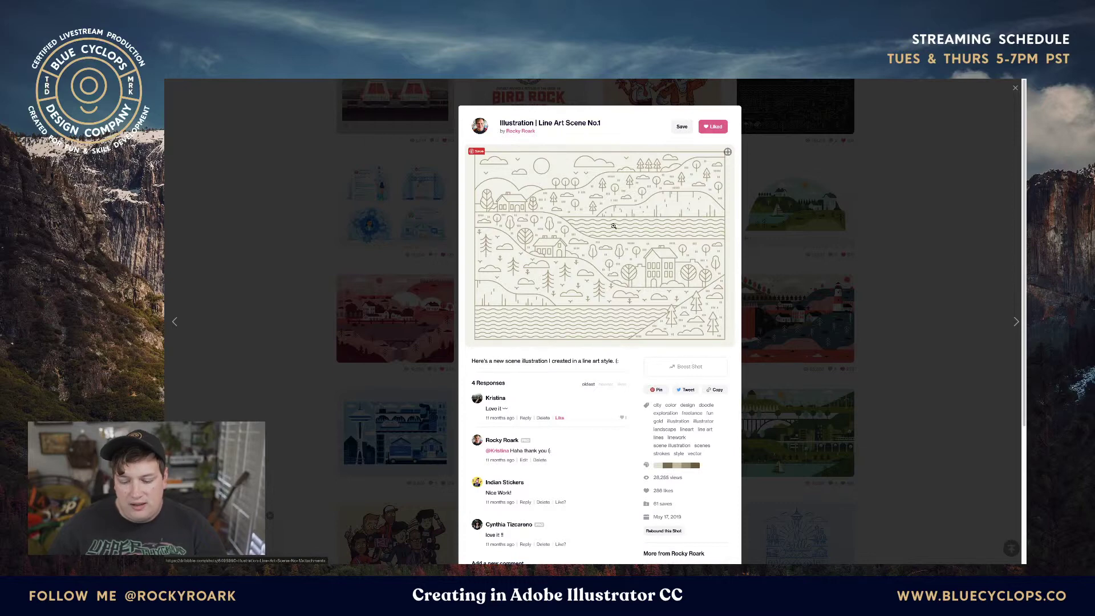
key("ctrl+Up")
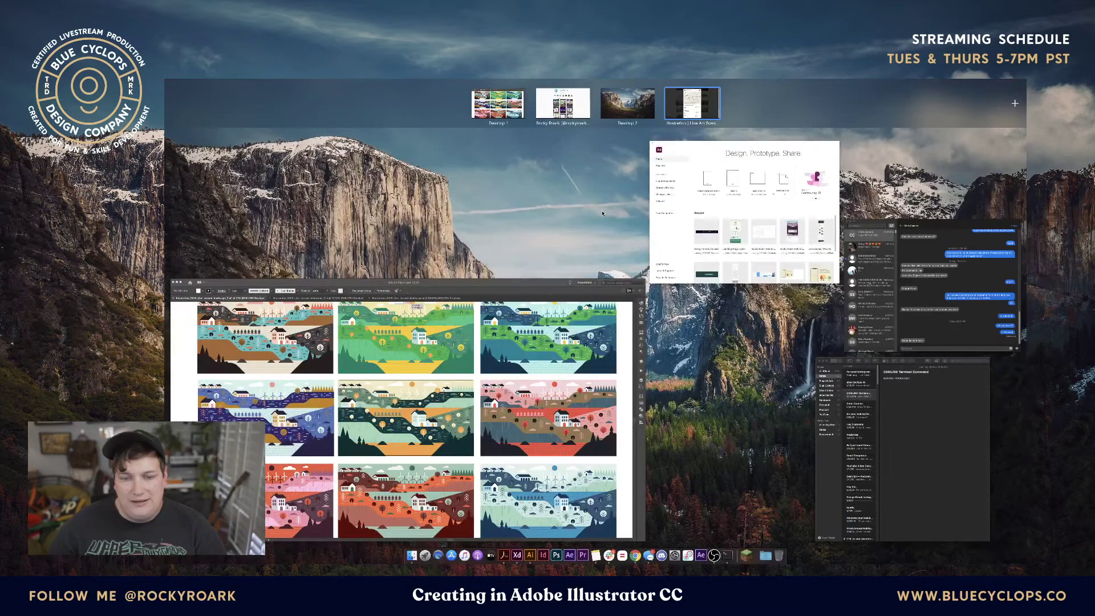
left_click(492, 337)
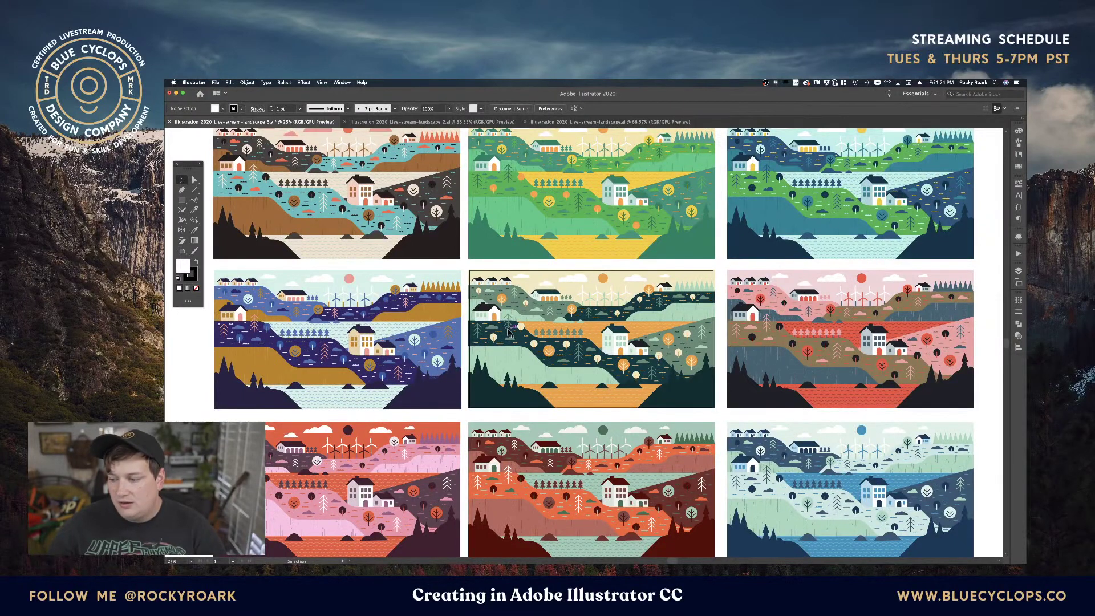
Duplicate the blue and green landscape variation into the empty space above the center column of the grid.
key("space")
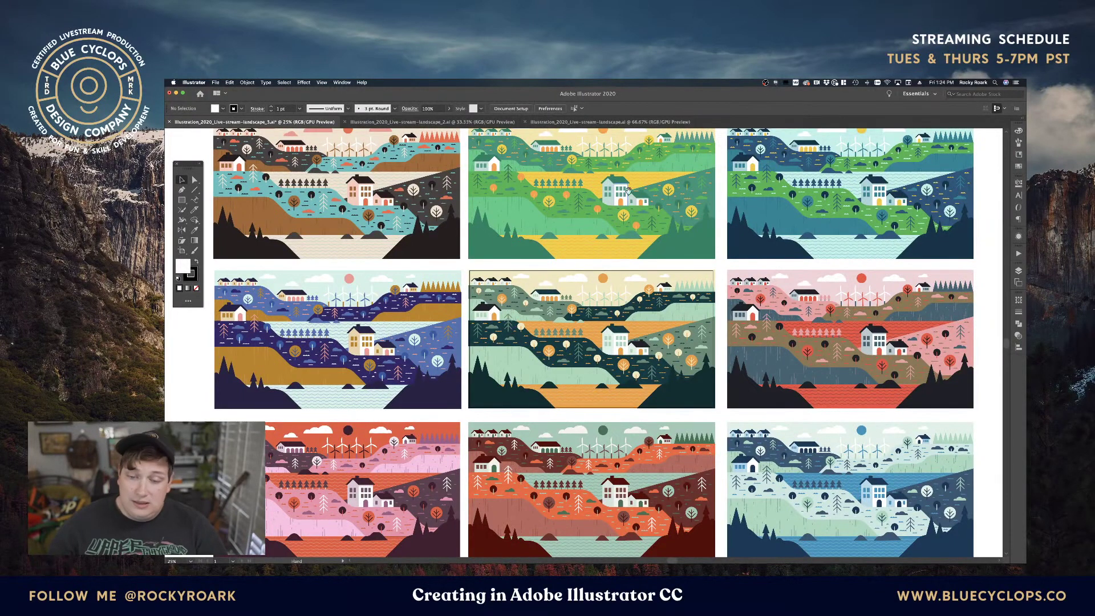
left_click_drag(628, 190, 619, 270)
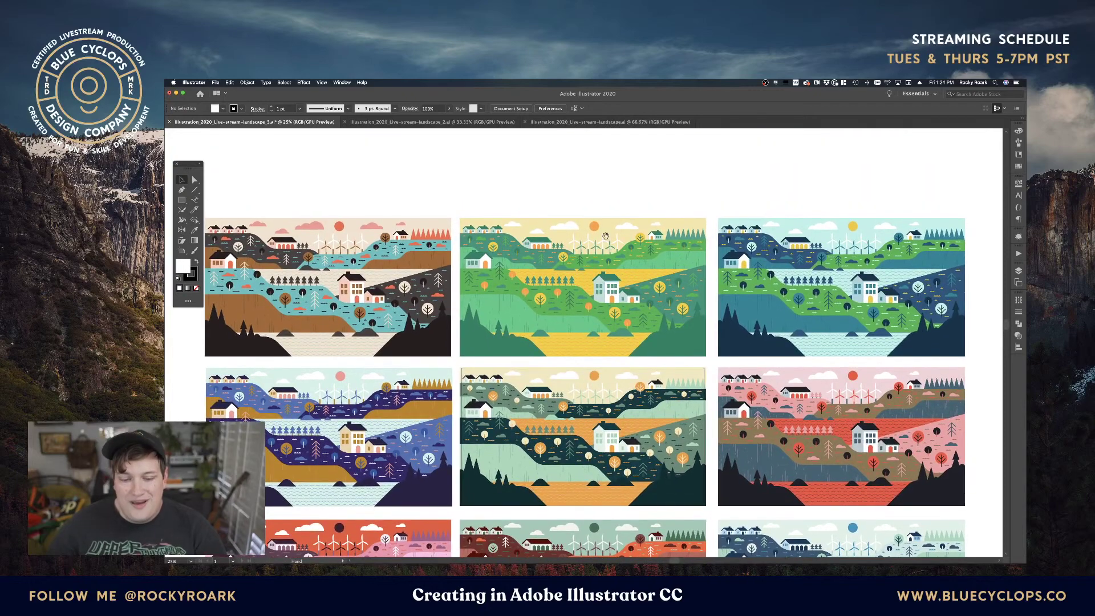
left_click_drag(584, 195, 582, 291)
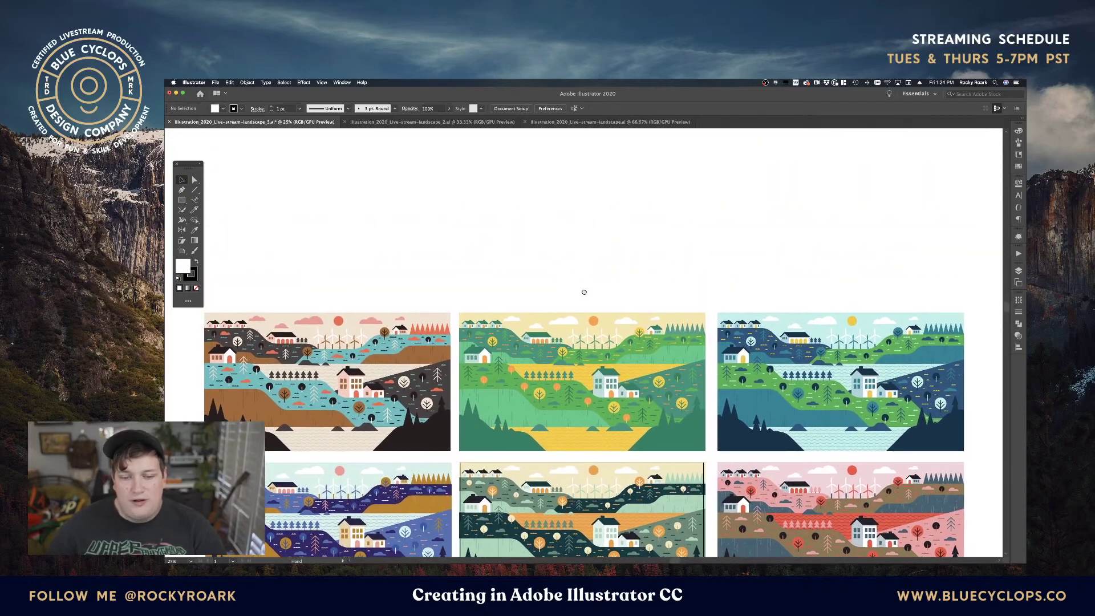
left_click(815, 387)
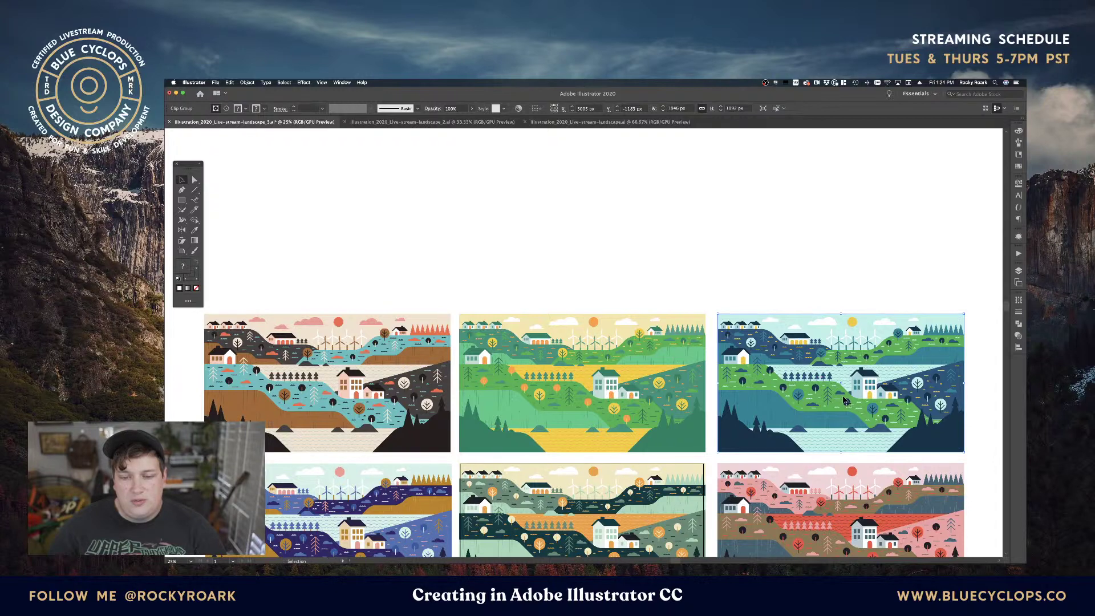
left_click_drag(845, 401, 586, 220)
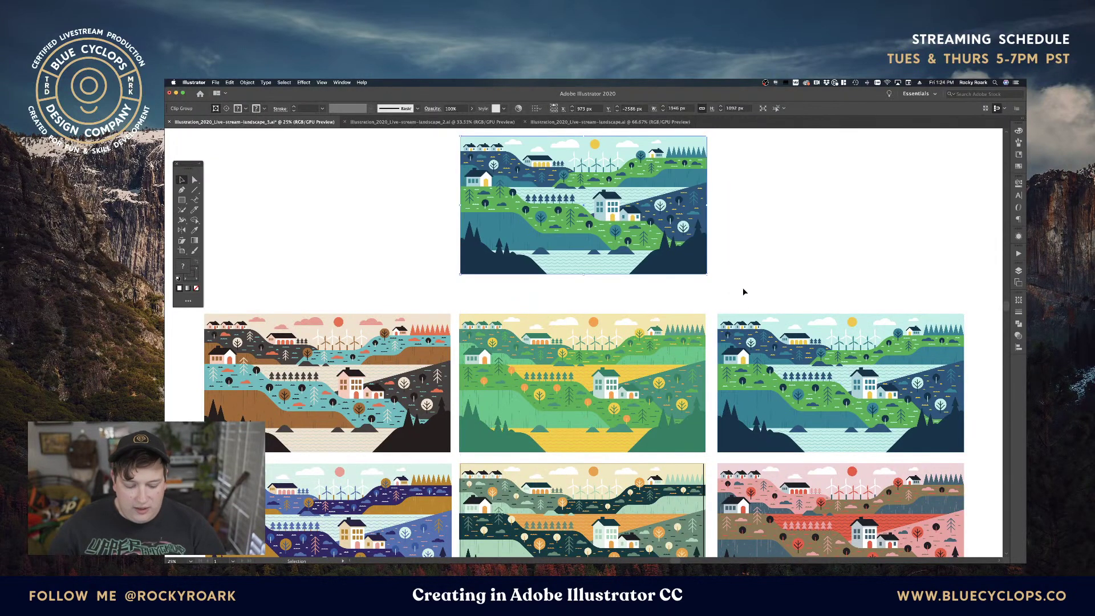
Select the grid variations without the new copy, clear the selection, and zoom in on the copied landscape.
key("super+a")
left_click_drag(753, 254, 444, 164)
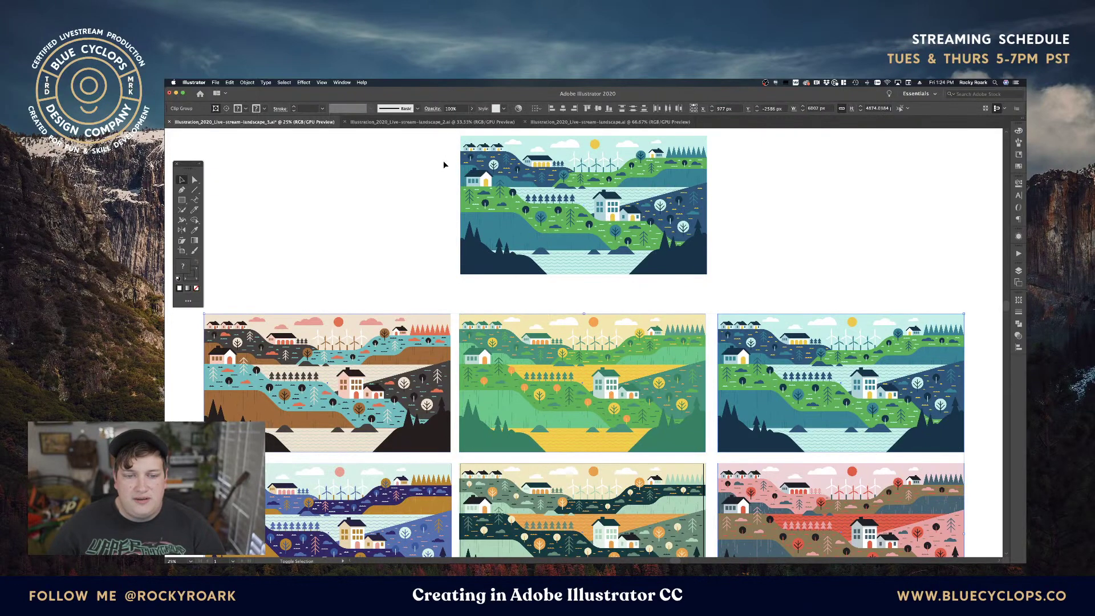
key("super+shift+a")
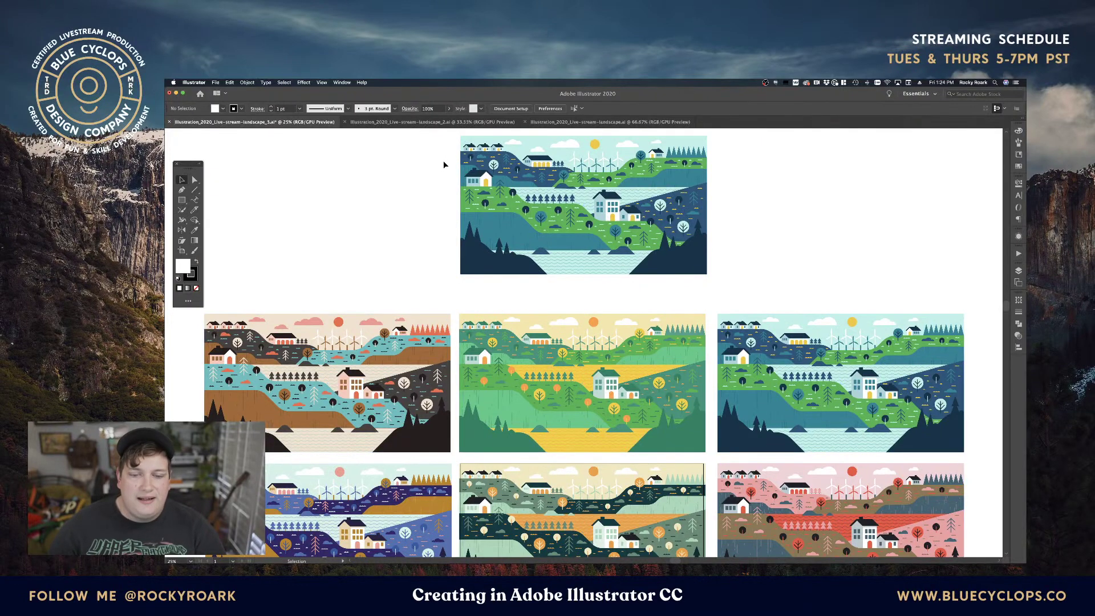
left_click_drag(556, 190, 587, 263)
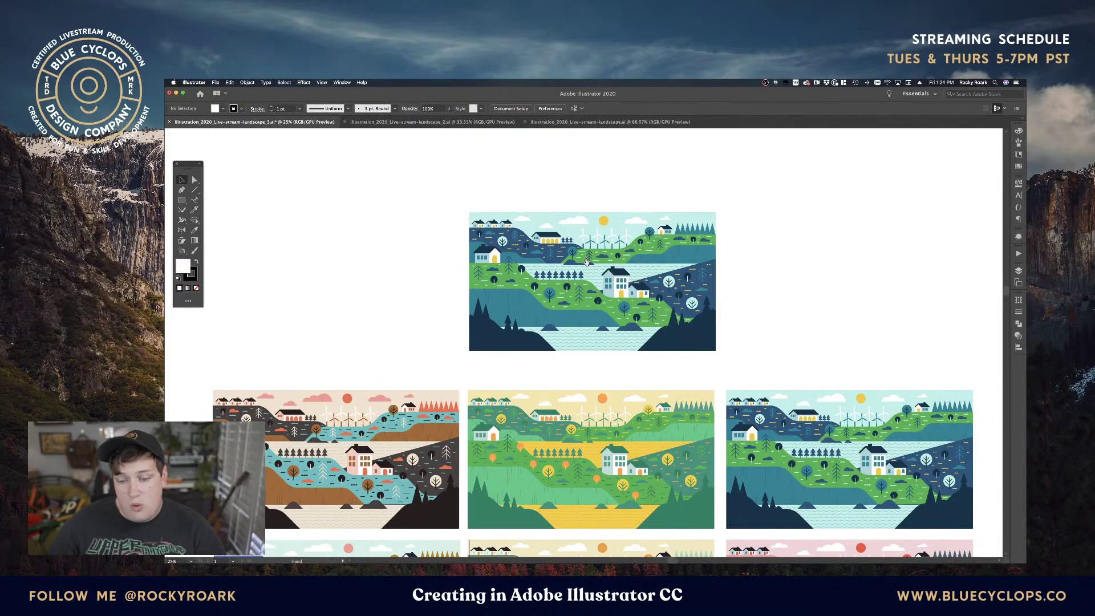
key("super+equal")
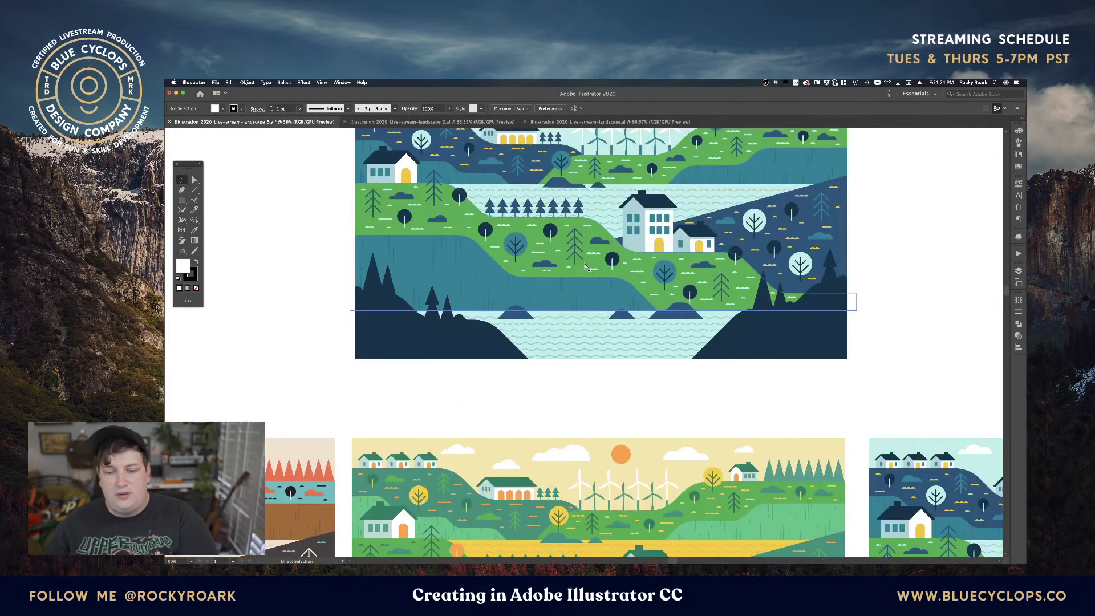
key("super+equal")
left_click_drag(586, 266, 630, 369)
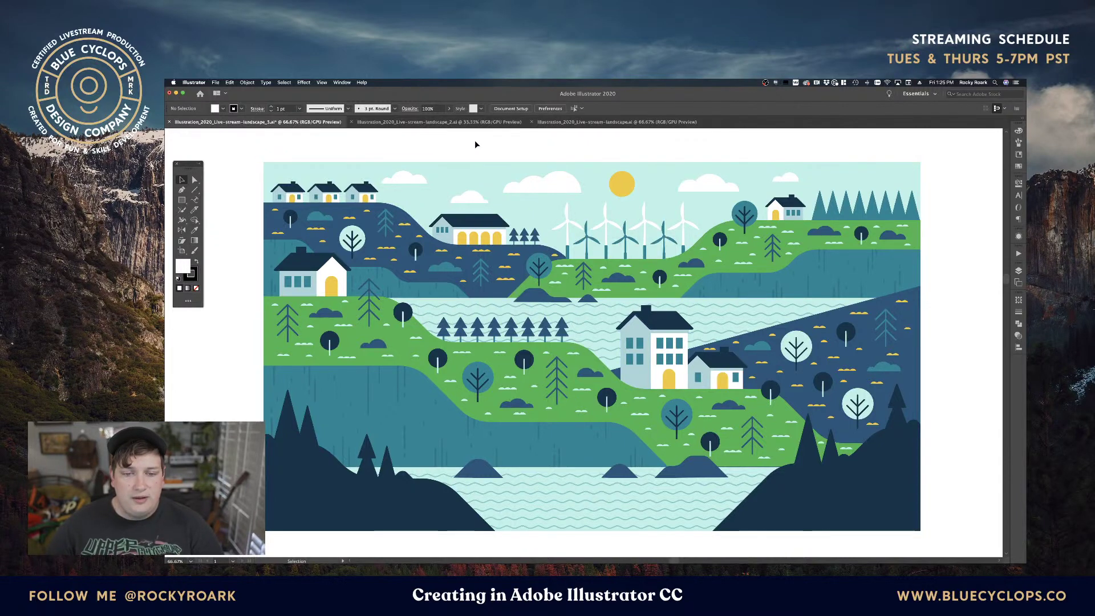
Switch to the Dribbble page in Chrome and copy the "Illustration | Line Art Scene No.1" image.
key("ctrl+Up")
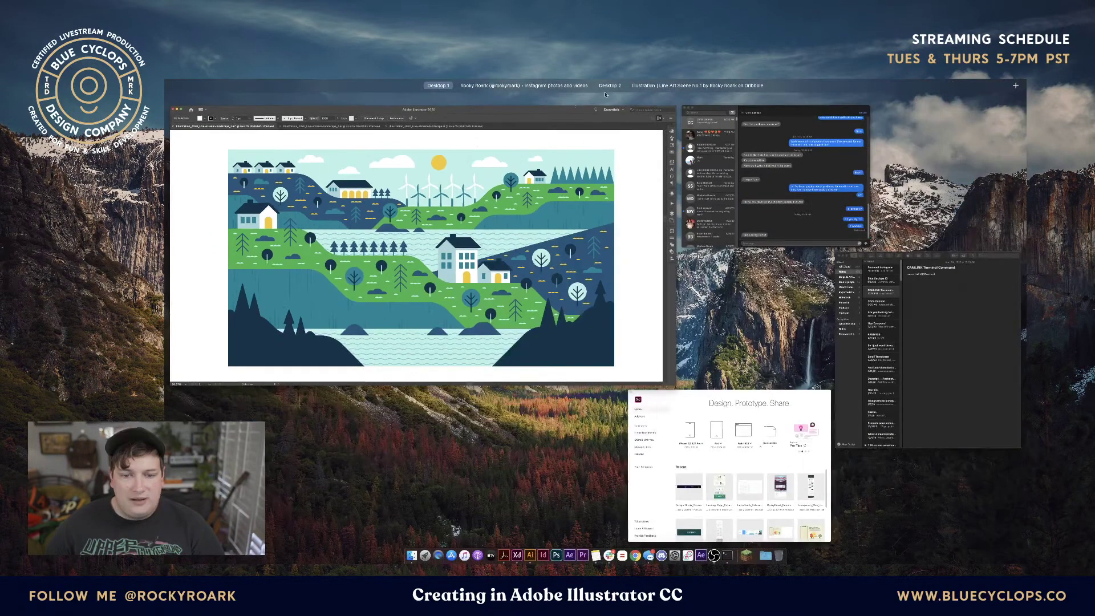
left_click(655, 102)
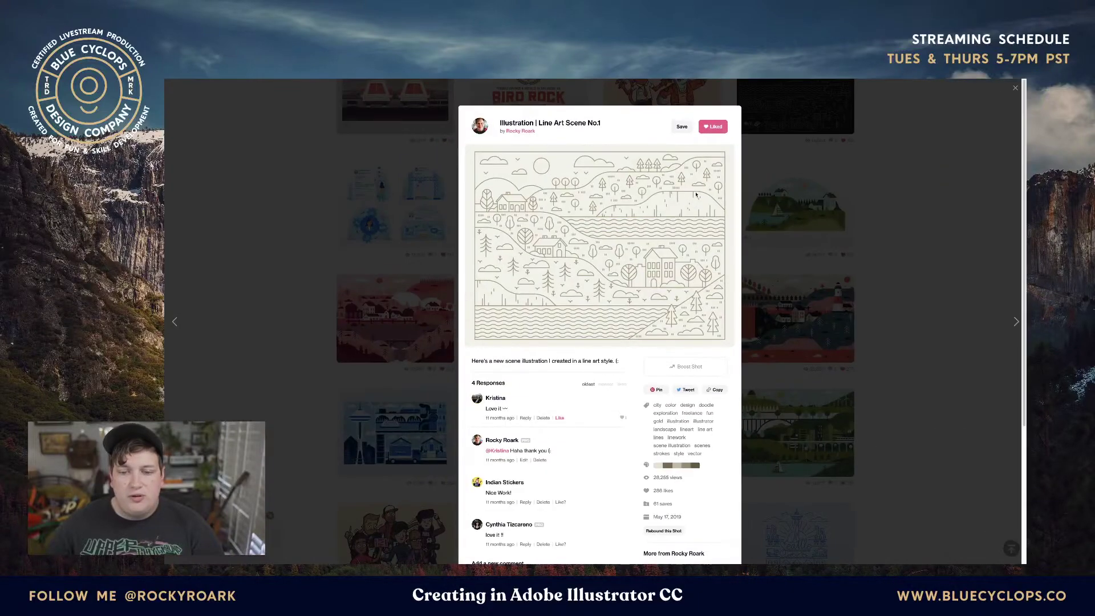
right_click(619, 207)
key("Escape")
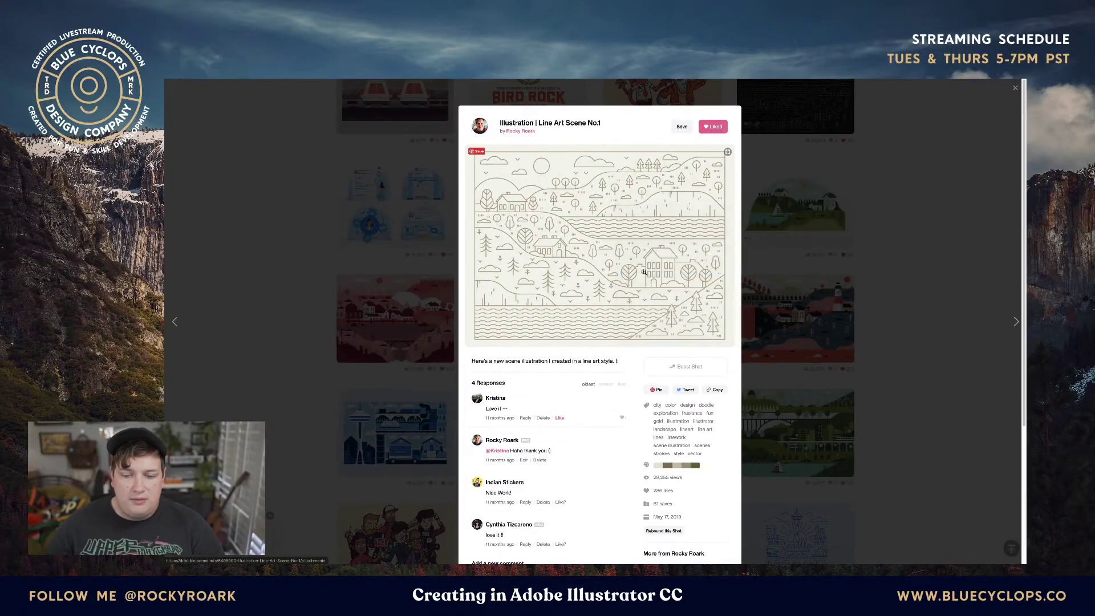
Return to Illustrator, paste the line art image, and place it to the right of the copied landscape as a reference.
key("ctrl+Up")
left_click(534, 322)
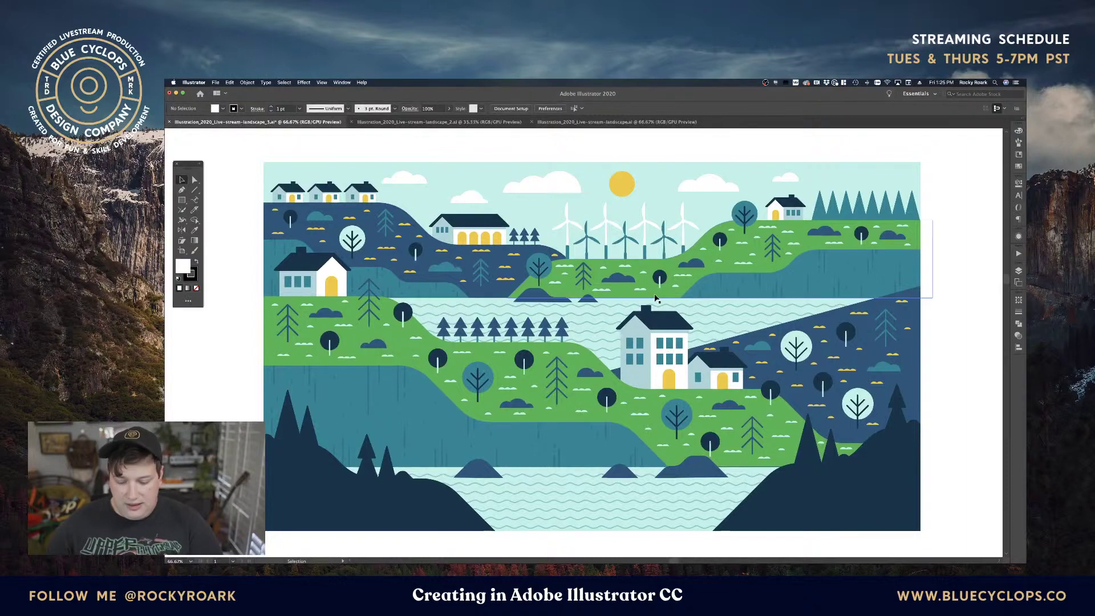
key("super+minus")
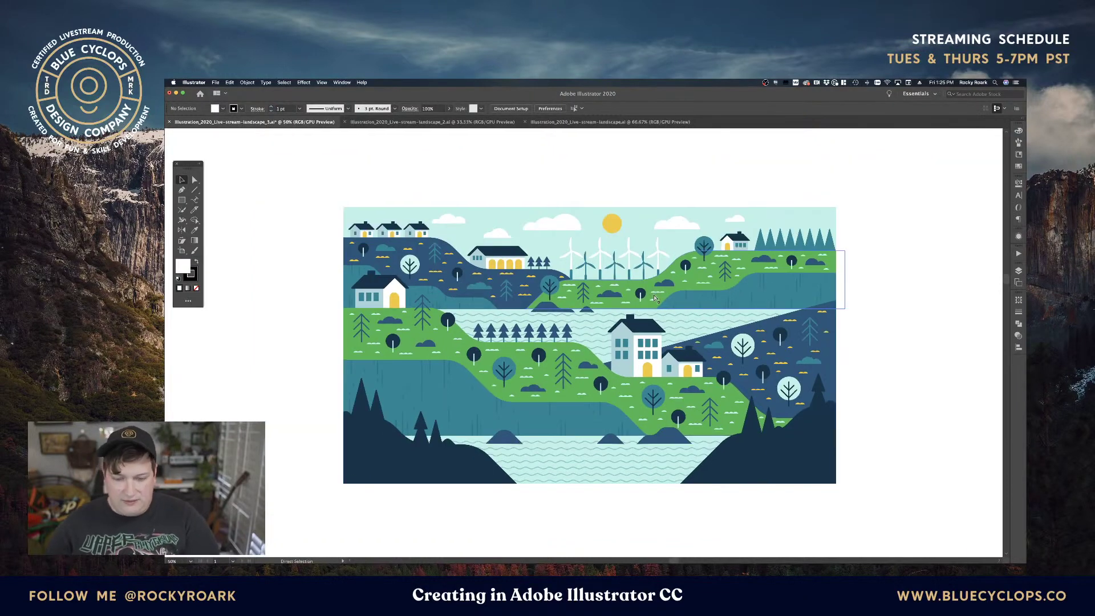
key("super+v")
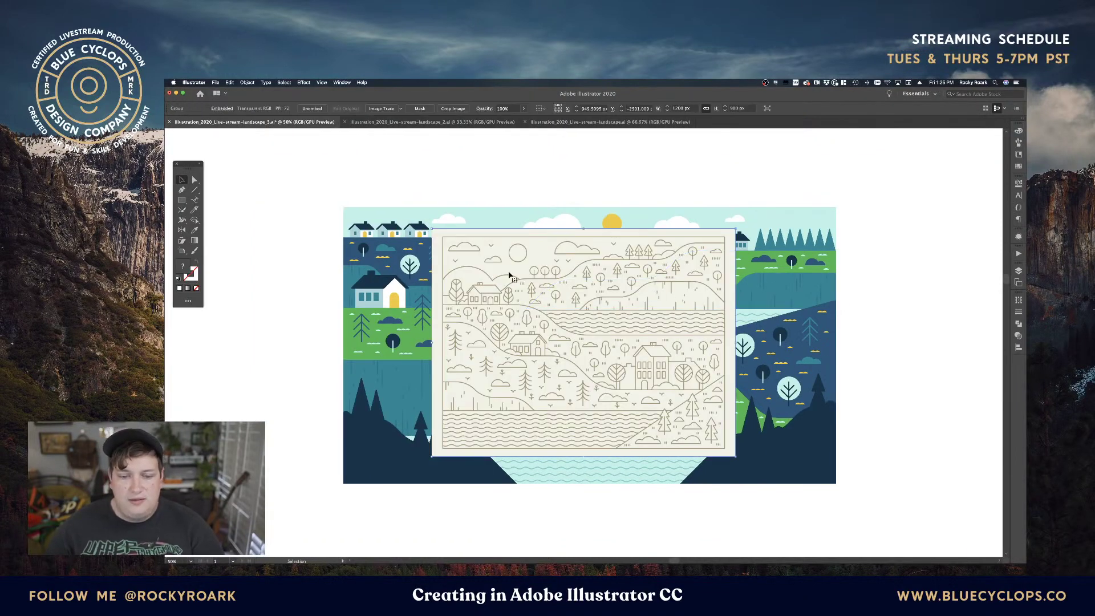
left_click_drag(509, 276, 918, 293)
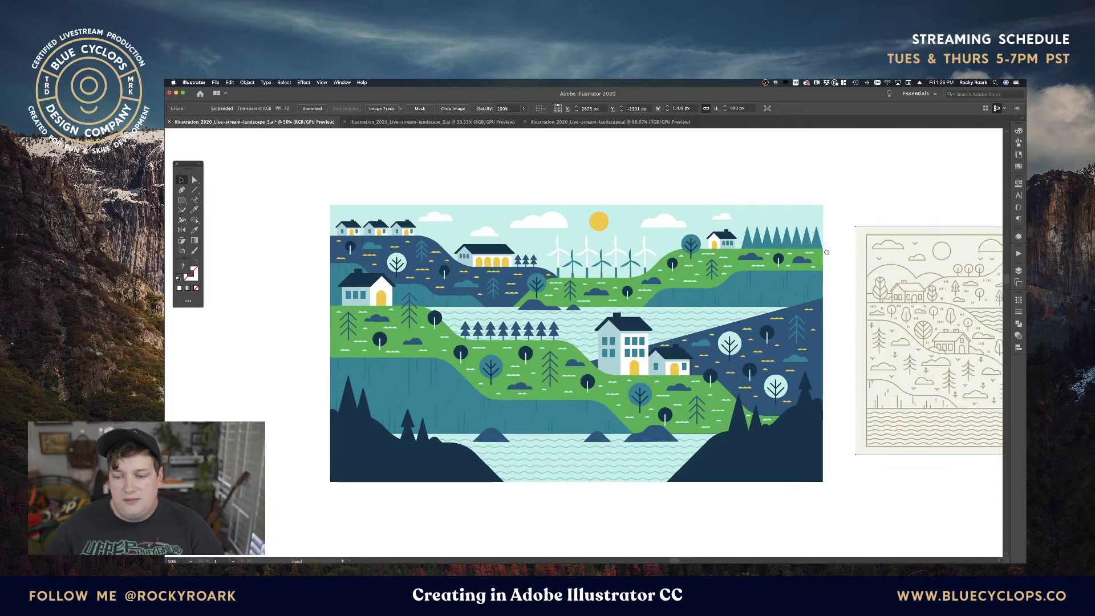
left_click_drag(826, 252, 747, 255)
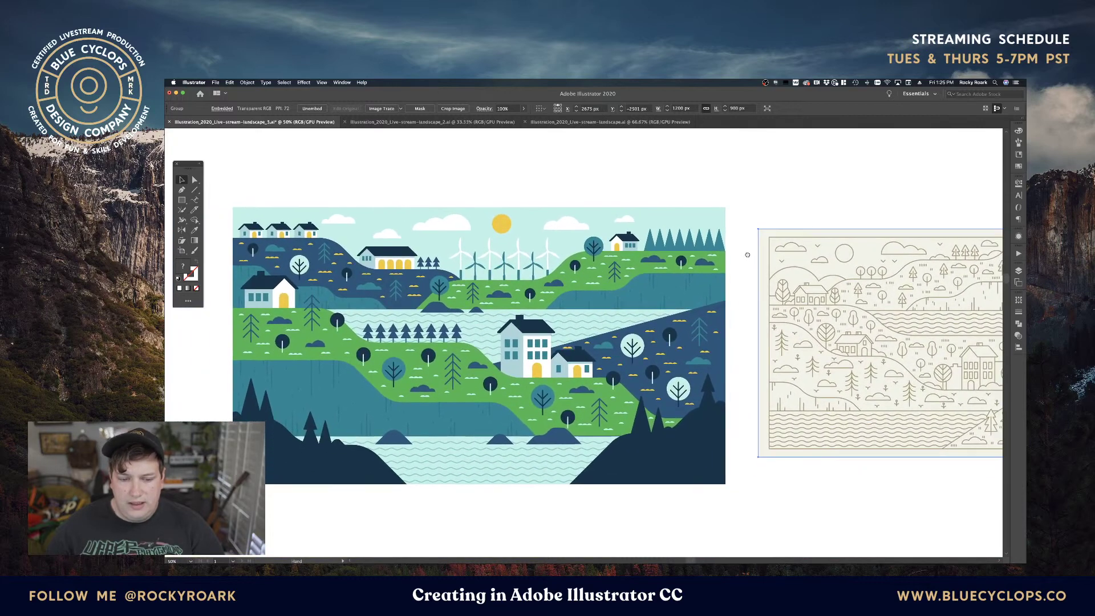
Release the clipping mask on the copied blue and green landscape and deselect the artwork.
left_click(629, 252)
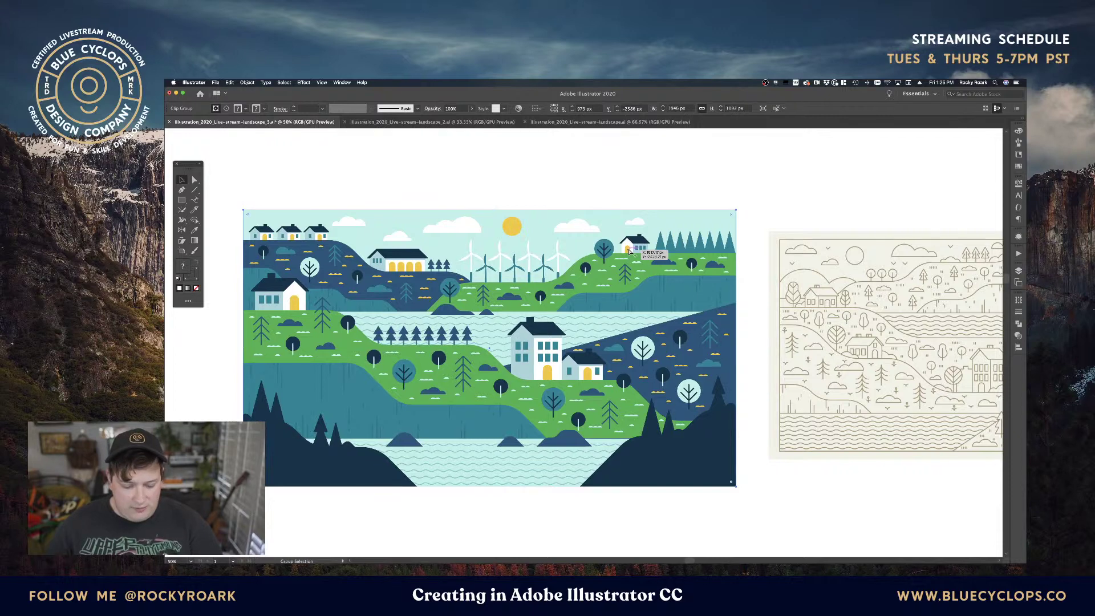
key("super+alt+7")
left_click(610, 173)
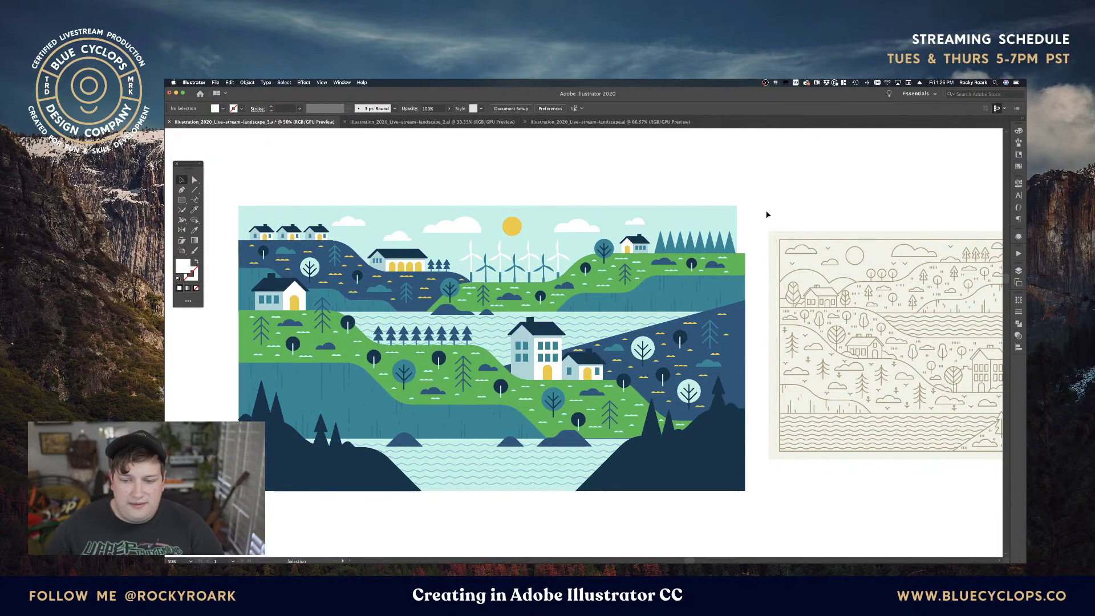
Select the released landscape shapes except the sky background and apply the default white fill and black stroke.
left_click_drag(746, 203, 779, 183)
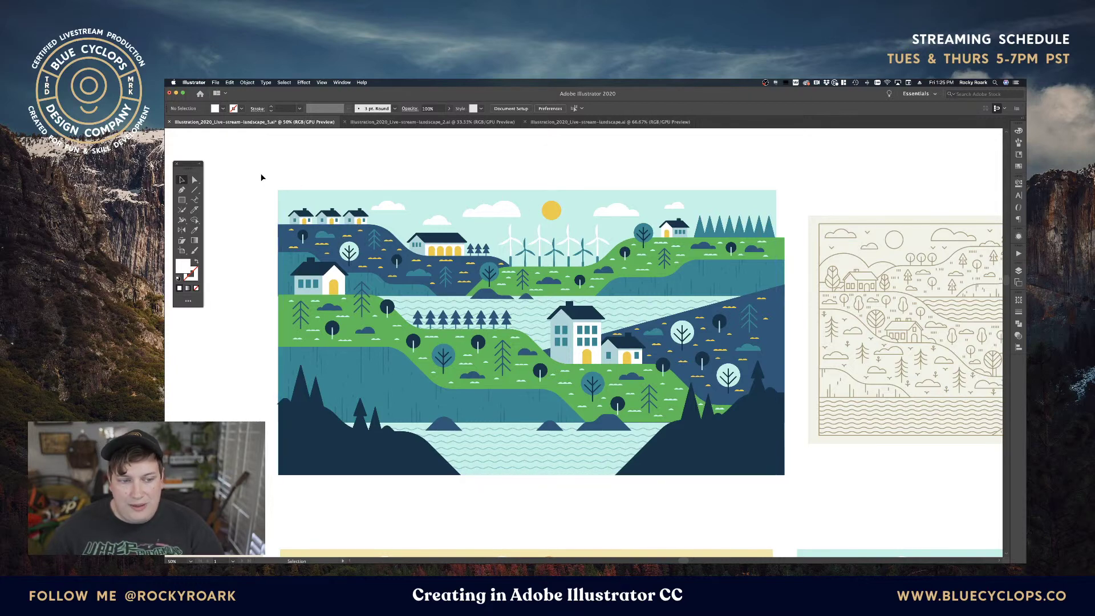
left_click_drag(793, 497, 744, 205)
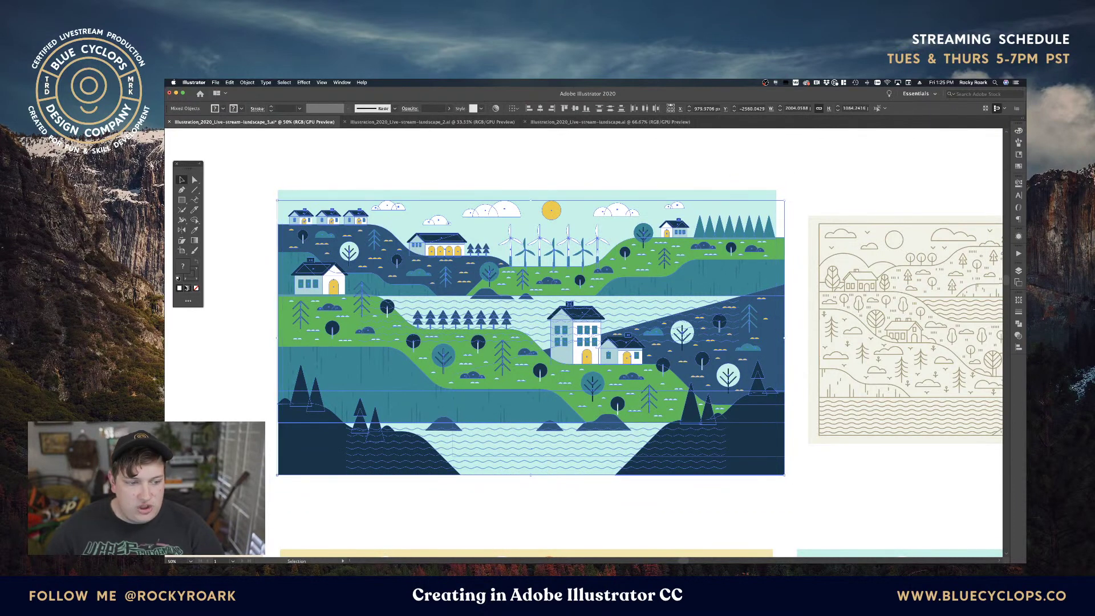
left_click(178, 280)
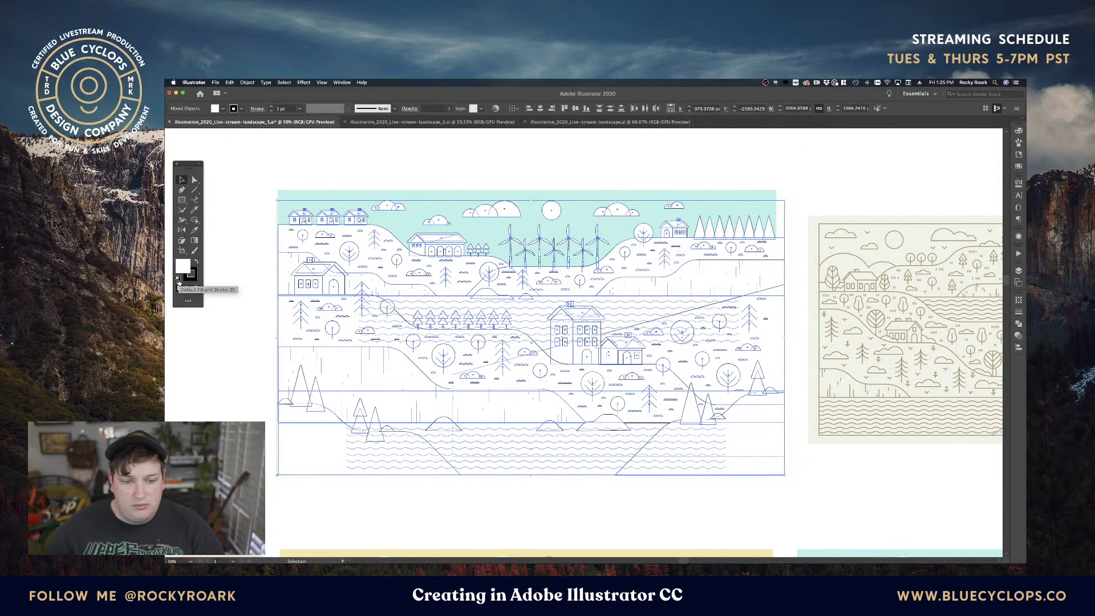
left_click(365, 163)
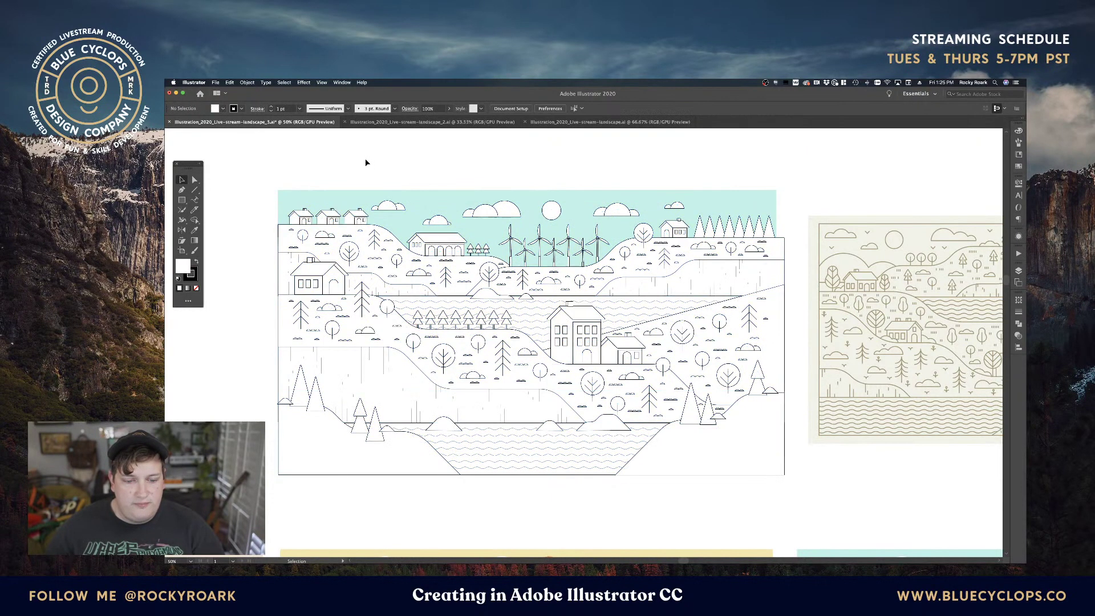
mouse_move(366, 161)
left_mouse_down()
mouse_move(470, 179)
mouse_move(374, 174)
left_mouse_up()
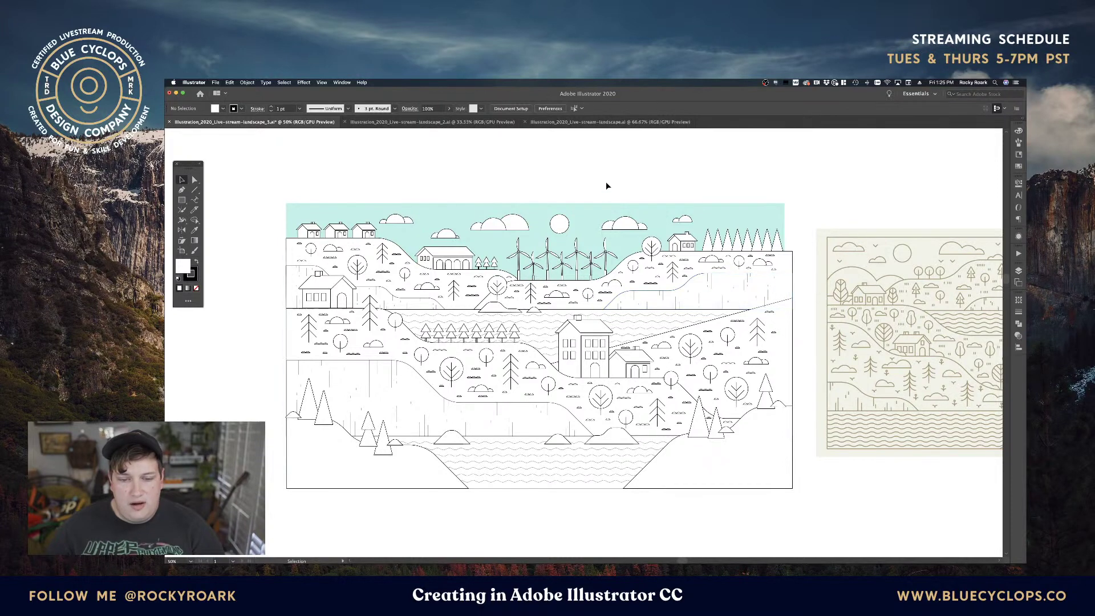
key("a")
left_click(572, 337)
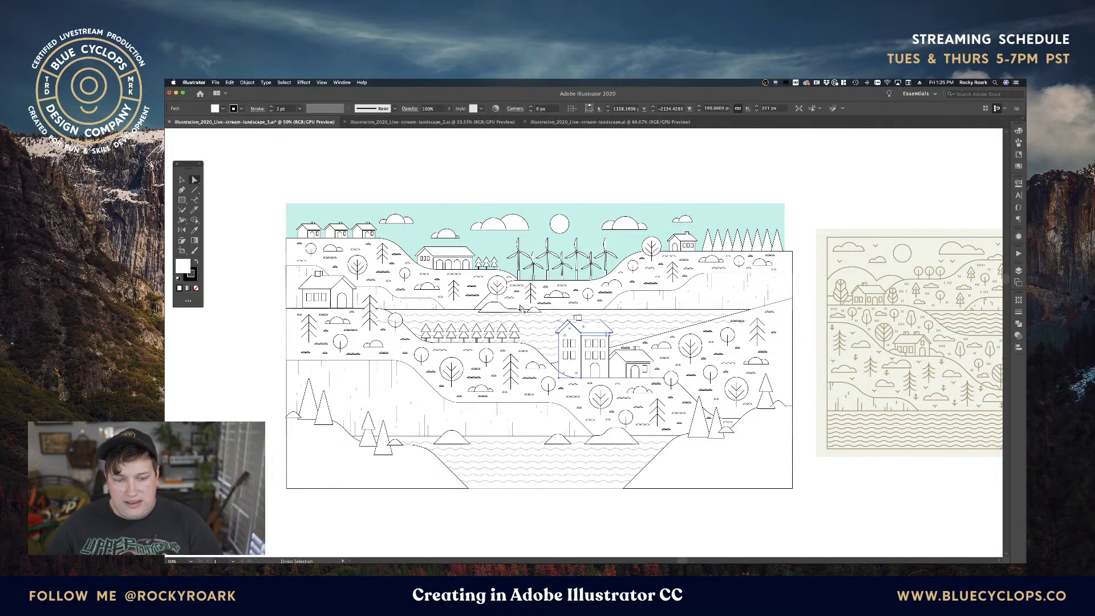
left_click(428, 268, "shift")
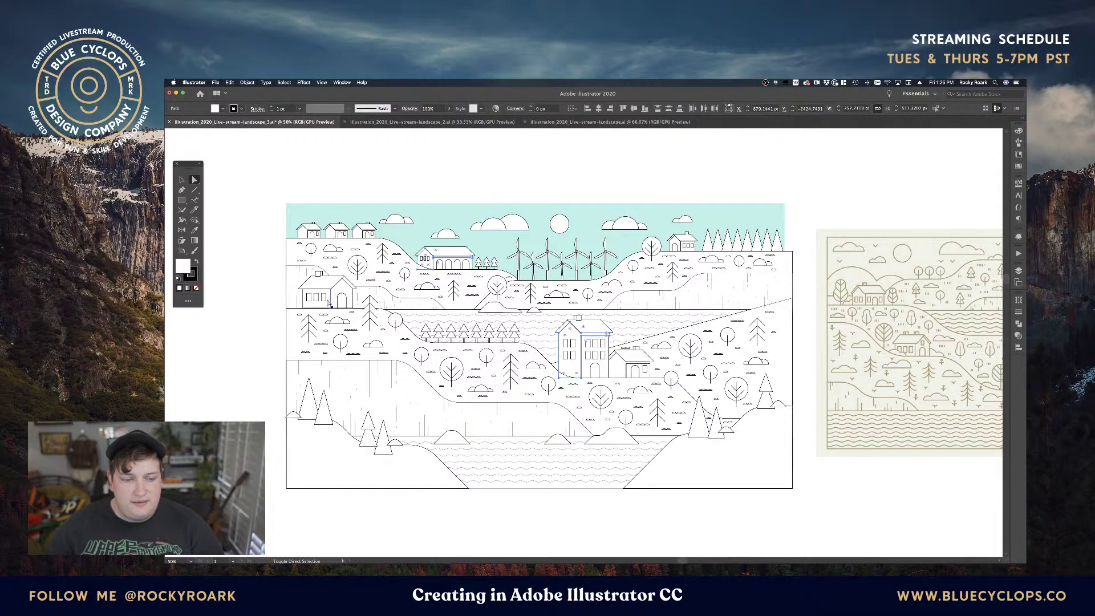
left_click(322, 308, "shift")
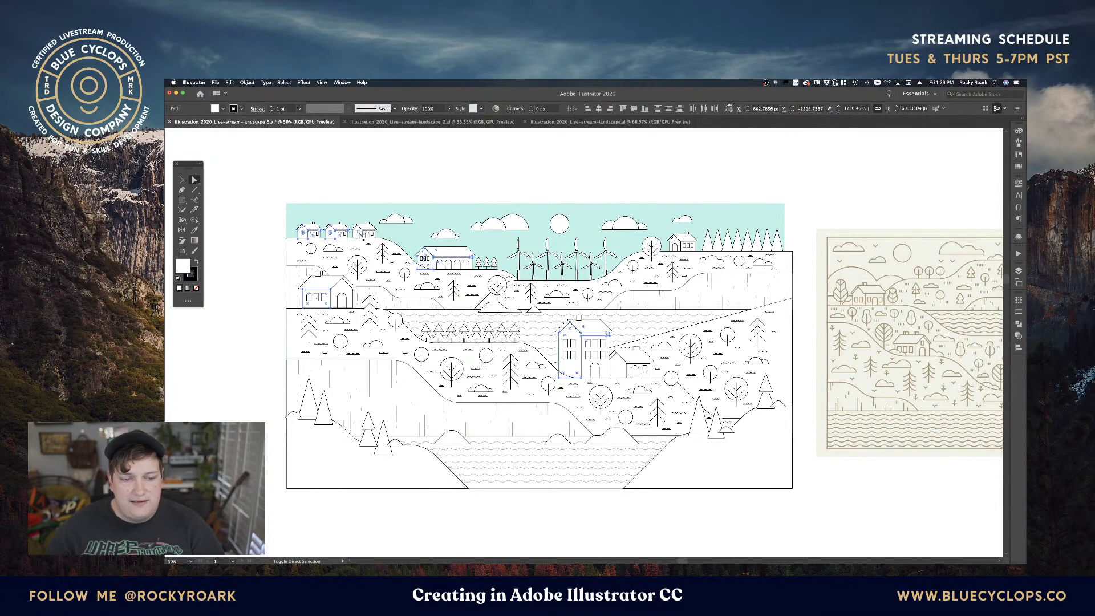
key("super+shift+a")
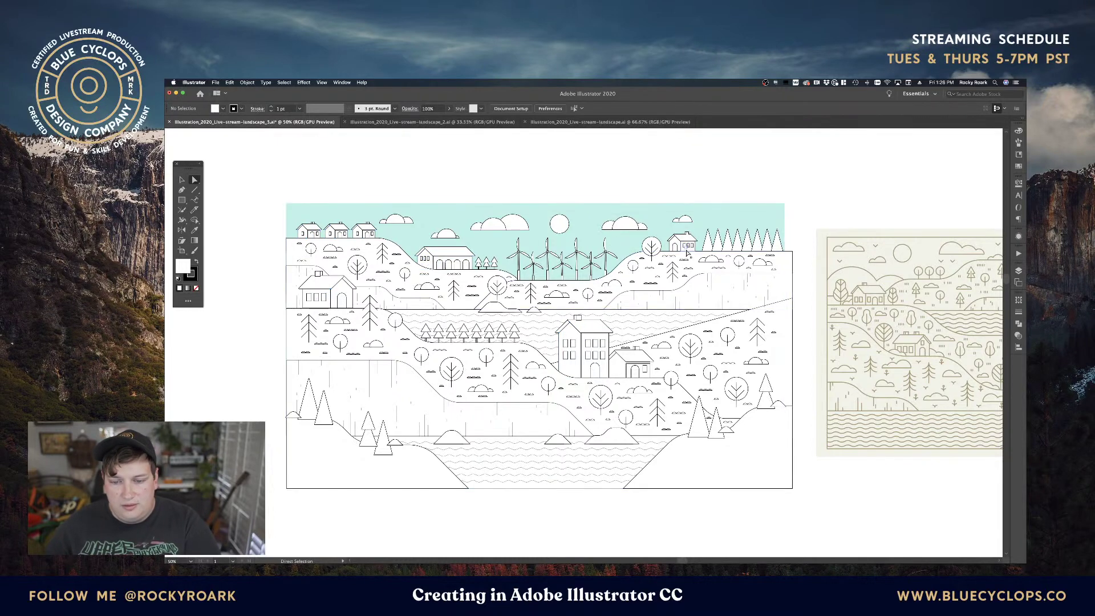
Examine the hilltop house, then the overlapping chimney shapes on the tall house by selecting them individually.
scroll(687, 252, "up", 2)
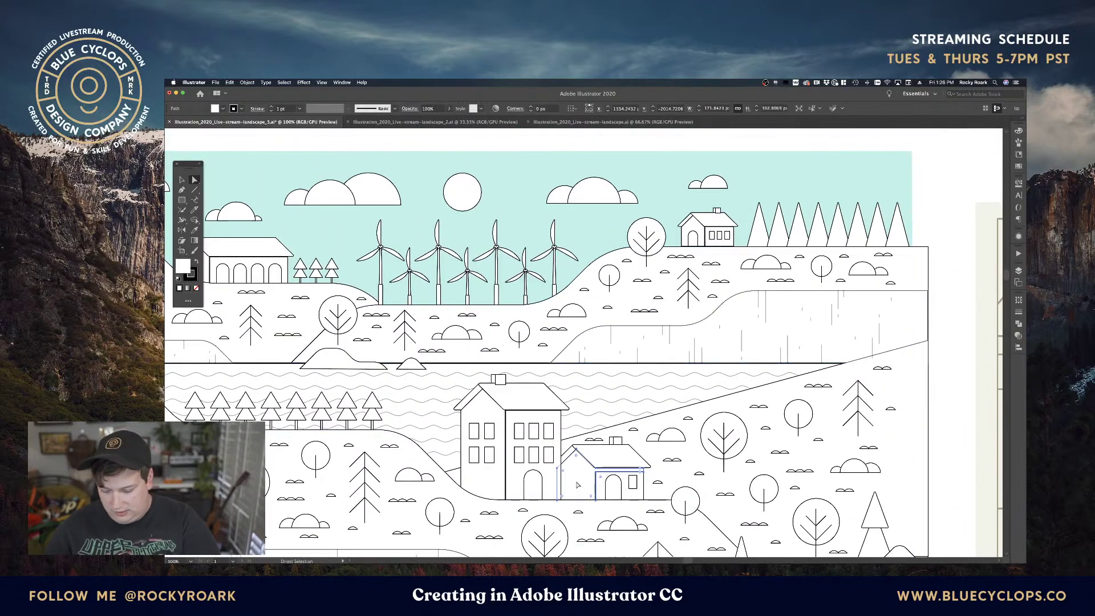
left_click(710, 246)
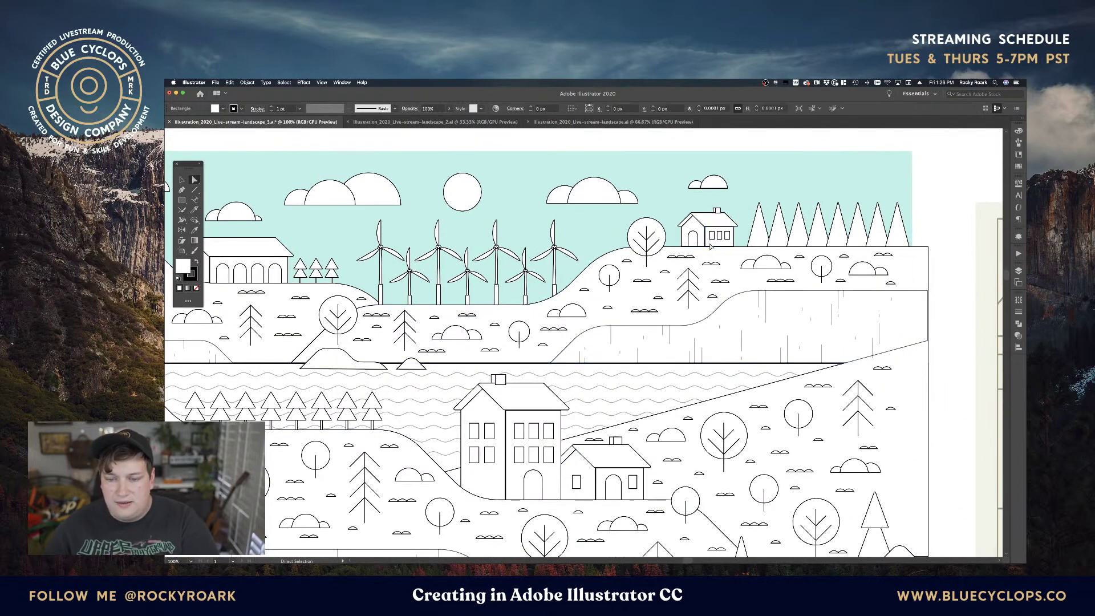
key("super+shift+a")
key("space")
left_click_drag(599, 336, 784, 227)
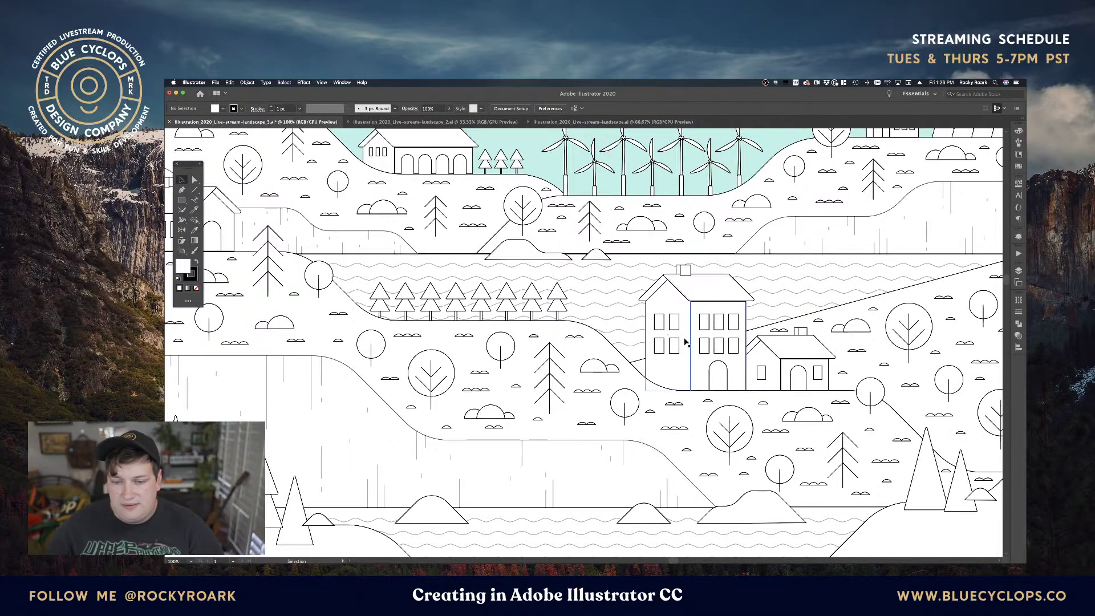
key("a")
left_click(686, 274)
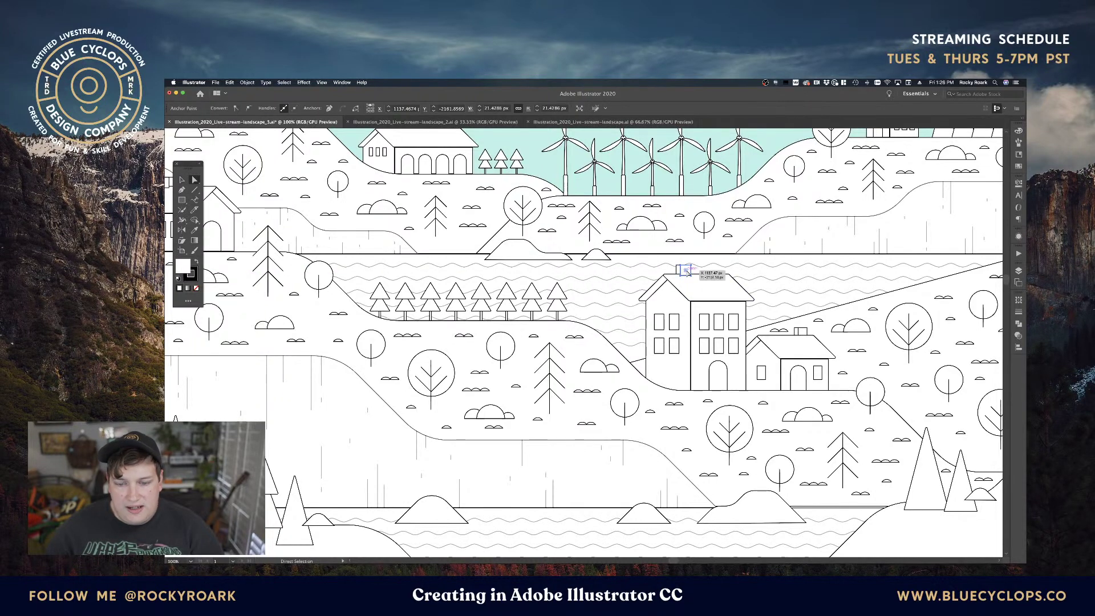
key("v")
left_click_drag(686, 272, 686, 274)
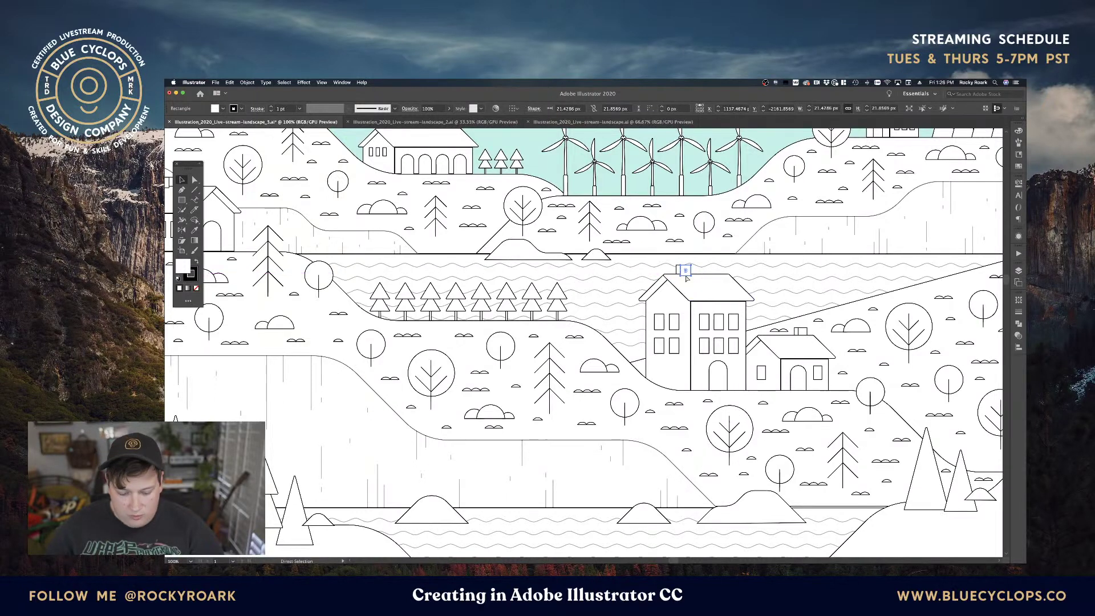
left_click(682, 274)
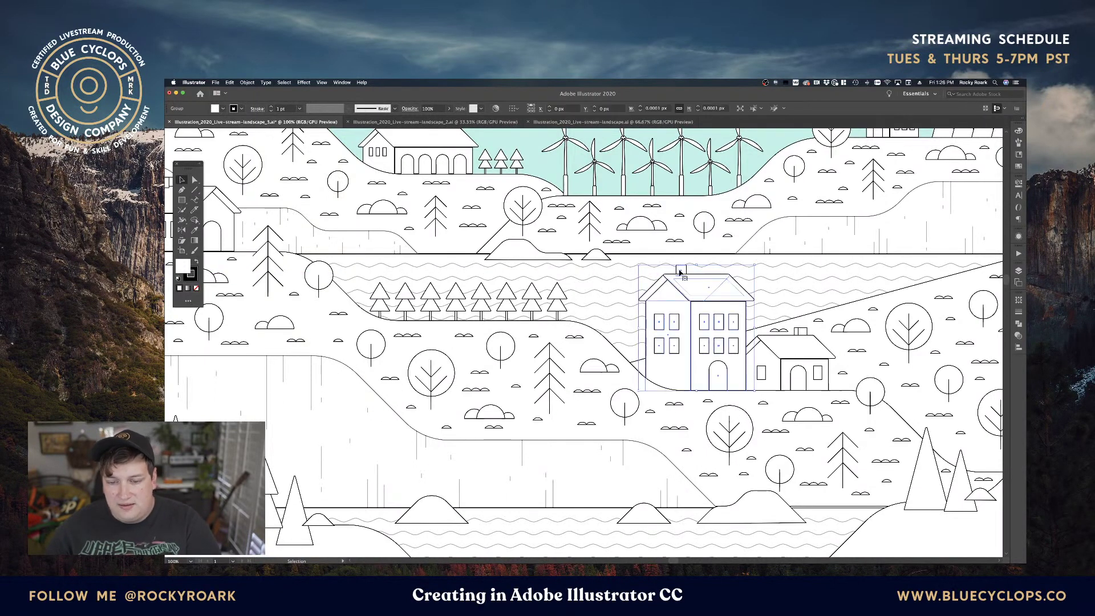
key("a")
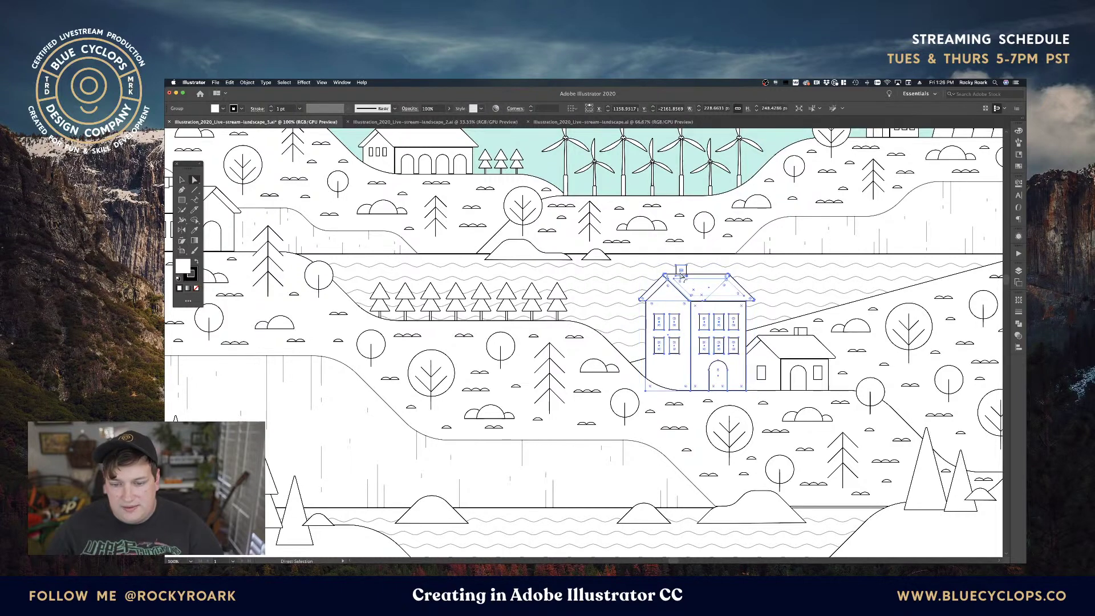
left_click(682, 272)
key("v")
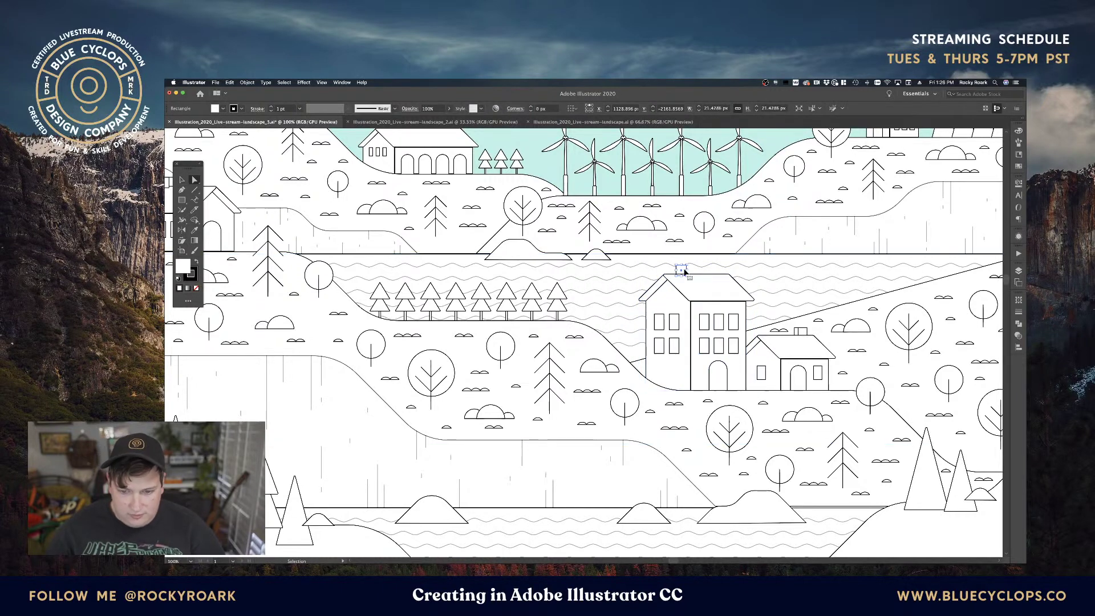
key("a")
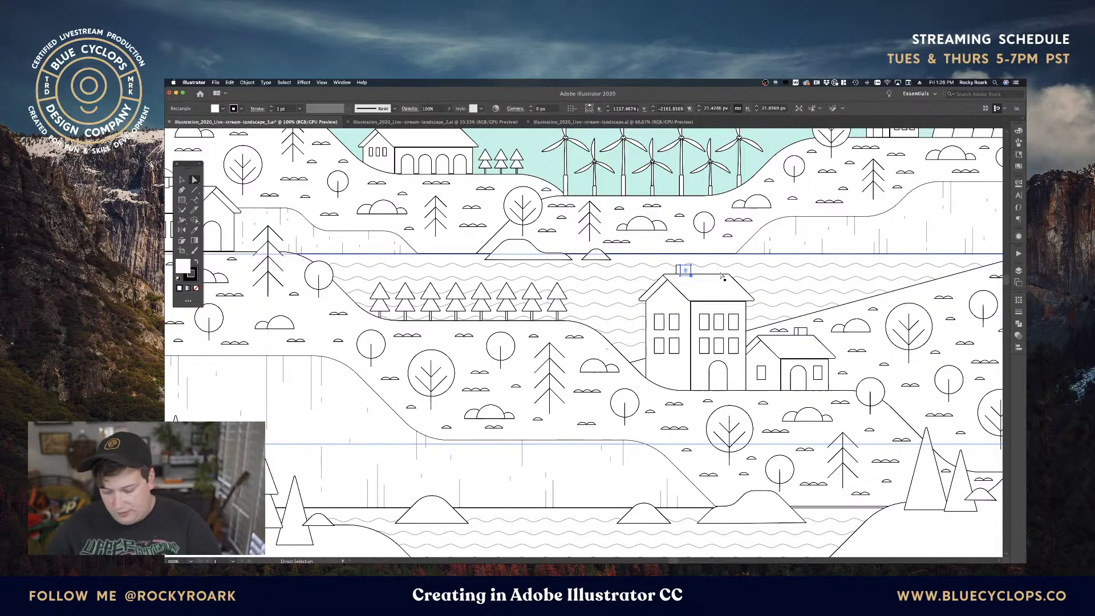
Select all the line art landscape shapes except the sky background and set their stroke weight to 3 pt.
key("super+minus")
key("super+minus")
key("super+minus")
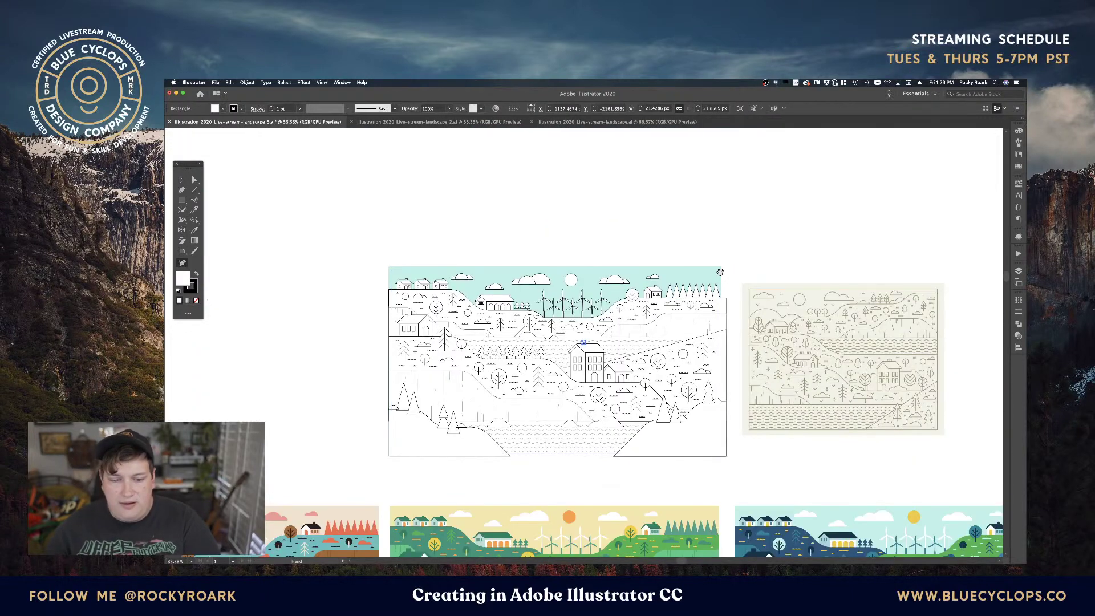
key("super+plus")
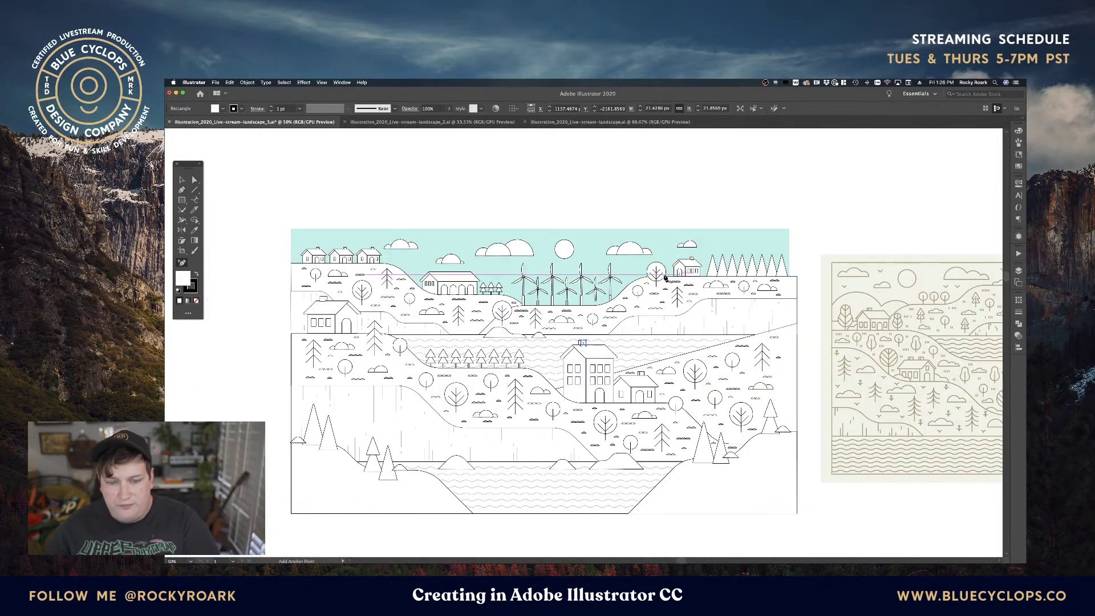
key("v")
left_click(526, 208)
left_click_drag(542, 223, 574, 169)
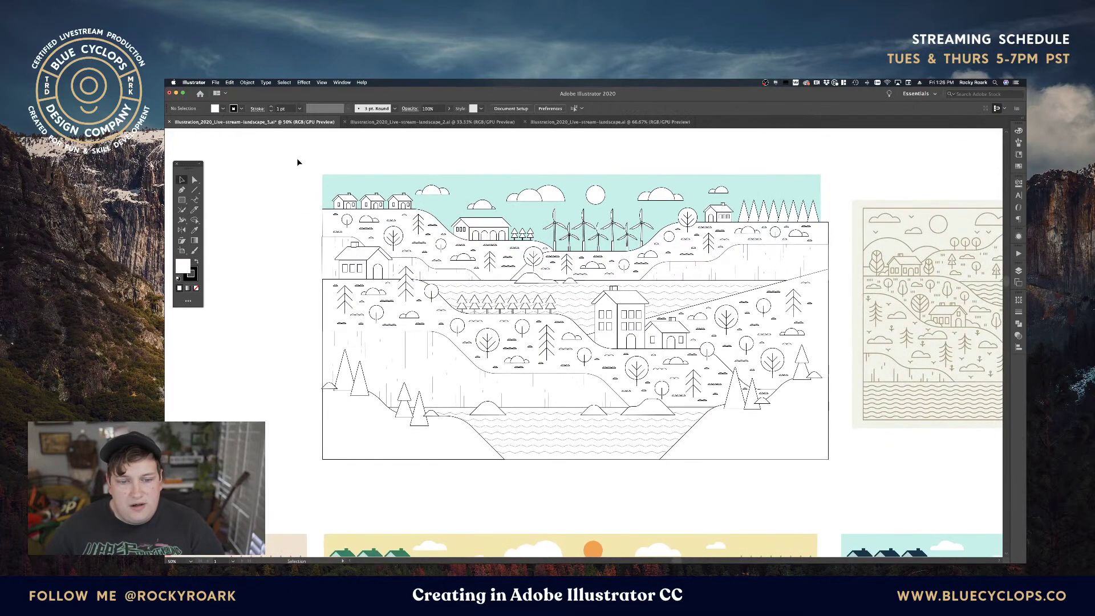
left_click_drag(297, 162, 831, 476)
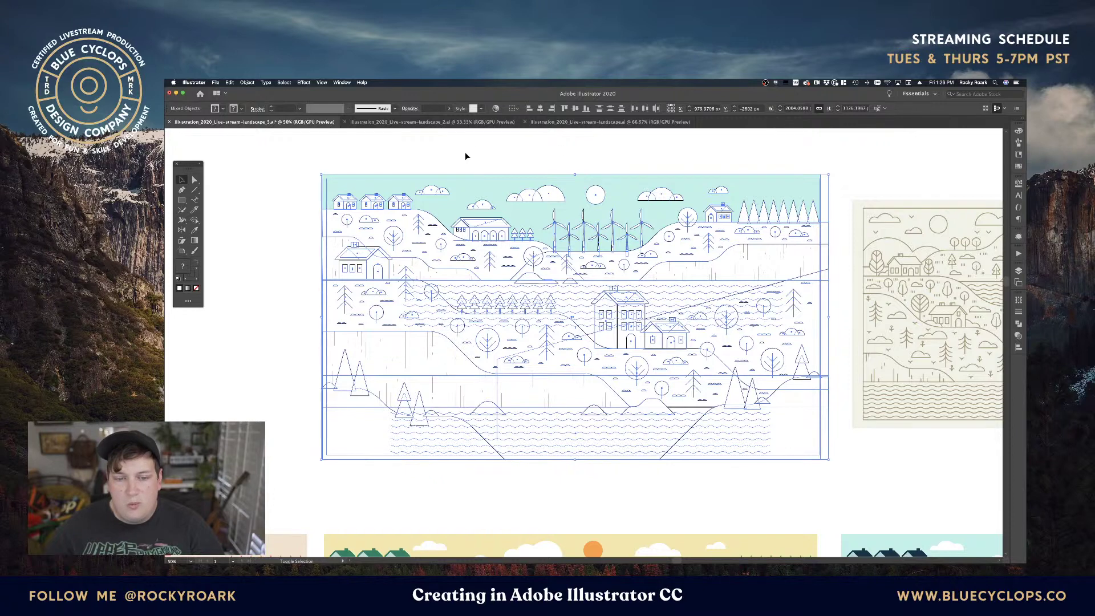
left_click(477, 194, "shift")
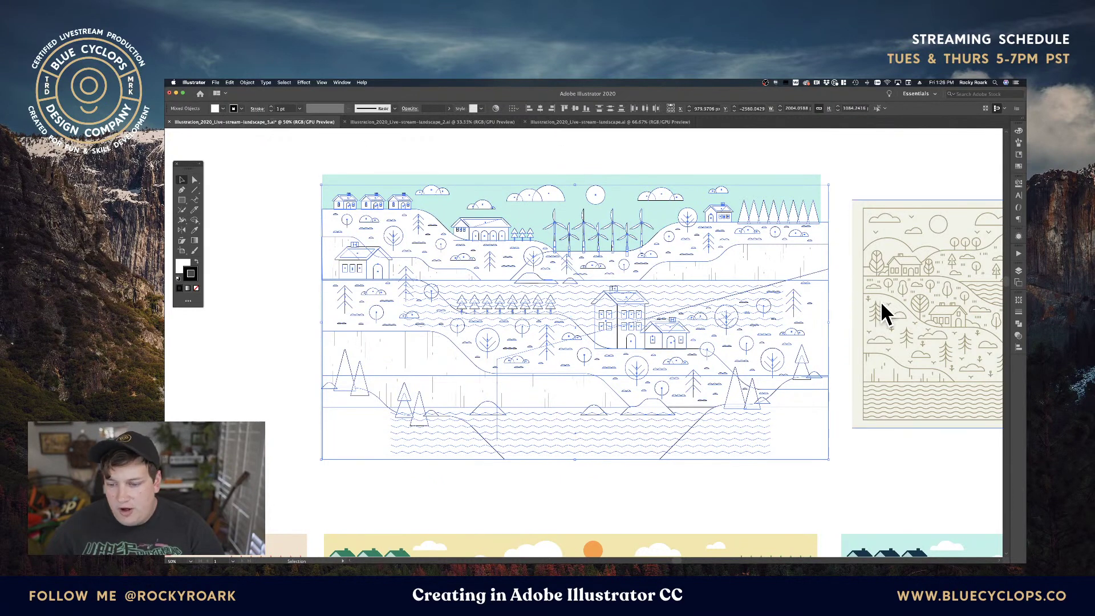
scroll(895, 300, "right", 4)
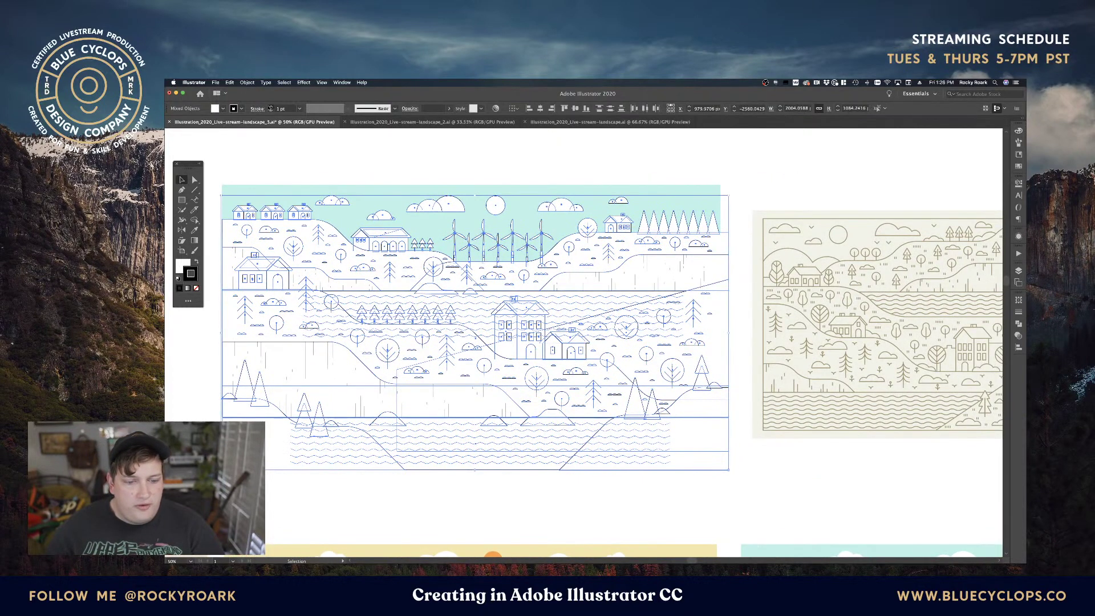
left_click(271, 107)
left_click(271, 107)
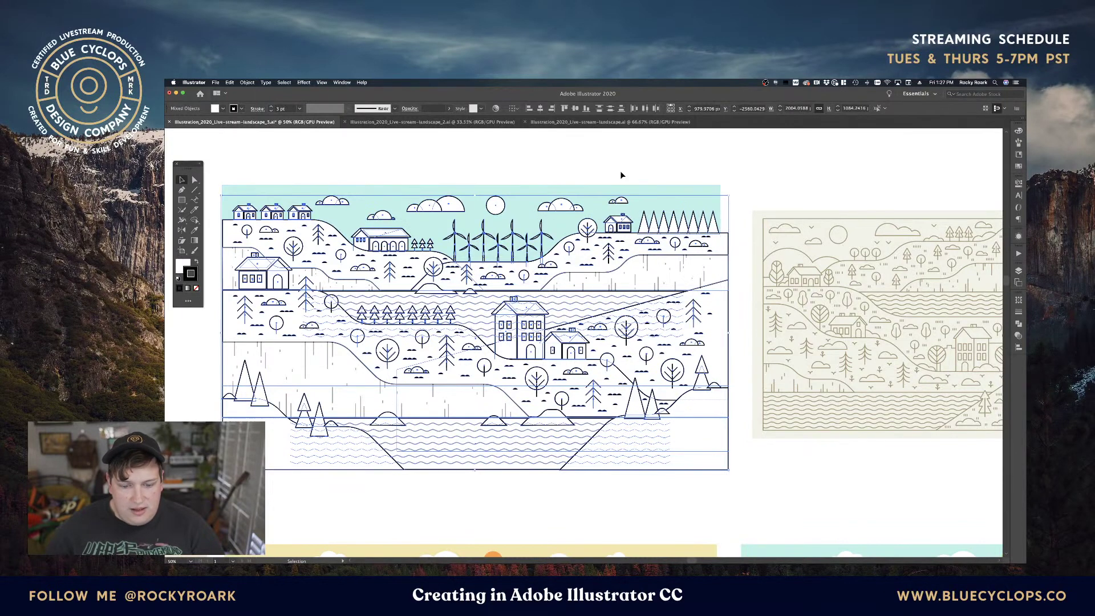
key("space")
left_click_drag(502, 153, 572, 152)
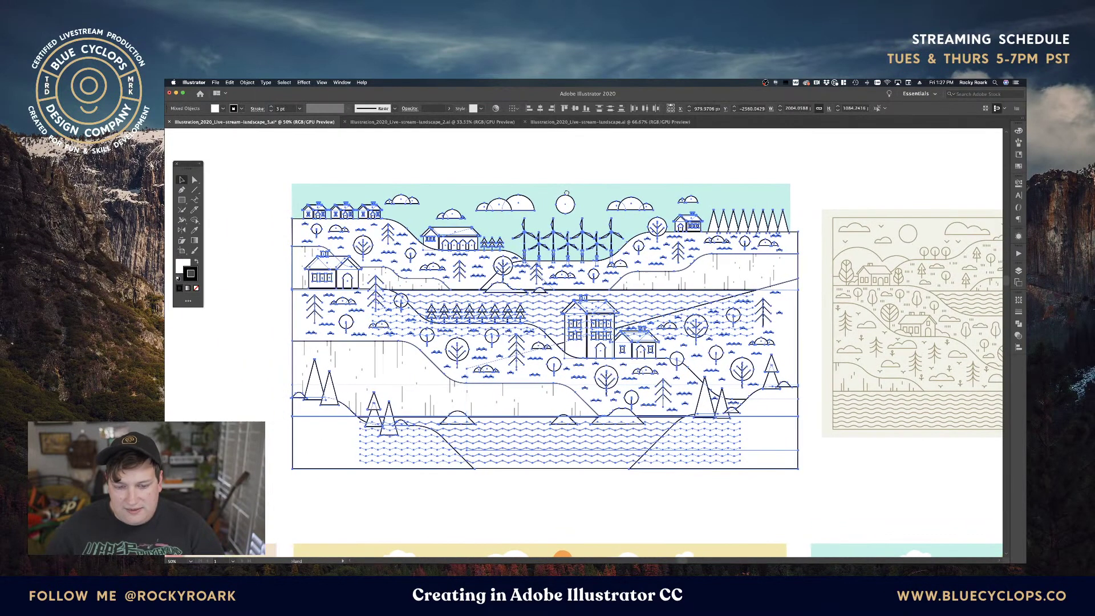
left_click(573, 156)
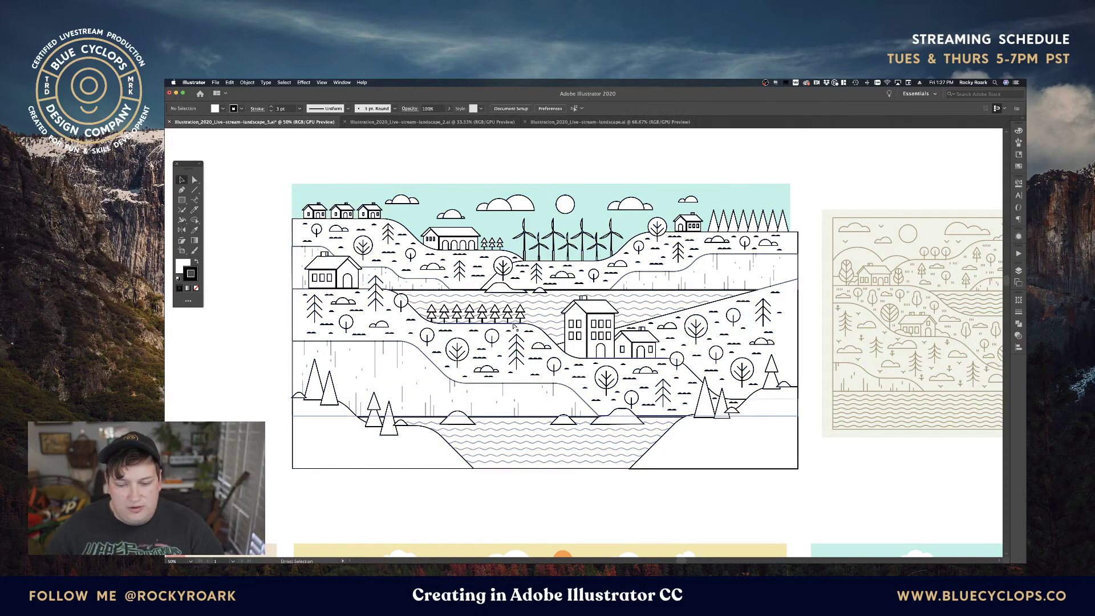
Reselect the landscape shapes without the sky, set their stroke weight to 4 pt, and deselect the artwork.
key("super+a")
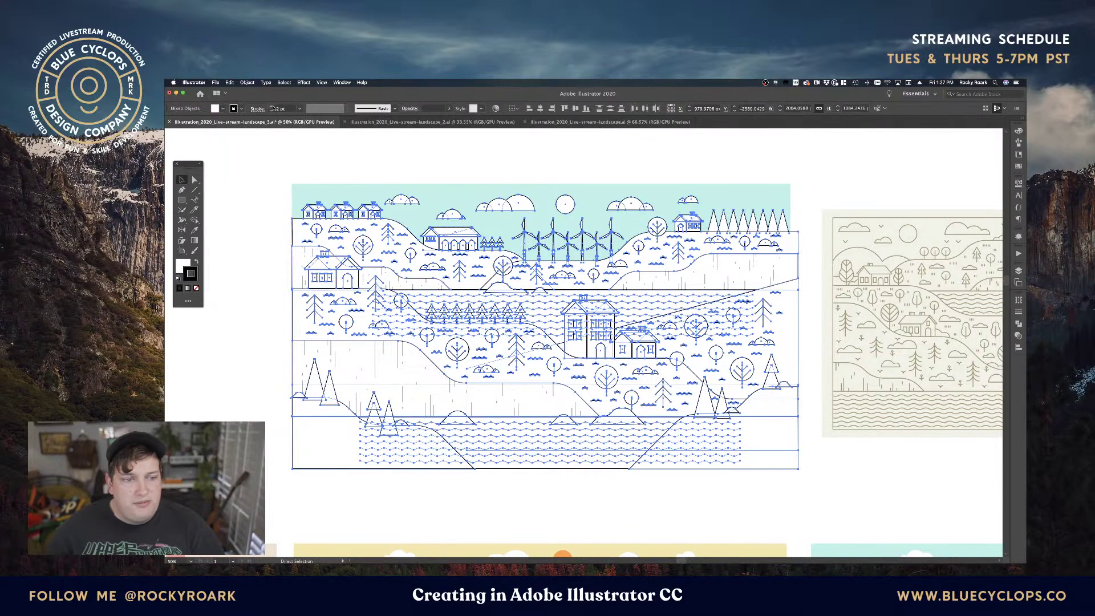
left_click(271, 107)
left_click(271, 107)
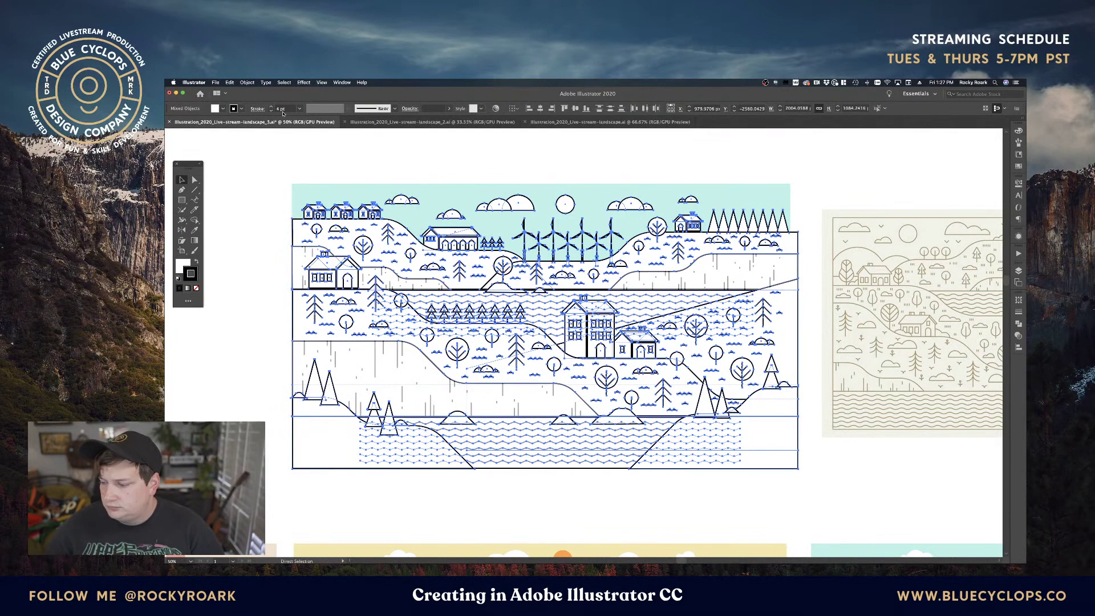
left_click(520, 164)
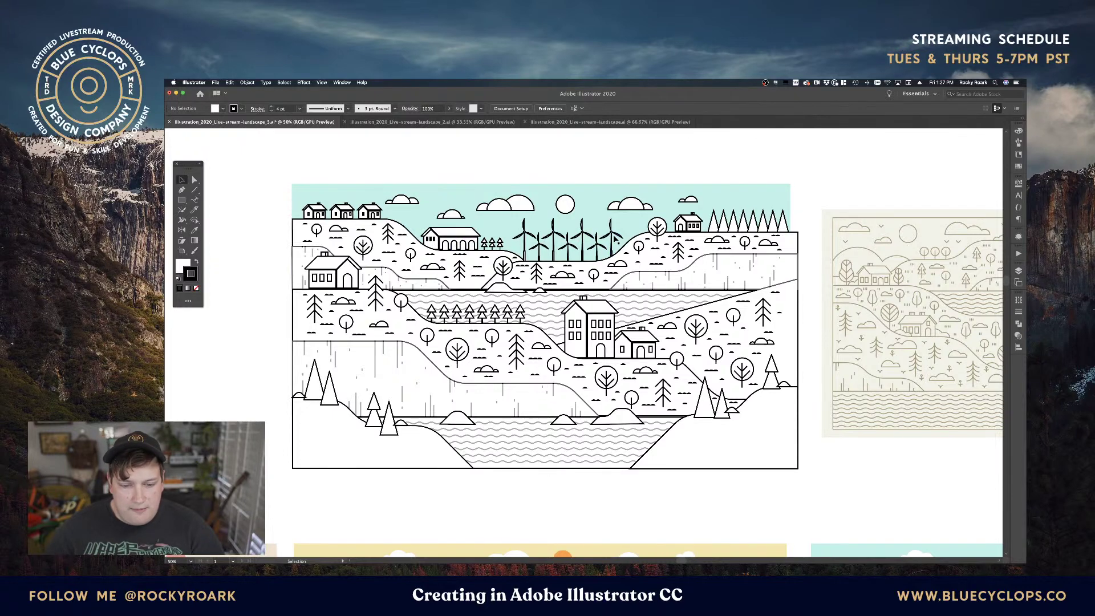
left_click(658, 292)
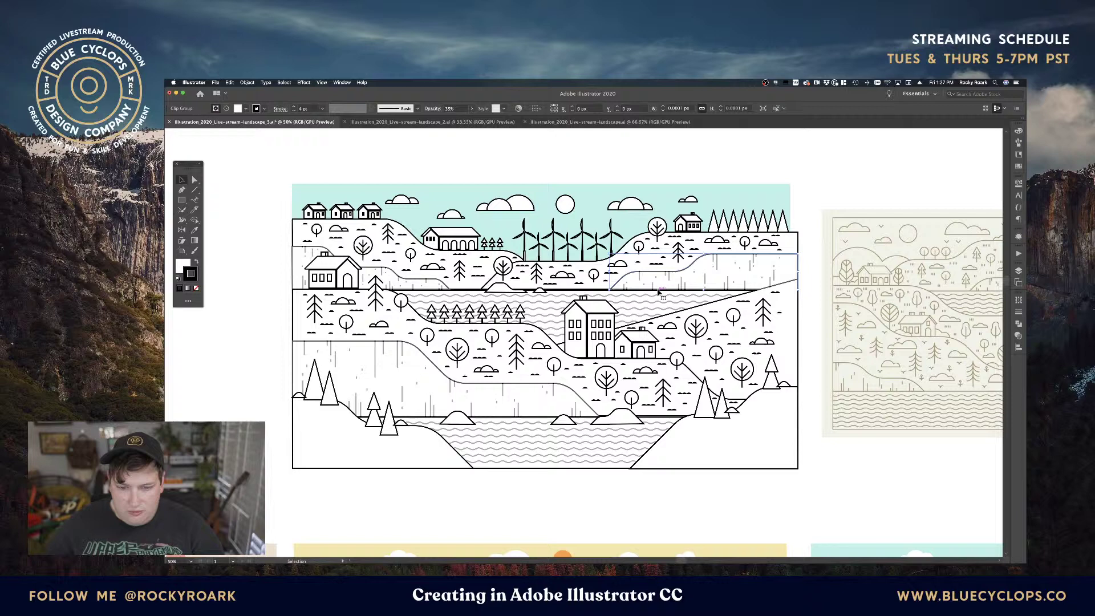
left_click(272, 143)
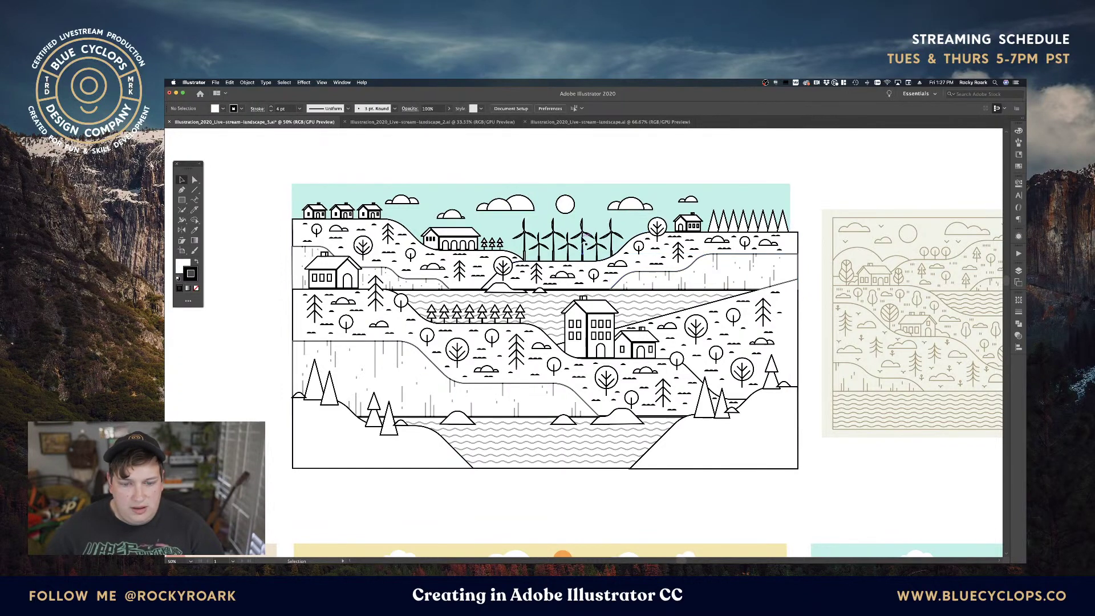
Select the third tall wind turbine from the left and align its strokes to the outside.
left_click(584, 239)
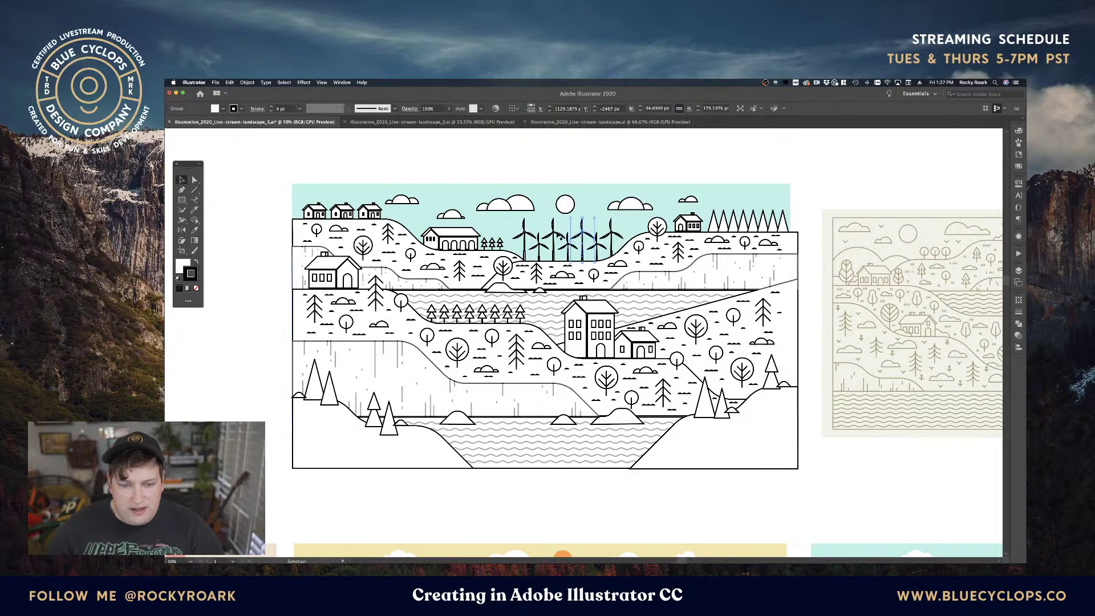
key("a")
key("super+1")
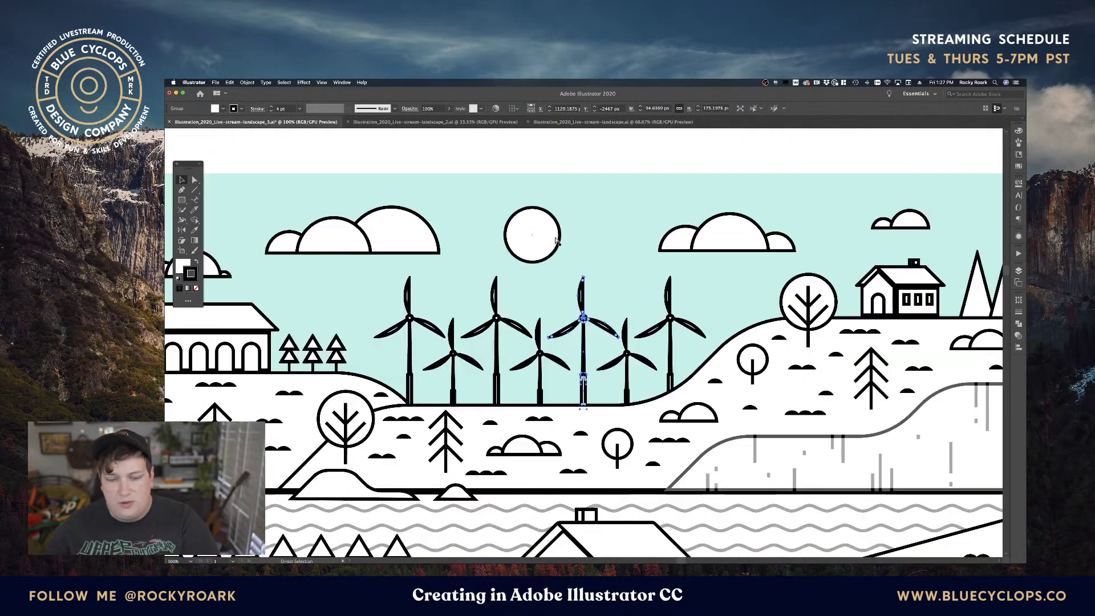
key("v")
key("super+equal")
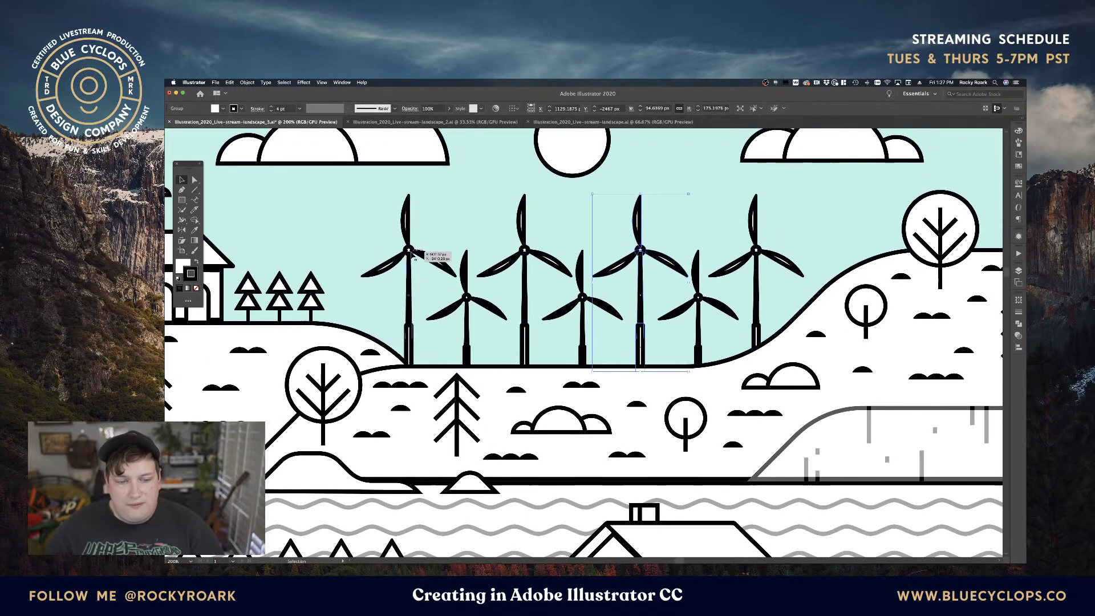
left_click(410, 254, "shift")
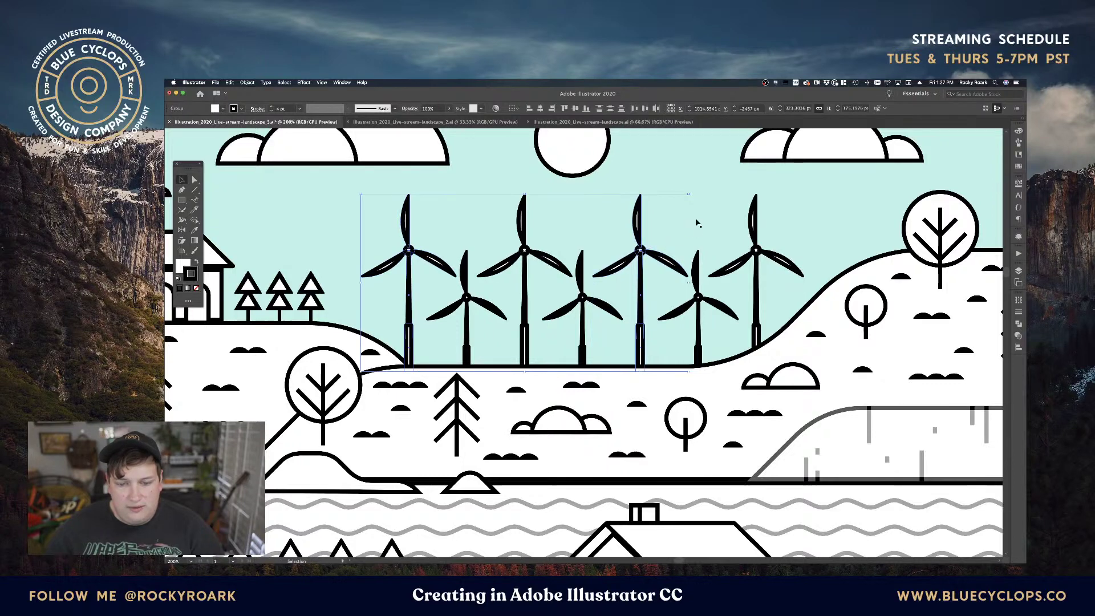
left_click(677, 230)
left_click(643, 254)
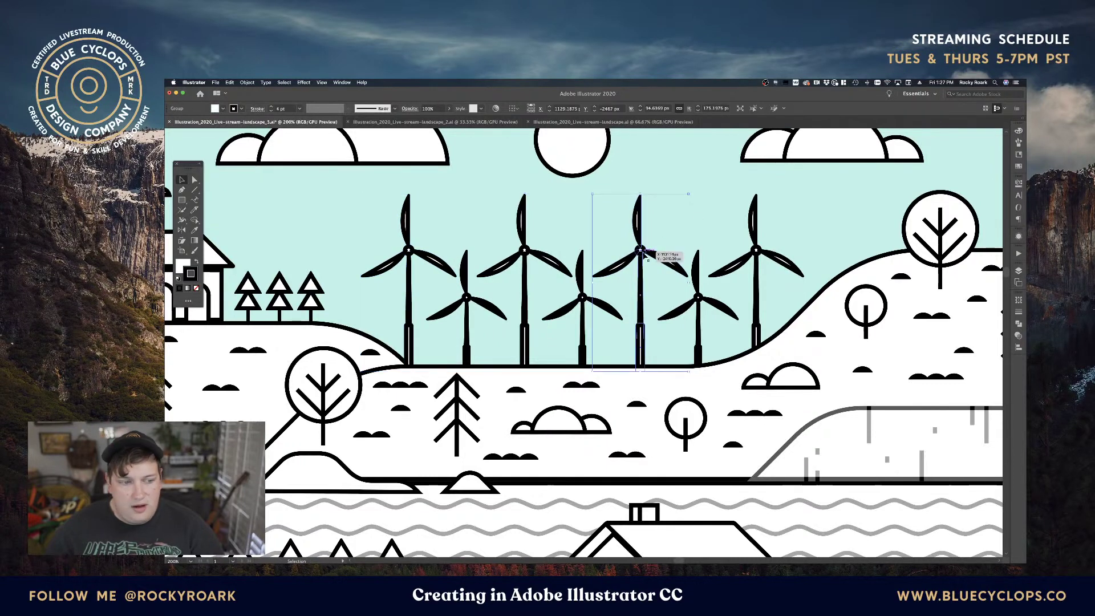
left_click(1019, 312)
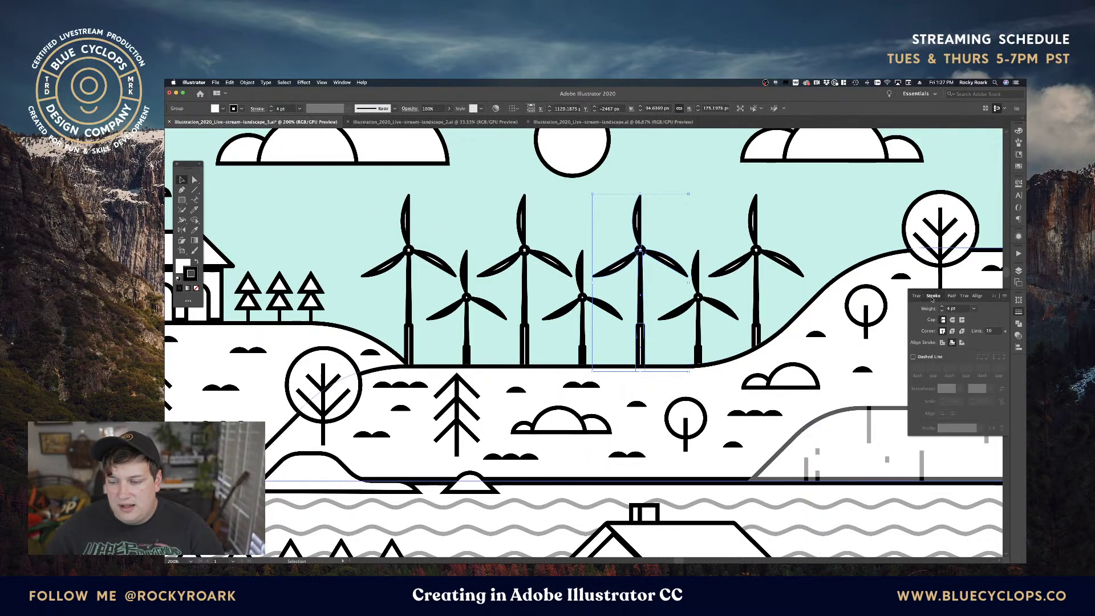
mouse_move(933, 297)
left_mouse_down()
mouse_move(665, 263)
mouse_move(697, 257)
left_mouse_up()
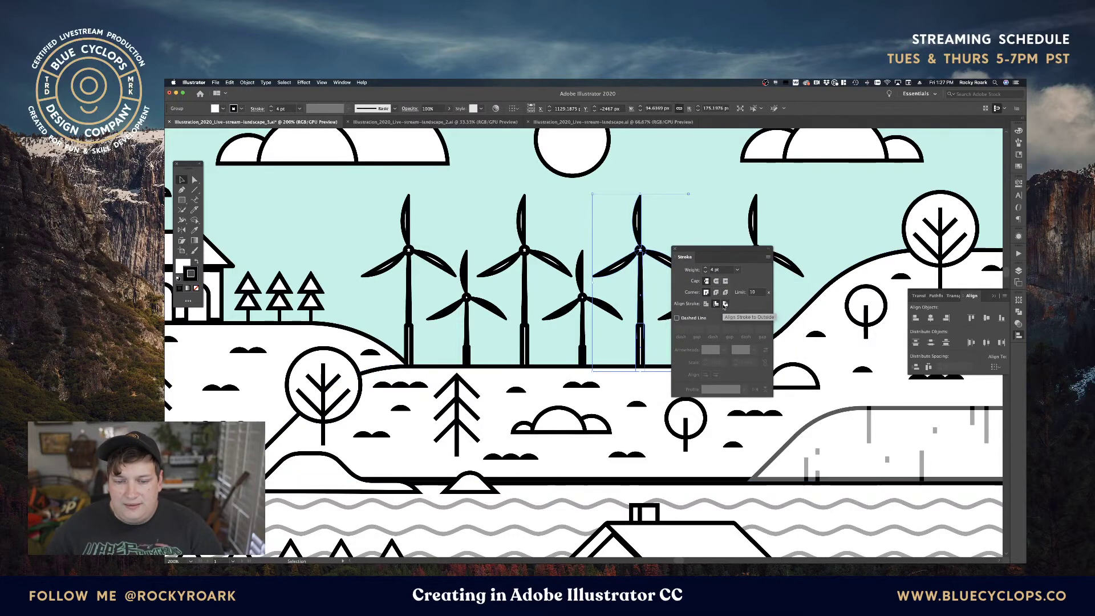
left_click(725, 305)
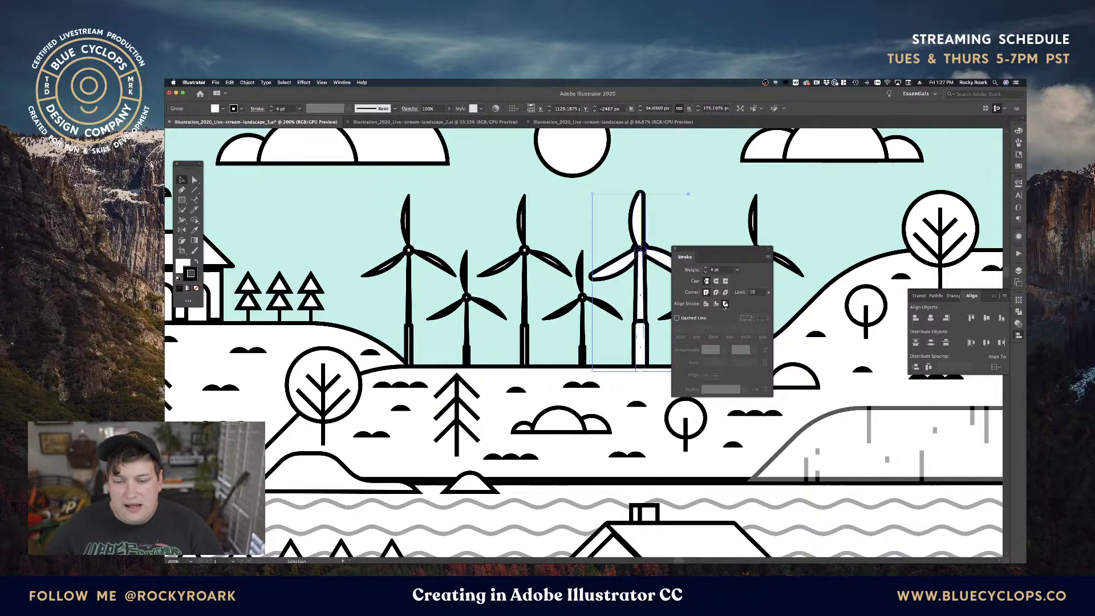
Align the selected wind turbine's strokes to the center of their paths.
left_click_drag(695, 250, 854, 254)
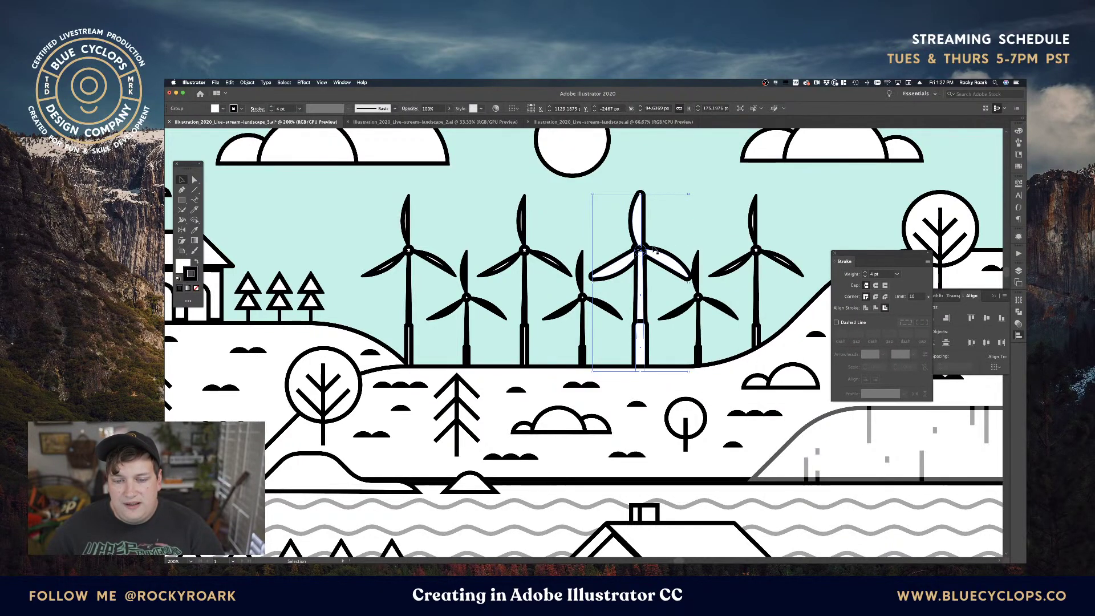
key("a")
scroll(649, 249, "up", 5)
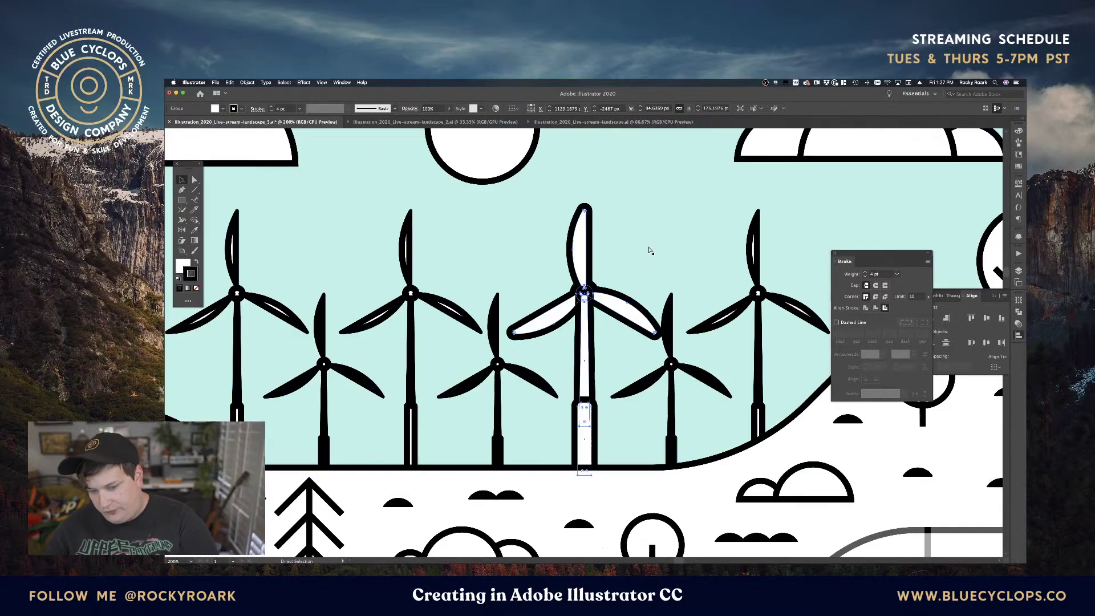
key("v")
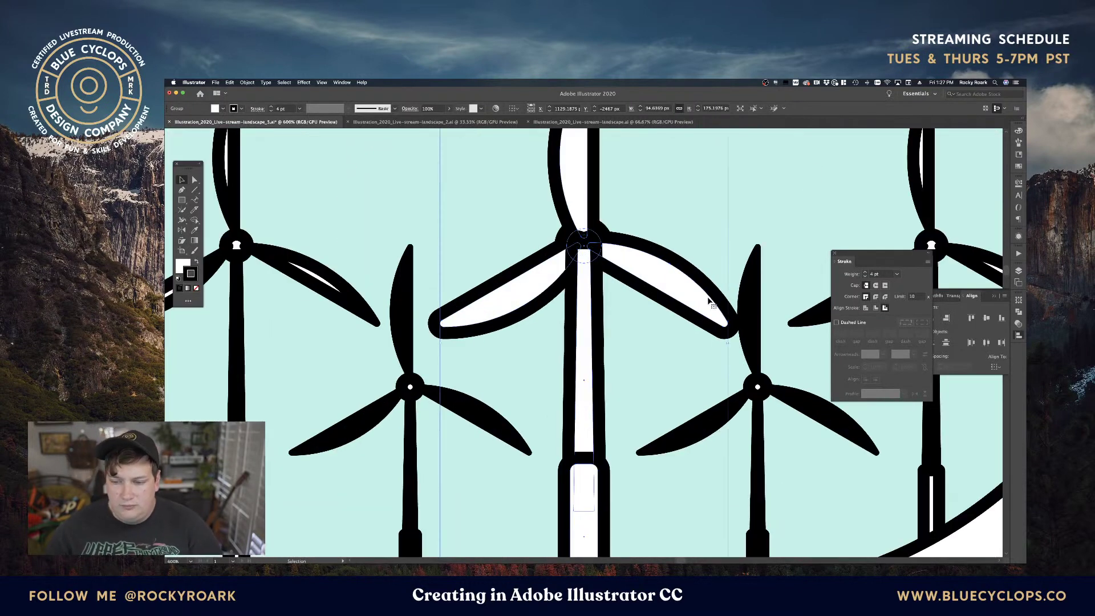
left_click(866, 309)
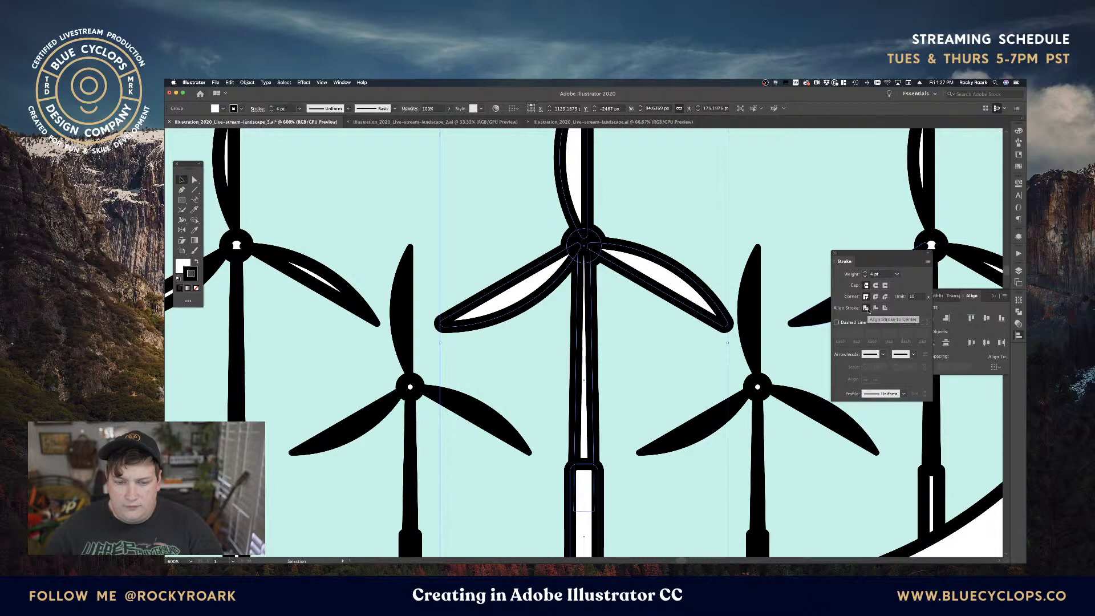
Align the selected wind turbine's strokes to the outside of their paths and deselect it.
left_click(885, 308)
key("a")
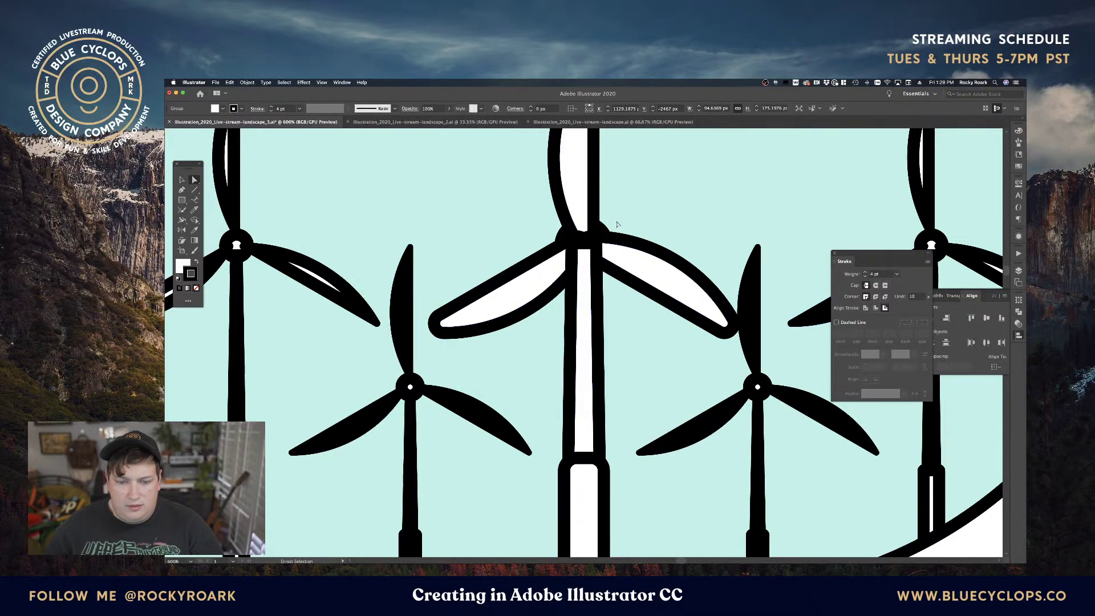
left_click(592, 240)
left_click(590, 245)
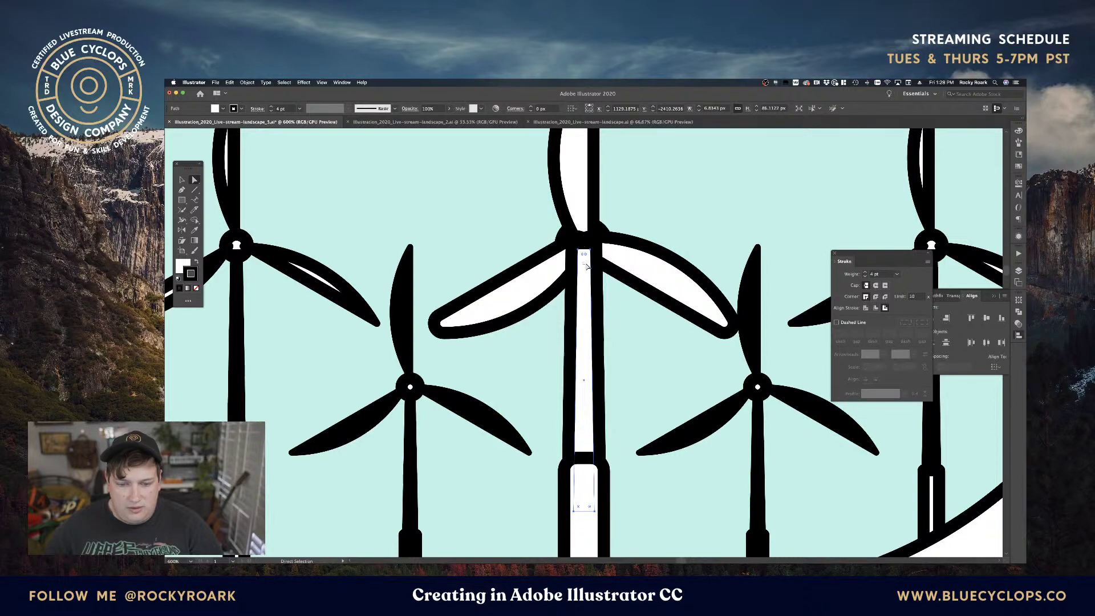
key("super+shift+a")
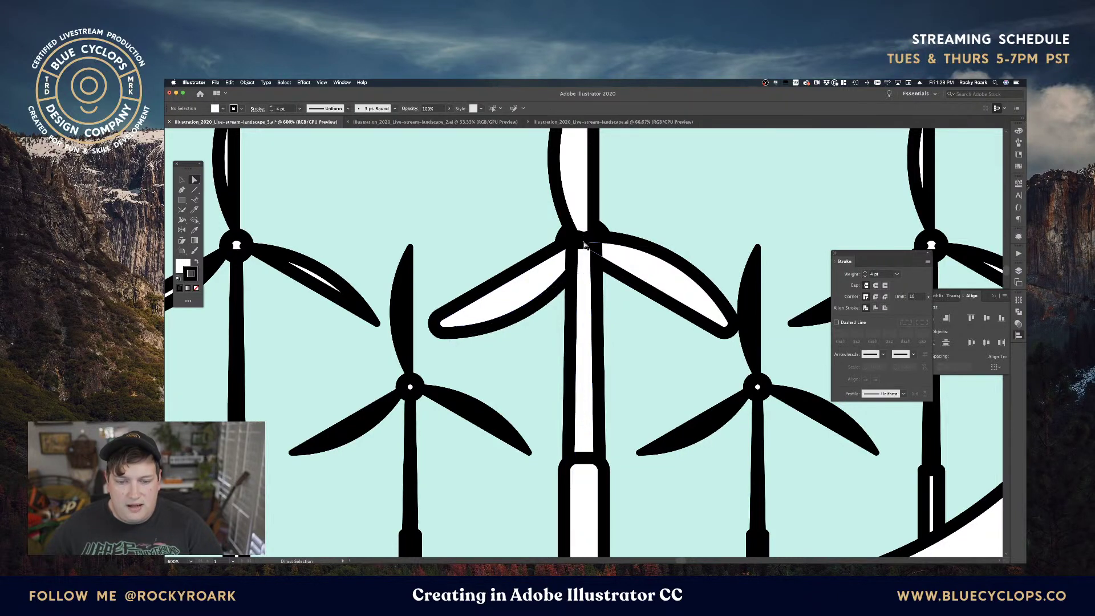
Bring the hub circle of the outlined wind turbine to the front of its blades and tower, and deselect it.
left_click(576, 244)
left_click(570, 245)
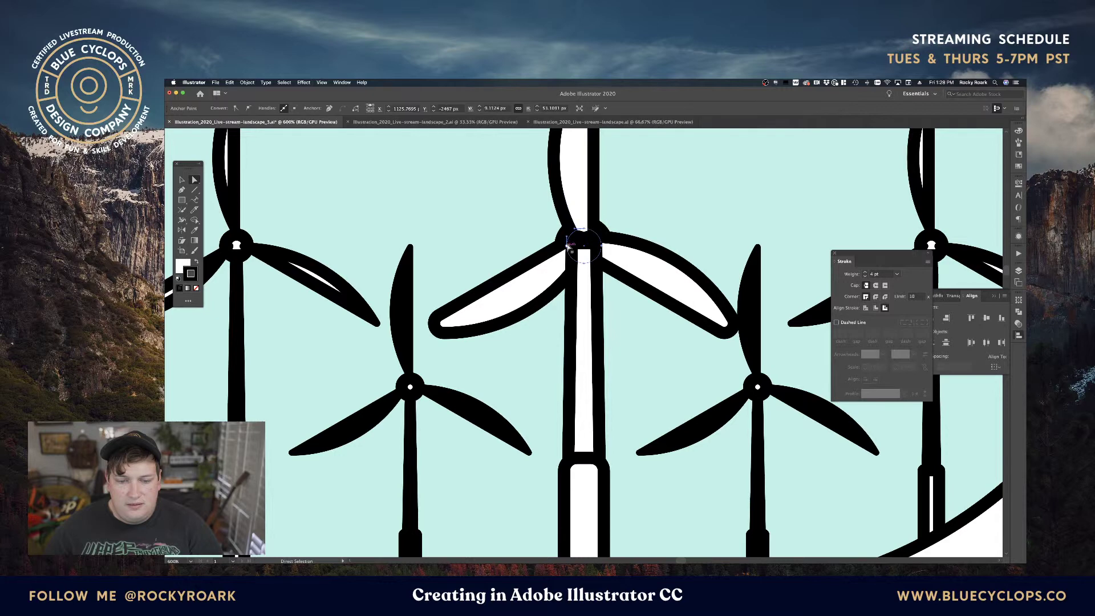
left_click(583, 249)
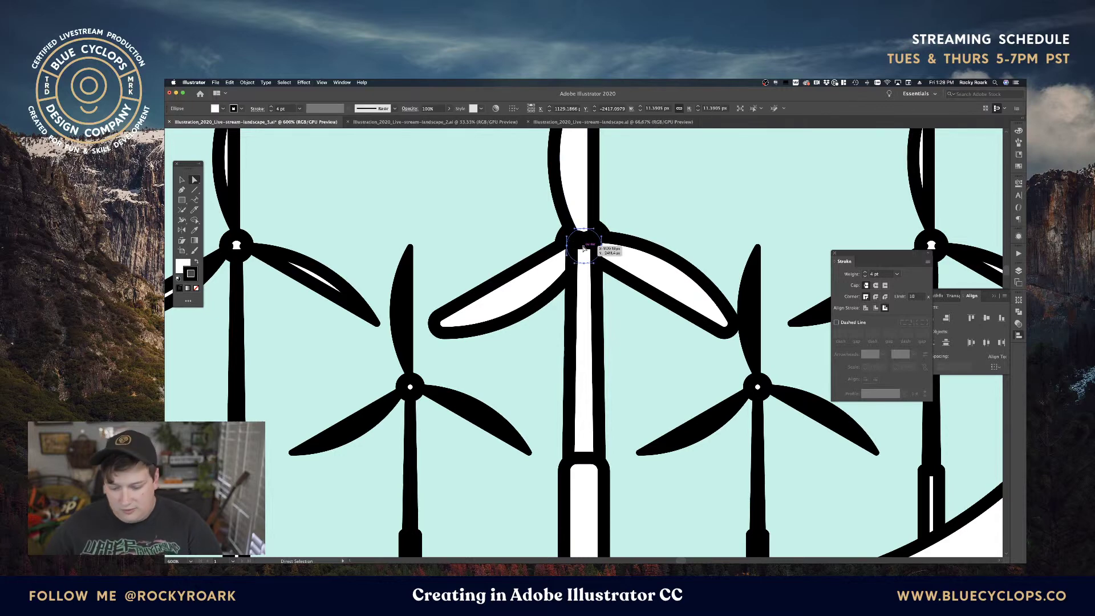
key("super+shift+bracketright")
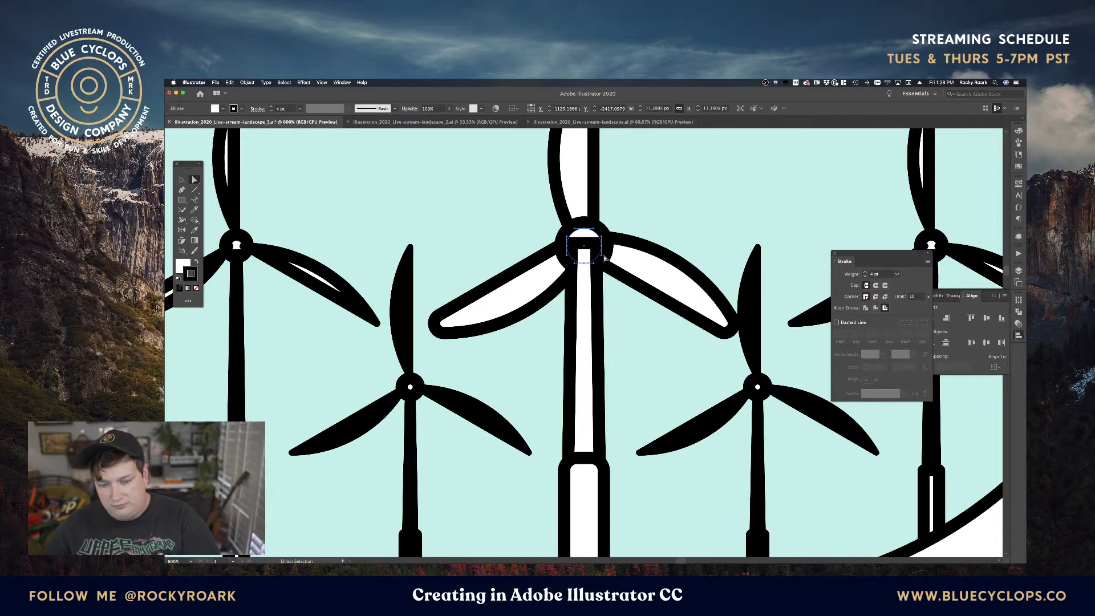
key("super")
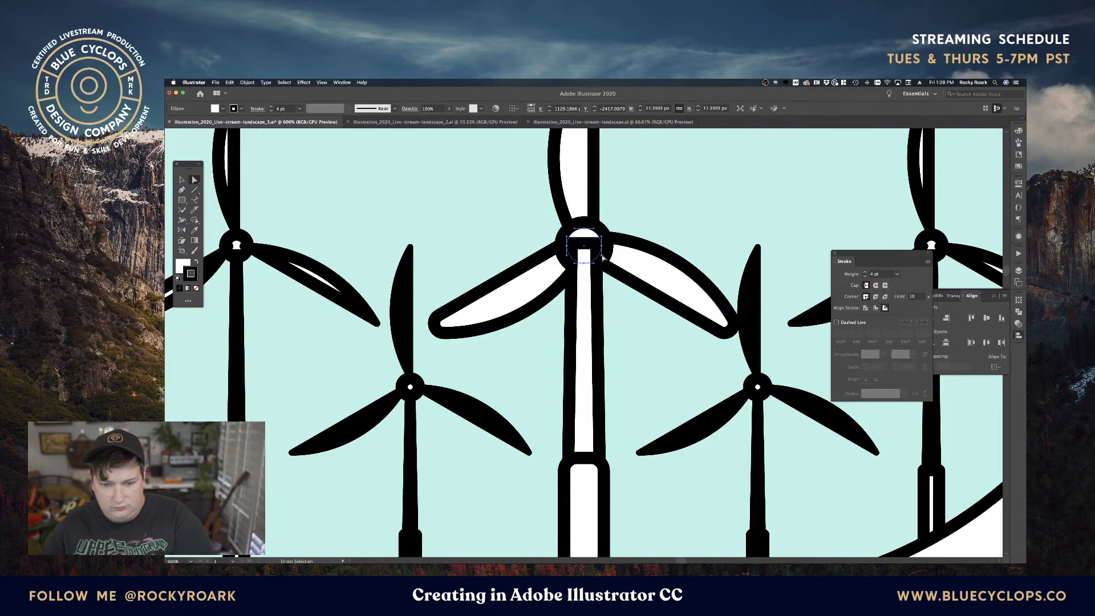
key("Delete")
key("super+z")
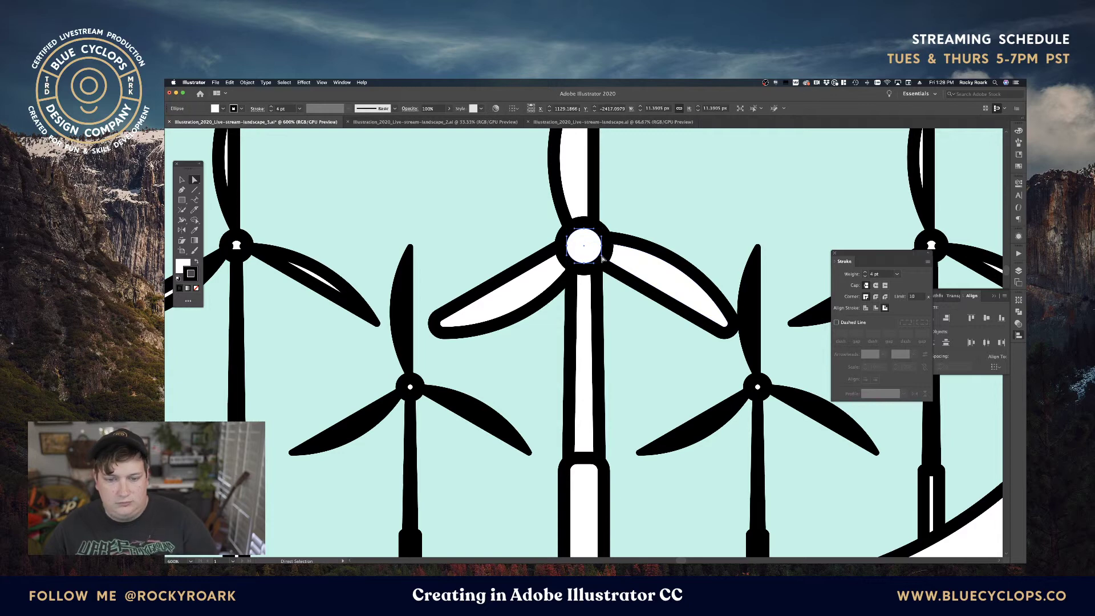
key("super+minus")
key("super+minus")
key("super+minus")
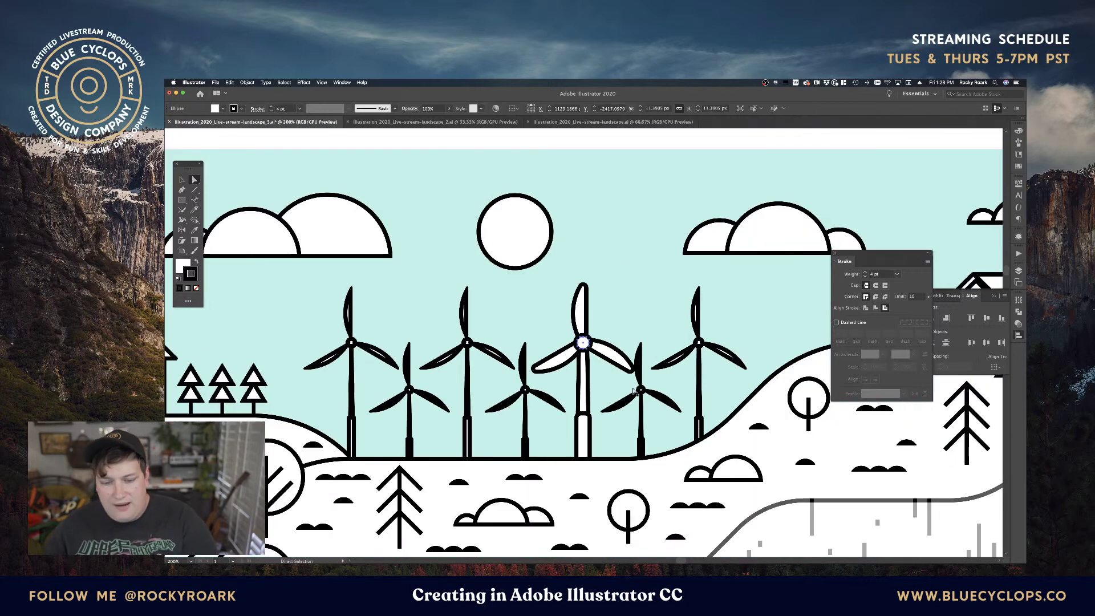
key("v")
left_click(635, 337)
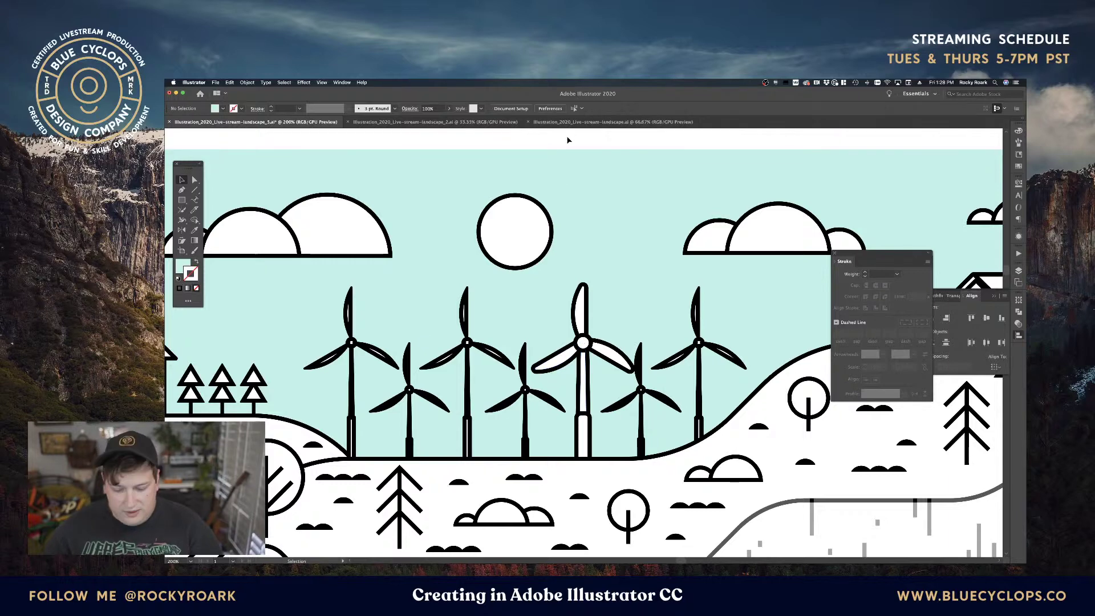
key("super+minus")
key("super+minus")
key("super+minus")
key("super+minus")
key("super+minus")
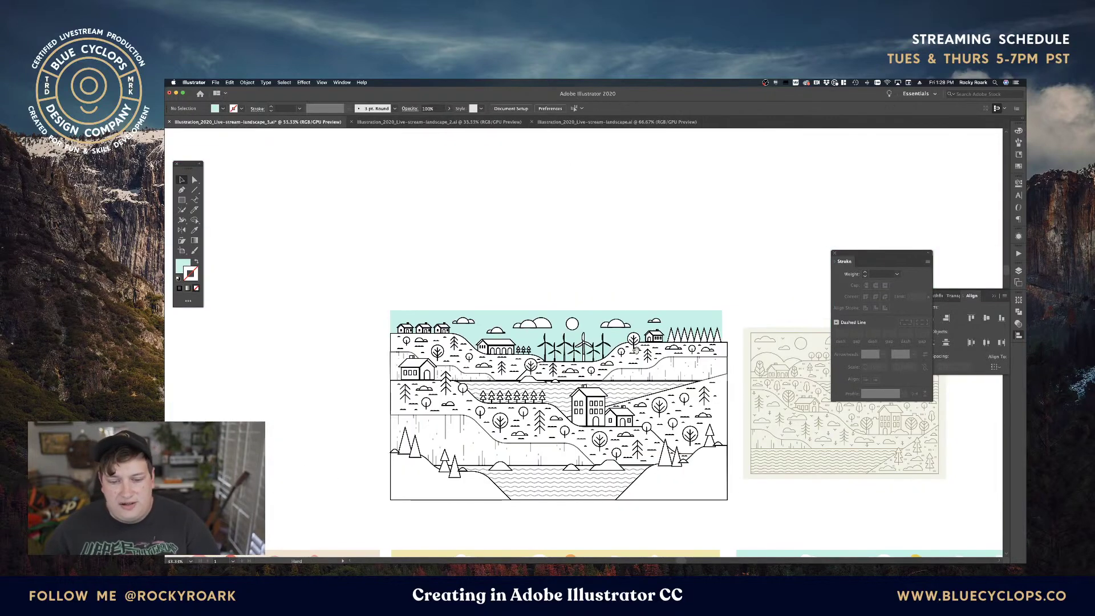
left_click_drag(635, 349, 645, 220)
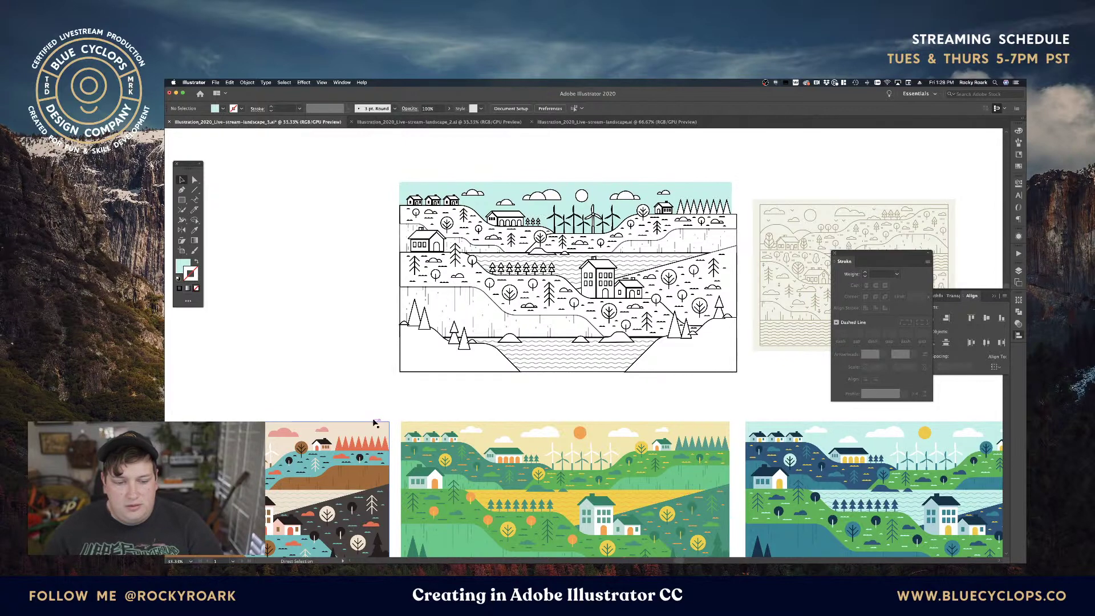
left_click_drag(738, 373, 398, 193)
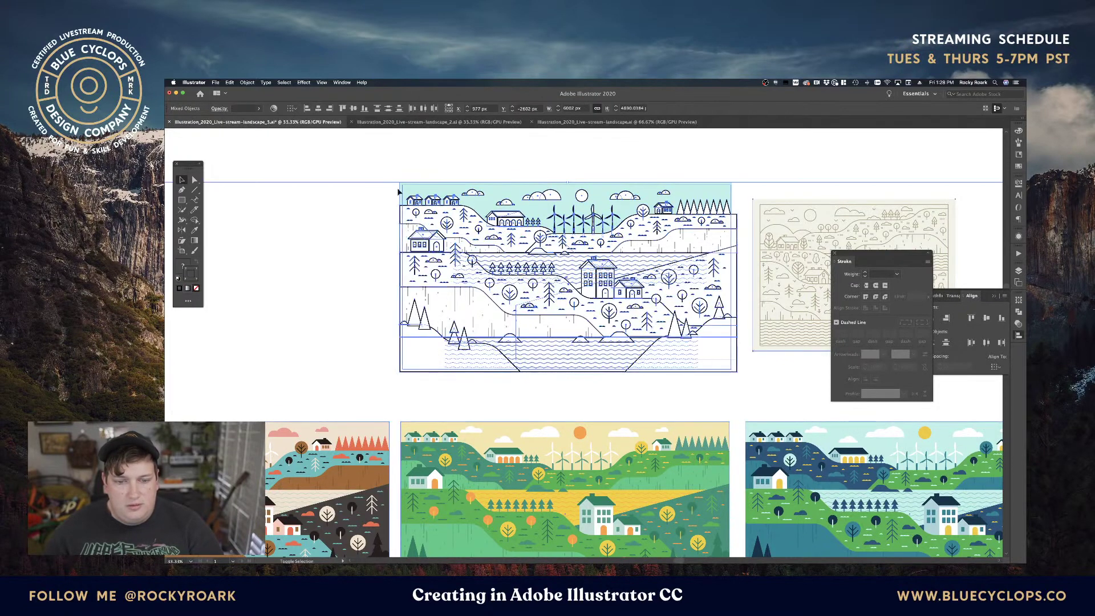
left_click(986, 399)
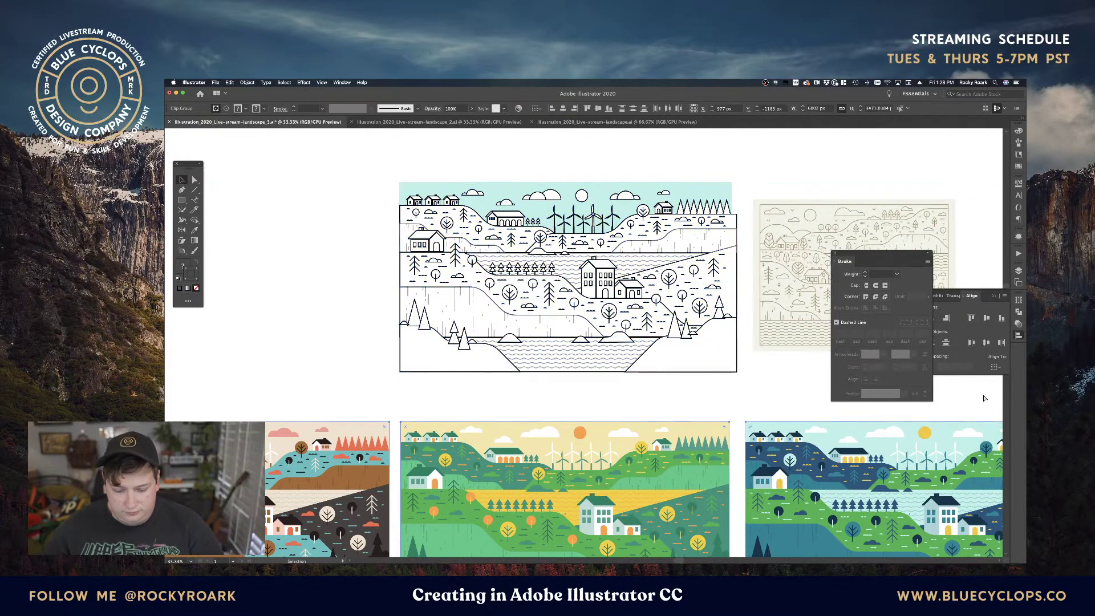
Move the Stroke panel aside so it covers less of the rightmost tall wind turbine.
left_click(594, 218)
key("super+equal")
key("super+equal")
key("super+equal")
key("super+equal")
key("super+equal")
key("super+equal")
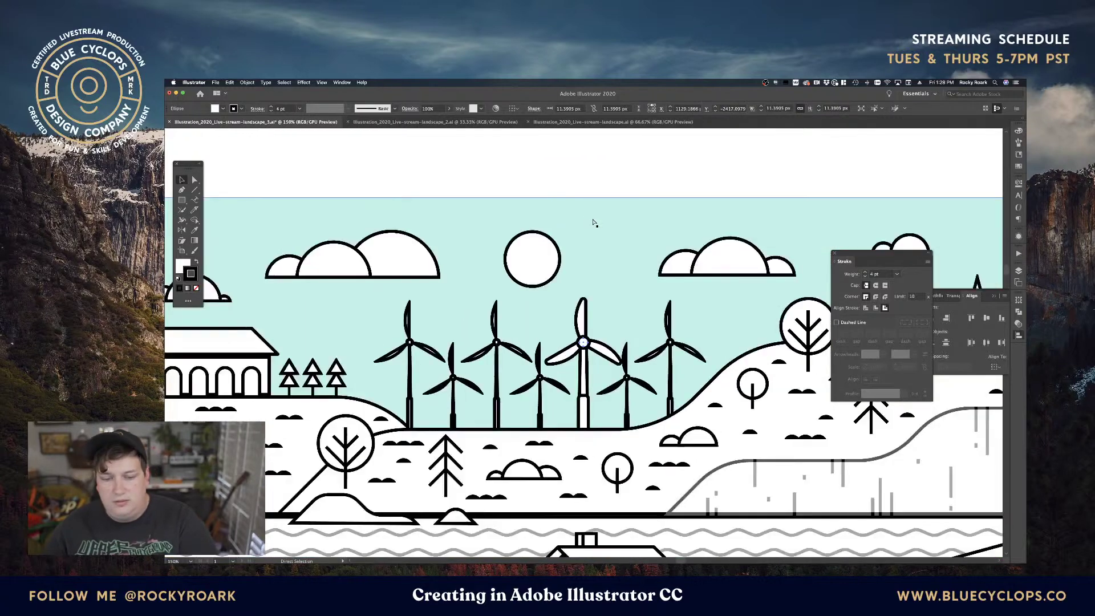
left_click_drag(605, 369, 706, 308)
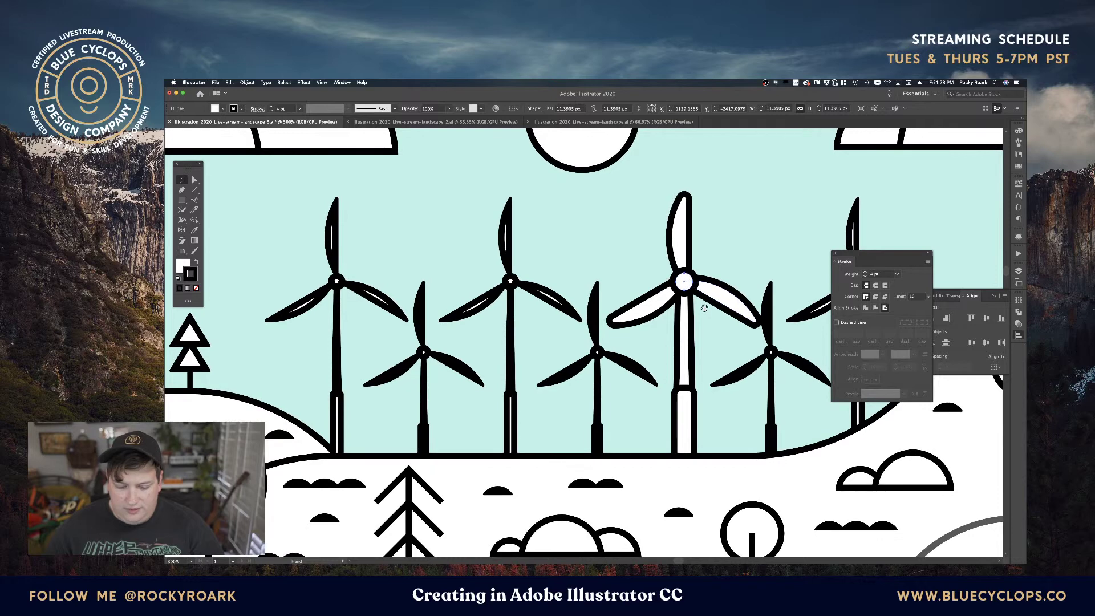
left_click_drag(870, 255, 927, 242)
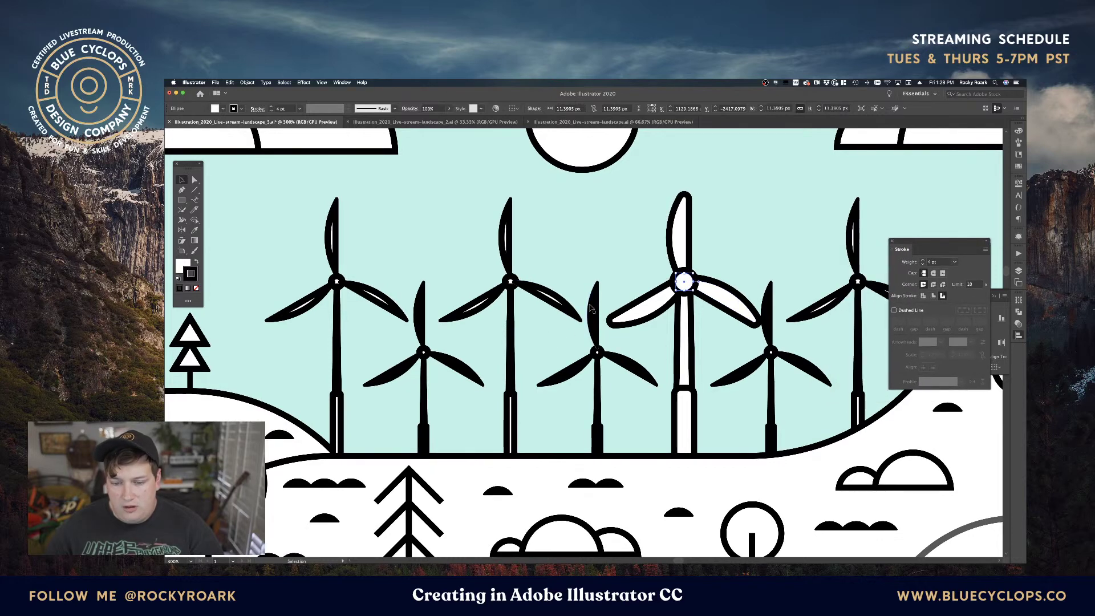
Select the light blue sky background and lock it.
key("super+minus")
key("super+minus")
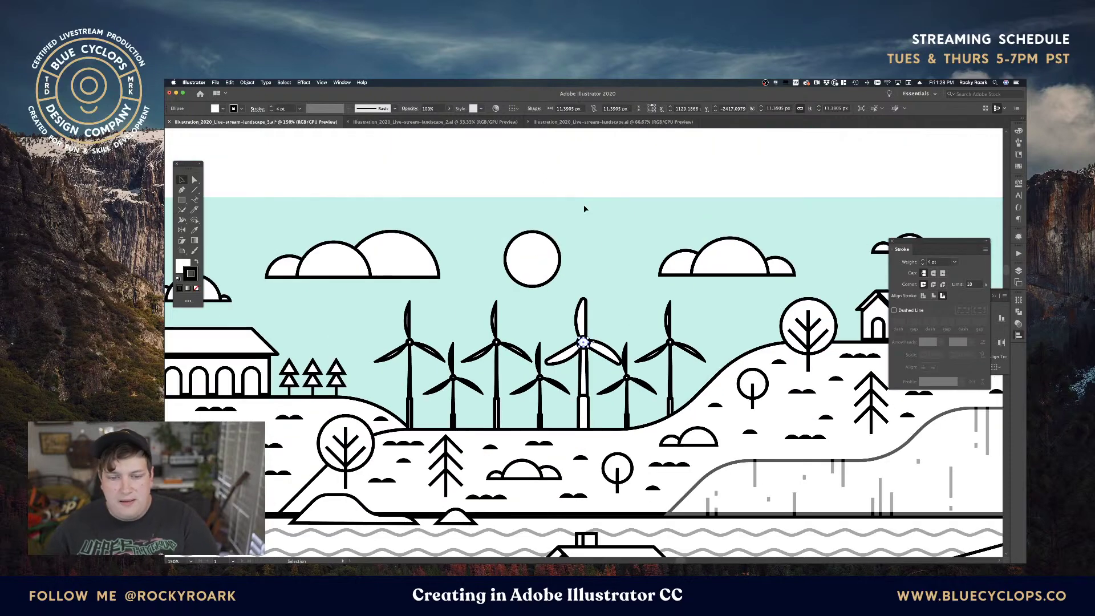
left_click(596, 215)
key("super+2")
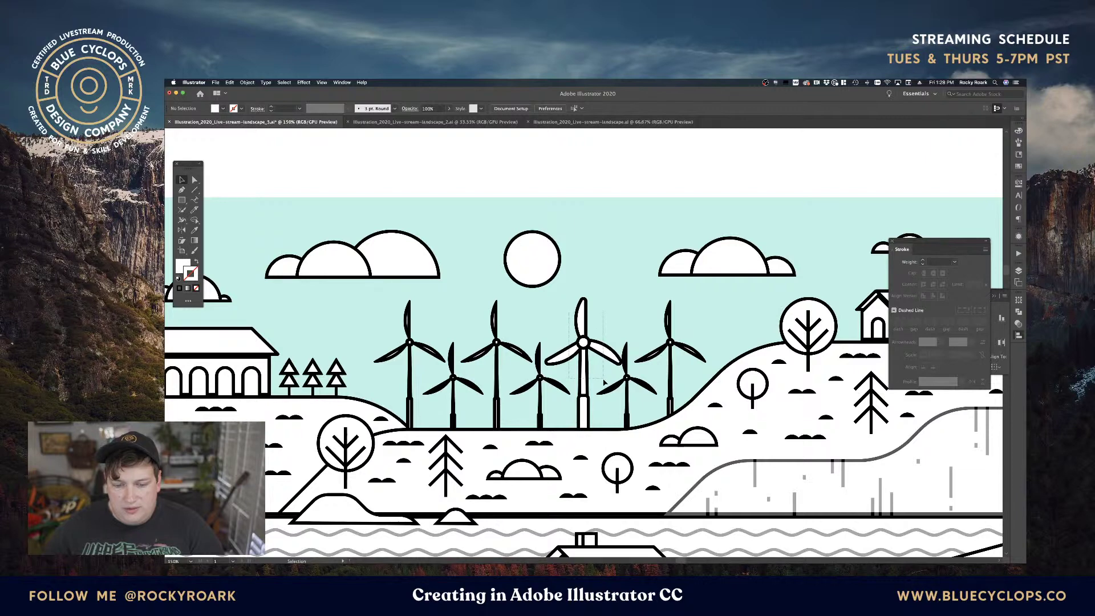
Group the outlined wind turbine's parts together with its hub circle, leaving out the small turbine beside it, and deselect the group.
left_click(593, 404)
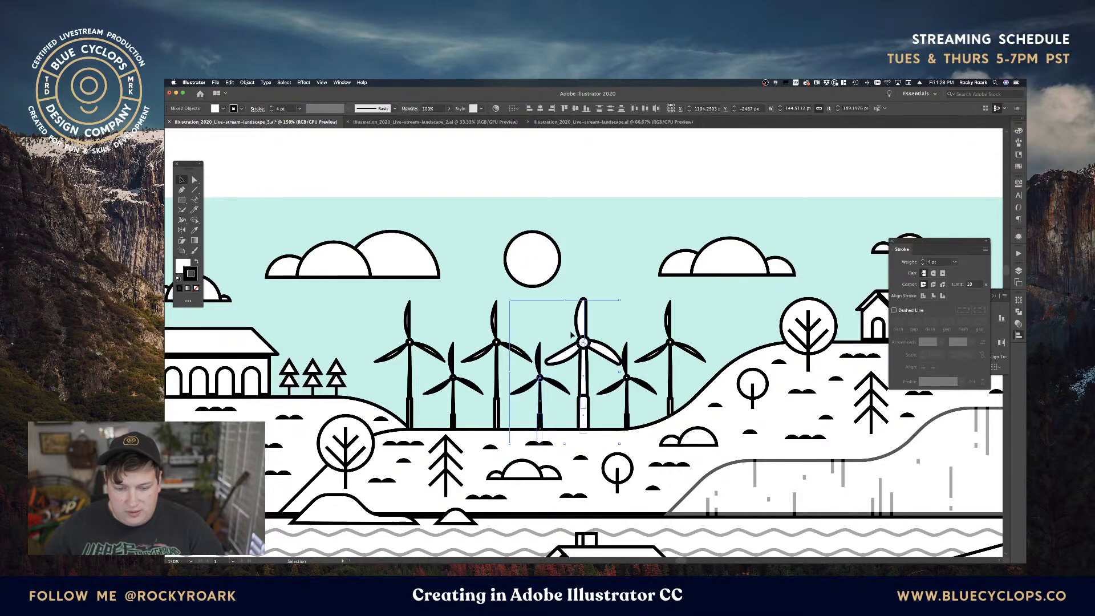
left_click(556, 381, "shift")
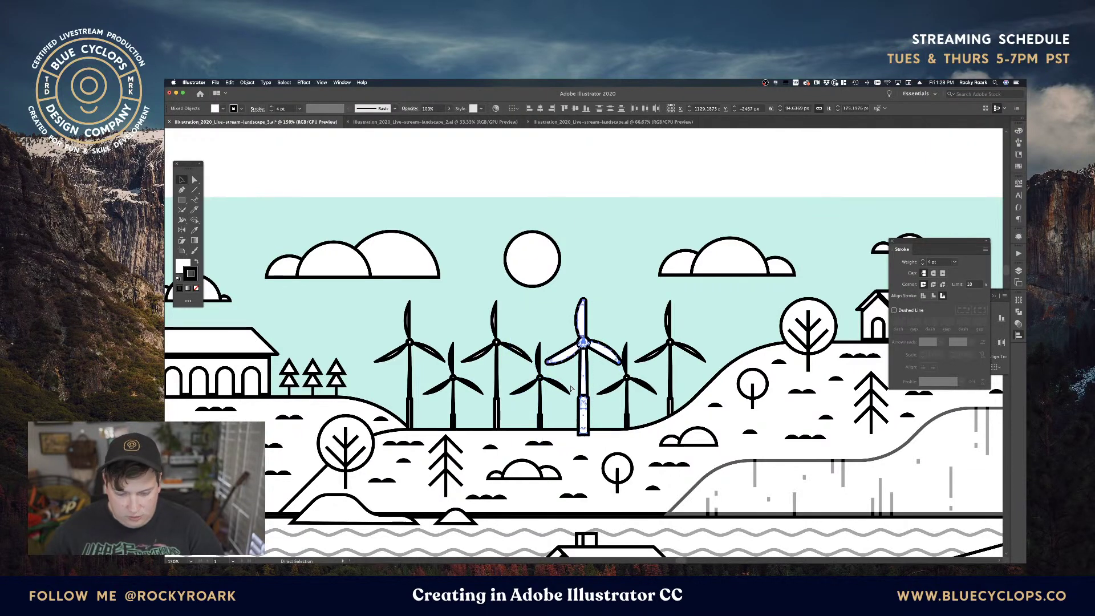
key("a")
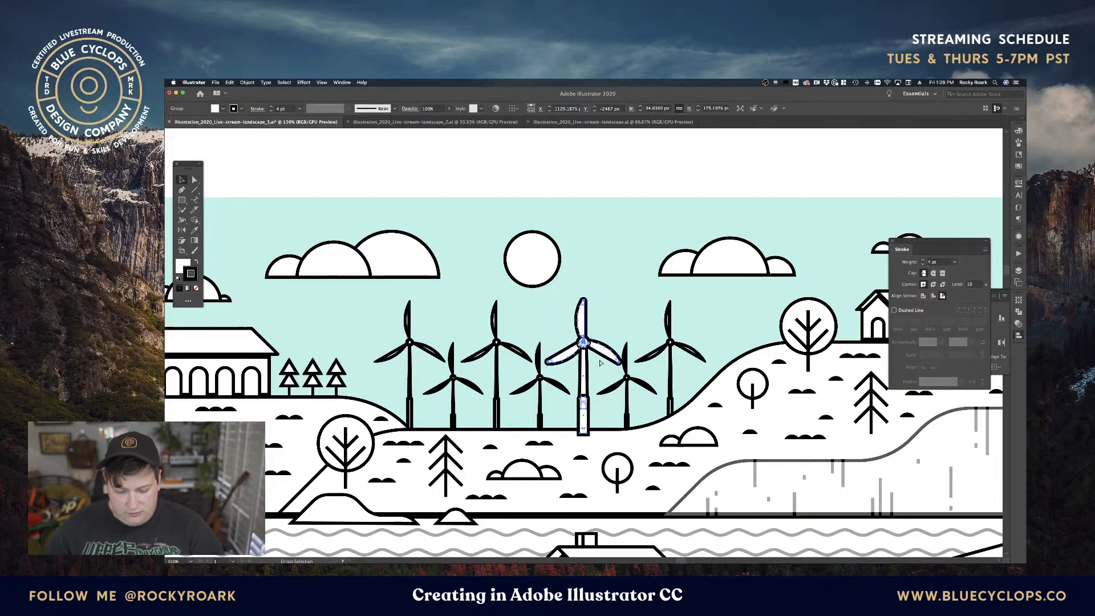
key("v")
left_click(644, 320)
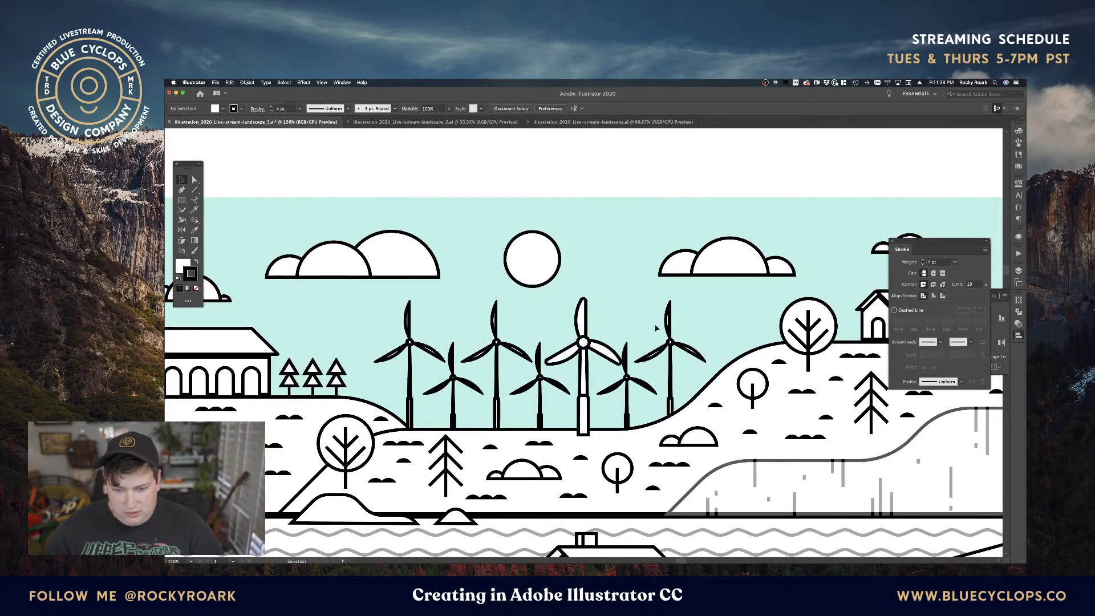
Delete the three other tall wind turbines that still have the thin, mostly black blades.
left_click(678, 347)
left_click(494, 342, "shift")
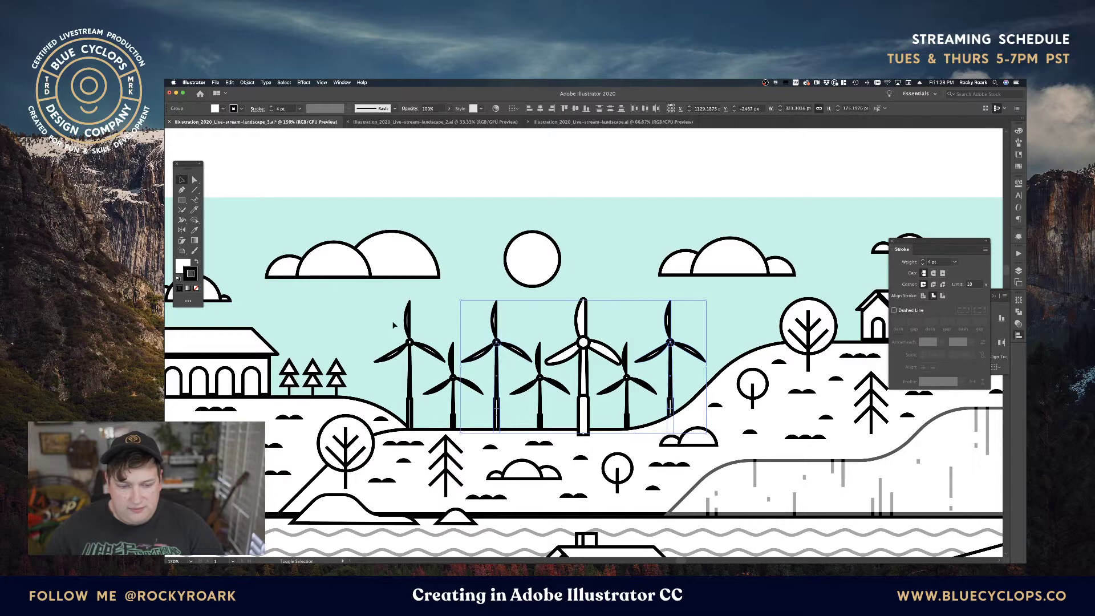
left_click(437, 360, "shift")
key("Delete")
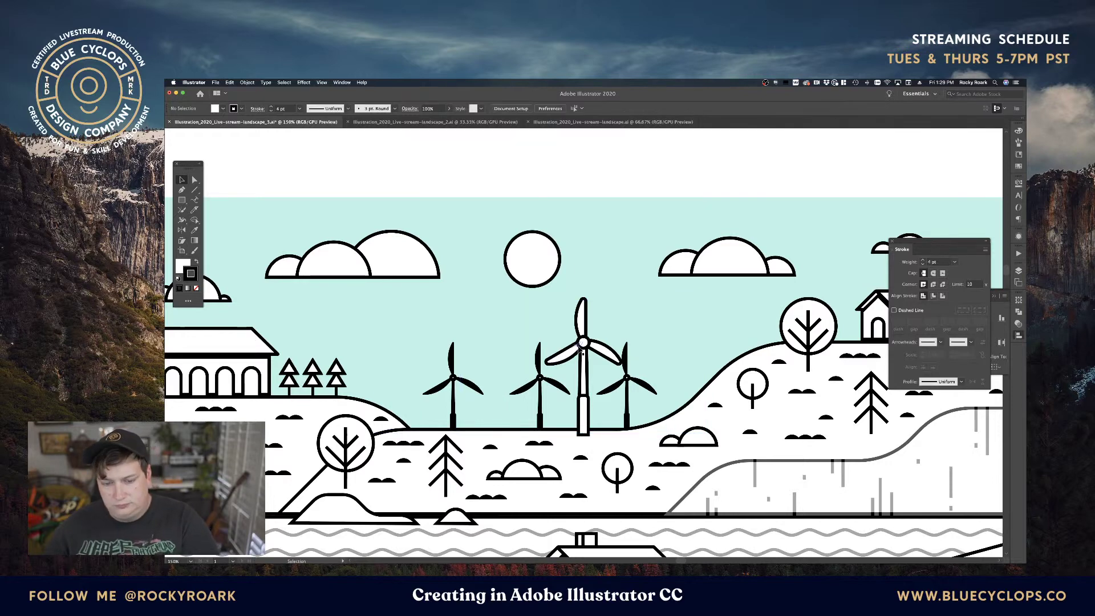
Duplicate the outlined wind turbine twice to its left at equal spacing and once to its right.
left_click_drag(588, 346, 502, 346)
key("ctrl+d")
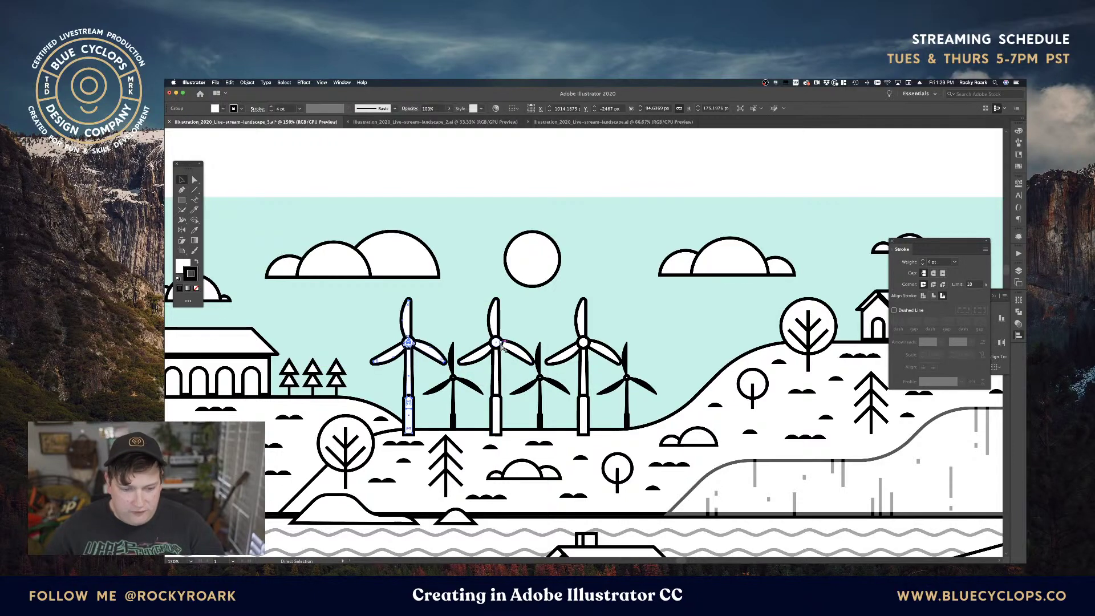
key("v")
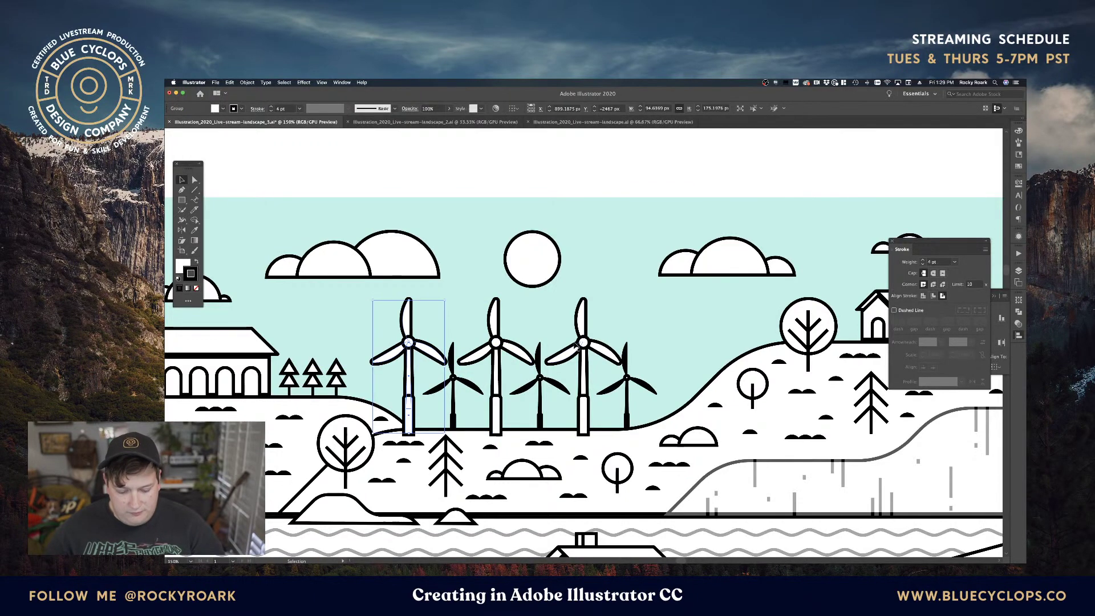
left_click_drag(580, 341, 674, 341)
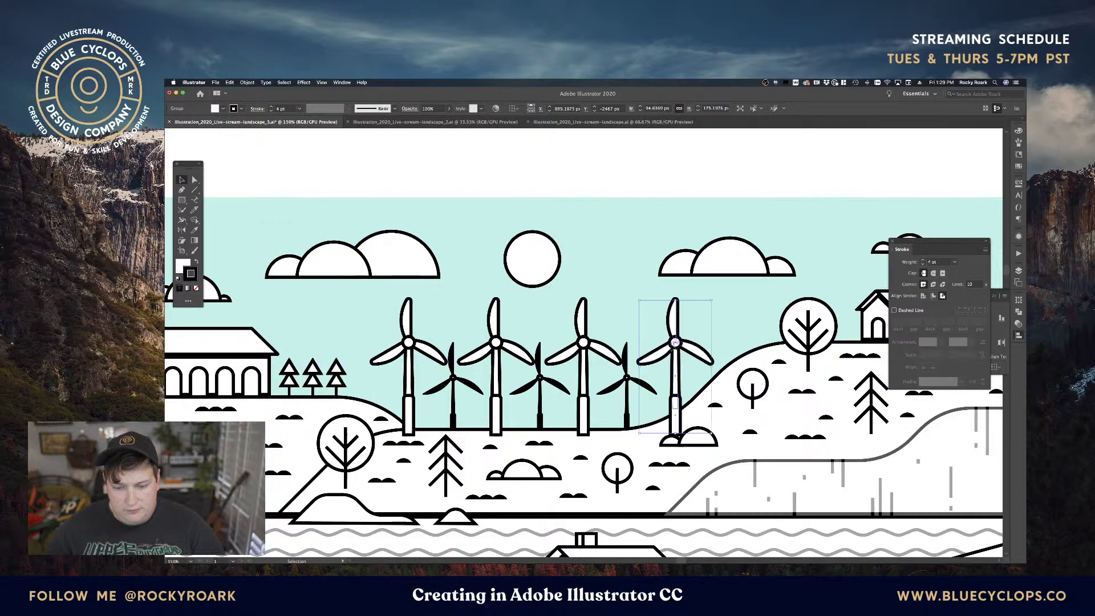
Select all four tall outlined wind turbines, distribute them evenly in the horizontal direction, and deselect them.
left_click(704, 323)
left_click_drag(433, 314, 403, 312)
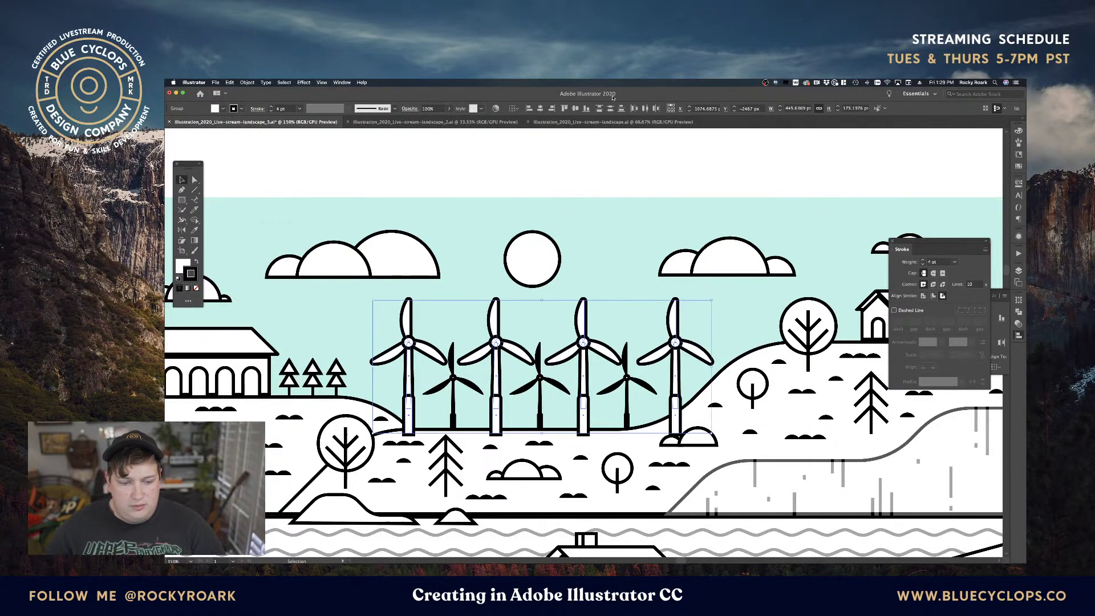
left_click(645, 108)
left_click(713, 327)
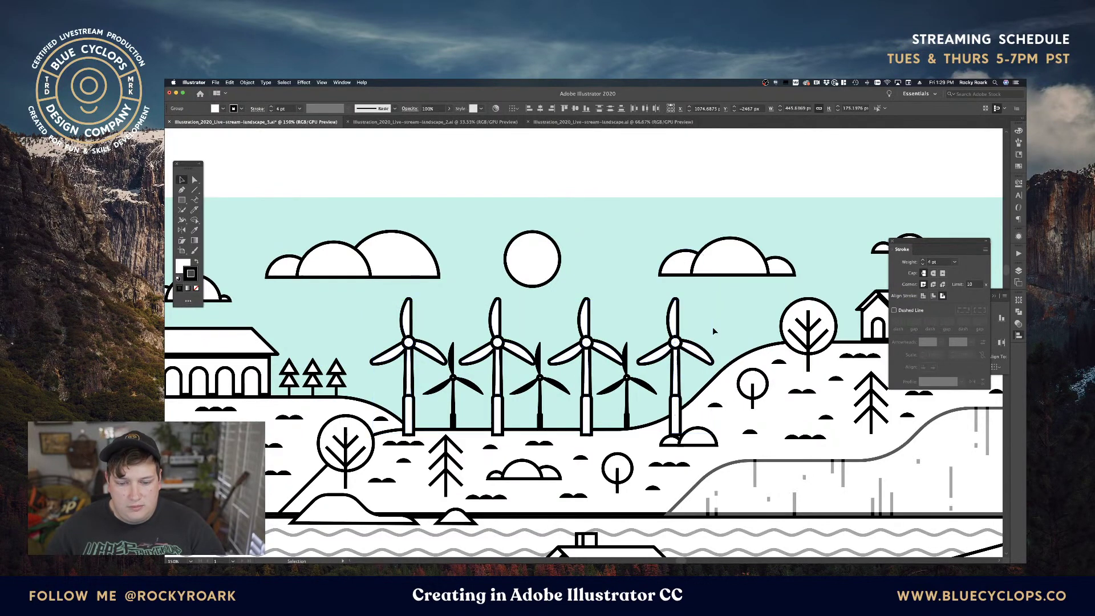
Delete the three small black wind turbines standing between the tall outlined ones.
left_click(610, 391)
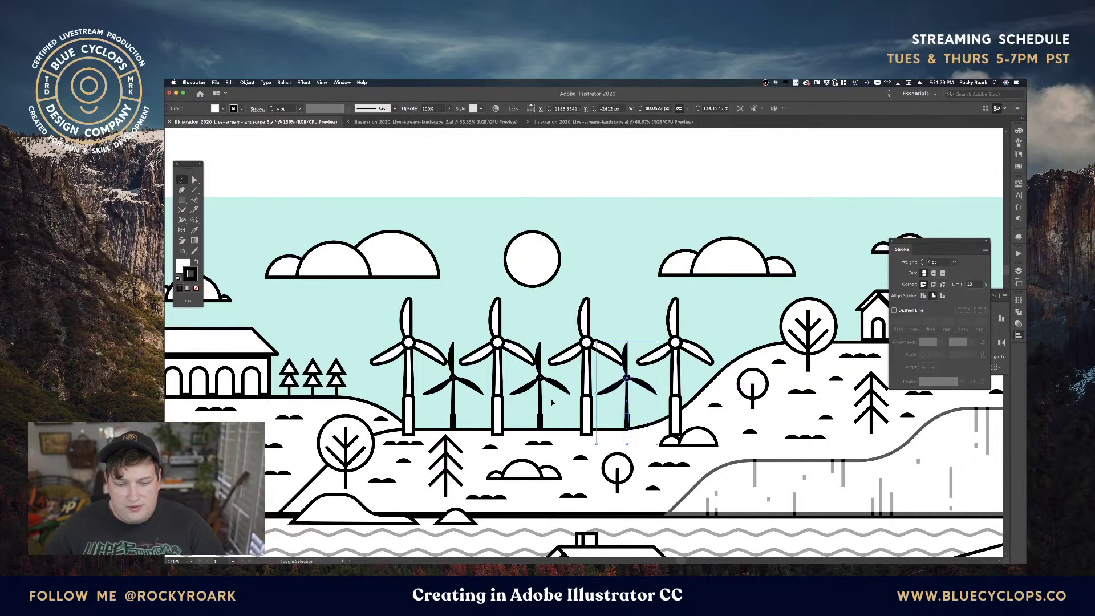
left_click(528, 394, "shift")
left_click(458, 393, "shift")
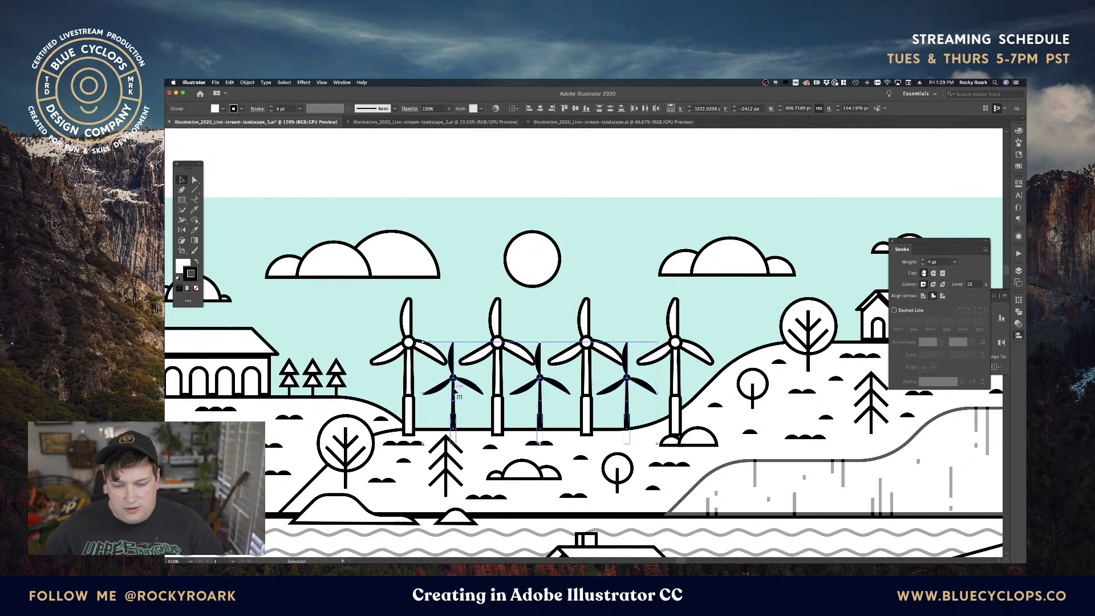
key("Delete")
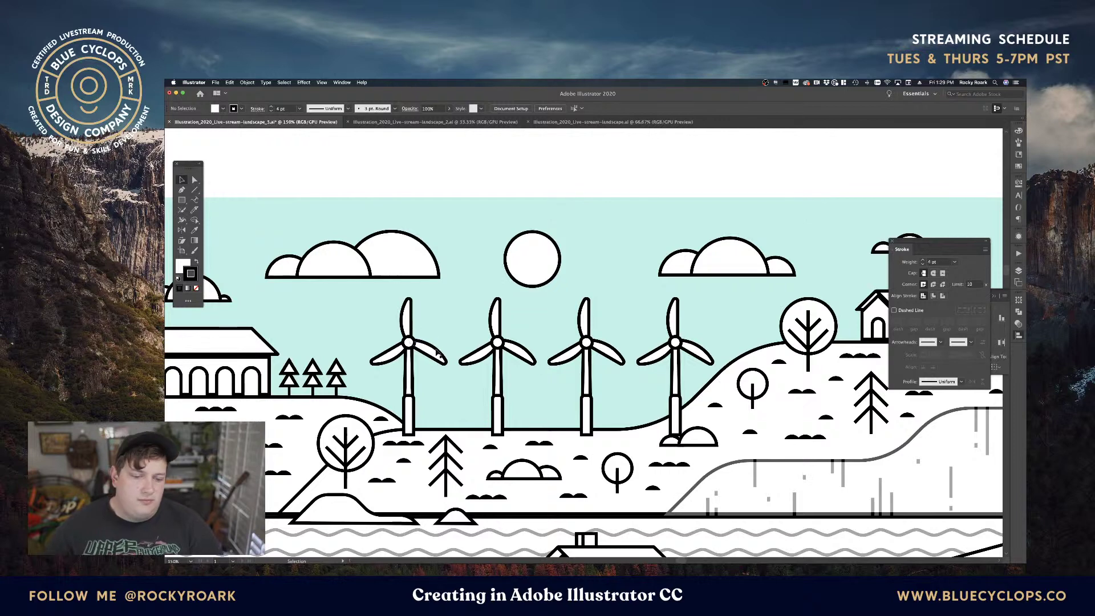
key("super+z")
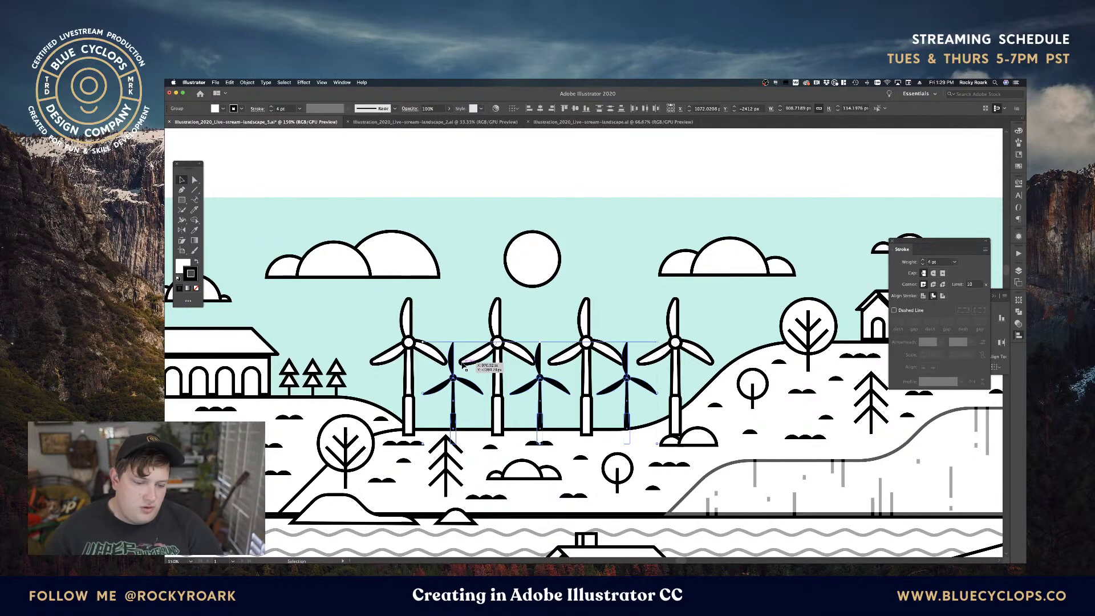
key("Delete")
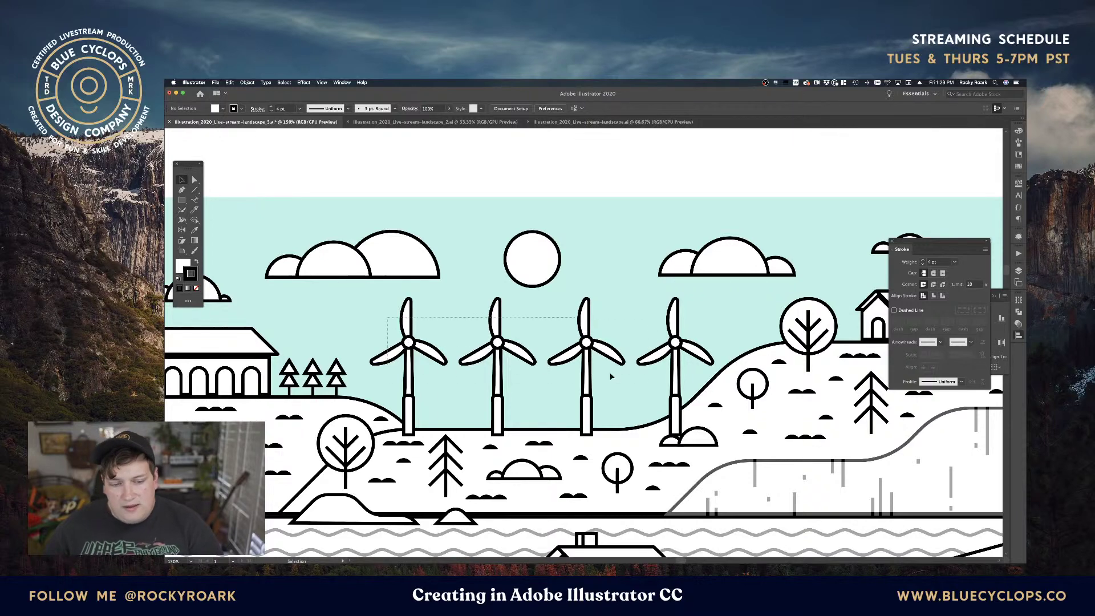
Move the four tall wind turbines behind the hill so its outline covers the bases of their towers.
key("Delete")
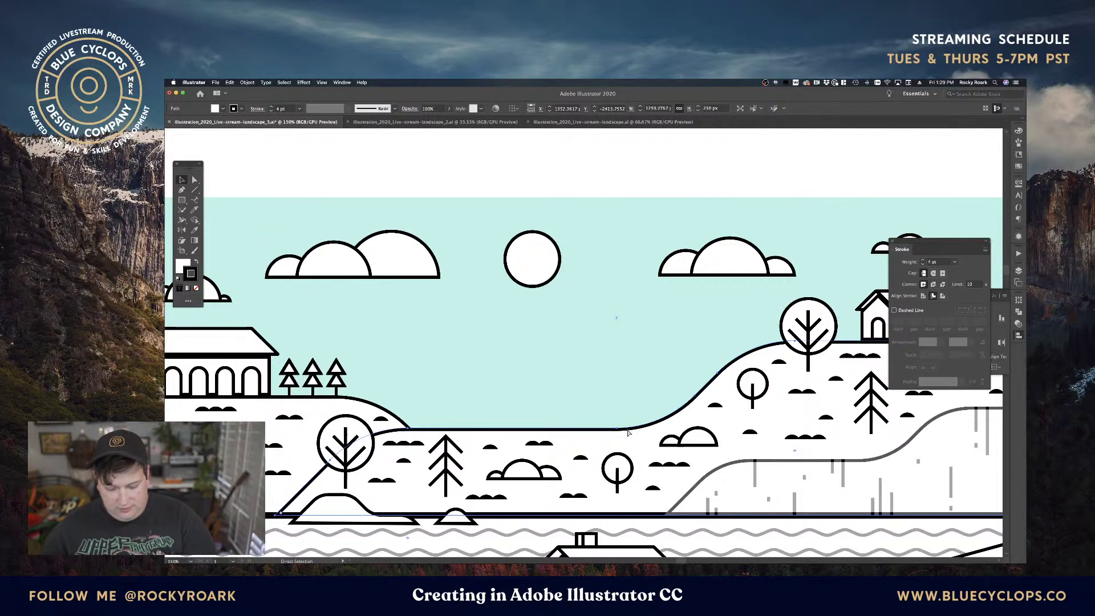
key("super+z")
key("v")
left_click(702, 309)
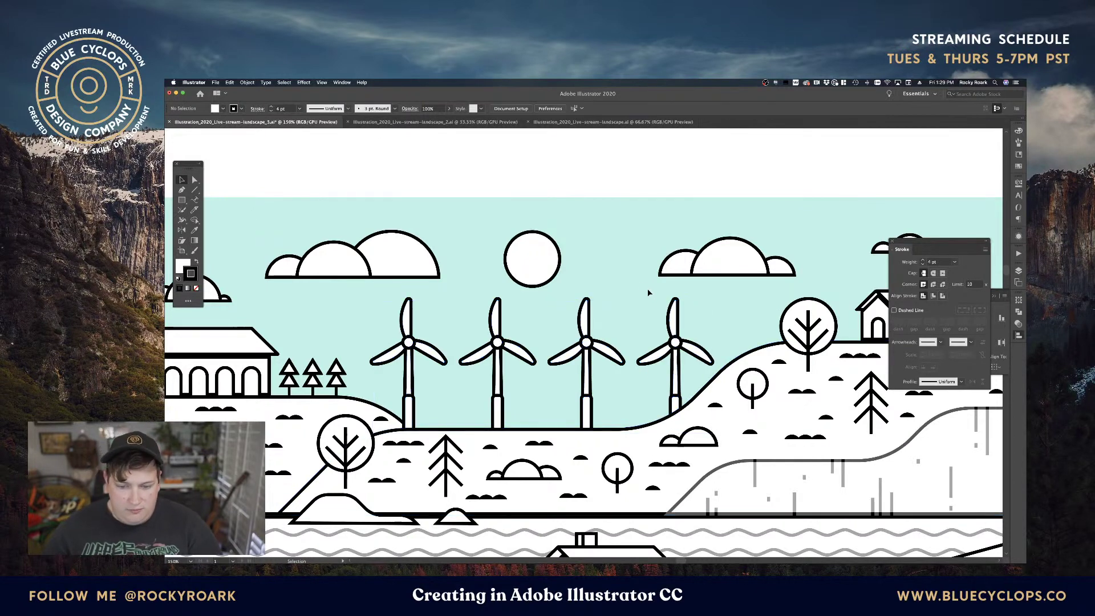
Unlock all artwork, give the sky rectangle the sun's white fill and black outline, and deselect it.
key("alt+super+2")
left_click(591, 228)
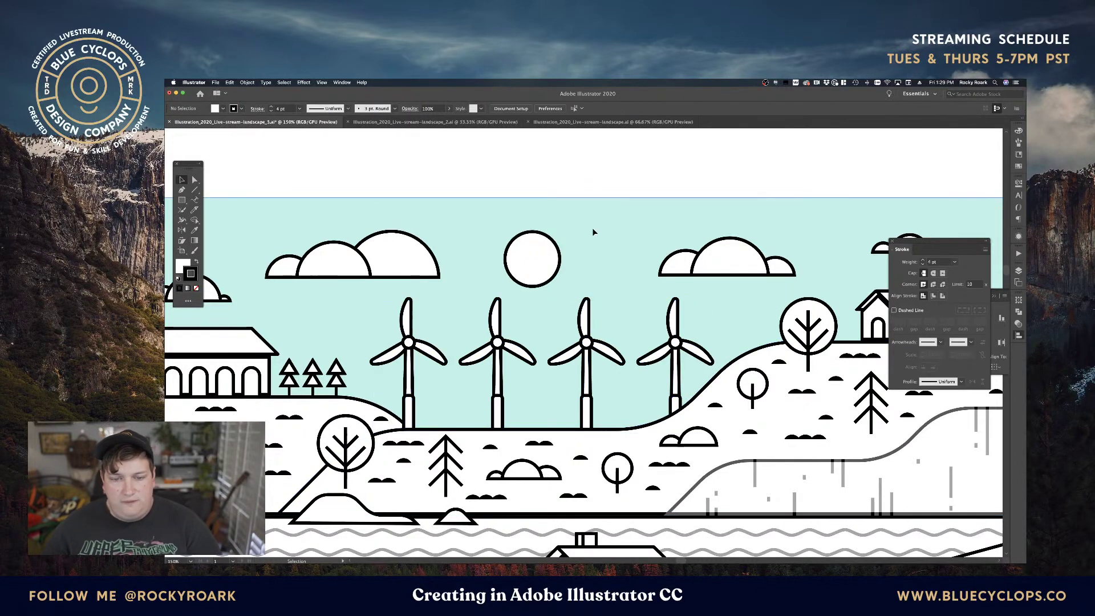
key("i")
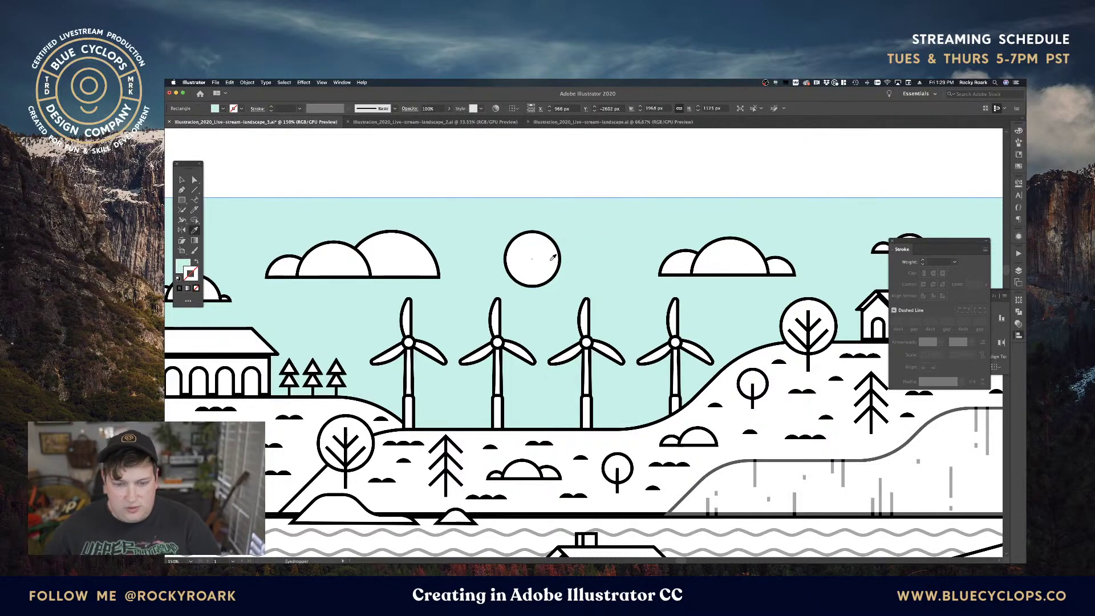
left_click(553, 256)
key("v")
left_click(565, 155)
Lock all artwork outside the line-art landscape, keeping the landscape itself editable.
key("super+minus")
key("super+minus")
key("super+minus")
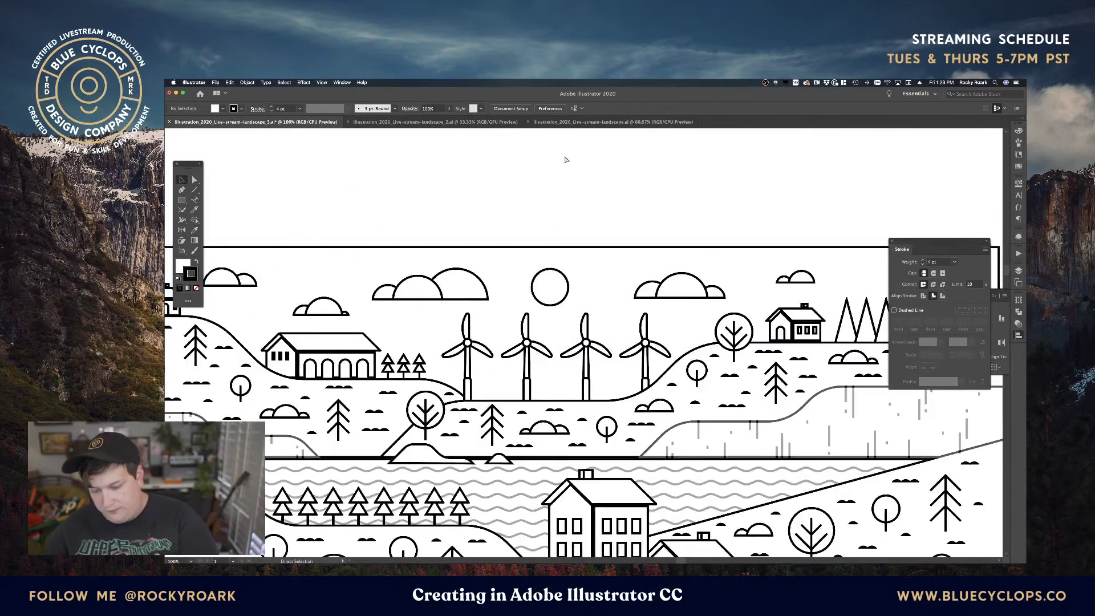
left_click_drag(592, 386, 614, 281)
key("super+a")
scroll(732, 277, "up", 5)
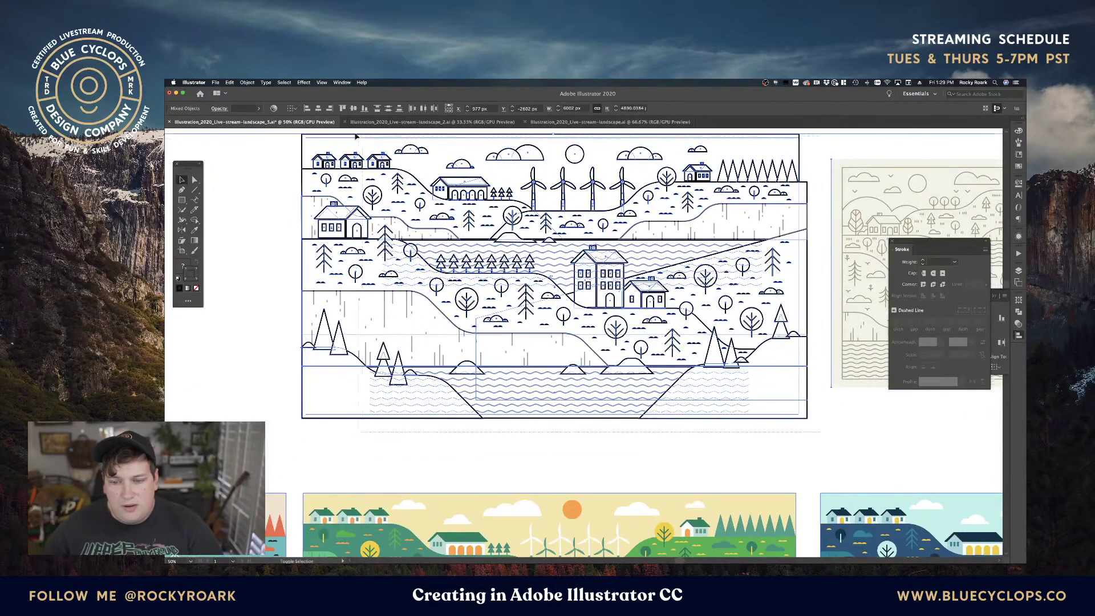
scroll(276, 152, "up", 1)
left_click_drag(276, 150, 820, 461)
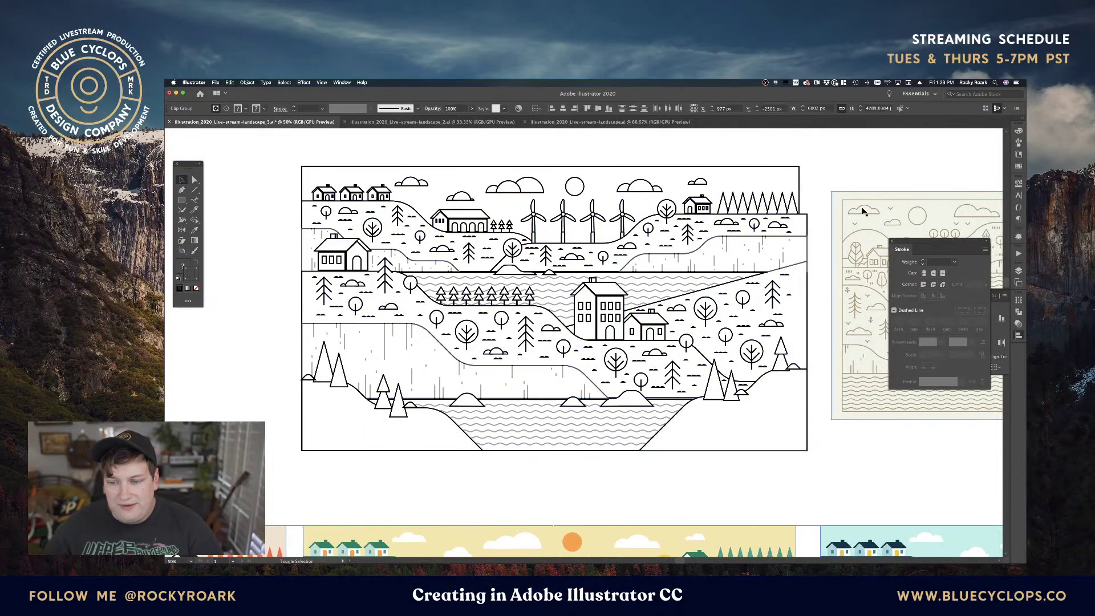
key("super+2")
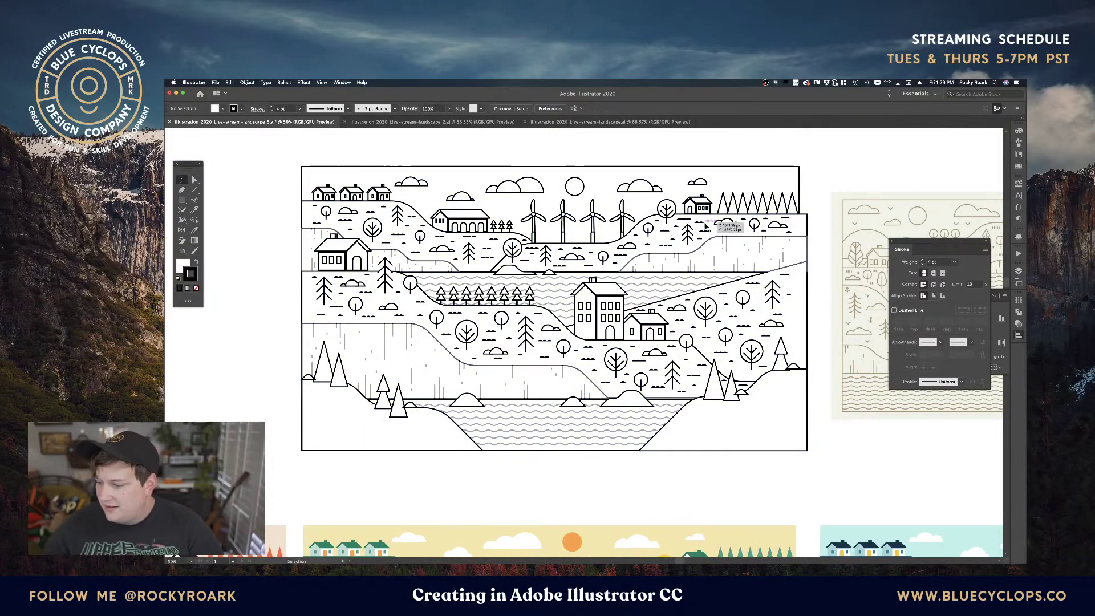
Align the strokes of the three small pines beside the long building and the eight pines along the river to the outside.
key("super+equal")
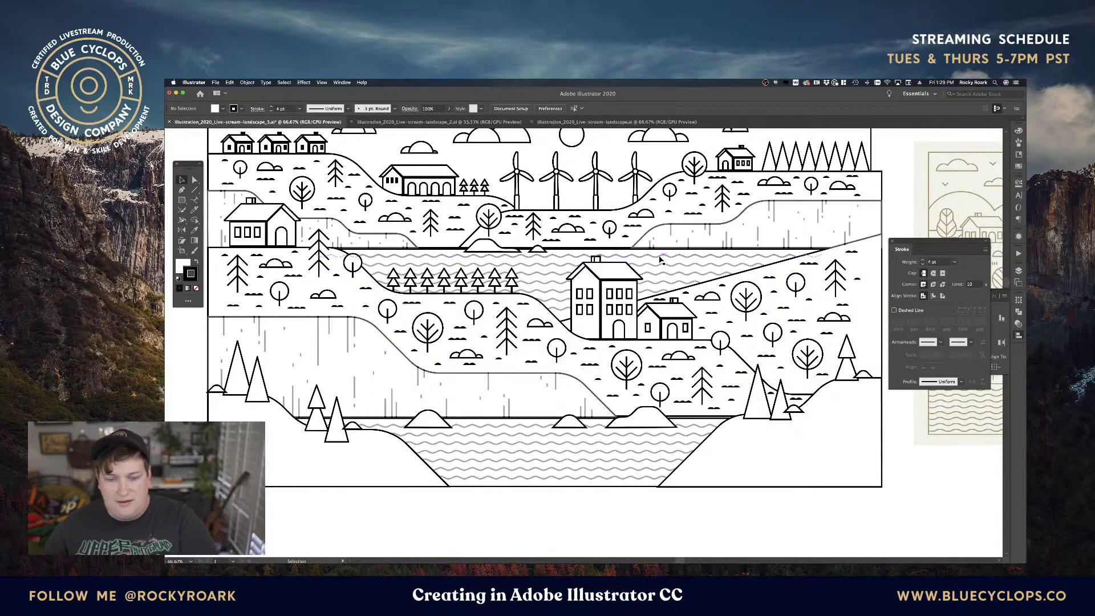
key("super+equal")
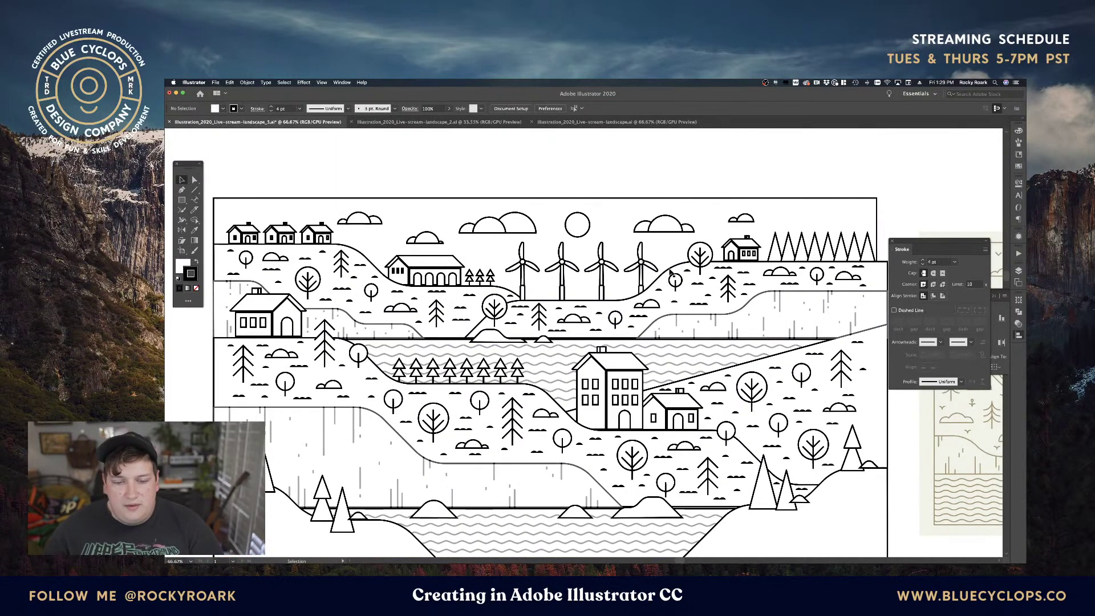
left_click(494, 280)
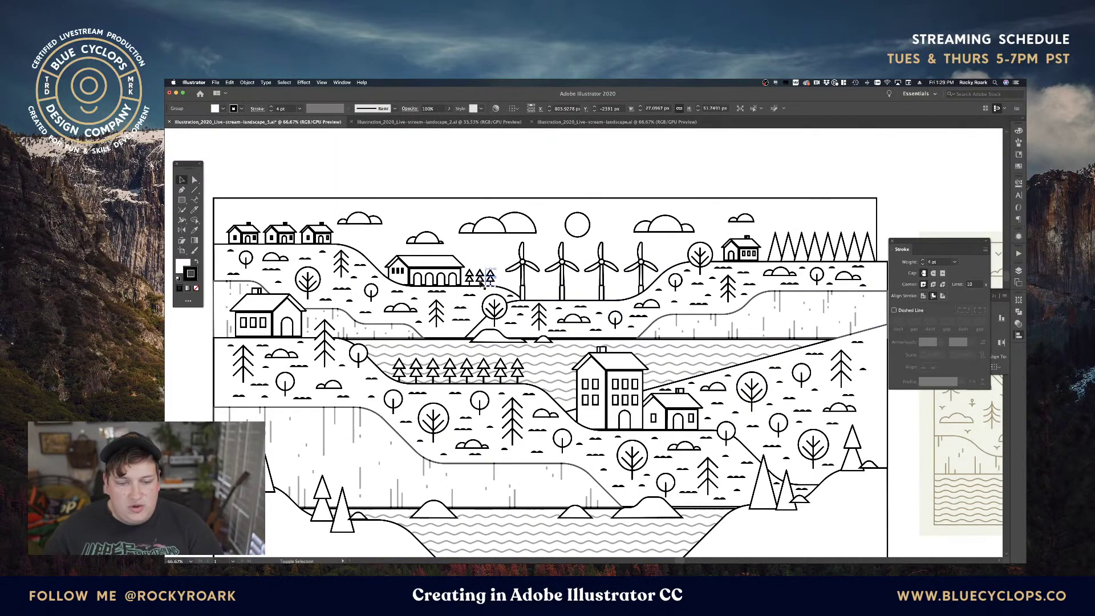
left_click(482, 281, "shift")
left_click(470, 280, "shift")
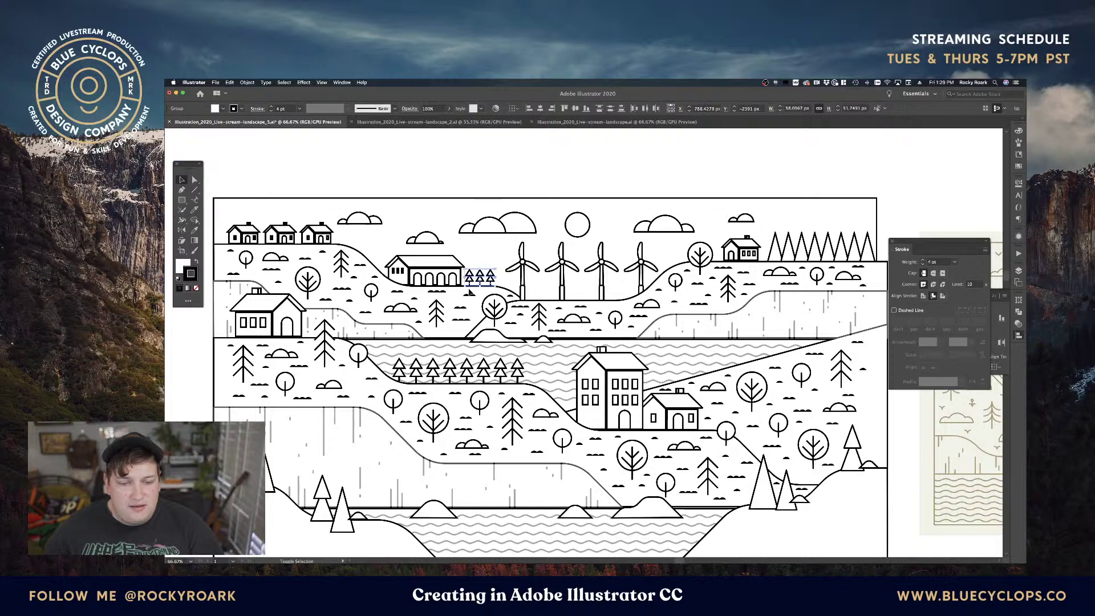
left_click(518, 371, "shift")
left_click(501, 370, "shift")
left_click(484, 370, "shift")
left_click(469, 370, "shift")
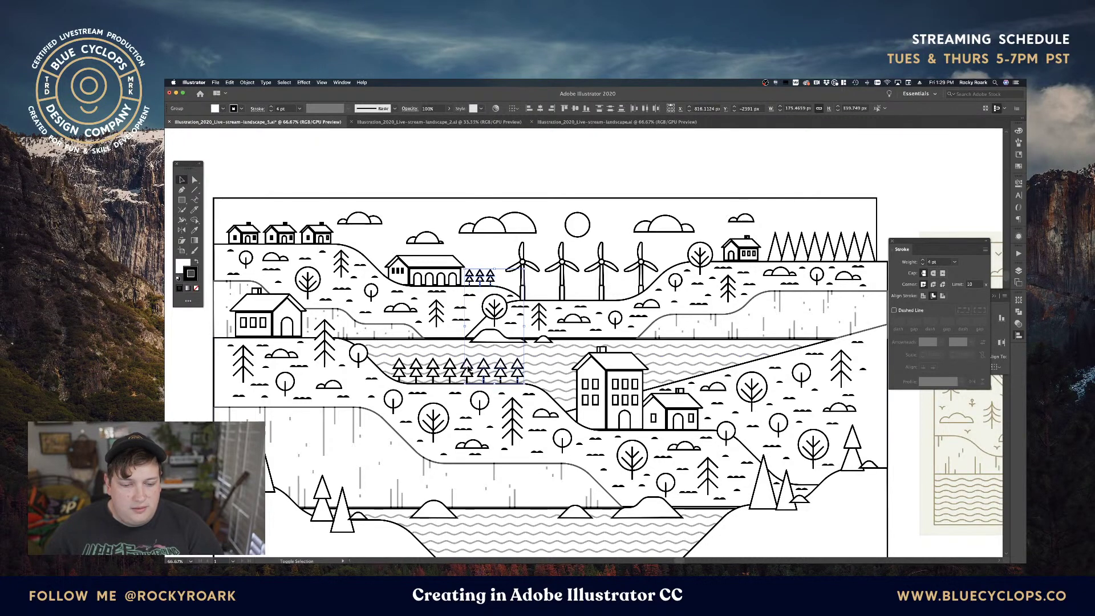
left_click(450, 370, "shift")
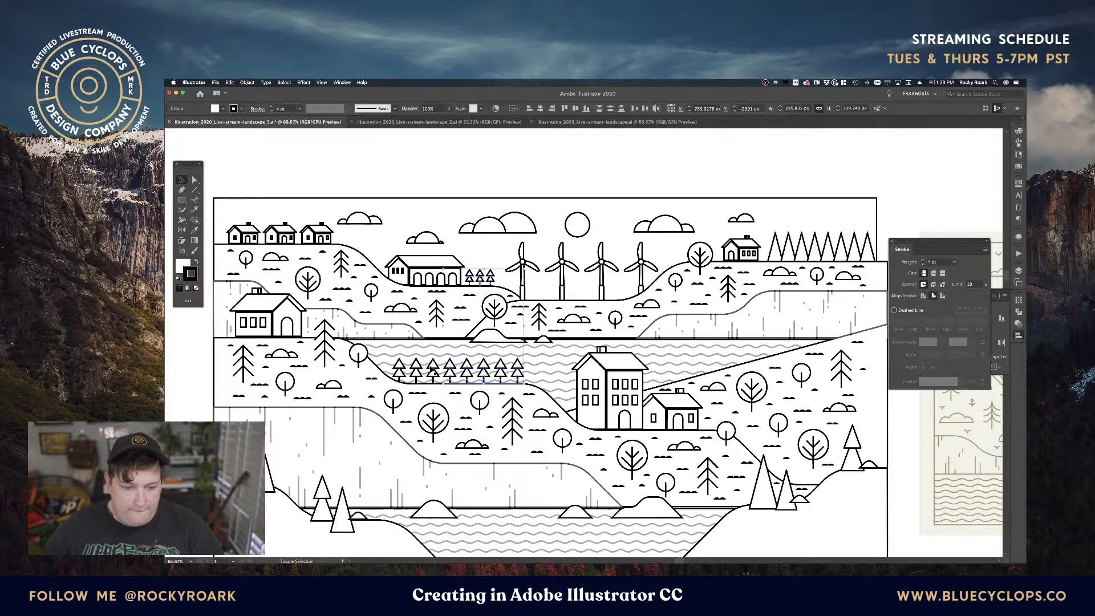
left_click(433, 371, "shift")
left_click(416, 371, "shift")
left_click(400, 370, "shift")
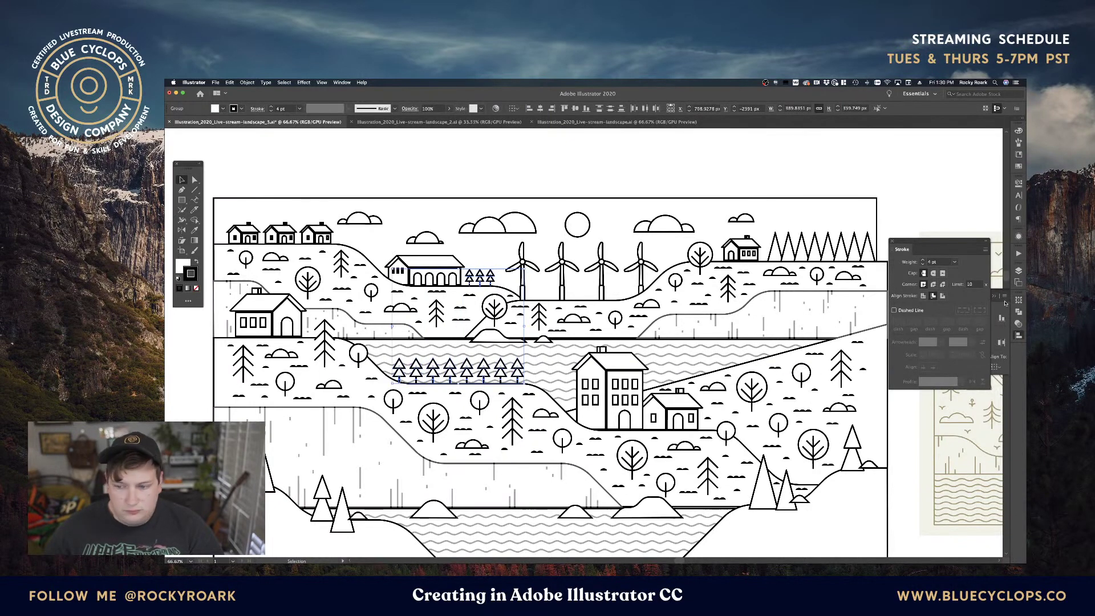
left_click(942, 296)
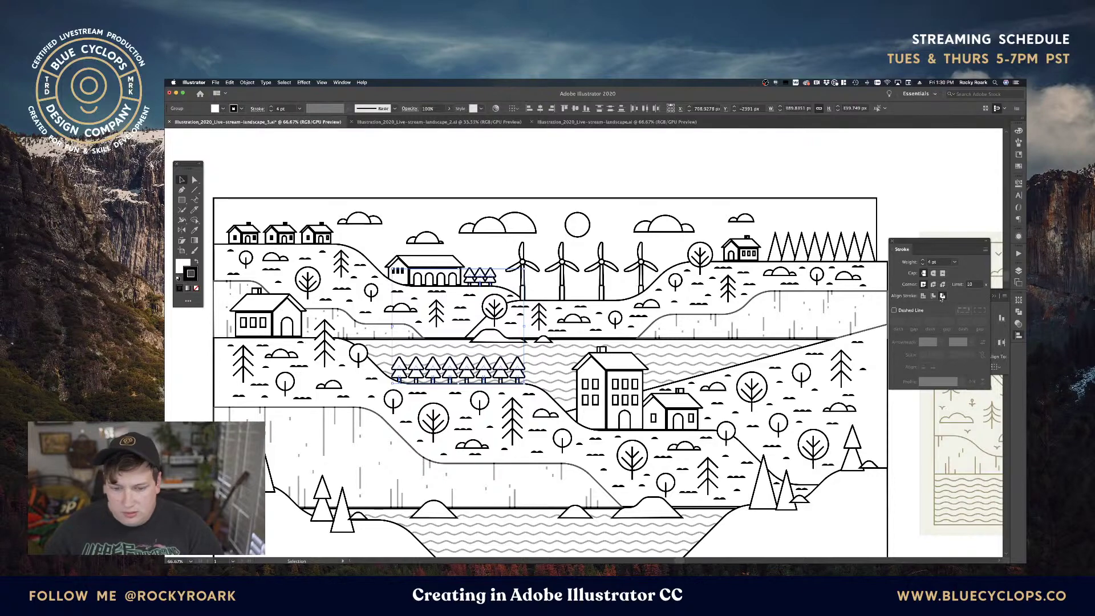
left_click(599, 177)
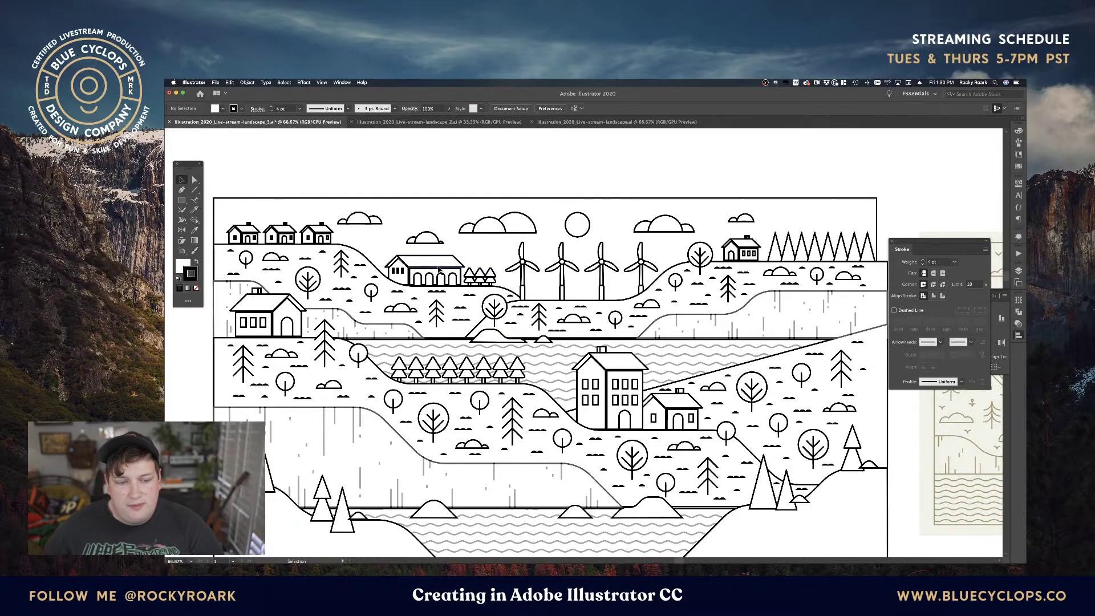
Space out the three small pines beside the long building by shifting the rightmost one 10 px right, and lock the sky rectangle.
left_click(494, 281)
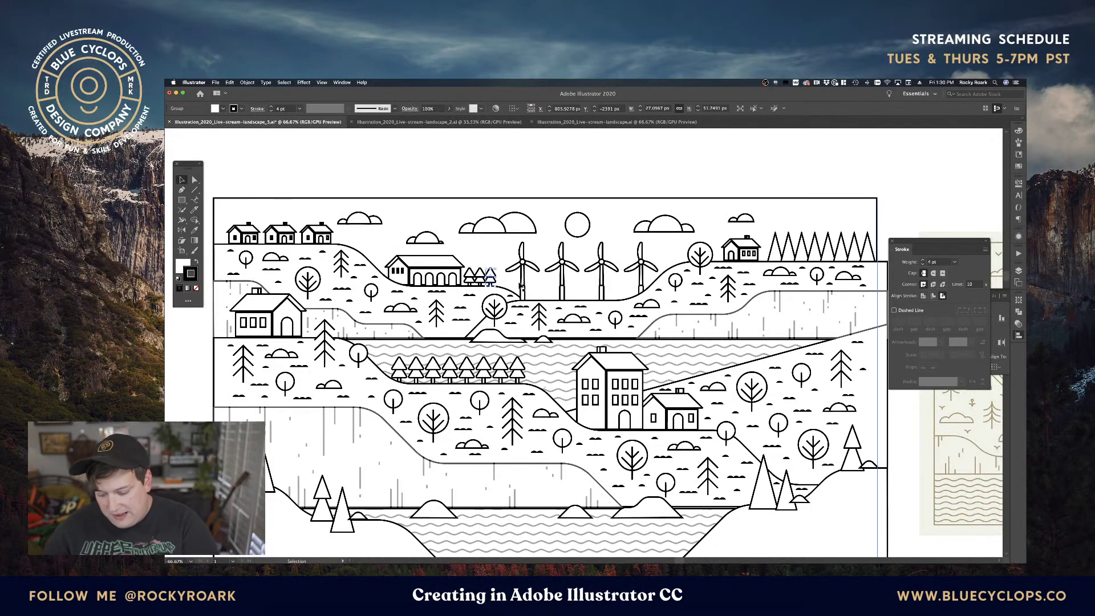
key("shift+Right")
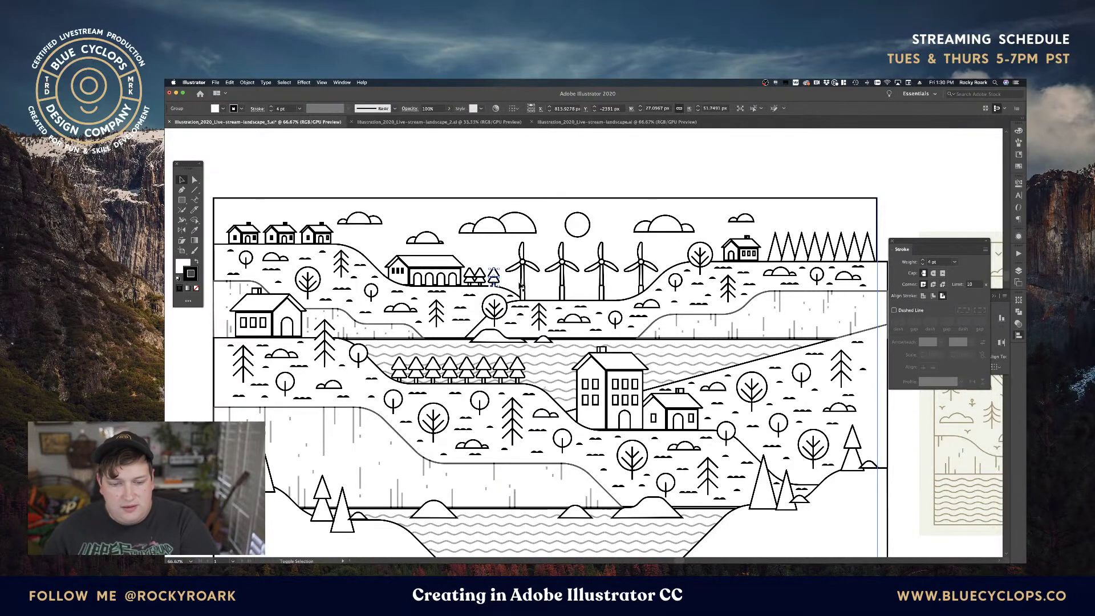
left_click(485, 263)
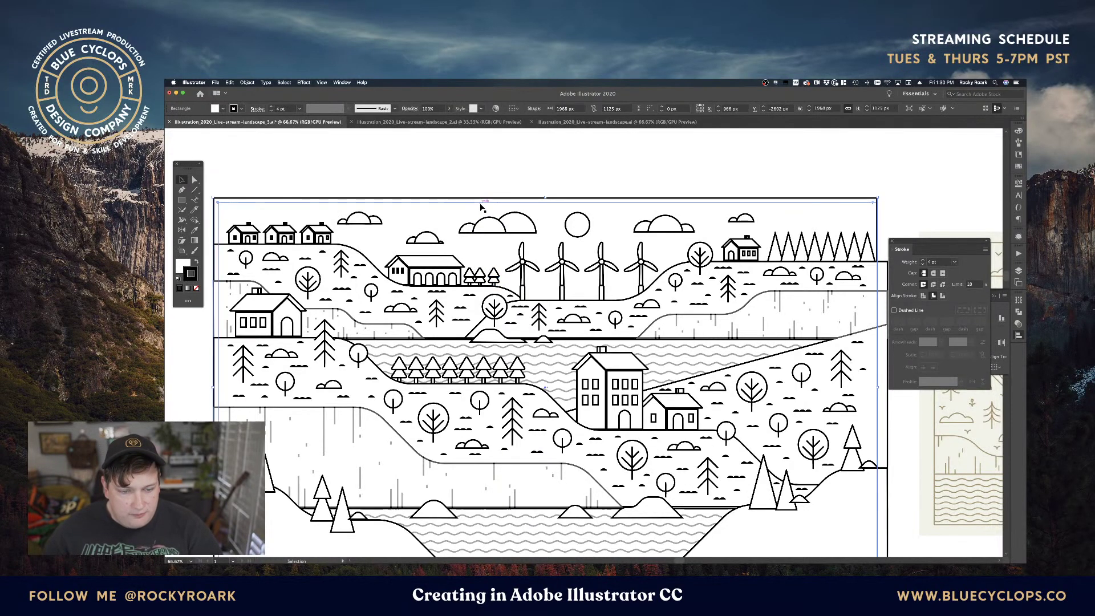
left_click_drag(485, 203, 487, 209)
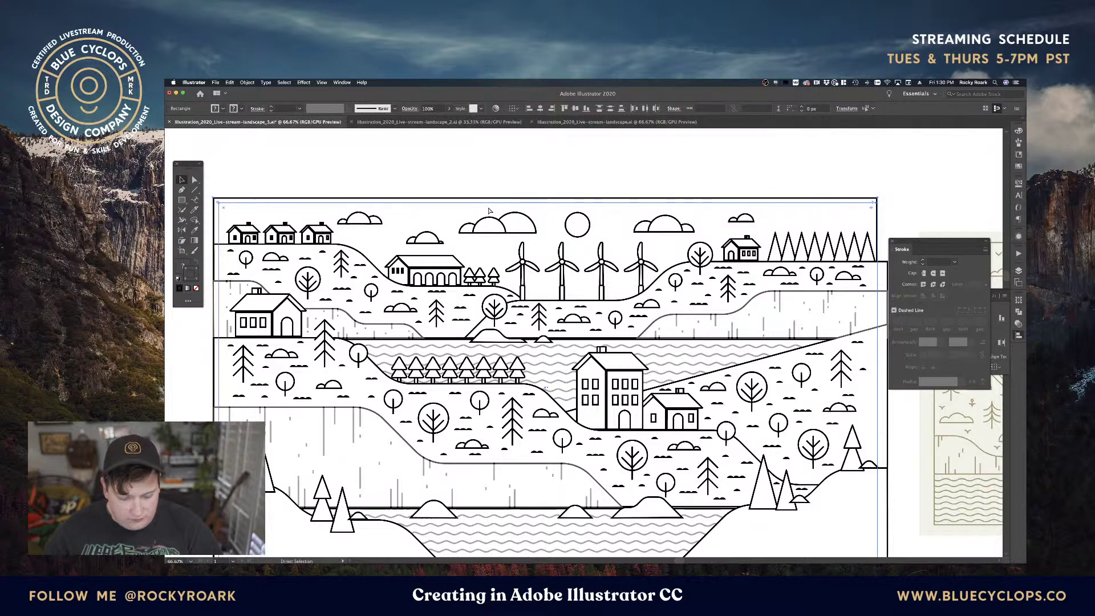
key("super+2")
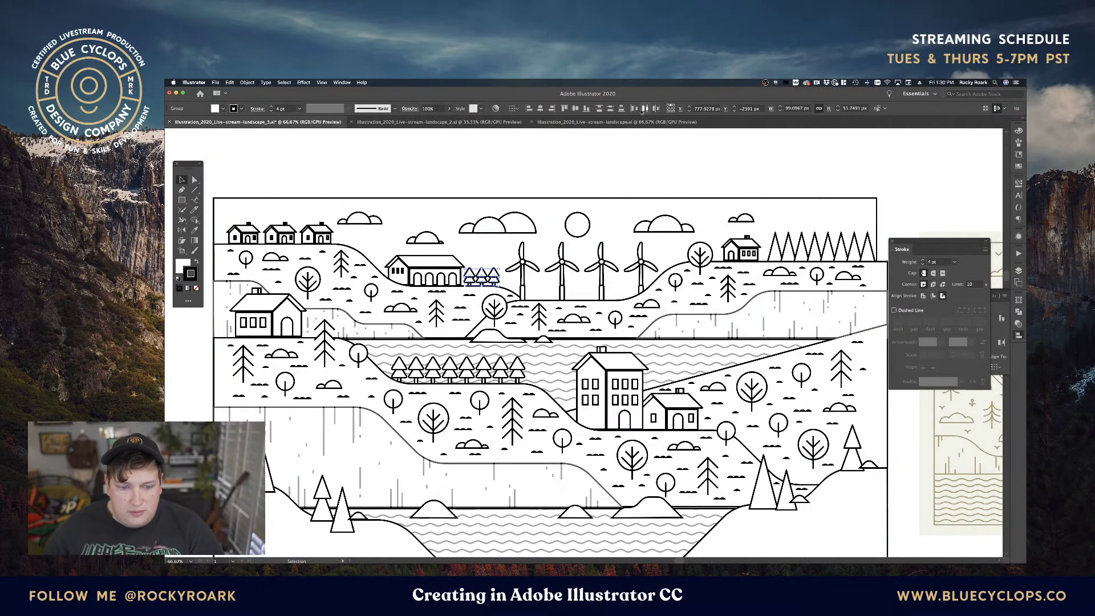
Delete the rightmost small pine beside the long building and move its neighbour 10 px to the right.
key("super+equal")
key("super+equal")
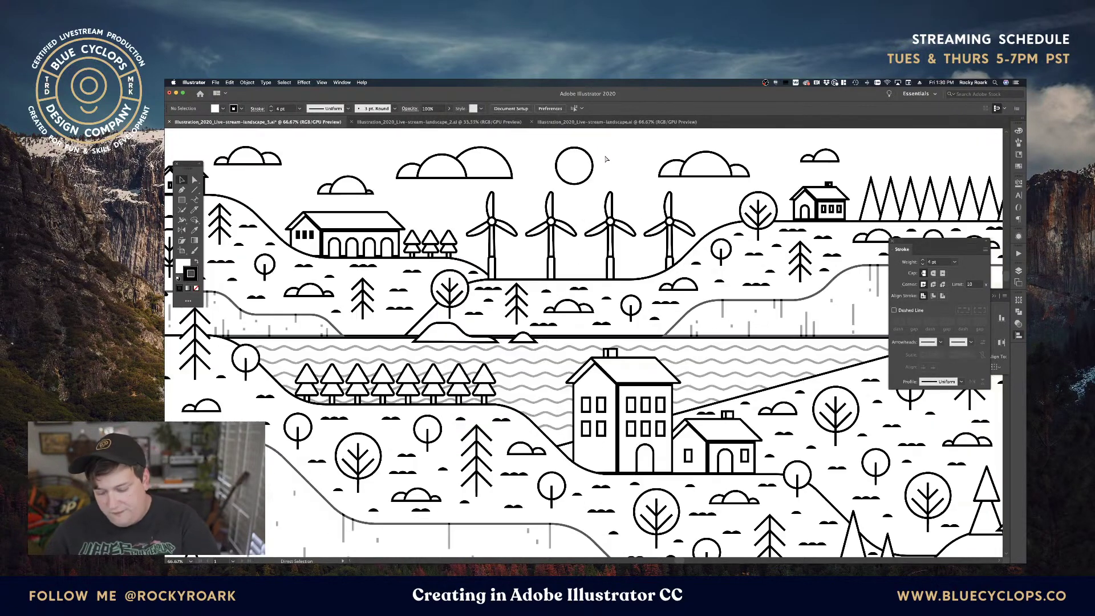
left_click_drag(572, 242, 646, 263)
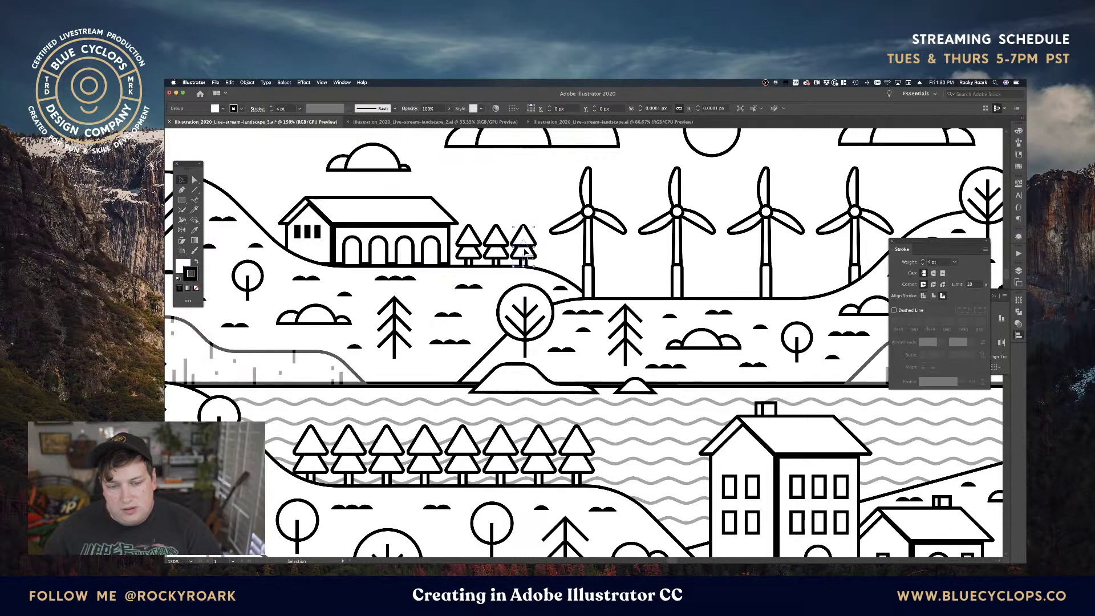
left_click(524, 251)
key("Delete")
left_click(505, 251)
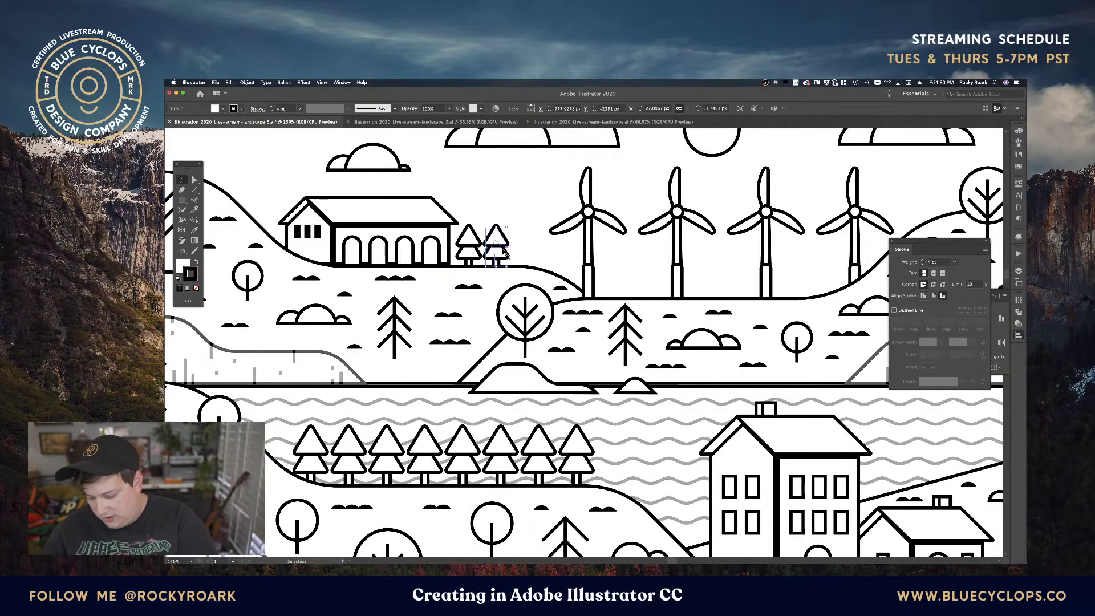
key("shift+Right")
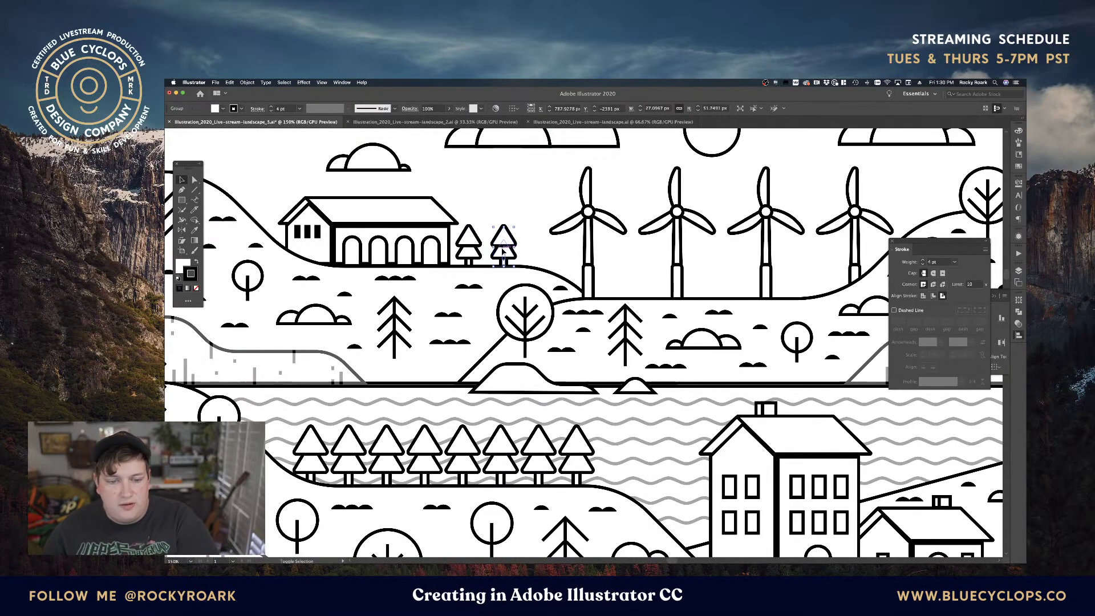
left_click(535, 257)
Delete the second pine from the right in the riverside row, distribute the remaining seven evenly in the horizontal direction, and deselect them.
left_click(540, 450)
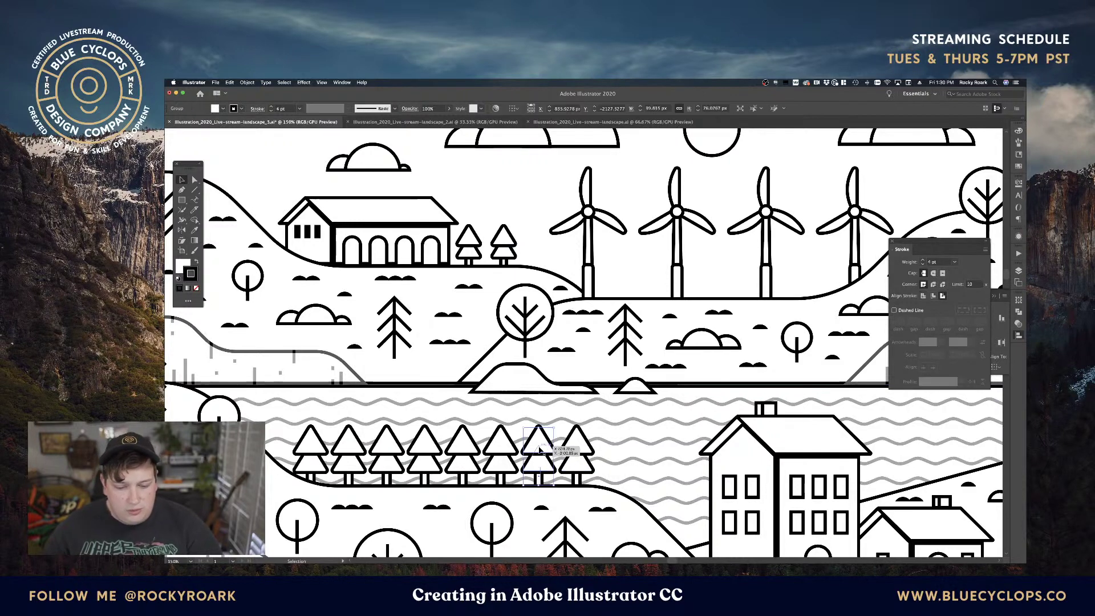
left_click_drag(540, 450, 578, 450)
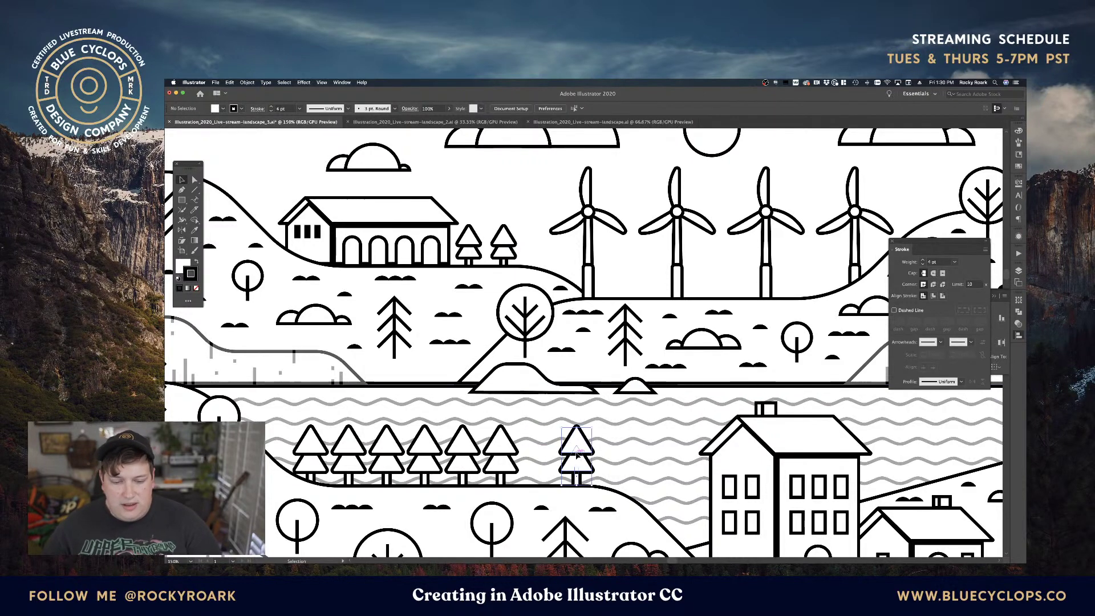
left_click(503, 449, "shift")
left_click(465, 447, "shift")
left_click(426, 447, "shift")
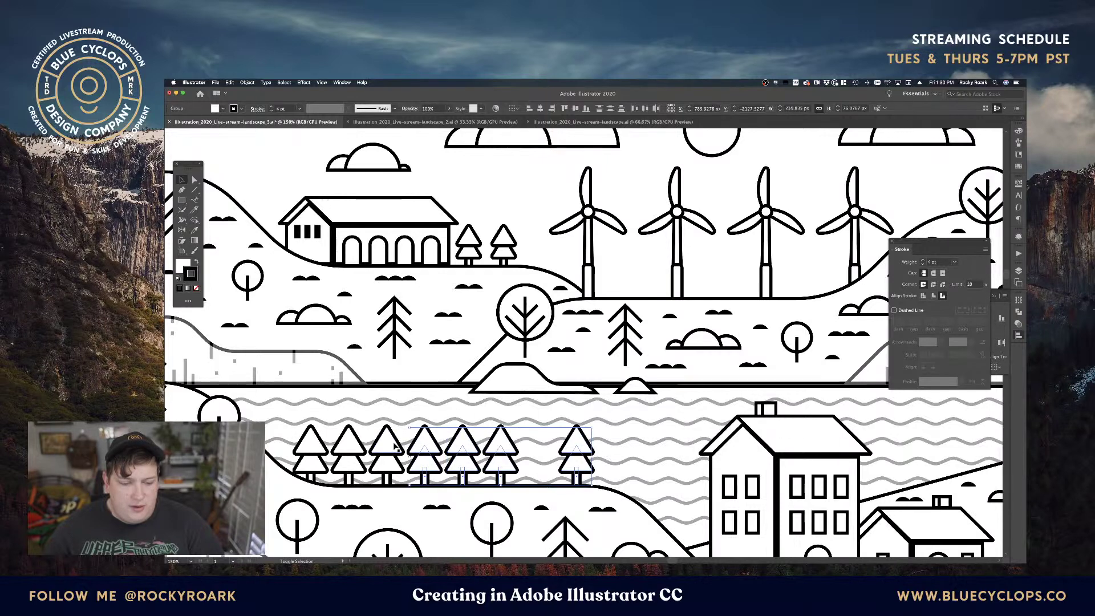
left_click(388, 445, "shift")
left_click(350, 446, "shift")
left_click(312, 448, "shift")
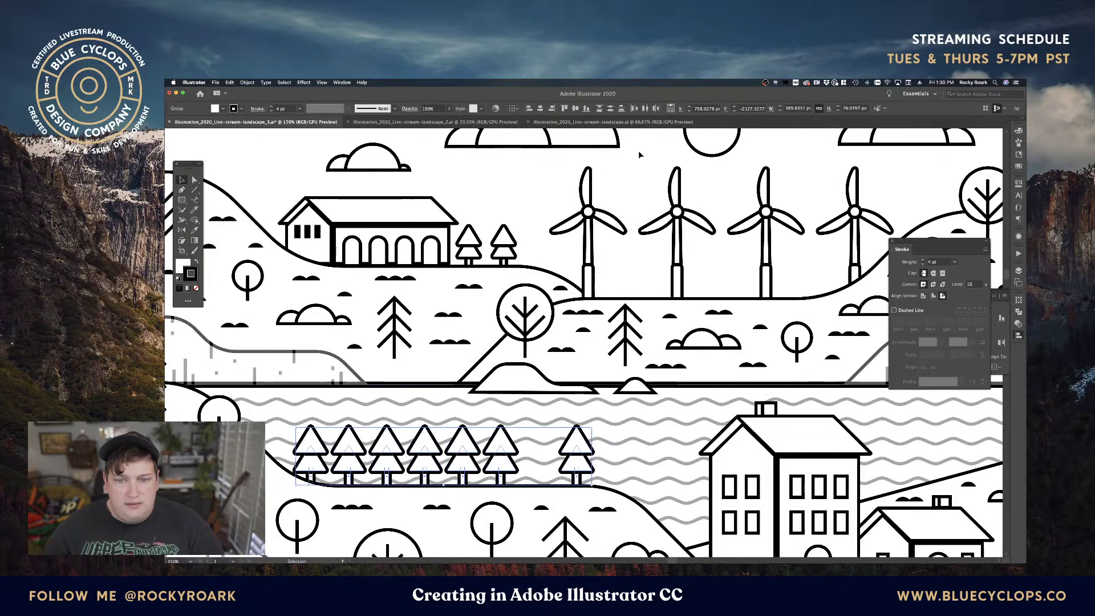
left_click(646, 109)
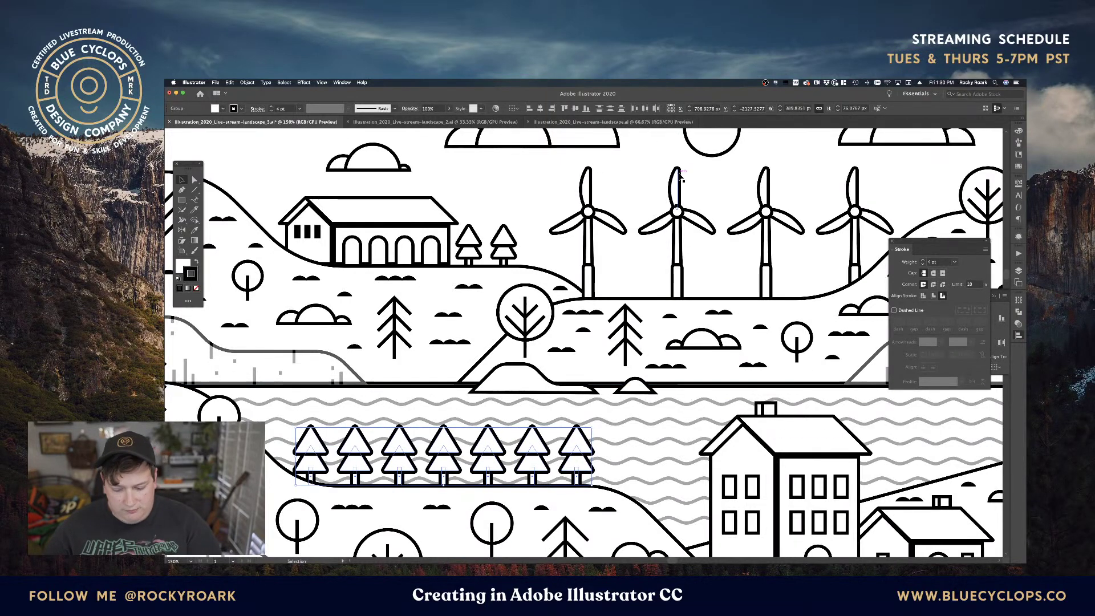
key("a")
key("super+minus")
key("super+minus")
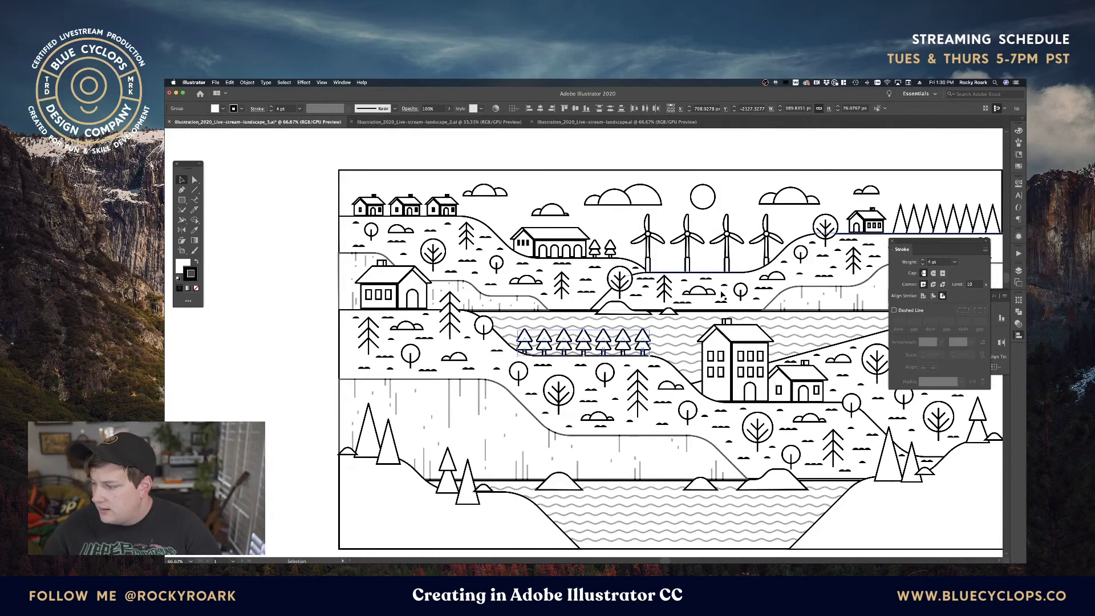
scroll(700, 344, "right", 5)
scroll(700, 344, "down", 2)
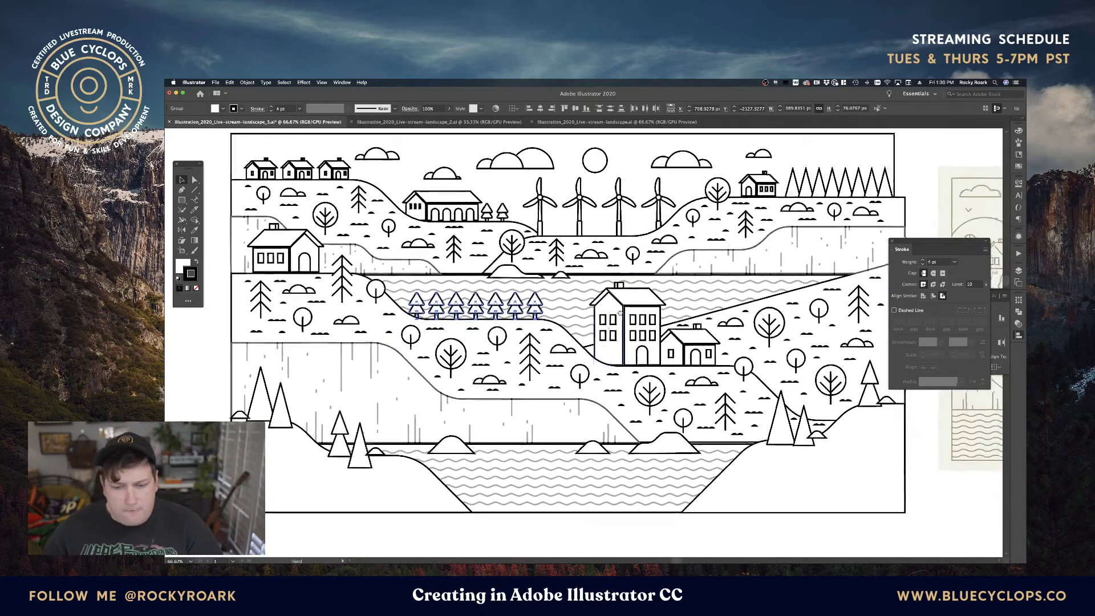
key("super+shift+a")
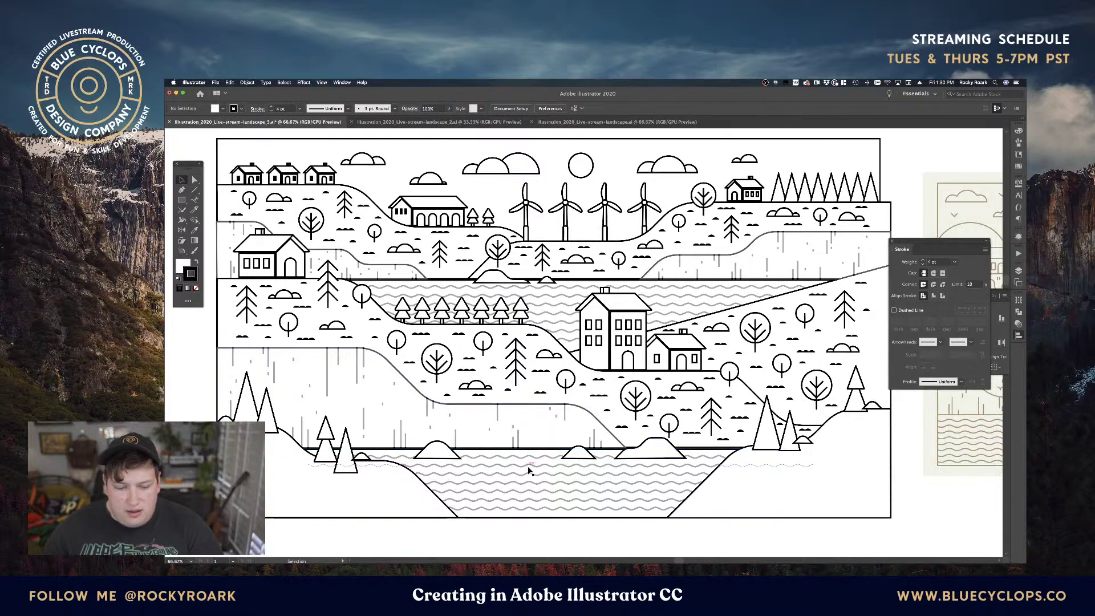
Give the strokes of the three rocks along the lower river round corner joins, and deselect them.
left_click(449, 451)
left_click(579, 451, "shift")
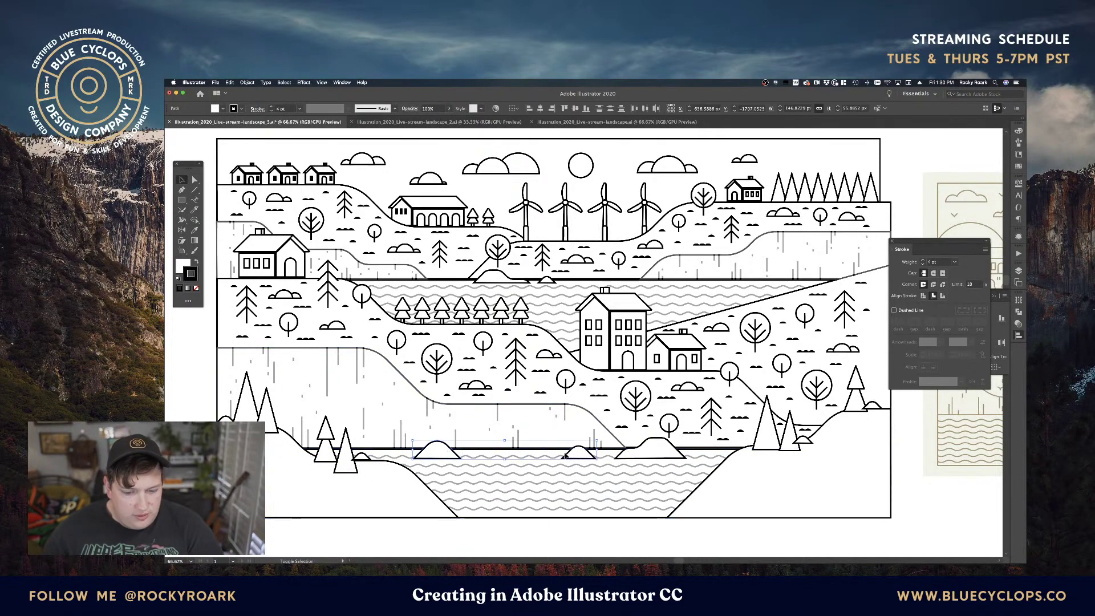
left_click(643, 459, "shift")
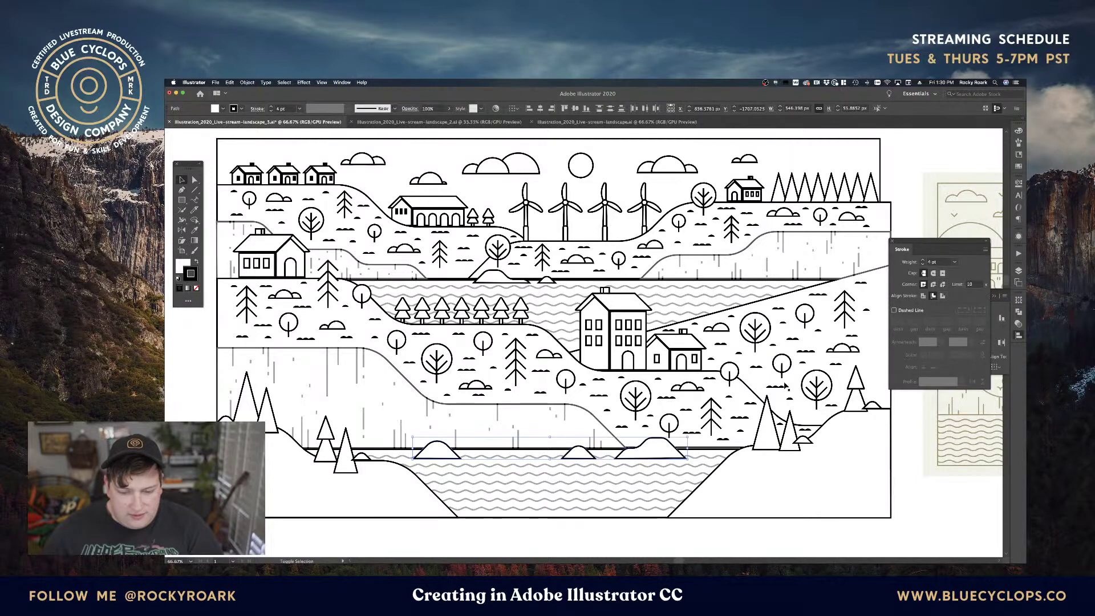
left_click(933, 284)
left_click(717, 533)
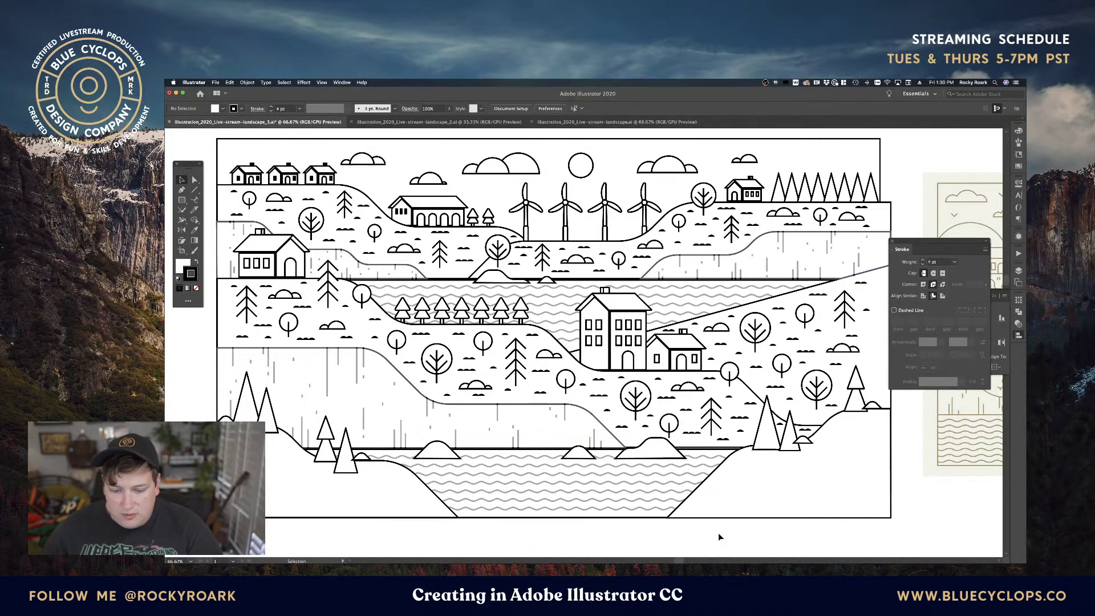
Set round caps and round corner joins on the strokes of all the unlocked artwork, and deselect it.
key("super+a")
scroll(513, 285, "up", 1)
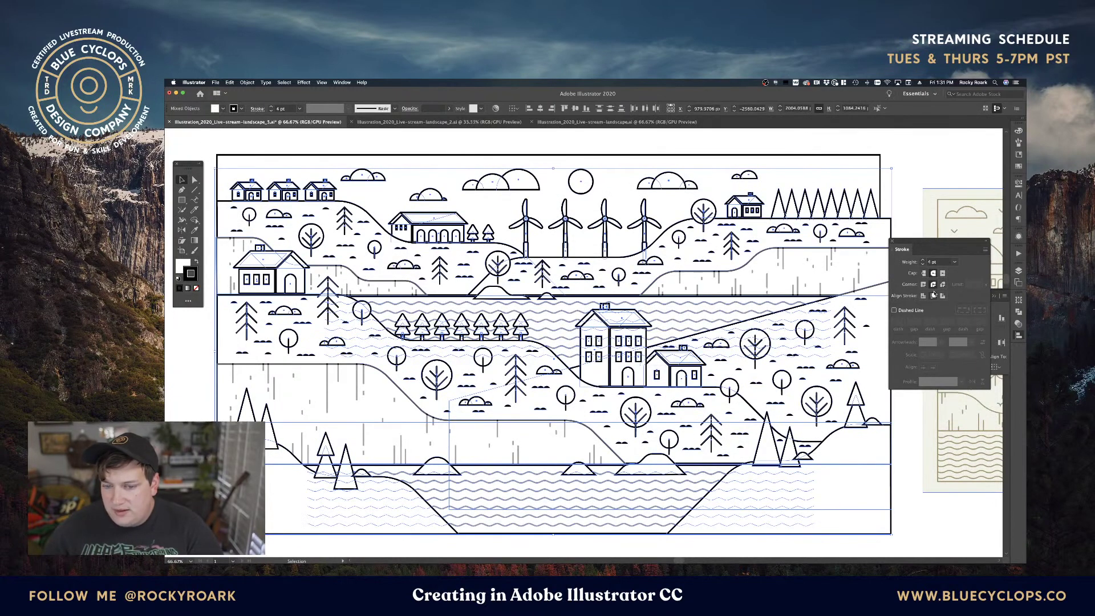
left_click(921, 183)
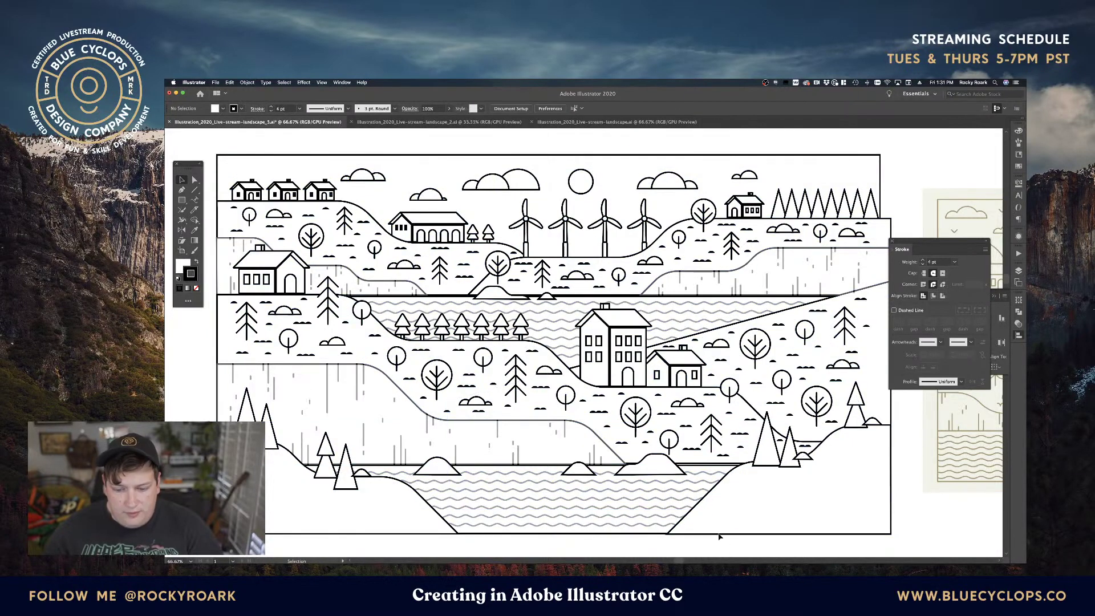
Try aligning the strokes of the two rightmost lower river rocks to the outside, and return them to inside alignment.
left_click(670, 466)
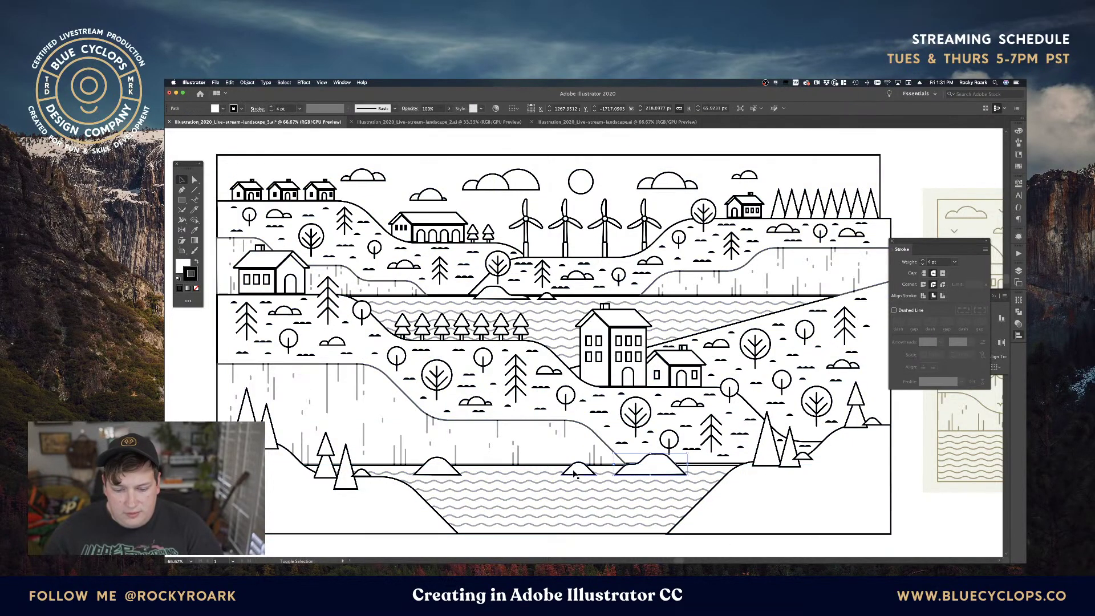
left_click(943, 296)
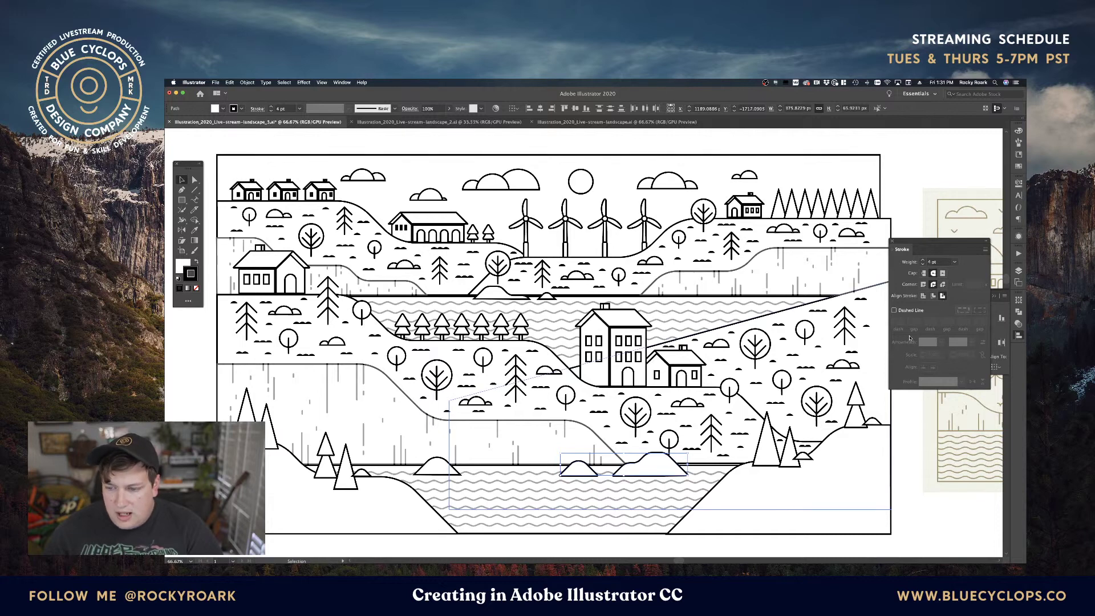
left_click(934, 296)
left_click(919, 443)
Align the strokes of all the unlocked artwork to the center, and deselect it.
left_click_drag(903, 545, 216, 138)
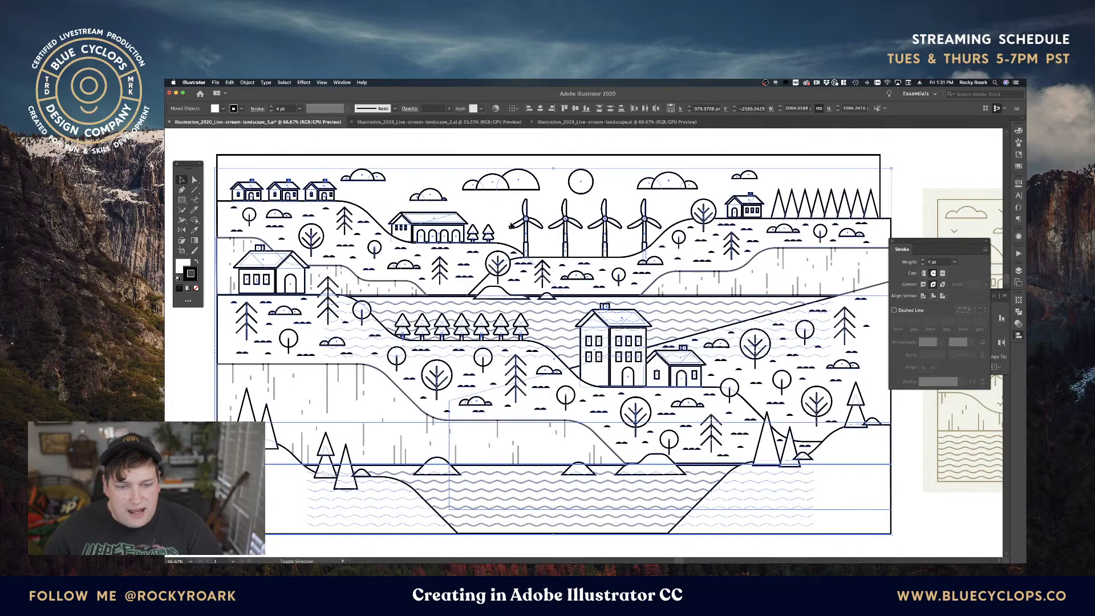
left_click(520, 133)
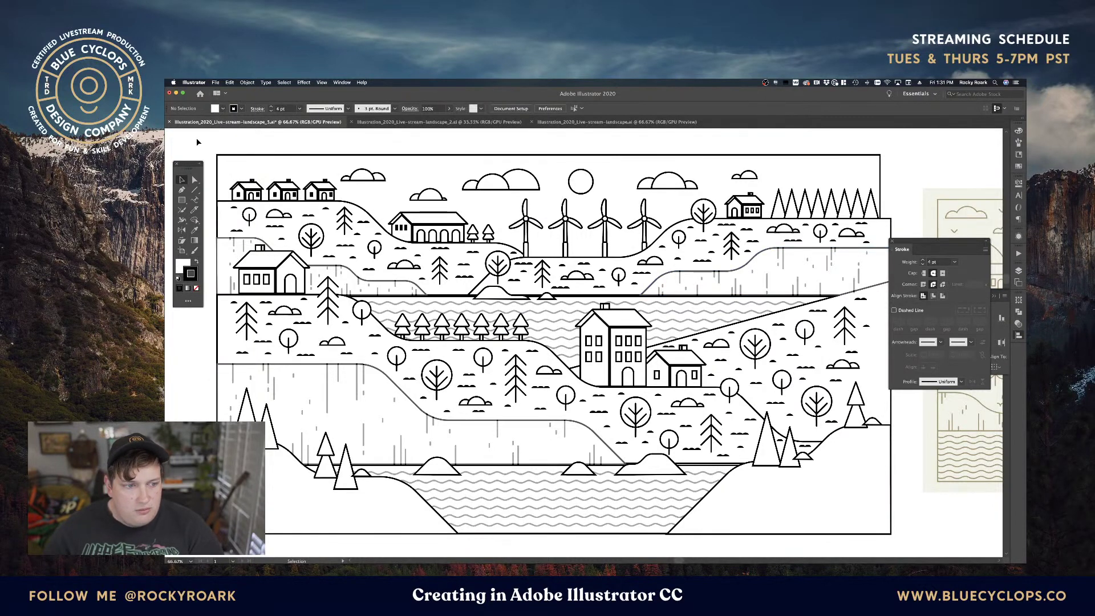
key("super+a")
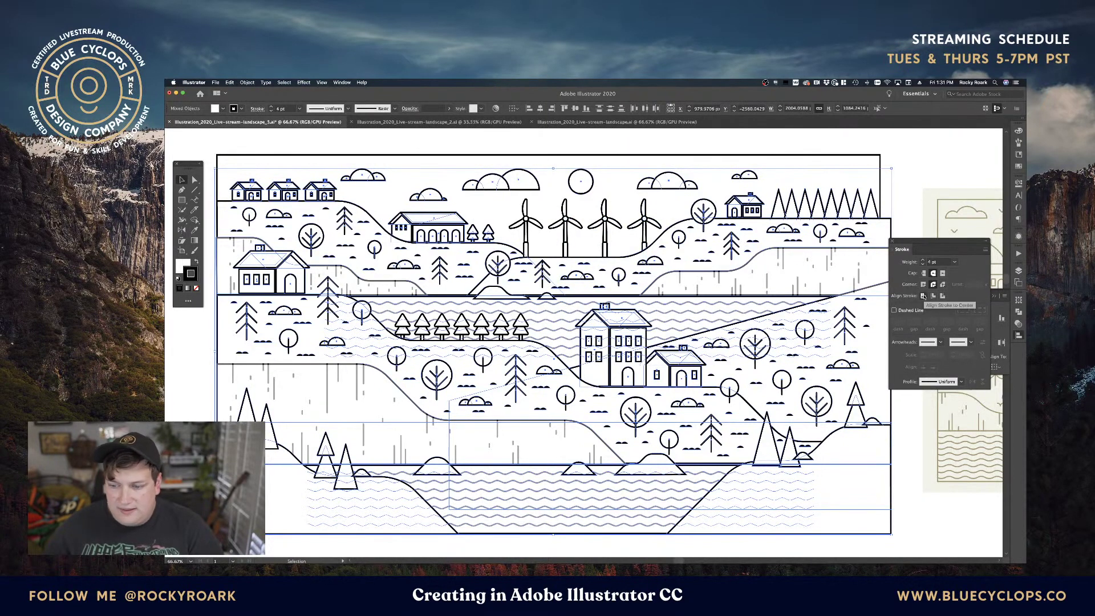
left_click(923, 296)
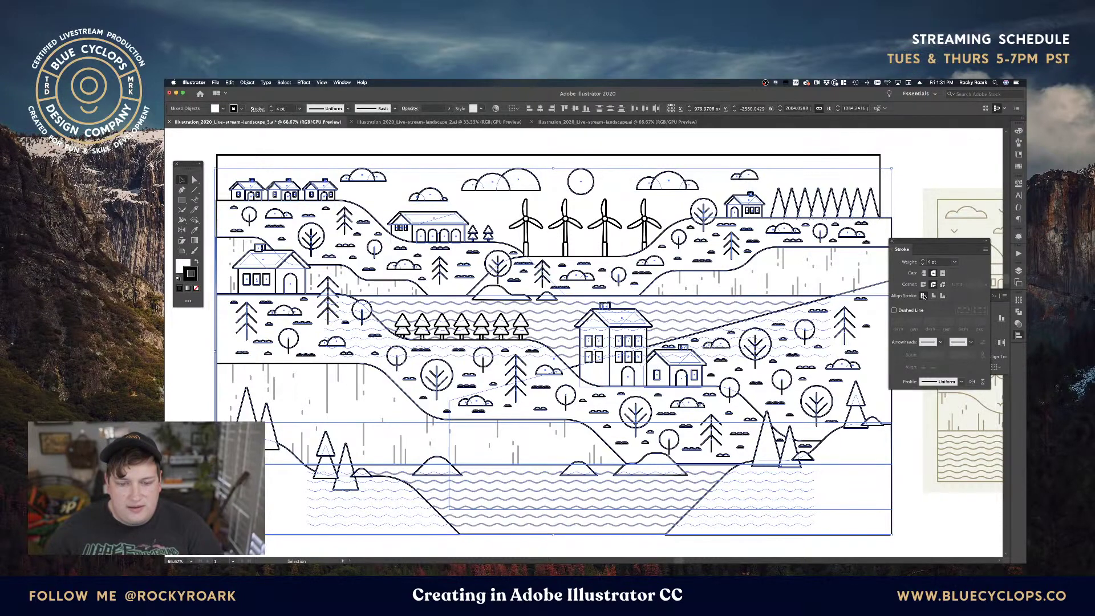
left_click(919, 204)
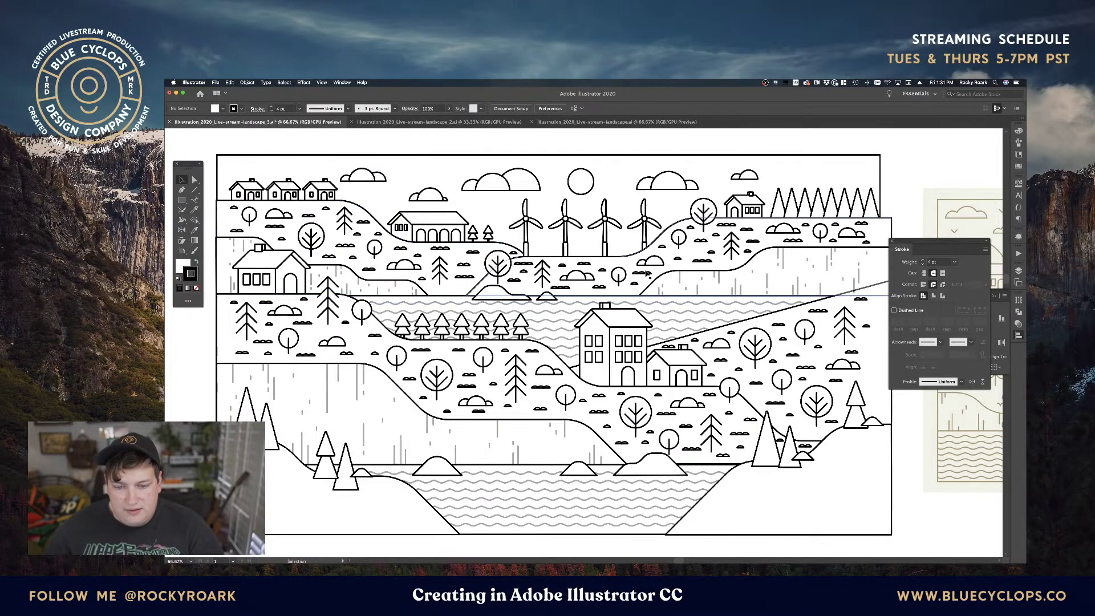
Try aligning the strokes of the small grass marks on the upper right hill to the outside.
left_click(647, 276)
left_click(647, 277)
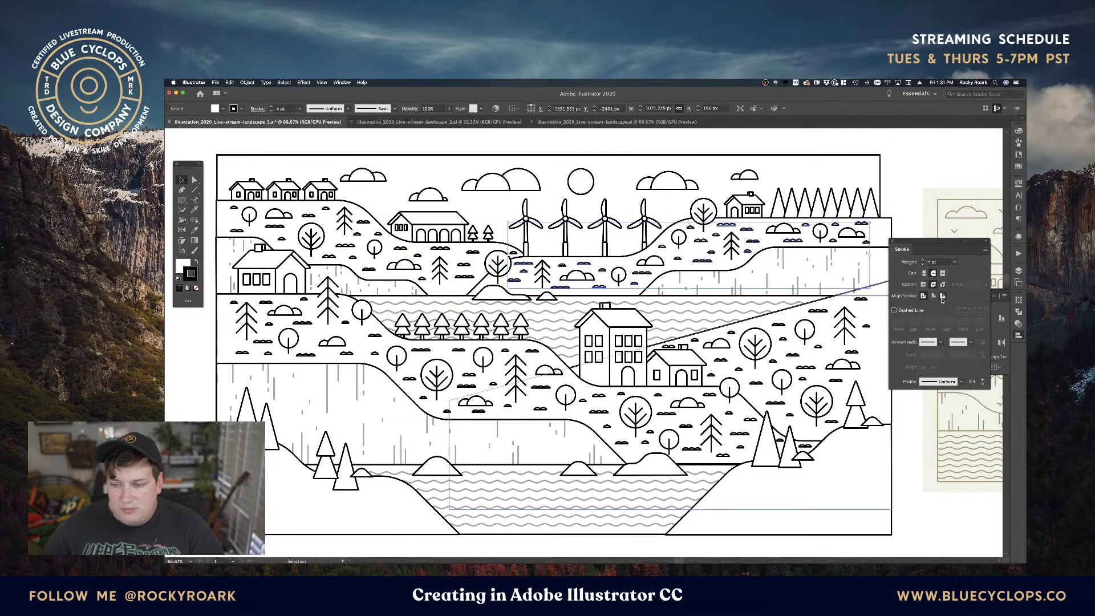
left_click(893, 202)
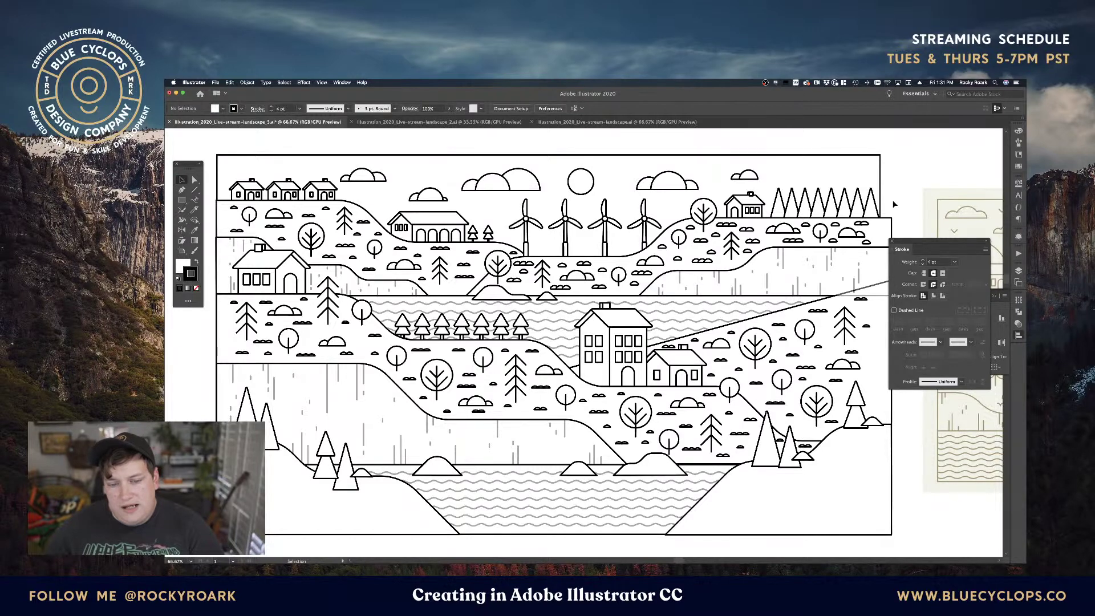
Delete the groups of small grass marks from the upper right hill, the upper left hill and the lower hills.
left_click(697, 264)
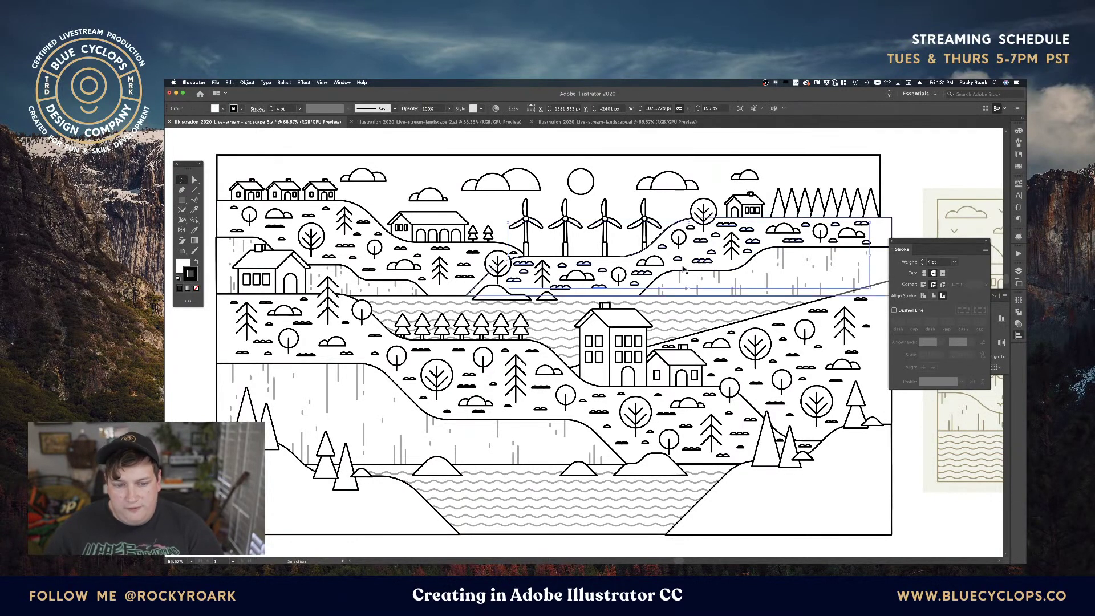
key("Delete")
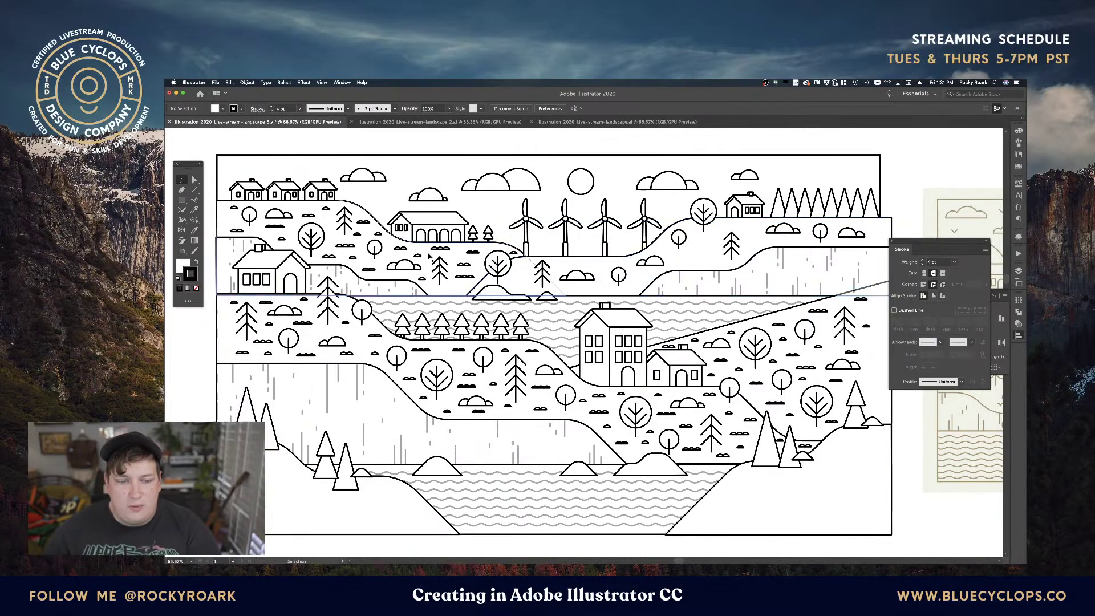
left_click(456, 252)
key("Delete")
left_click(418, 355)
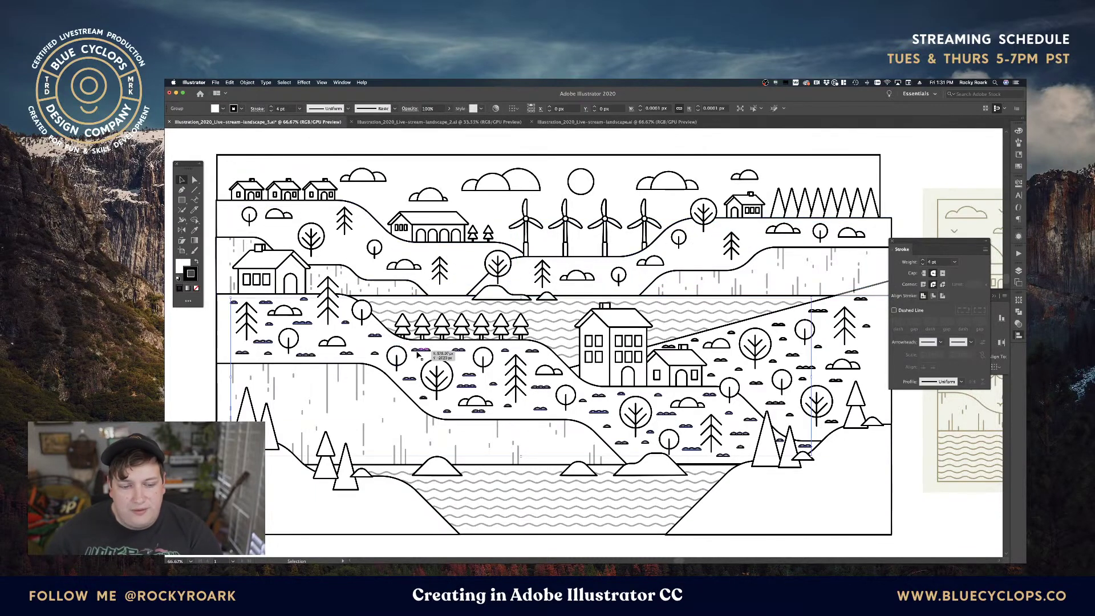
key("Delete")
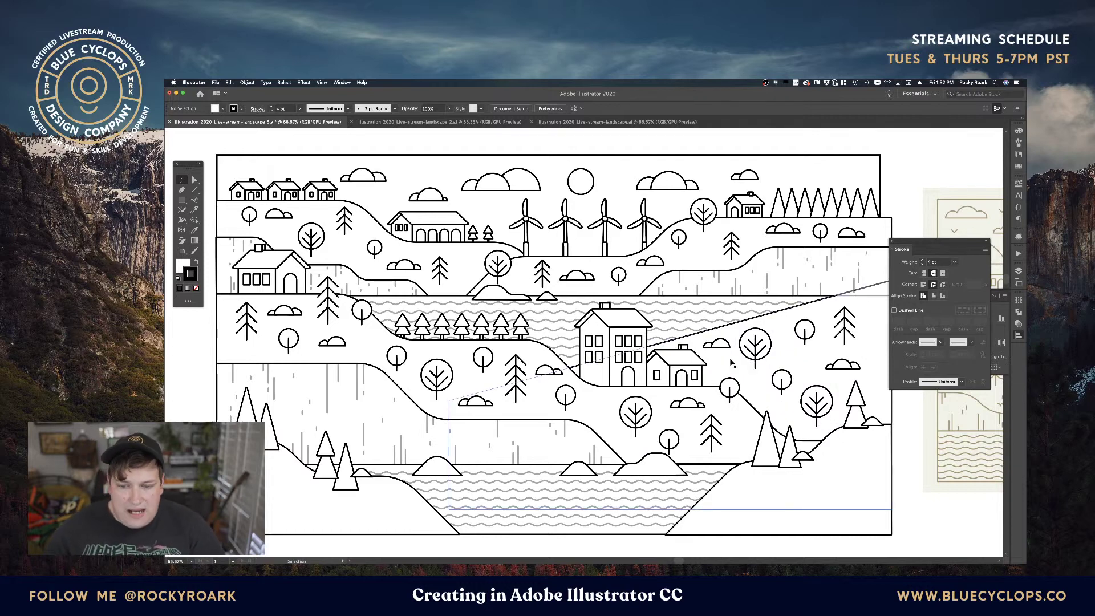
Unite the overlapping shapes of each bush on the upper hills into a single outline with Pathfinder.
key("space")
left_click_drag(604, 338, 629, 339)
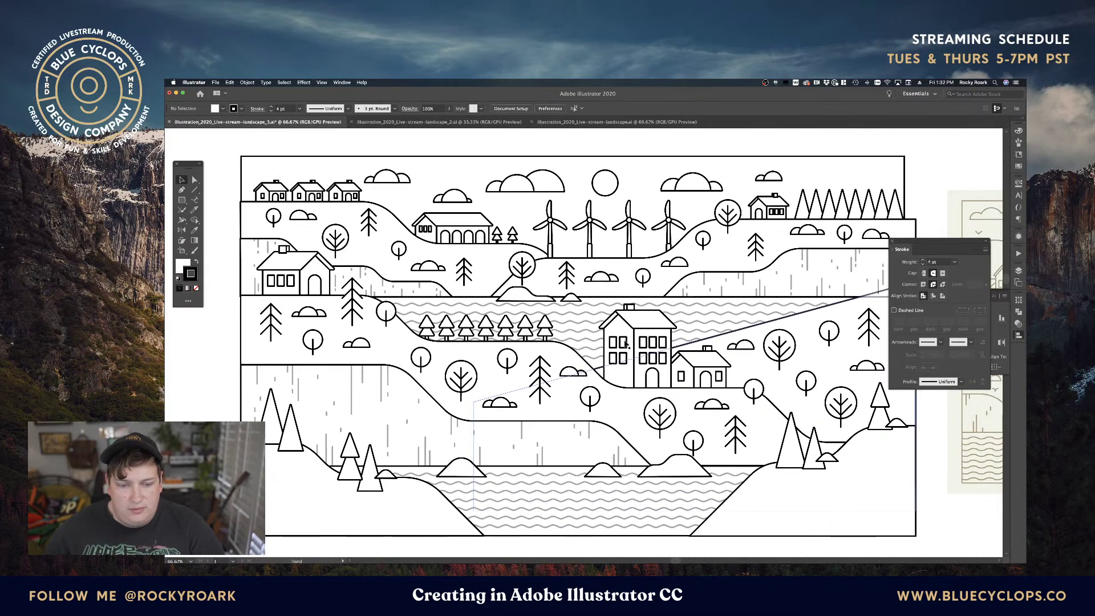
left_click(428, 265)
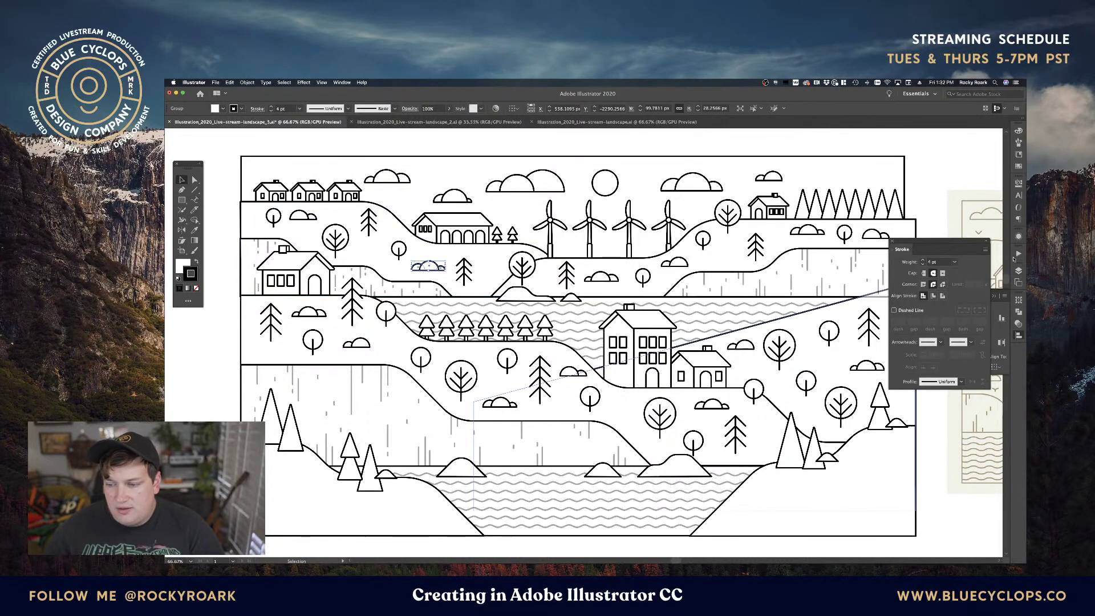
left_click(1019, 311)
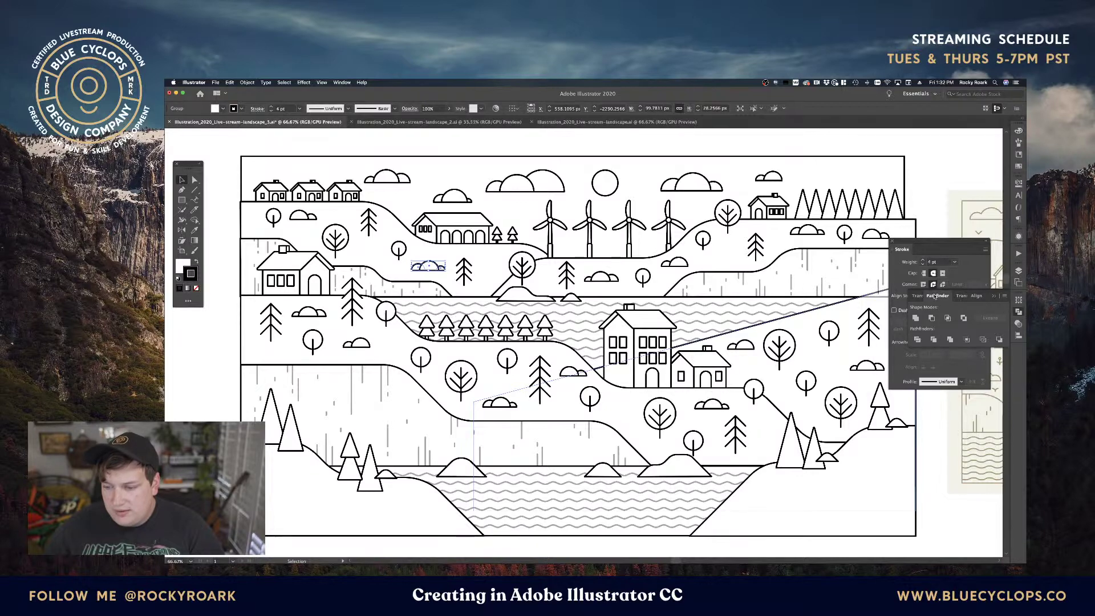
mouse_move(935, 296)
left_mouse_down()
mouse_move(717, 273)
mouse_move(625, 299)
mouse_move(874, 160)
left_mouse_up()
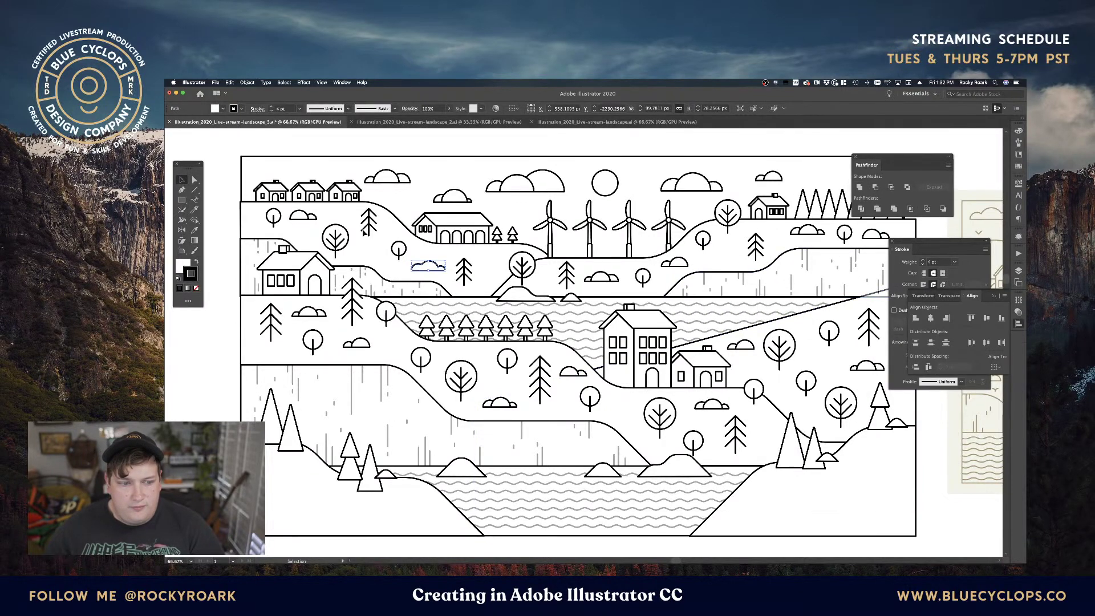
left_click(302, 215)
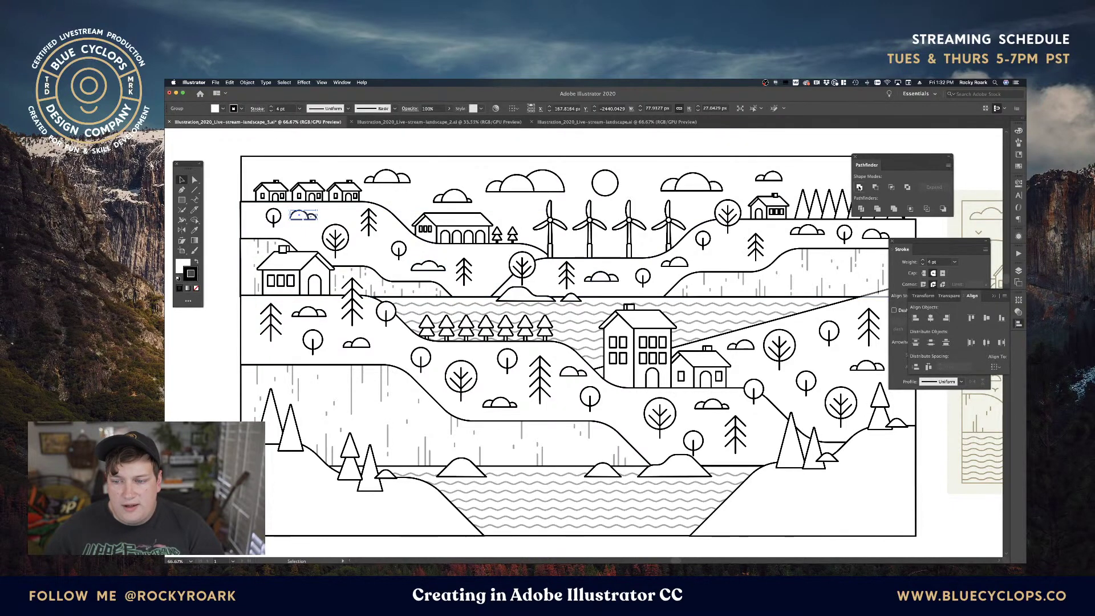
left_click(601, 276)
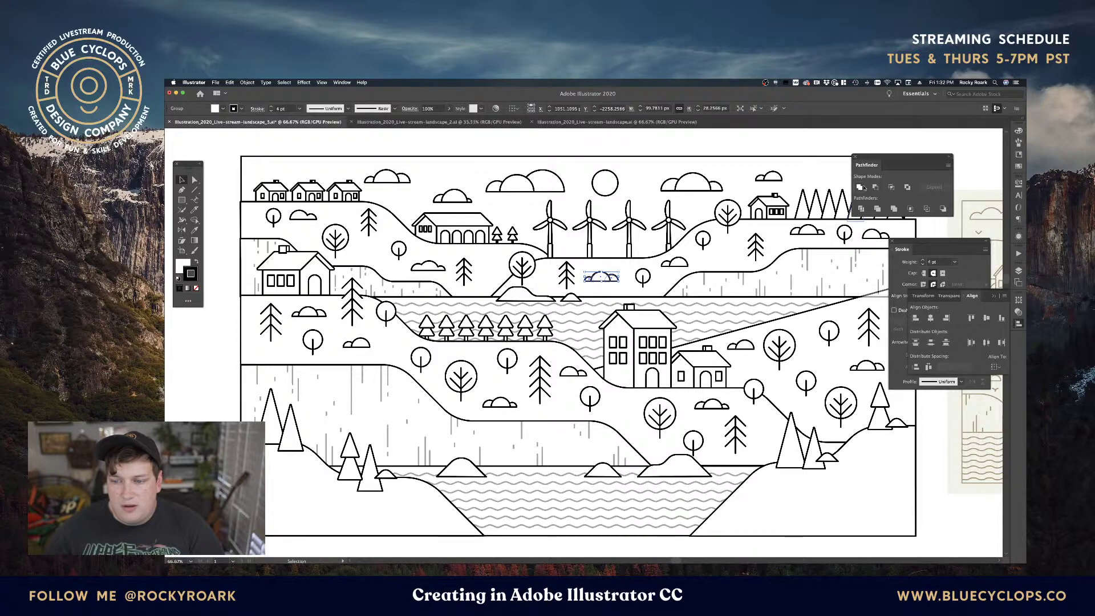
left_click(675, 261)
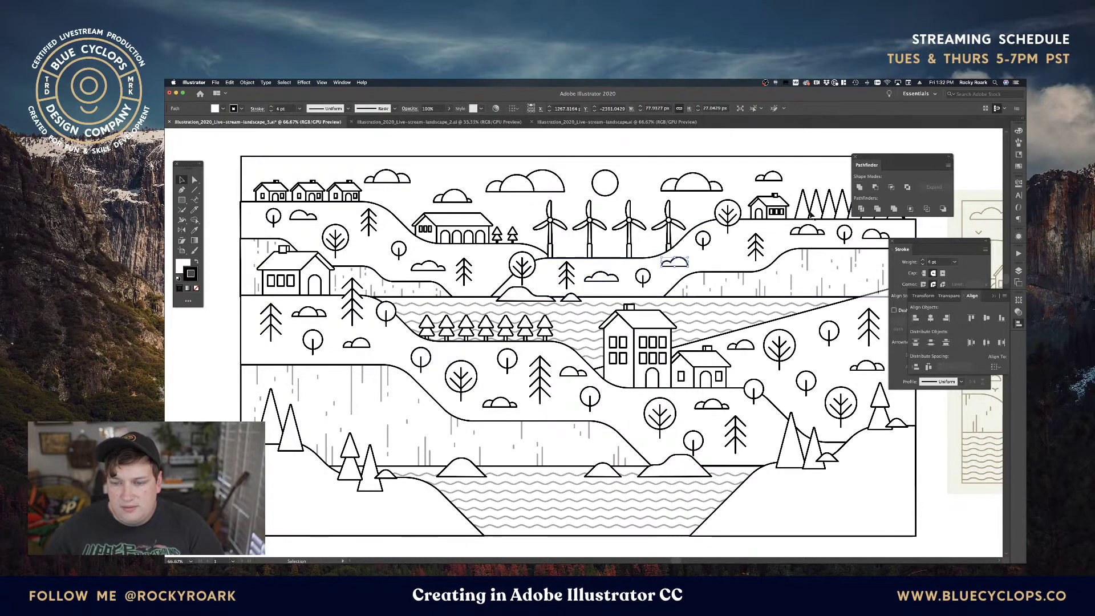
left_click(876, 234)
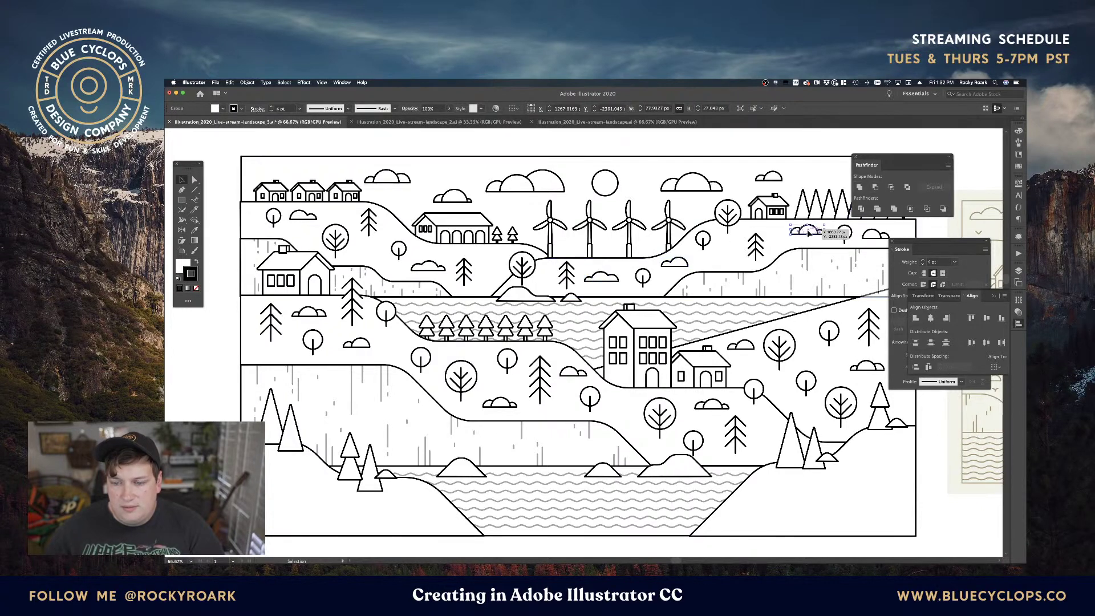
left_click(861, 188)
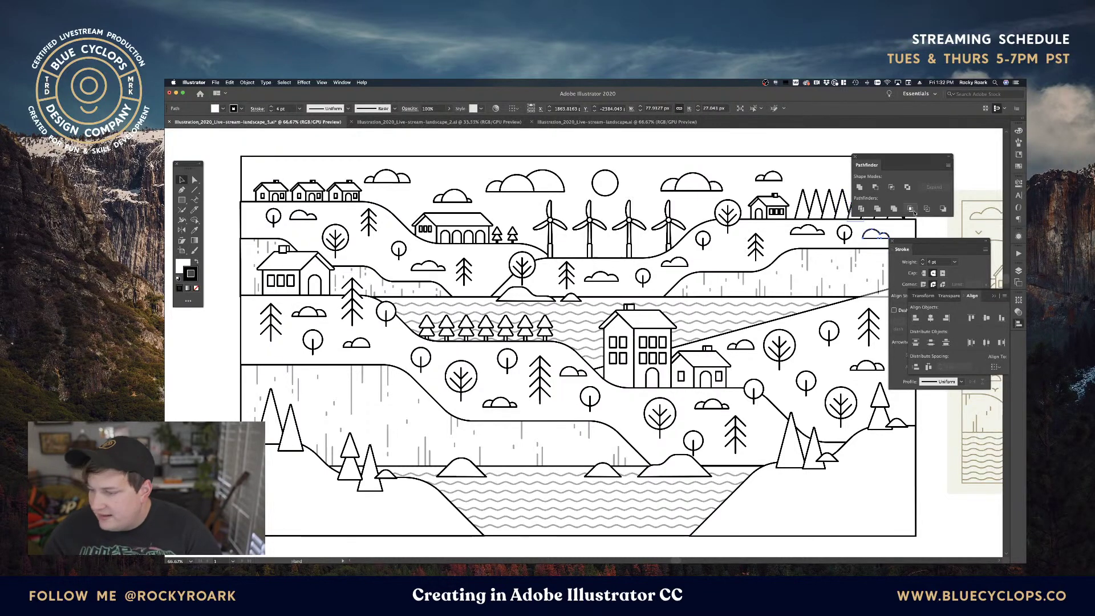
Draw a square about 95 px wide in the blank area above the artwork and duplicate it into an evenly spaced row of three.
left_click_drag(671, 150, 674, 345)
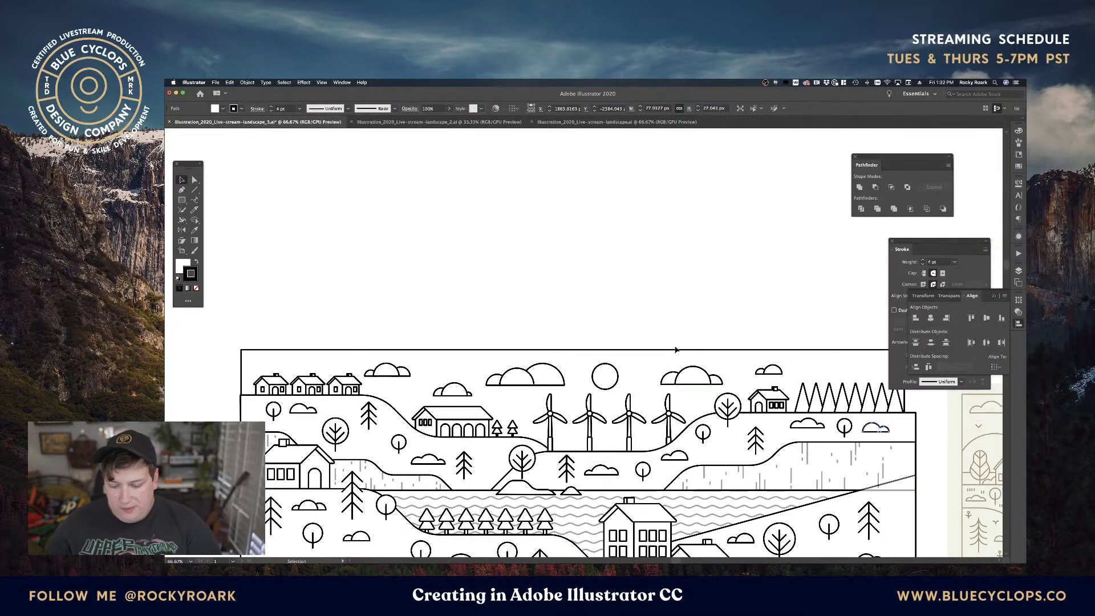
key("super+equal")
key("super+equal")
left_click_drag(463, 210, 802, 458)
left_click_drag(657, 294, 680, 397)
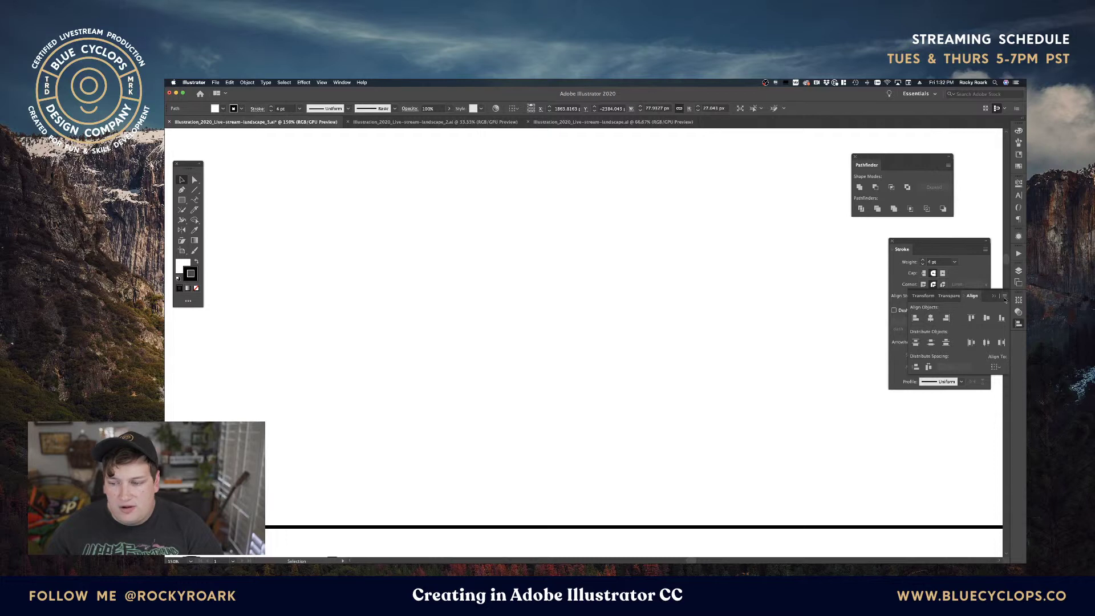
left_click(993, 296)
left_click(181, 200)
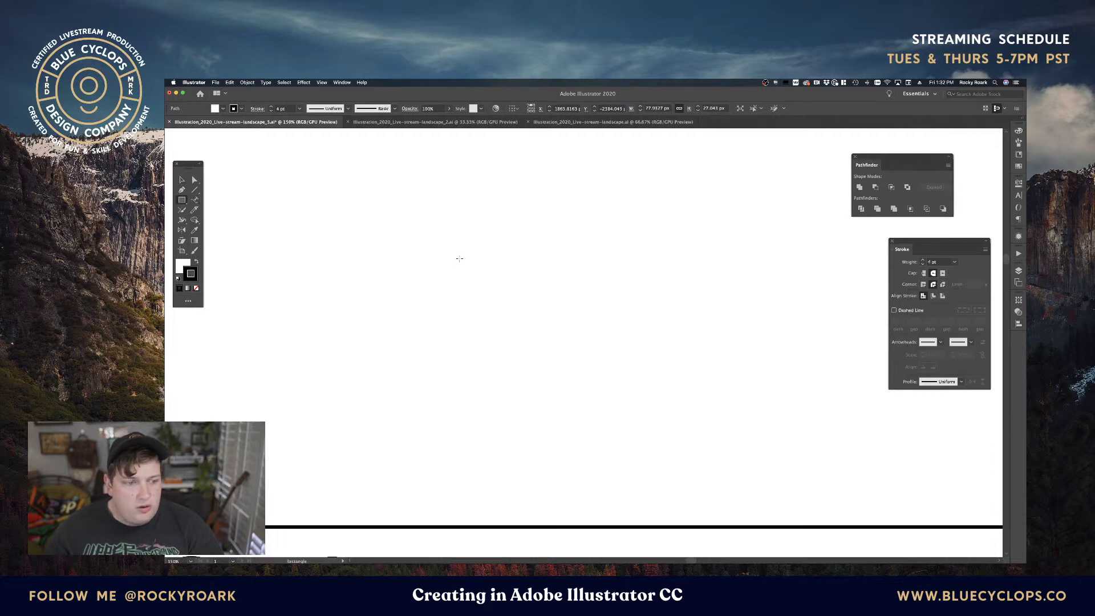
left_click_drag(451, 257, 584, 277)
key("v")
left_click(576, 301)
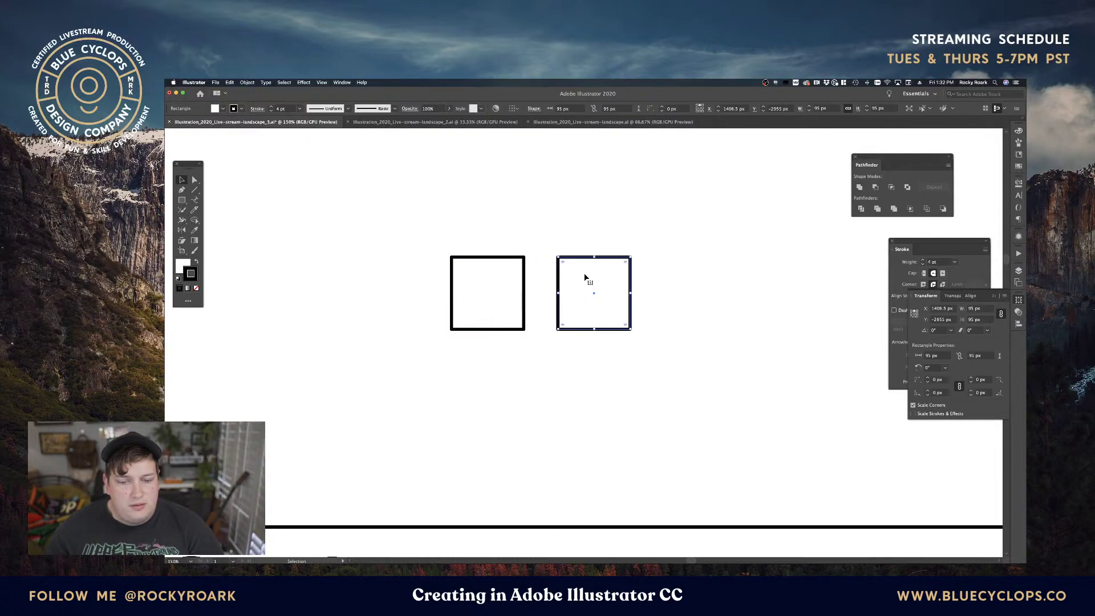
key("super+d")
left_click(295, 193)
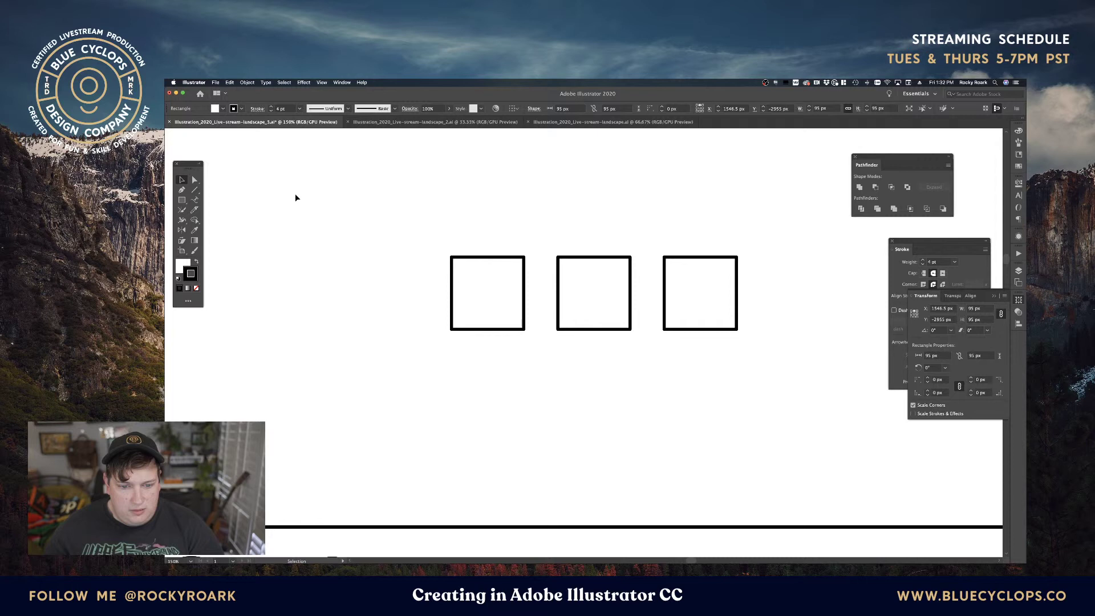
Draw a circle about 68 px wide centred on the first square's left edge, and move both shapes away from the other squares.
left_click(182, 199)
left_click_drag(183, 198, 228, 218)
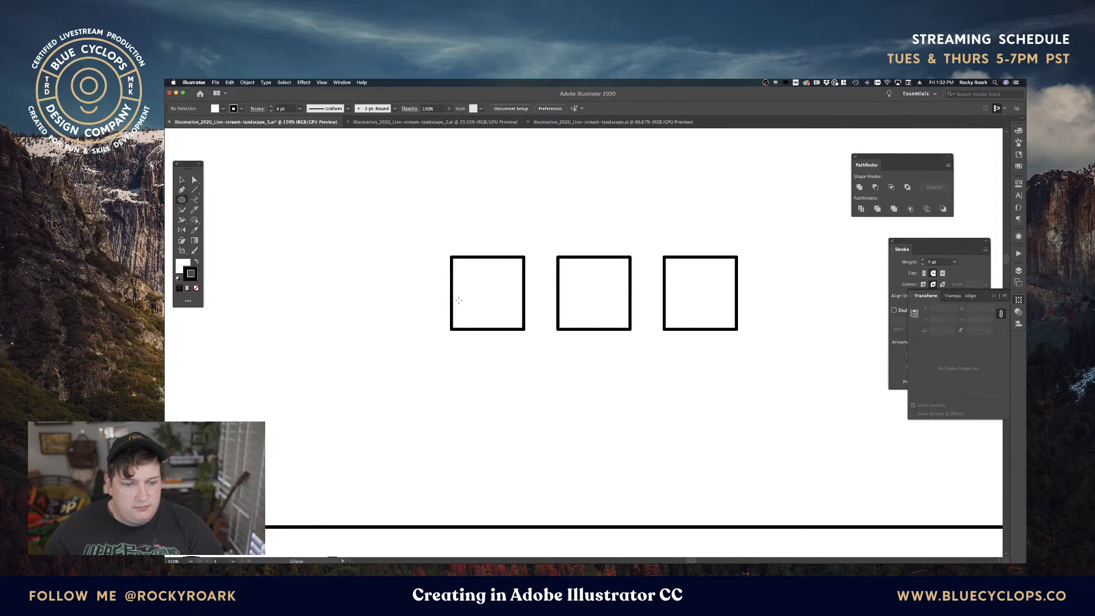
left_click_drag(451, 292, 477, 296)
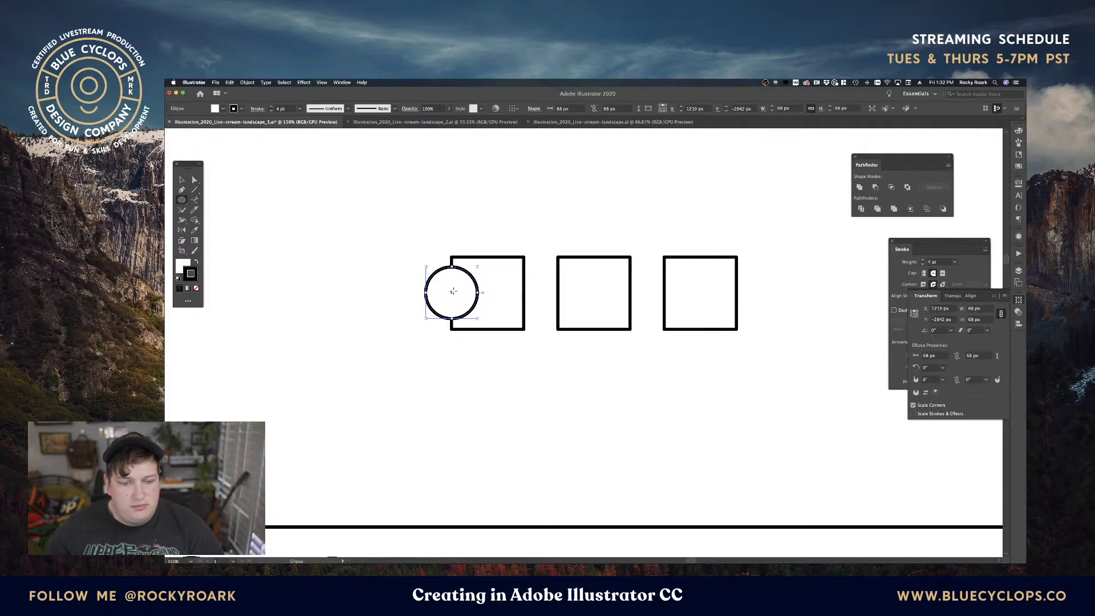
key("v")
left_click_drag(425, 227, 458, 310)
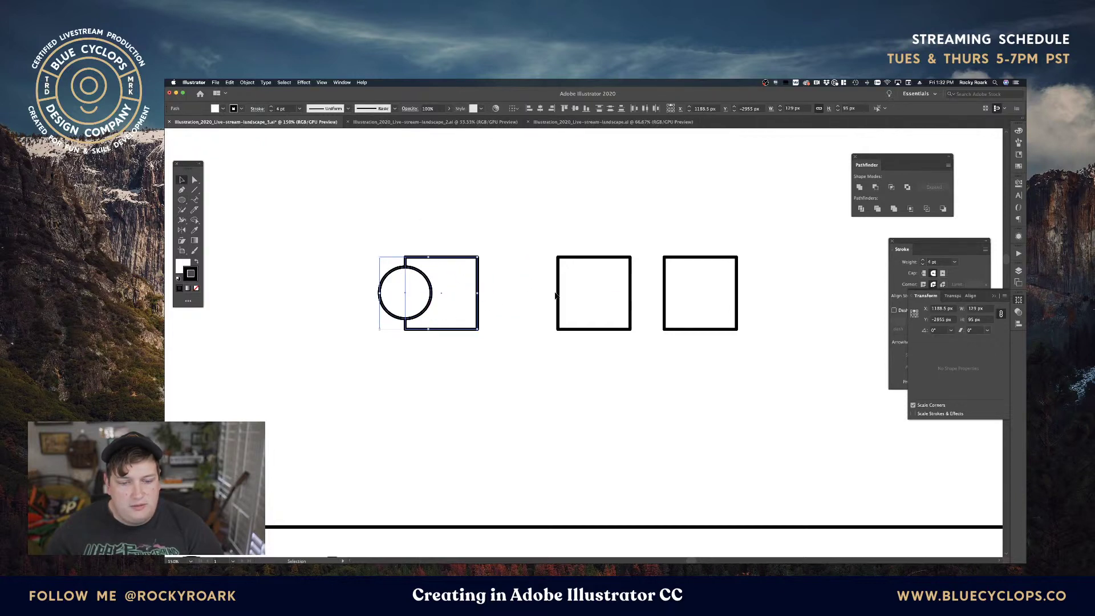
Copy the circle onto the left edge of each remaining square and space the three circle-and-square pairs evenly in a row.
left_click_drag(692, 284, 757, 290)
left_click(600, 242)
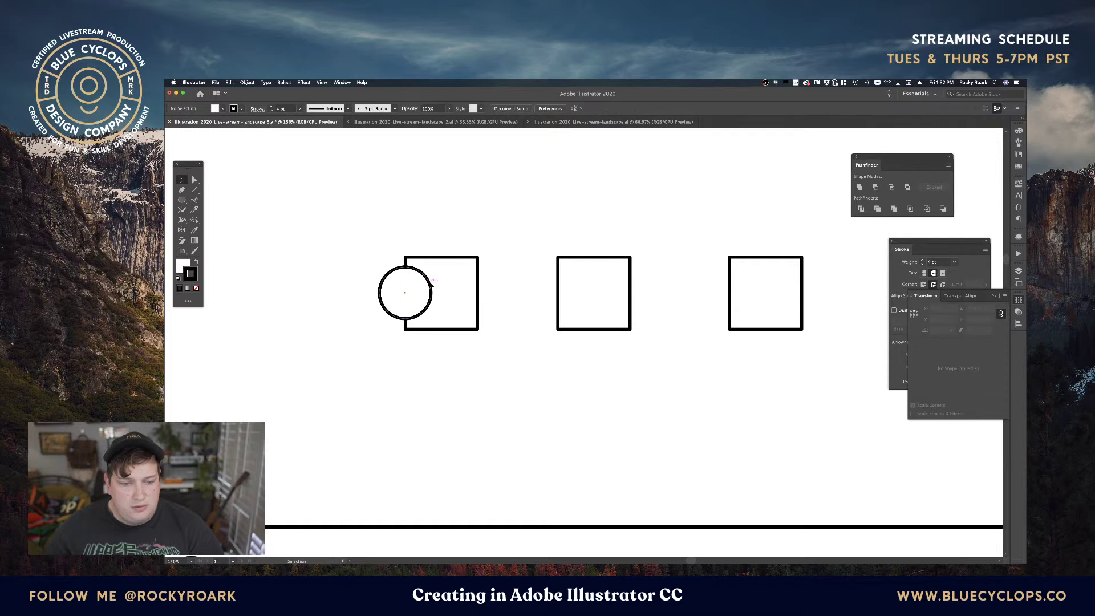
left_click_drag(429, 285, 716, 292)
left_click(749, 293, "shift")
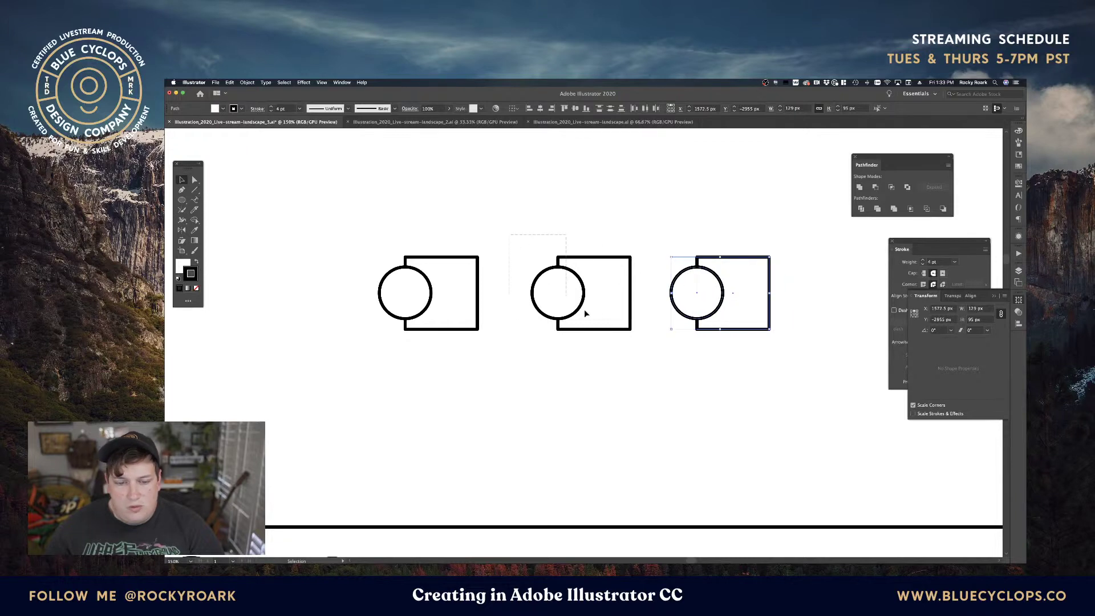
left_click_drag(754, 356, 754, 356)
left_click_drag(722, 315, 703, 315)
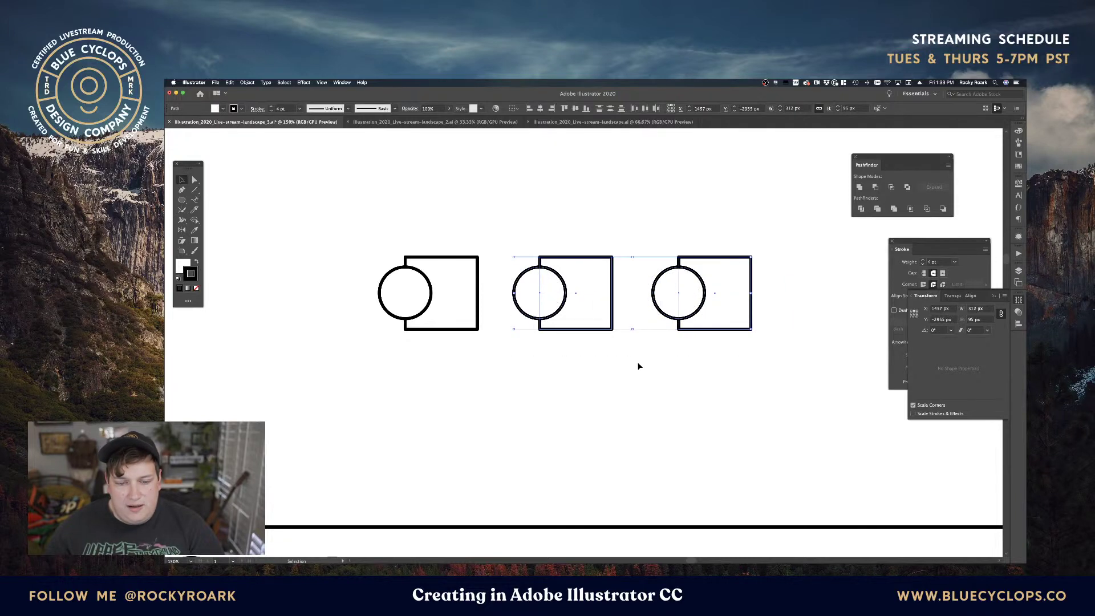
left_click(638, 362)
left_click_drag(391, 198, 770, 374)
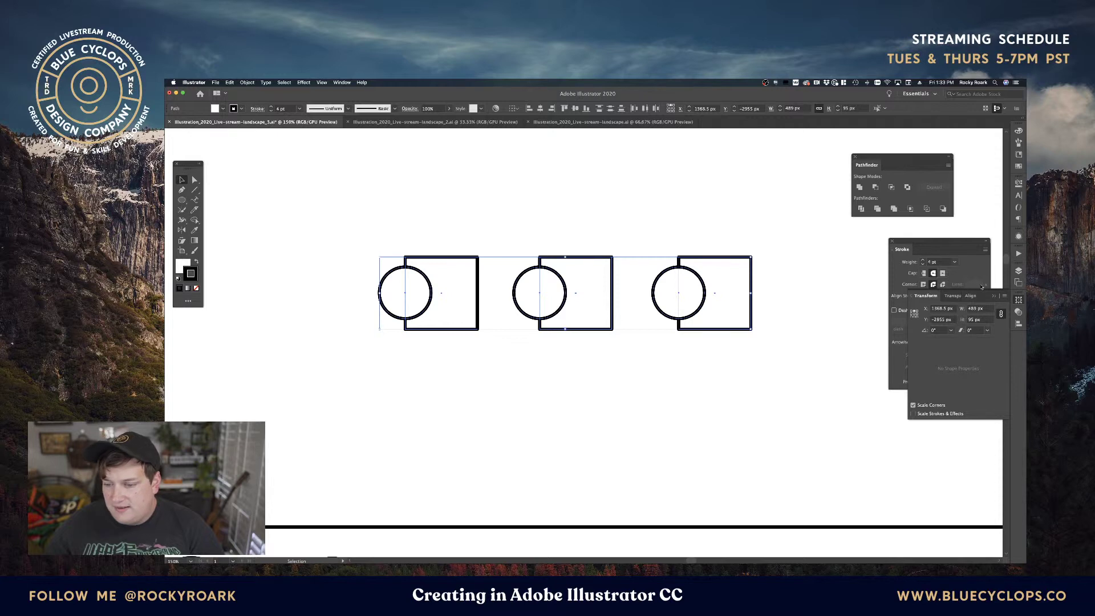
Align the middle circle-and-square pair's stroke to the inside and increase its weight to 16 pt.
mouse_move(930, 251)
left_mouse_down()
mouse_move(885, 254)
mouse_move(813, 233)
mouse_move(839, 237)
left_mouse_up()
left_click(417, 214)
left_click(468, 330)
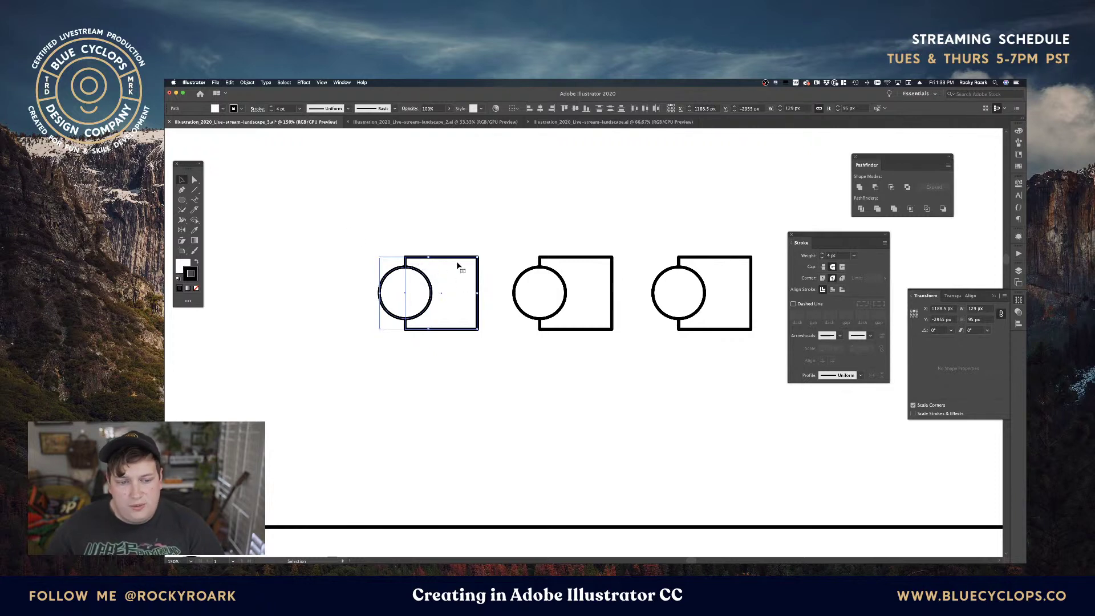
left_click_drag(545, 225, 583, 338)
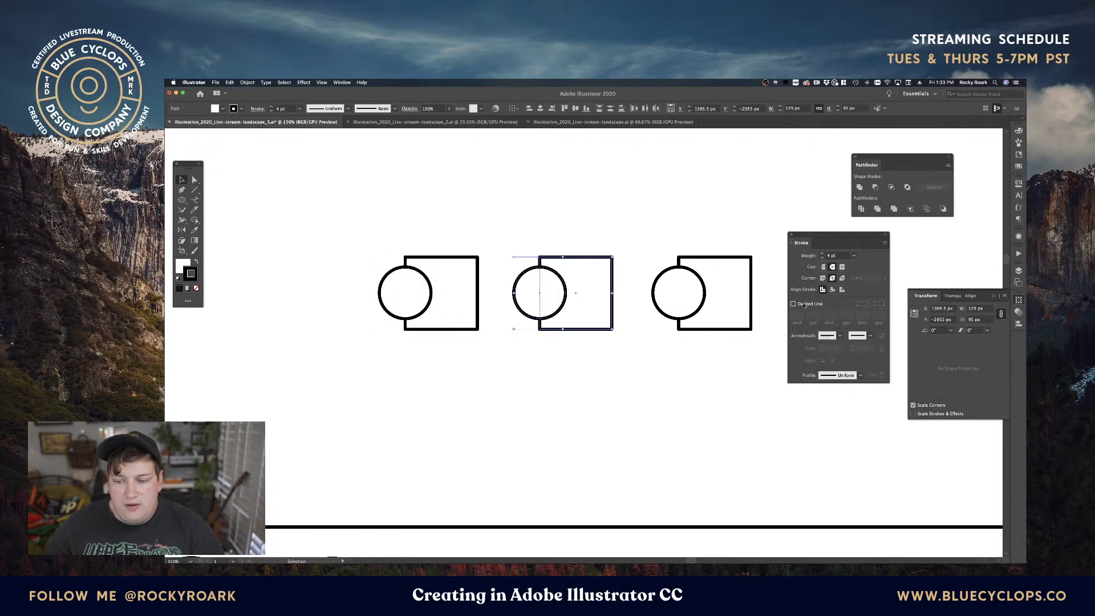
left_click(832, 290)
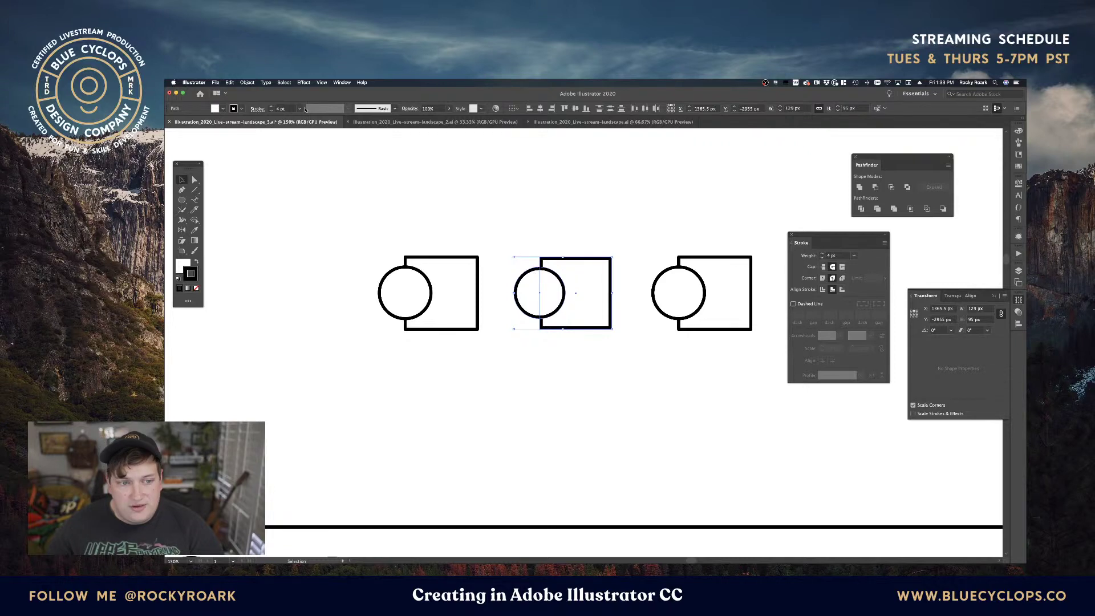
left_click(272, 107)
left_click(272, 107)
left_click(272, 107)
left_click(272, 107)
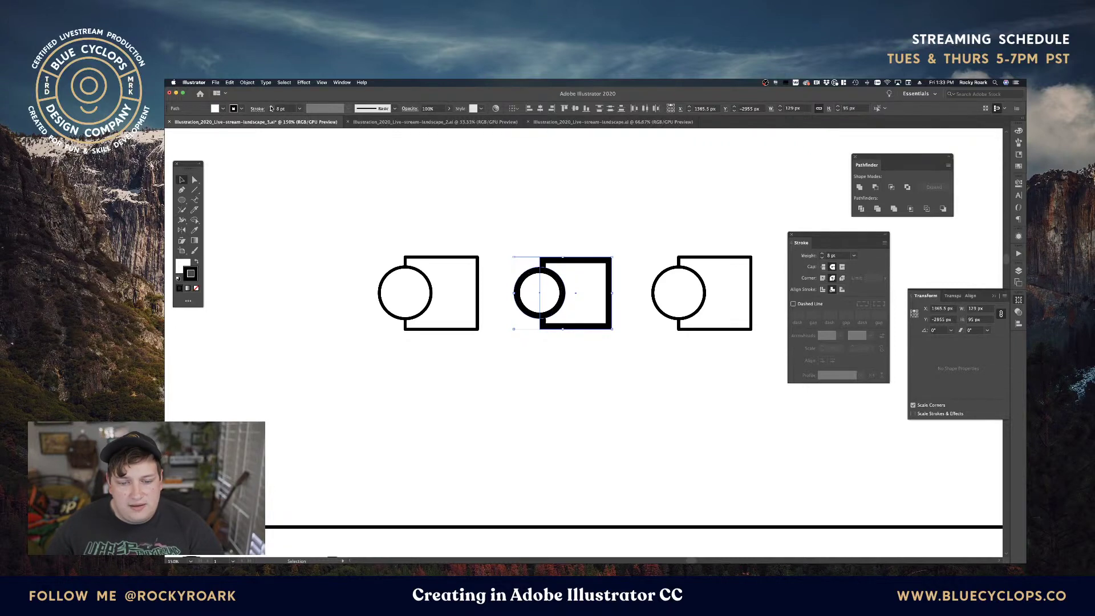
left_click(271, 107)
left_click(271, 107)
left_click(272, 108)
left_click(272, 107)
left_click(272, 107)
left_click(271, 107)
left_click(272, 107)
left_click(271, 108)
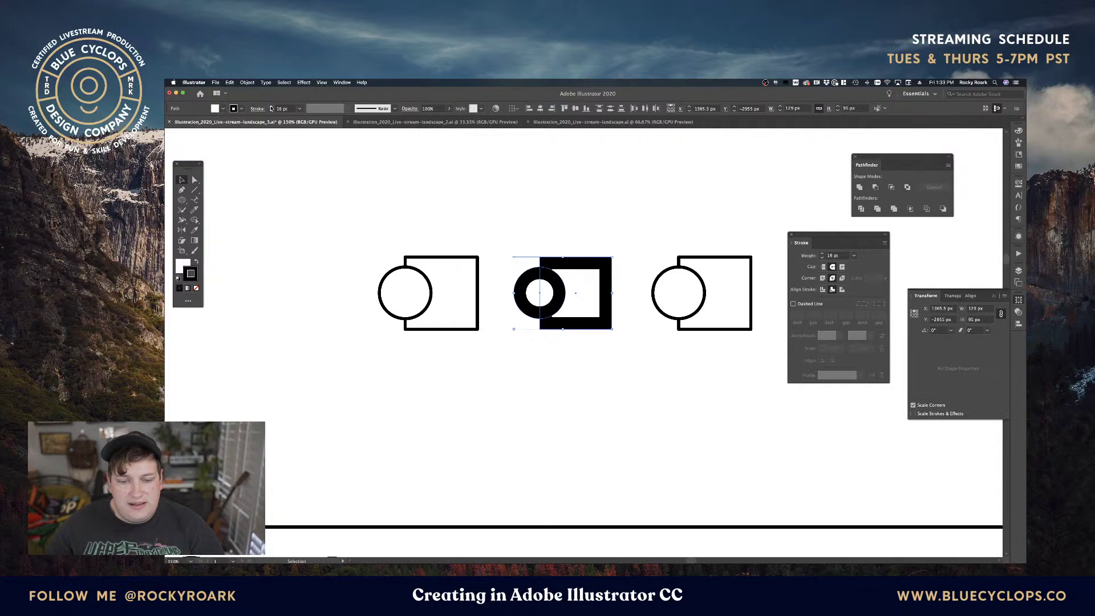
left_click(271, 107)
Increase the stroke weight of the first circle-and-square pair to 14 pt, keeping its stroke centred on the path.
left_click_drag(363, 253, 482, 357)
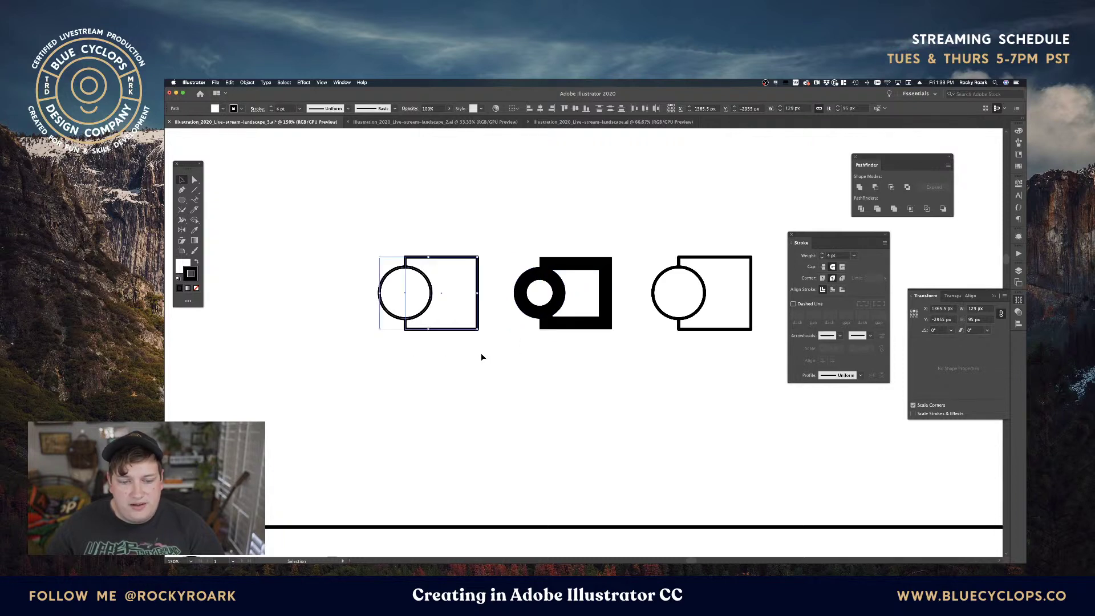
left_click(271, 107)
left_click(271, 107)
left_click(272, 107)
left_click(271, 107)
left_click(271, 108)
left_click(271, 107)
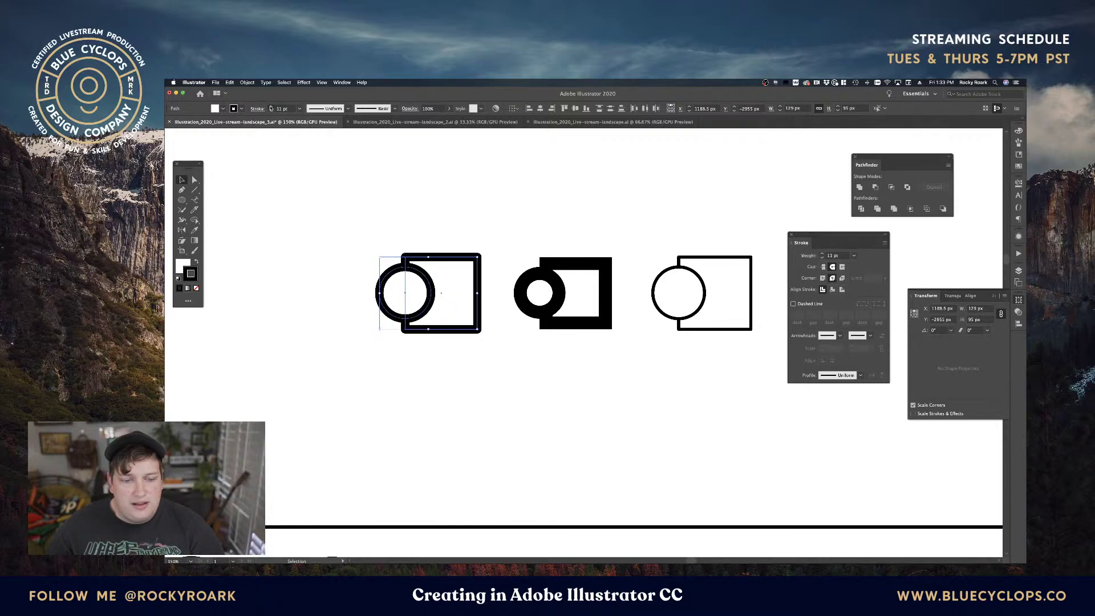
left_click(272, 107)
left_click(272, 107)
key("z")
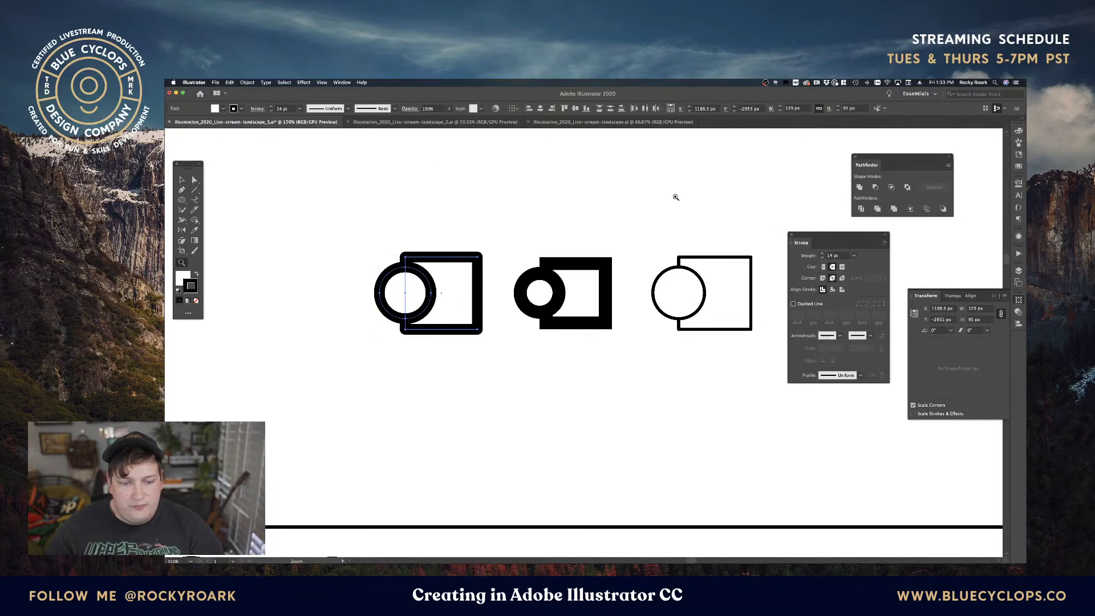
key("v")
Align the third pair's stroke to the outside, try weights of 20 pt and 30 pt, and settle on 10 pt.
left_click_drag(694, 281, 735, 343)
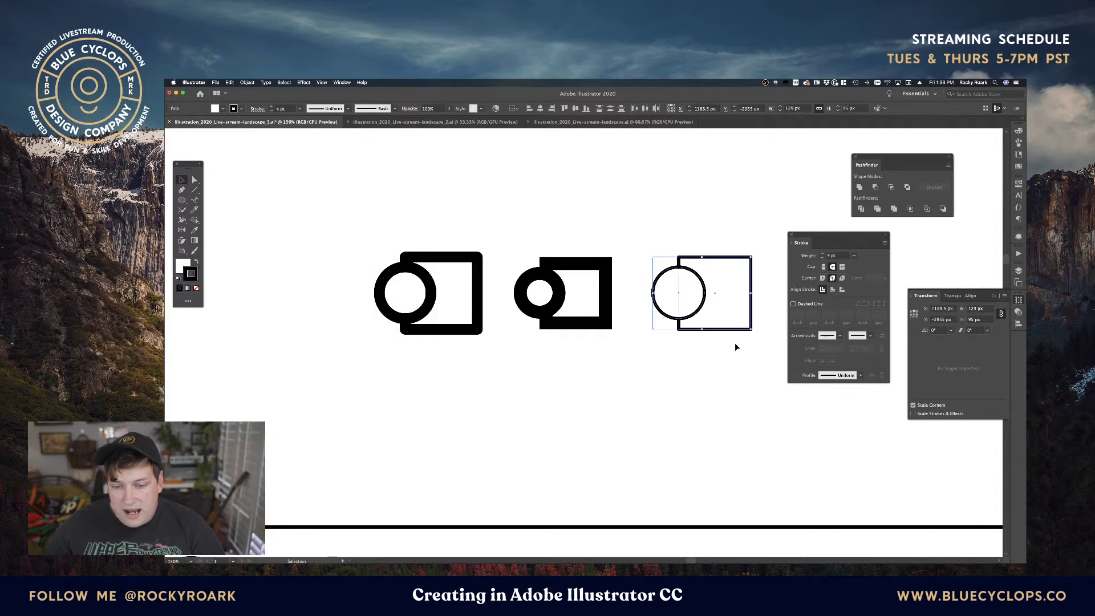
left_click(843, 290)
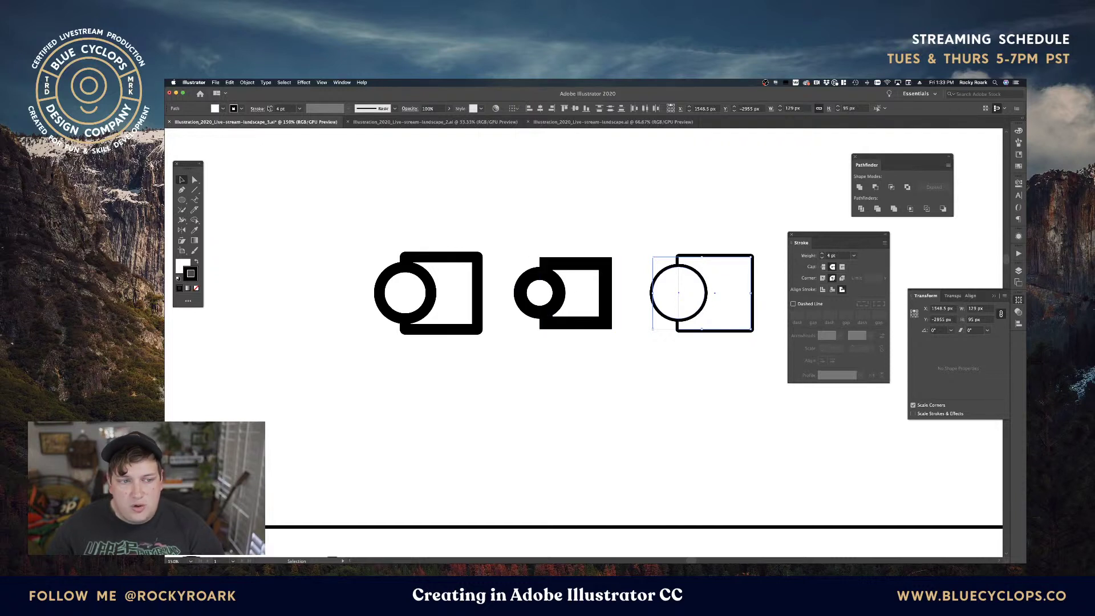
type("20")
key("Return")
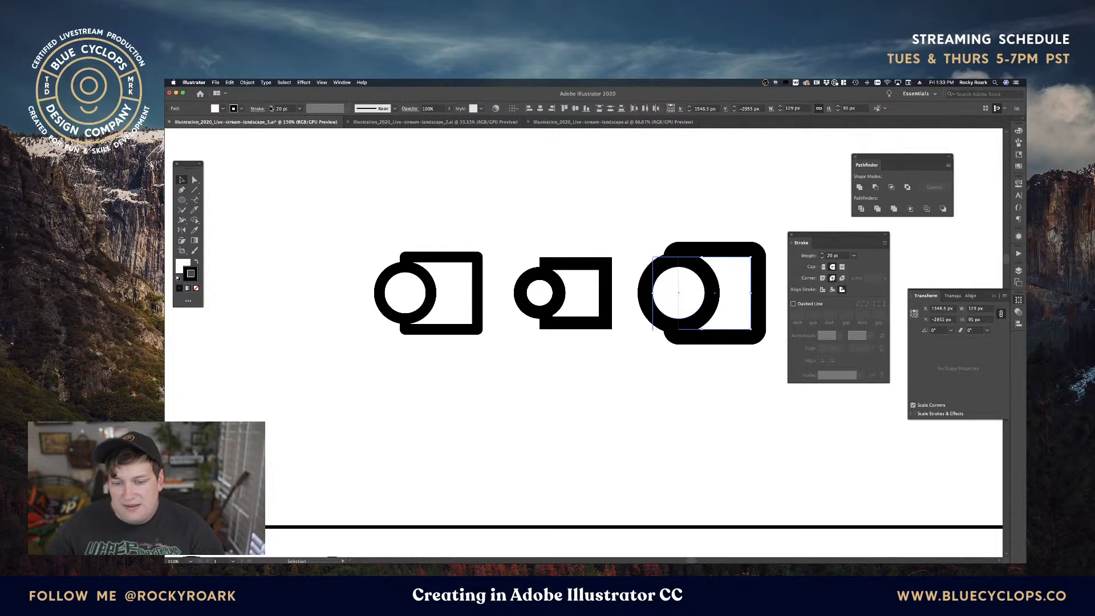
left_click(271, 107, "shift")
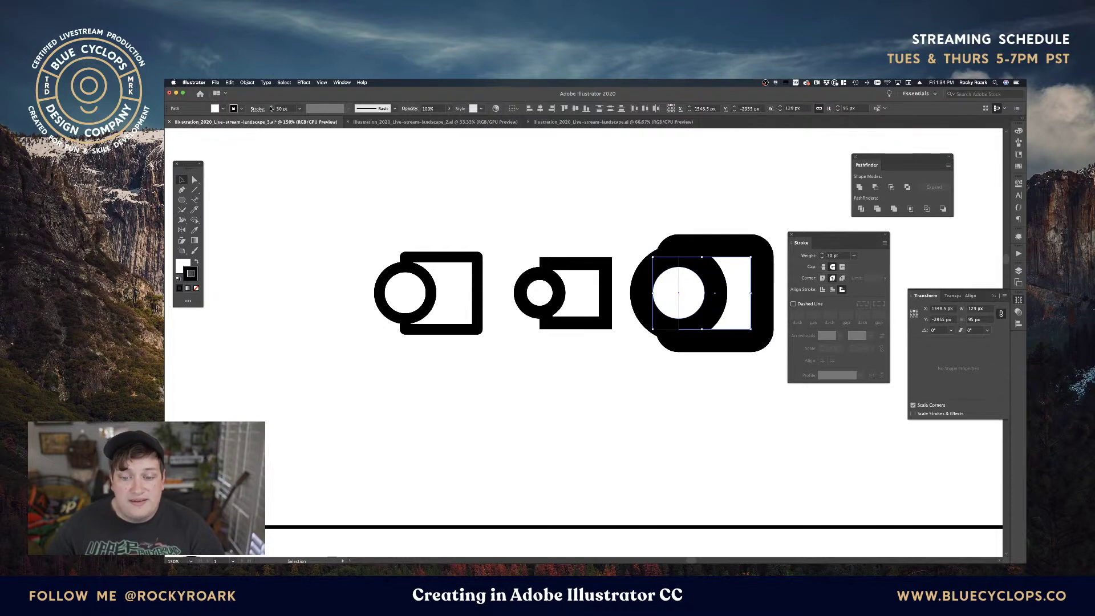
left_click(271, 110, "shift")
left_click(271, 110, "shift")
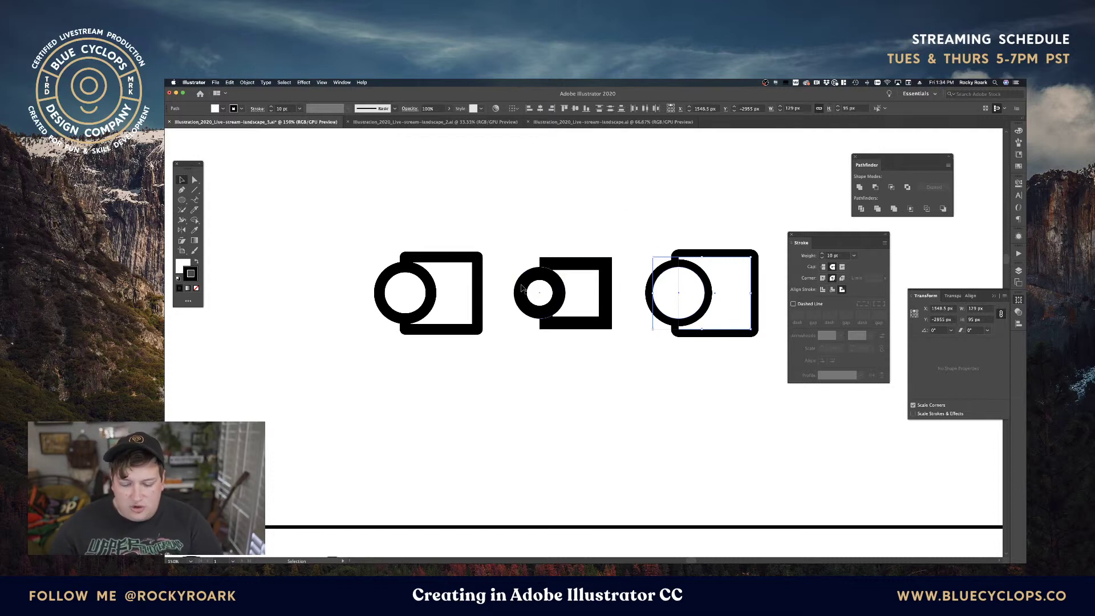
left_click(490, 228)
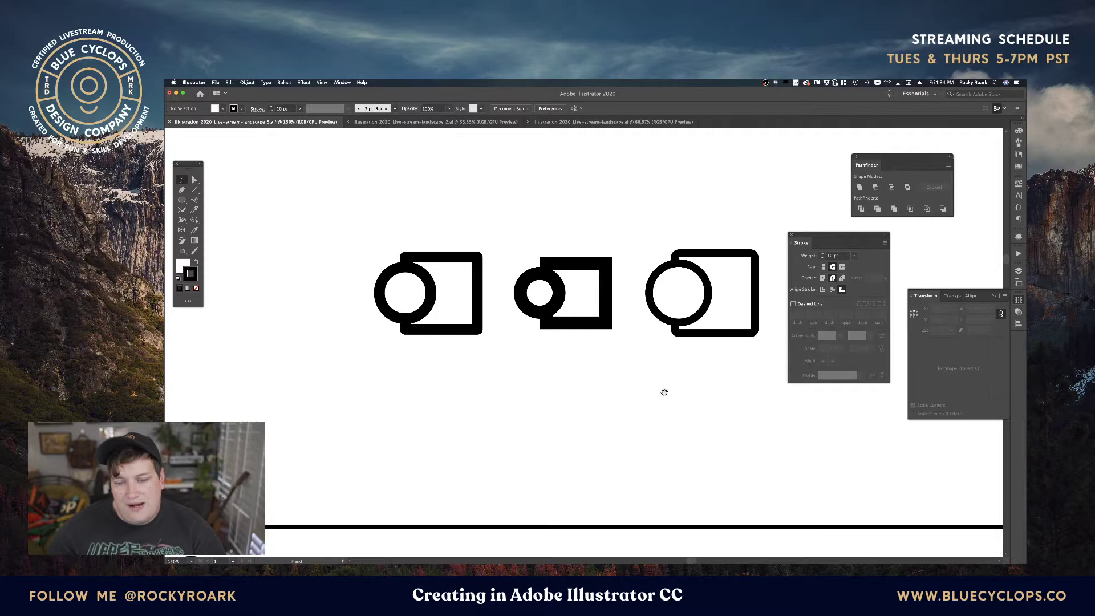
Unite the shapes of each of the three bushes on the left part of the line-art landscape's middle hill with Pathfinder.
left_click_drag(662, 391, 635, 298)
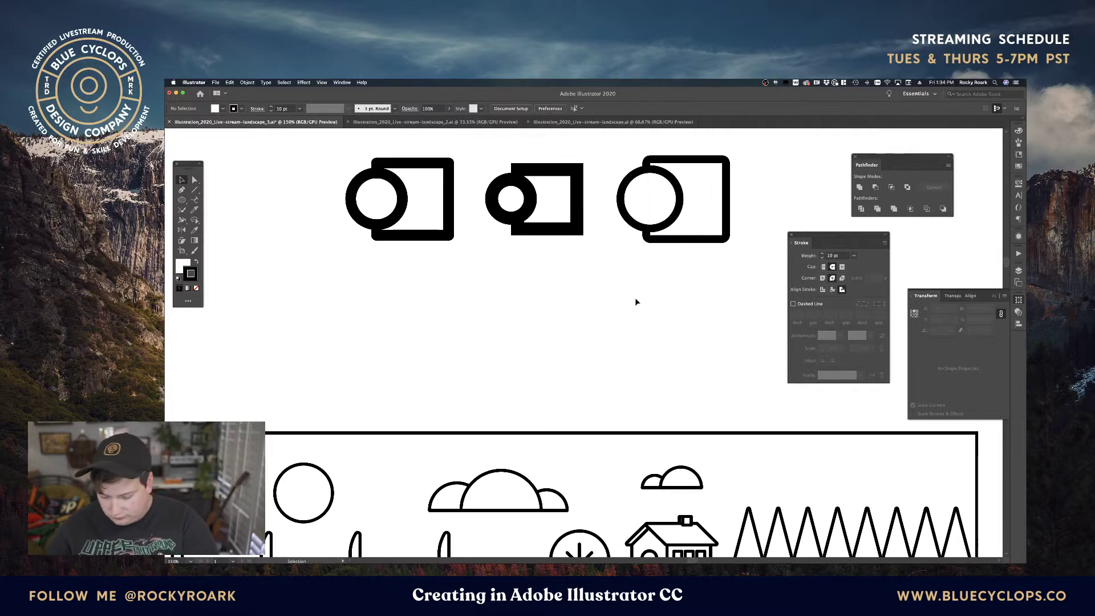
key("super+minus")
left_click_drag(618, 402, 747, 191)
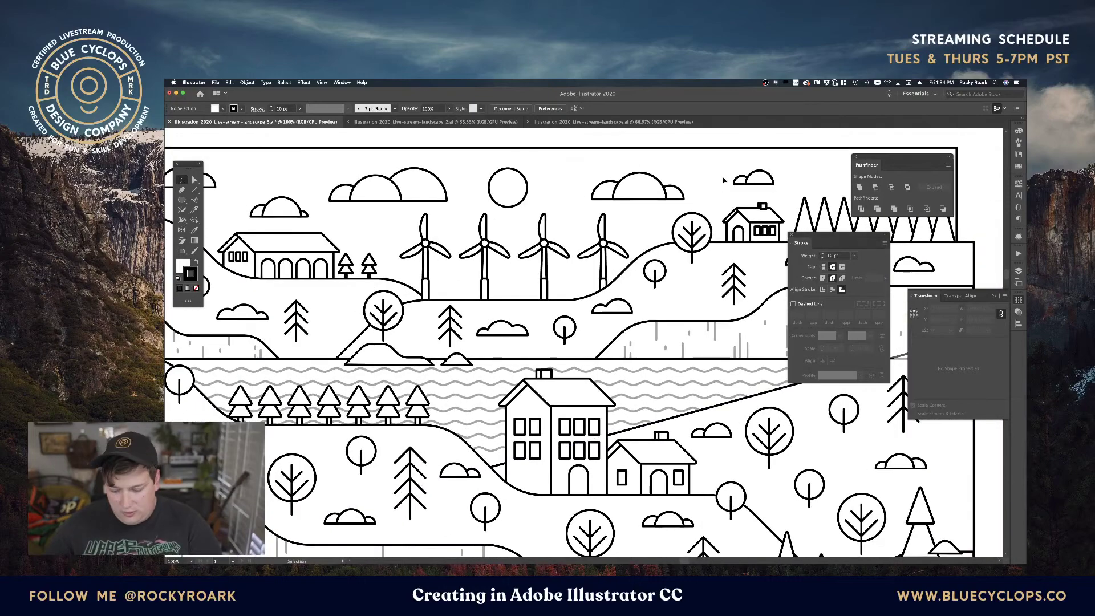
key("super+minus")
scroll(598, 380, "down", 2)
scroll(597, 380, "left", 5)
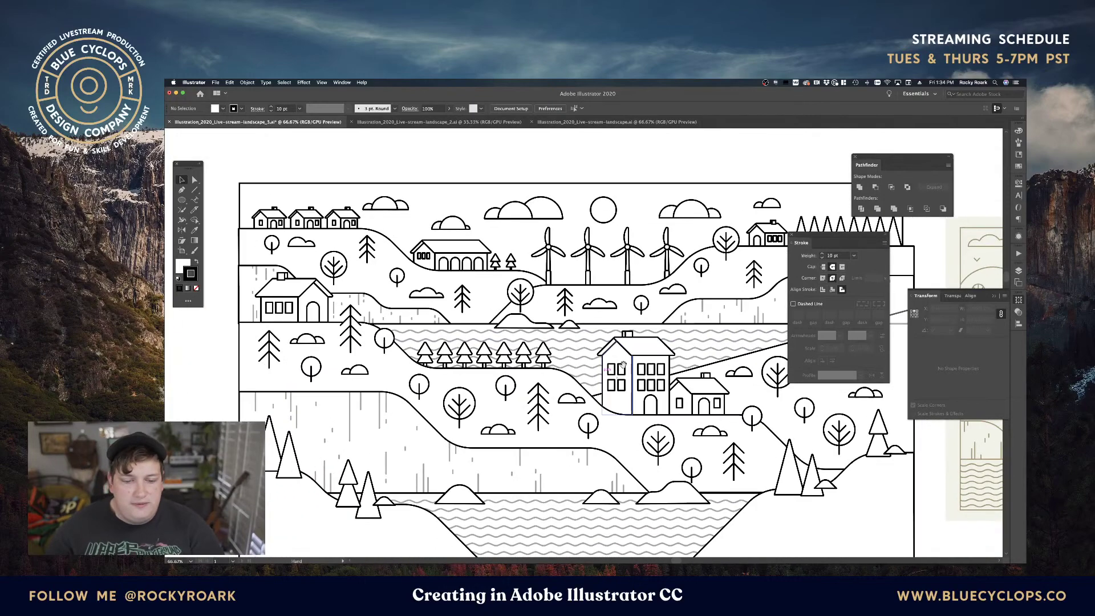
left_click(307, 339)
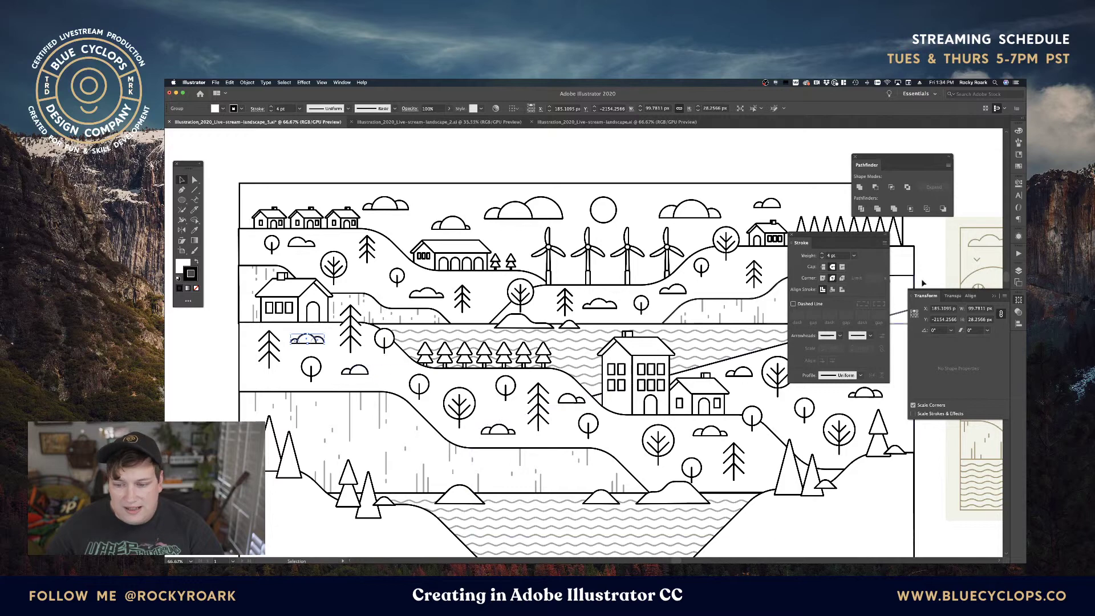
left_click(354, 370)
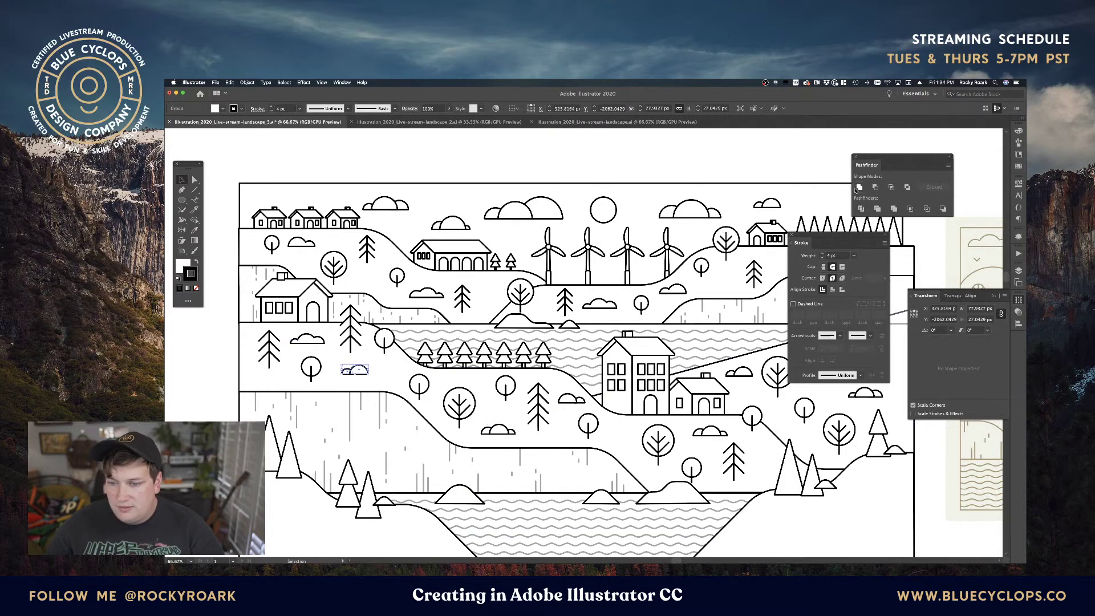
left_click(509, 432)
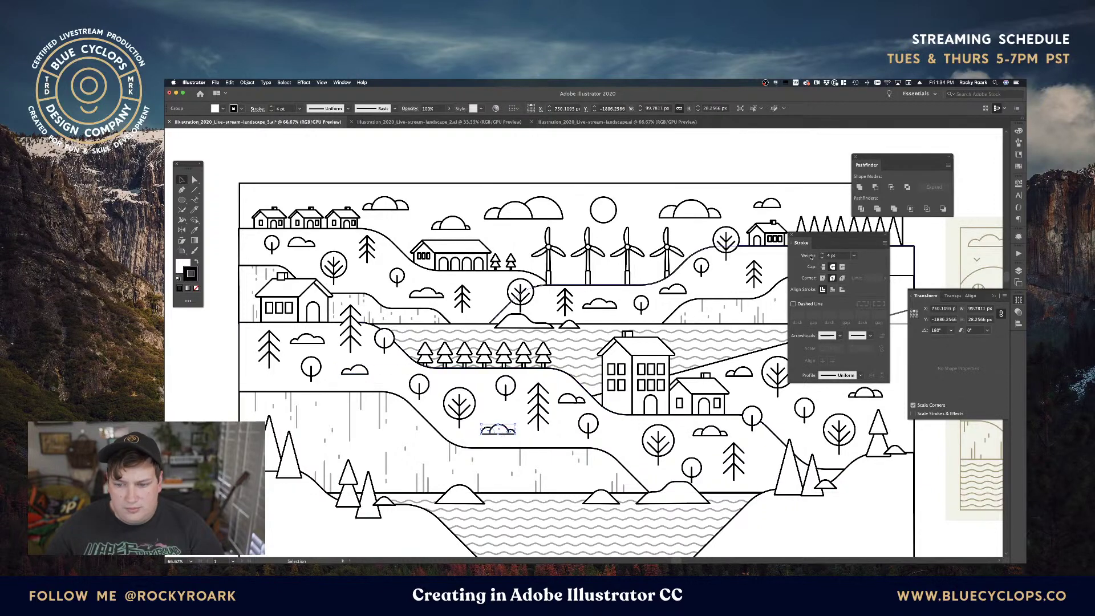
left_click(859, 187)
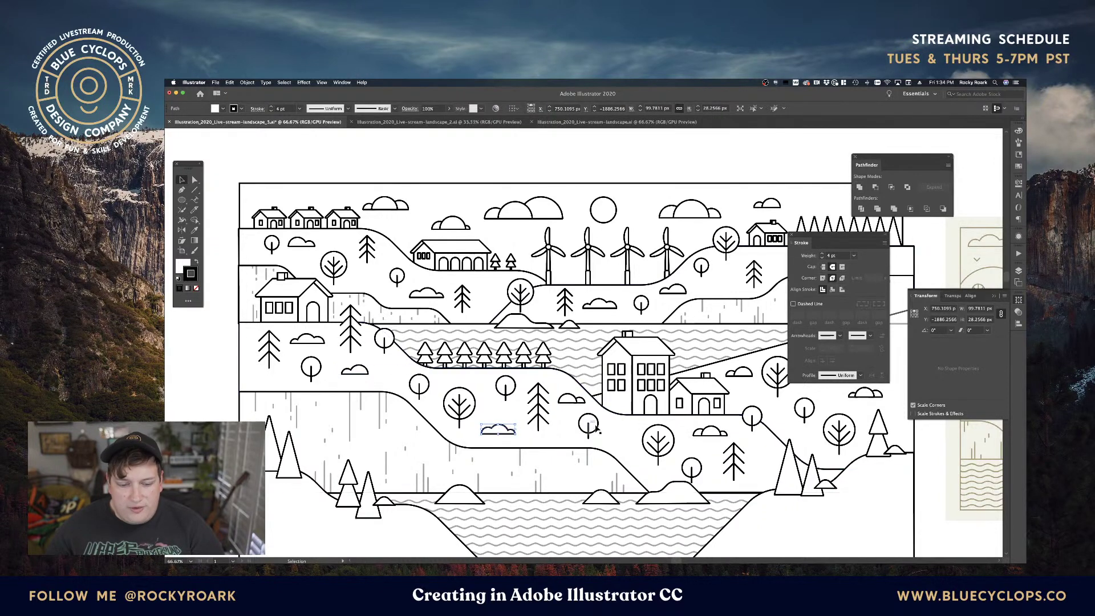
Unite the shapes of the bush left of the large house, the one below the small house and the one on the right hill.
left_click(571, 400)
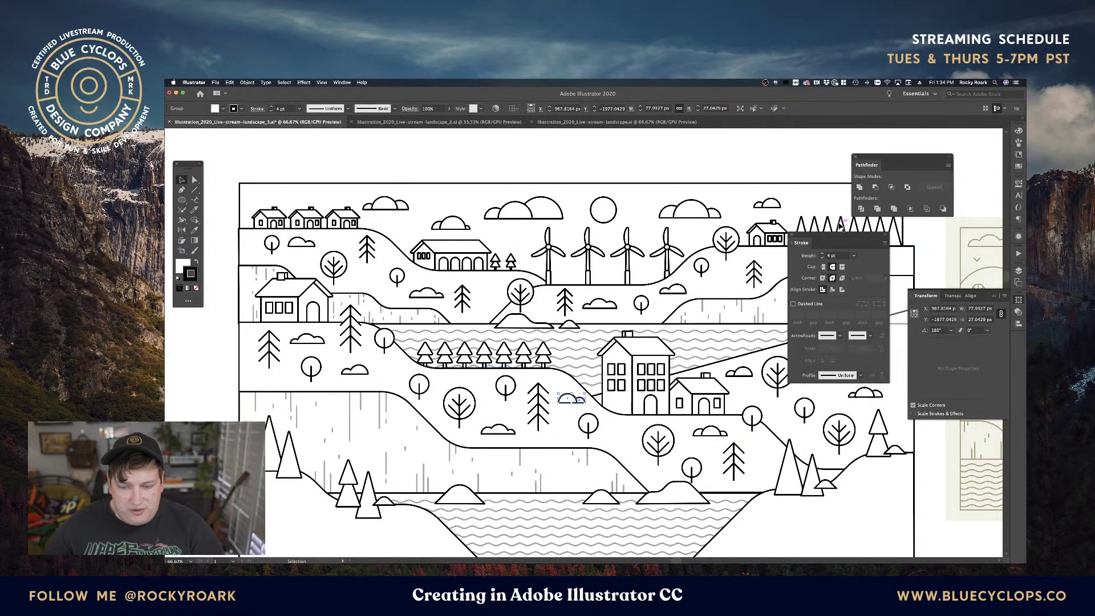
left_click(860, 187)
left_click(710, 431)
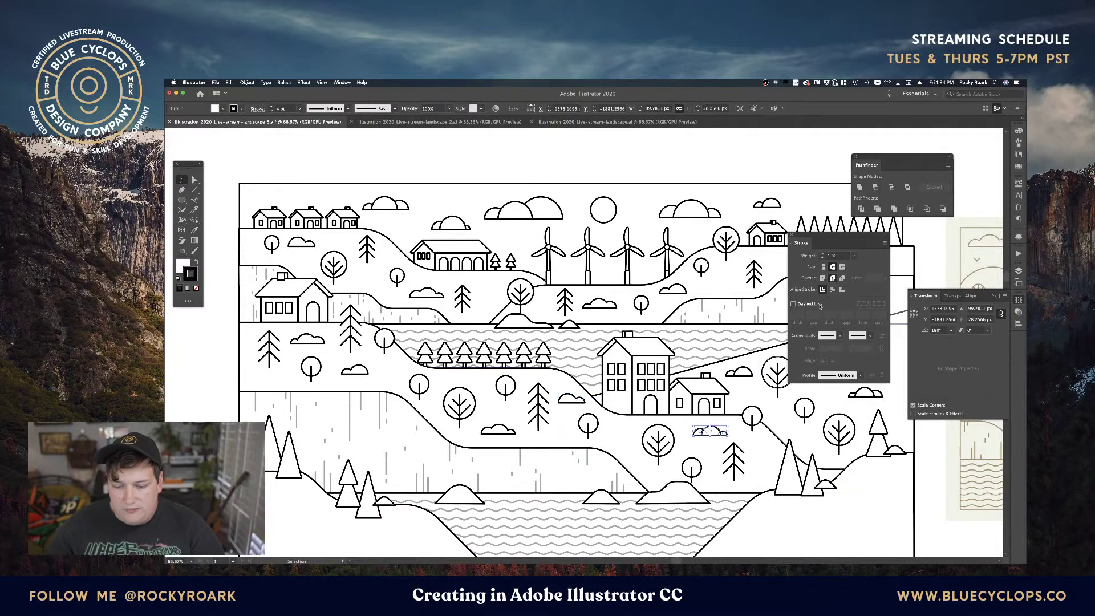
left_click(857, 188)
left_click(866, 394)
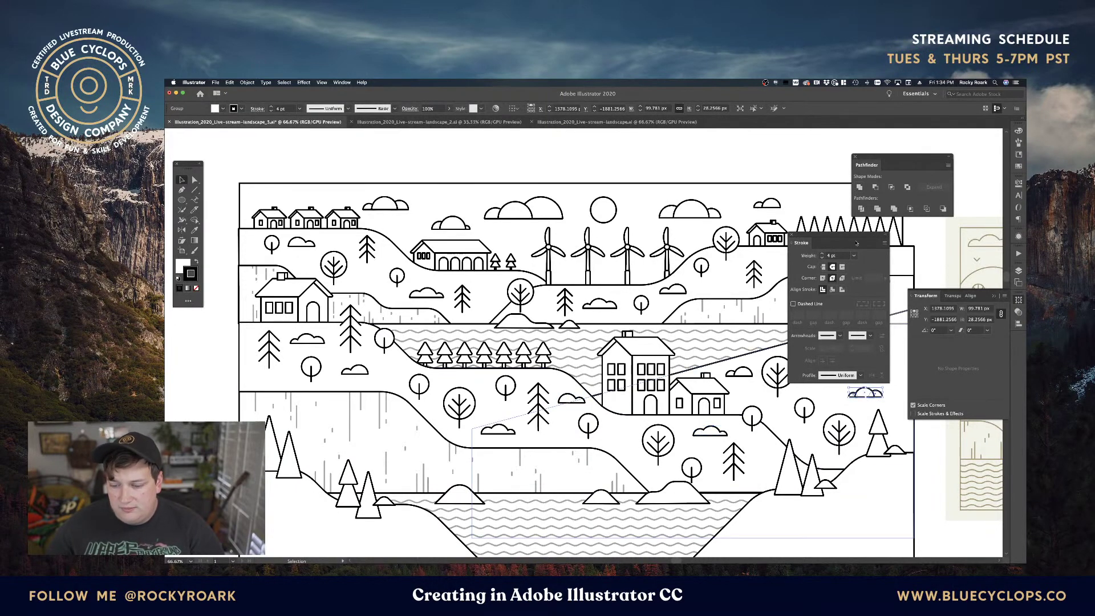
left_click(859, 187)
Move the Stroke and Pathfinder panels off the line art and look at the green and yellow colour version below it.
mouse_move(821, 237)
left_mouse_down()
mouse_move(925, 274)
mouse_move(945, 259)
left_mouse_up()
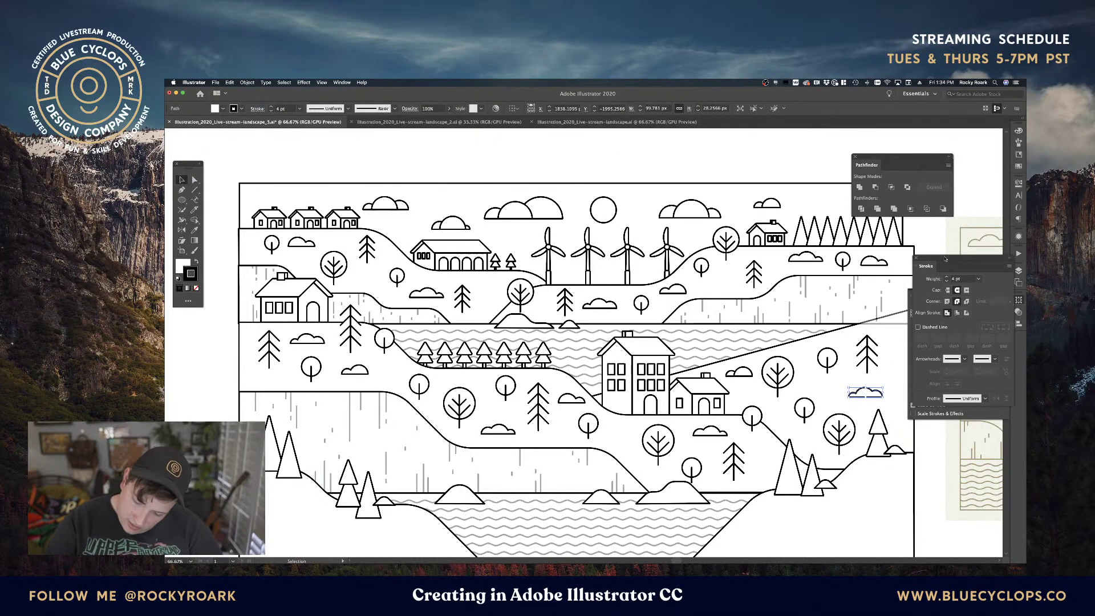
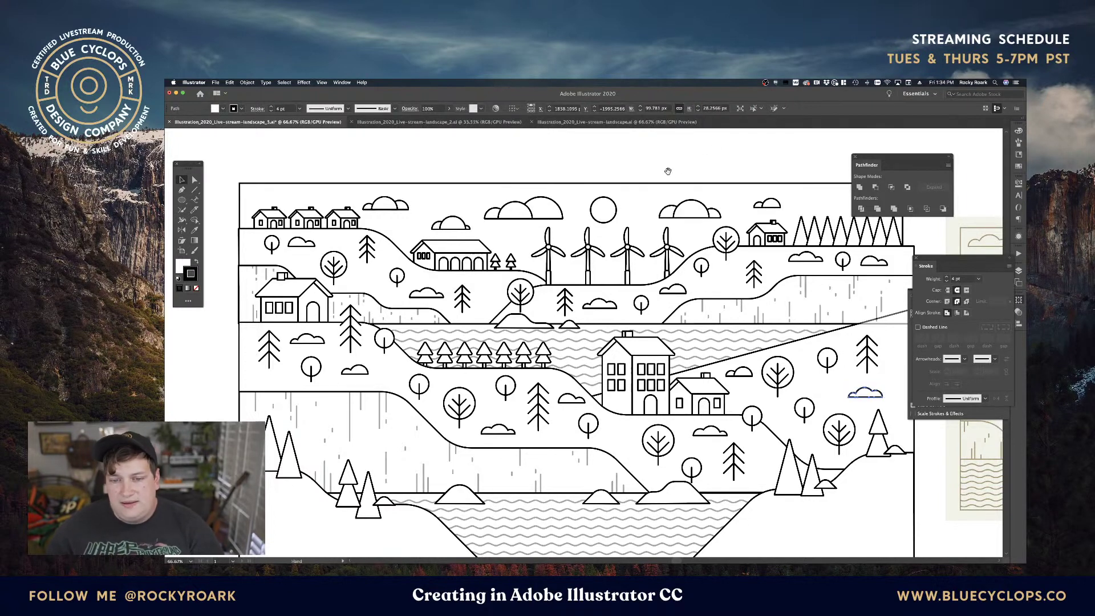
left_click_drag(663, 187, 667, 156)
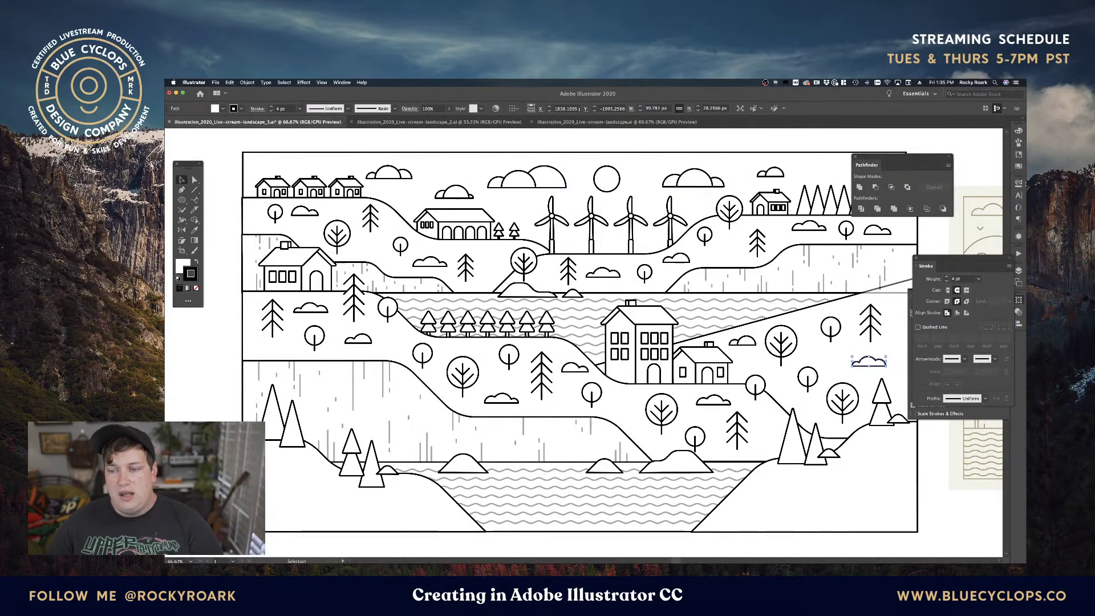
left_click_drag(883, 158, 931, 147)
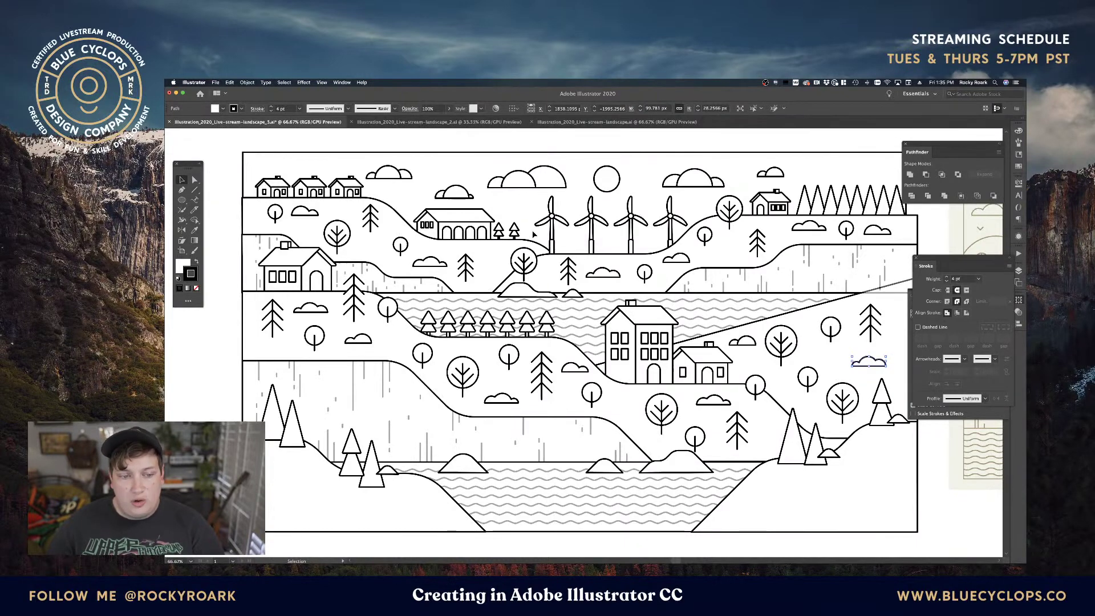
scroll(552, 303, "down", 10)
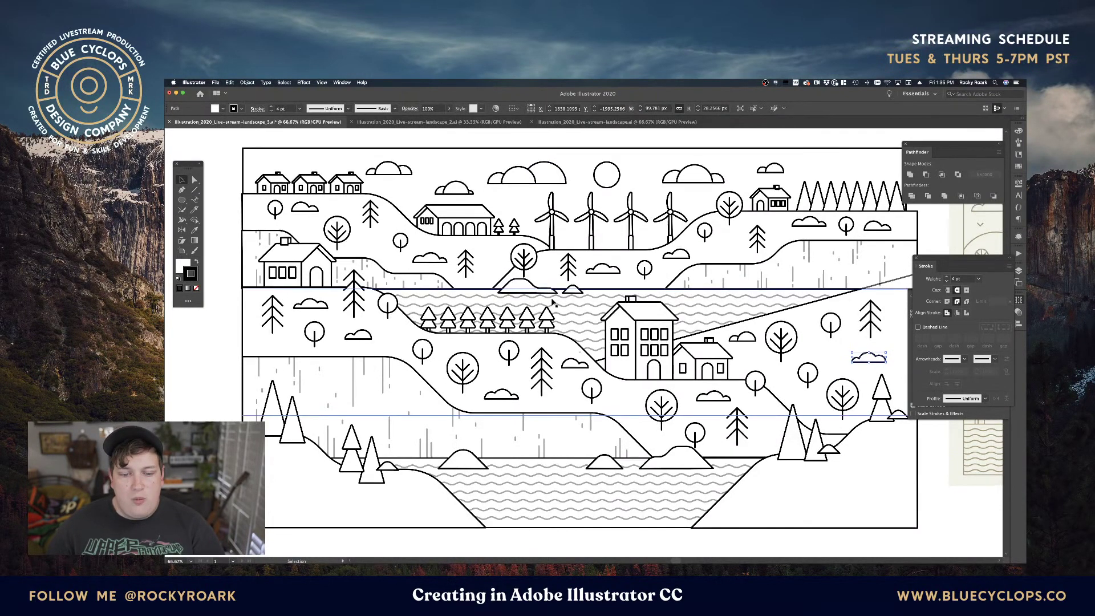
scroll(552, 302, "down", 5)
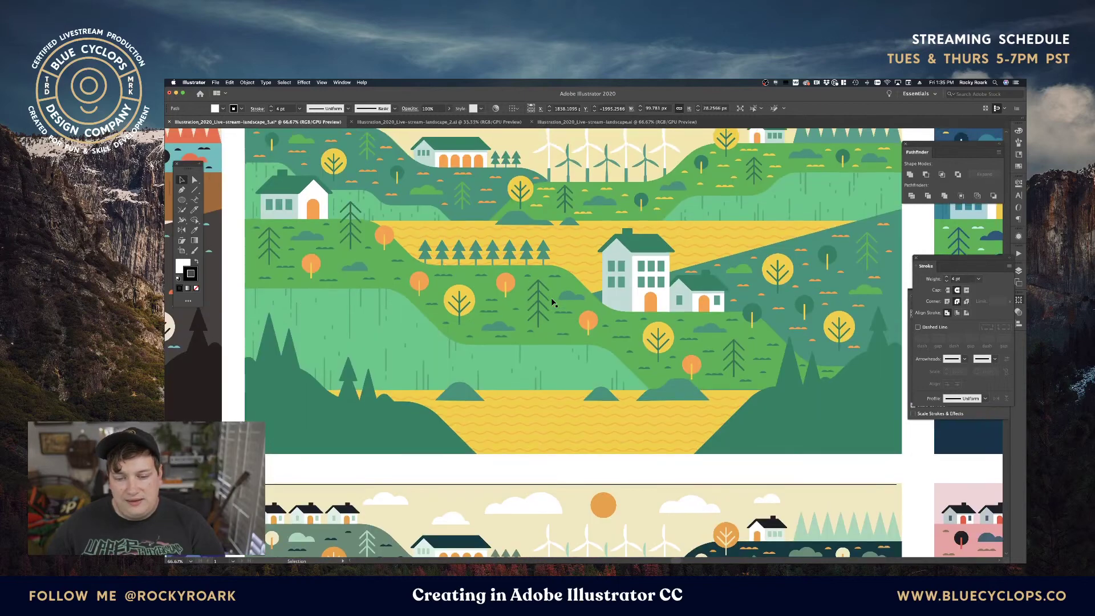
scroll(553, 302, "up", 2)
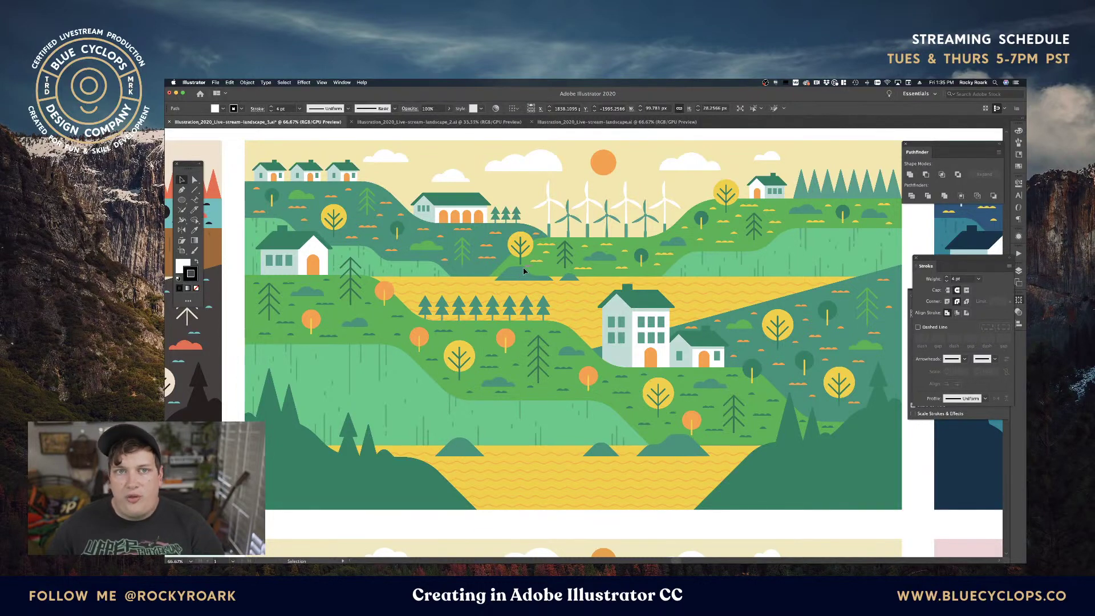
Align the trunk strokes of the two small fir trees beside the long upper house to the outside.
scroll(542, 266, "up", 10)
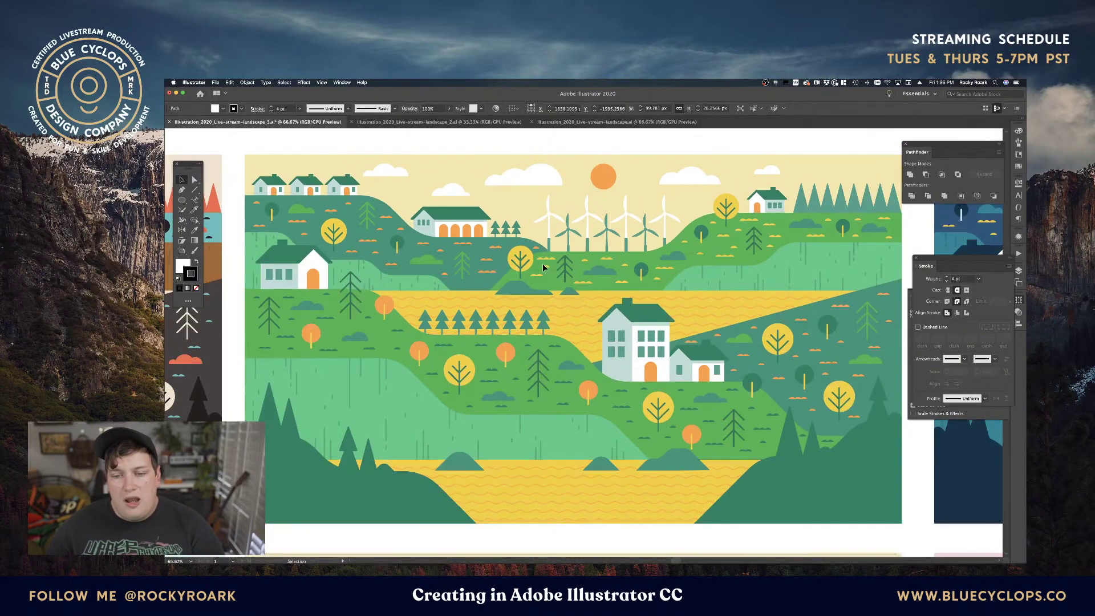
scroll(544, 267, "up", 8)
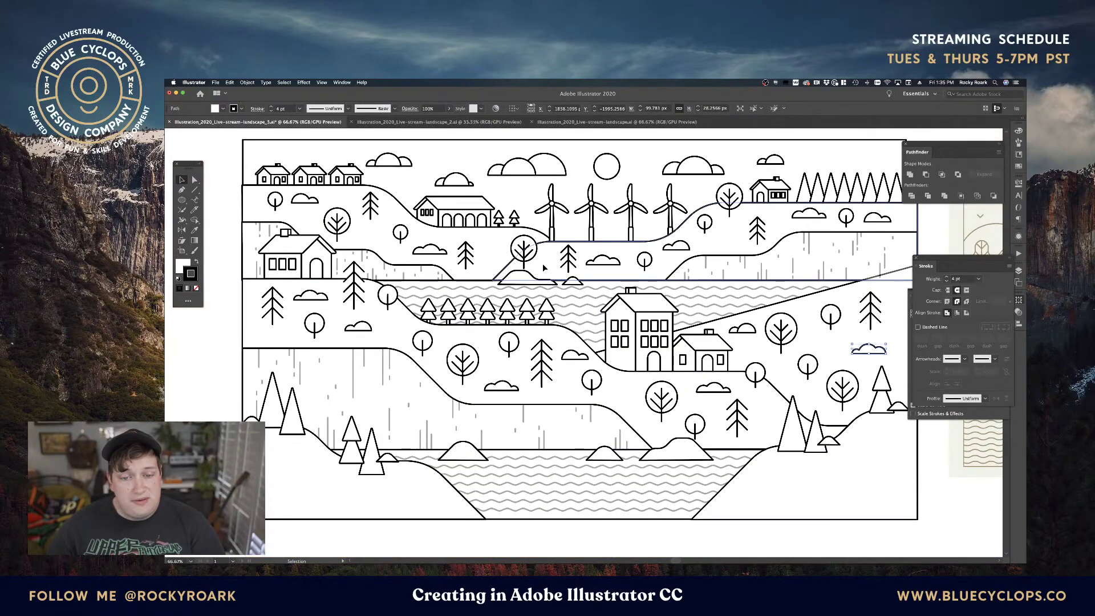
scroll(544, 267, "up", 1)
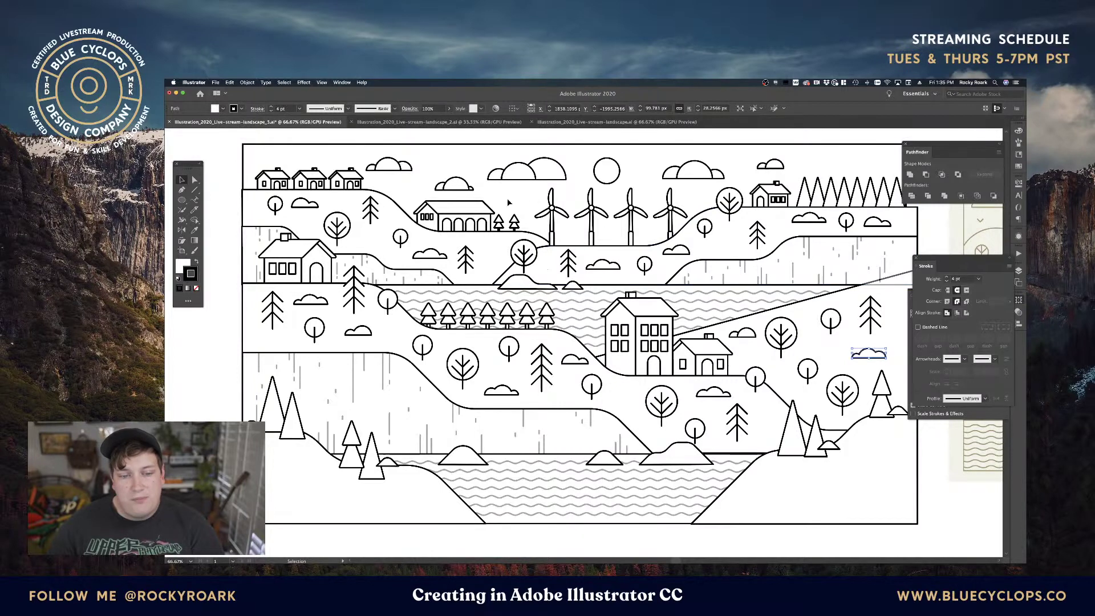
key("a")
left_click(498, 230)
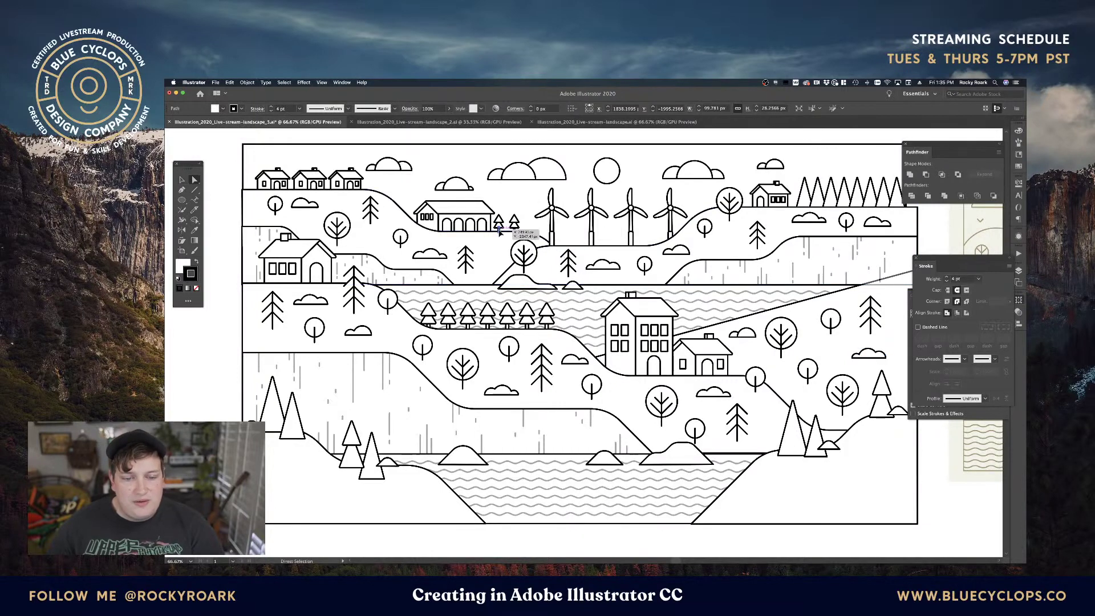
left_click(514, 229, "shift")
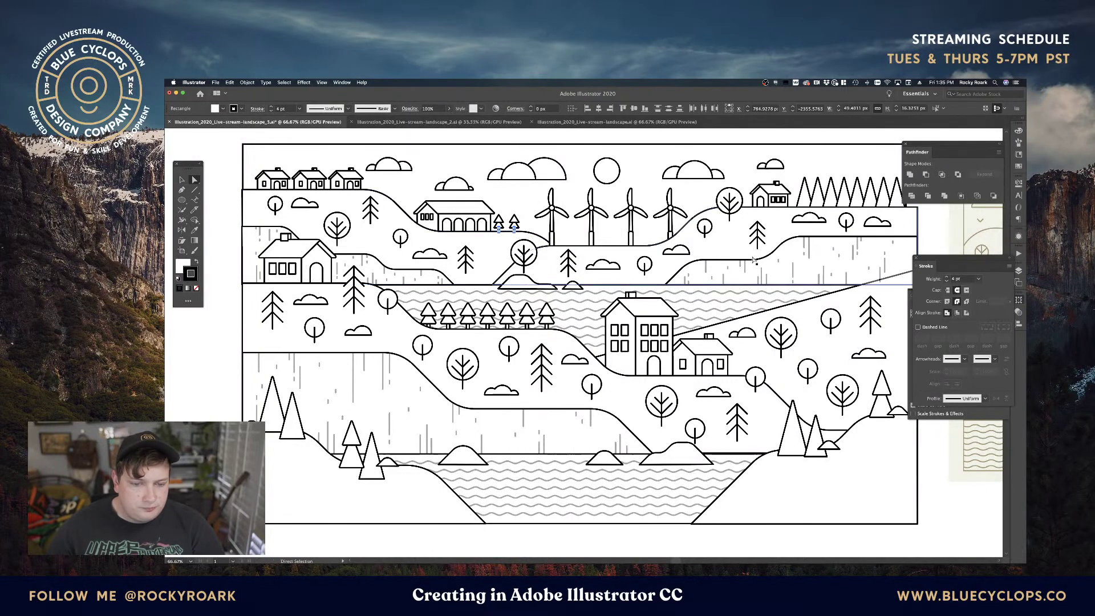
left_click(966, 313)
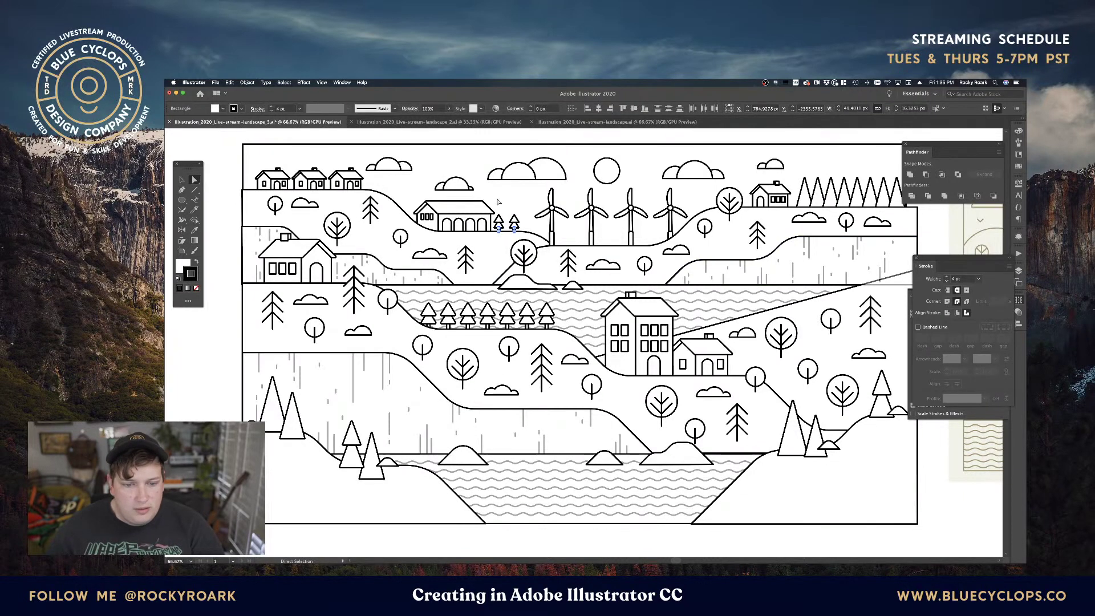
left_click(464, 139)
Apply outside stroke alignment to the whole group of two small fir trees beside the long house.
key("v")
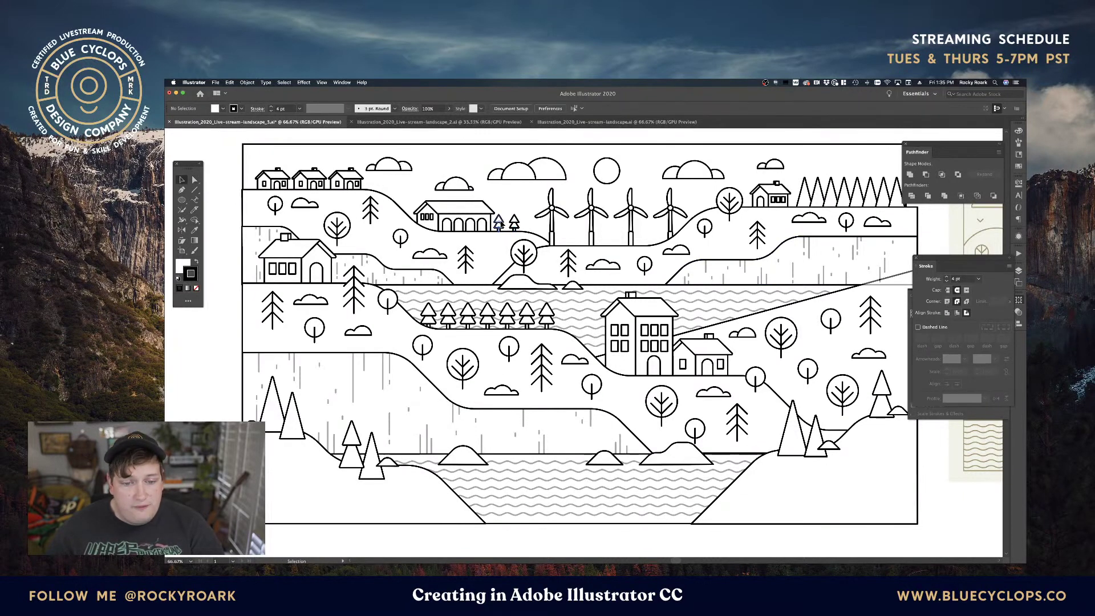
left_click(499, 223)
left_click(967, 313)
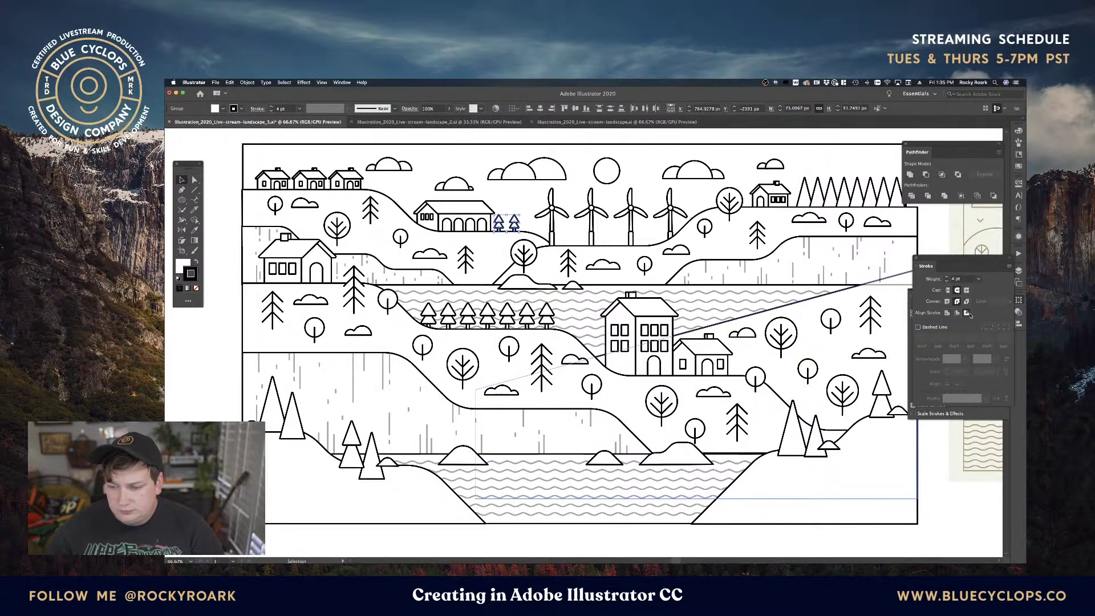
left_click(505, 138)
Unite the right foreground hill with its trees and bushes, and likewise the left foreground hill with its own, using Pathfinder.
mouse_move(762, 266)
left_mouse_down()
mouse_move(683, 263)
mouse_move(713, 249)
left_mouse_up()
left_click_drag(652, 268, 678, 268)
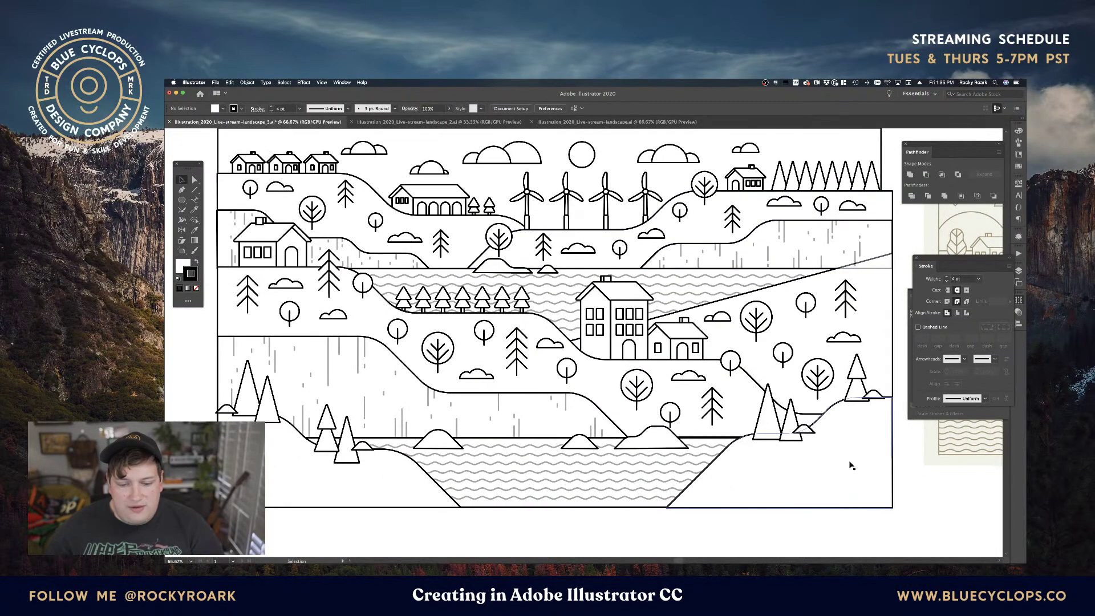
left_click(849, 461)
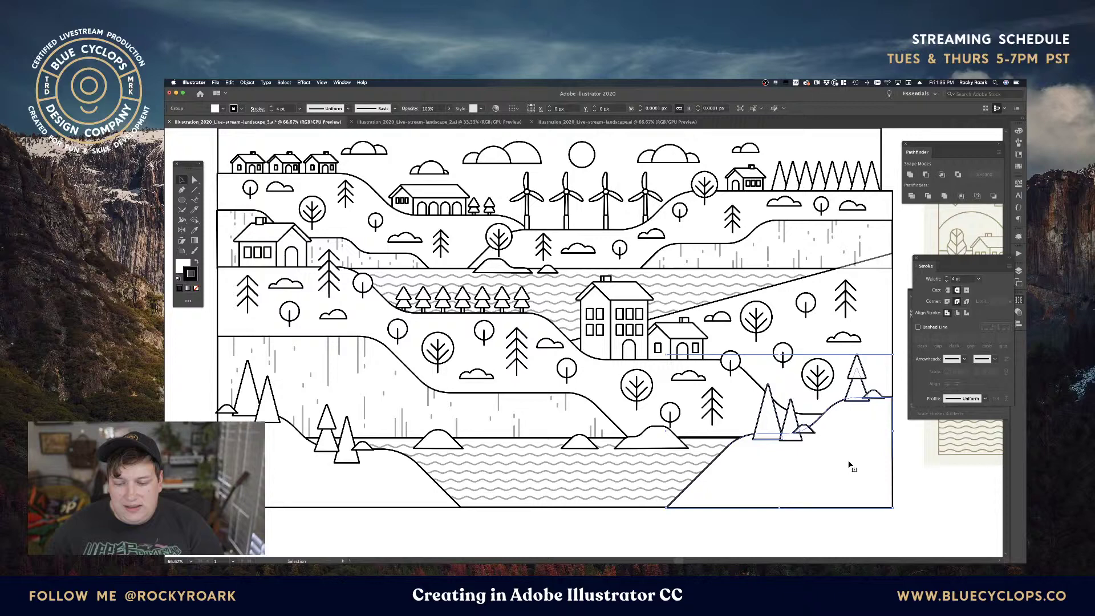
left_click(909, 175)
key("ctrl+z")
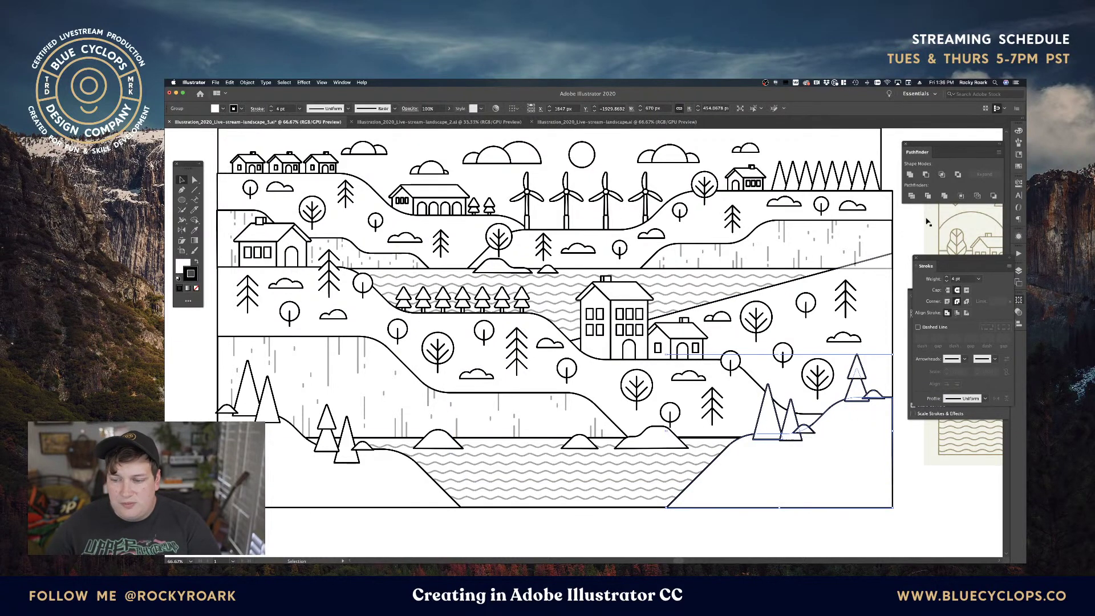
left_click(455, 469)
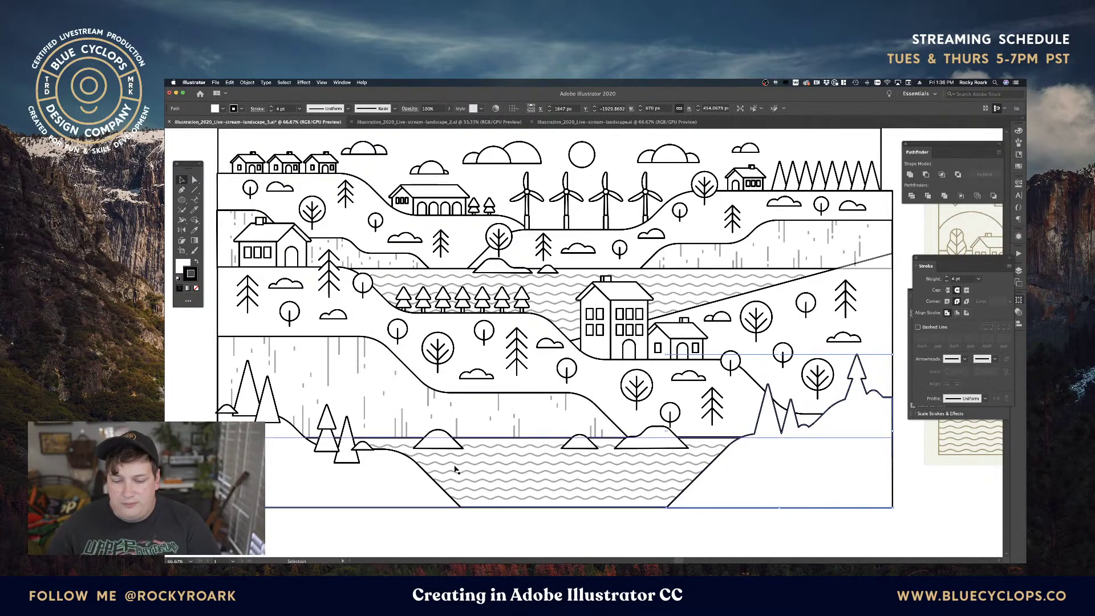
left_click(384, 474)
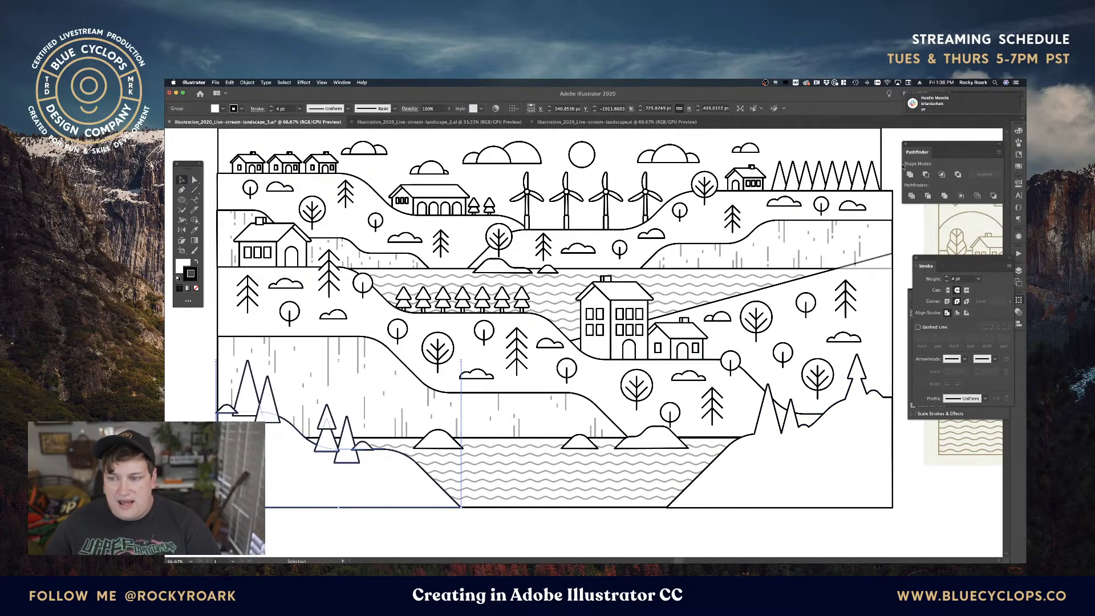
left_click(910, 172)
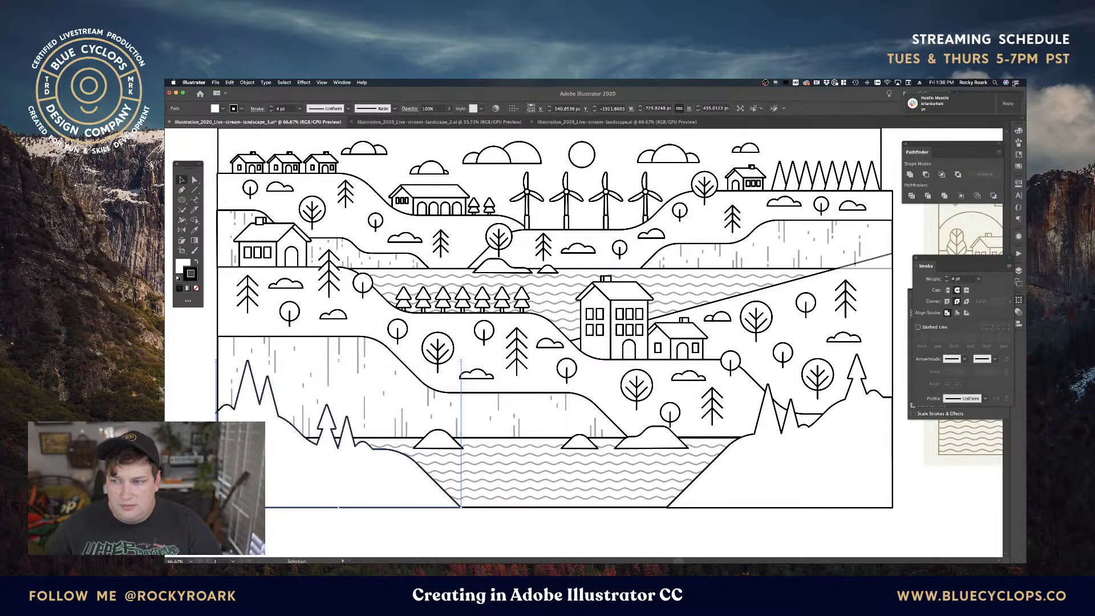
Open the Mac's notification sidebar, bring up the Do Not Disturb setting and close the sidebar again.
left_click(1011, 83)
scroll(1014, 138, "up", 2)
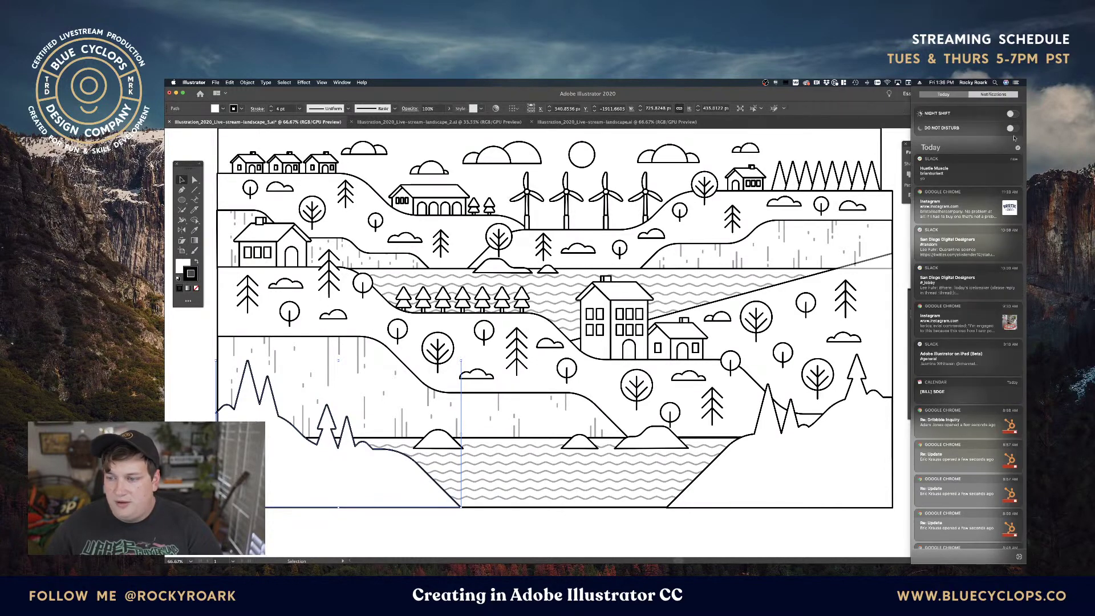
left_click(860, 151)
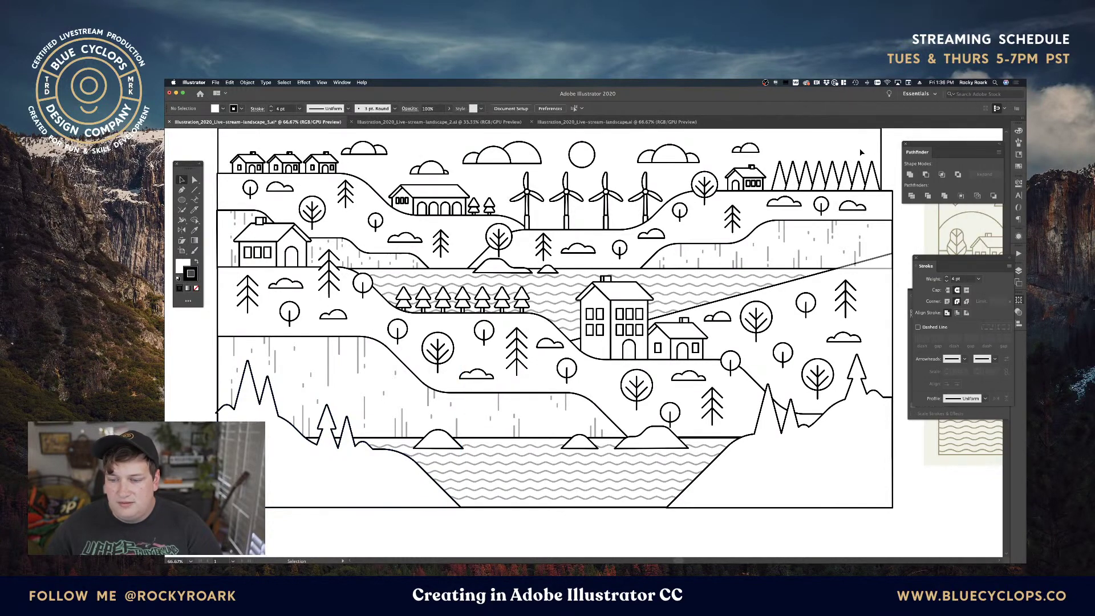
Examine the doubled line where the middle hill meets the lower water and select both paths that form it.
left_click_drag(546, 409, 572, 396)
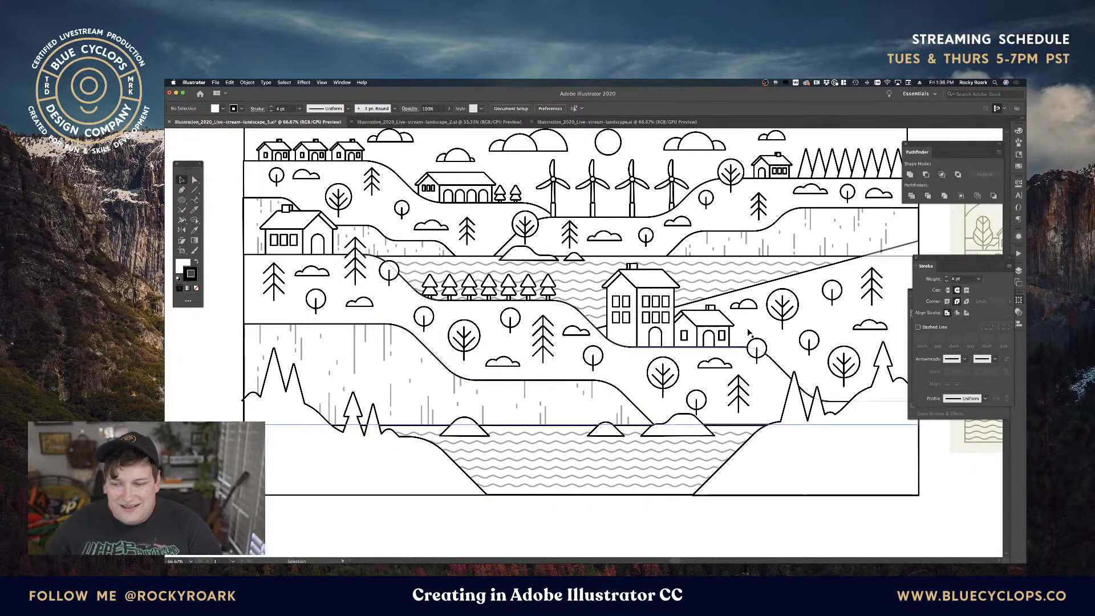
key("space")
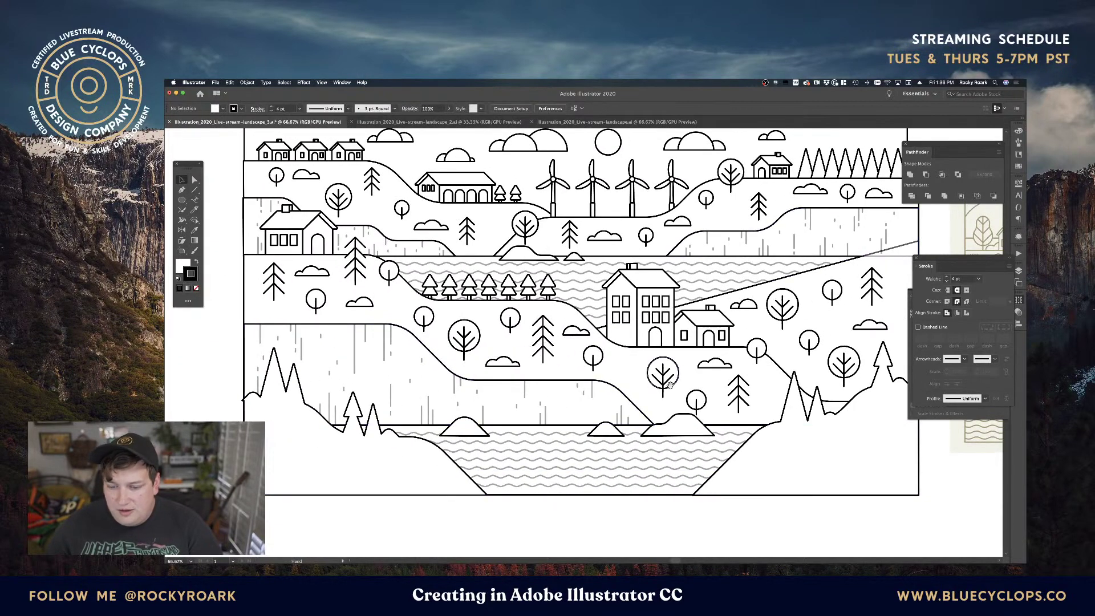
left_click_drag(669, 386, 650, 389)
left_click_drag(654, 300, 637, 337)
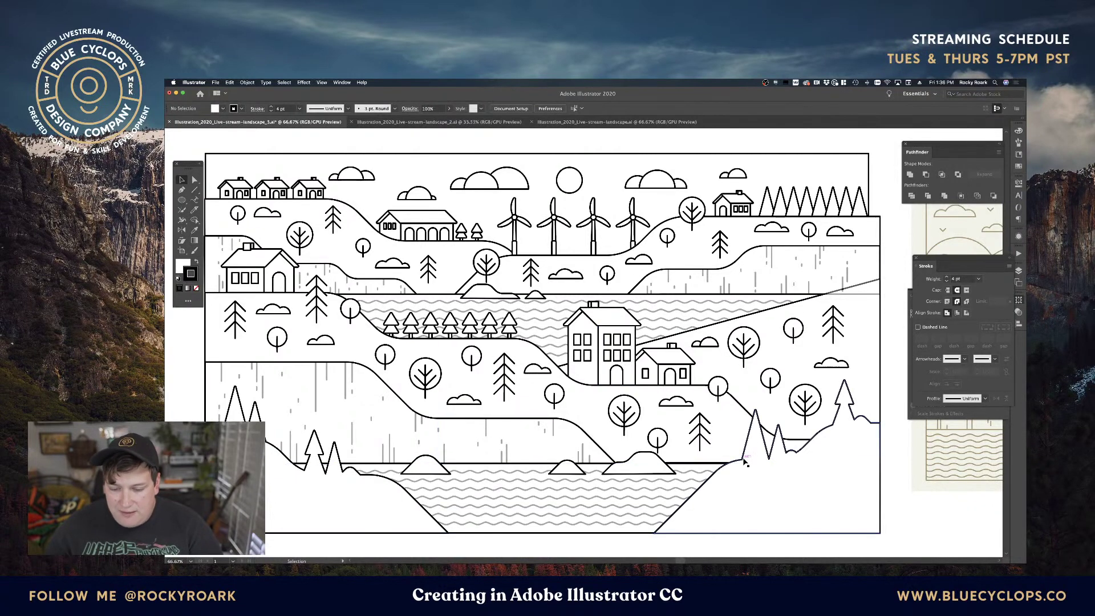
left_click_drag(704, 464, 657, 409)
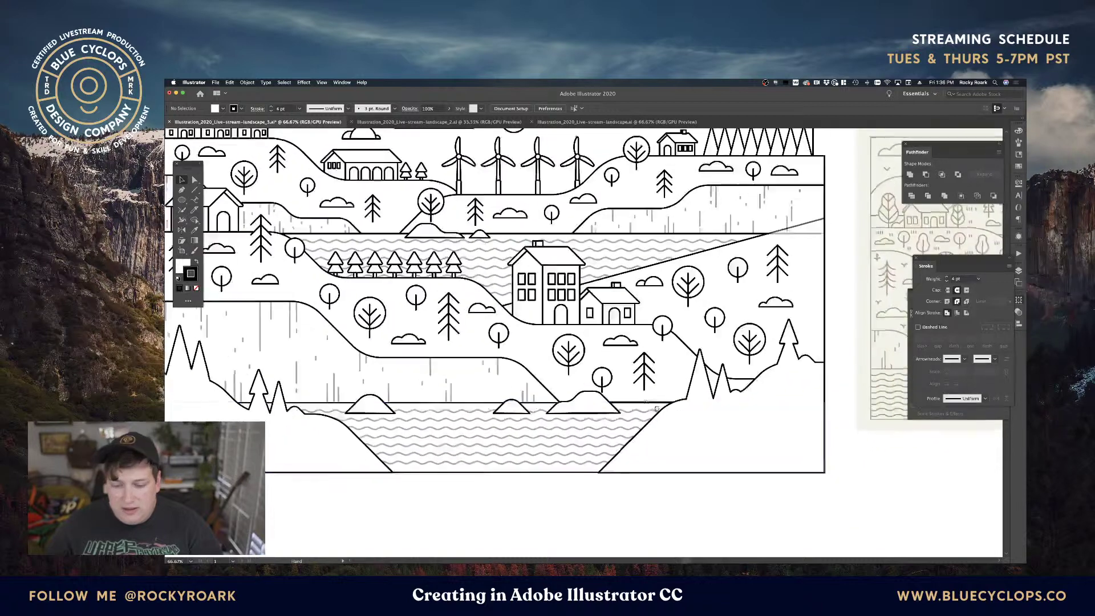
key("super+equal")
key("super+equal")
key("super+equal")
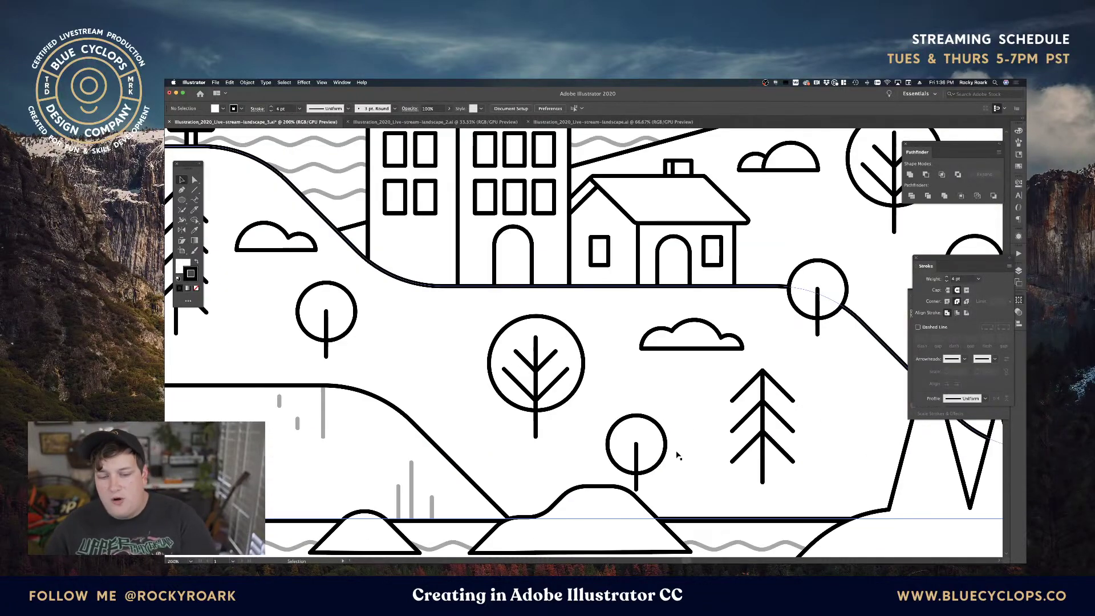
left_click_drag(691, 481, 619, 337)
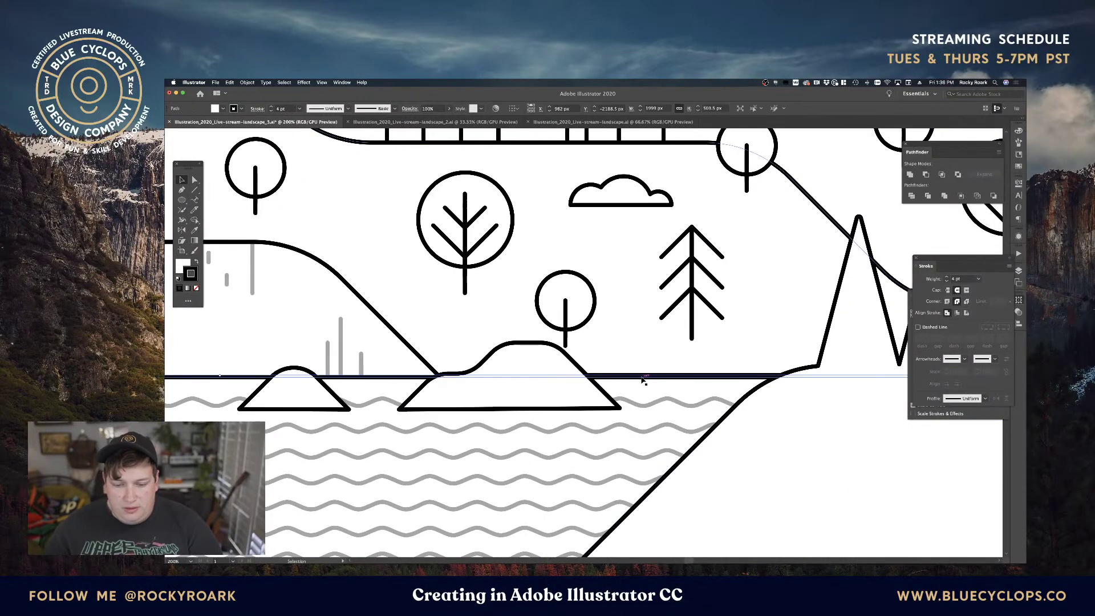
left_click(641, 378)
left_click(636, 345, "shift")
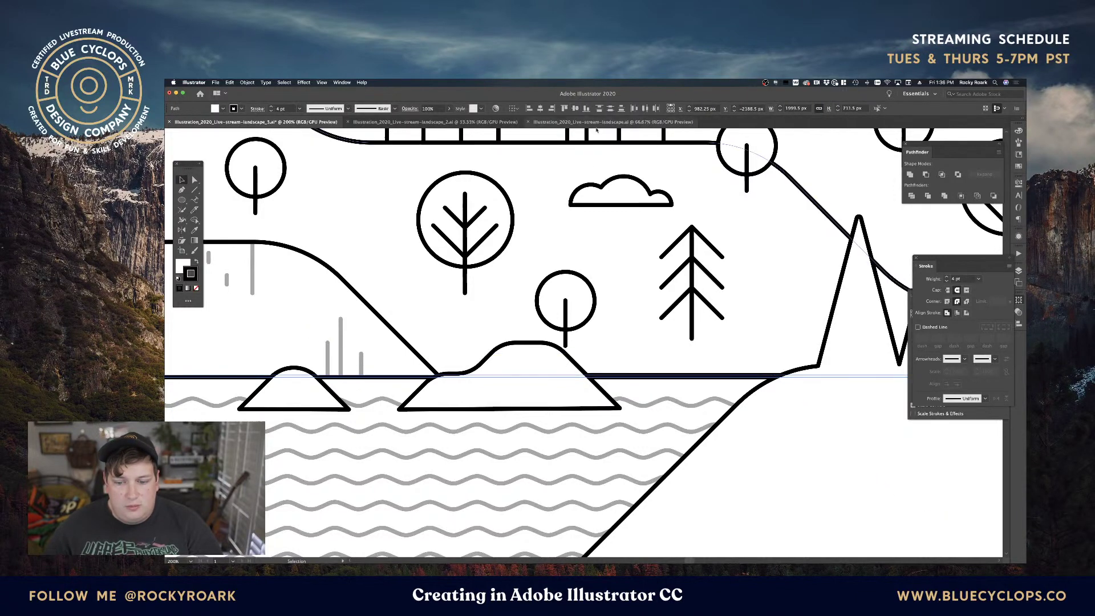
Align the middle hill's bottom edge to a copy of the lower water's top edge pasted in front, and delete that copy.
key("a")
left_click_drag(903, 478, 745, 461)
left_click(772, 428)
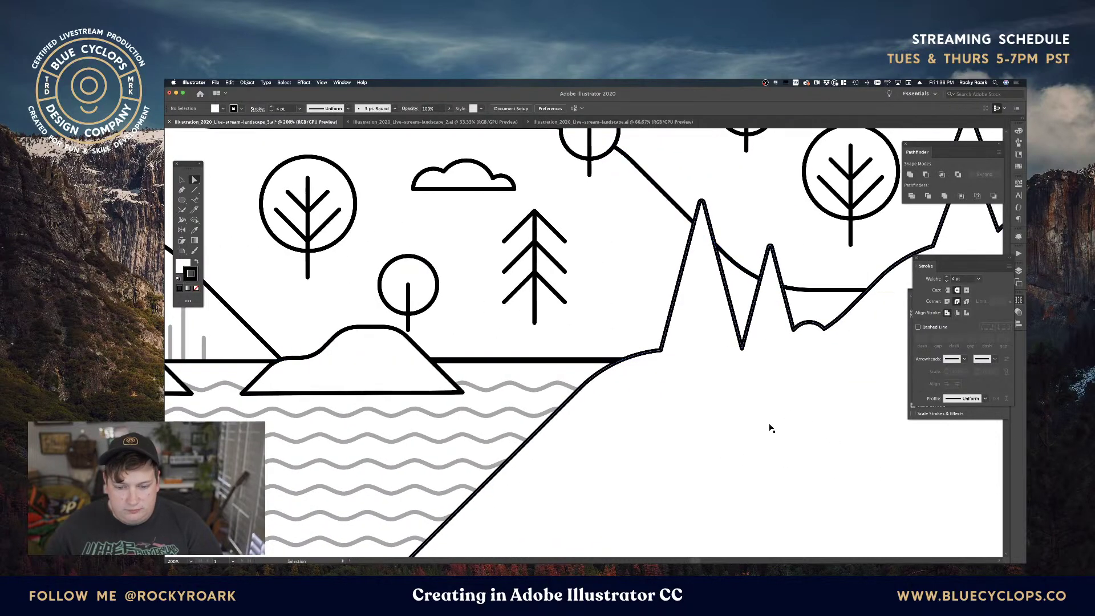
left_click(563, 364)
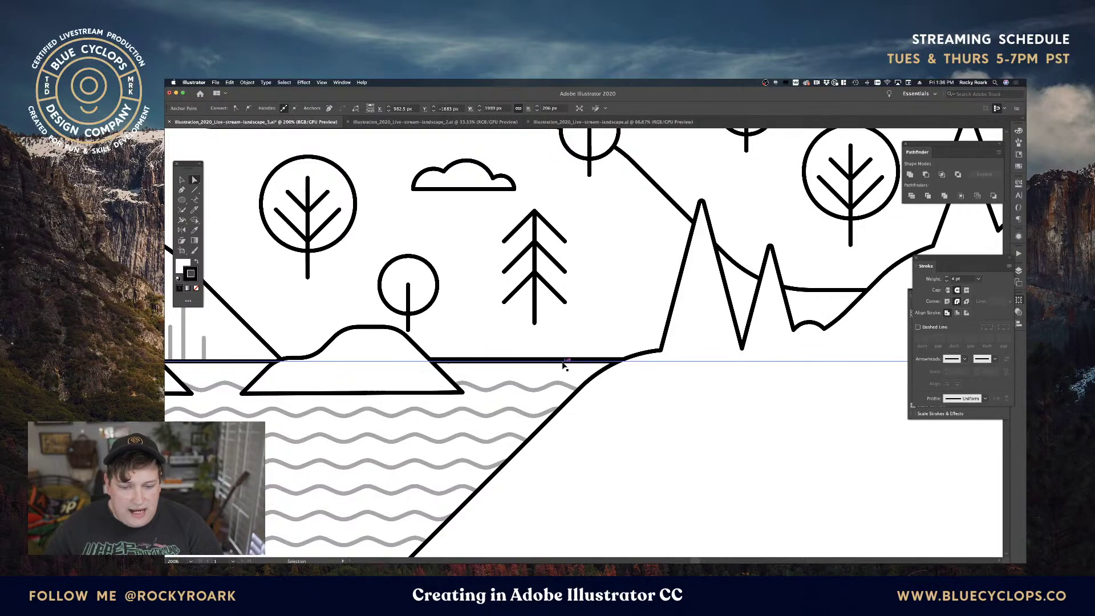
left_click_drag(562, 365, 566, 365)
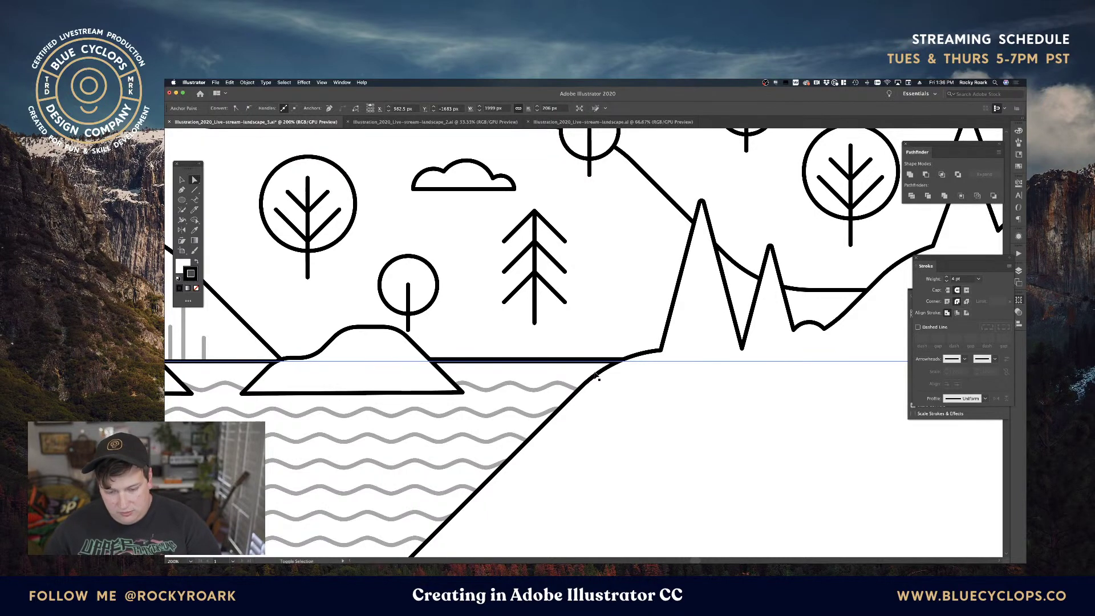
left_click(596, 376)
left_click(596, 376)
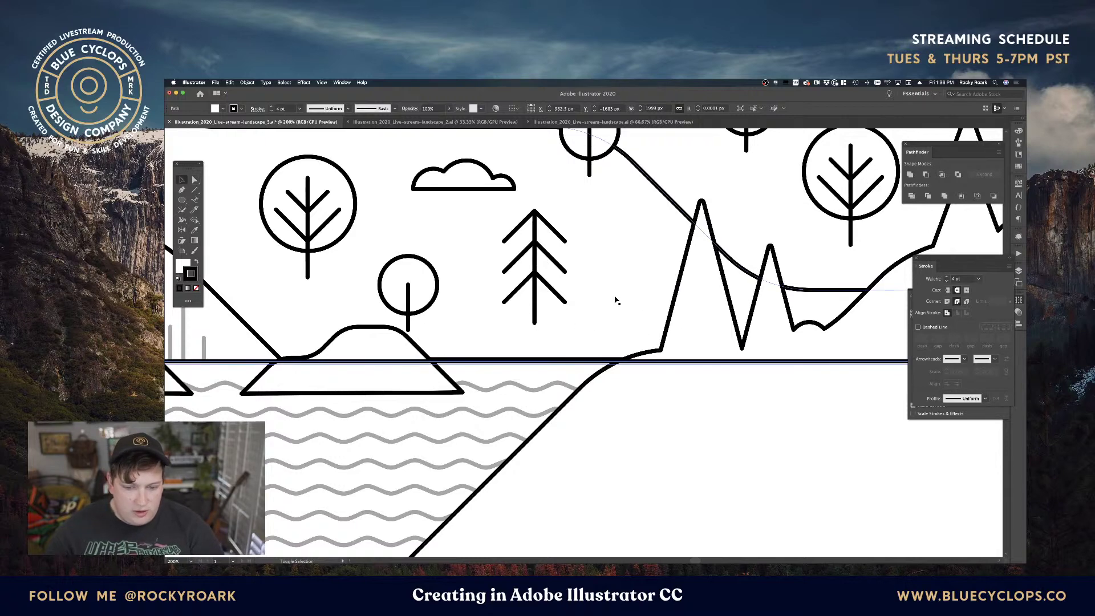
key("v")
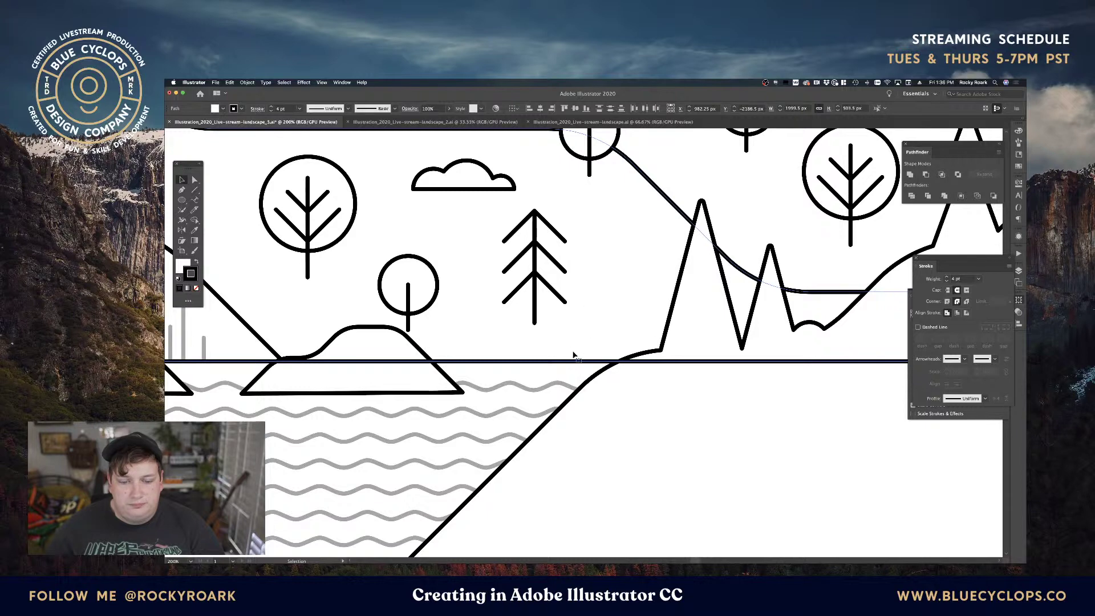
key("Delete")
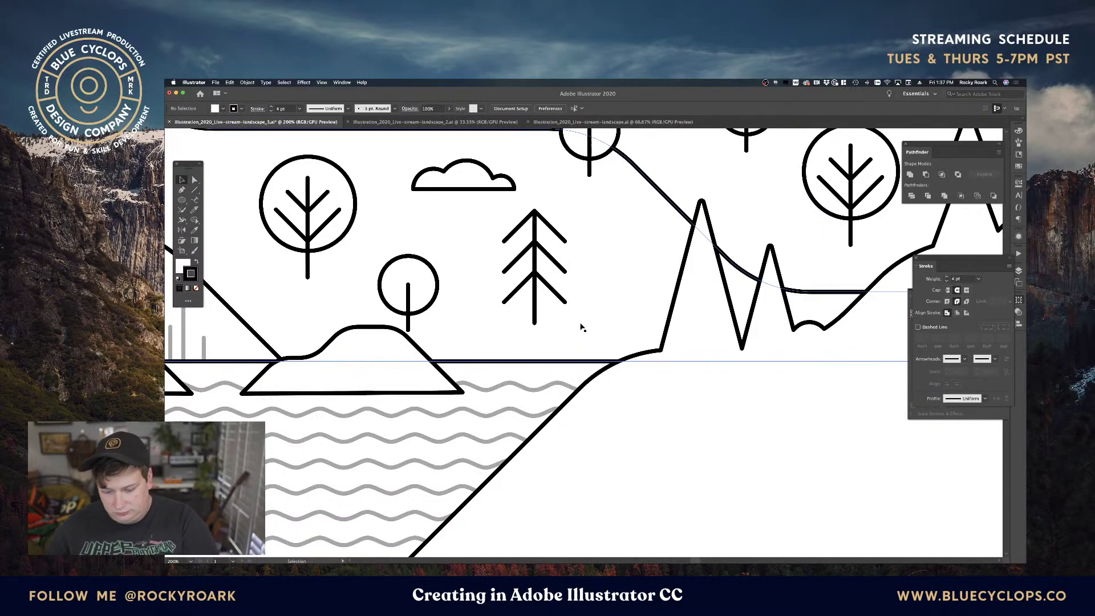
Copy the middle hill's top edge beneath the large house and paste the copy in front.
key("super+minus")
key("super+minus")
key("super+minus")
left_click_drag(478, 254, 701, 295)
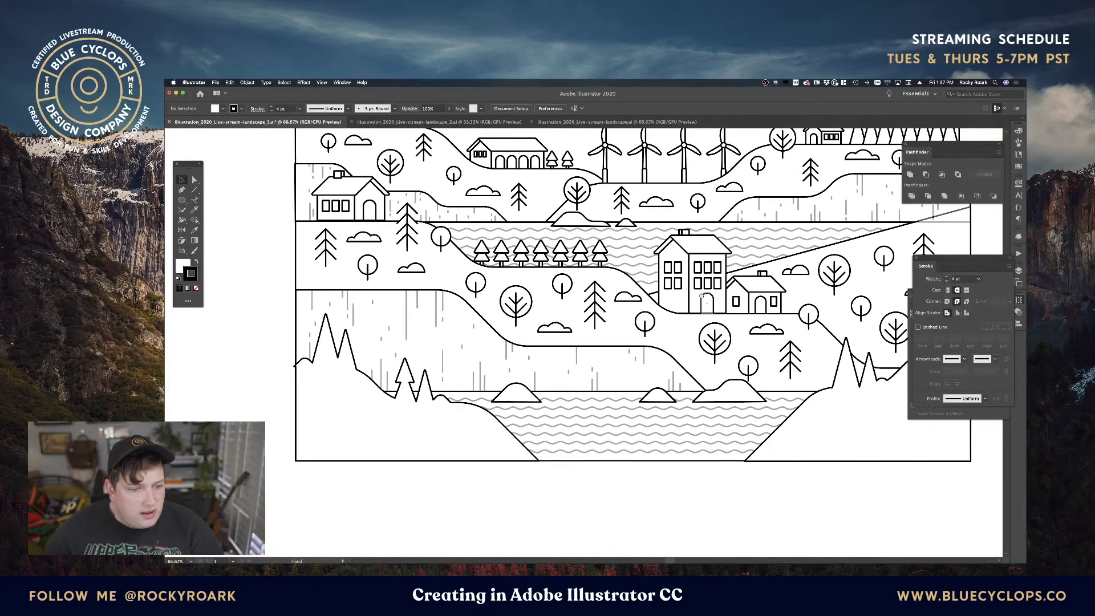
left_click(365, 198)
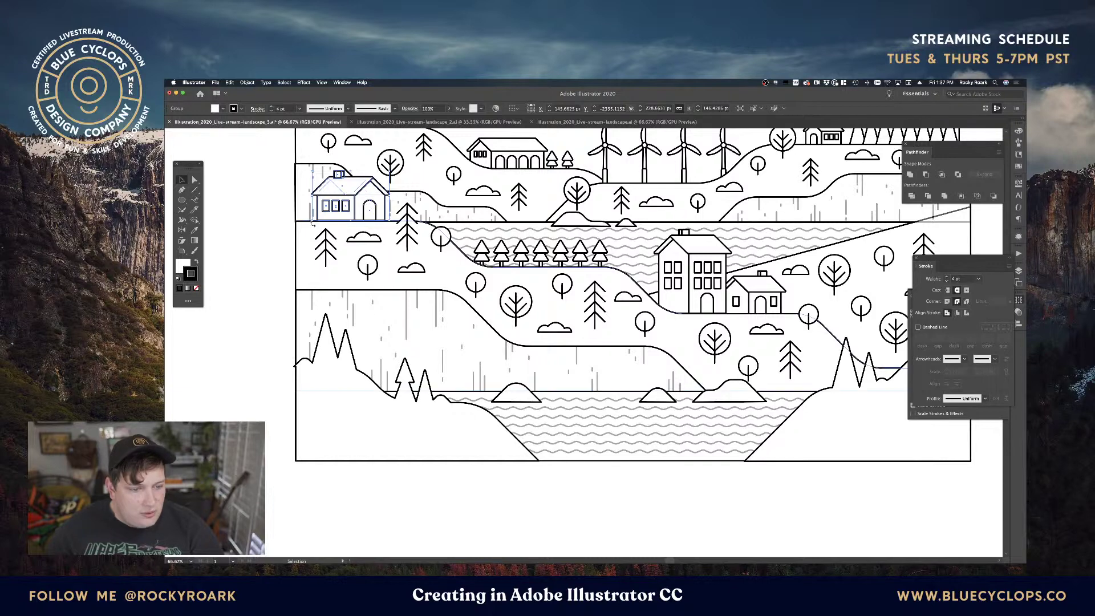
key("a")
left_click(286, 229)
left_click(303, 224)
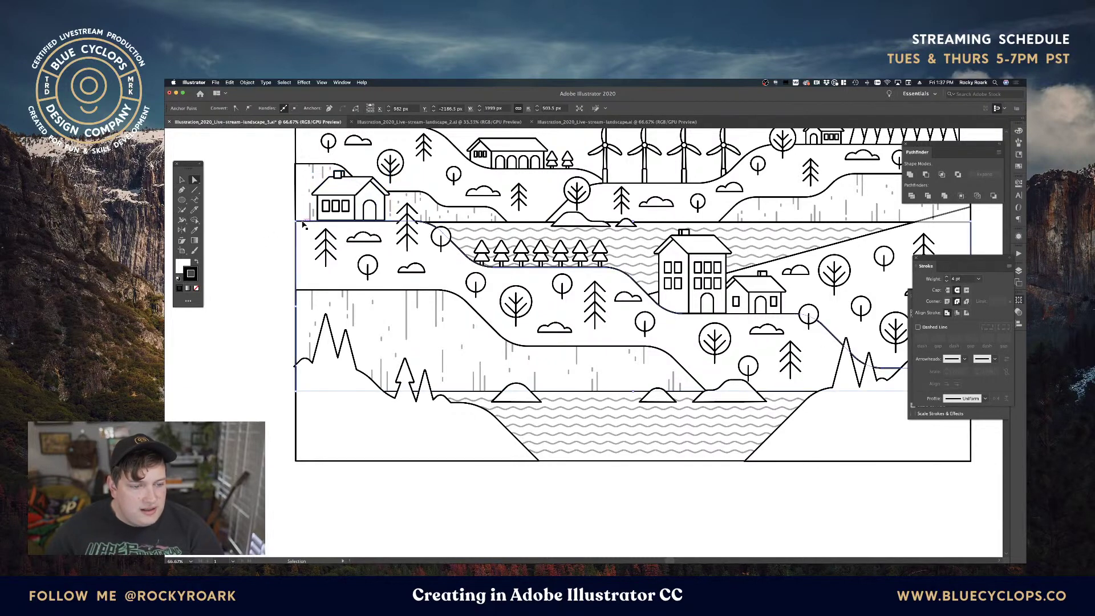
left_click(273, 235)
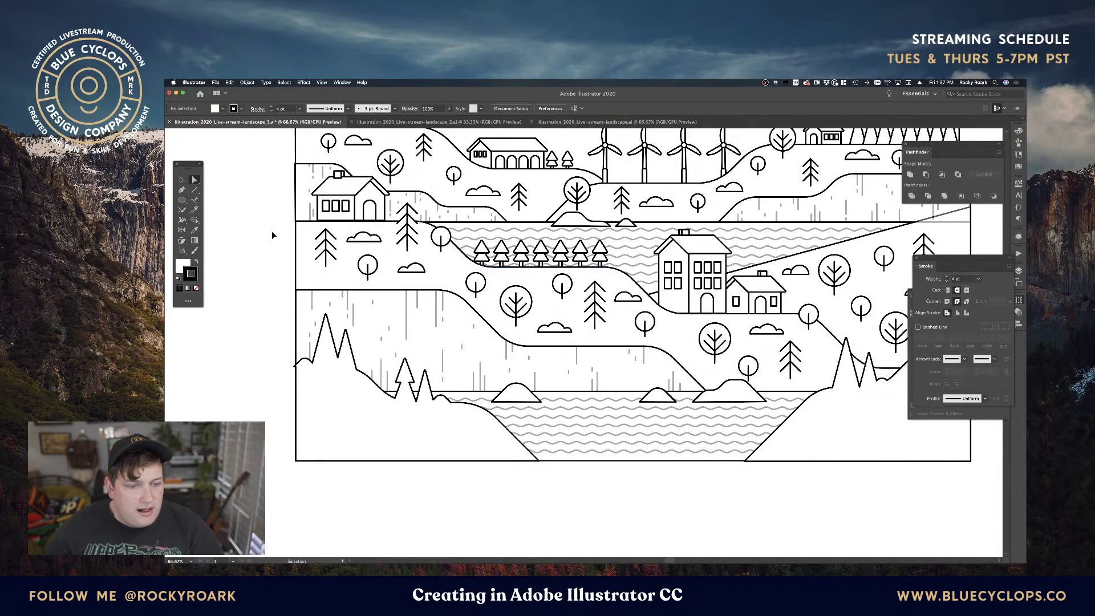
key("super+f")
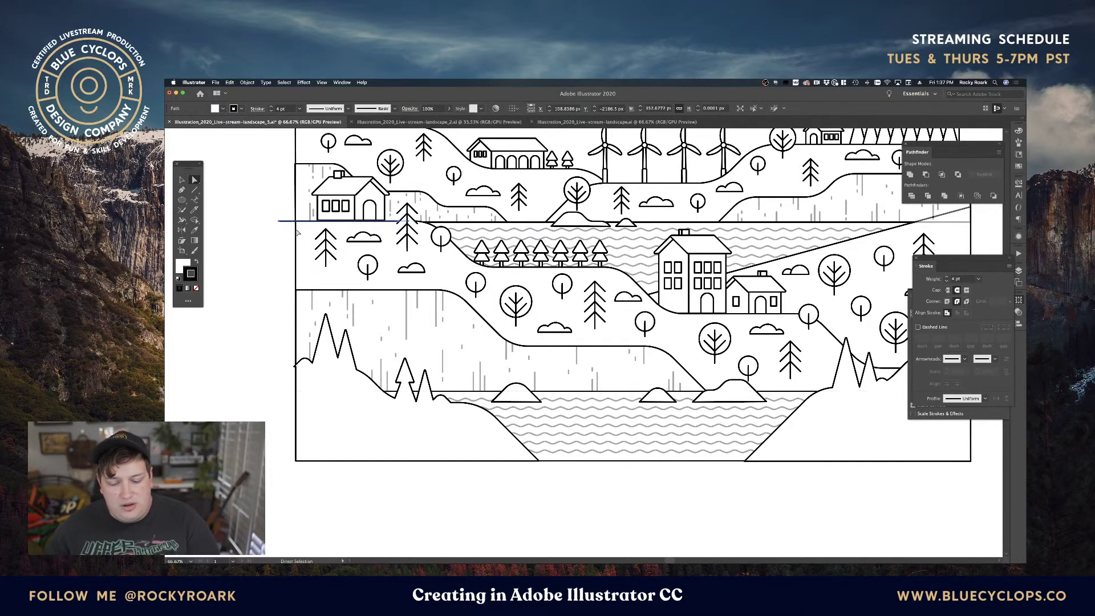
Align the house's bottom to the pasted copy of the hill edge and delete that copy.
key("v")
left_click(337, 215, "shift")
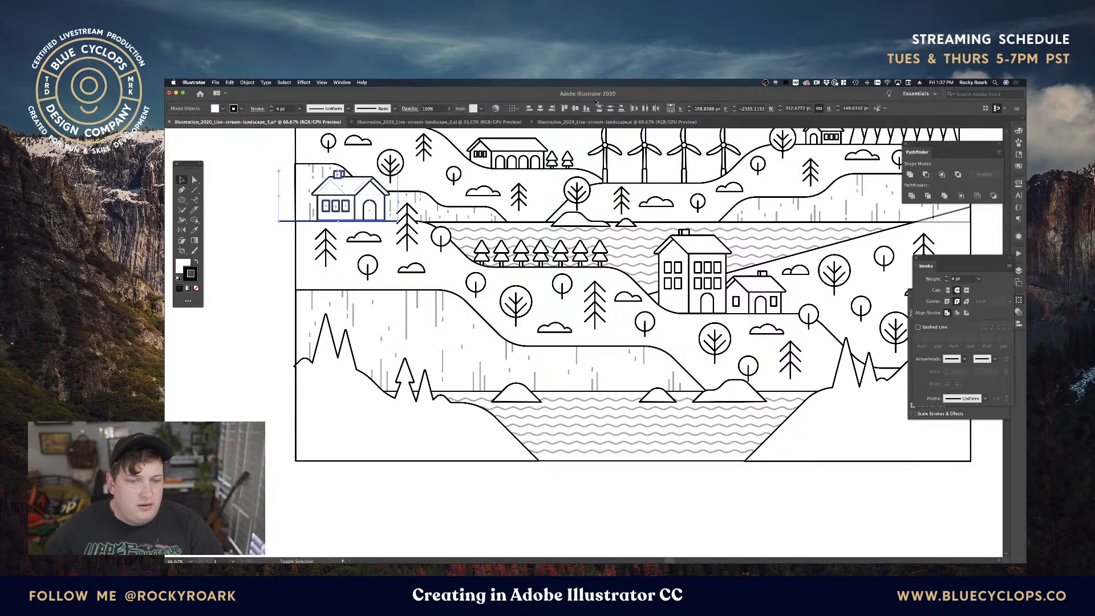
left_click(588, 109)
key("a")
left_click_drag(262, 208, 284, 230)
key("Delete")
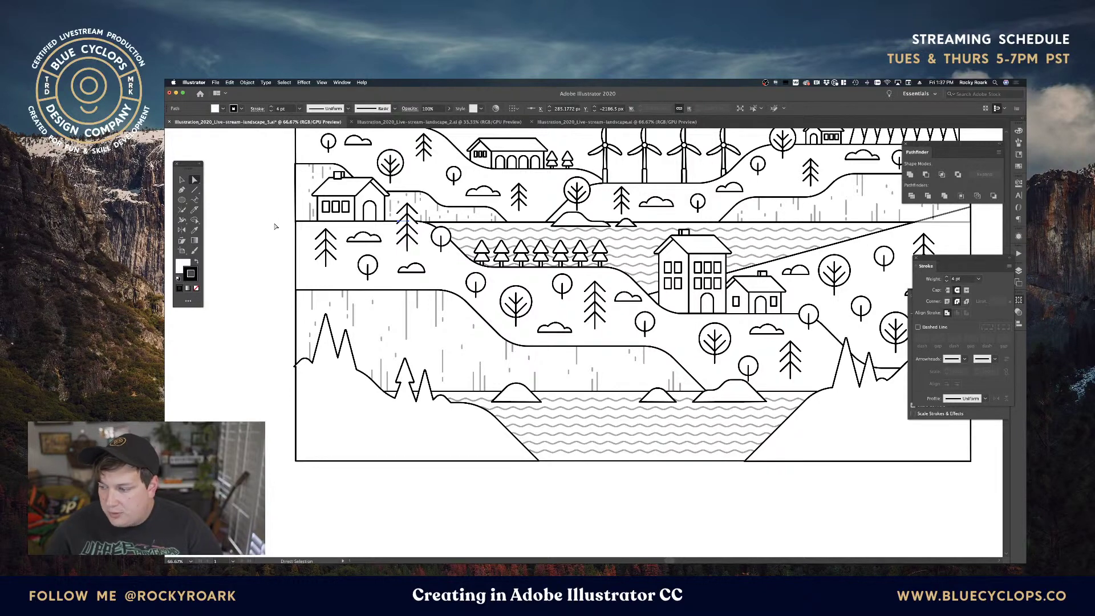
Select the branch-style pine trees across the middle and upper hills and set their fill to None.
left_click_drag(287, 220, 241, 236)
key("v")
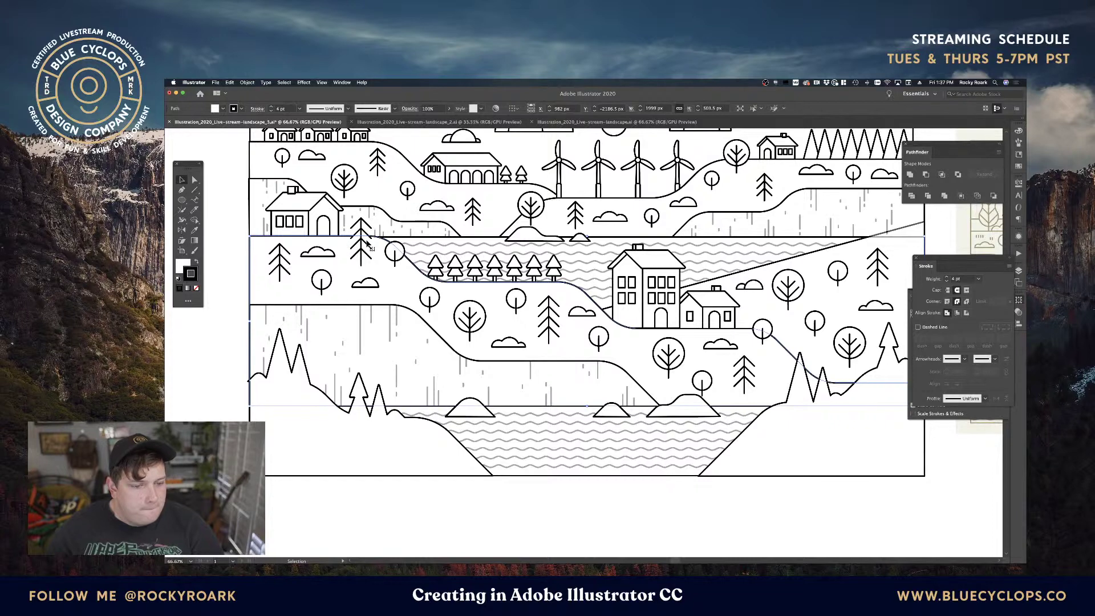
left_click(360, 242)
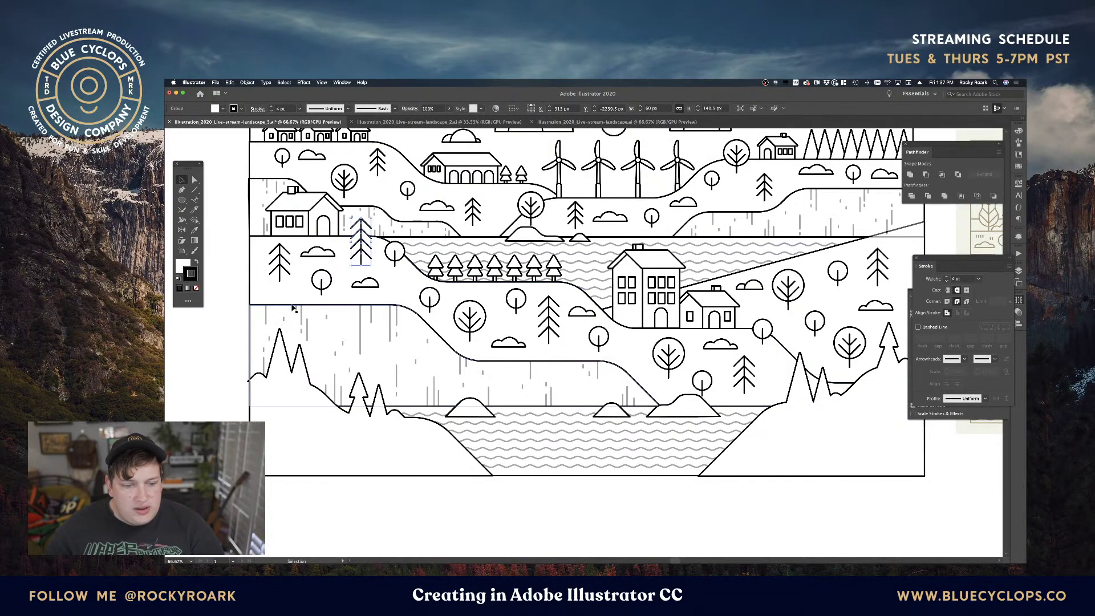
left_click(280, 262, "shift")
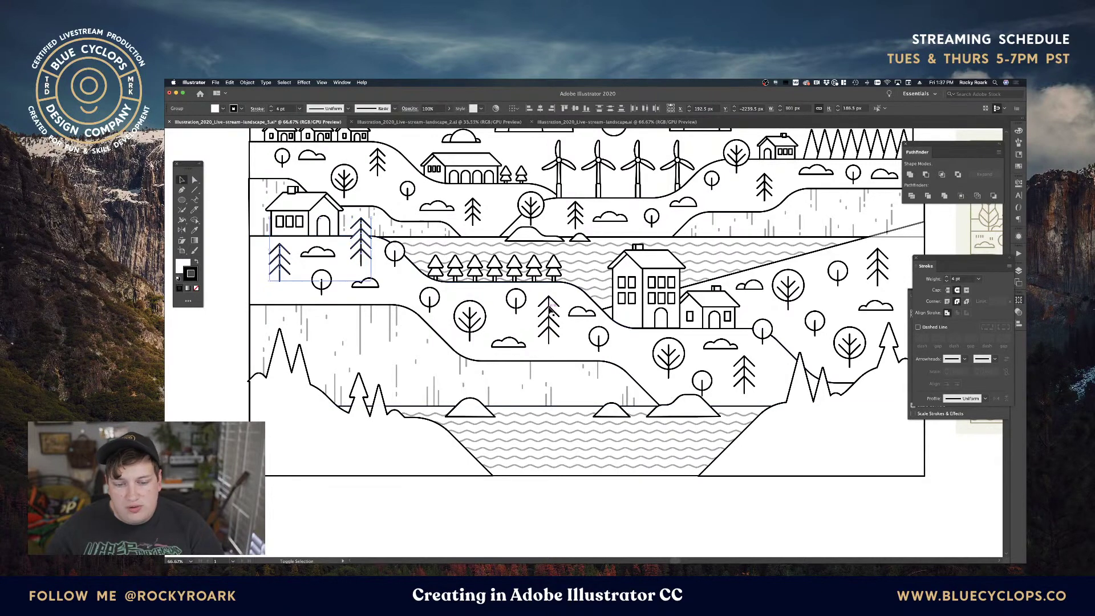
left_click(549, 311, "shift")
left_click(746, 368, "shift")
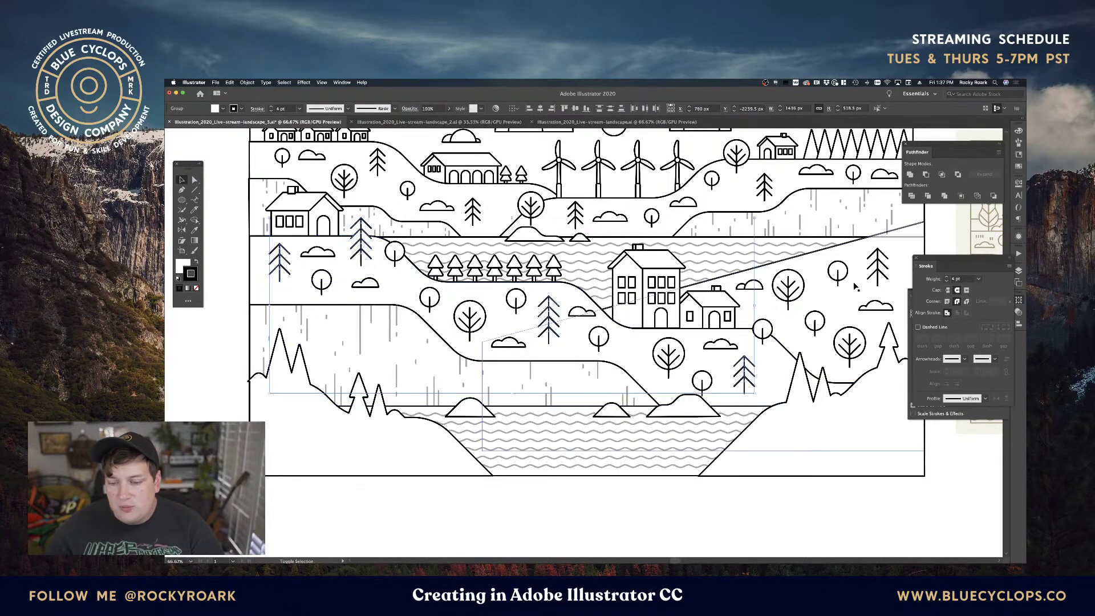
left_click(877, 265, "shift")
left_click(774, 186, "shift")
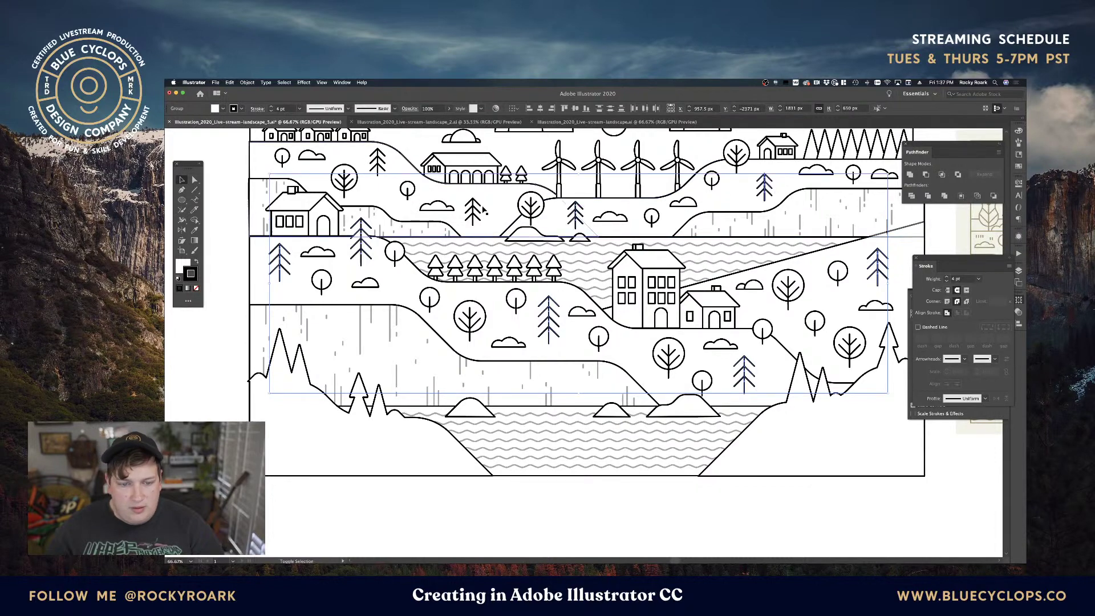
left_click(379, 166, "shift")
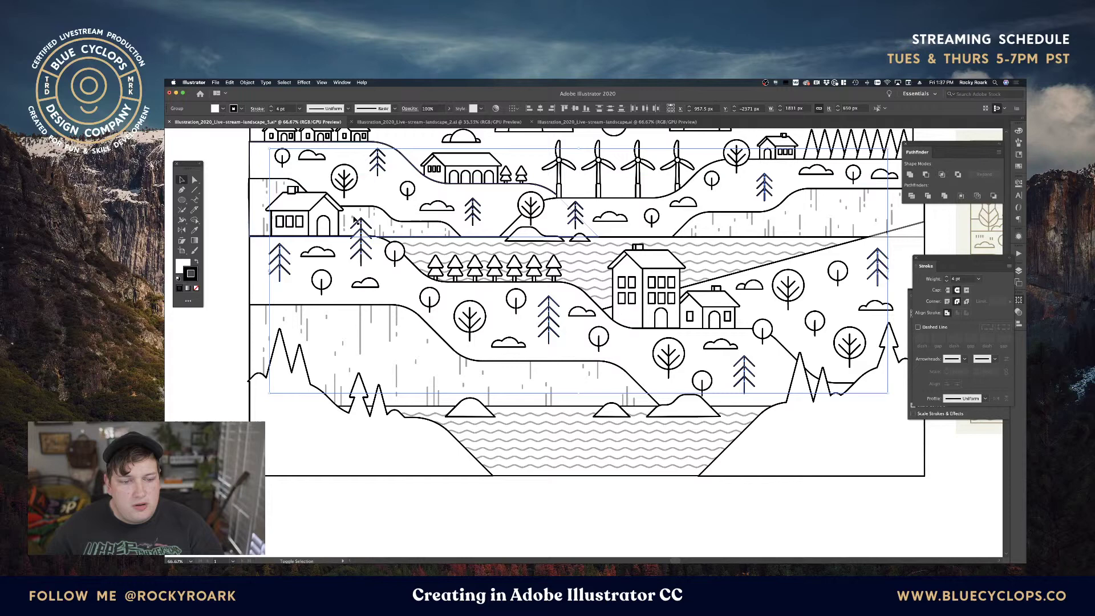
left_click(223, 272)
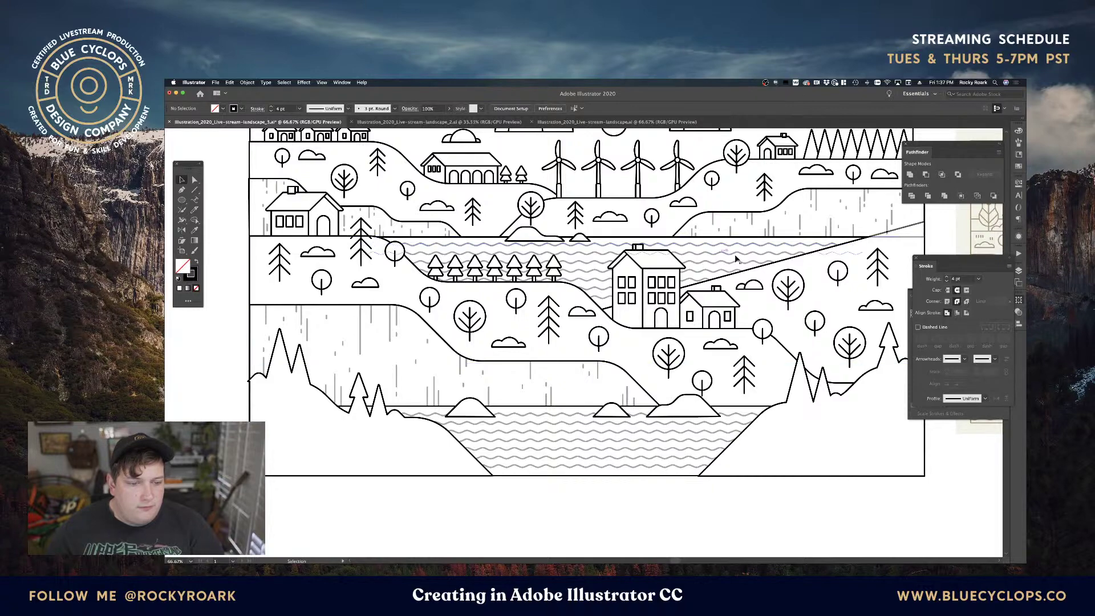
Ungroup the upper water's waves and set their opacity to 100%.
left_click_drag(518, 268, 482, 296)
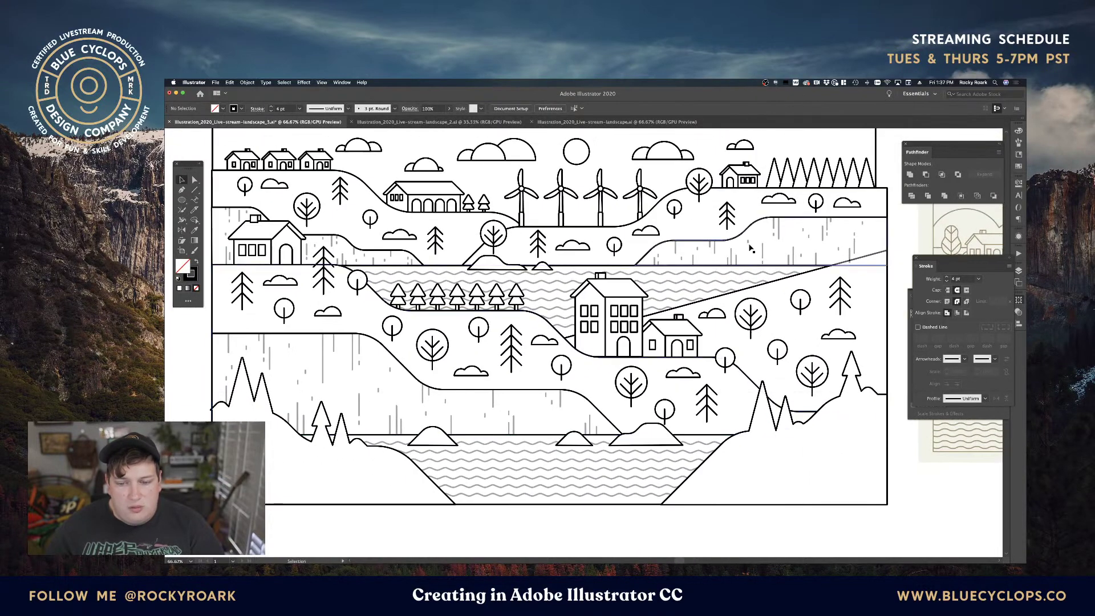
left_click(716, 251)
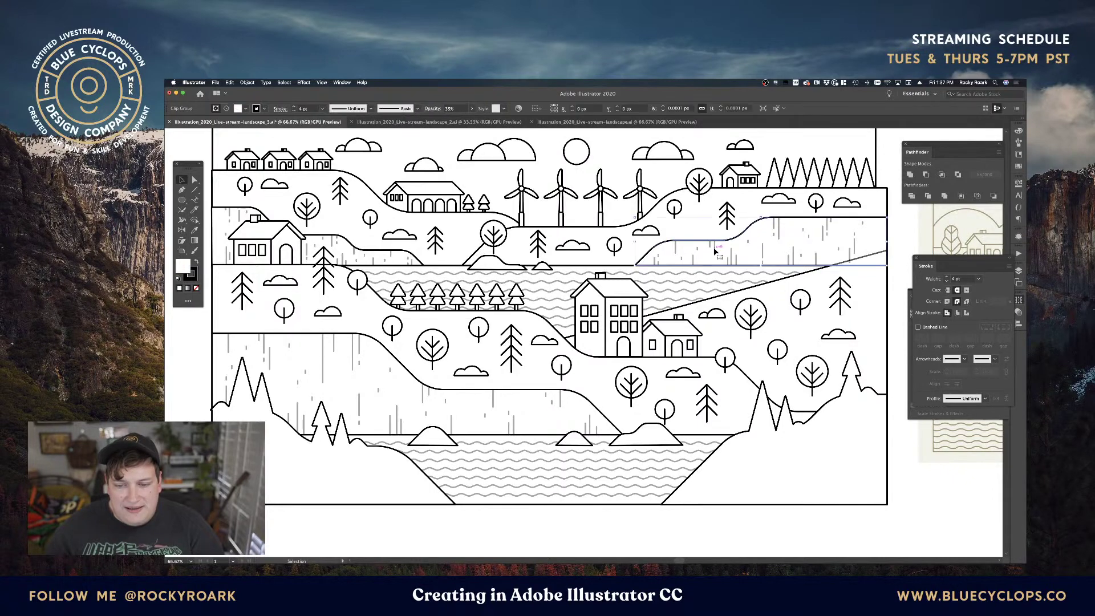
left_click(672, 276)
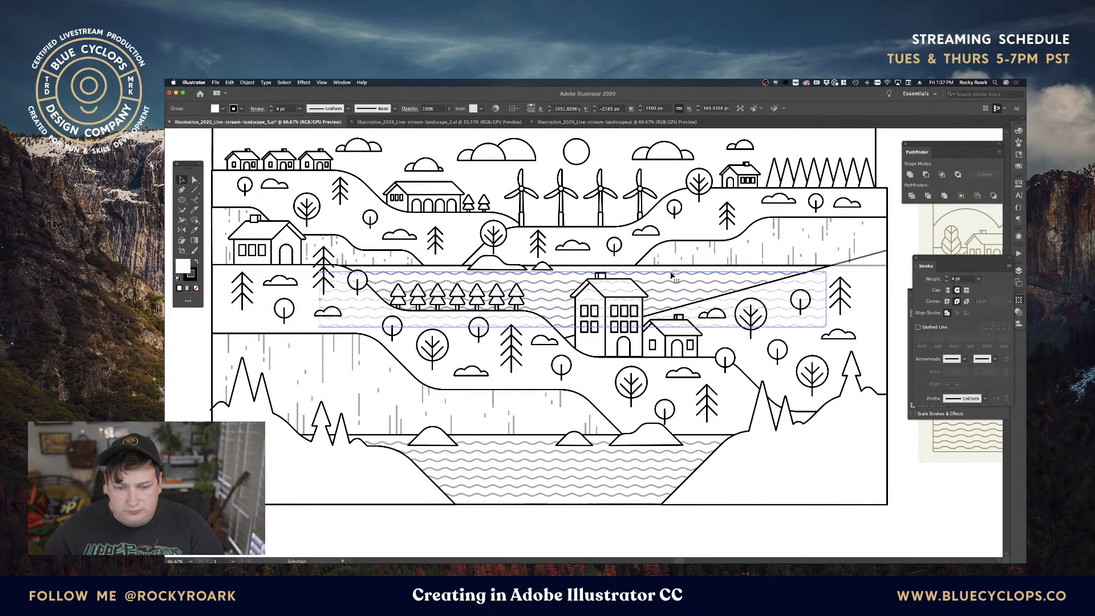
key("super+shift+g")
left_click(449, 109)
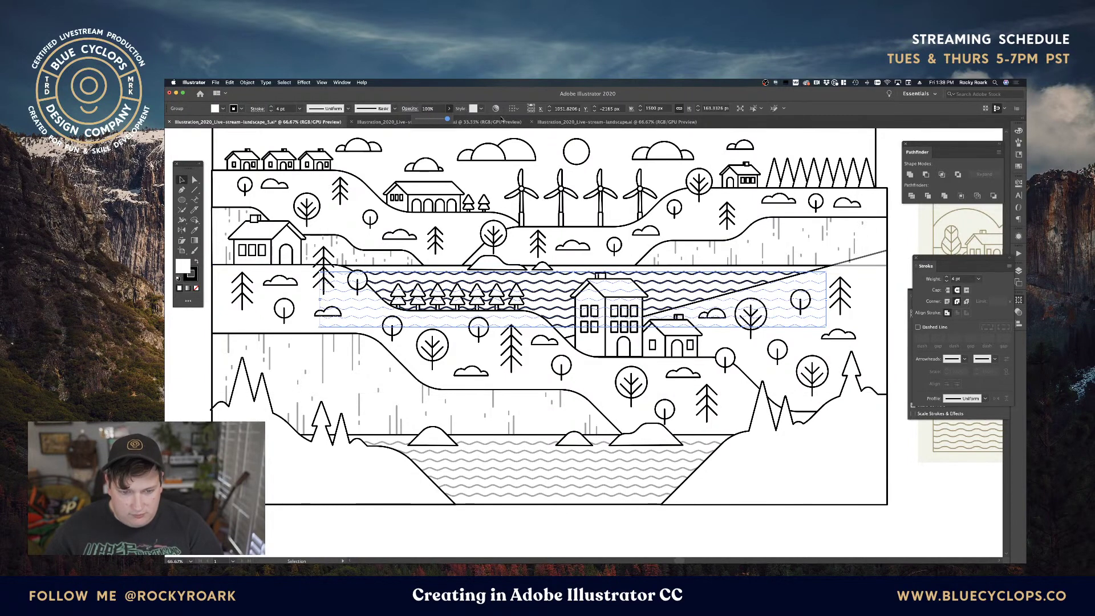
left_click(361, 180)
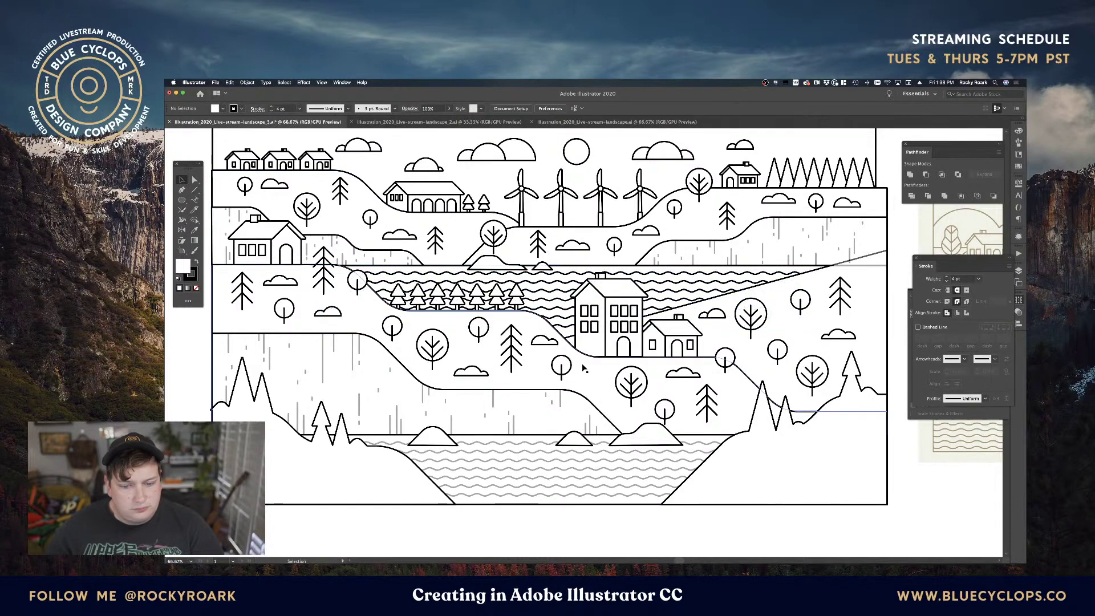
Delete the second wave line from the top of the upper water.
left_click(556, 310)
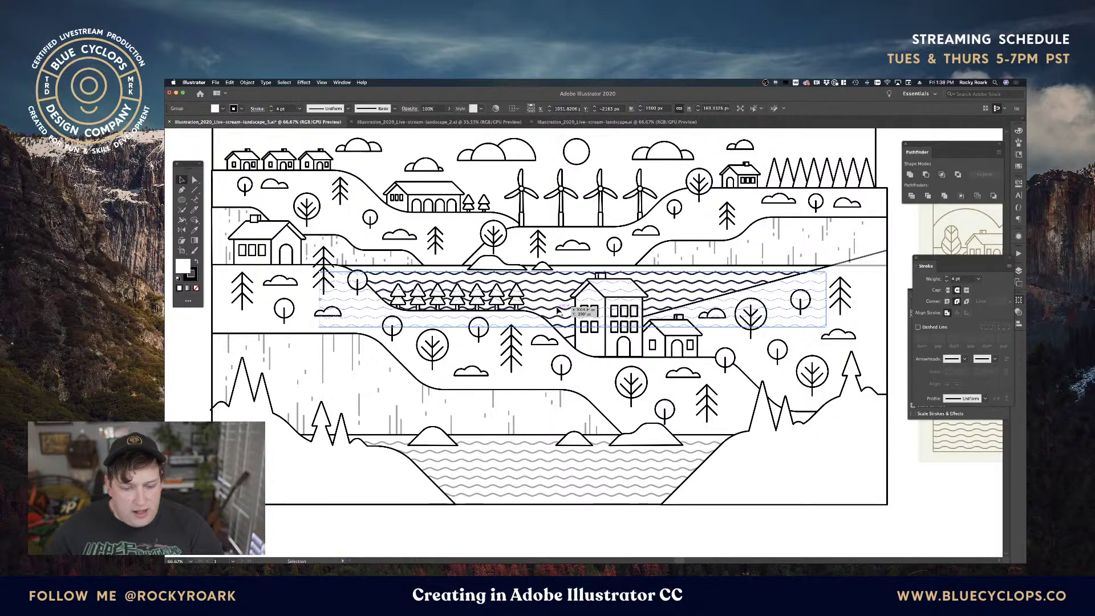
left_click(207, 171)
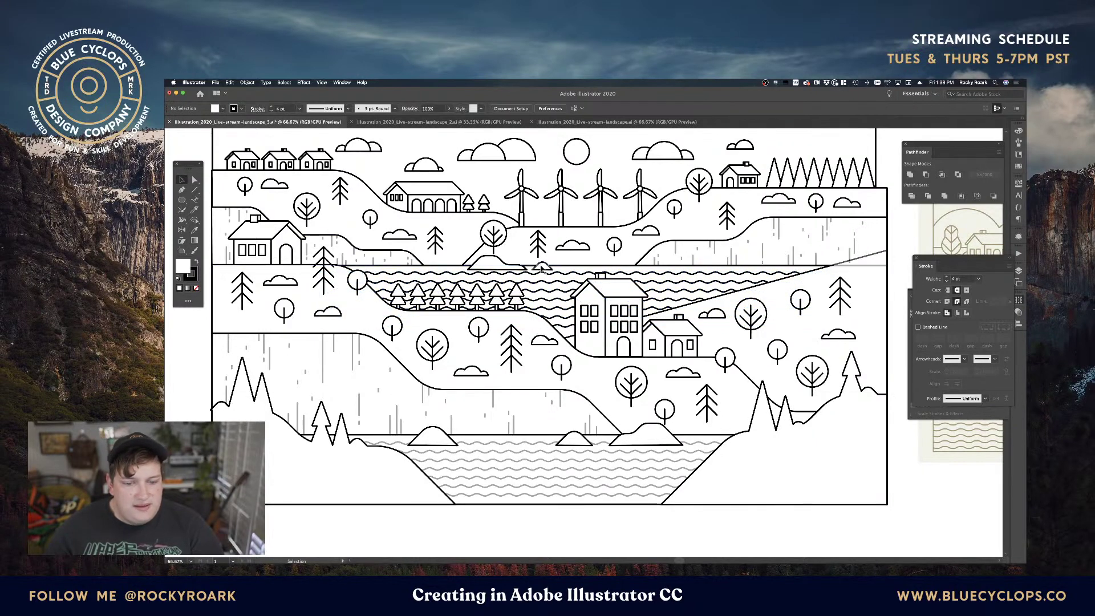
left_click(553, 284)
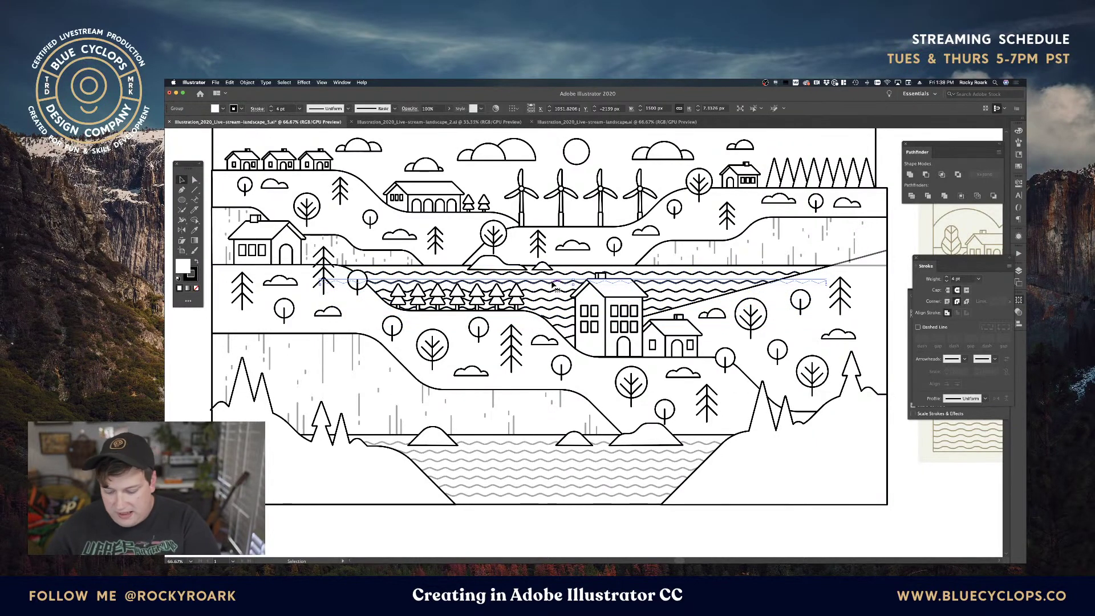
key("Delete")
Distribute the upper water's remaining waves evenly by their vertical centers and nudge them down slightly.
left_click(562, 273)
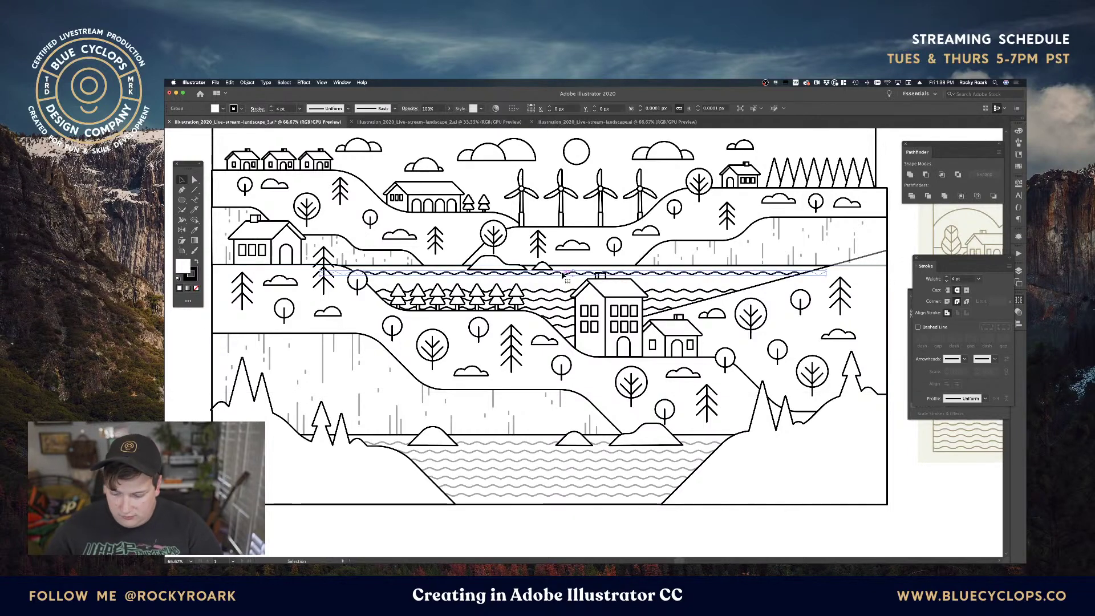
left_click(561, 300, "shift")
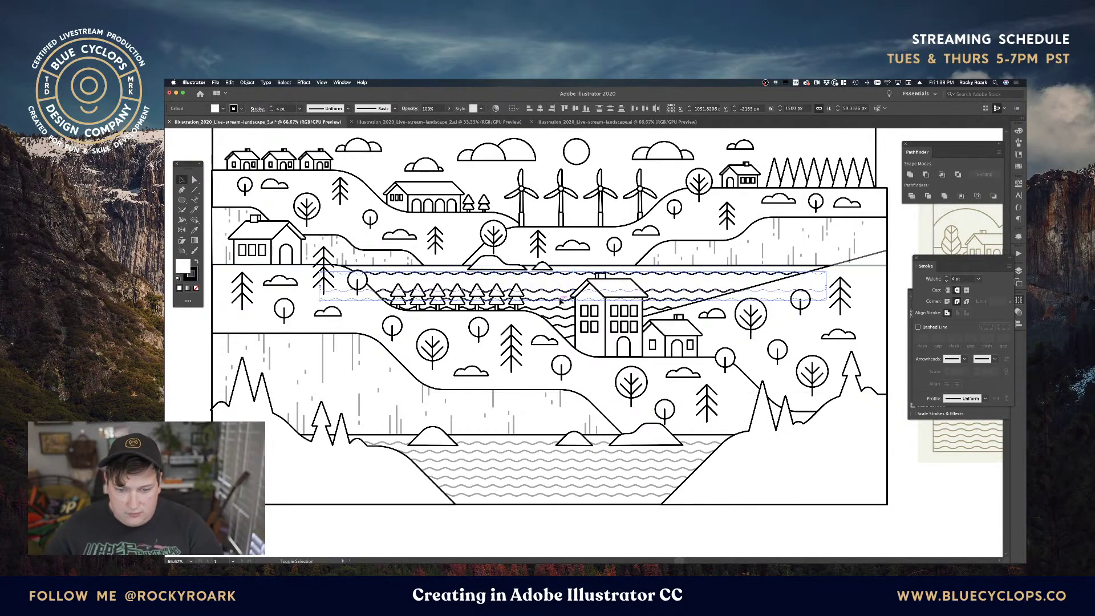
left_click(561, 325, "shift")
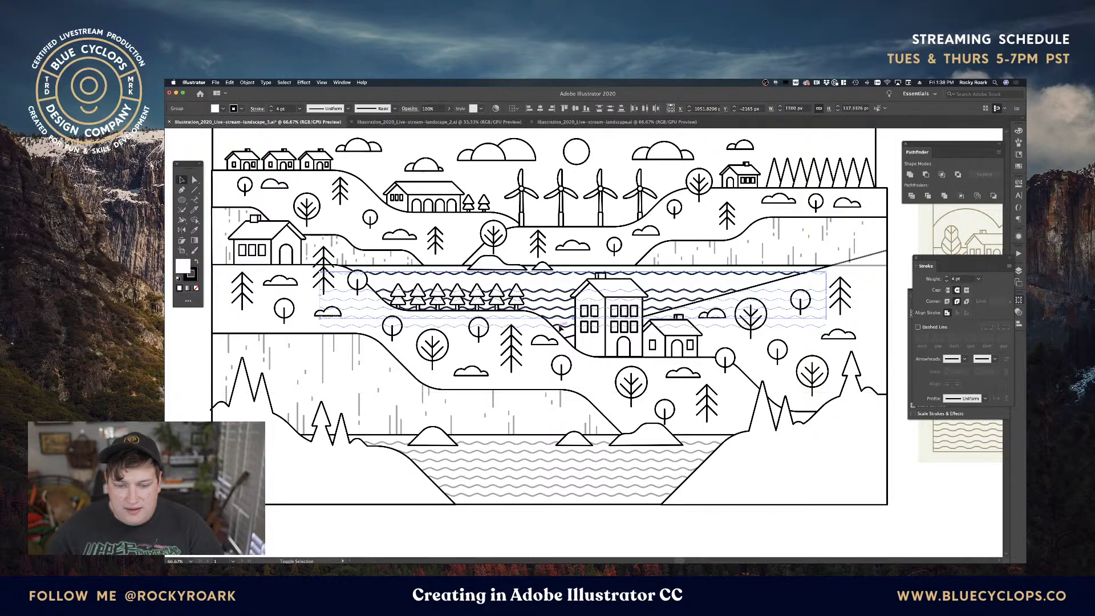
left_click(561, 327, "shift")
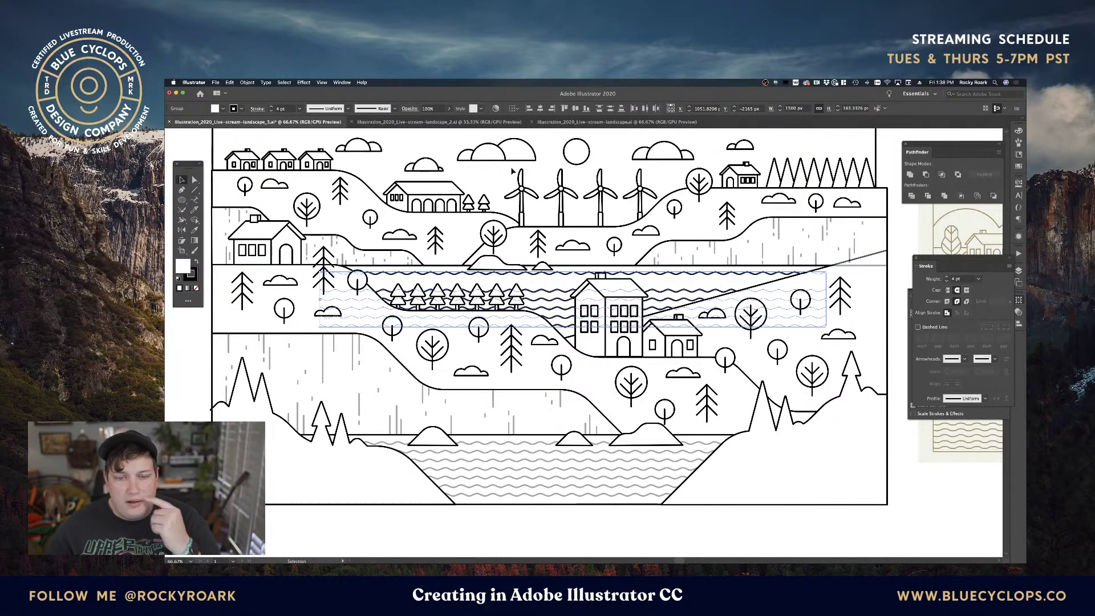
left_click(610, 108)
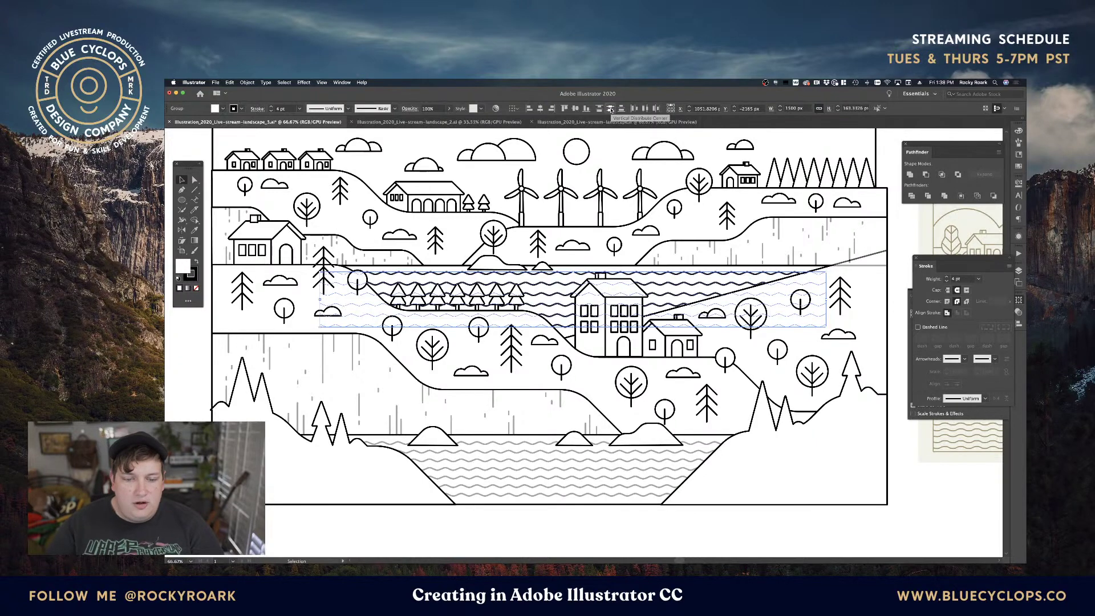
key("Down")
key("Down")
key("Down")
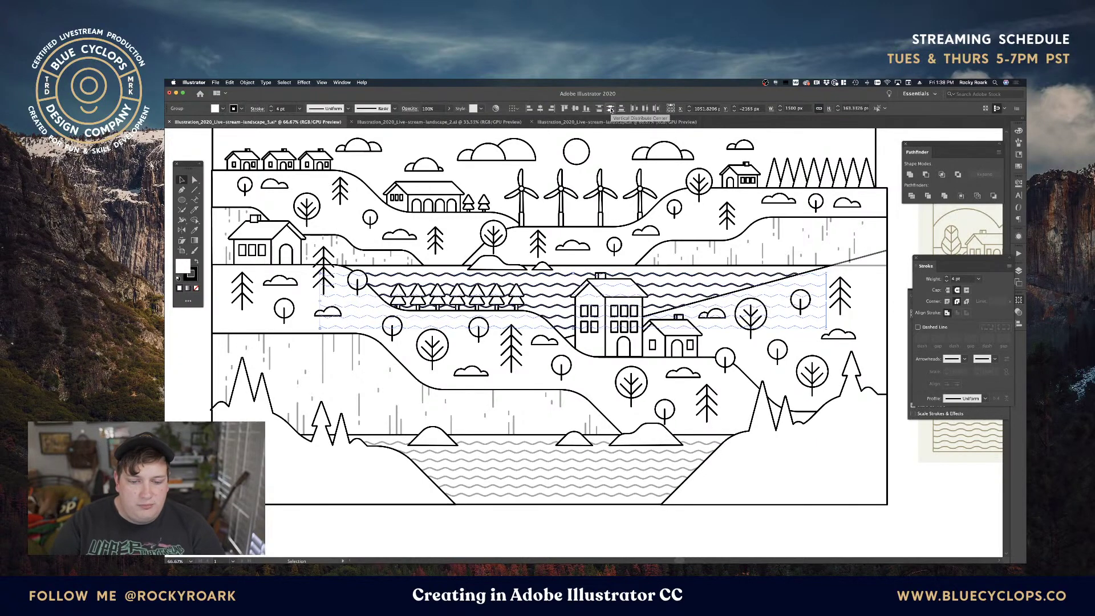
key("Down")
key("Down")
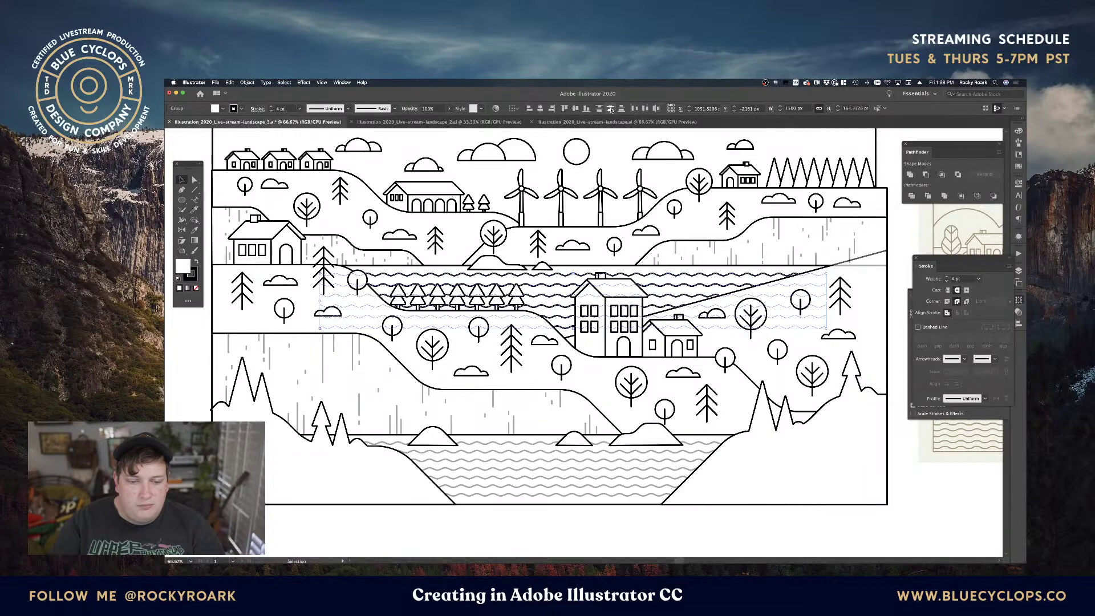
left_click(192, 151)
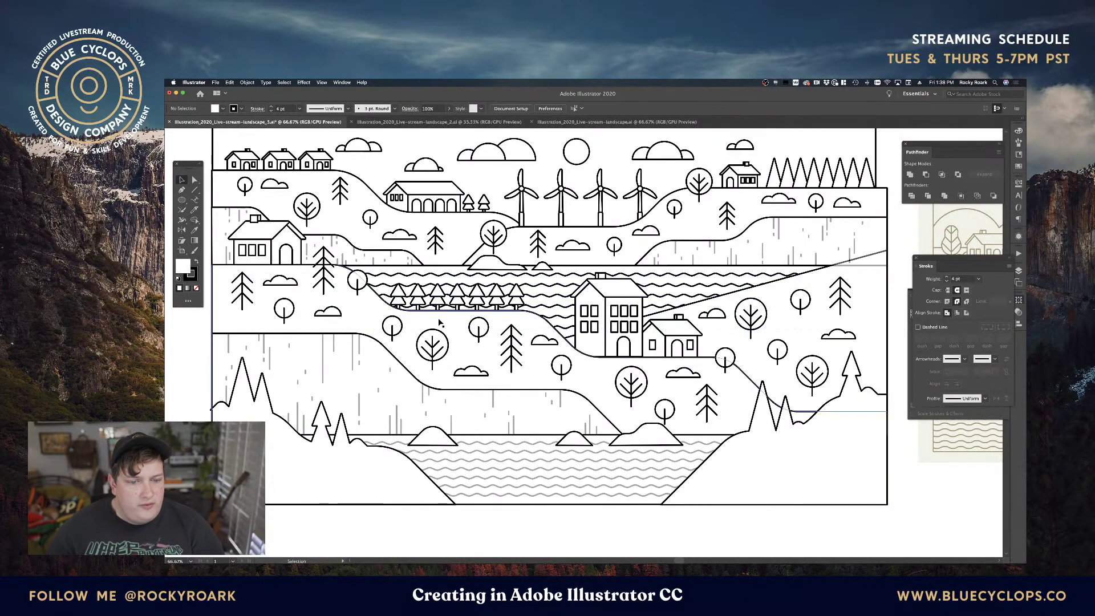
Delete the last tree at the house end of the tree row along the upper water's shore.
left_click(400, 297)
left_click(420, 297, "shift")
left_click(438, 297, "shift")
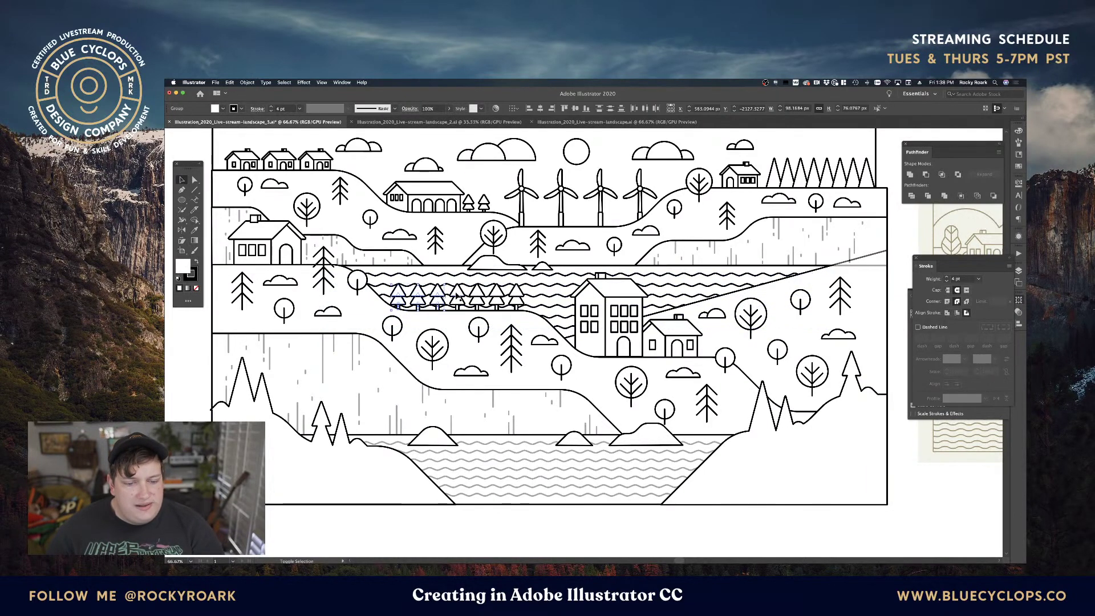
left_click(457, 298, "shift")
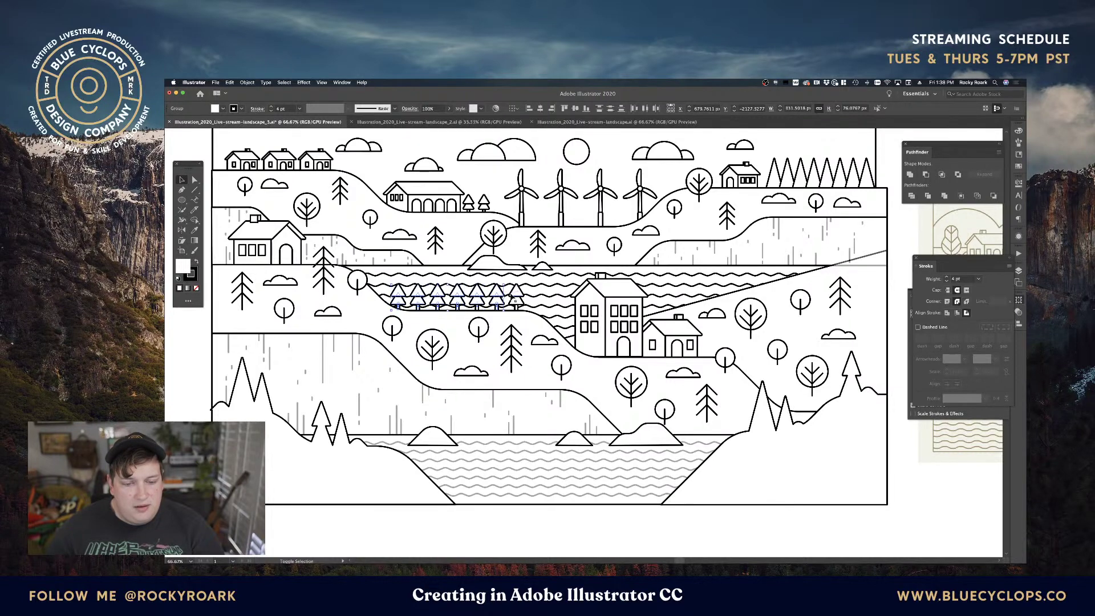
left_click(514, 299)
key("Delete")
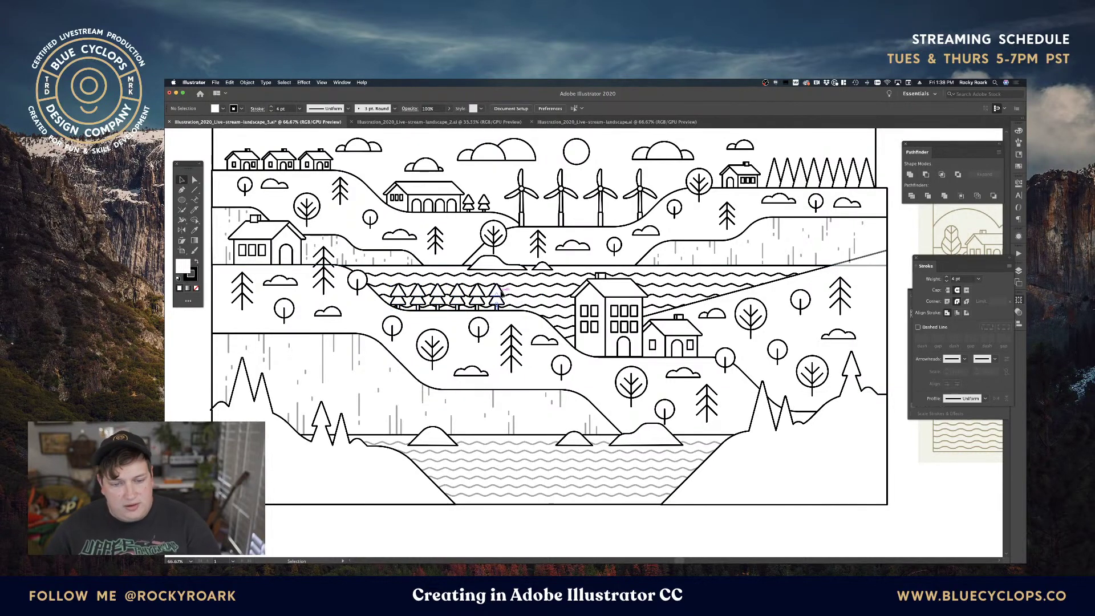
Scale the six remaining shoreline trees up proportionally to about 378 px wide and 87 px high.
left_click(501, 292)
left_click(477, 297, "shift")
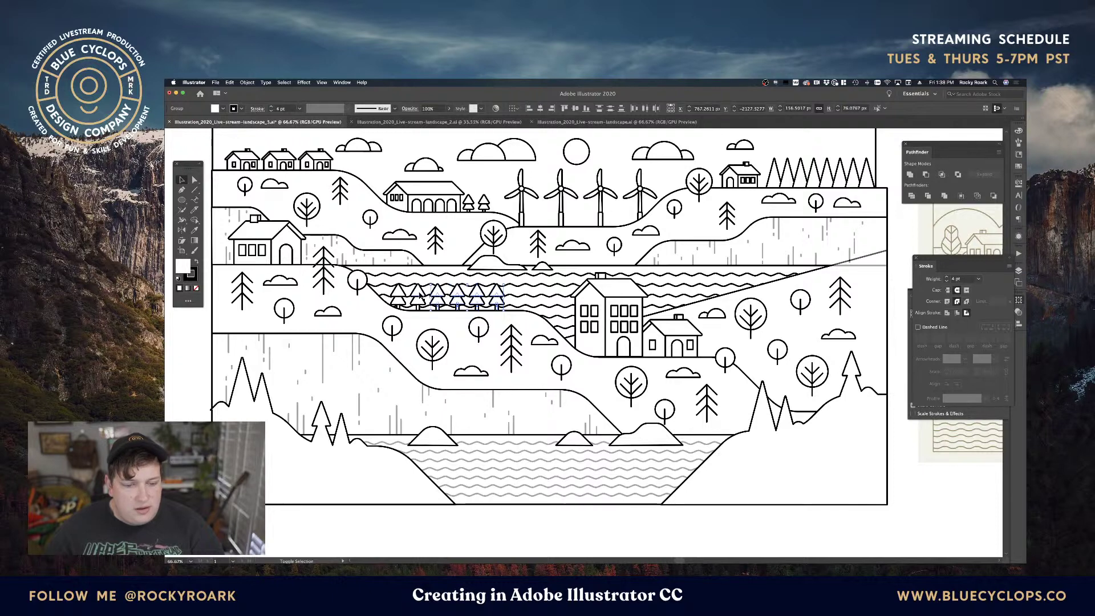
left_click(504, 284, "shift")
left_click_drag(505, 283, 520, 281)
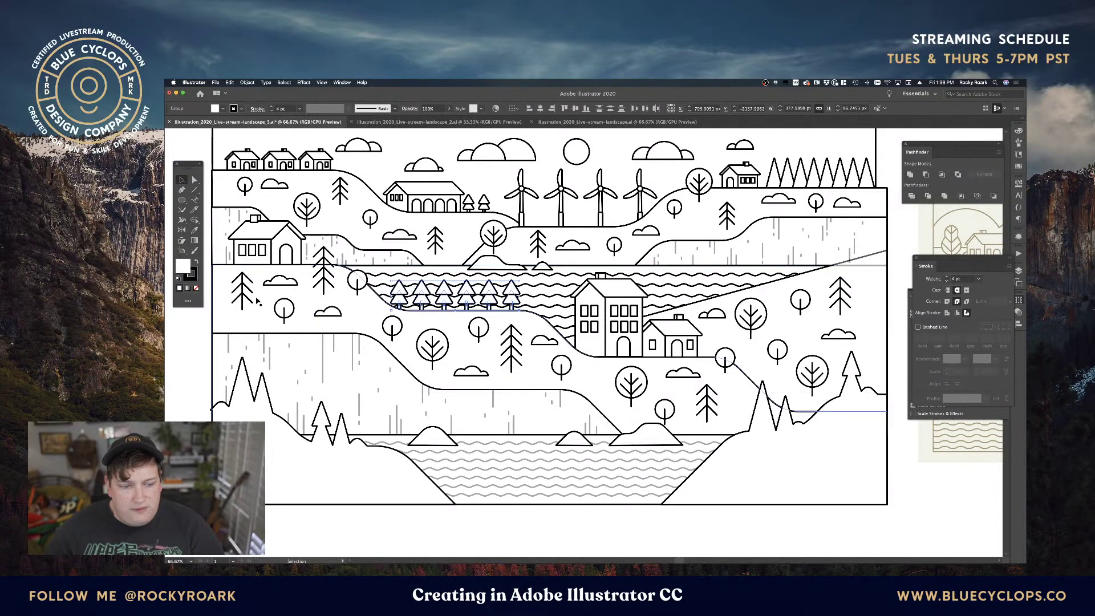
Select all the wave lines in the upper water, leaving the water shape out, and delete them.
left_click(196, 332)
key("space")
left_click_drag(397, 306, 443, 307)
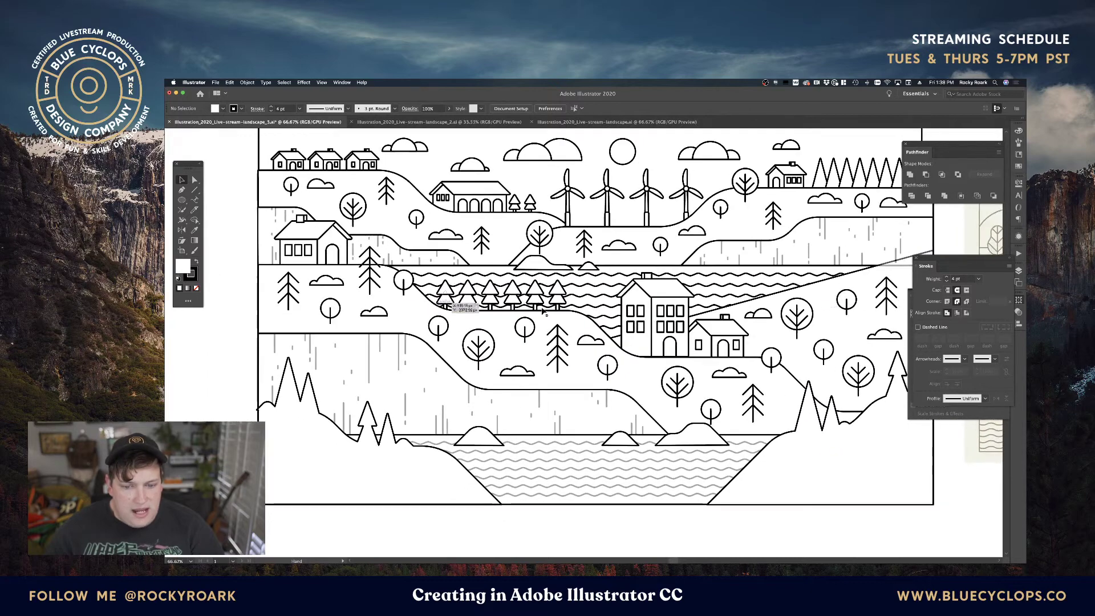
left_click(608, 322)
left_click(608, 312, "shift")
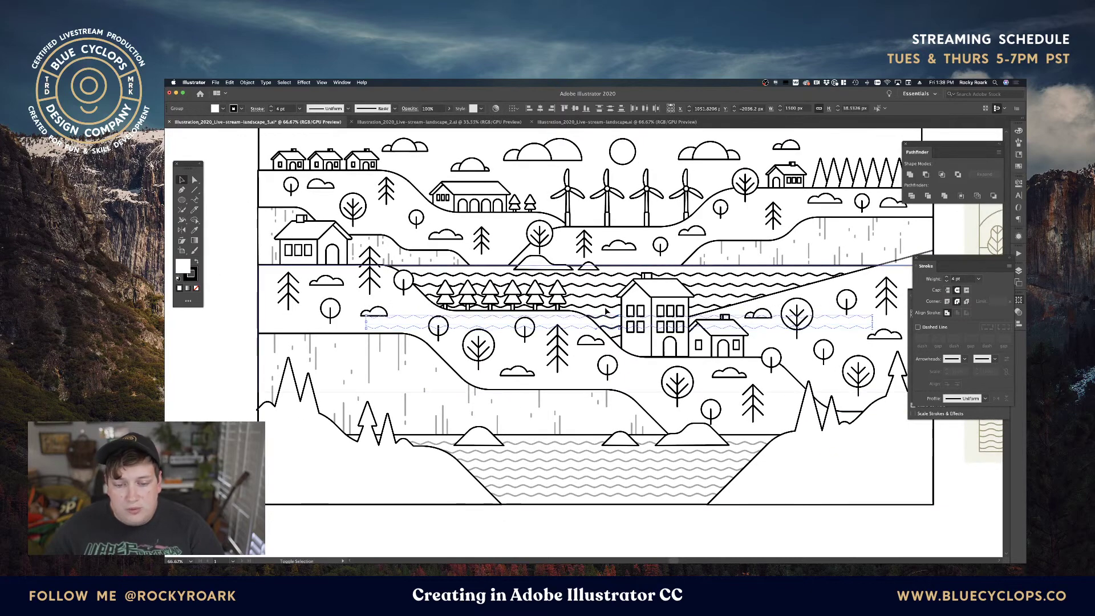
left_click(607, 306, "shift")
left_click(605, 296, "shift")
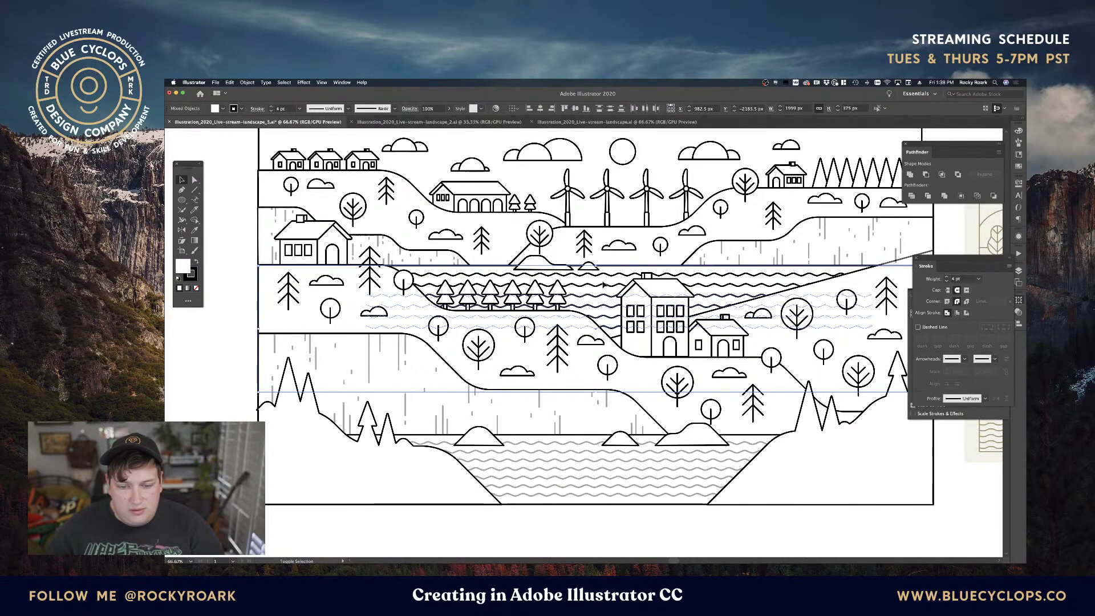
left_click(604, 286, "shift")
left_click(603, 281)
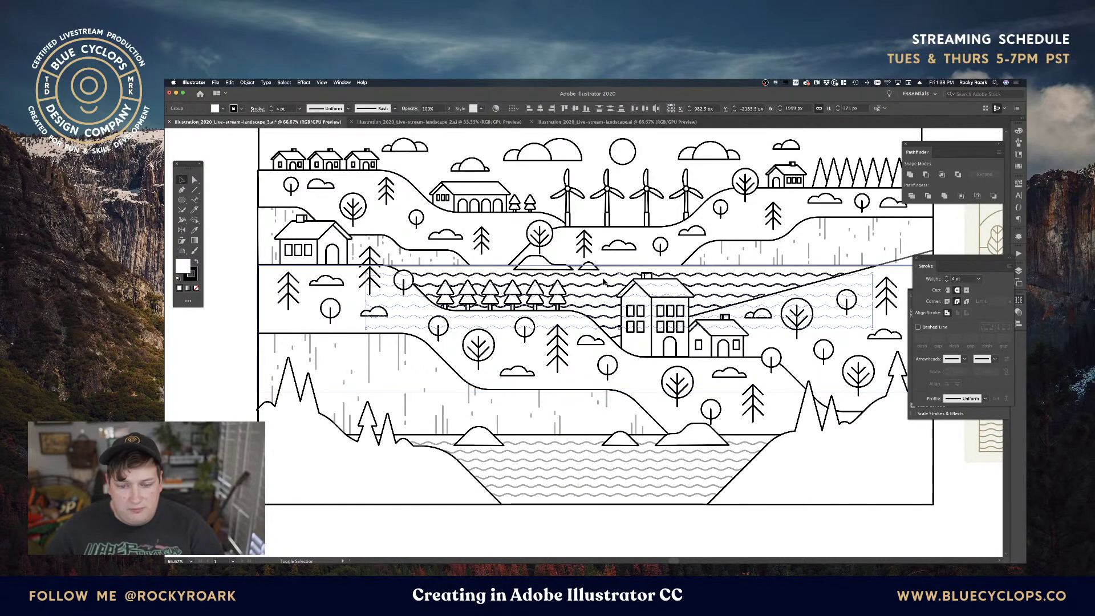
key("Delete")
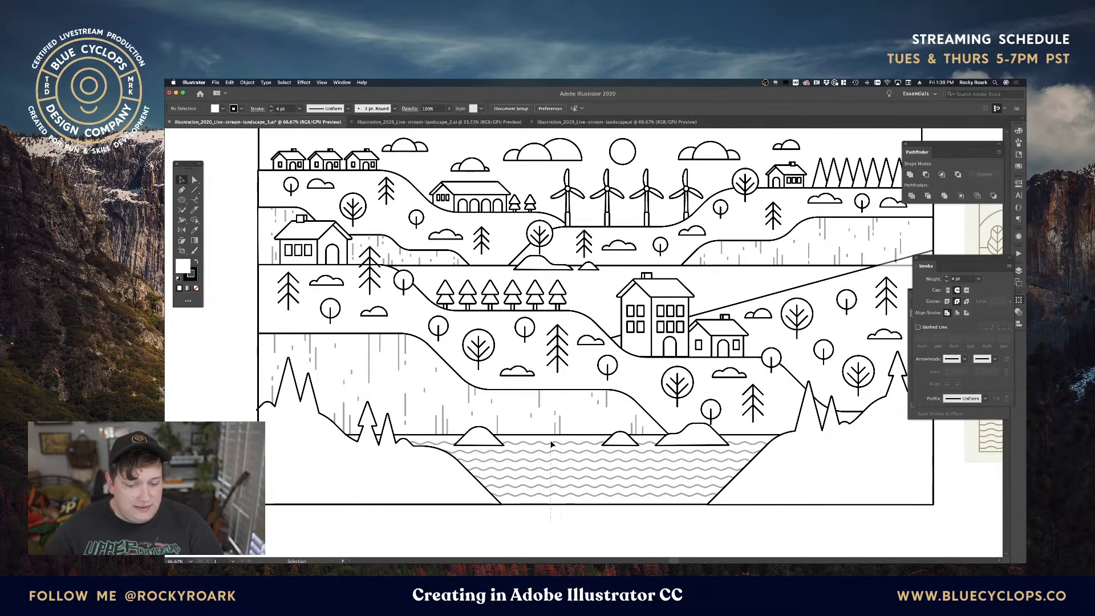
Delete all the wave lines in the lower water.
left_click_drag(551, 444, 550, 442)
left_click(537, 502, "shift")
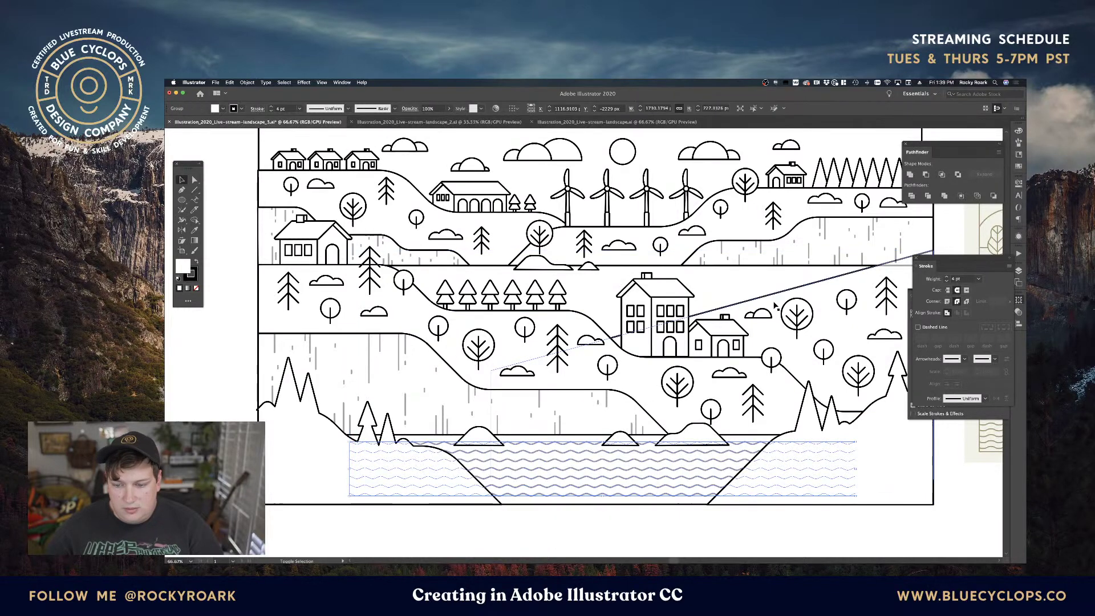
key("Delete")
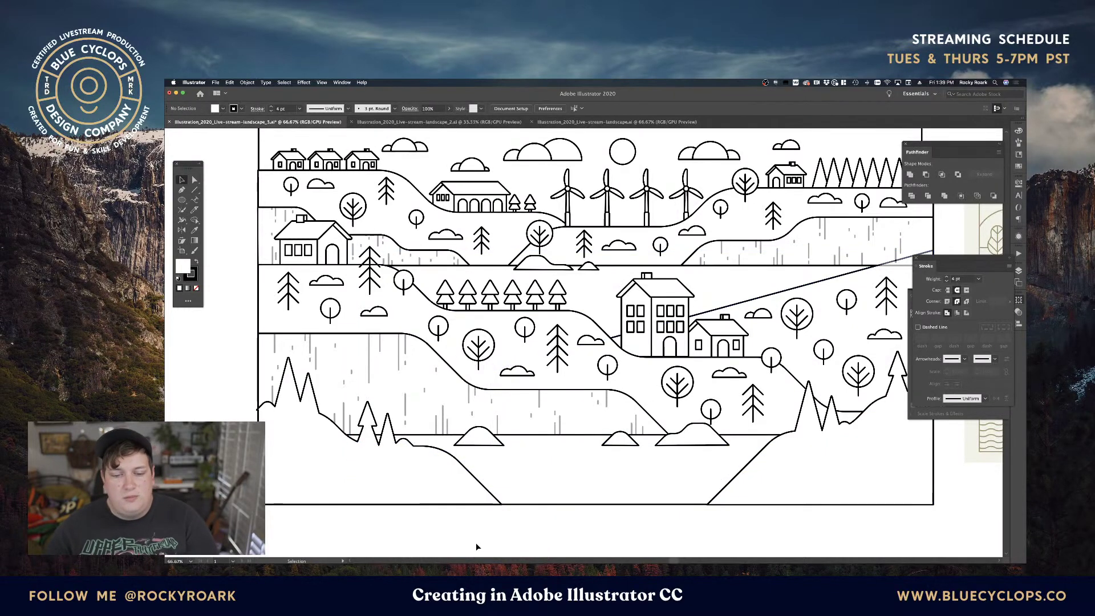
scroll(527, 301, "up", 3)
scroll(527, 301, "right", 3)
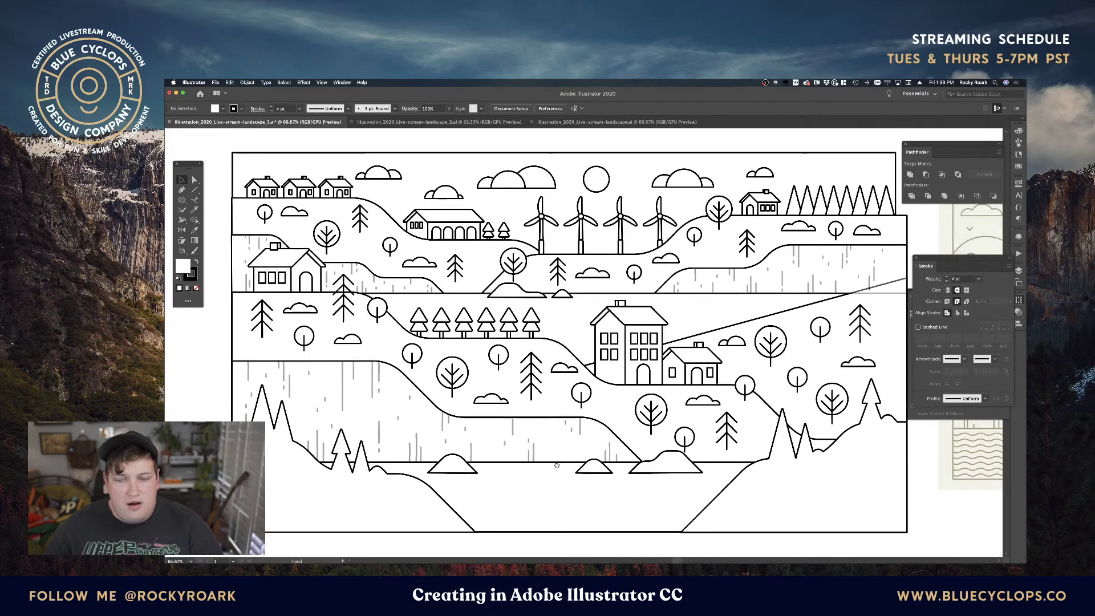
left_click(521, 301)
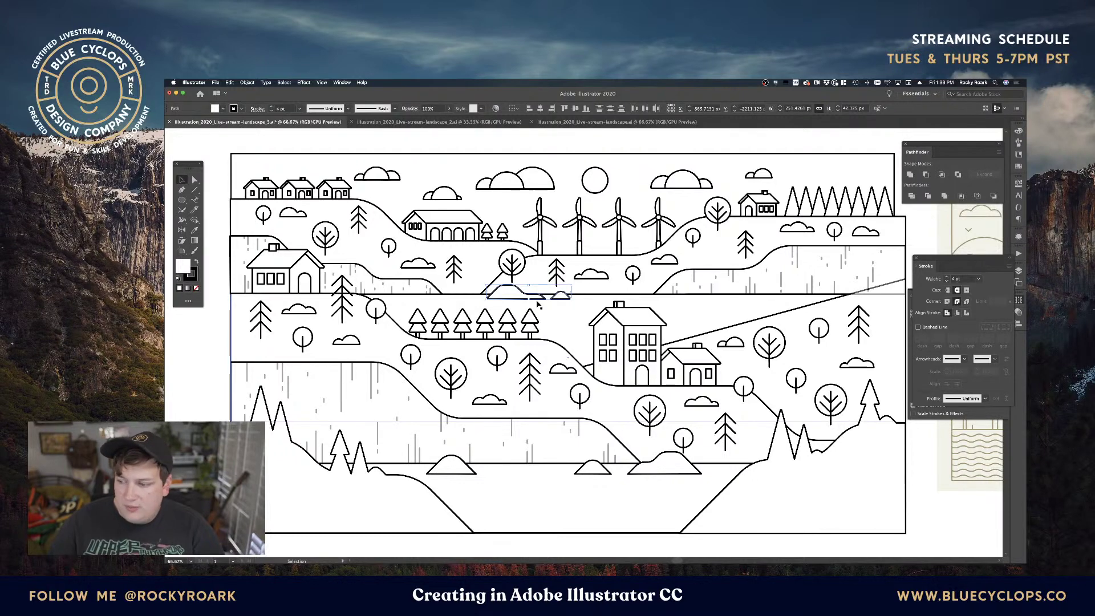
left_click(596, 147)
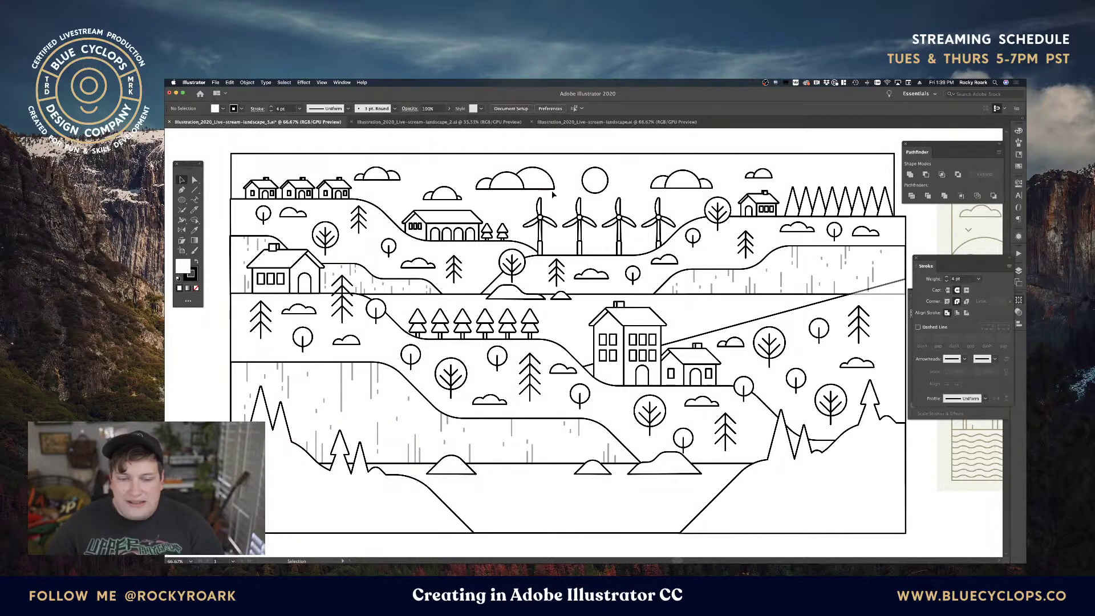
Nudge the small house beside the row of pointed trees up slightly on its hilltop.
key("space")
left_click_drag(659, 315, 597, 313)
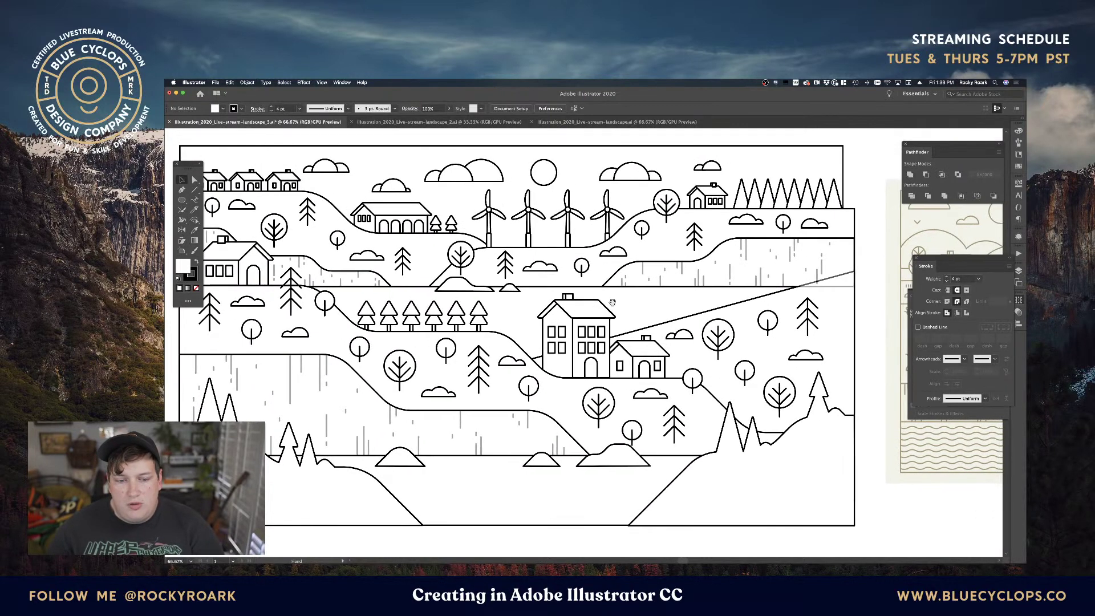
left_click_drag(520, 221, 662, 258)
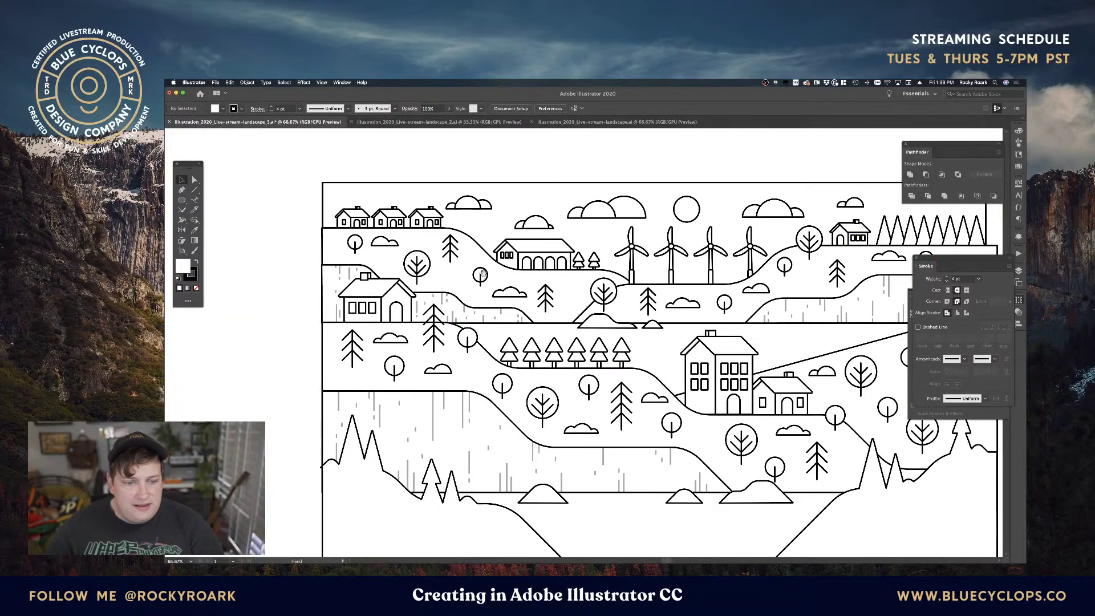
left_click_drag(597, 365, 524, 523)
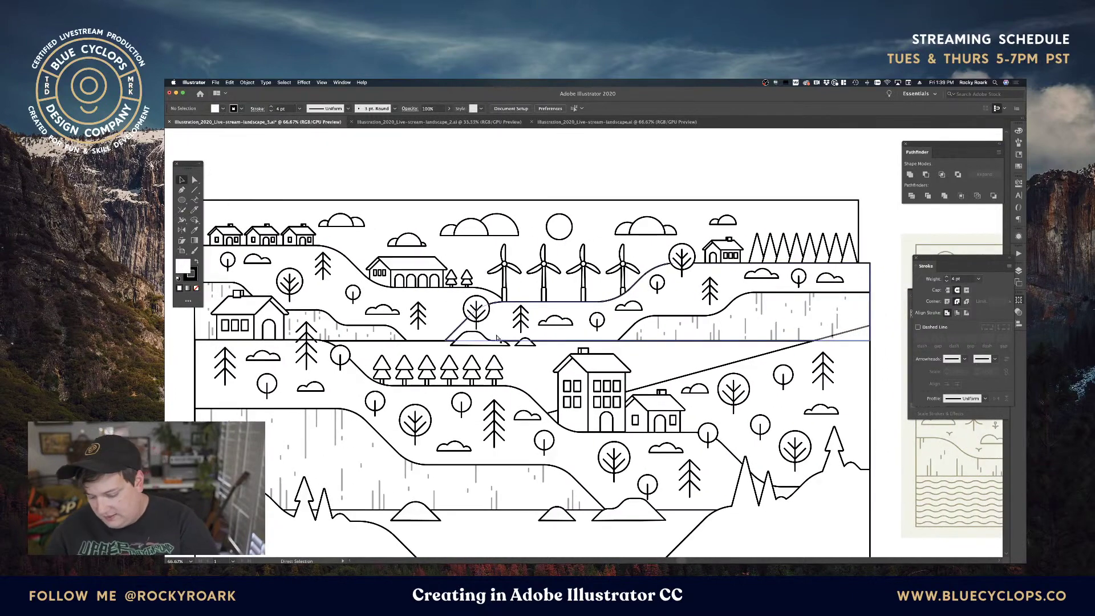
key("super+=")
key("super+=")
left_click_drag(683, 240, 373, 419)
left_click(618, 310)
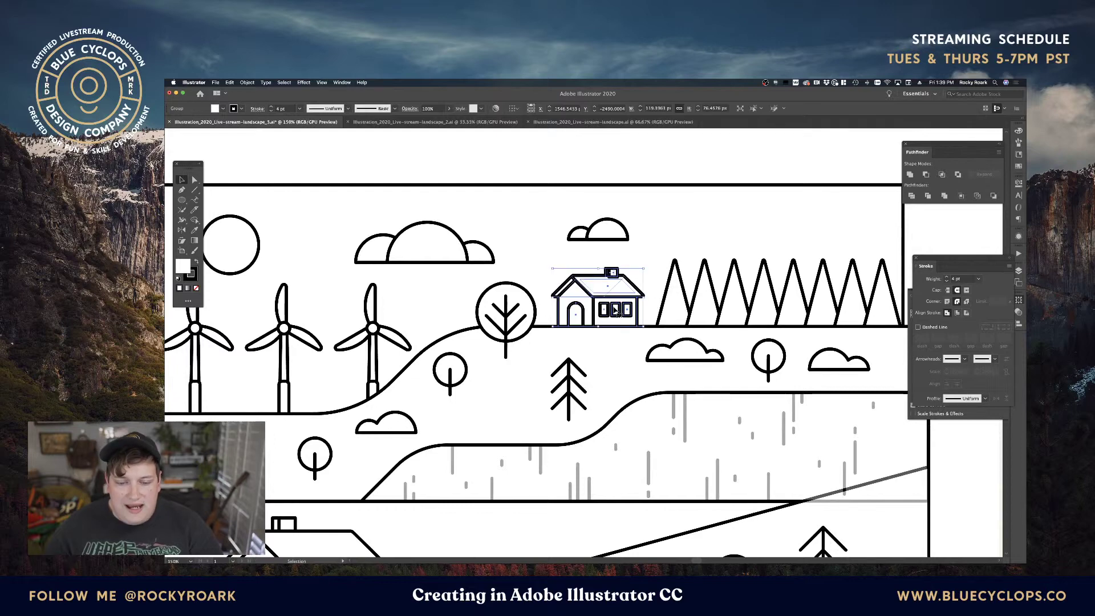
key("Up")
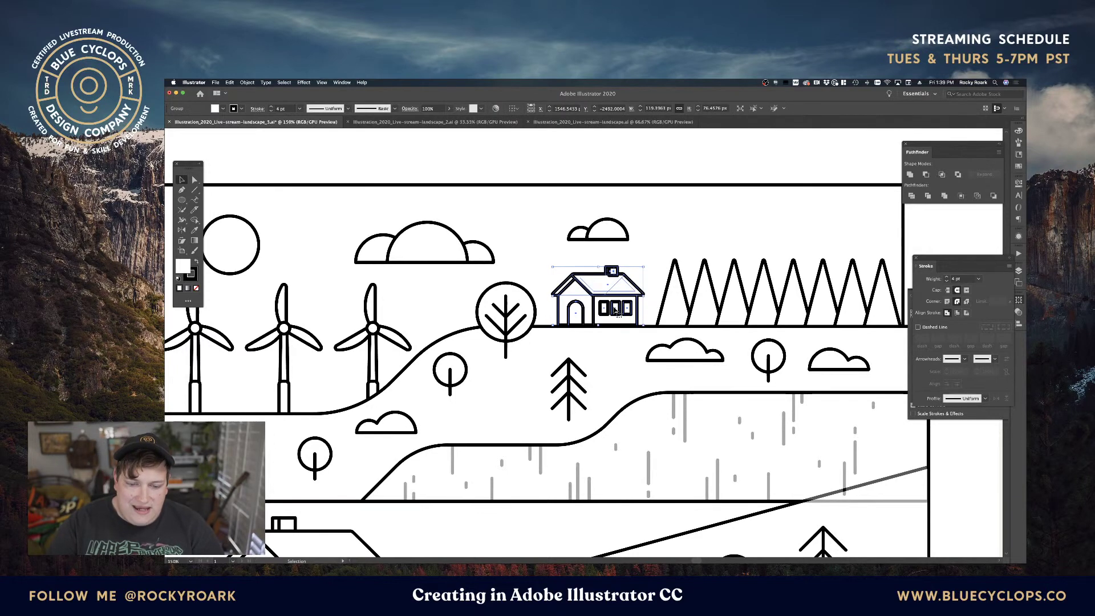
left_click(564, 171)
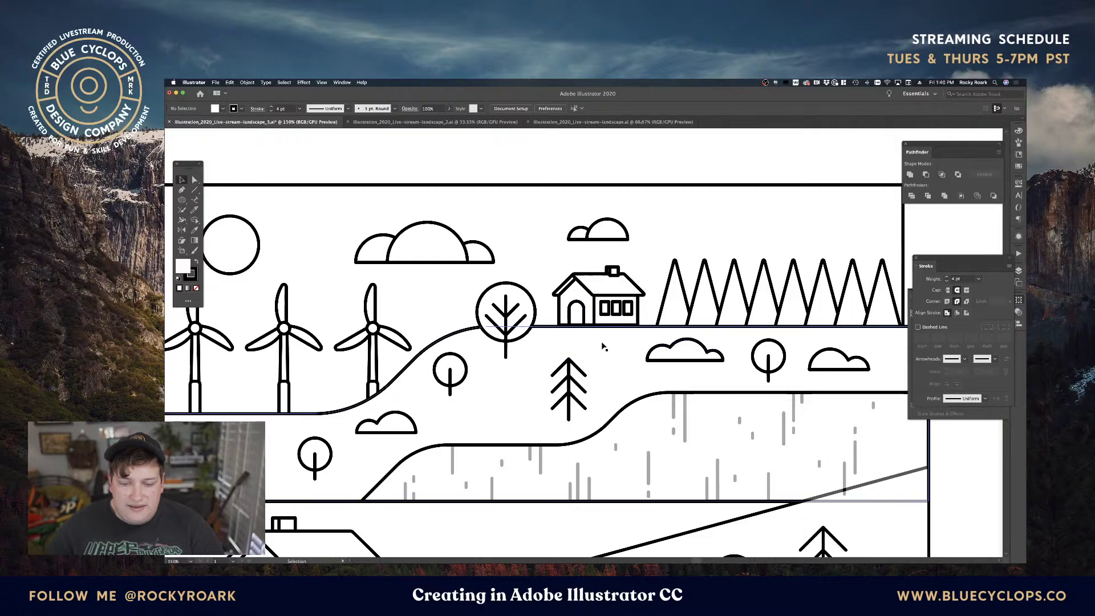
Copy the straight hilltop edge beneath the small house and pointed trees and paste it in front as a separate line.
left_click(579, 341)
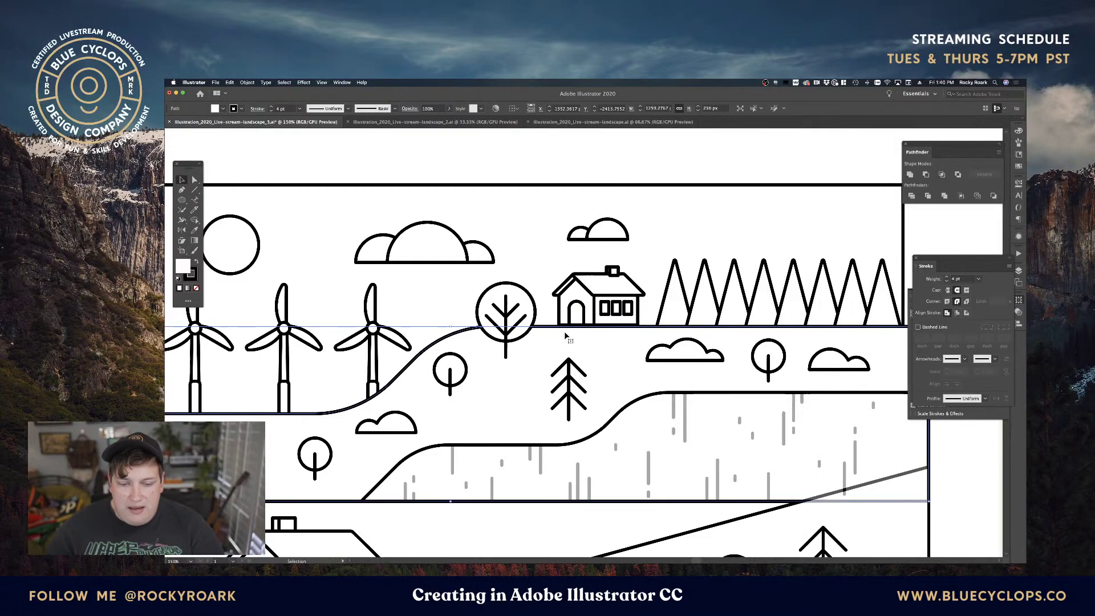
key("a")
left_click(550, 317)
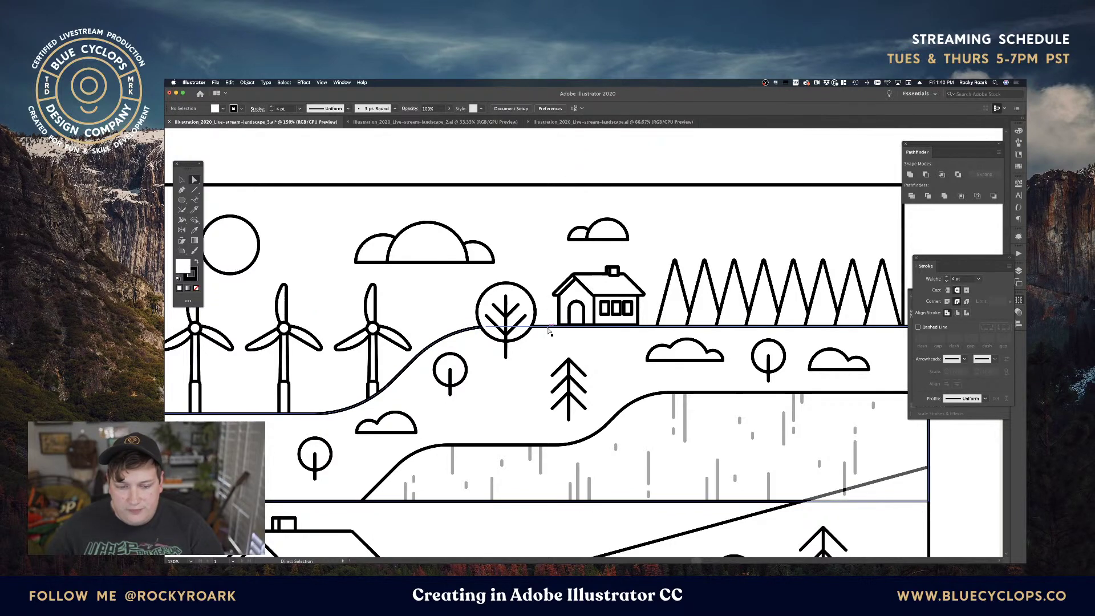
left_click(549, 331)
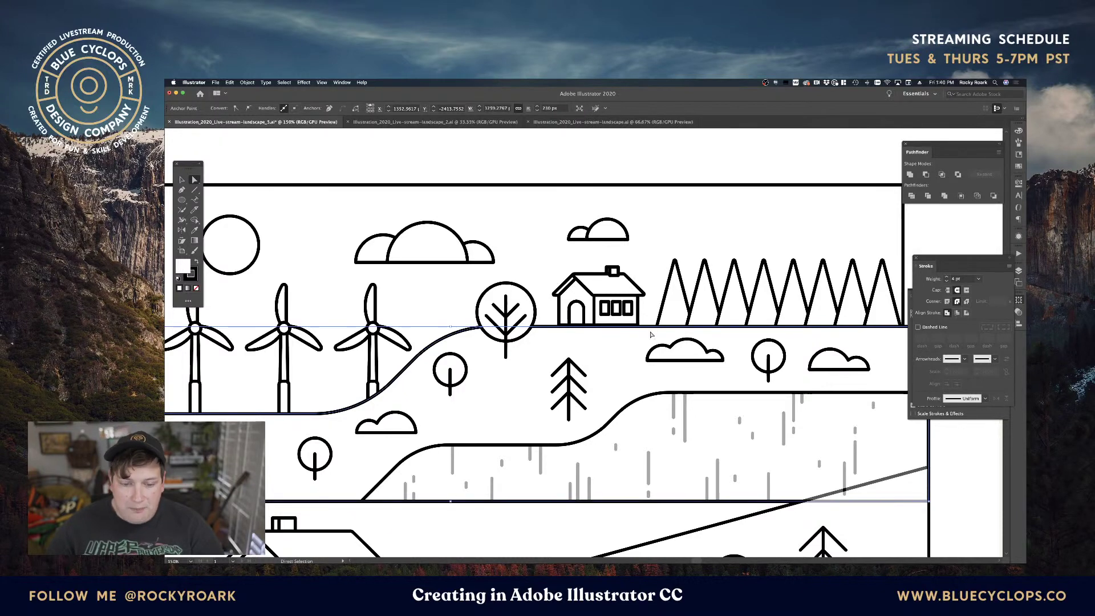
left_click(601, 165)
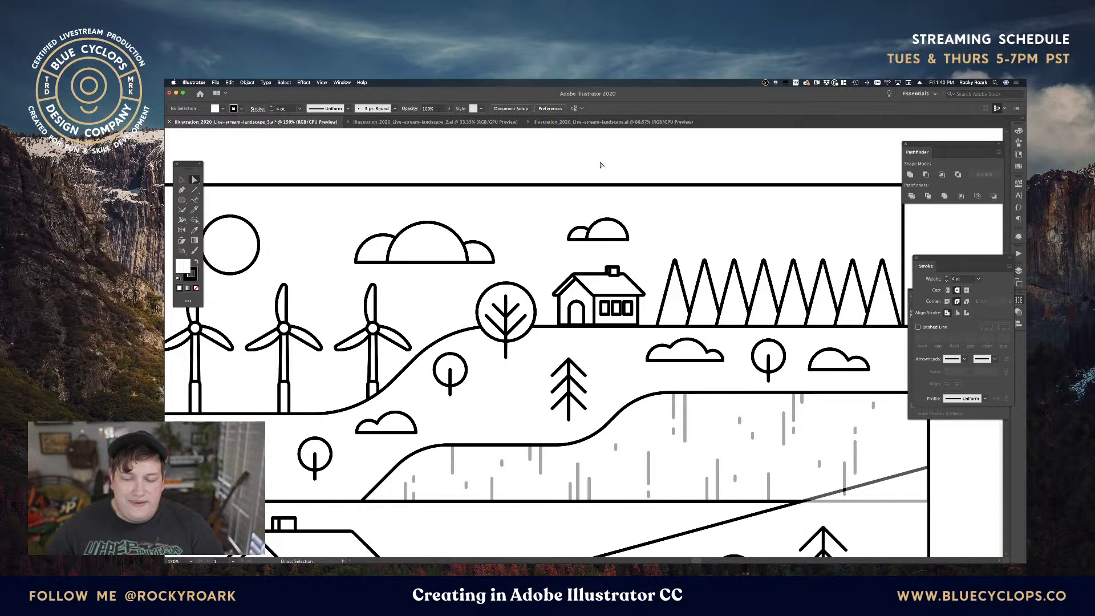
key("super+f")
key("v")
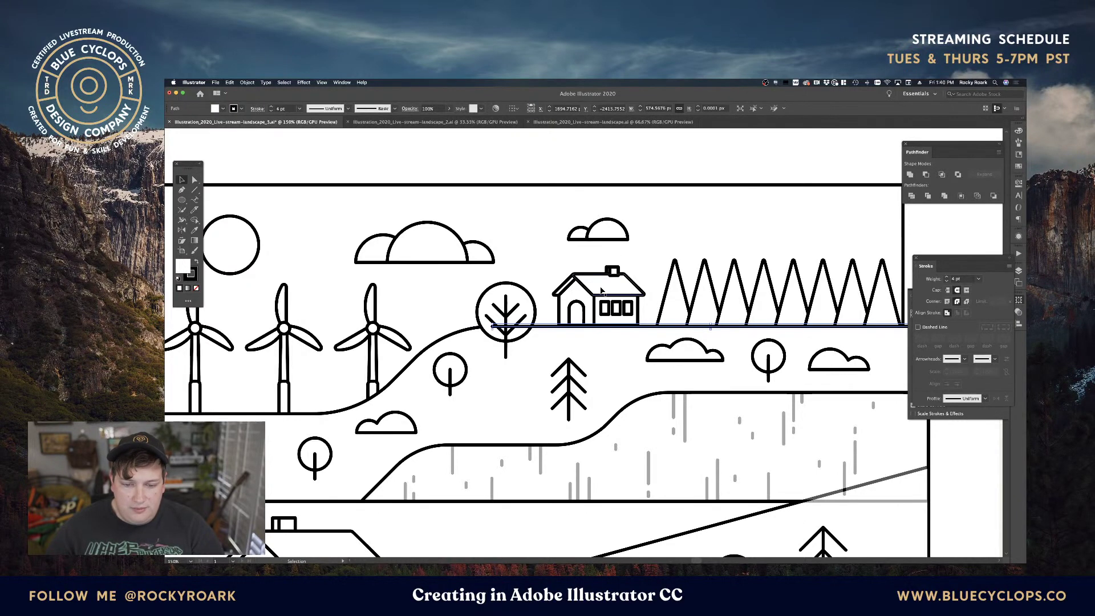
Change the stroke of the selected horizontal line beneath the small hilltop house to the magenta swatch.
left_click(1019, 166)
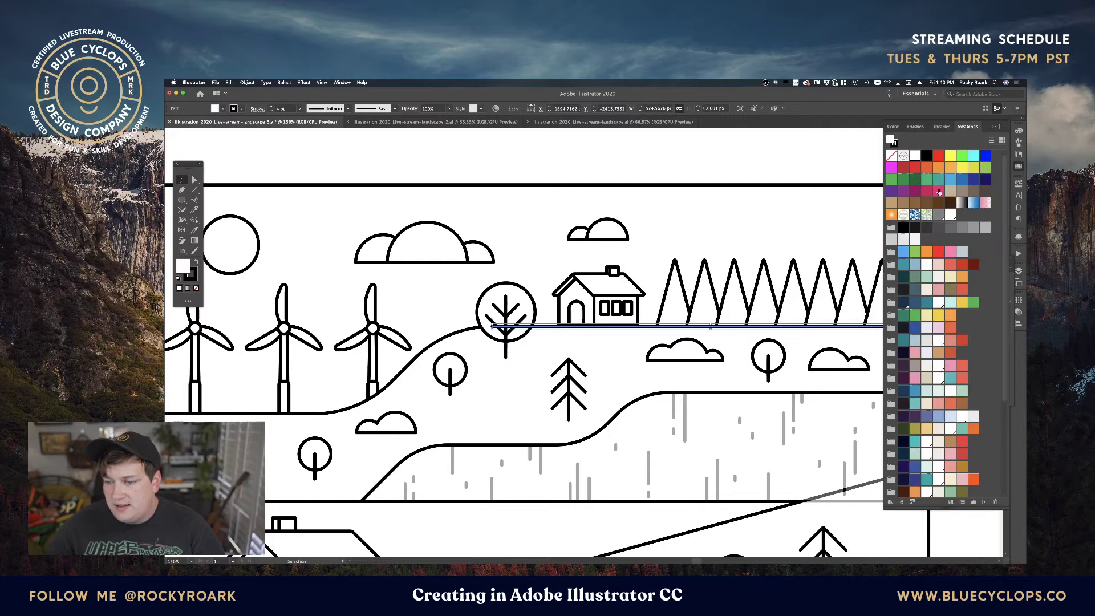
left_click(895, 143)
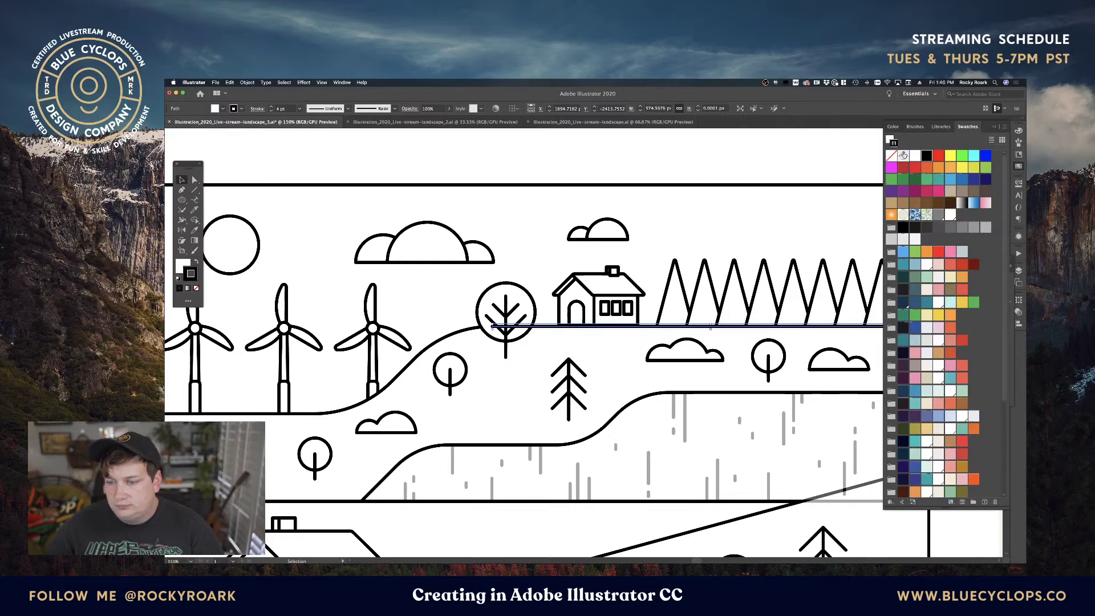
left_click(940, 192)
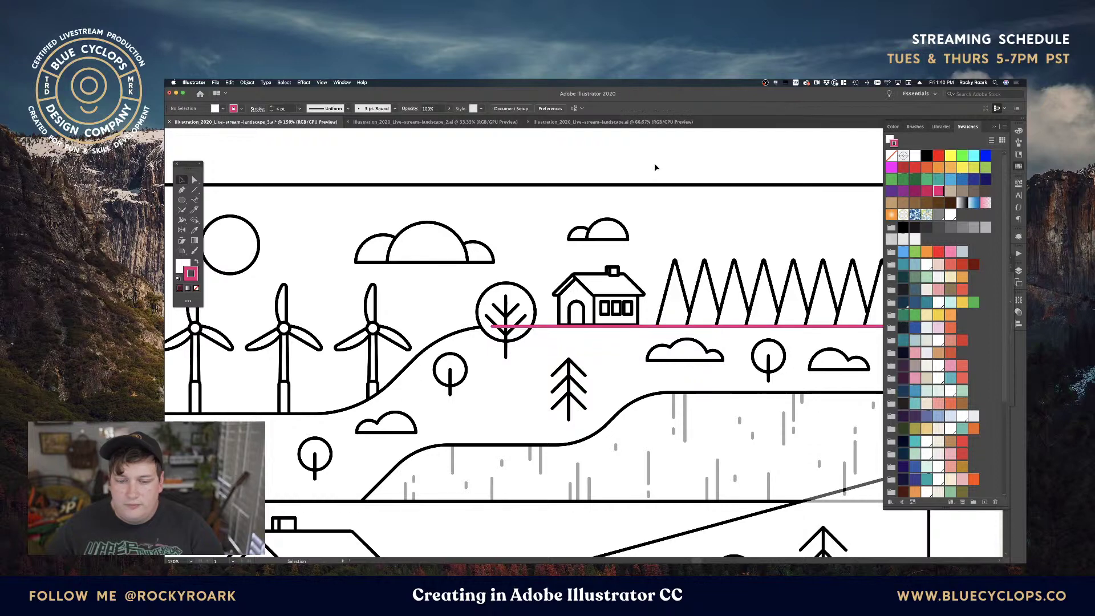
Bring the small hilltop house in front of the magenta line.
left_click(589, 307)
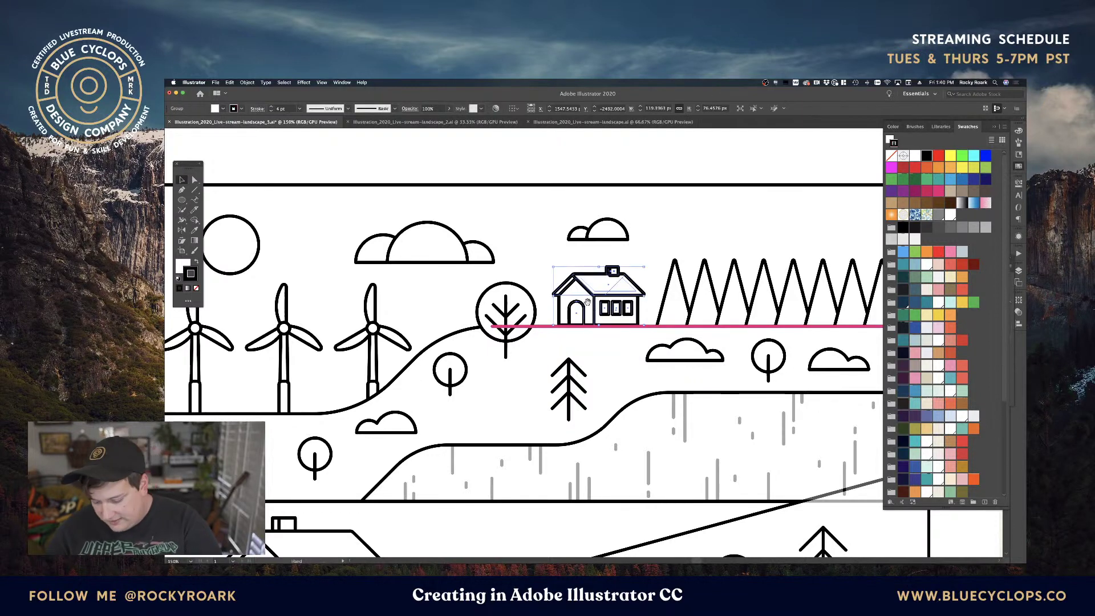
key("space")
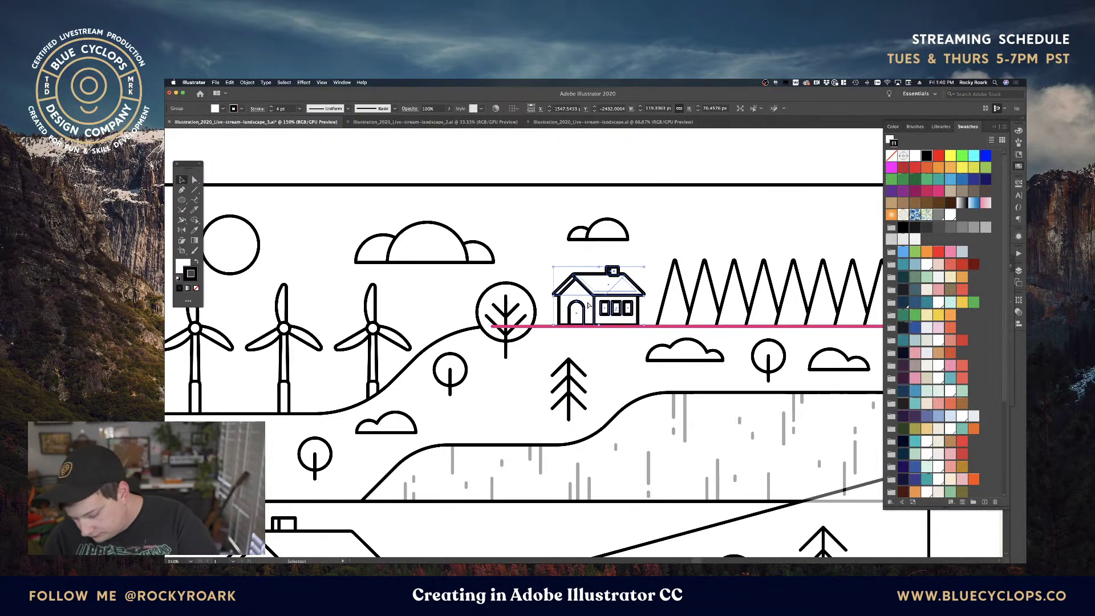
key("super+shift+bracketright")
left_click(618, 177)
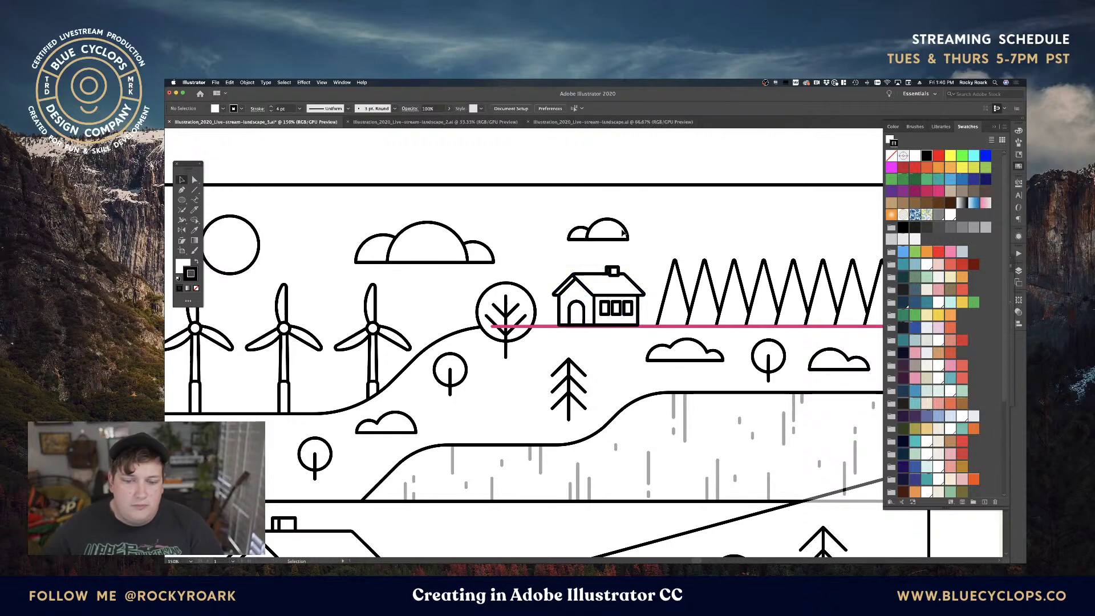
Align the small house's bottom edge with the magenta line, and remove that helper line from the drawing.
left_click(621, 290)
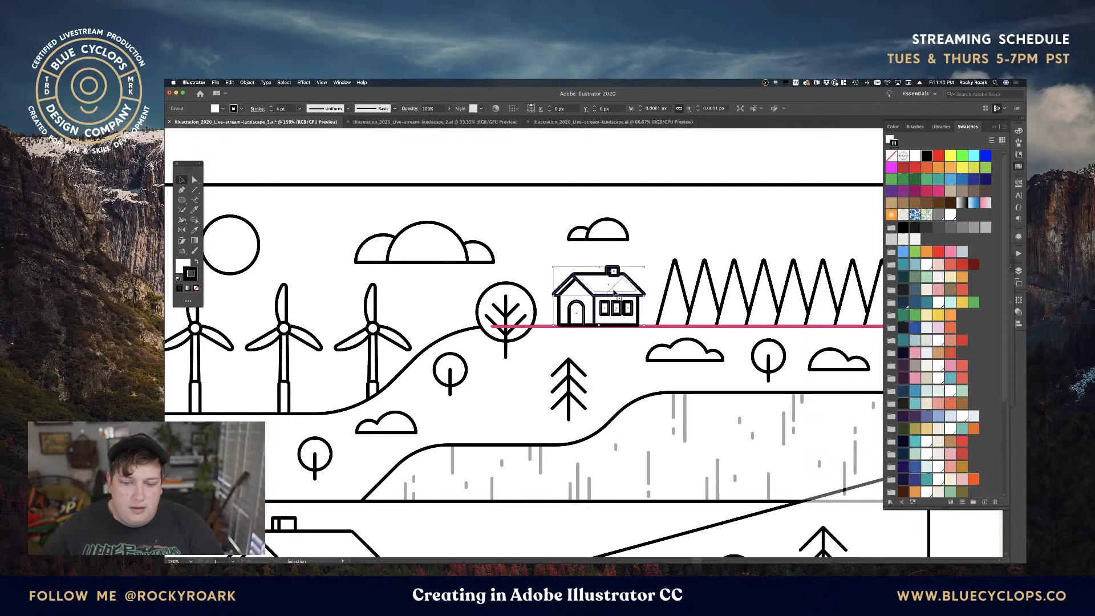
left_click(652, 328, "shift")
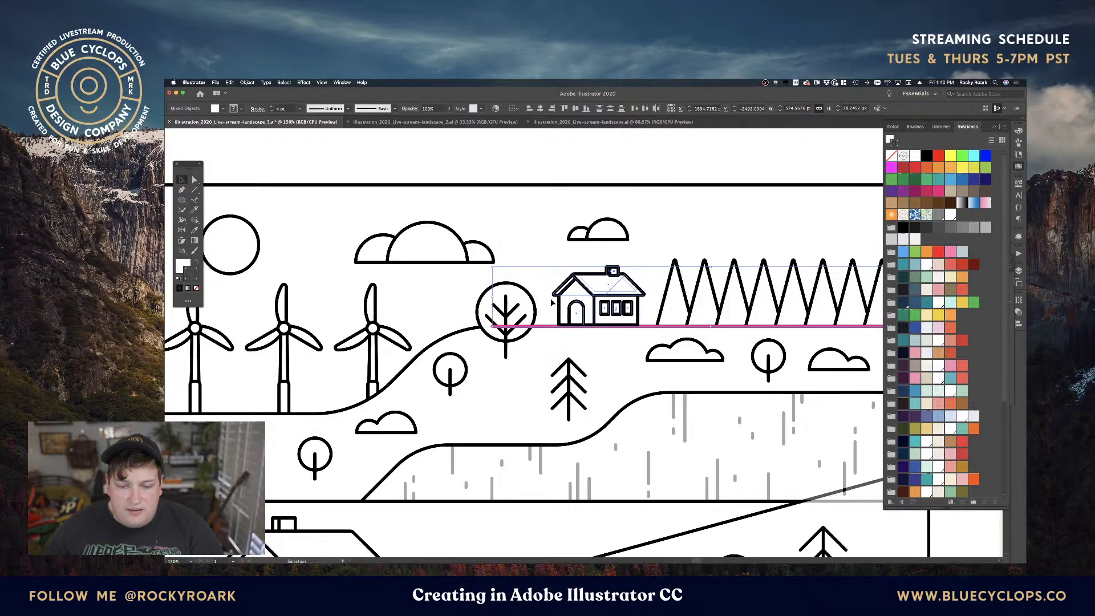
left_click(586, 109)
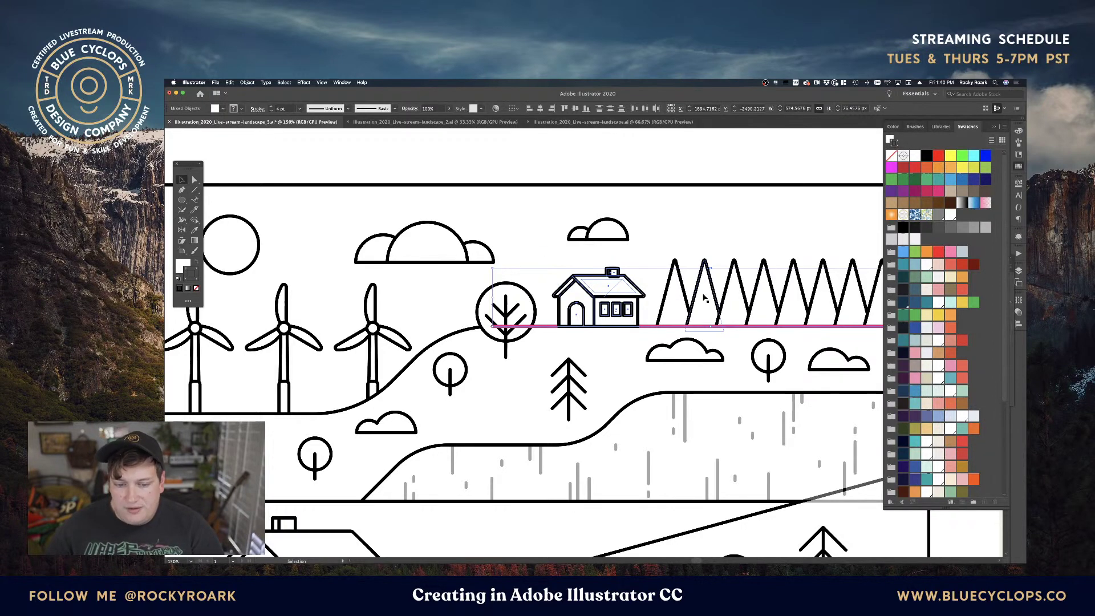
left_click(595, 297, "shift")
key("shift+super+a")
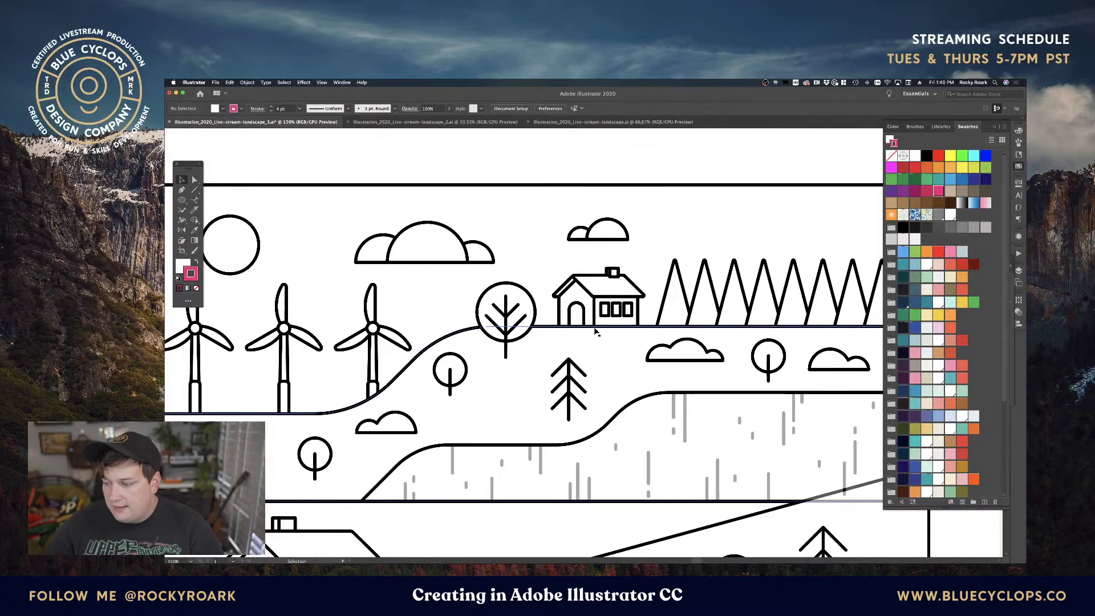
Place a copy of the tall multi-window house in the blank canvas area beside the artboard.
mouse_move(673, 337)
left_mouse_down()
mouse_move(654, 321)
mouse_move(576, 309)
mouse_move(606, 264)
mouse_move(678, 347)
left_mouse_up()
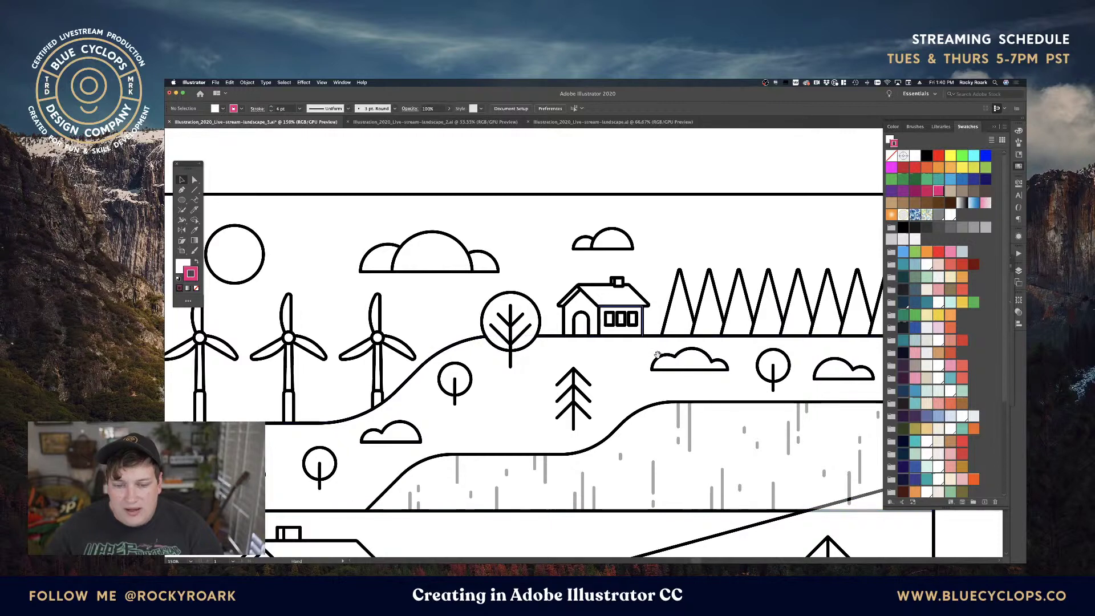
scroll(657, 355, "down", 15)
scroll(657, 354, "left", 6)
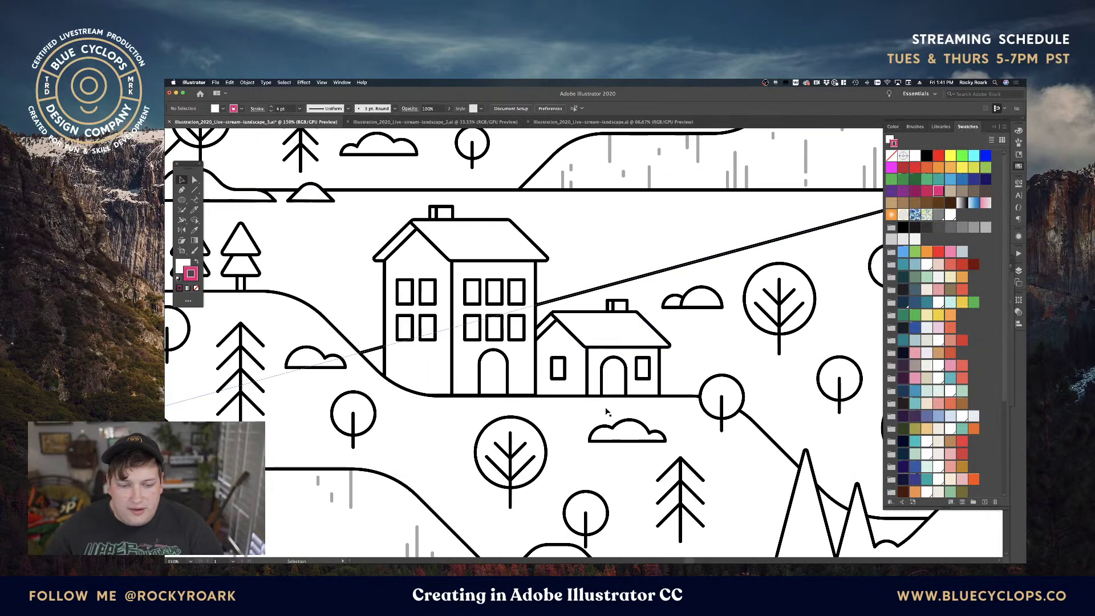
left_click(463, 347)
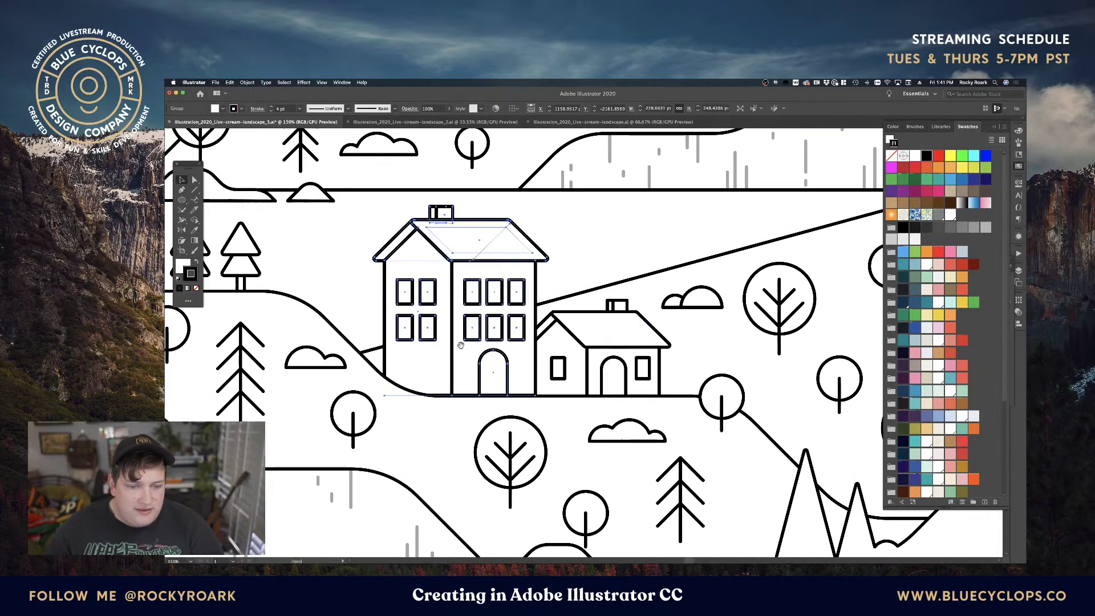
scroll(460, 345, "down", 15)
scroll(734, 347, "left", 8)
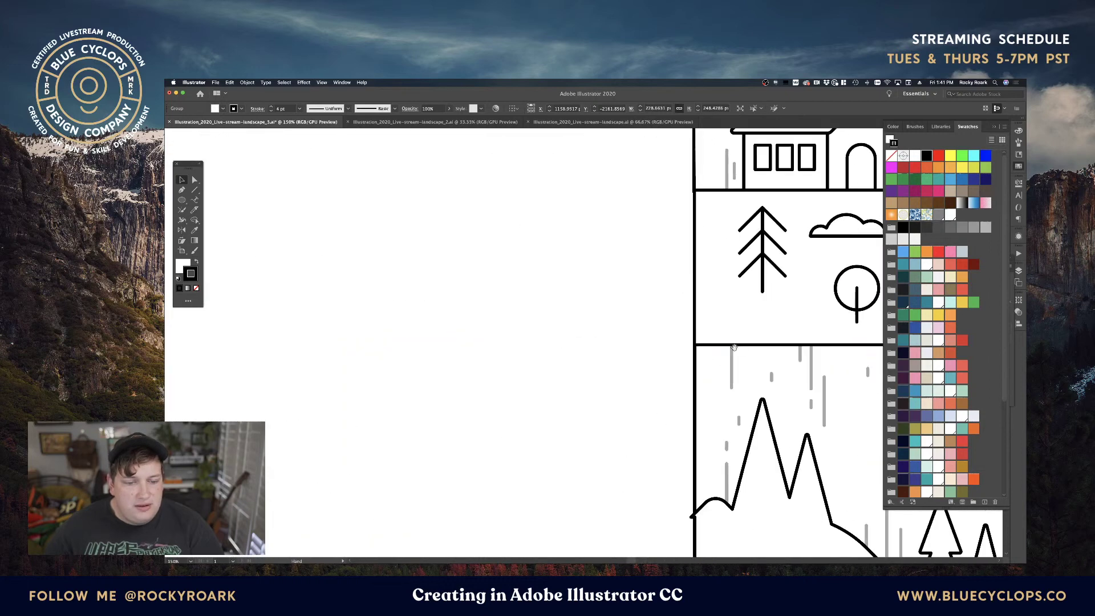
scroll(734, 347, "left", 10)
key("ctrl+x")
key("ctrl+v")
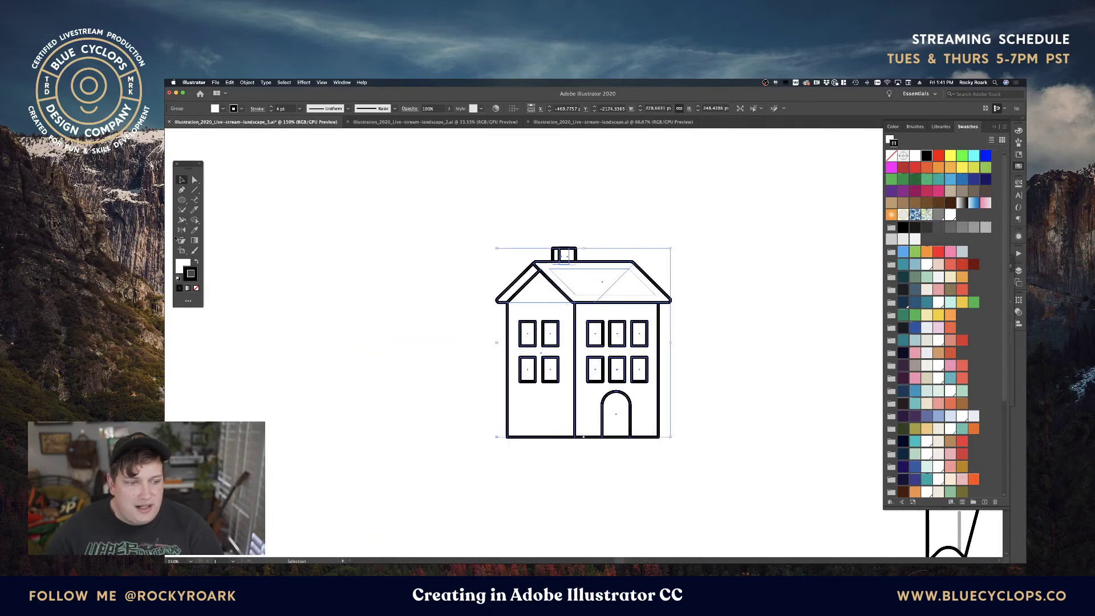
Reduce the stroke weight of the pasted house copy to 1 pt.
left_click(271, 111)
left_click(271, 111)
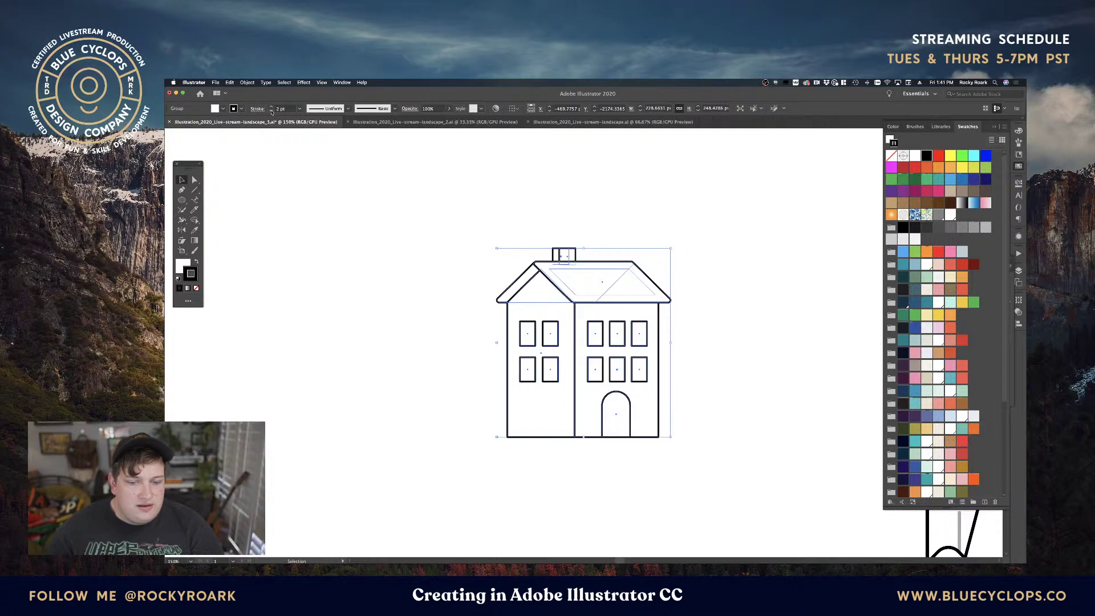
left_click(272, 110)
left_click(334, 222)
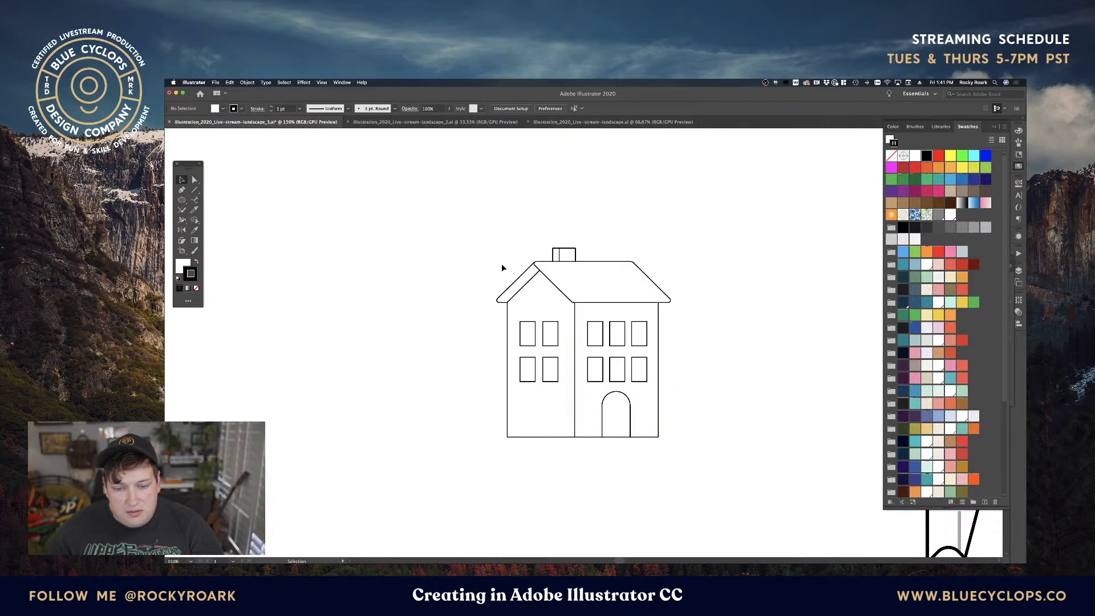
Undo the last stroke weight reductions on the house copy.
key("ctrl+z")
key("ctrl+z")
key("ctrl+z")
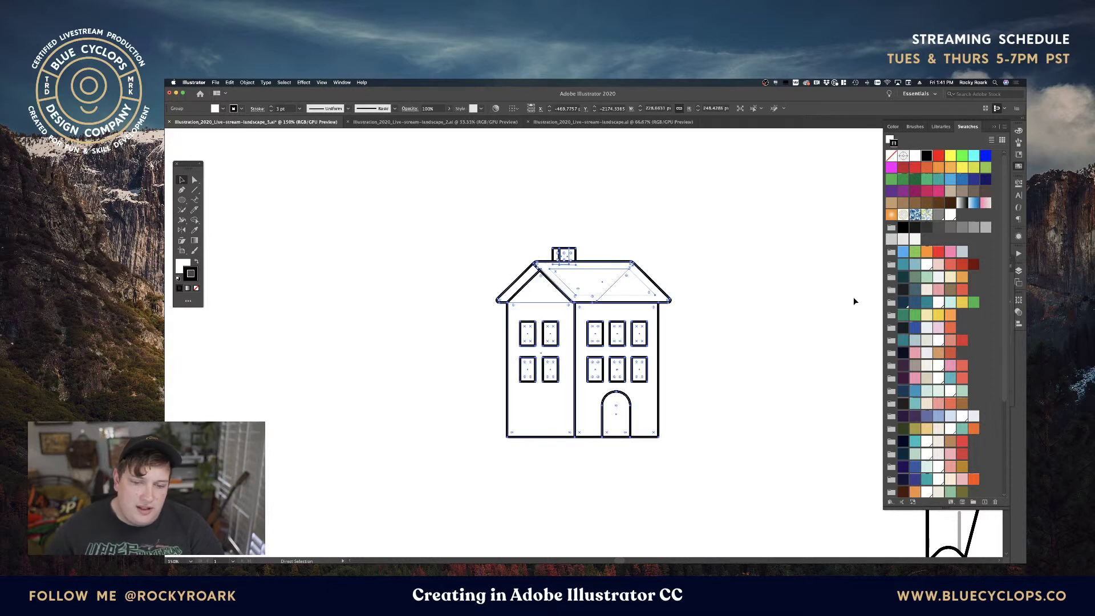
key("v")
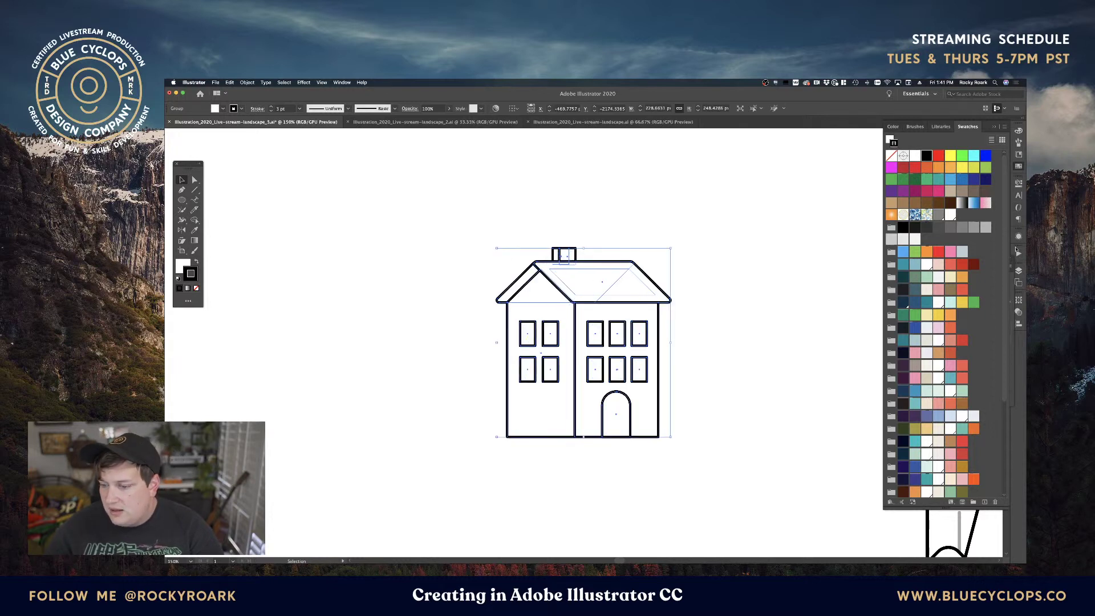
Align the strokes of the house copy to the inside of its paths.
left_click(993, 128)
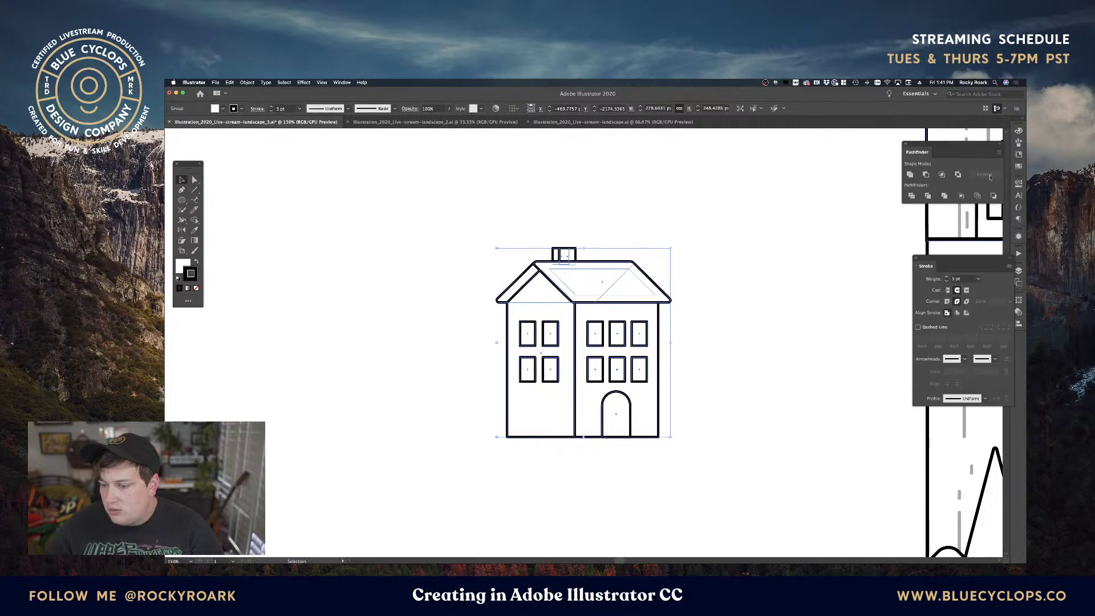
left_click(958, 313)
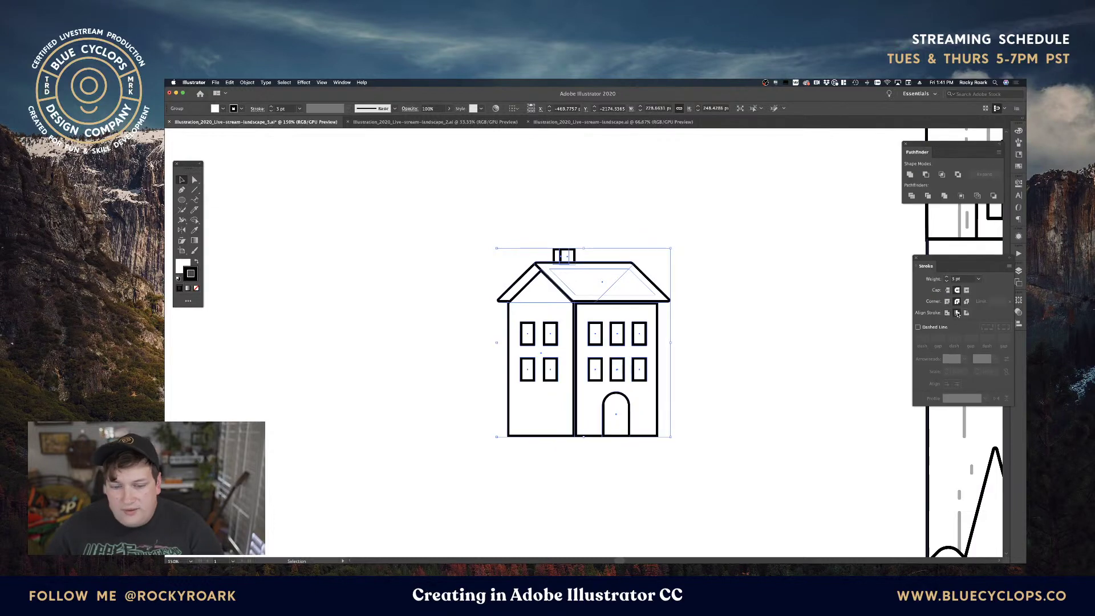
left_click(726, 286)
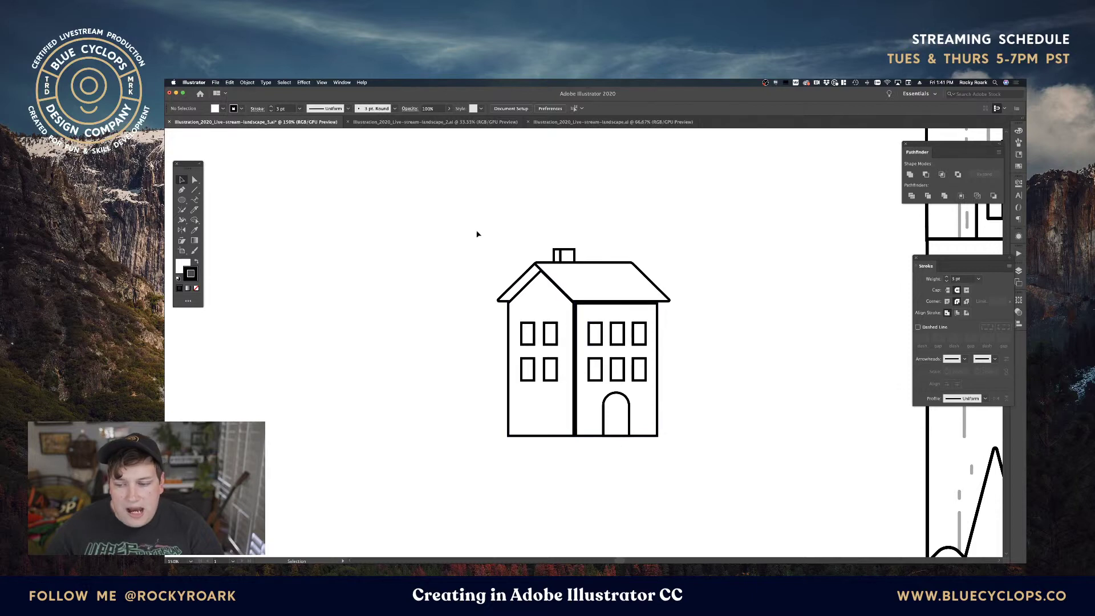
Set the house copy's stroke alignment back to center and delete the copy from the blank canvas.
left_click(563, 370)
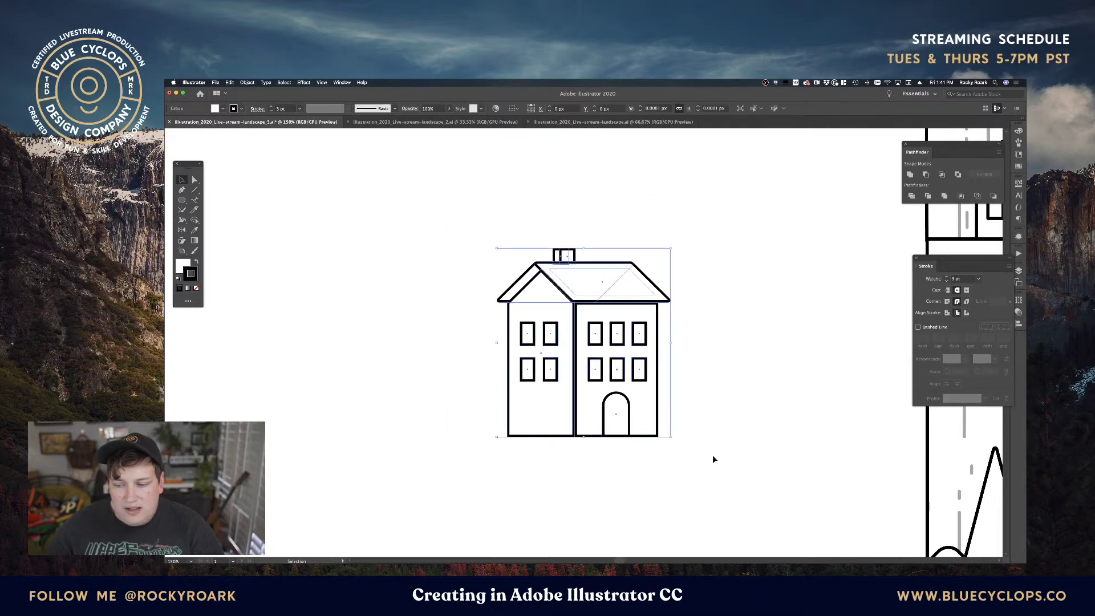
left_click(947, 313)
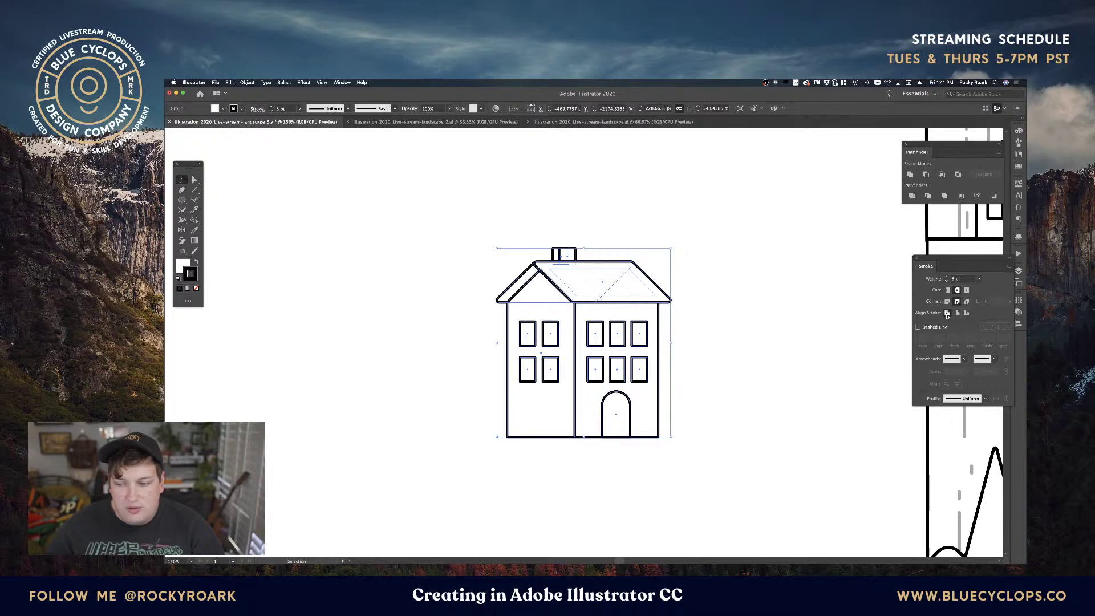
left_click(727, 388)
left_click_drag(726, 451, 442, 231)
key("Delete")
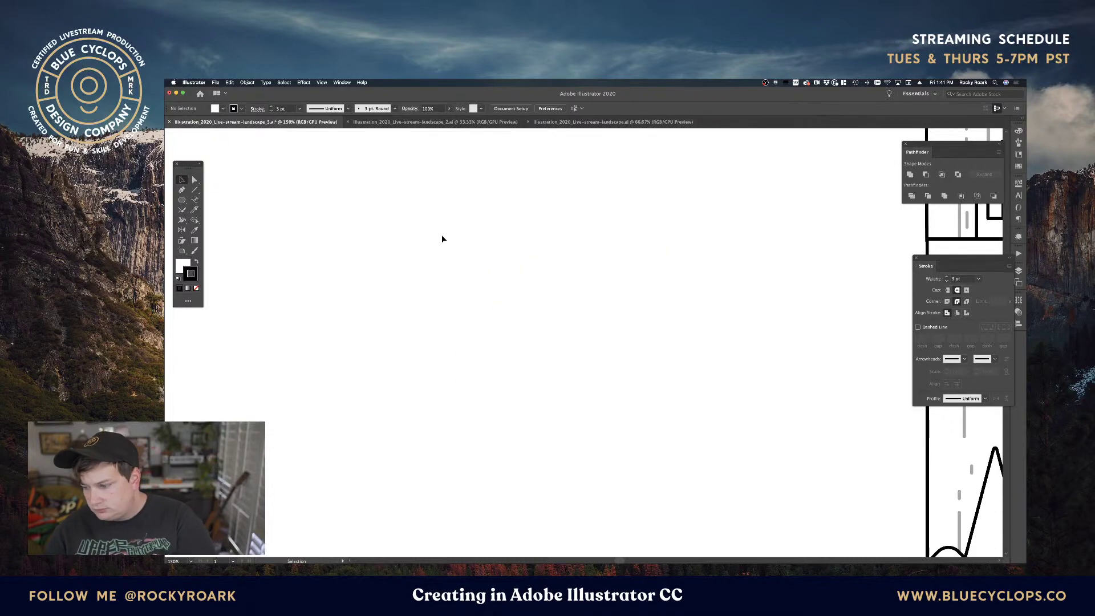
Delete the rightmost of the three windows on the small hilltop house beside the row of pointed trees.
key("ctrl+minus")
key("ctrl+minus")
key("ctrl+minus")
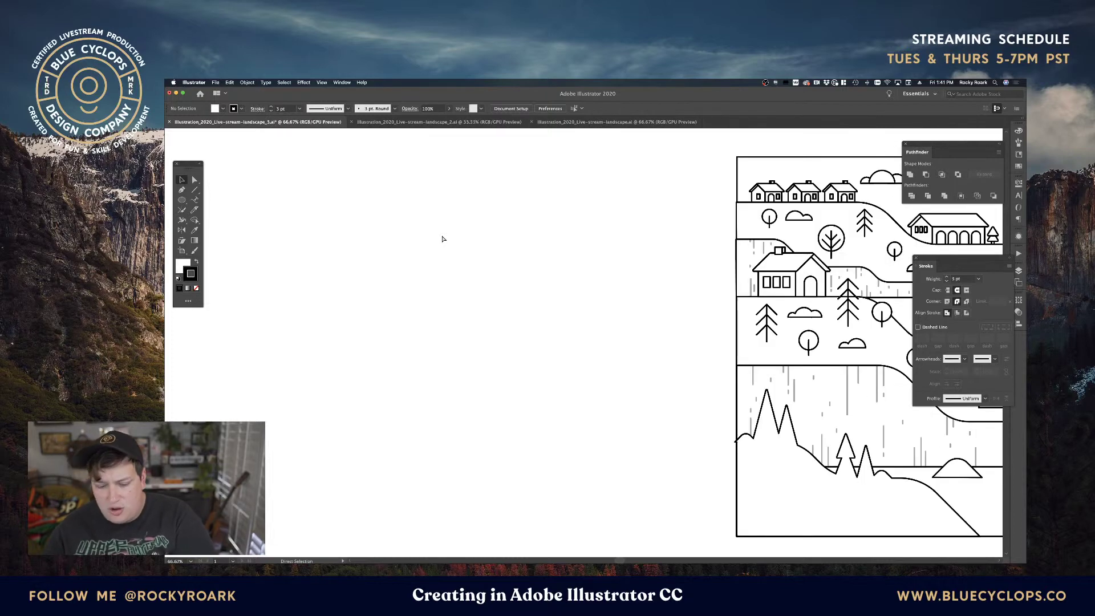
left_click_drag(716, 316, 402, 315)
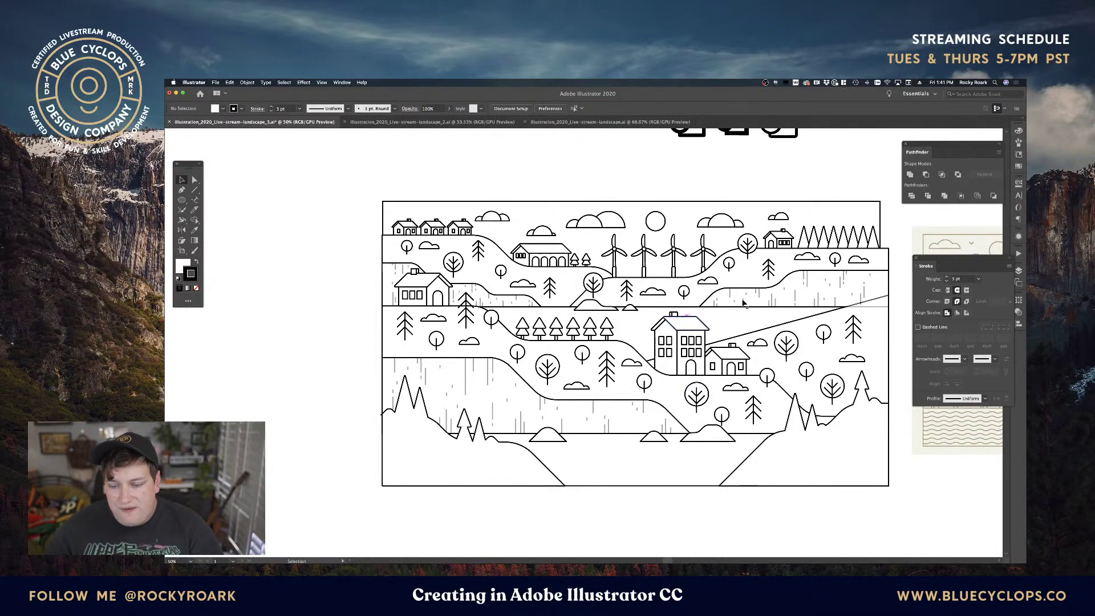
key("ctrl+plus")
key("ctrl+plus")
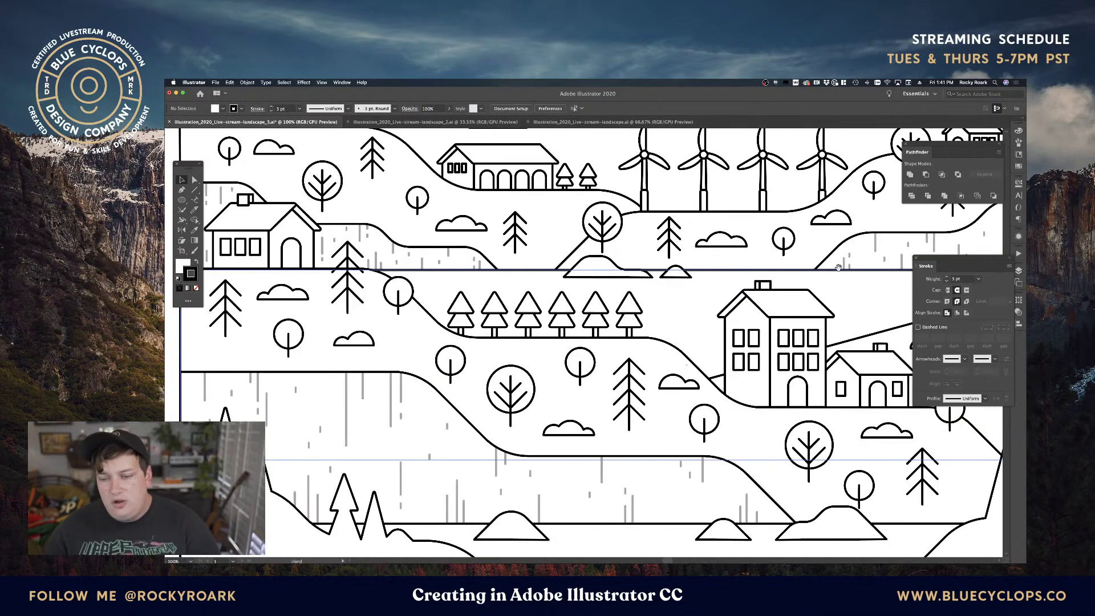
left_click_drag(815, 262, 510, 374)
key("a")
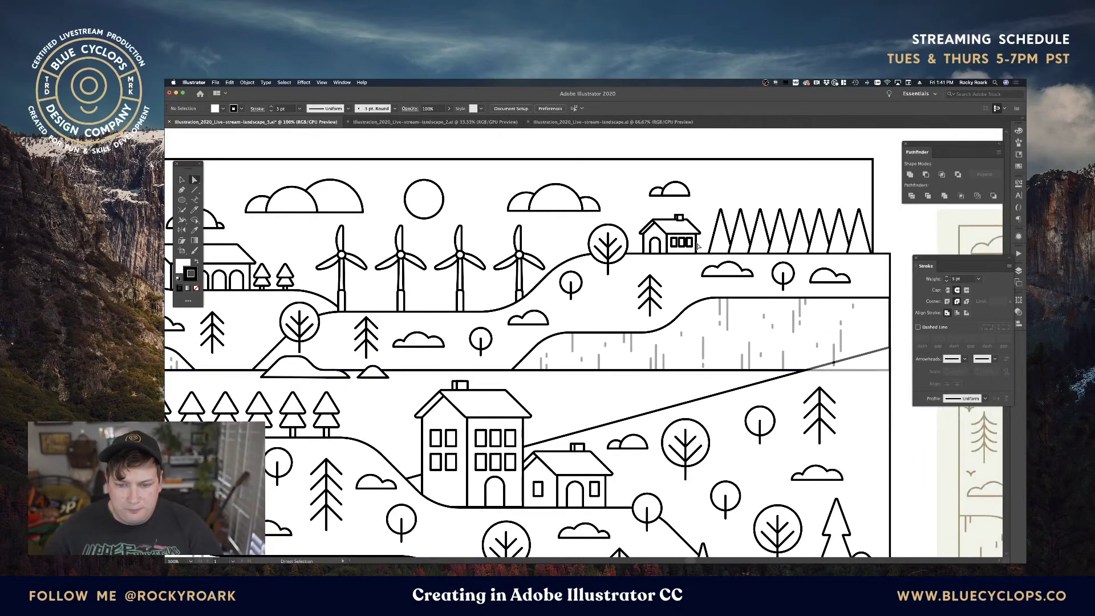
left_click(689, 244)
scroll(412, 278, "left", 10)
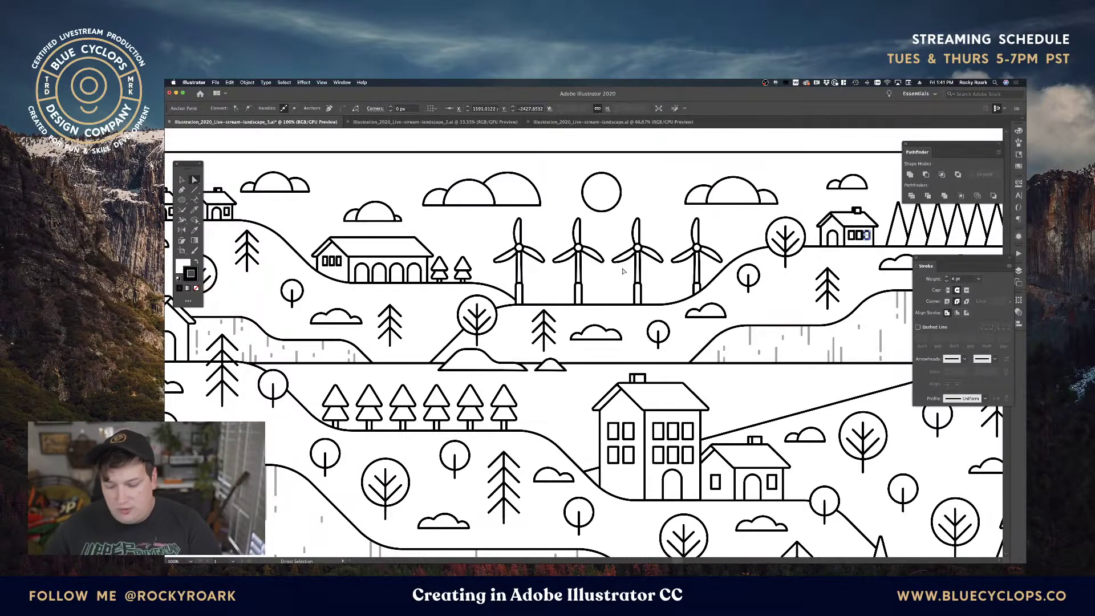
left_click(327, 272)
key("Delete")
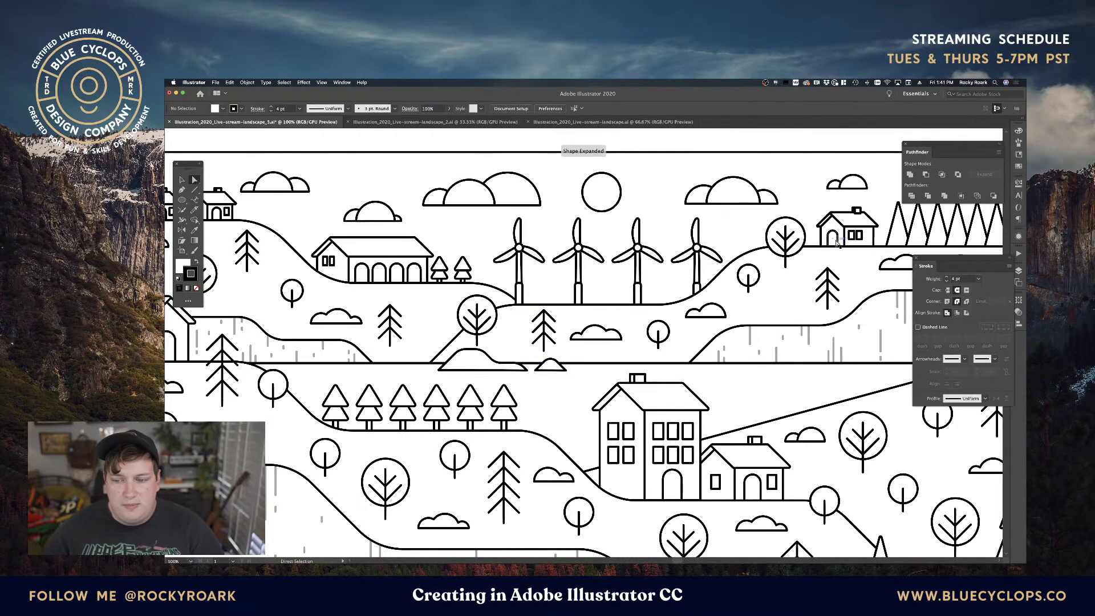
Move the small house's right window slightly to the right to widen the gap between its two windows.
key("v")
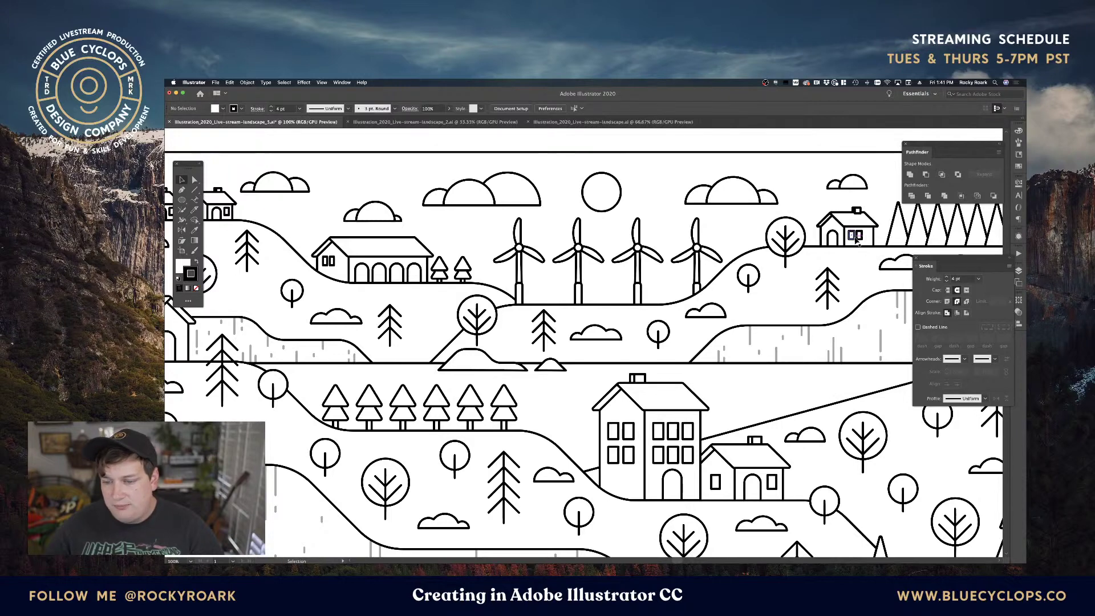
left_click(856, 240)
key("super+equal")
key("super+equal")
key("super+equal")
key("super+equal")
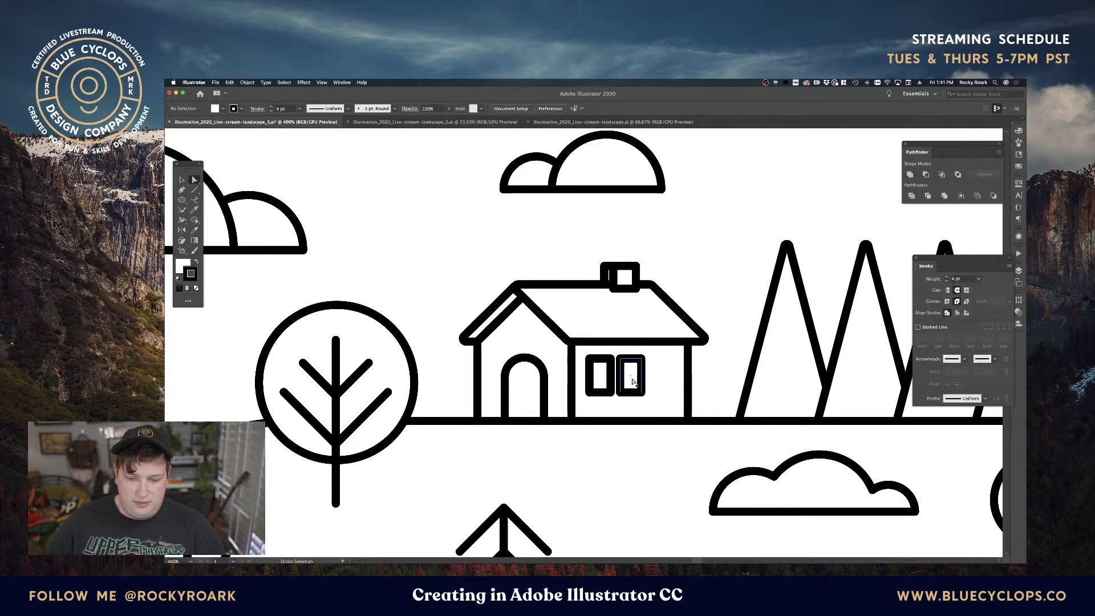
left_click(631, 380)
left_click_drag(631, 380, 641, 380)
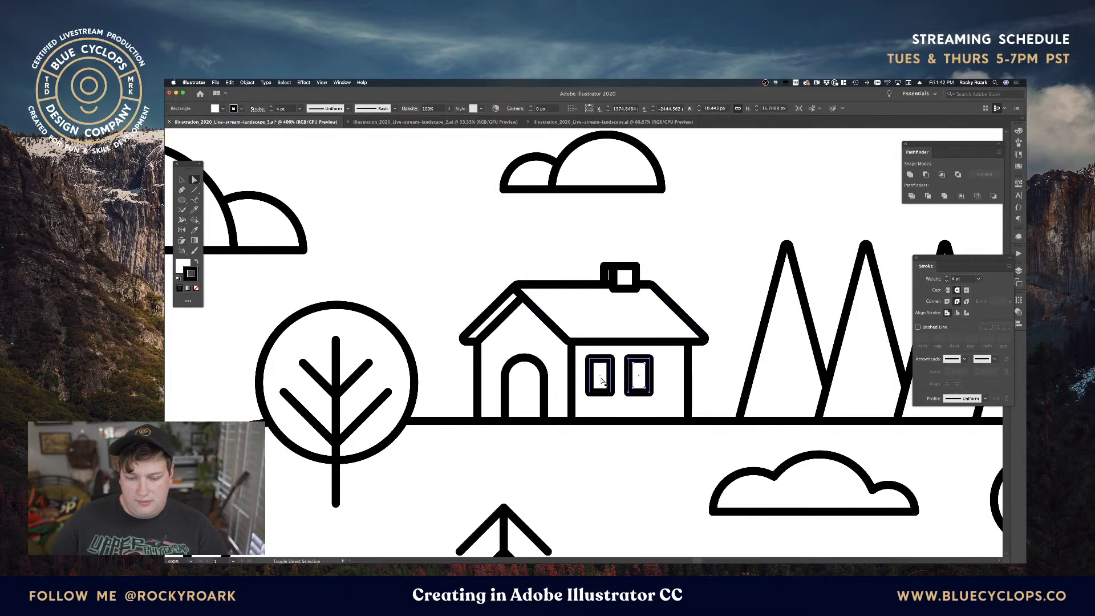
Select both windows of the small house and nudge them right to center them on the side wall.
left_click(601, 376, "shift")
key("Right")
key("Right")
key("Right")
key("Right")
key("Right")
key("Right")
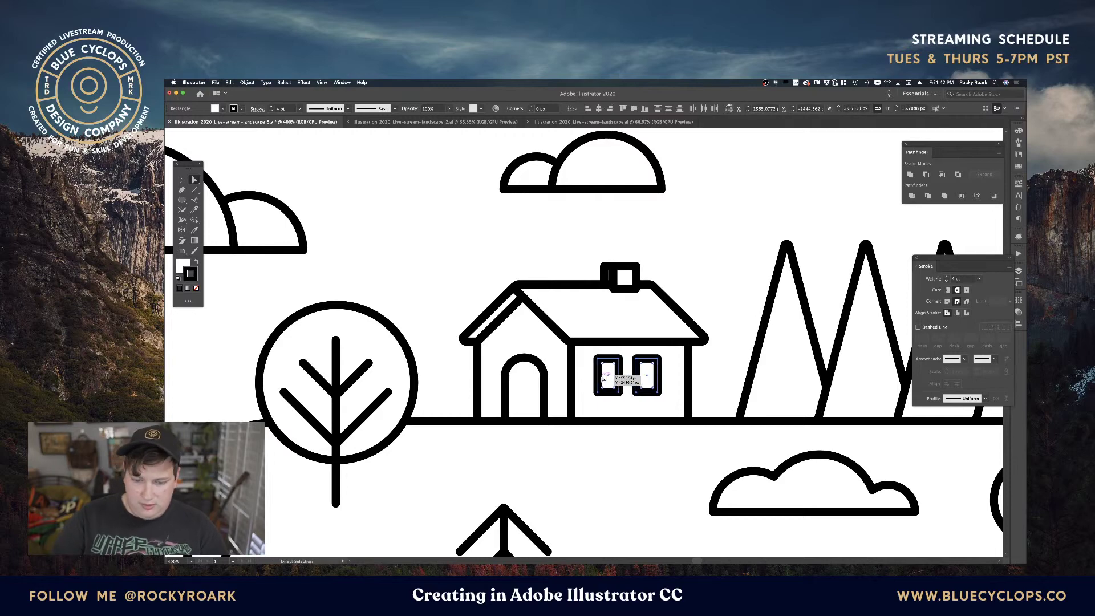
Nudge both windows of the small hilltop house slightly down on the side wall.
key("Down")
key("Down")
key("Down")
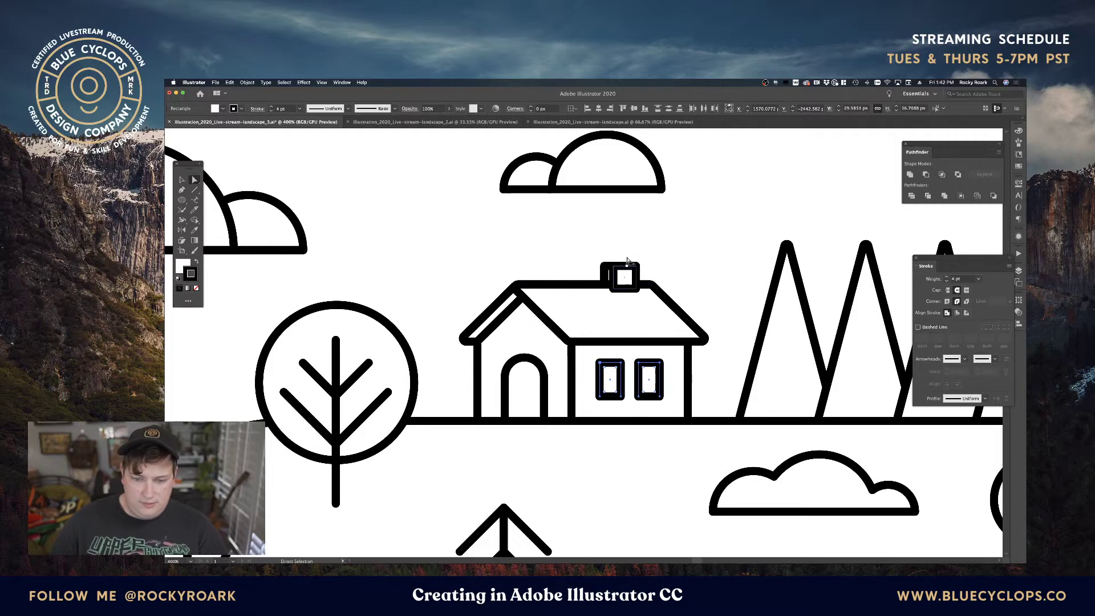
Delete the chimney's front piece overlapping the roof and replace it with a copy of the rear piece offset to the right.
left_click(625, 278)
key("Delete")
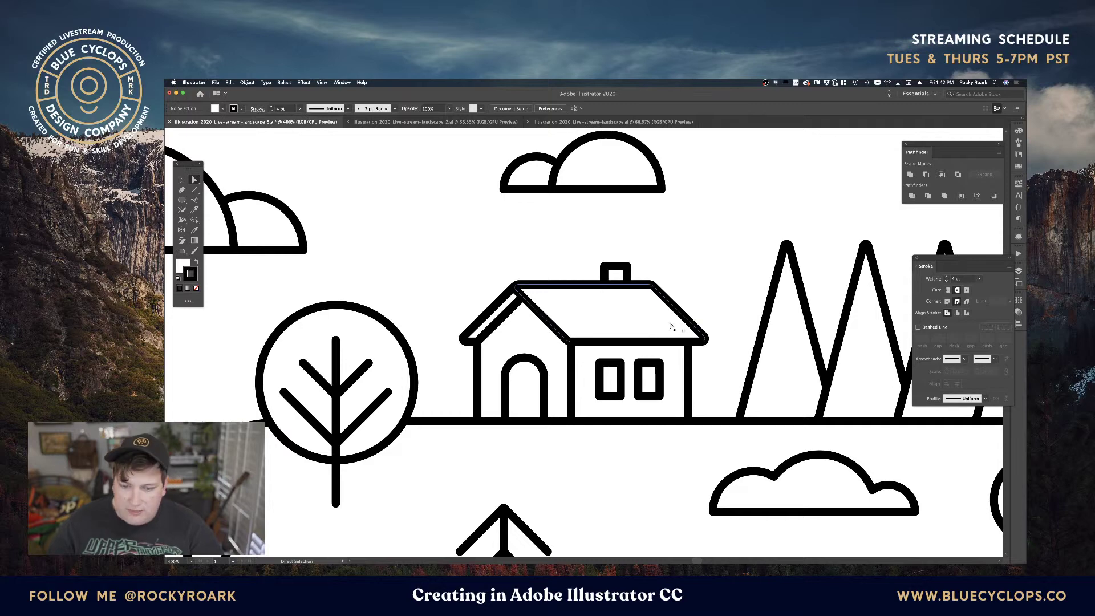
left_click_drag(617, 277, 626, 277)
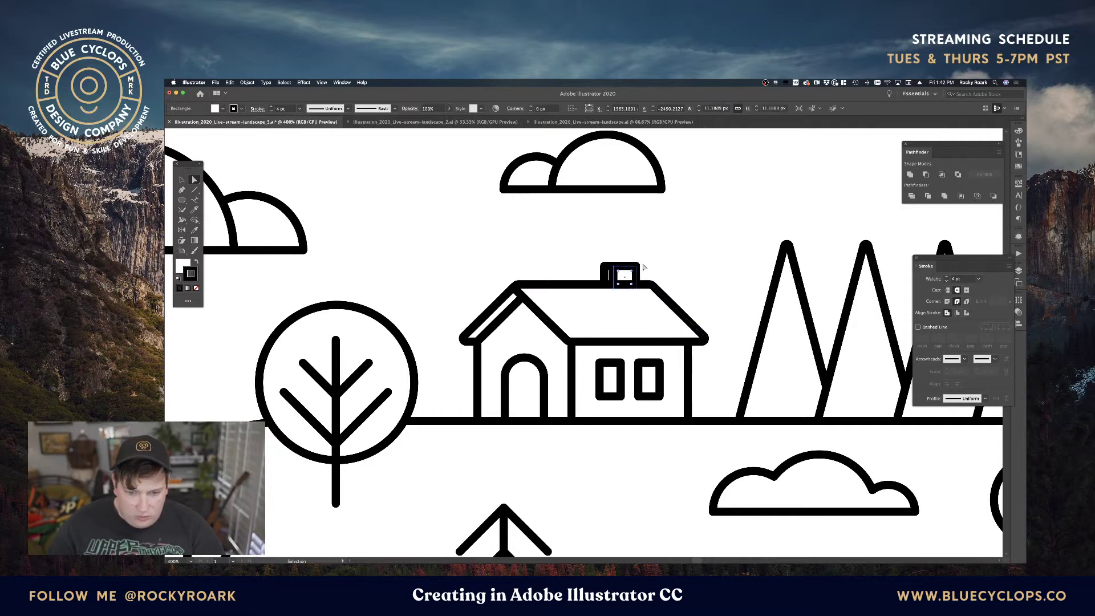
left_click(657, 264)
Nudge the chimney's left piece further left to widen the chimney.
left_click(607, 278)
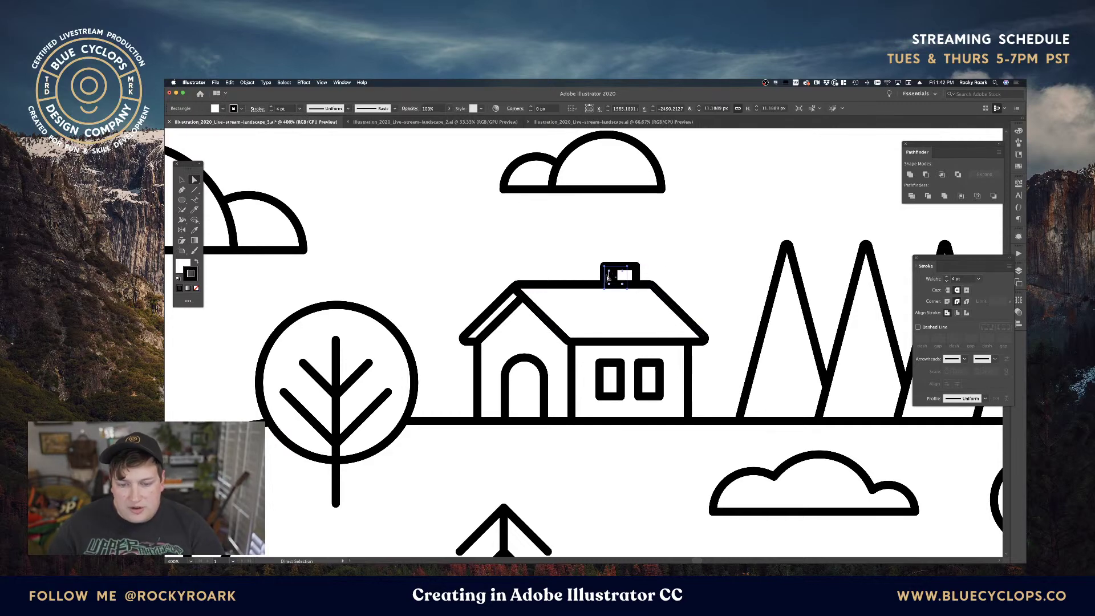
key("Left")
key("Left")
key("Left")
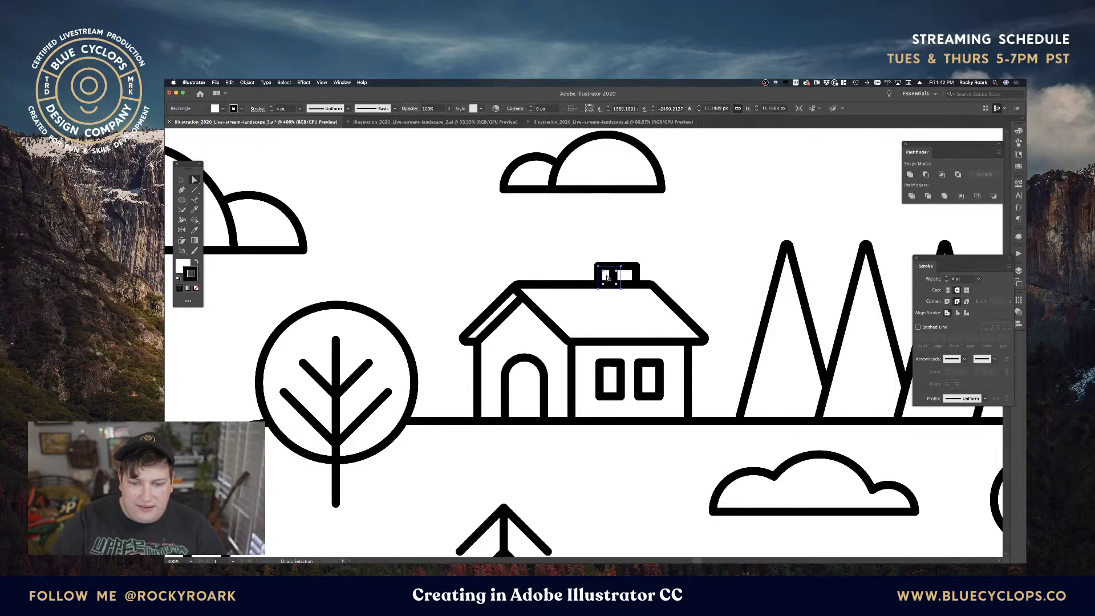
left_click(532, 255)
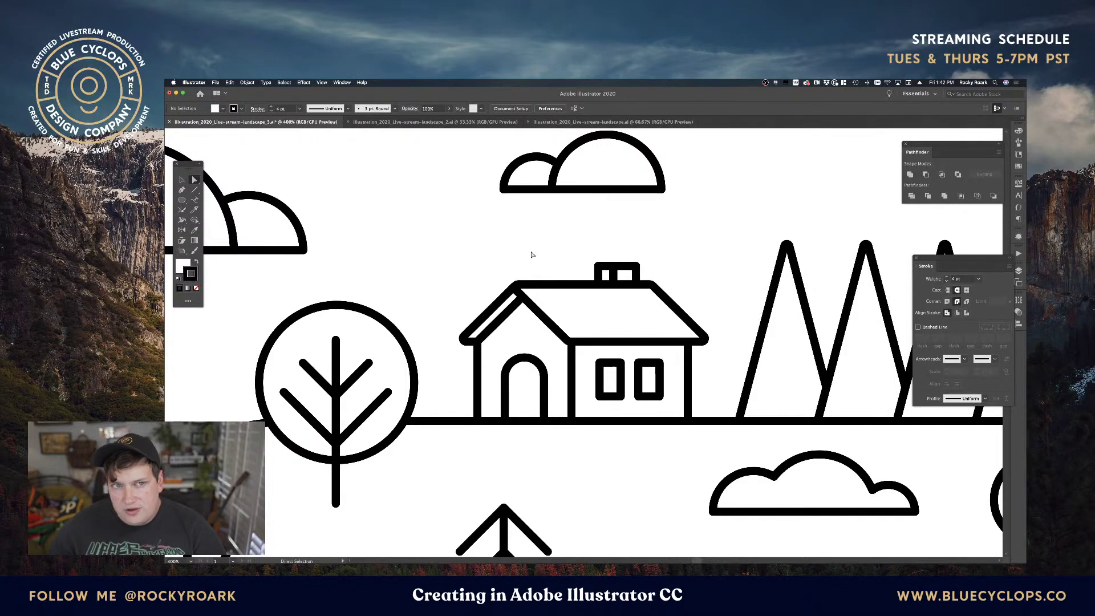
Draw a rectangle about 141 by 84 px on the blank canvas above the landscape.
key("v")
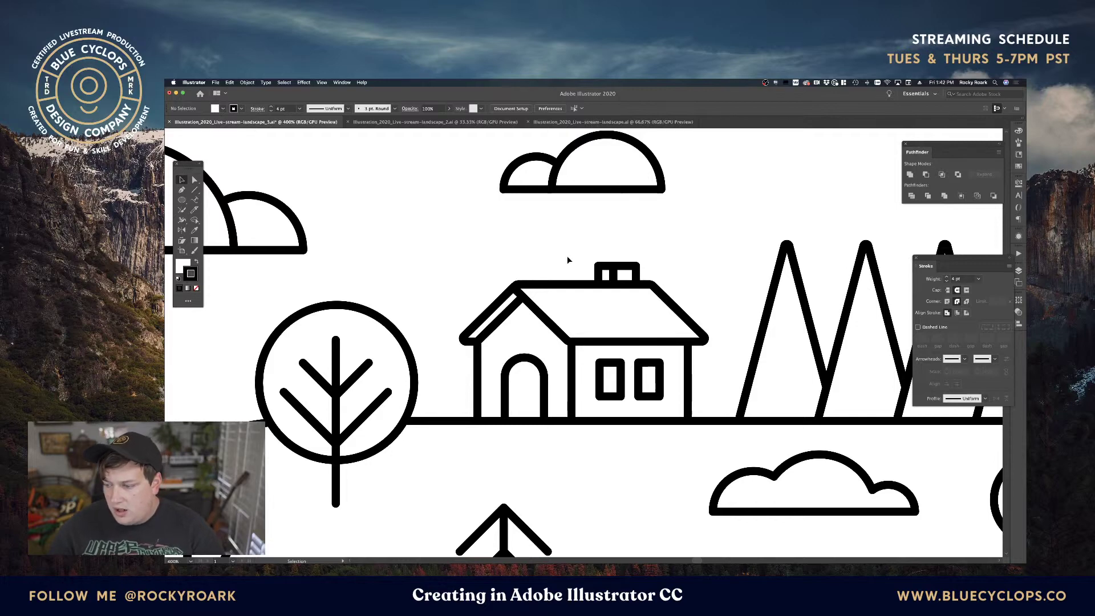
key("super+minus")
key("super+minus")
key("super+minus")
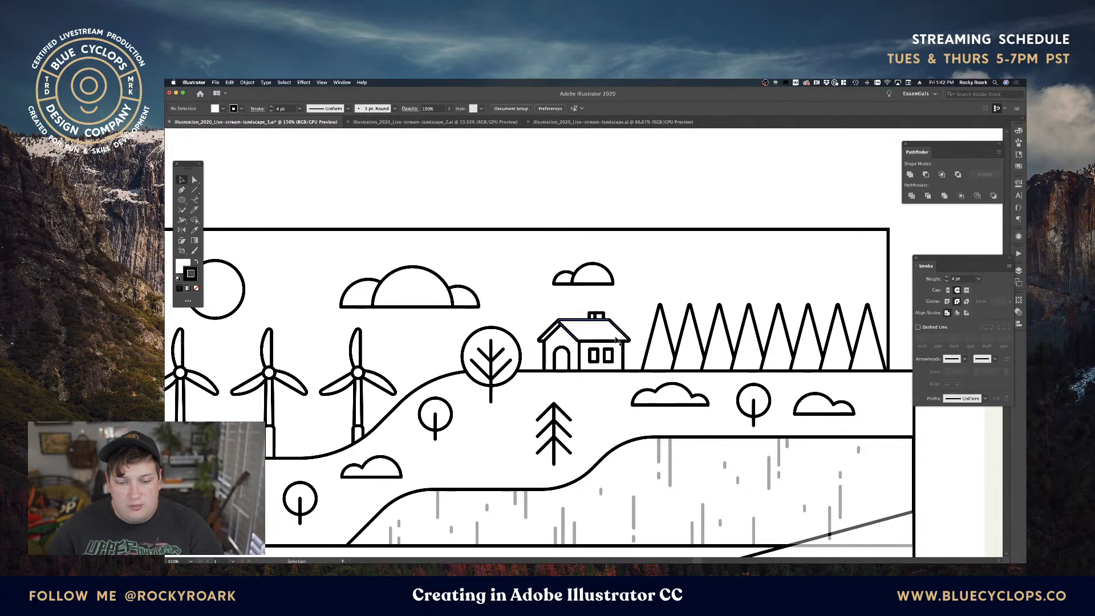
left_click_drag(592, 188, 596, 274)
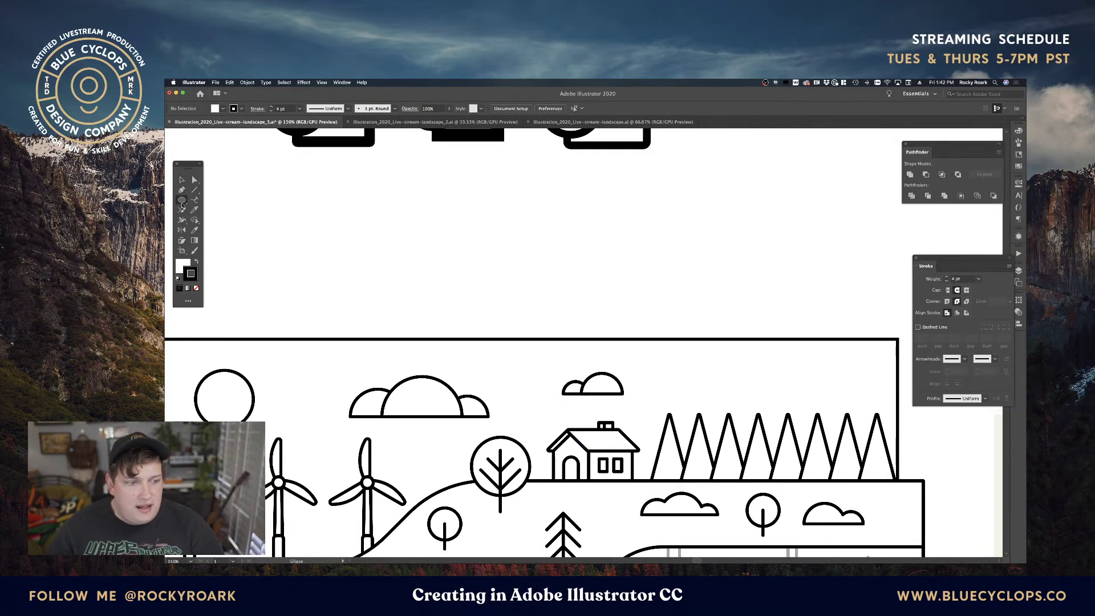
left_click_drag(182, 200, 218, 204)
left_click_drag(564, 243, 672, 307)
key("v")
key("a")
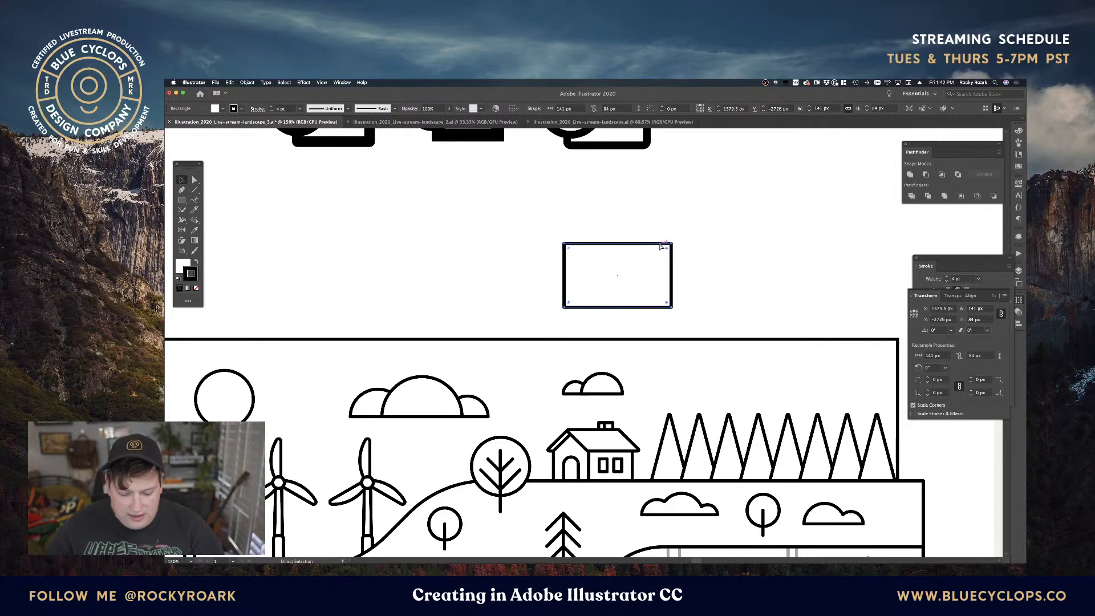
Paste a copy of the rectangle behind the original, shift it left, and narrow it to 70 px so it abuts the original's left edge.
key("super+c")
key("super+b")
key("shift+Left")
key("shift+Left")
key("shift+Left")
key("shift+Left")
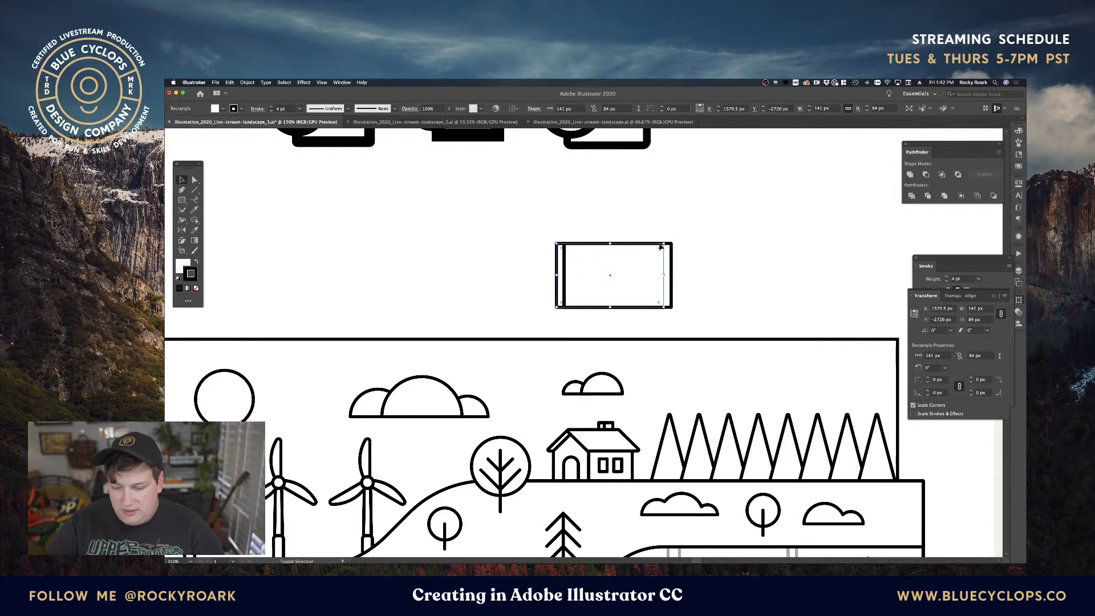
key("shift+Left")
key("shift+Left")
key("shift+Left")
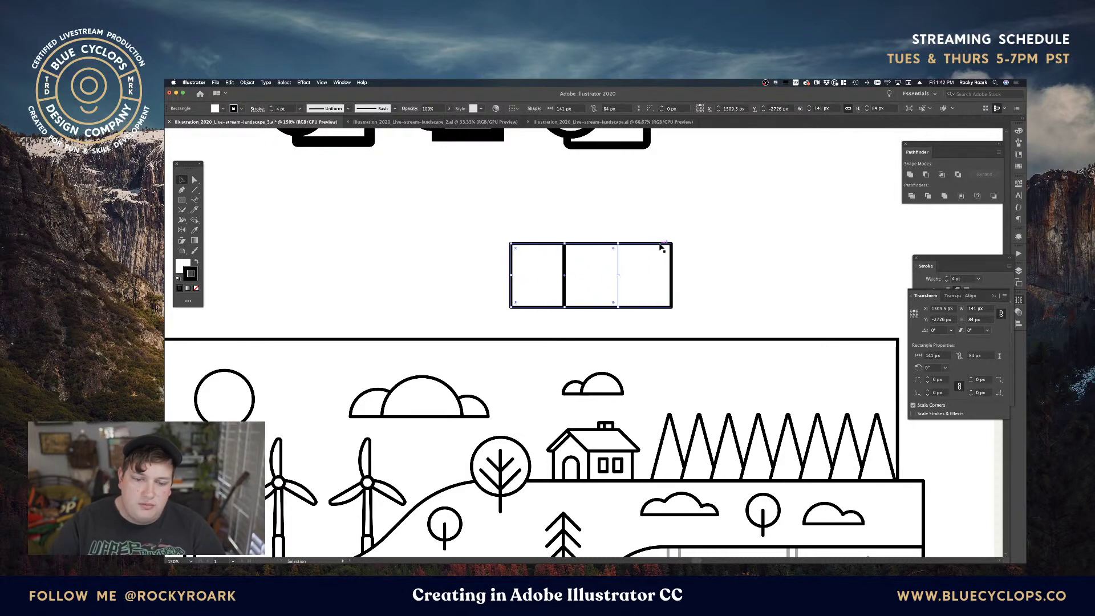
left_click_drag(617, 276, 562, 278)
left_click(534, 212)
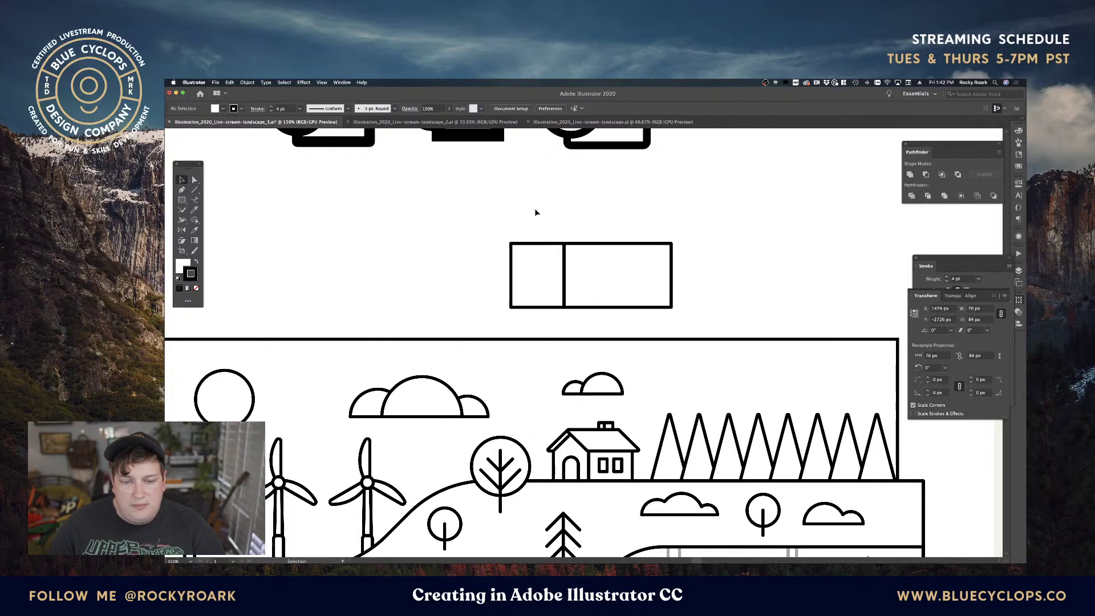
Add an anchor point midway along the narrow rectangle's top edge and raise it about 39 px to form a gable peak.
key("plus")
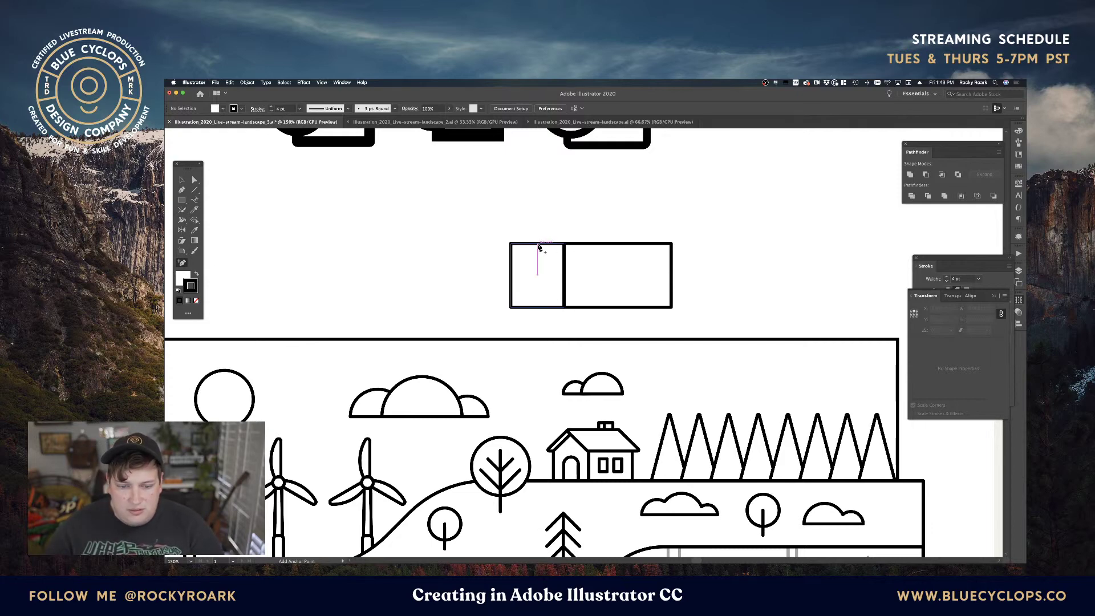
left_click(538, 245)
key("a")
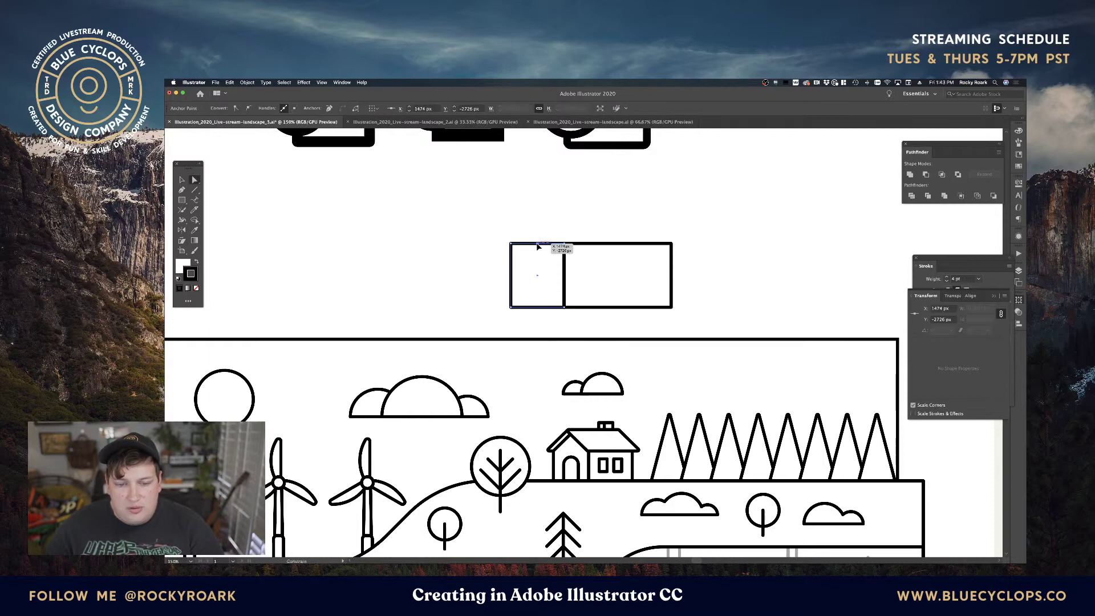
left_click_drag(539, 246, 537, 215)
left_click(577, 224)
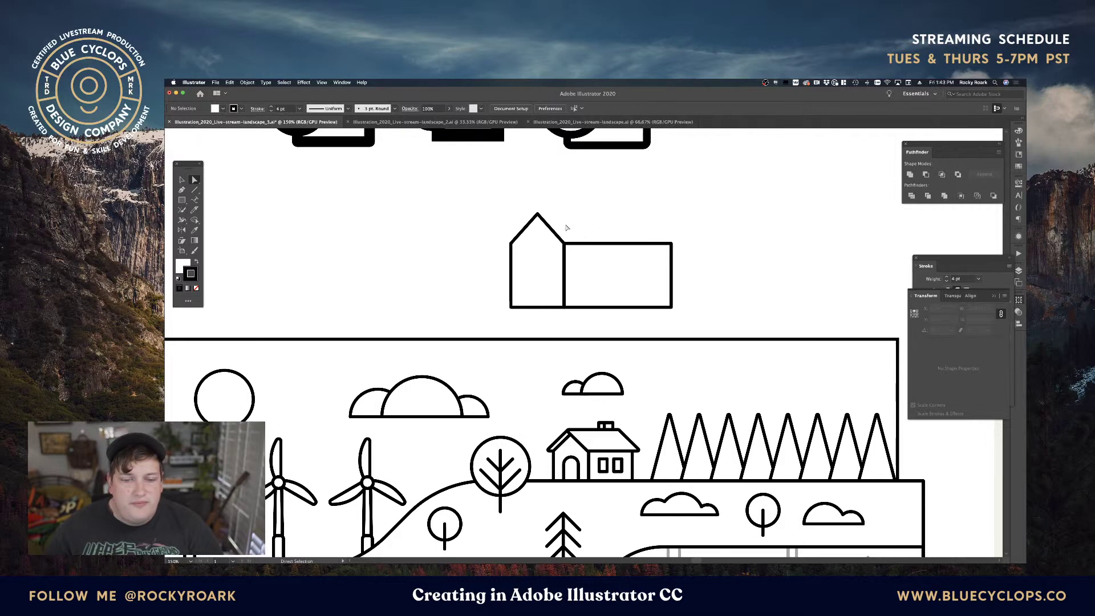
Duplicate the gable's right sloping segment and place the copy so it ends at the wide rectangle's upper-right corner.
left_click(552, 230)
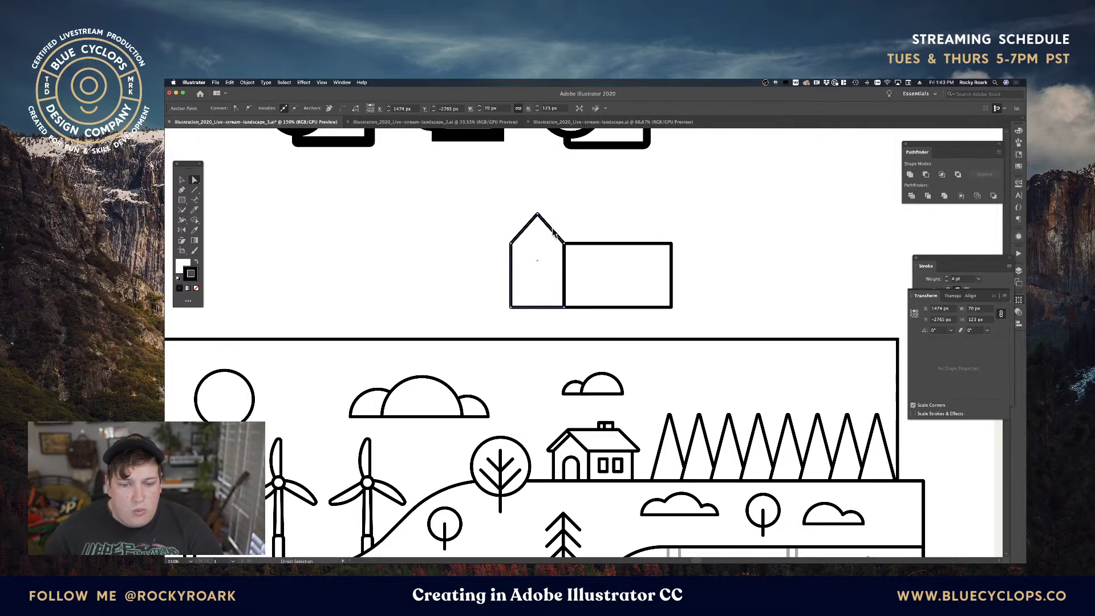
left_click(569, 220)
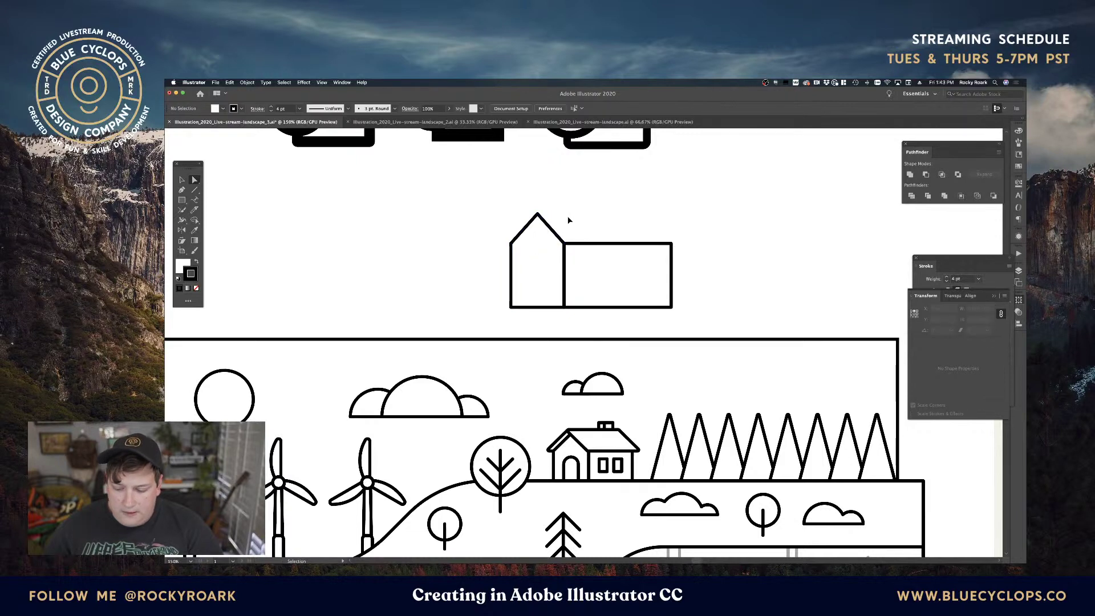
key("super+f")
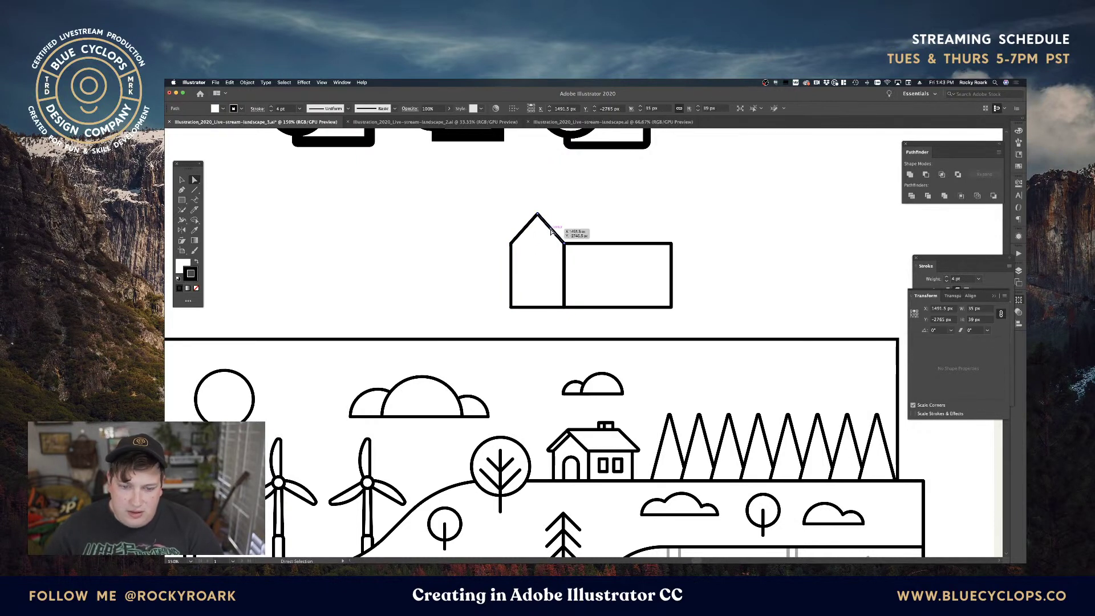
left_click_drag(551, 229, 660, 228)
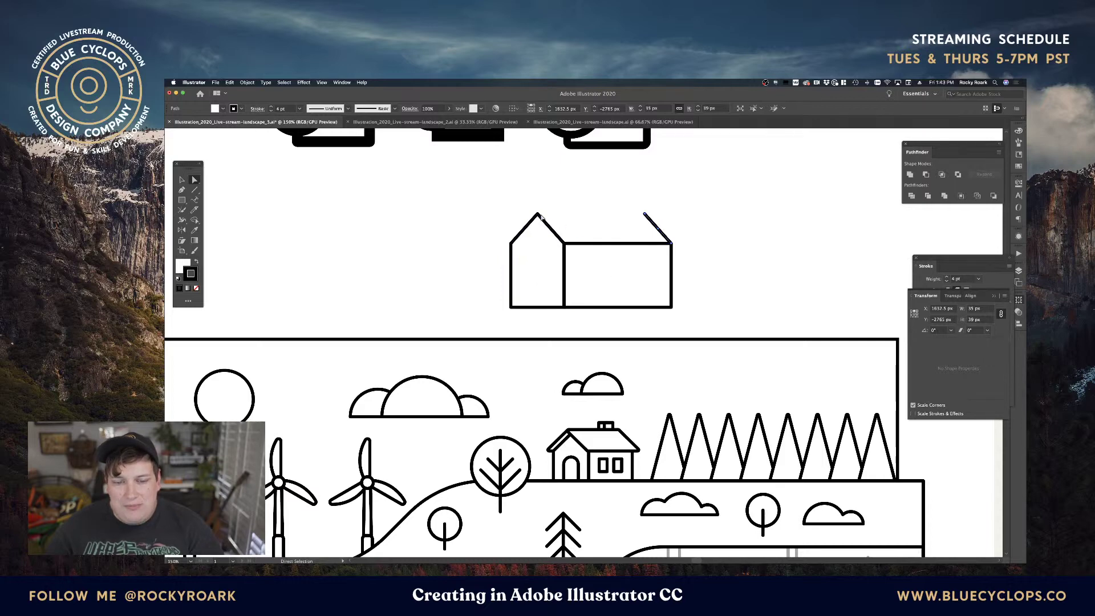
Close the roof shape with the Pen tool, joining the copied slope to the gable peak, the eave corner and the slope's lower end.
left_click(183, 191)
left_click(644, 213)
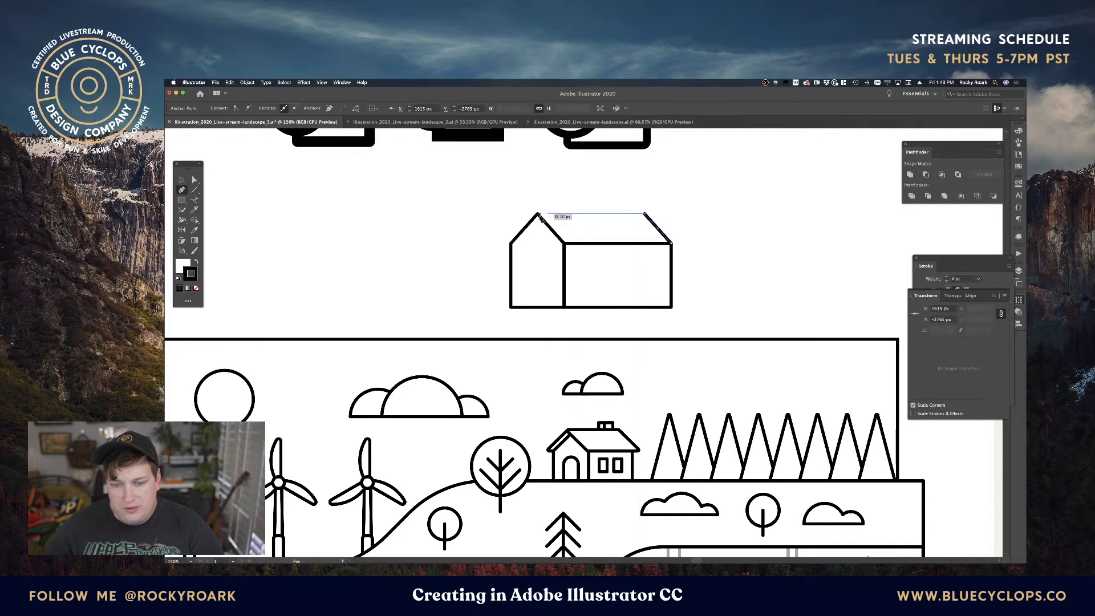
left_click(538, 215)
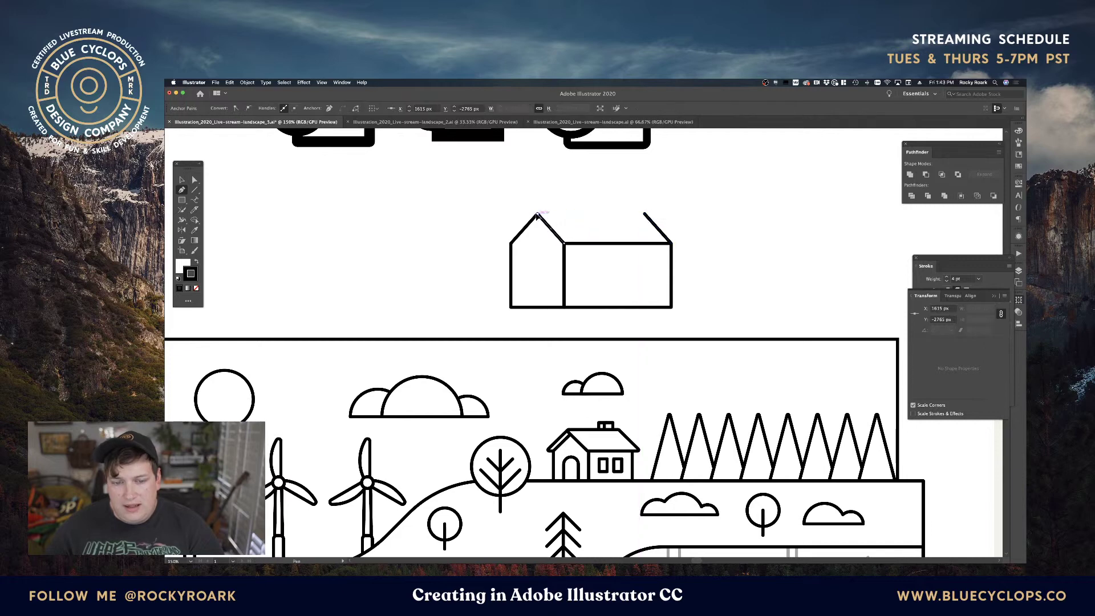
left_click(564, 244)
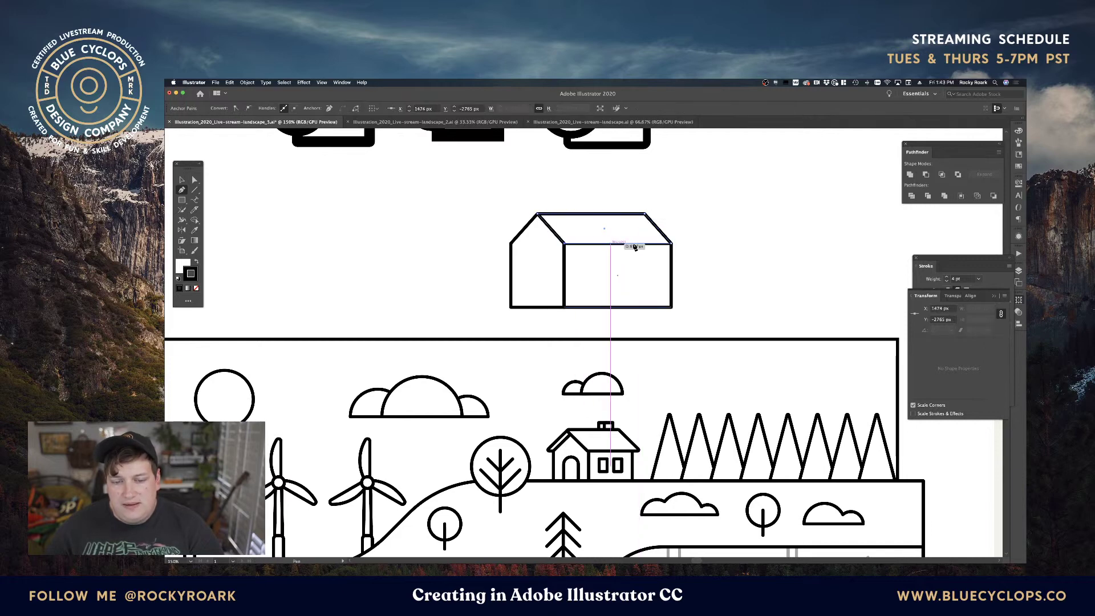
left_click(673, 244)
key("v")
left_click(690, 213)
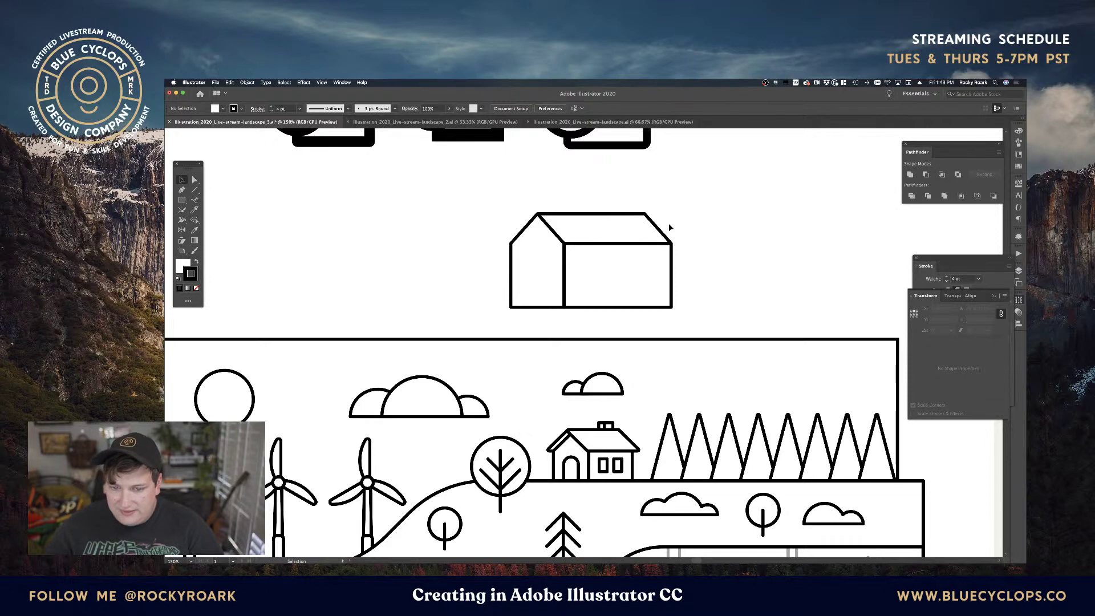
Offset the side roof's path outward by 10 px with miter joins.
left_click(630, 227)
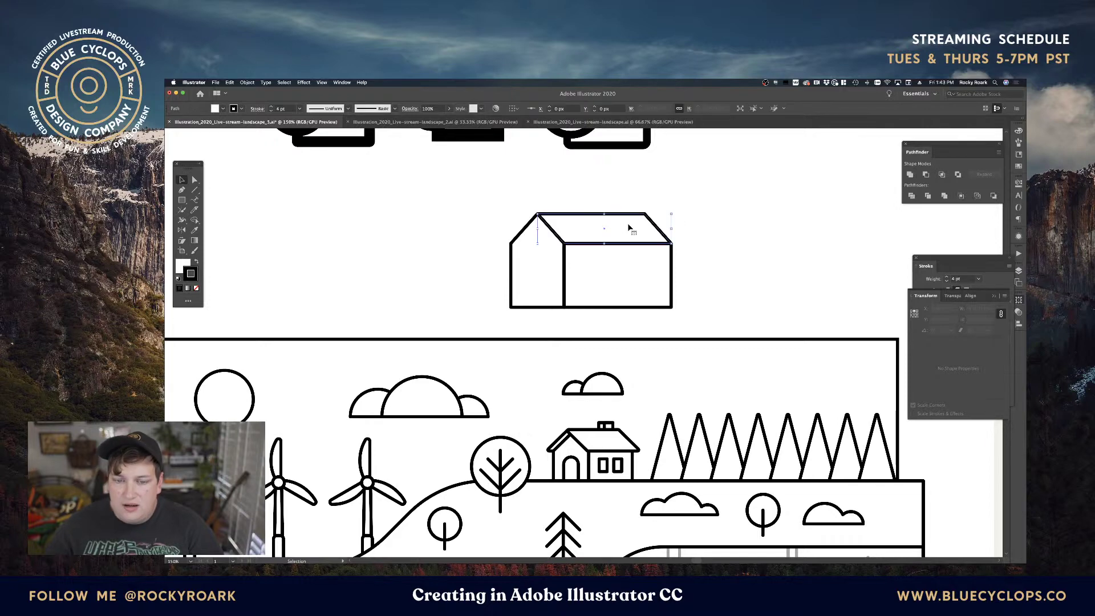
left_click(248, 83)
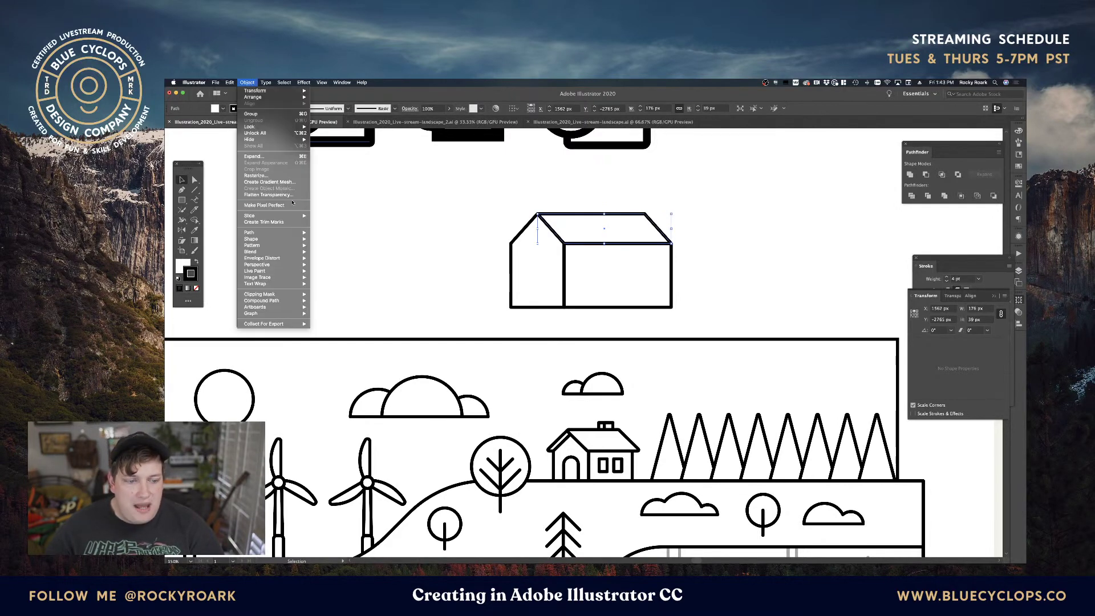
mouse_move(278, 233)
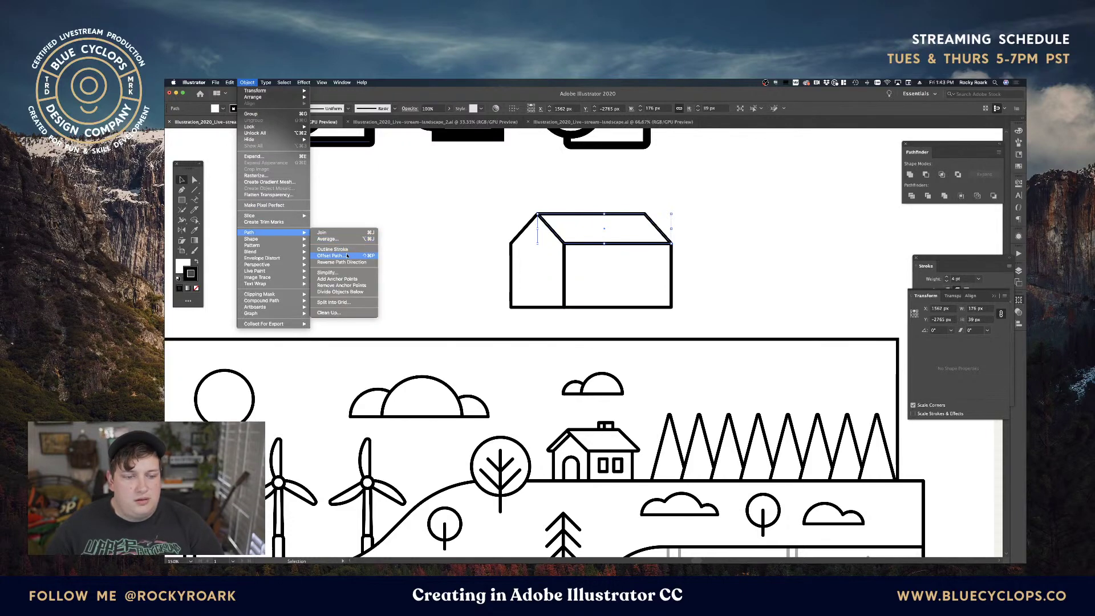
left_click(334, 256)
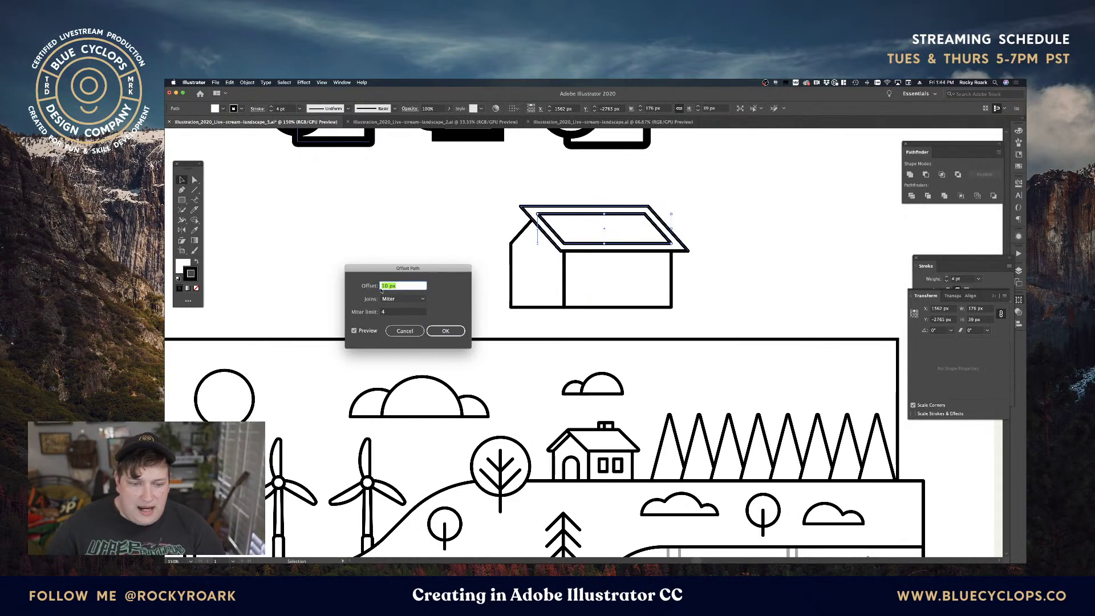
left_click(446, 331)
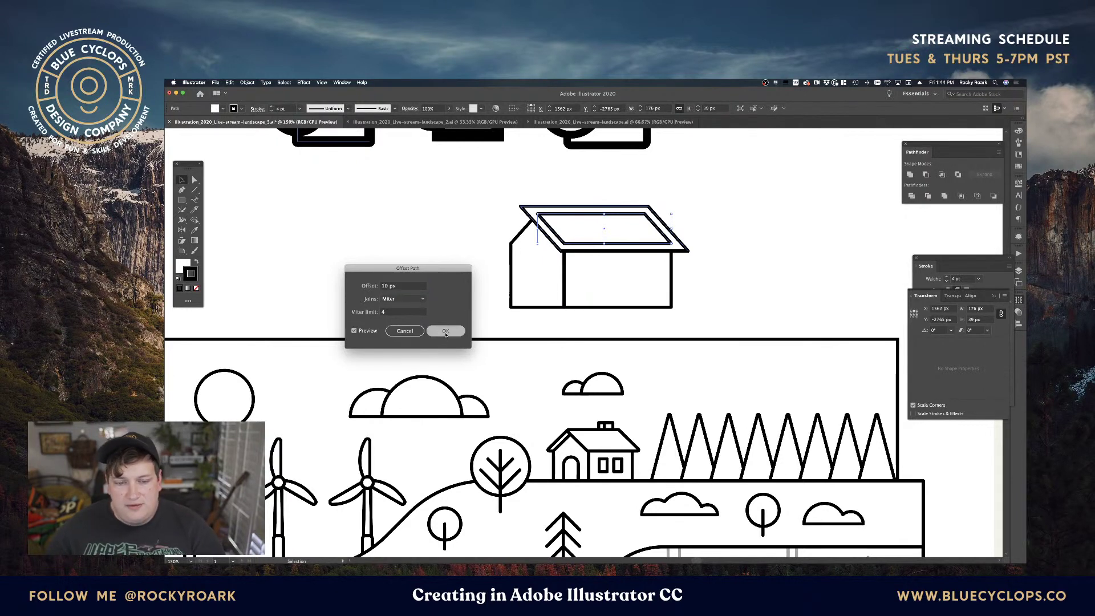
Round the corners of the offset roof outline to 3 px.
key("a")
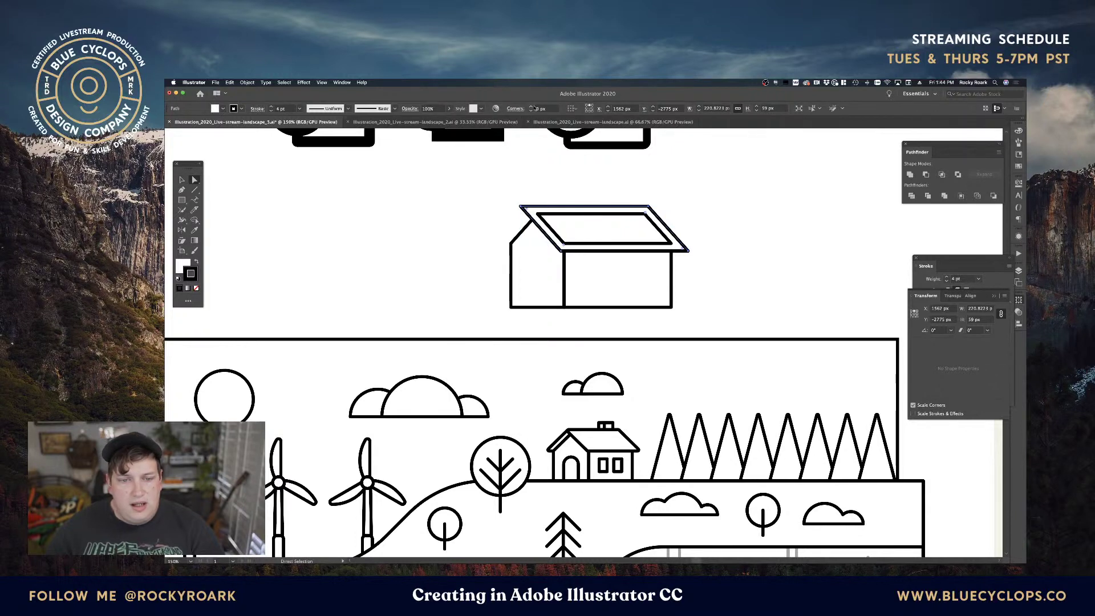
left_click(532, 107)
left_click(532, 107)
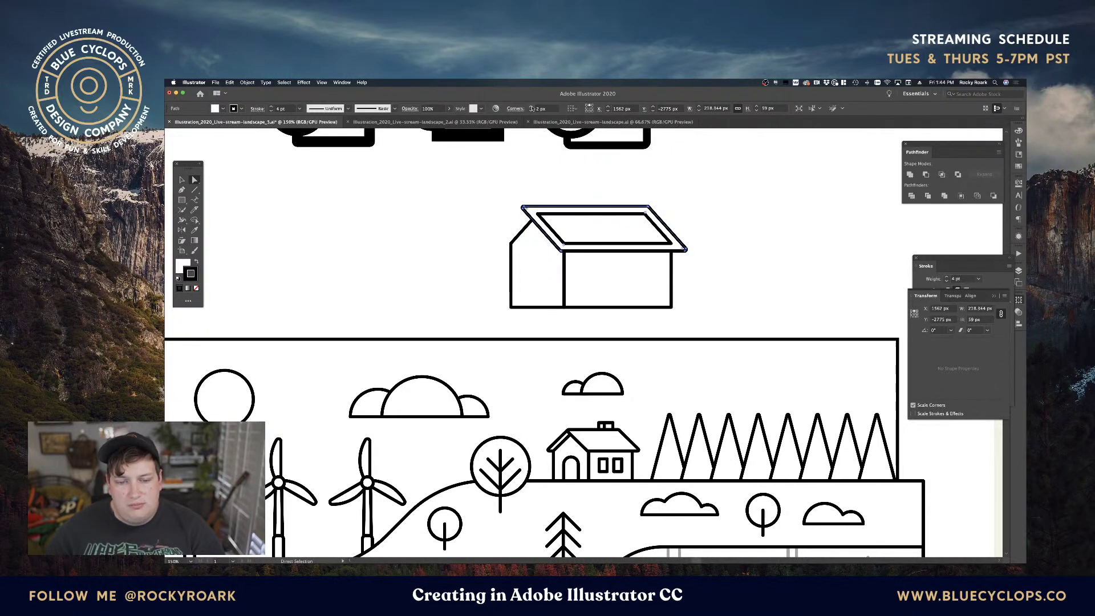
left_click(563, 254)
left_click(649, 208, "shift")
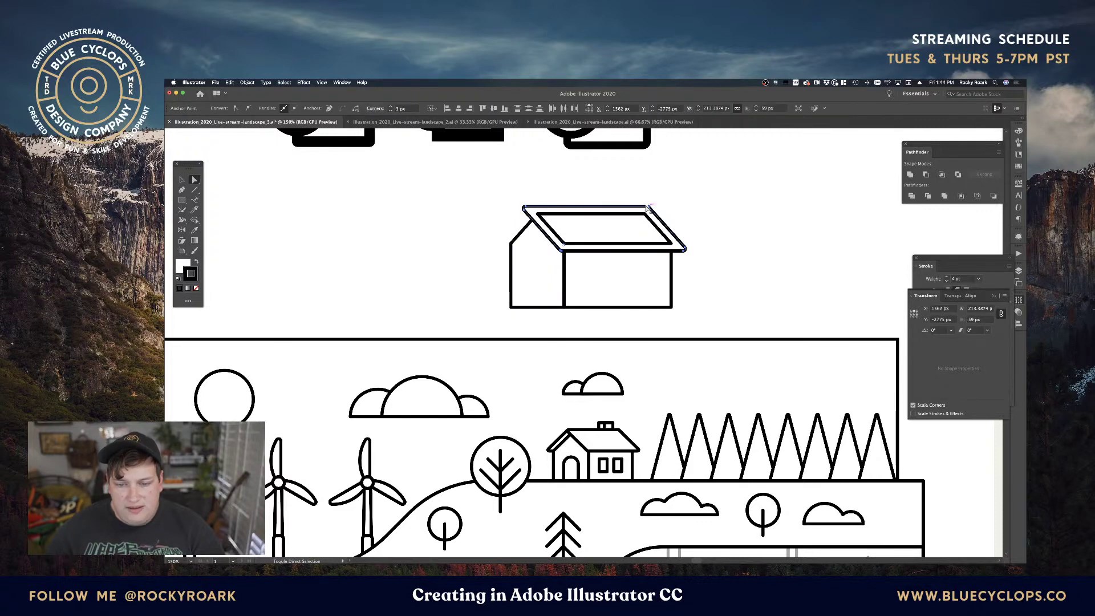
left_click(537, 237, "shift")
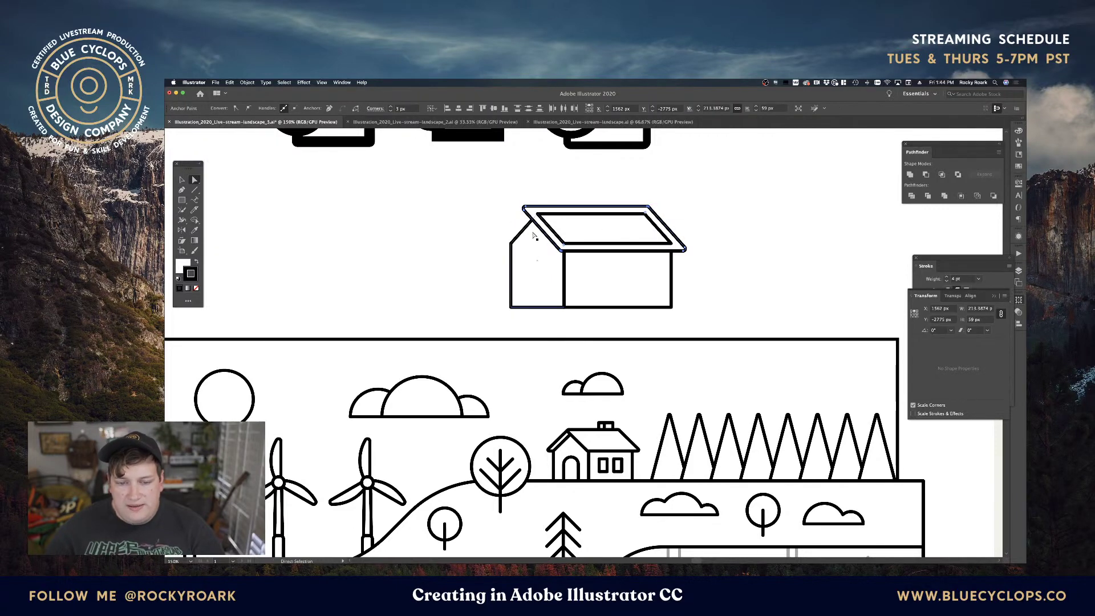
left_click(538, 238, "shift")
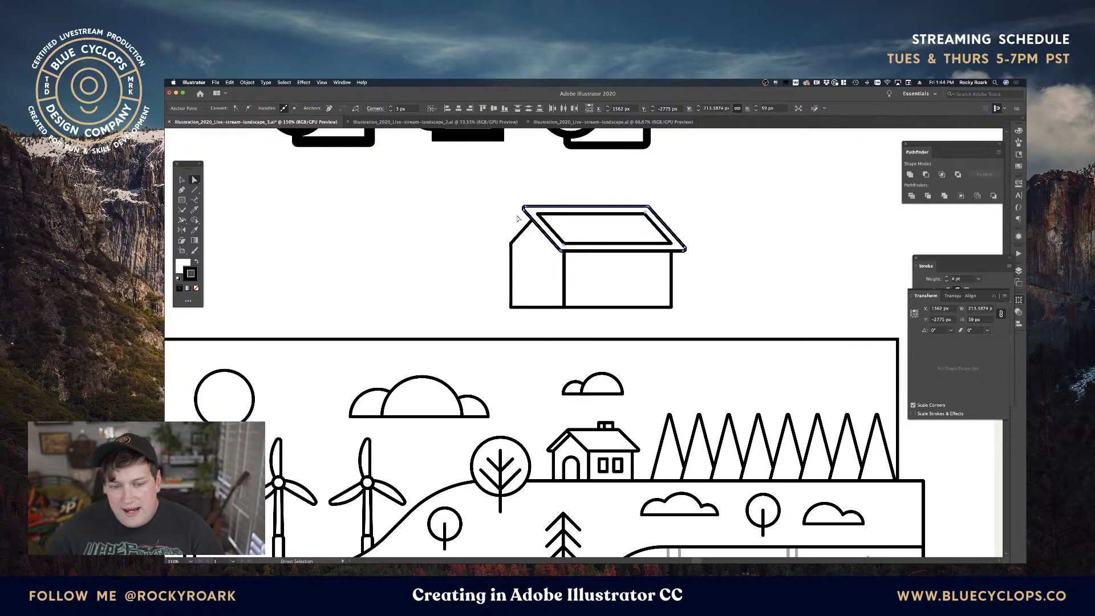
left_click(581, 263, "shift")
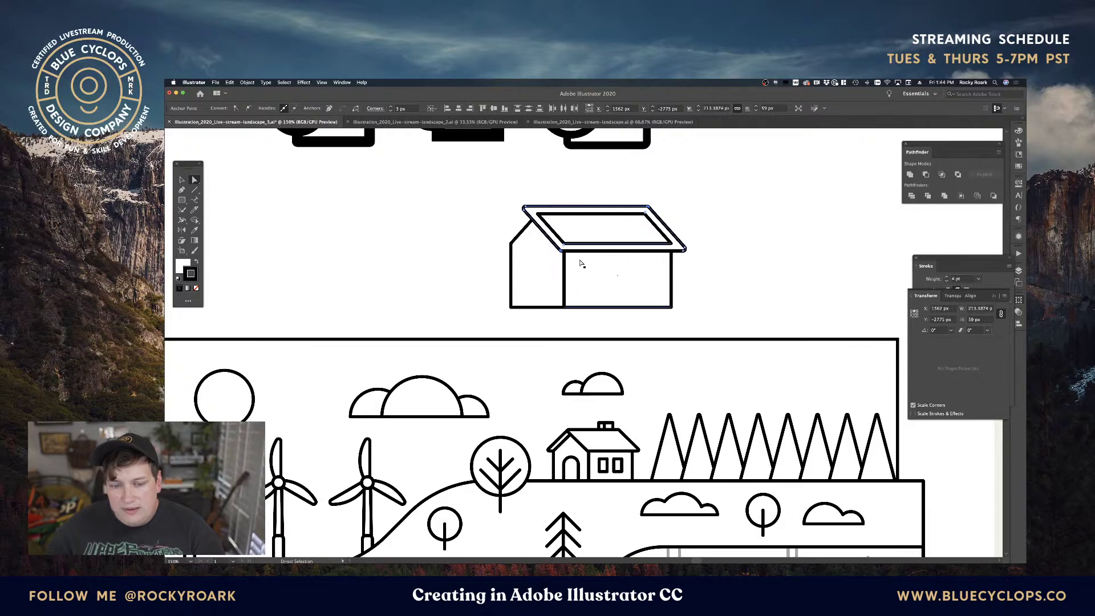
Reflect a copy of the offset side-roof outline across the vertical axis.
left_click(391, 107)
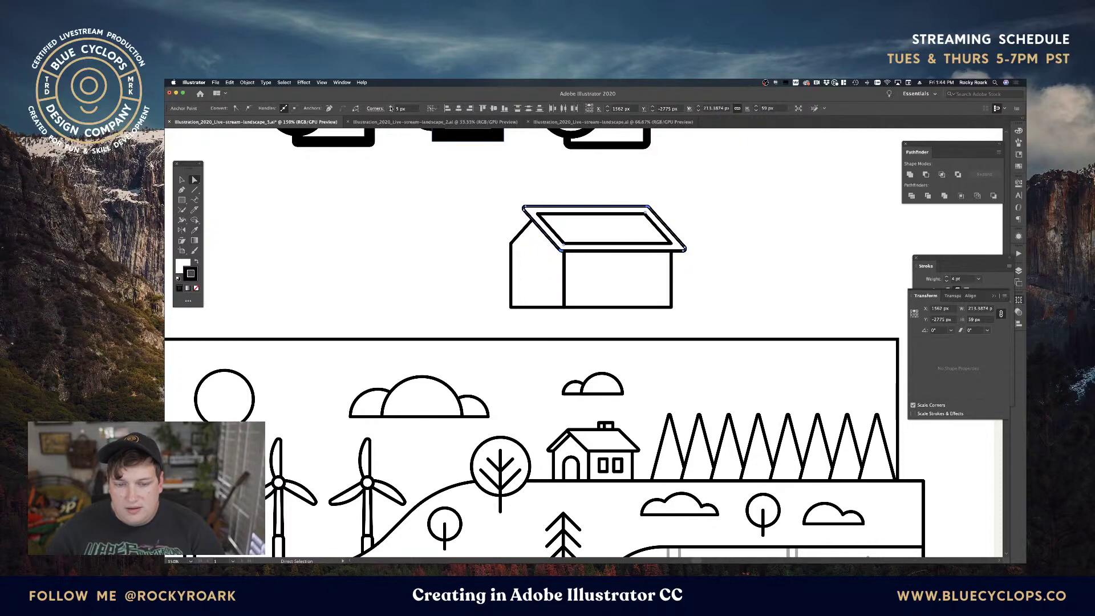
left_click(592, 181)
left_click(604, 207)
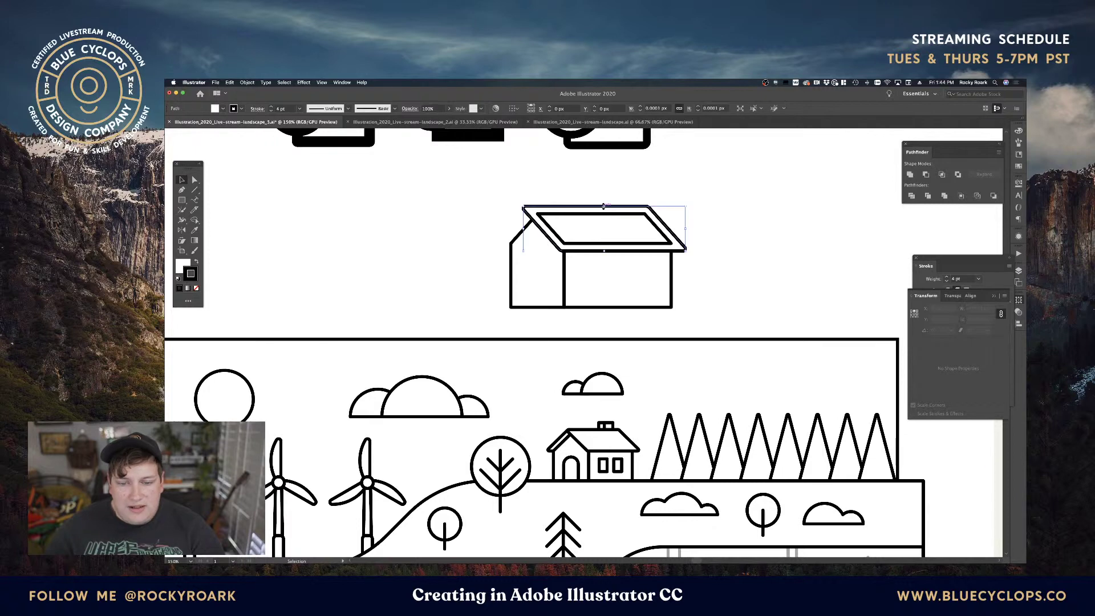
key("v")
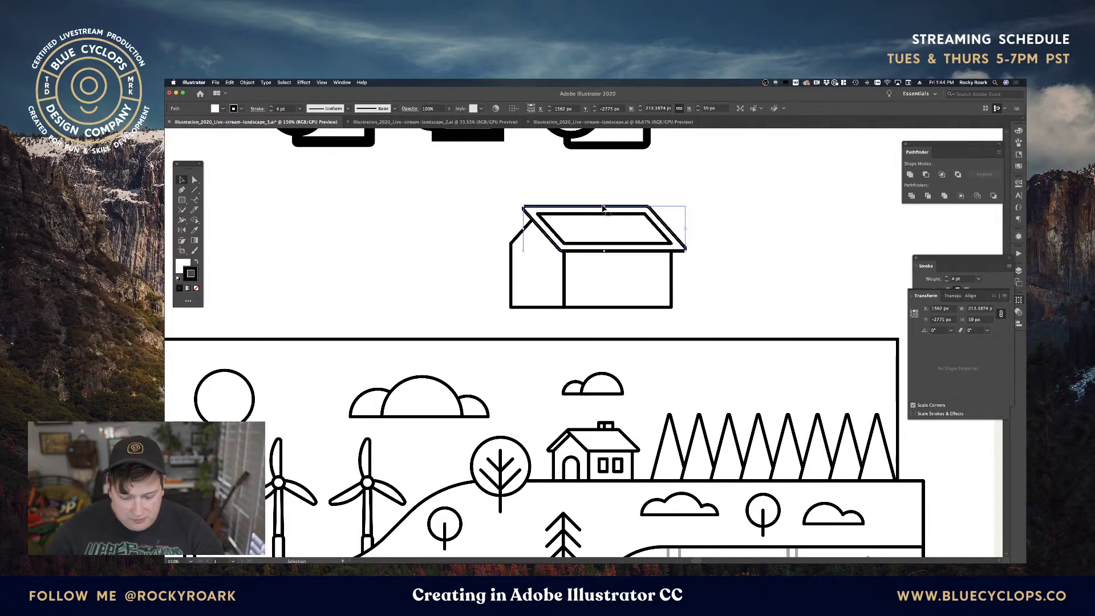
left_click(247, 82)
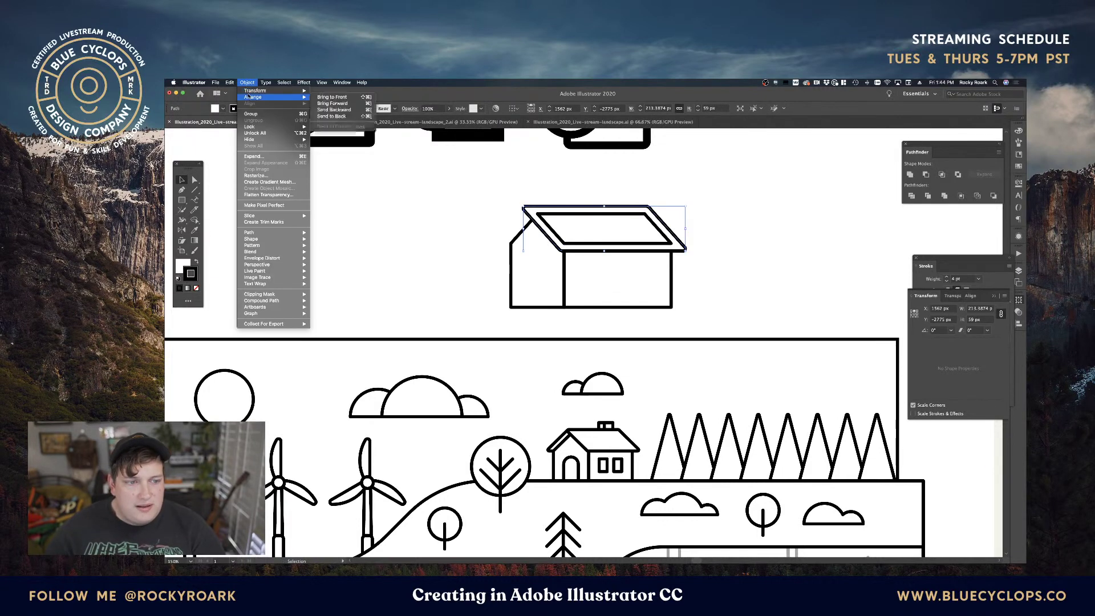
mouse_move(262, 91)
left_click(326, 116)
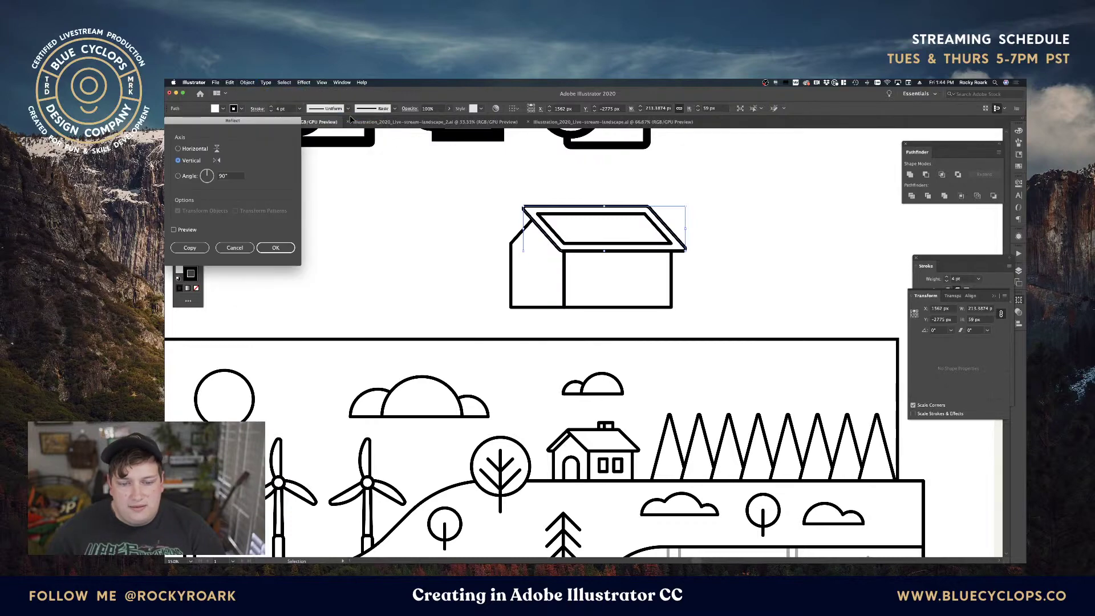
key("Return")
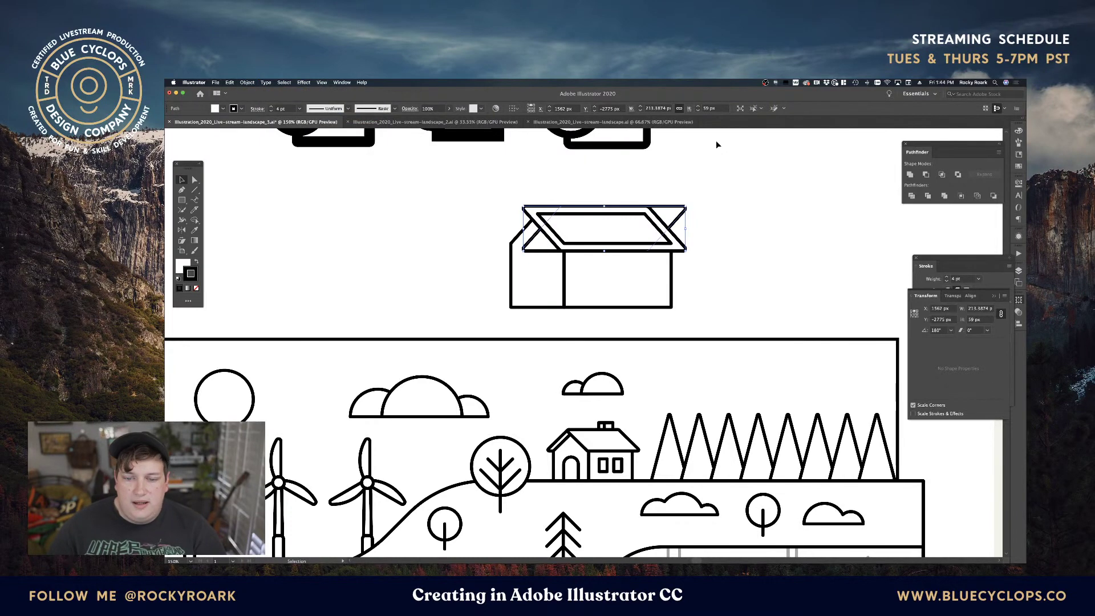
Place the mirrored roof copy behind the house with its corner at the gable peak, and delete the inner roof path.
left_click_drag(677, 208, 648, 207)
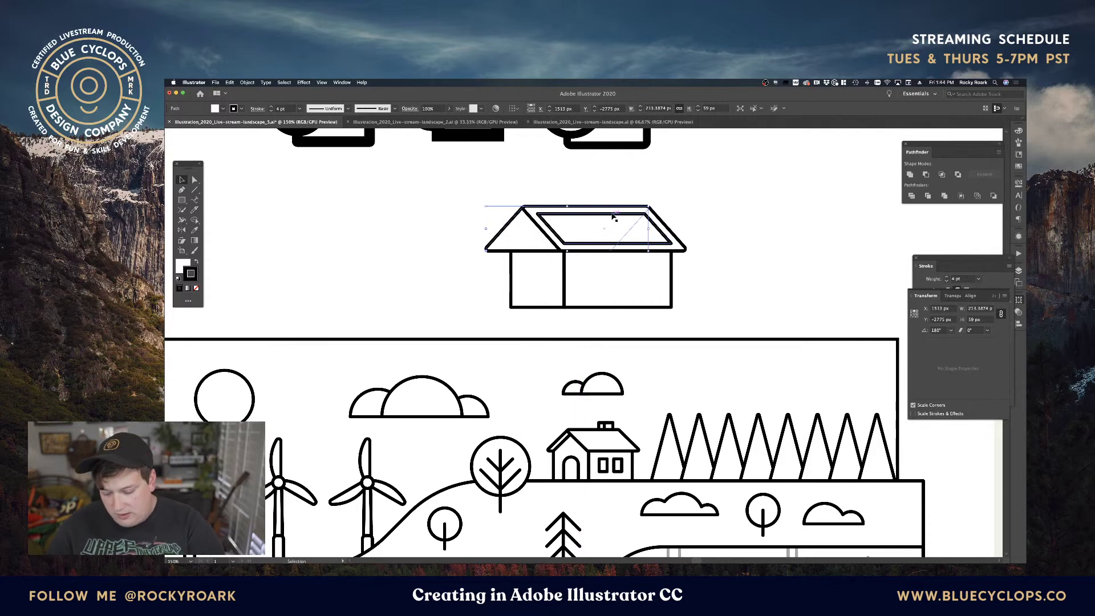
key("shift+super+bracketleft")
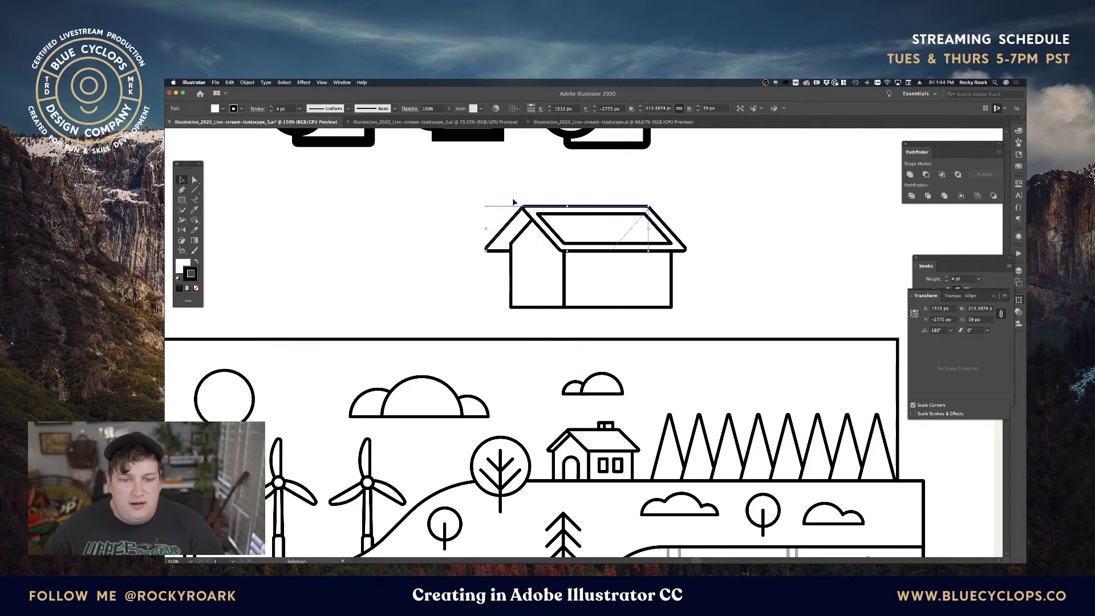
left_click(574, 219)
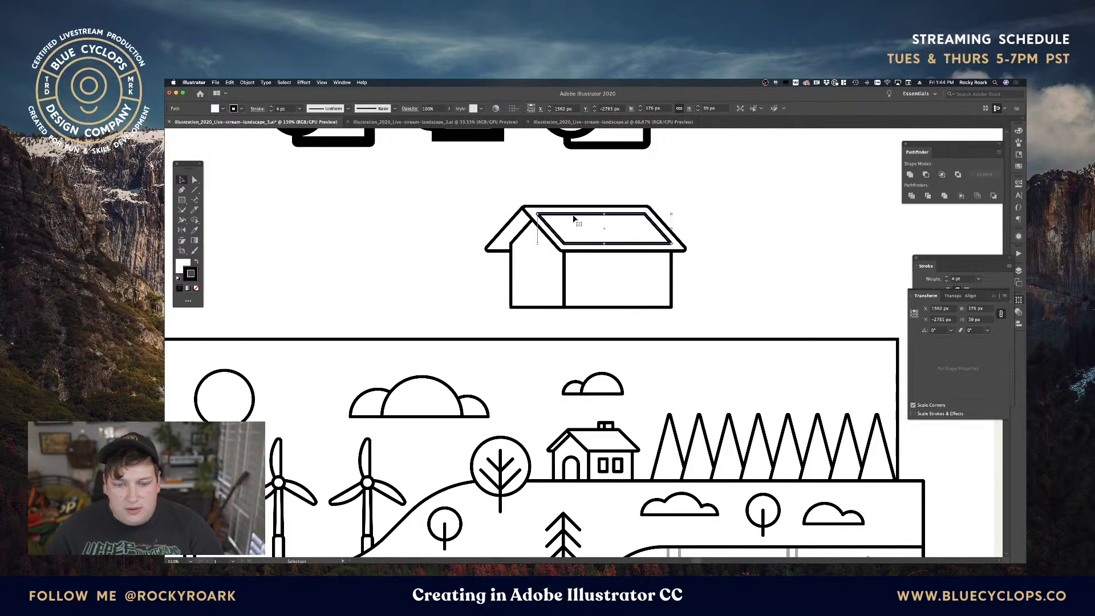
key("Delete")
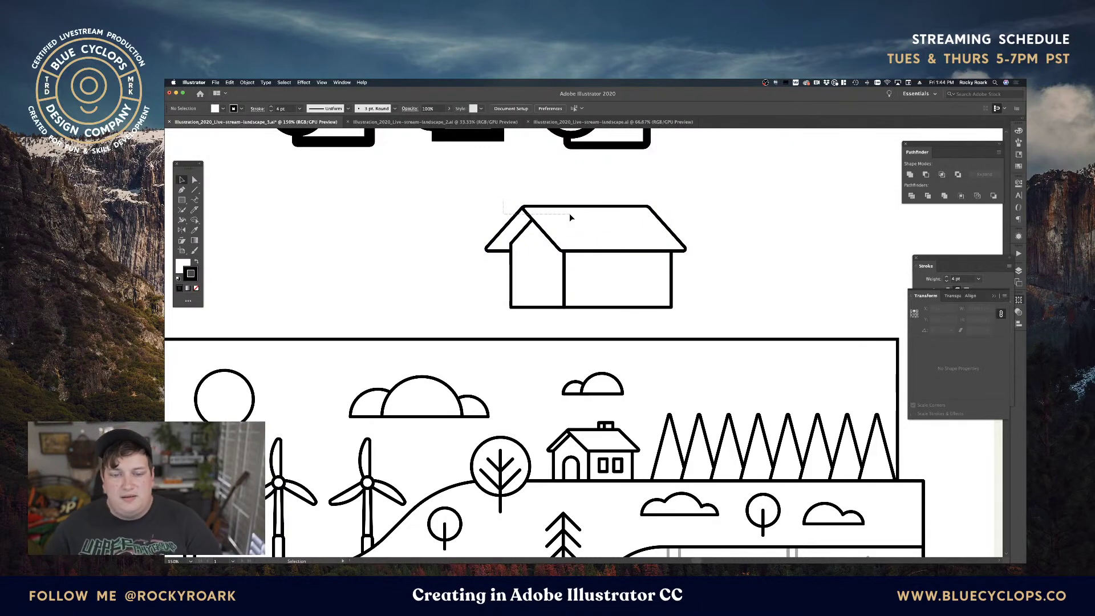
Move both roof pieces together 12 px to the right over the walls.
left_click_drag(570, 213, 571, 215)
left_click(502, 204)
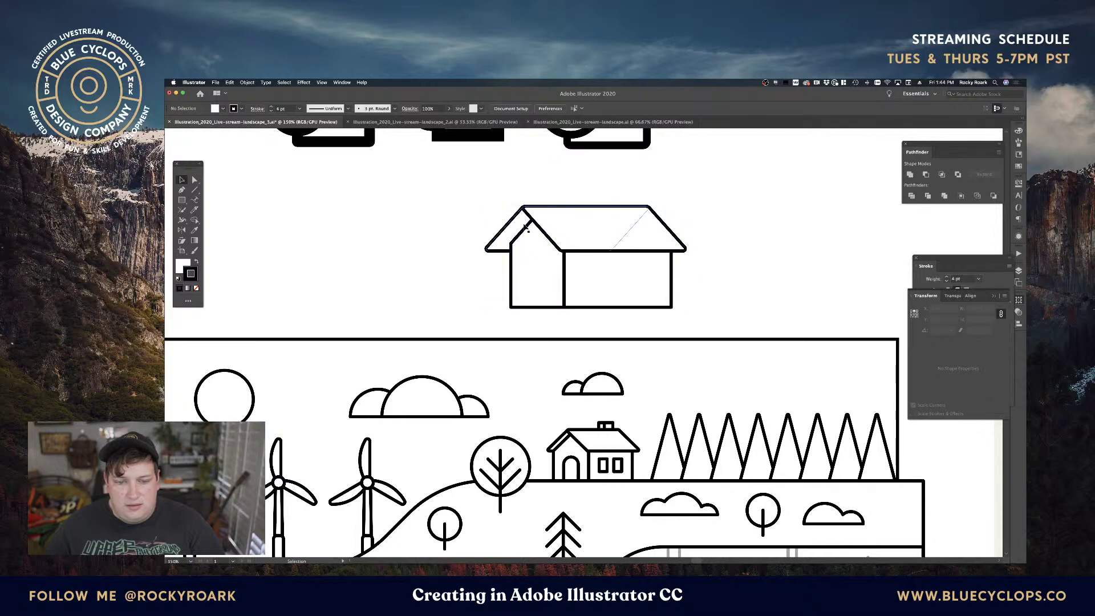
left_click(527, 227)
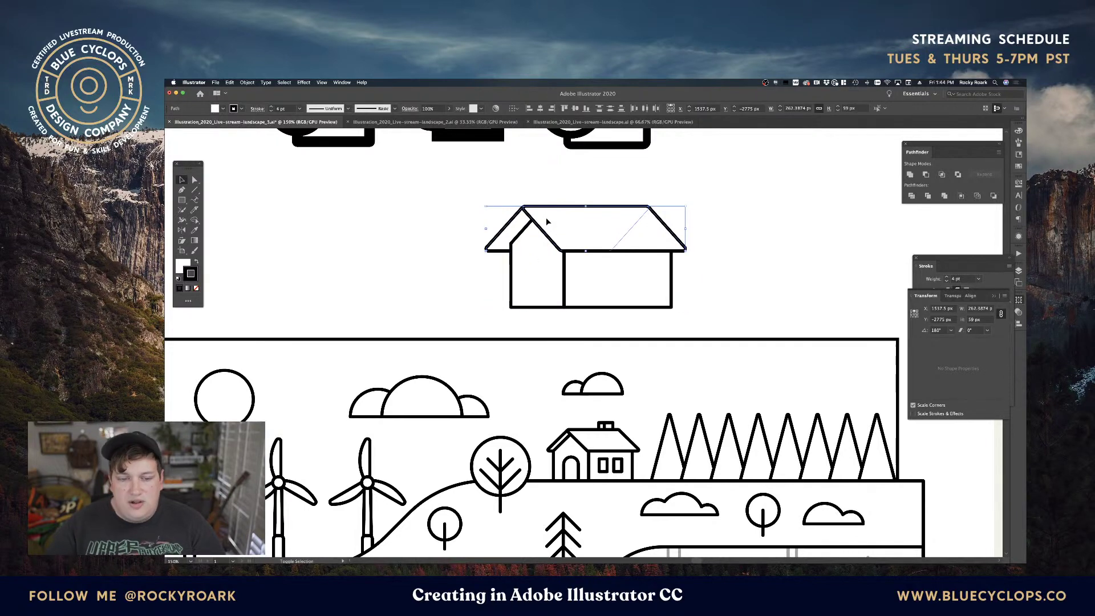
key("Right")
key("Right")
key("Right")
key("Right")
key("Right")
key("Right")
key("Right")
key("Right")
key("Right")
key("Right")
key("Right")
key("Right")
key("Right")
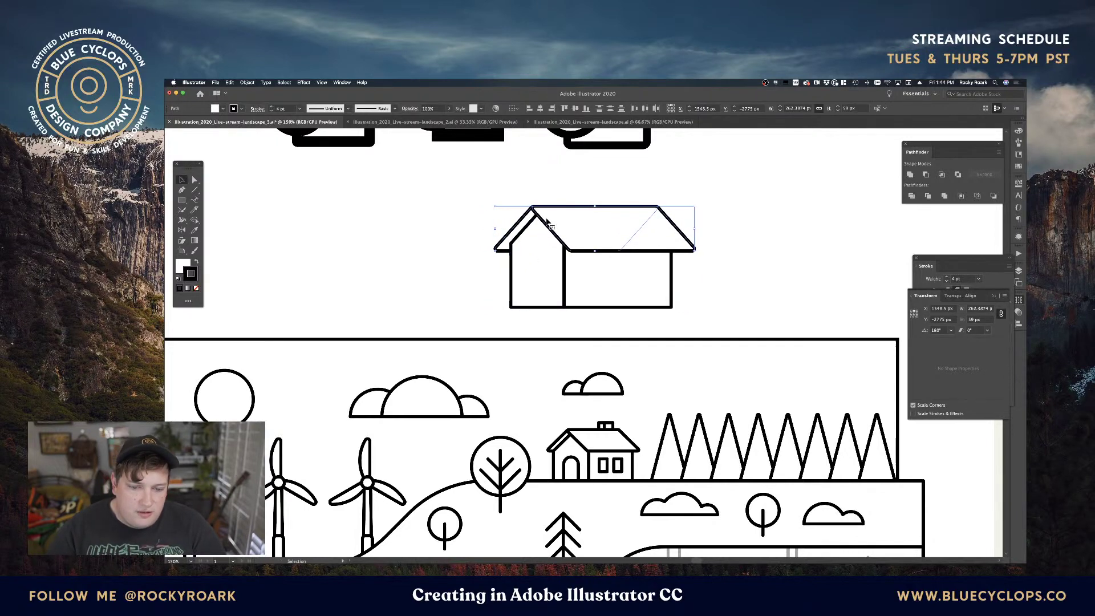
key("Left")
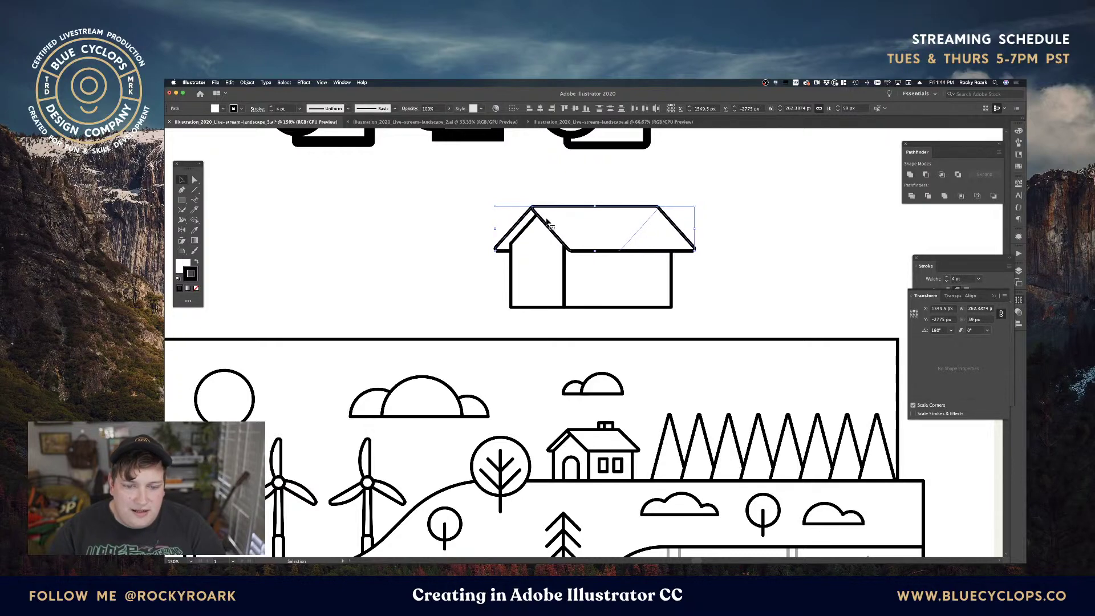
left_click(734, 270)
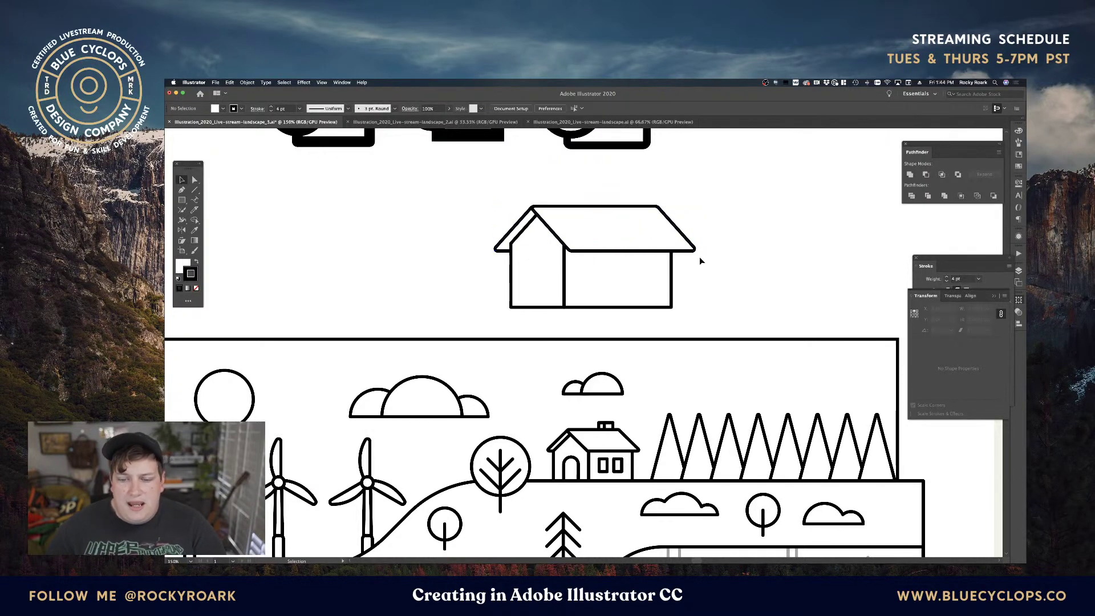
Shorten the roof to about 245 px wide overall by shifting the anchor points at its right end inward.
key("a")
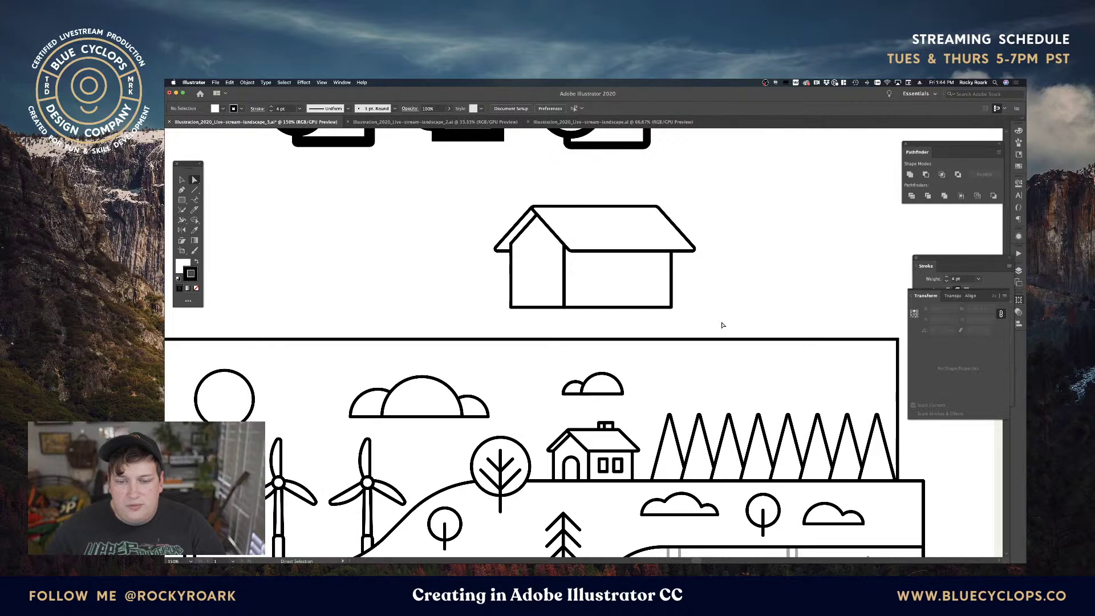
left_click_drag(616, 192, 615, 186)
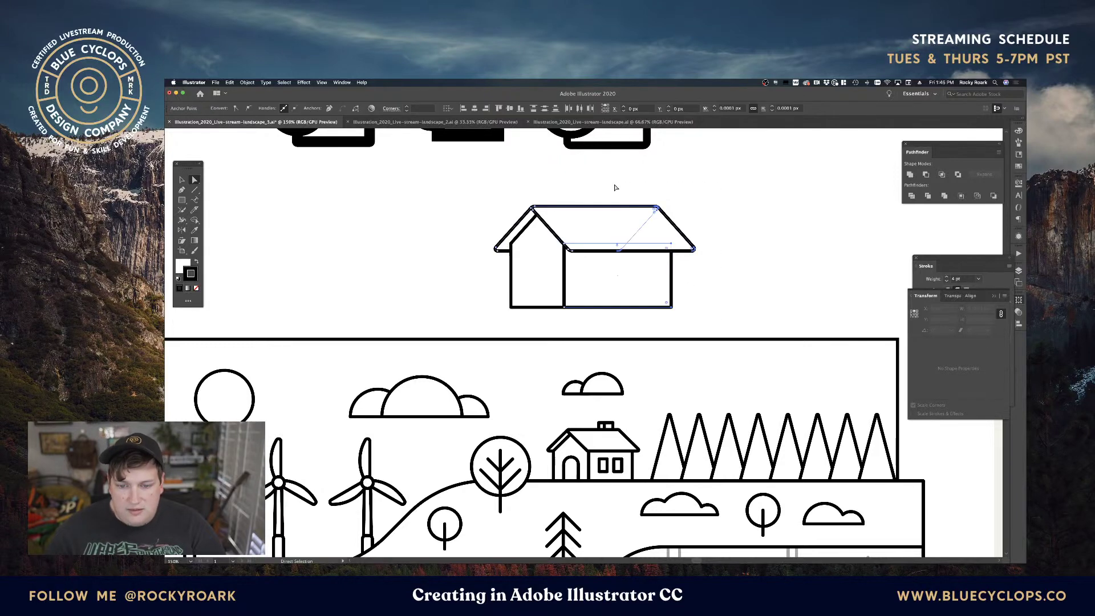
key("v")
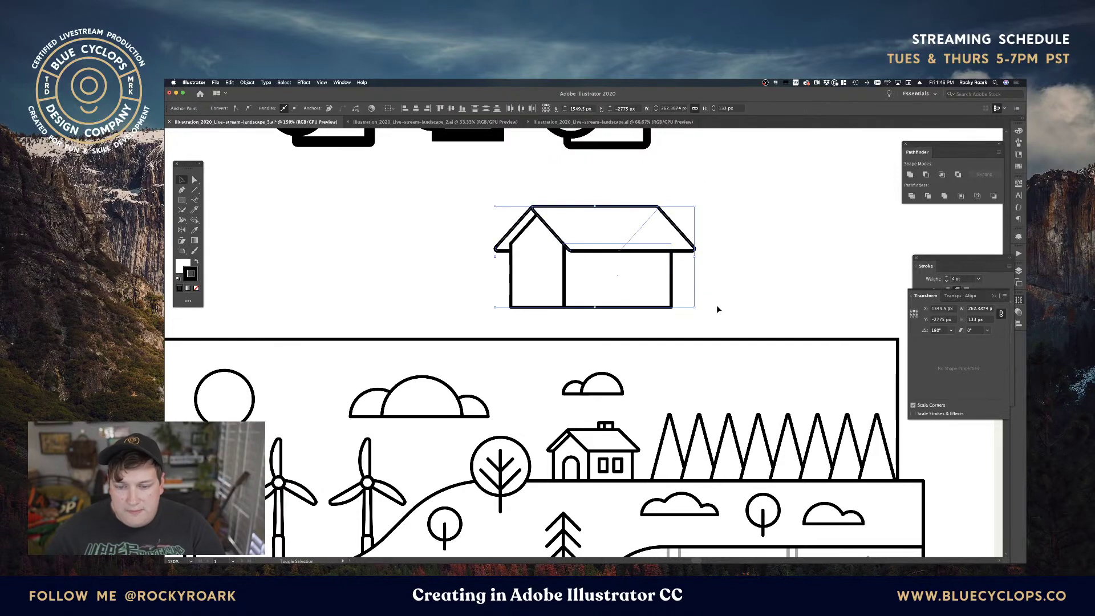
left_click(620, 299, "shift")
key("a")
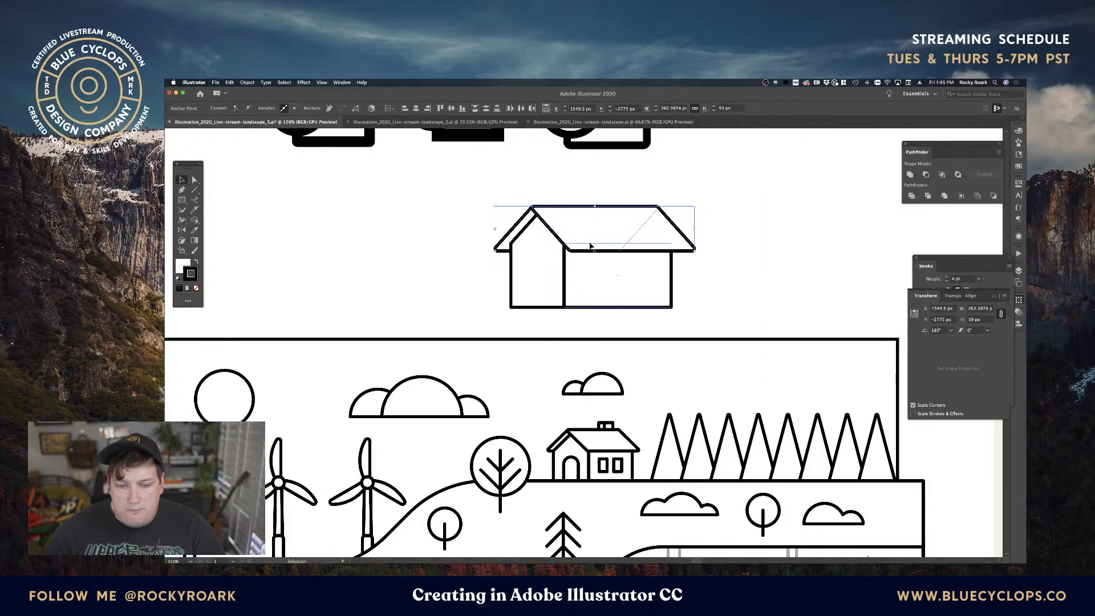
left_click_drag(645, 219, 678, 204)
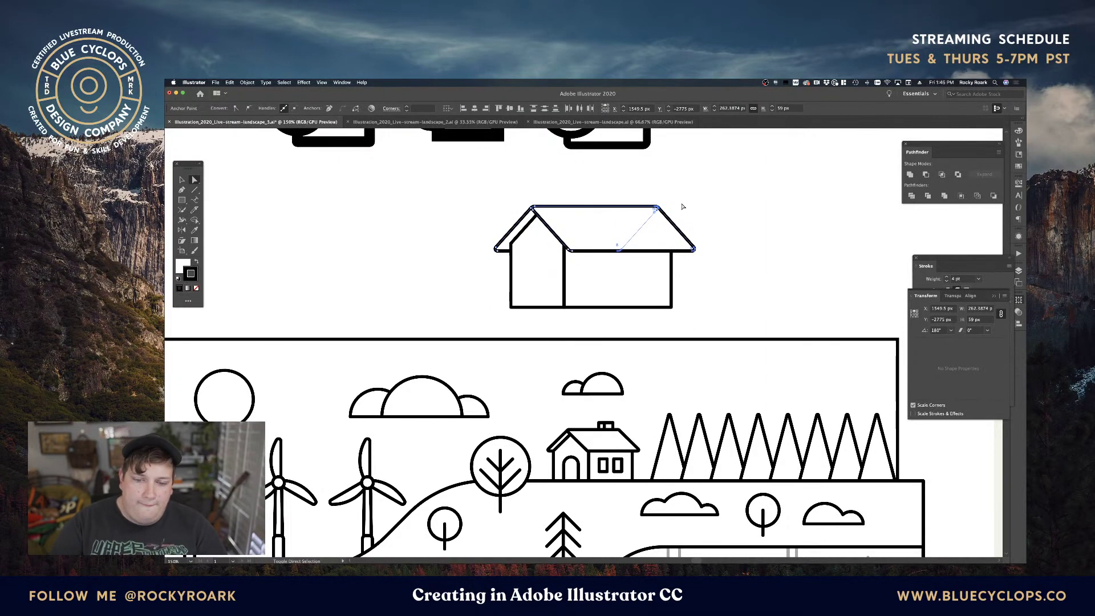
key("shift+Left")
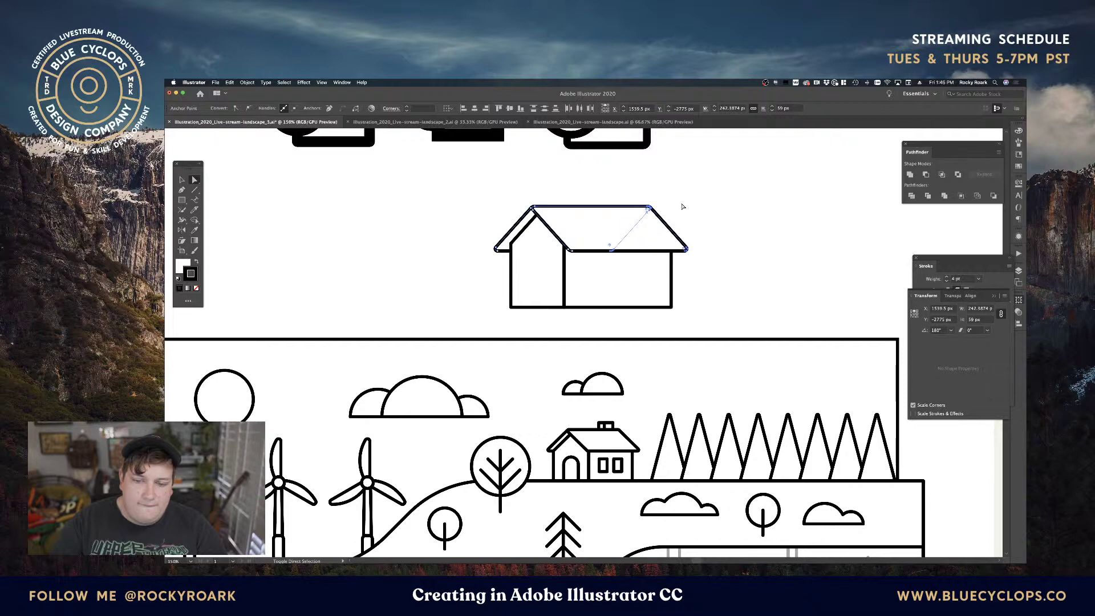
key("Left")
key("Left")
key("Left")
key("Left")
key("Left")
key("Left")
key("Left")
key("Left")
key("Left")
key("Left")
key("Left")
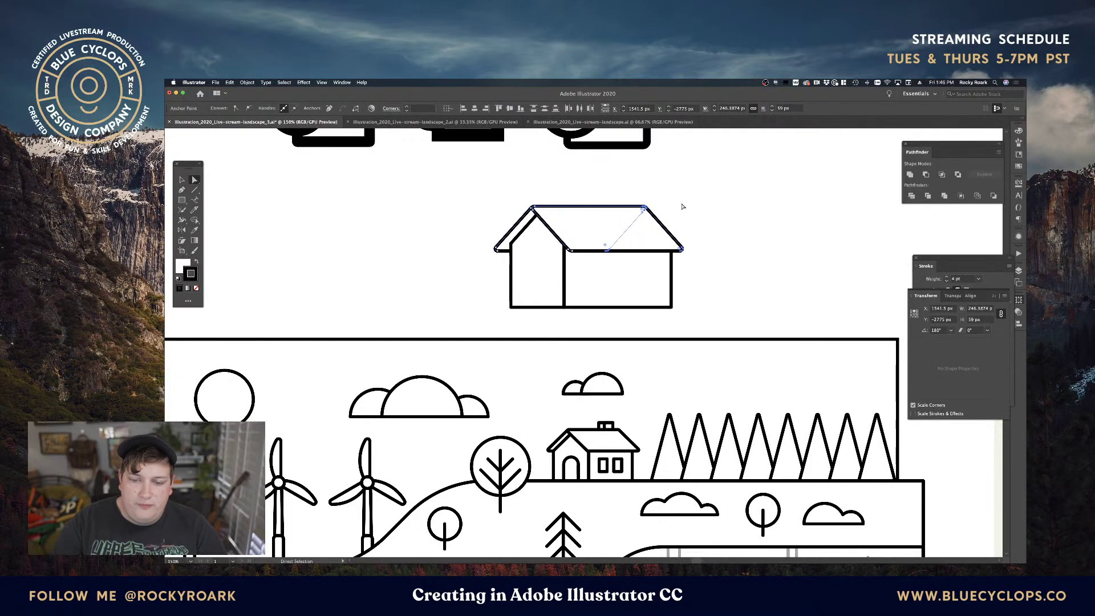
key("v")
left_click(730, 194)
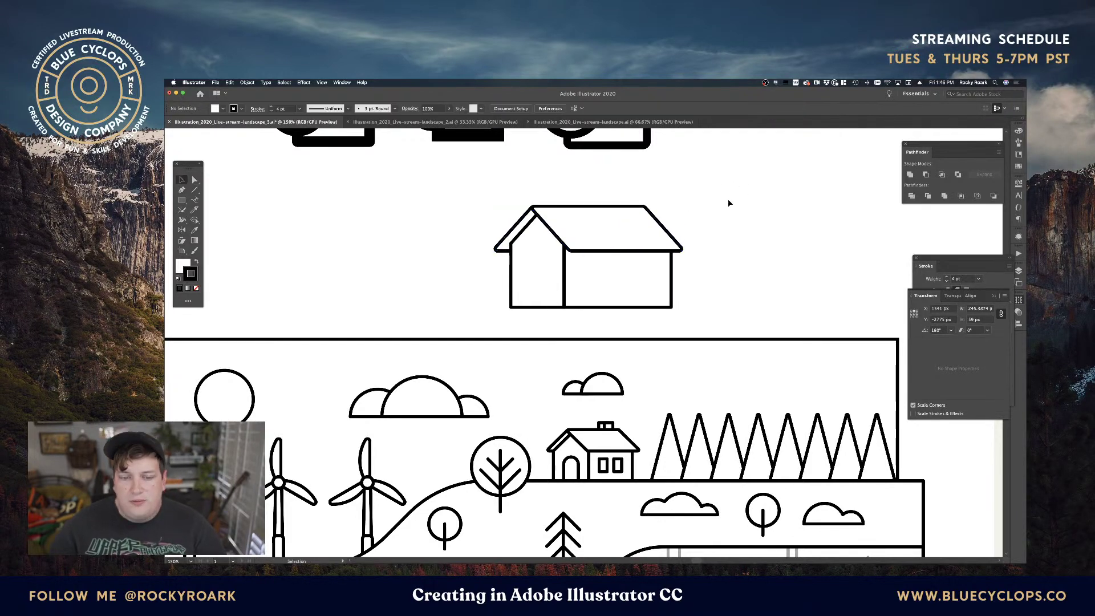
Shift both roof pieces about 3 px further right over the house walls.
left_click(535, 212)
left_click_drag(536, 213, 540, 217)
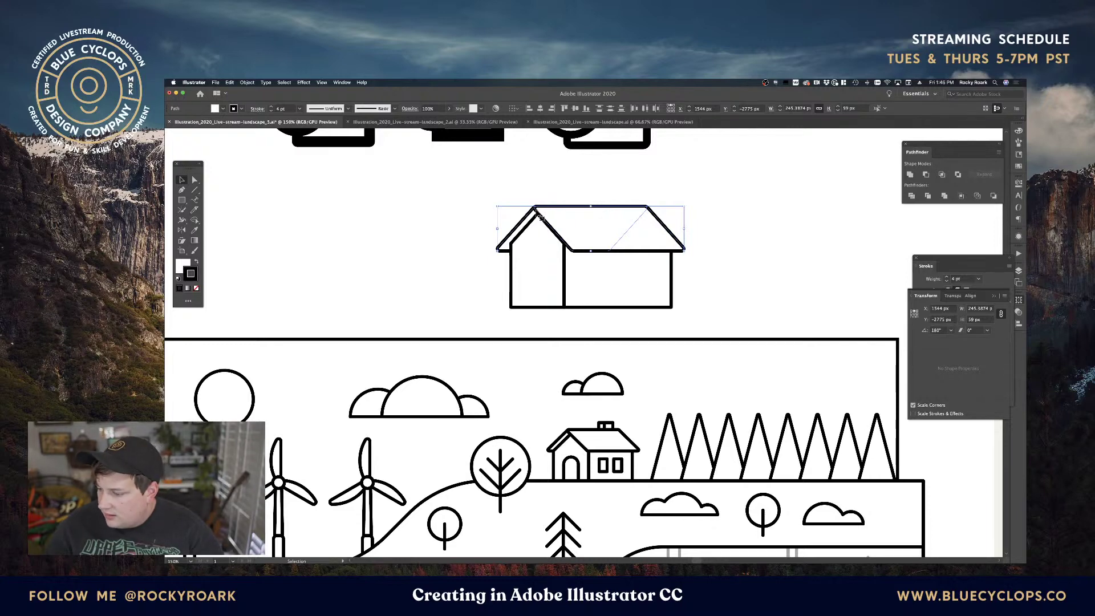
left_click(781, 274)
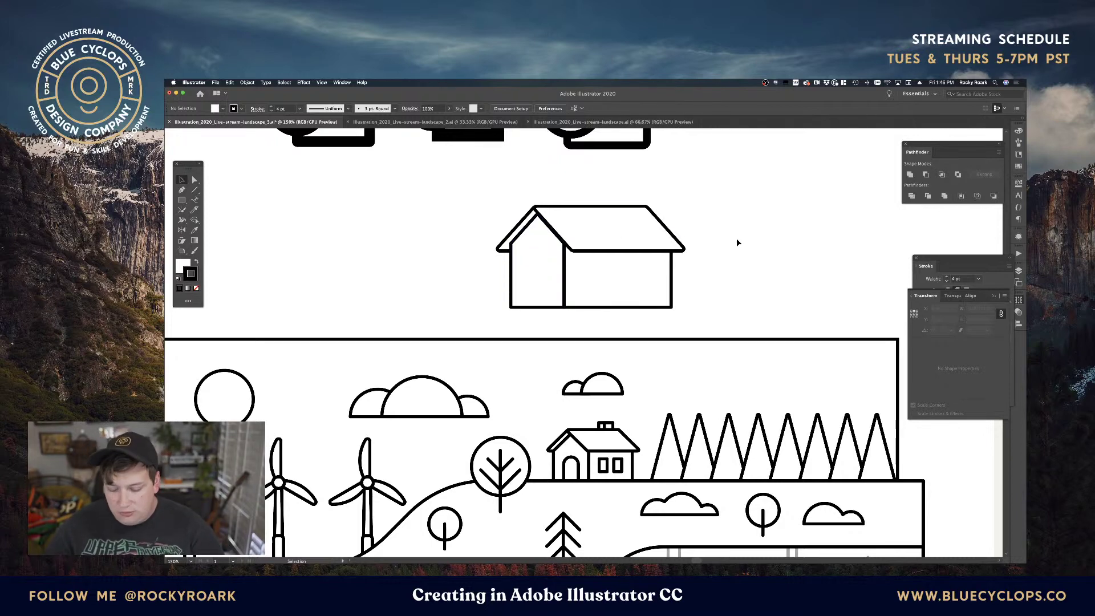
Copy the small hilltop house group and place the copy in the blank space to the right of the new house.
key("super+minus")
key("super+minus")
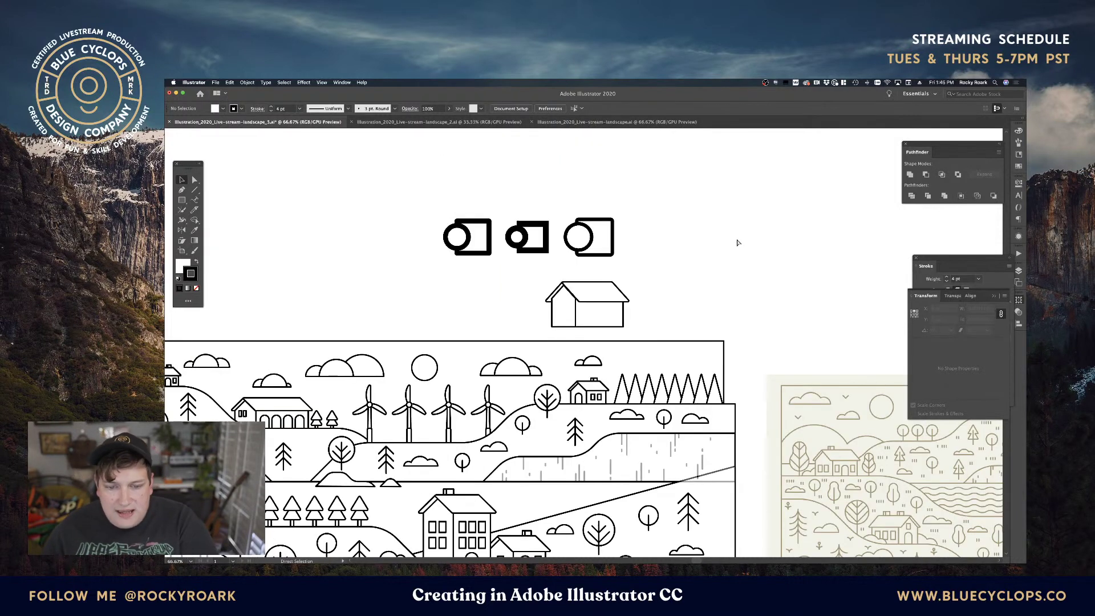
left_click_drag(643, 344, 789, 227)
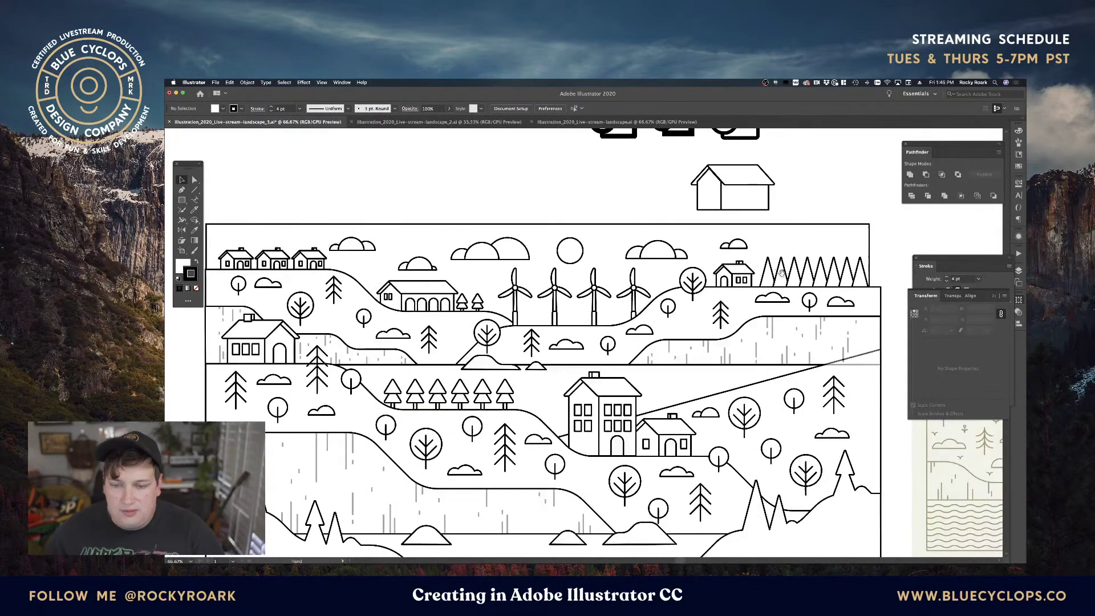
left_click_drag(780, 271, 706, 203)
left_click(665, 202)
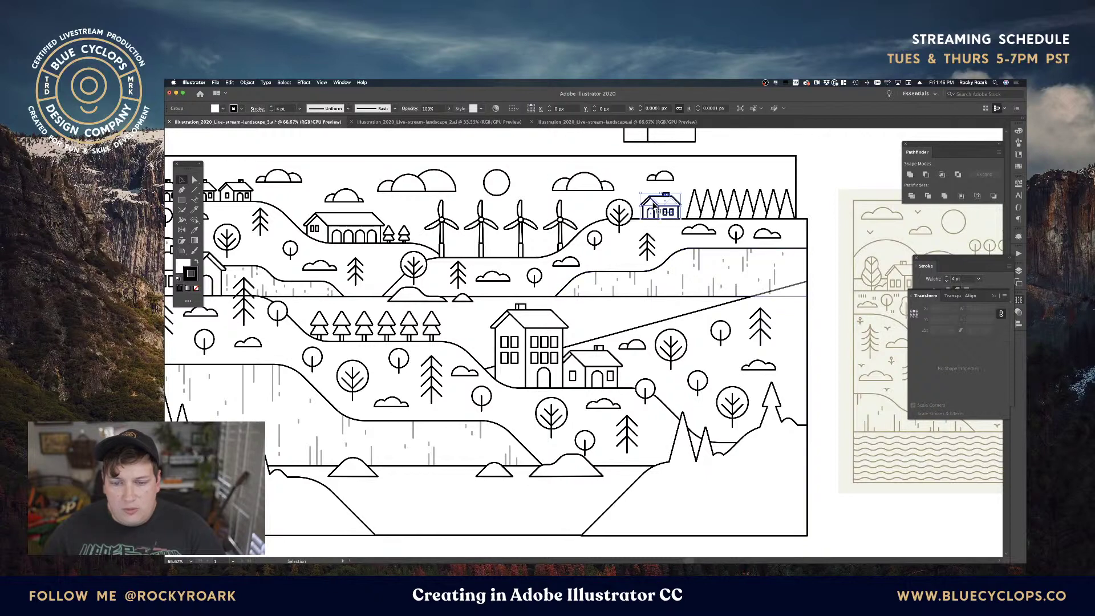
key("super+equal")
key("super+equal")
key("super+equal")
key("super+equal")
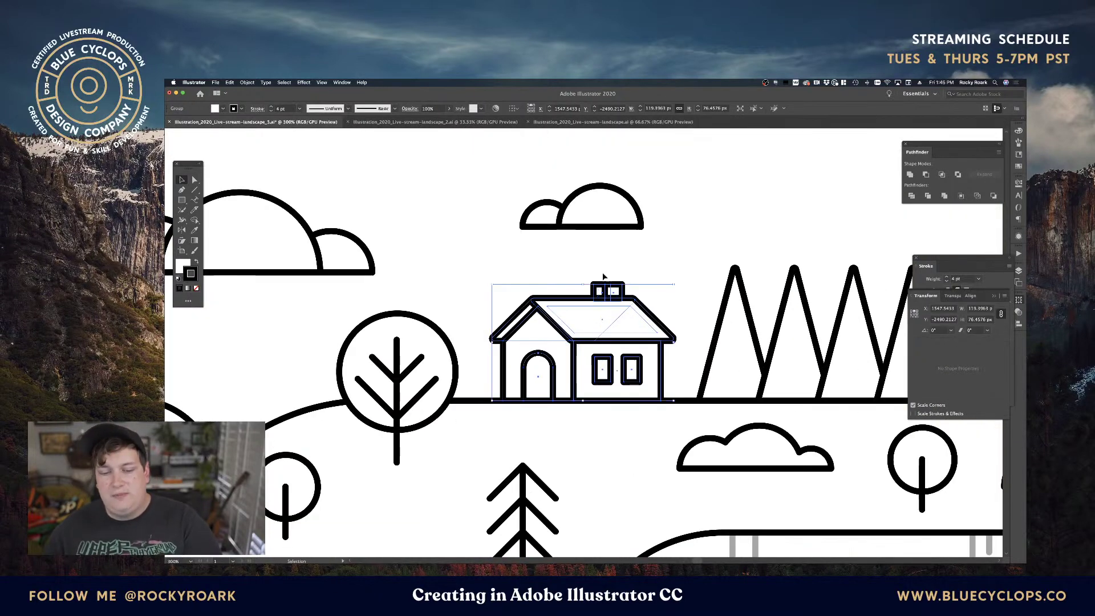
left_click(519, 263)
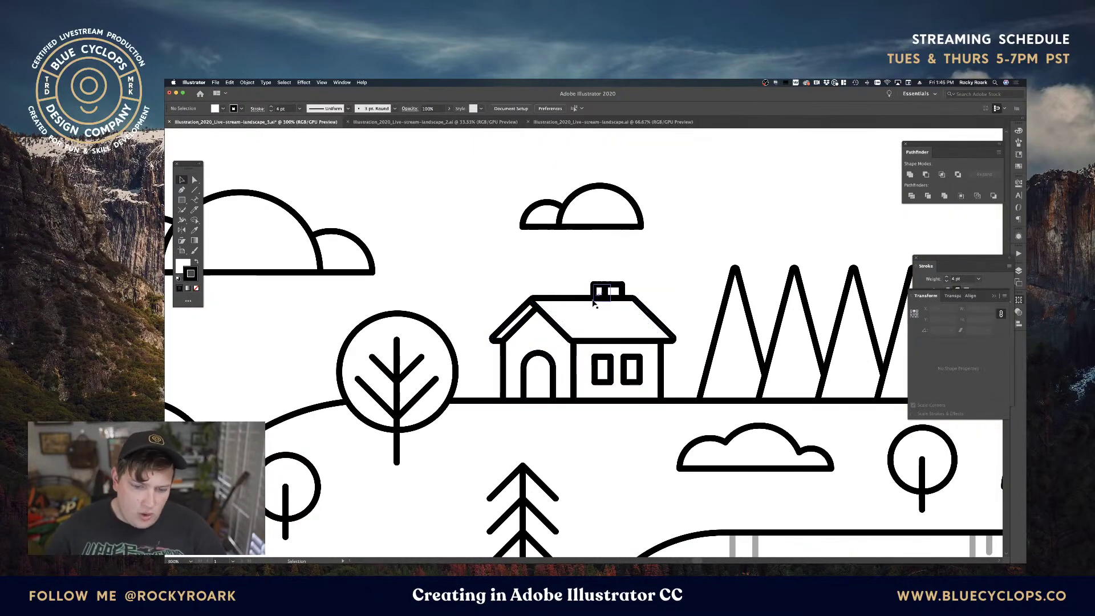
left_click(557, 321)
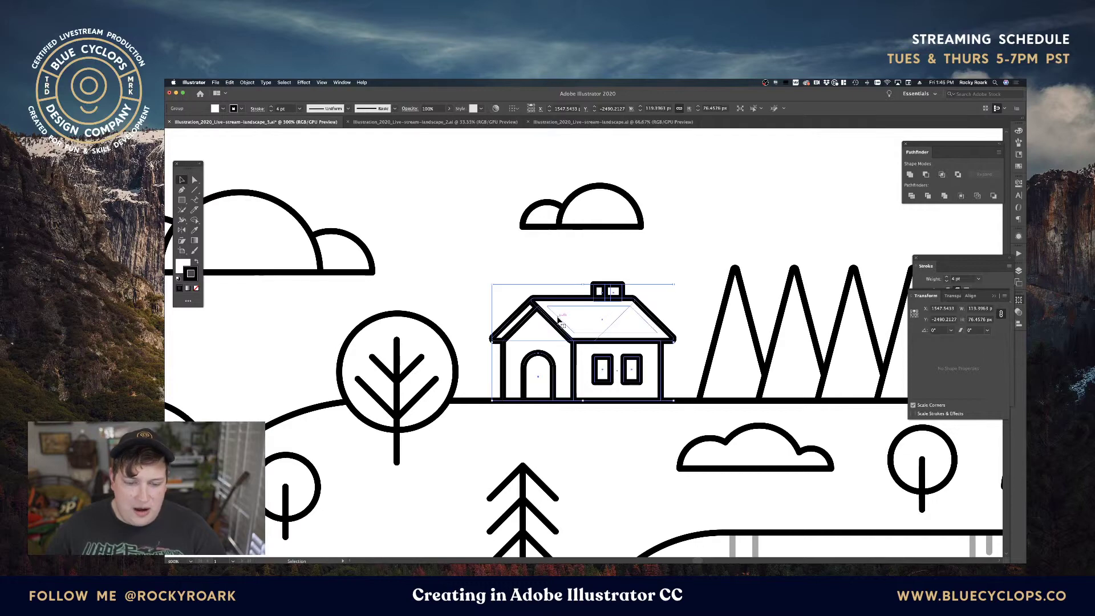
left_click_drag(664, 259, 568, 403)
left_click_drag(713, 228, 523, 357)
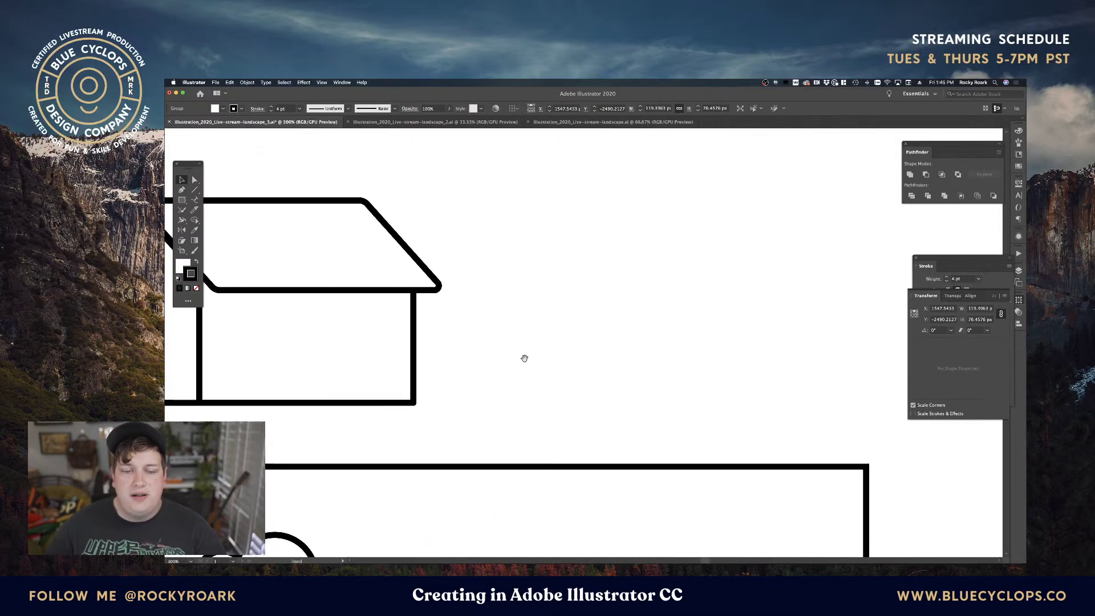
key("super+v")
left_click_drag(647, 328, 710, 292)
left_click(557, 325)
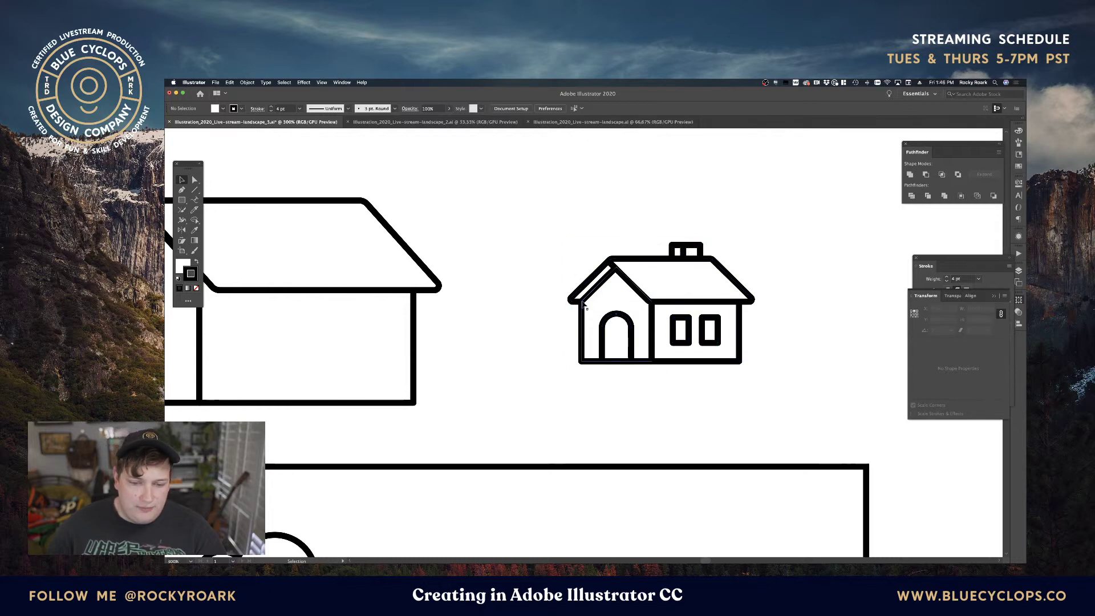
left_click(677, 251)
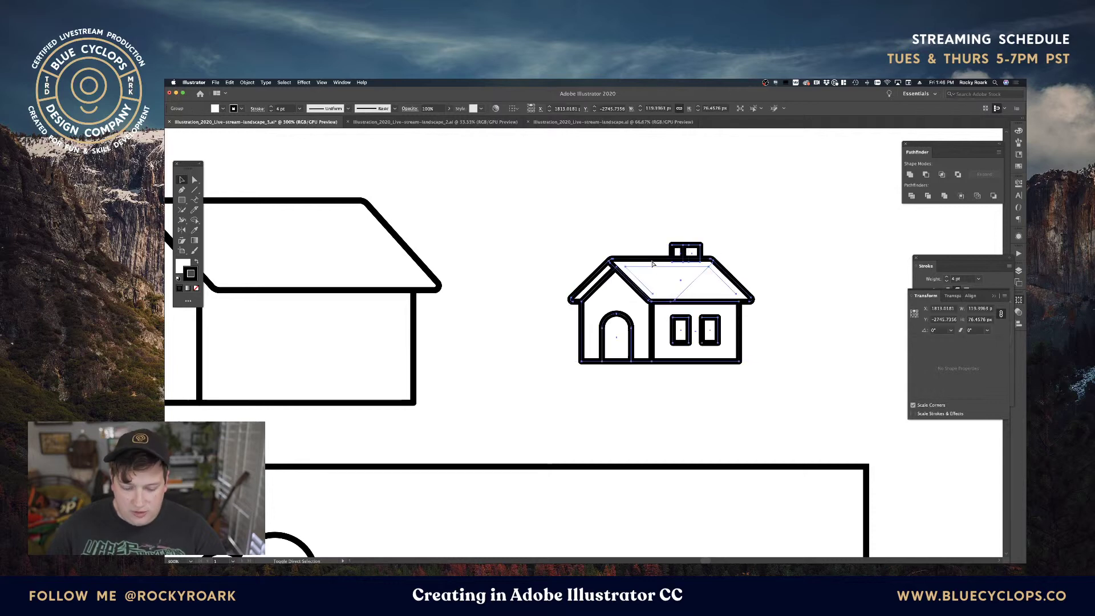
left_click(614, 217)
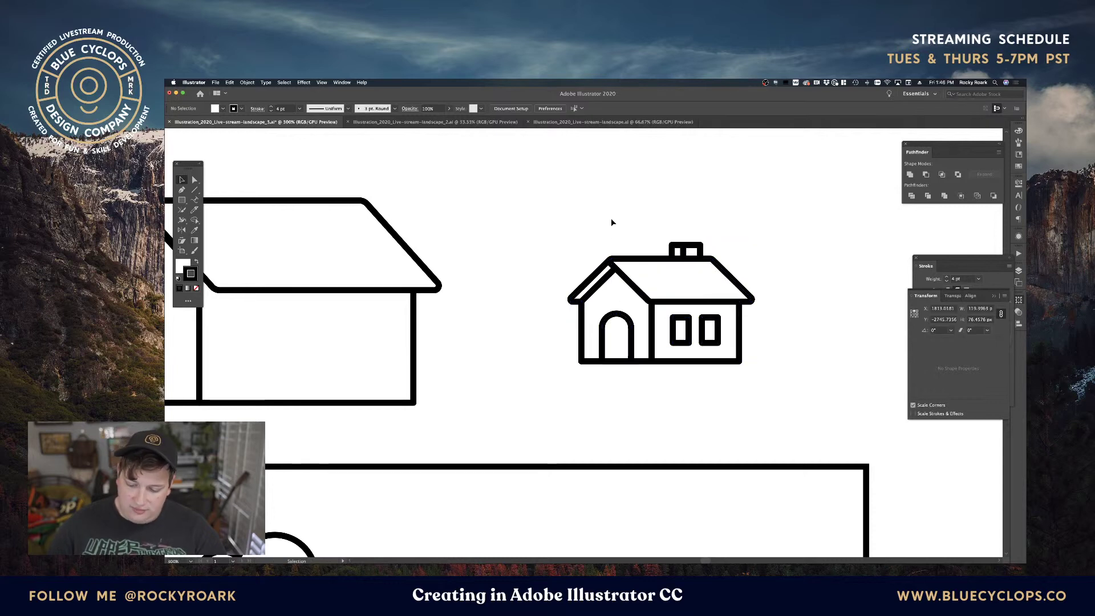
Move the rear roof piece of the copied small house 3 px to the left.
left_click(597, 278)
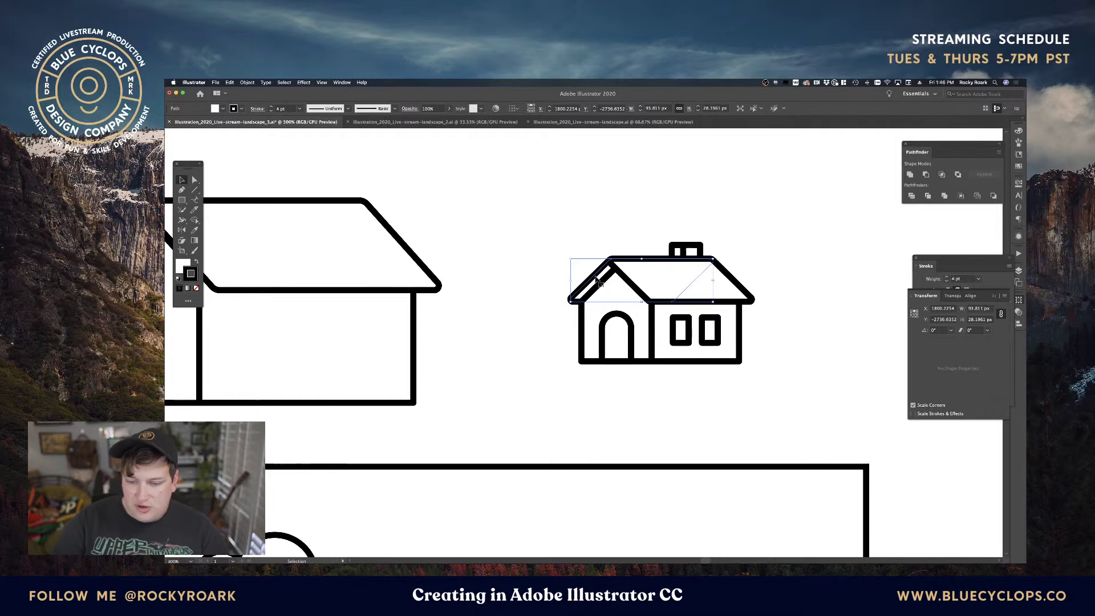
key("Left")
key("Left")
key("Left")
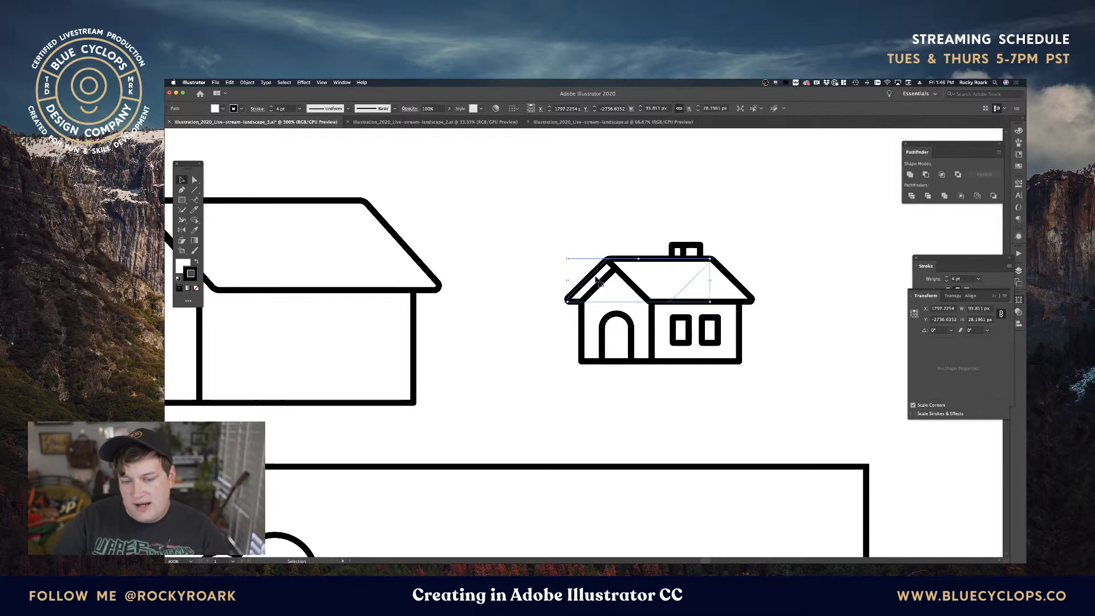
left_click(590, 186)
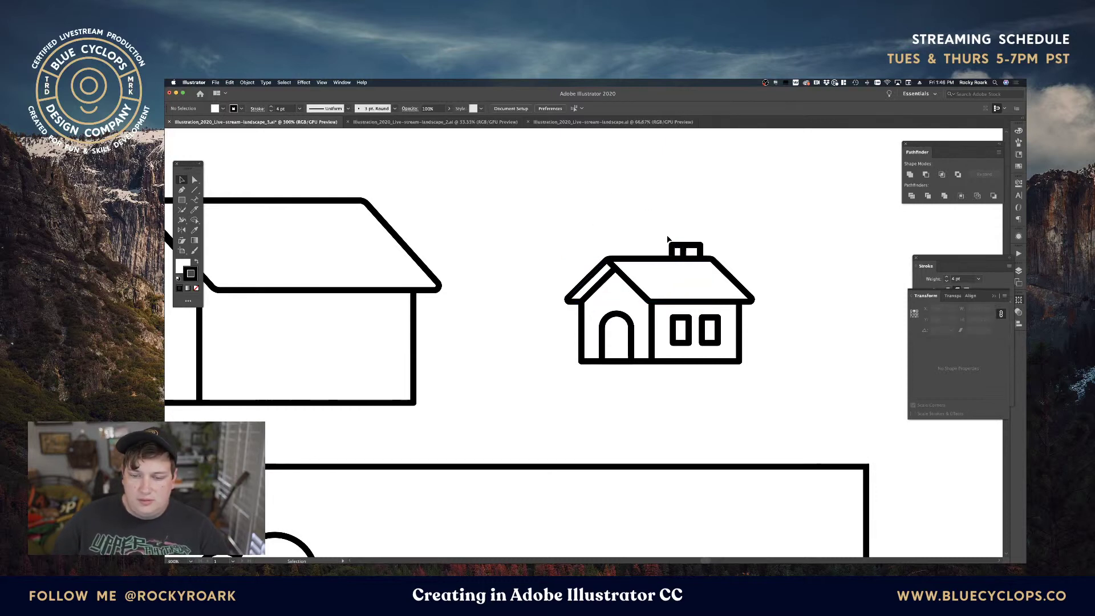
Shift the left block of the copied house's chimney slightly left and group all parts of the copy.
left_click_drag(658, 231, 713, 252)
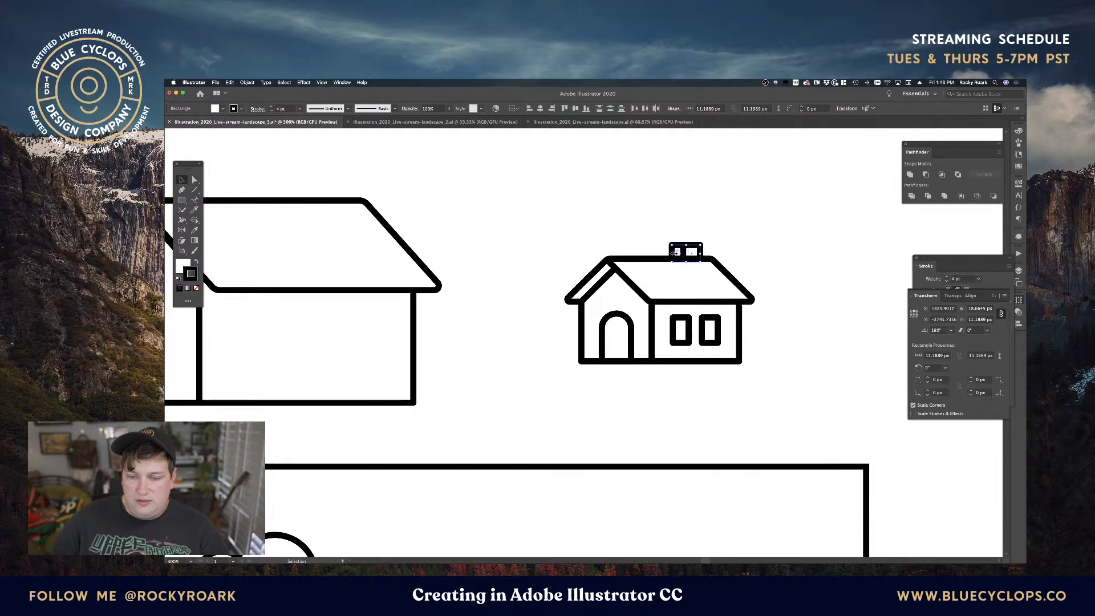
left_click(711, 222)
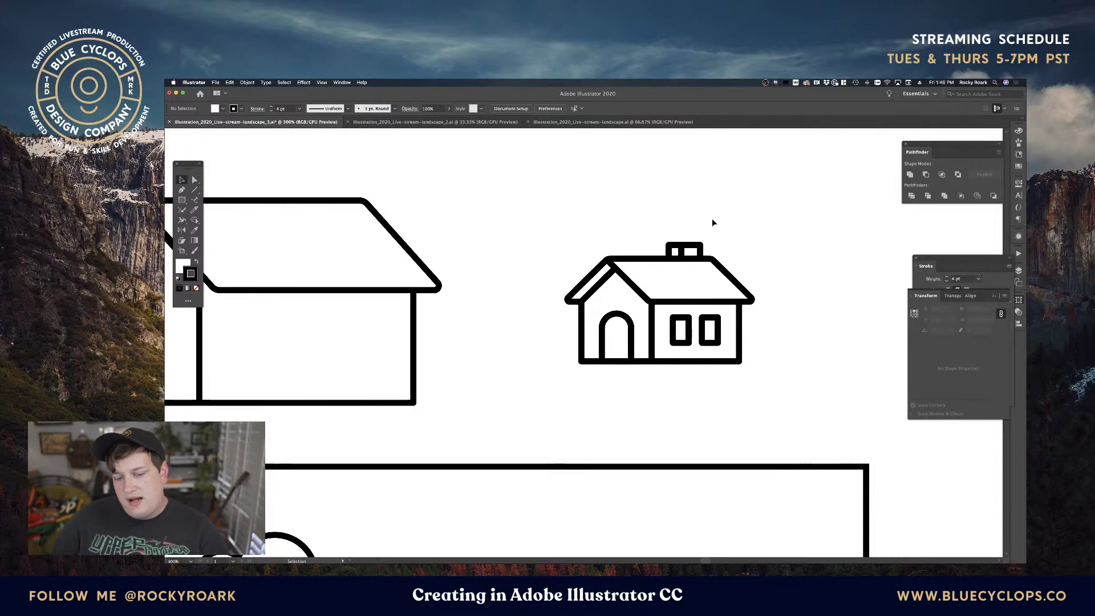
left_click_drag(547, 188, 822, 424)
key("a")
key("super+g")
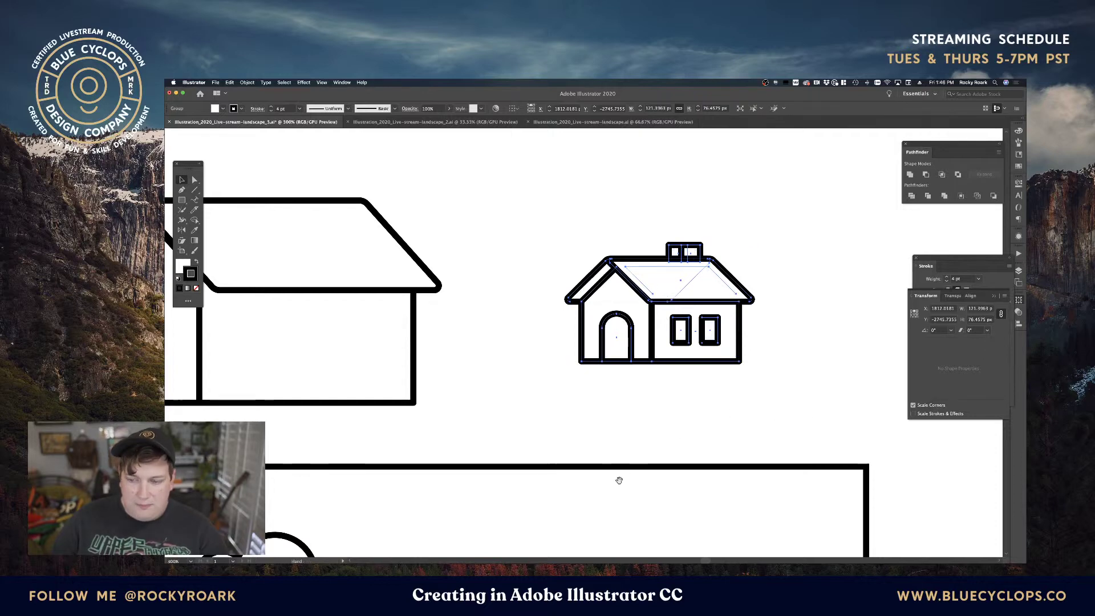
Place the grouped house copy on the hilltop directly over the original small house.
left_click_drag(618, 481, 751, 220)
left_click_drag(693, 262, 763, 404)
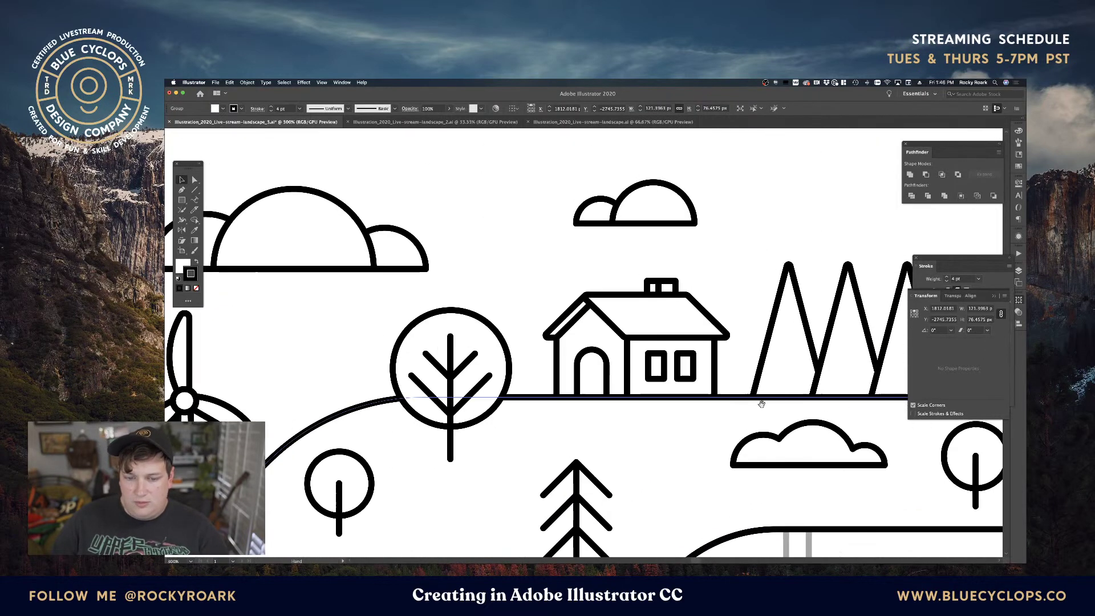
key("super+v")
left_click_drag(614, 348, 666, 343)
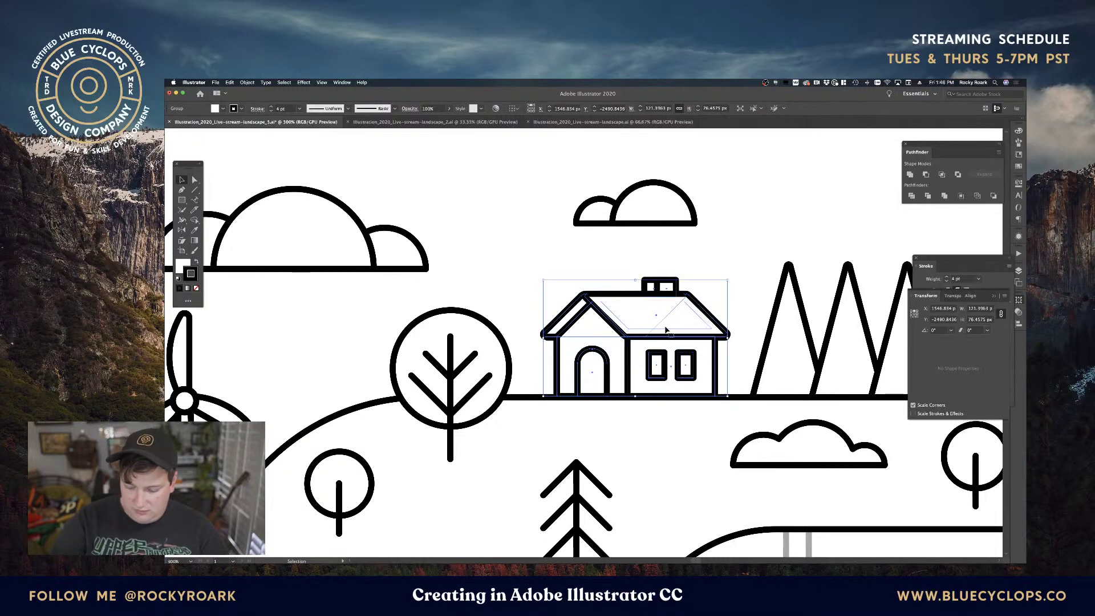
Cut the adjusted house, delete the original hilltop house beneath it, and paste the adjusted one back in place in front.
key("super+x")
left_click(666, 330)
key("Delete")
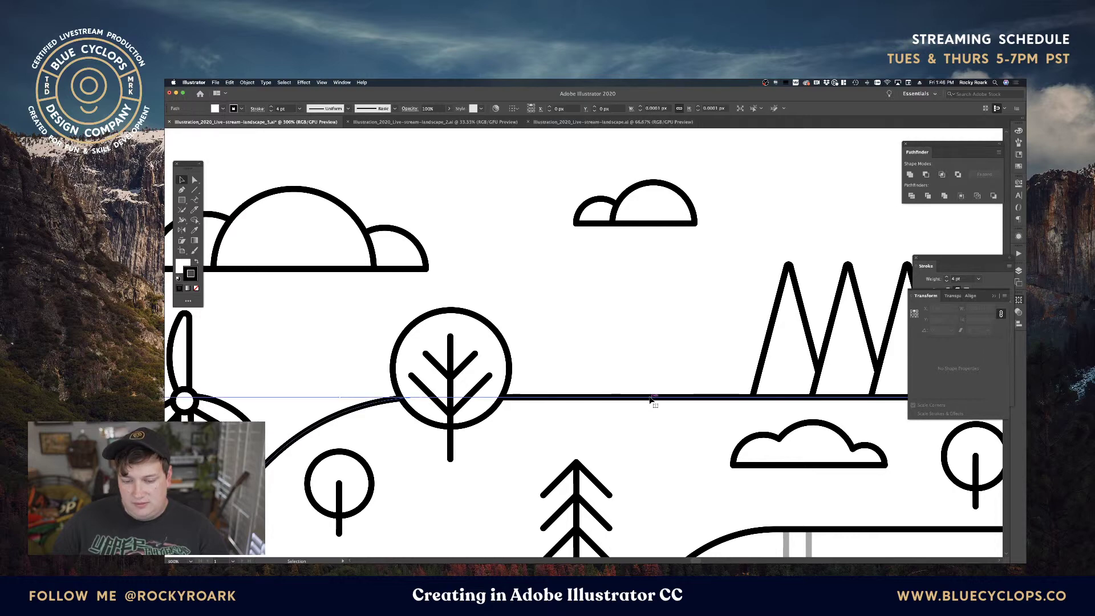
key("super+f")
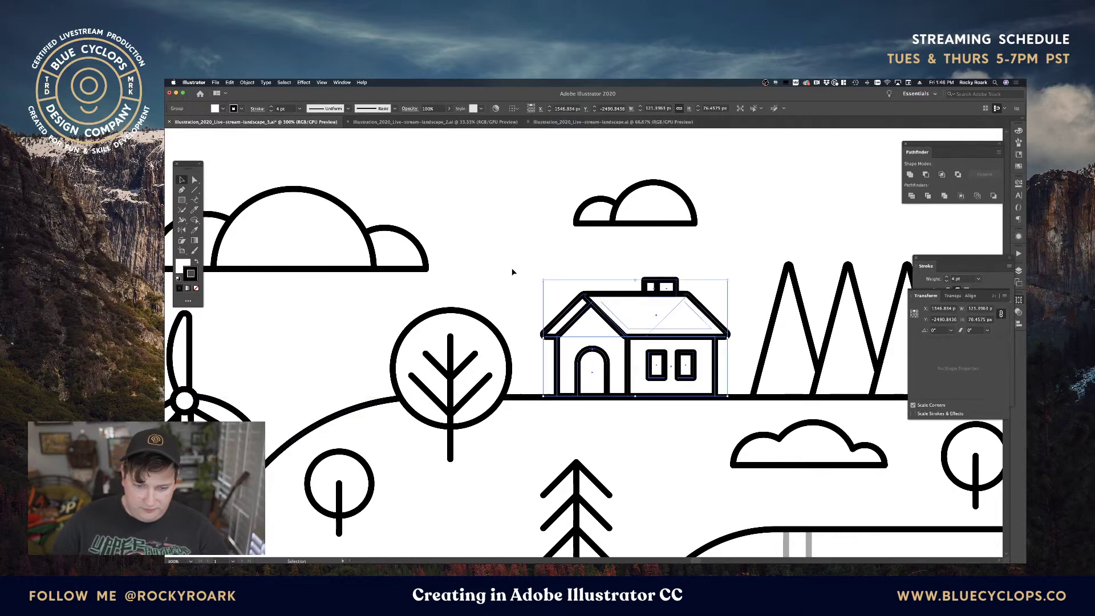
left_click(512, 272)
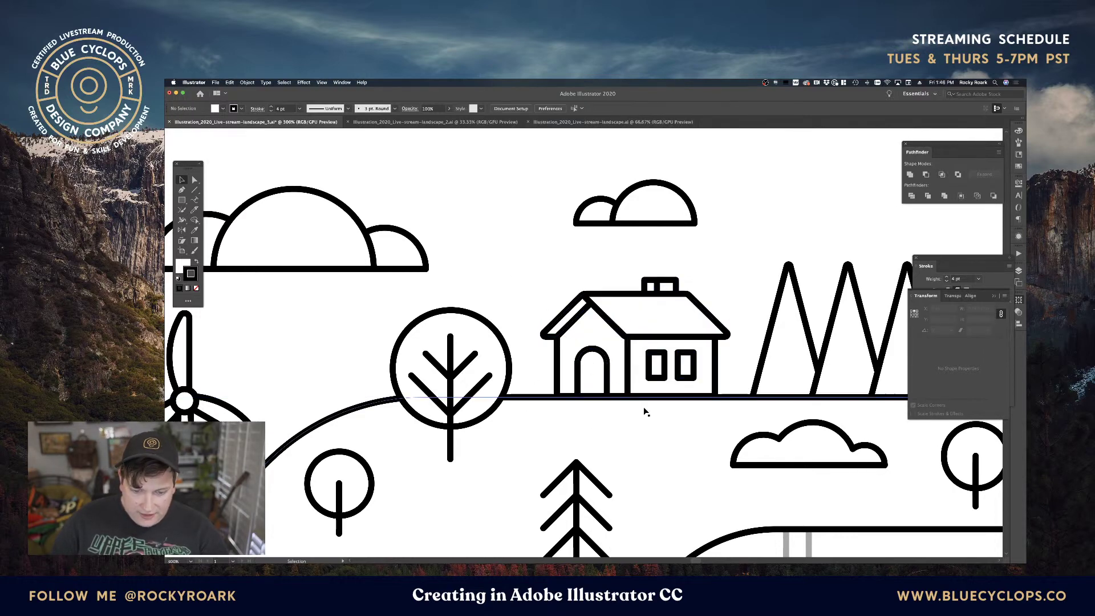
left_click(559, 400)
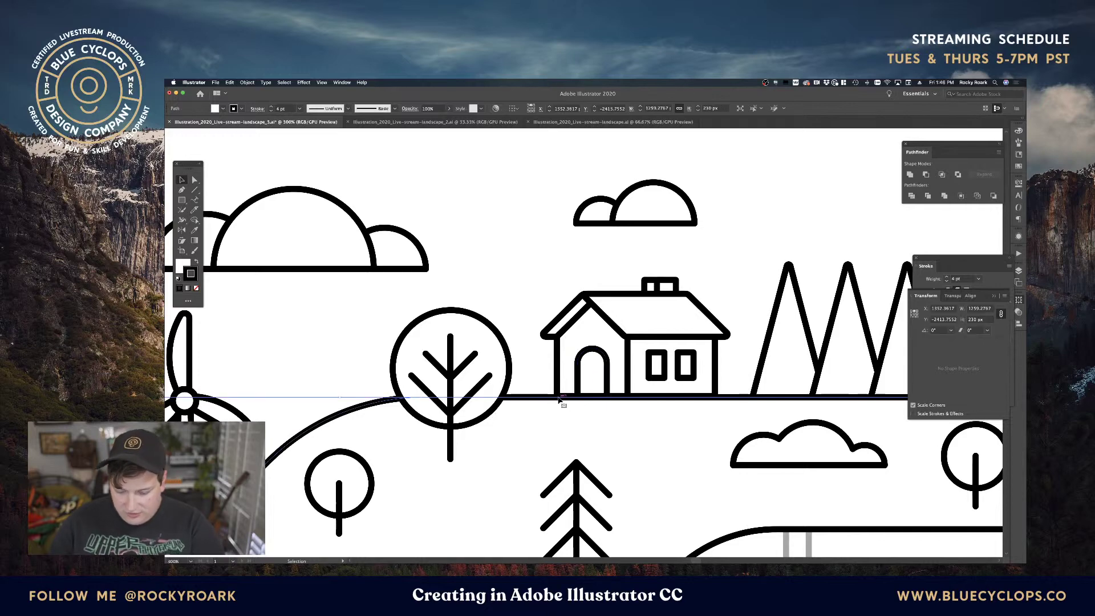
key("super+equal")
key("super+equal")
key("super+equal")
left_click_drag(743, 240, 554, 551)
left_click_drag(664, 299, 450, 498)
left_click_drag(665, 415, 327, 409)
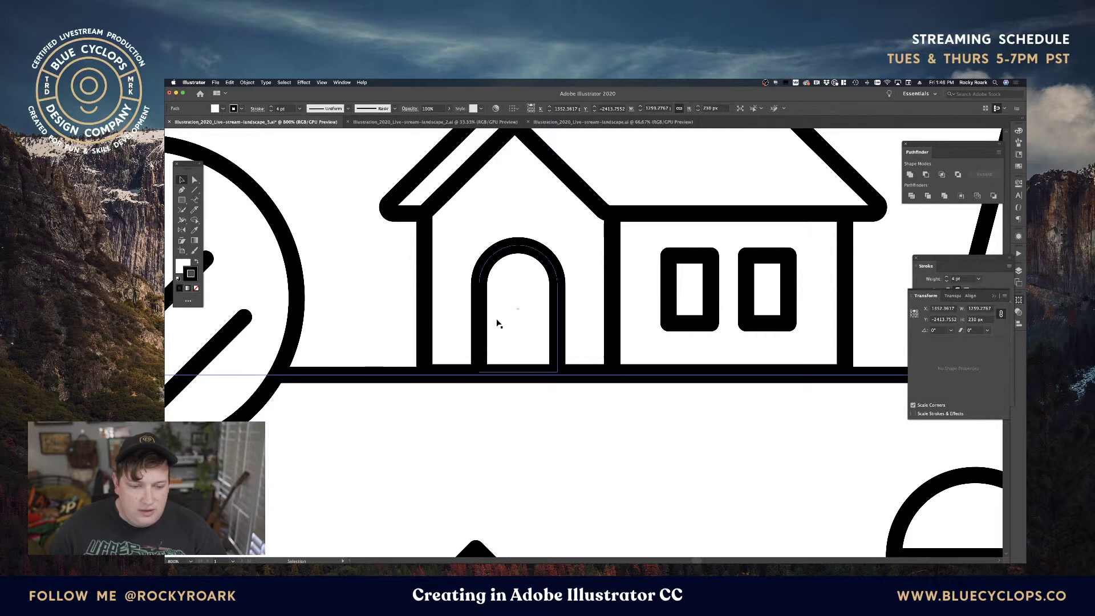
left_click(515, 311, "shift")
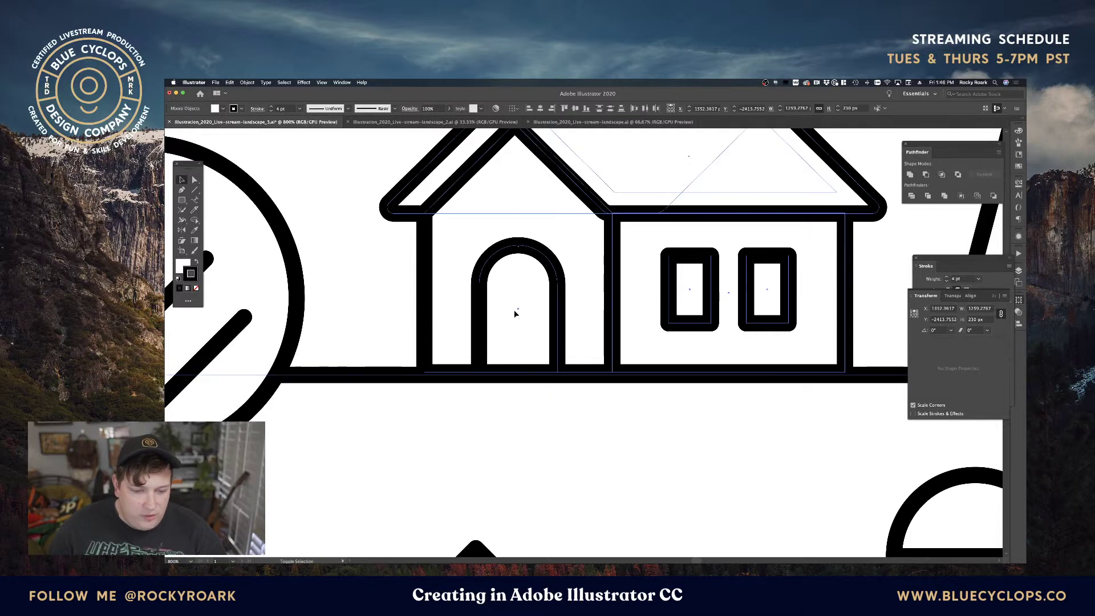
left_click(442, 386, "shift")
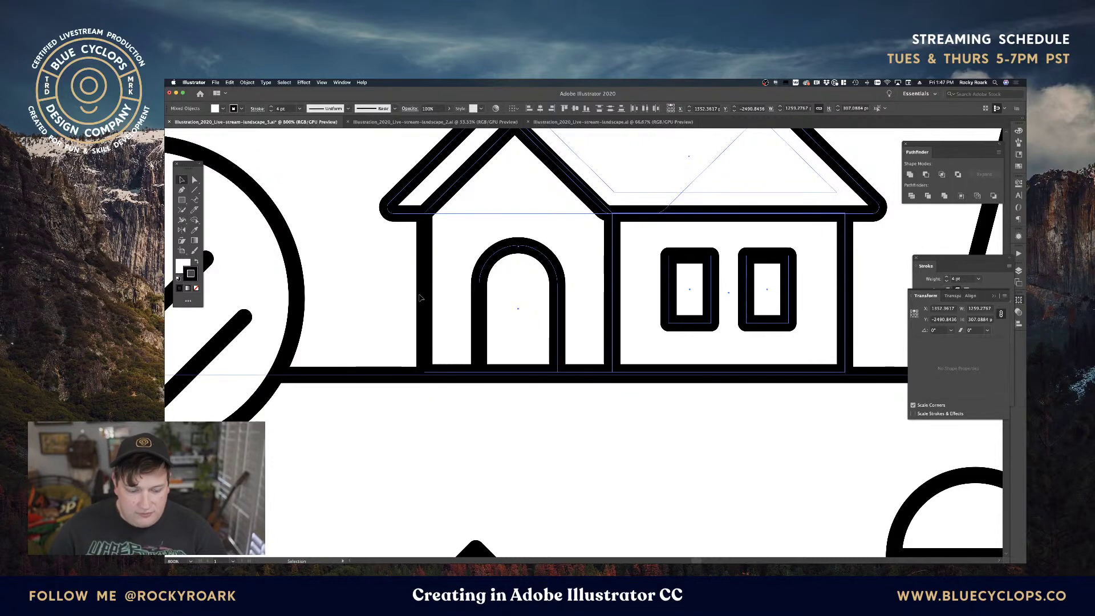
key("super+shift+a")
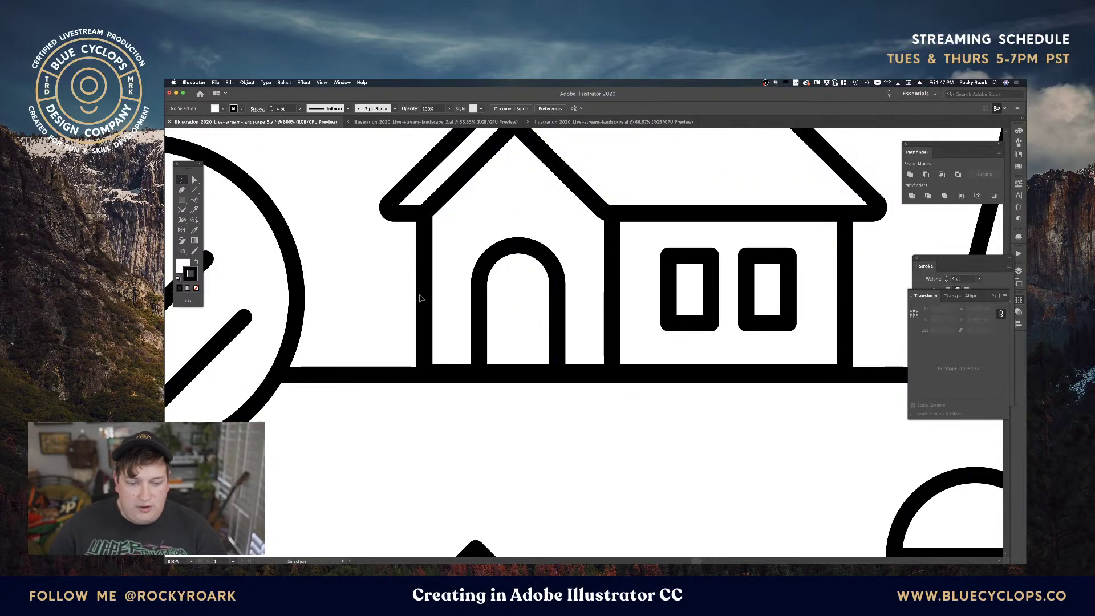
Copy the straight top segment of the hill outline and paste it in front as a separate helper line.
key("a")
left_click(381, 377)
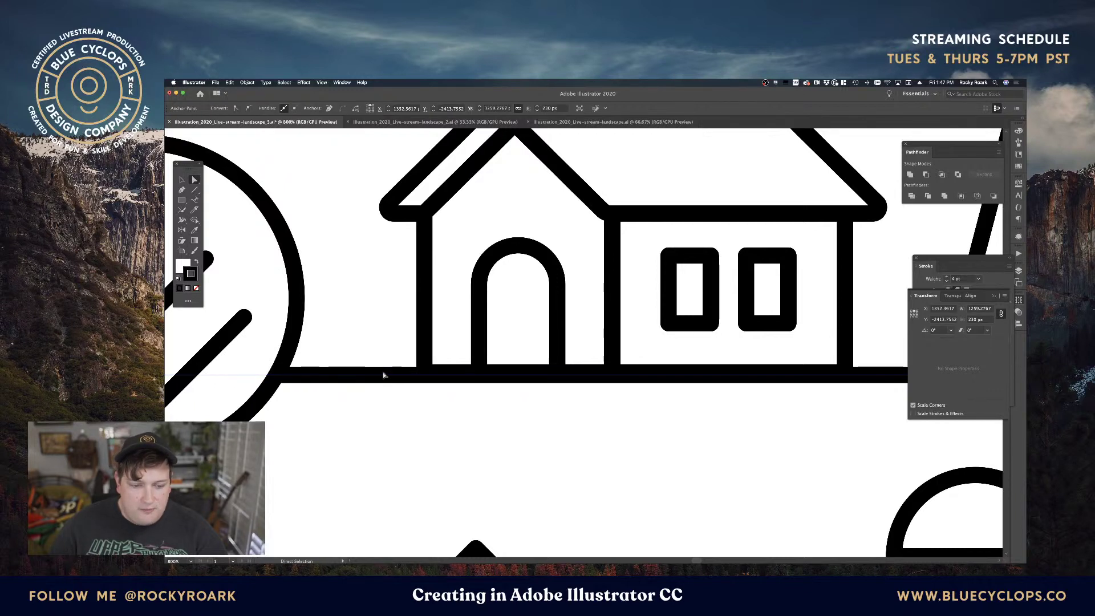
left_click(397, 309)
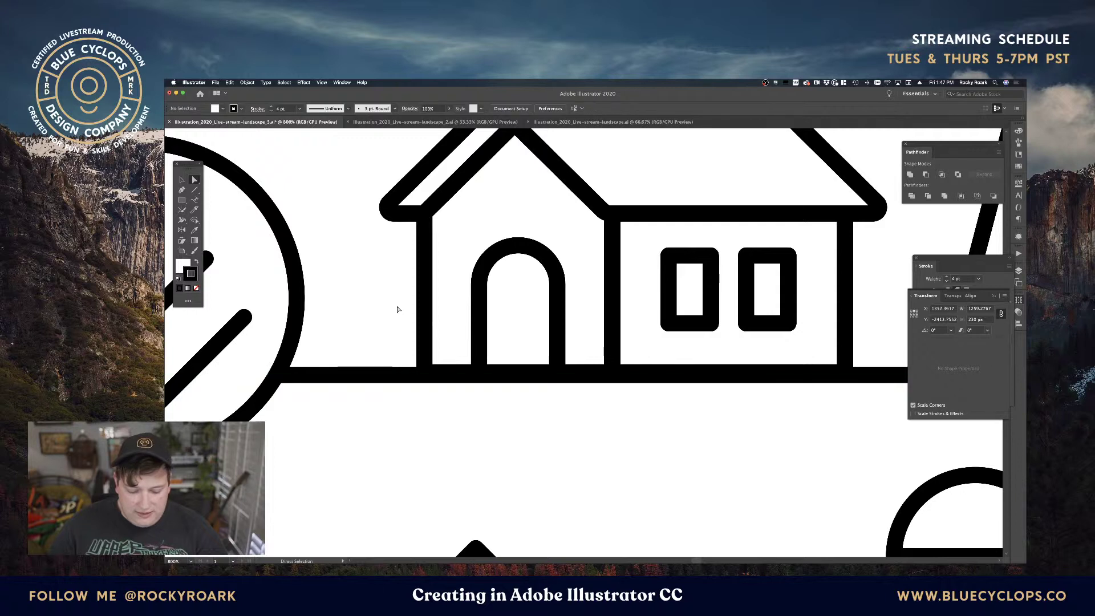
key("super+f")
key("v")
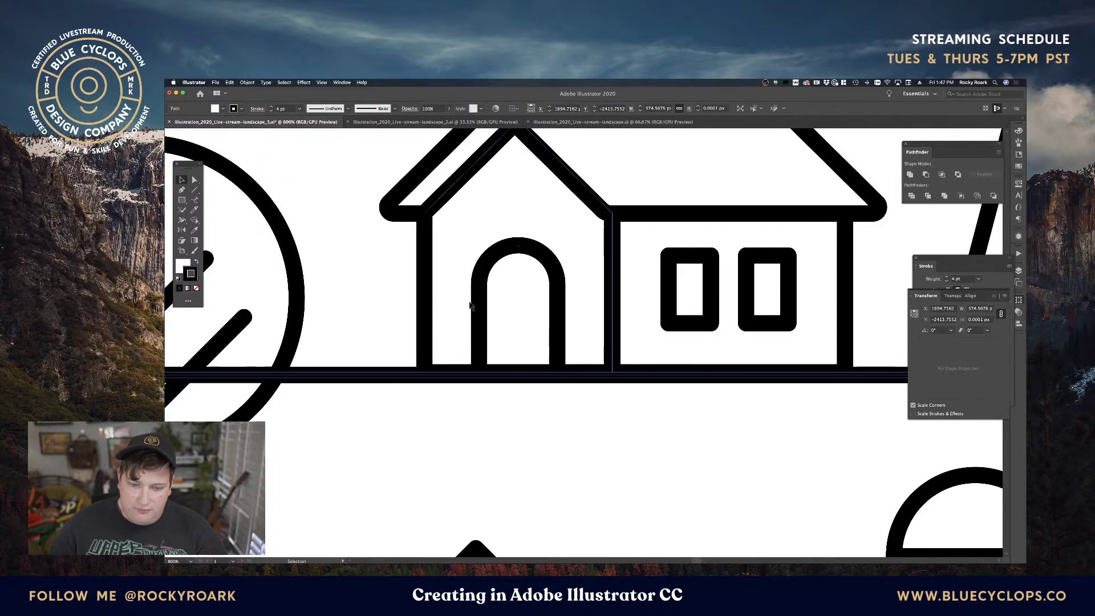
Align the bottom of the hilltop house group to the helper line along the ground.
left_click(516, 280, "shift")
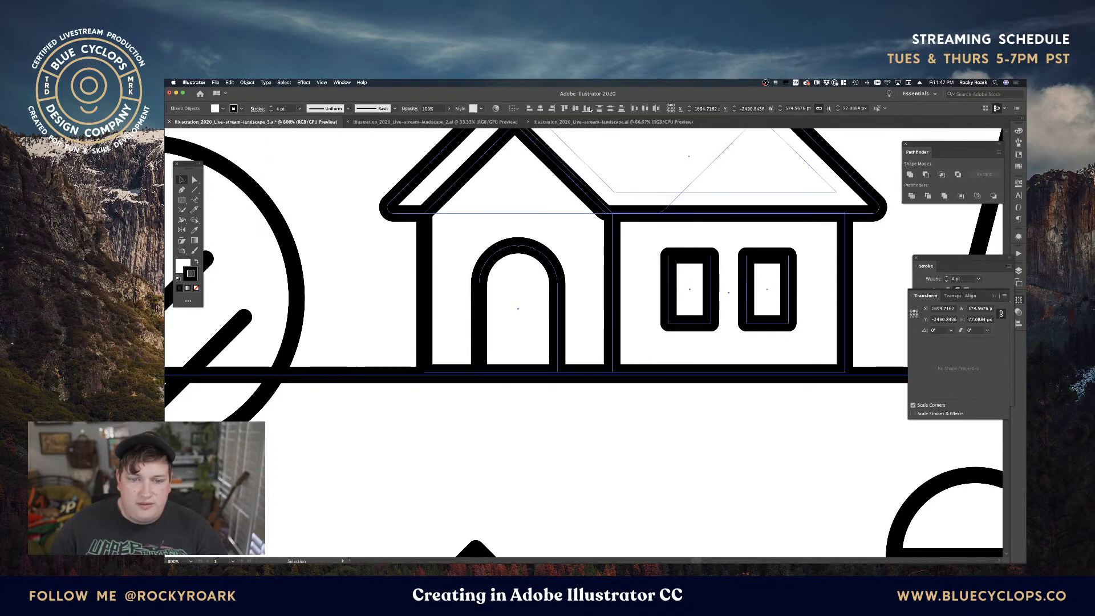
left_click(516, 280, "shift")
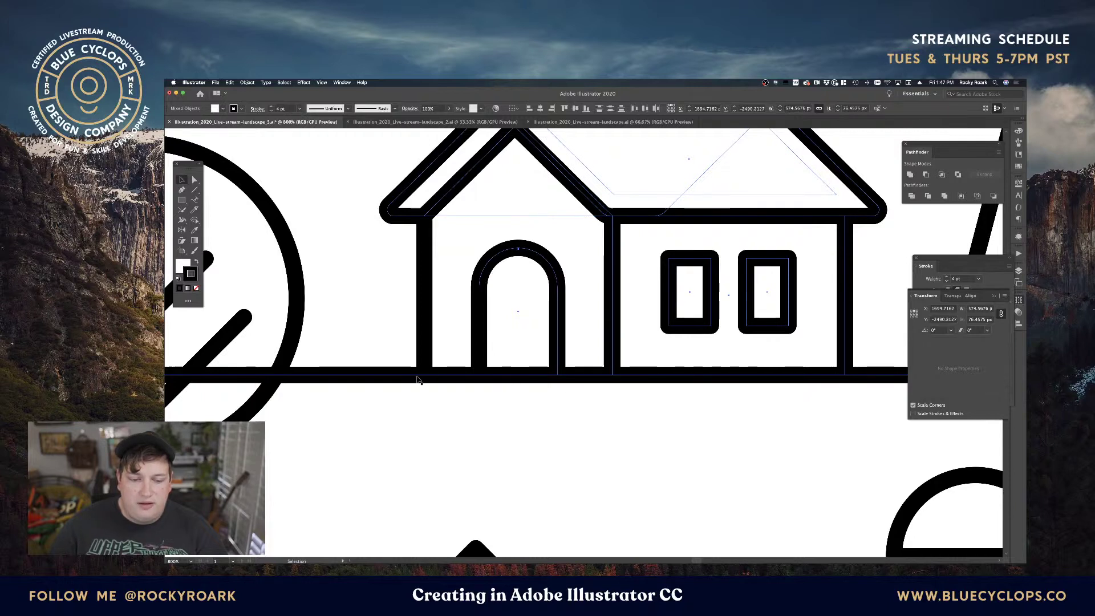
left_click(394, 376, "shift")
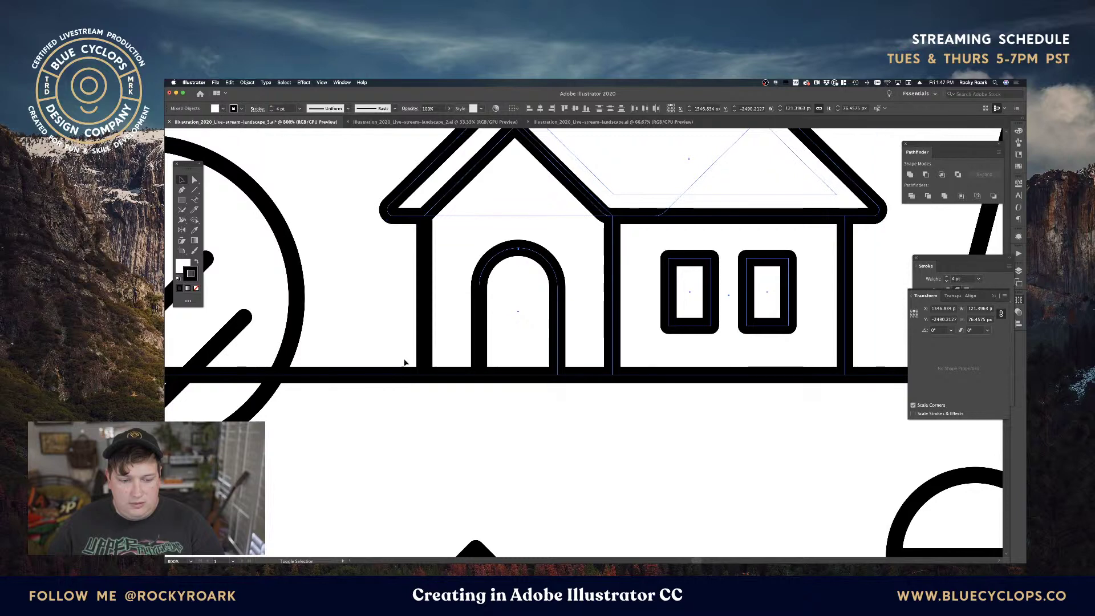
left_click(474, 334)
left_click(447, 355)
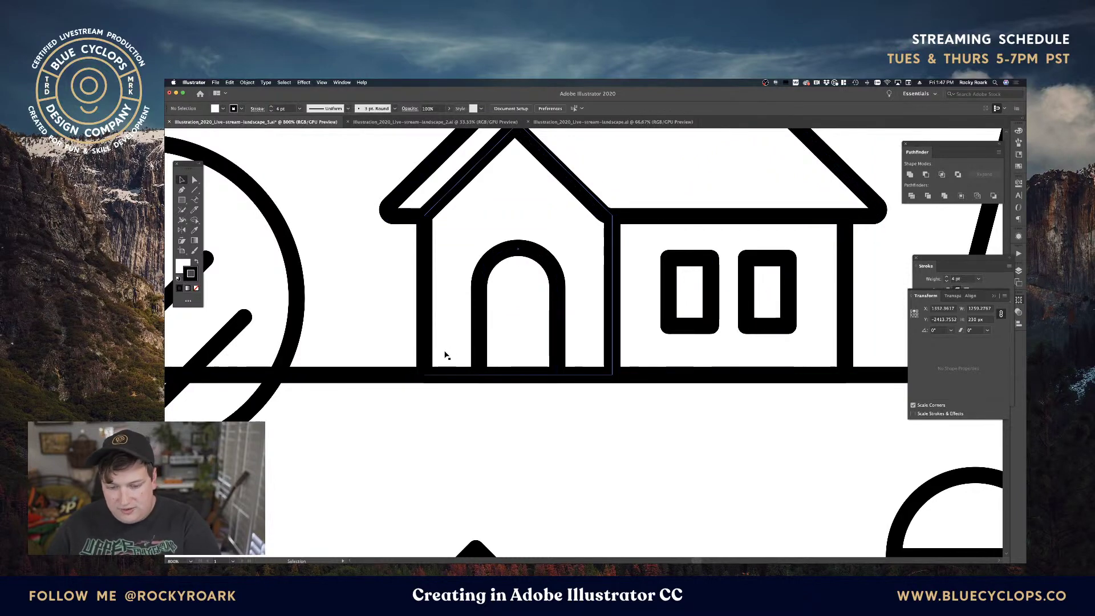
Undo the deletion of the hill shape and delete the helper line along the ground instead.
key("ctrl+minus")
key("ctrl+minus")
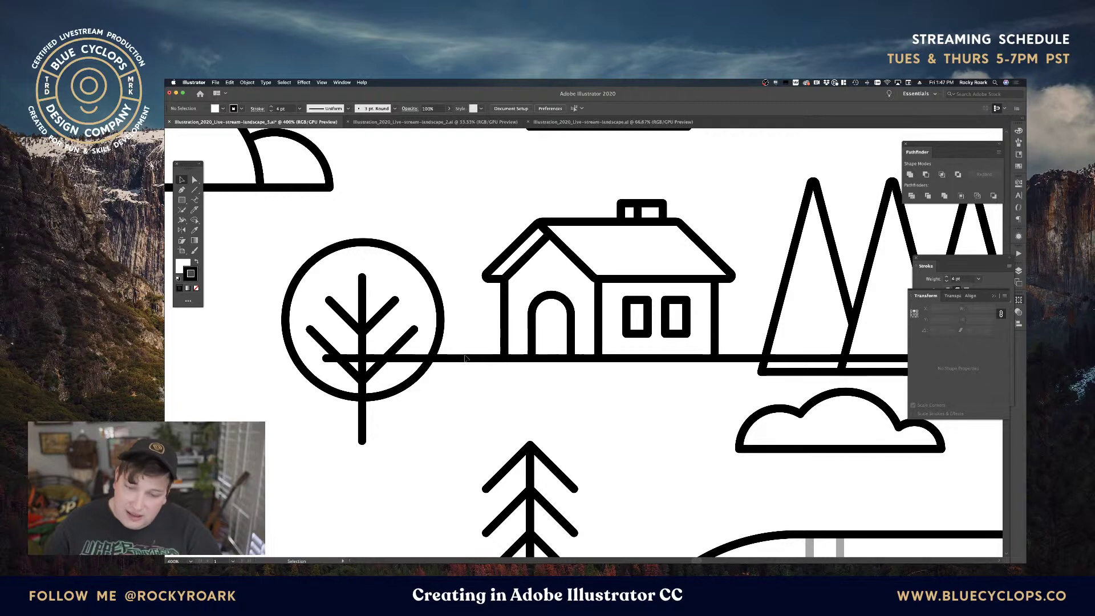
key("super+z")
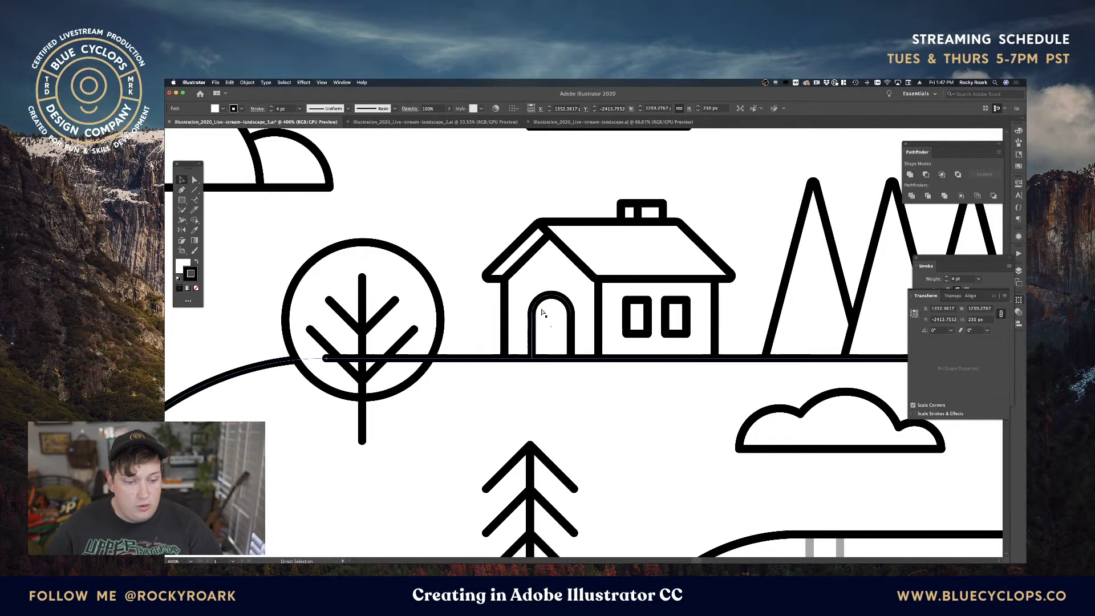
left_click(482, 344)
left_click(454, 361)
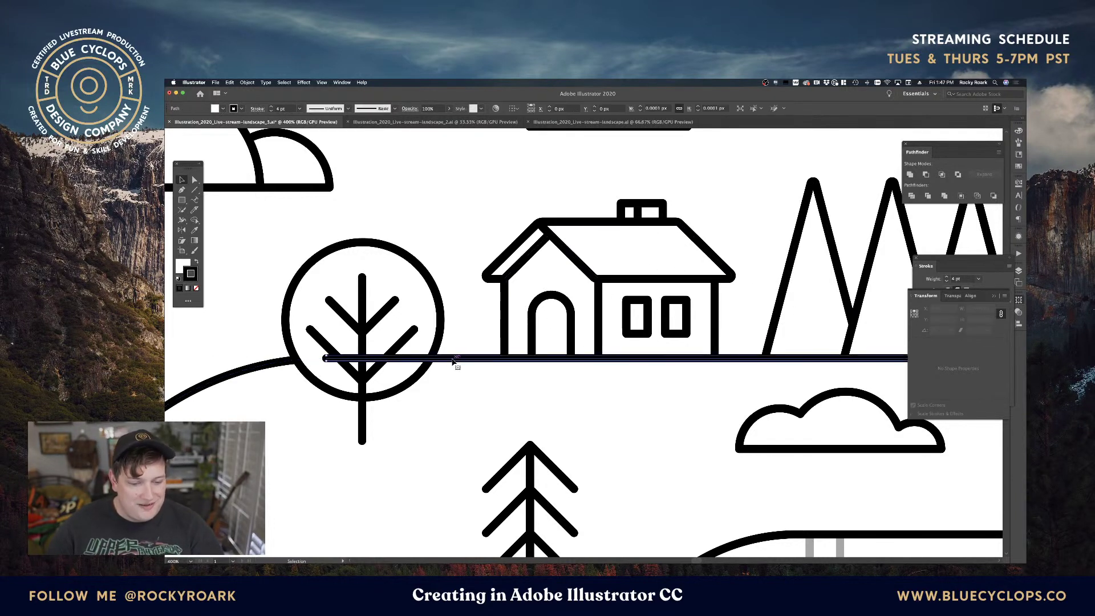
key("Delete")
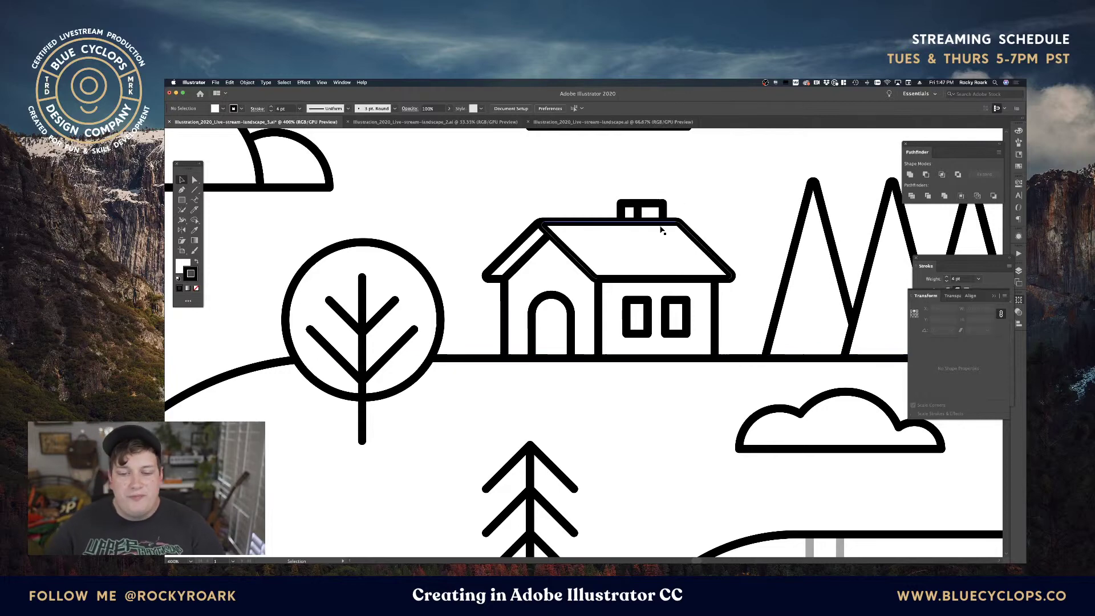
left_click_drag(665, 196, 677, 239)
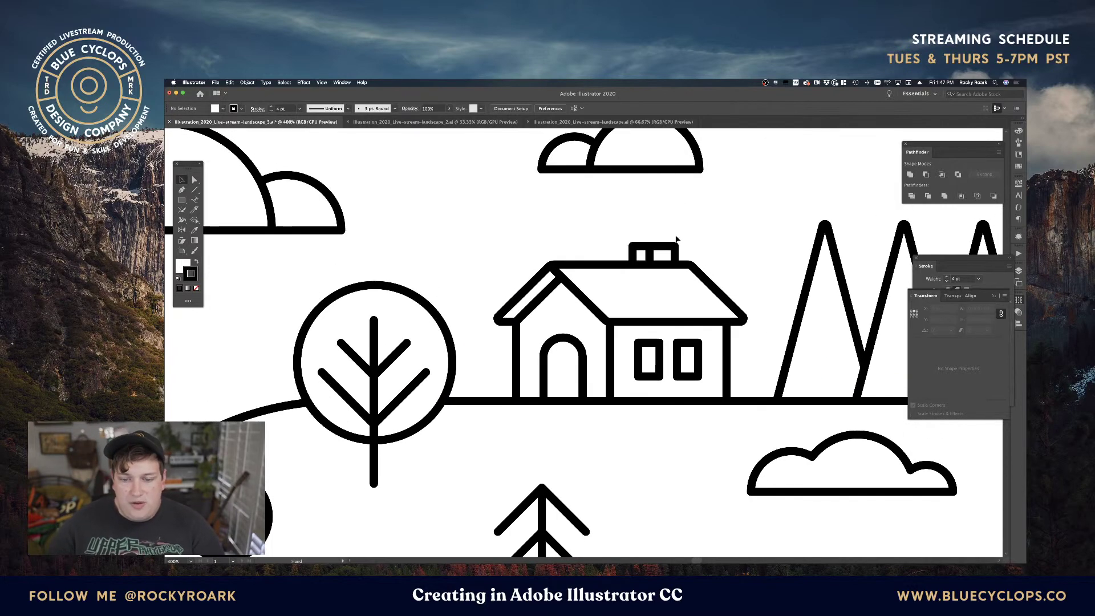
left_click(648, 258)
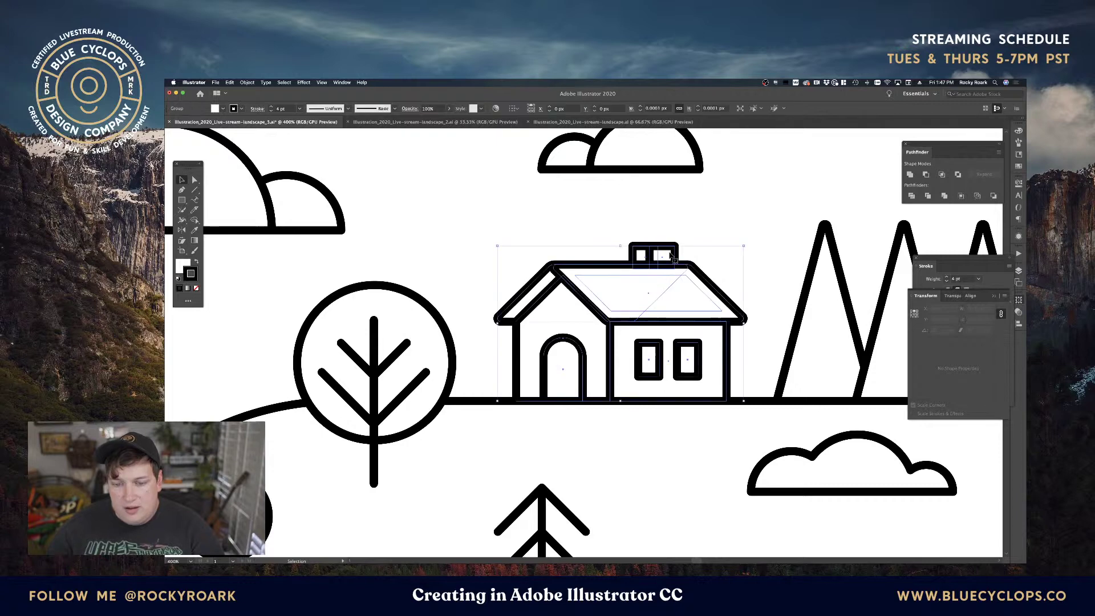
left_click(641, 226)
Send the circle overlapping the rounded square above the new house to the back, and bring it to the front again.
left_click_drag(641, 226, 602, 428)
left_click_drag(600, 266, 574, 518)
left_click_drag(542, 251, 550, 456)
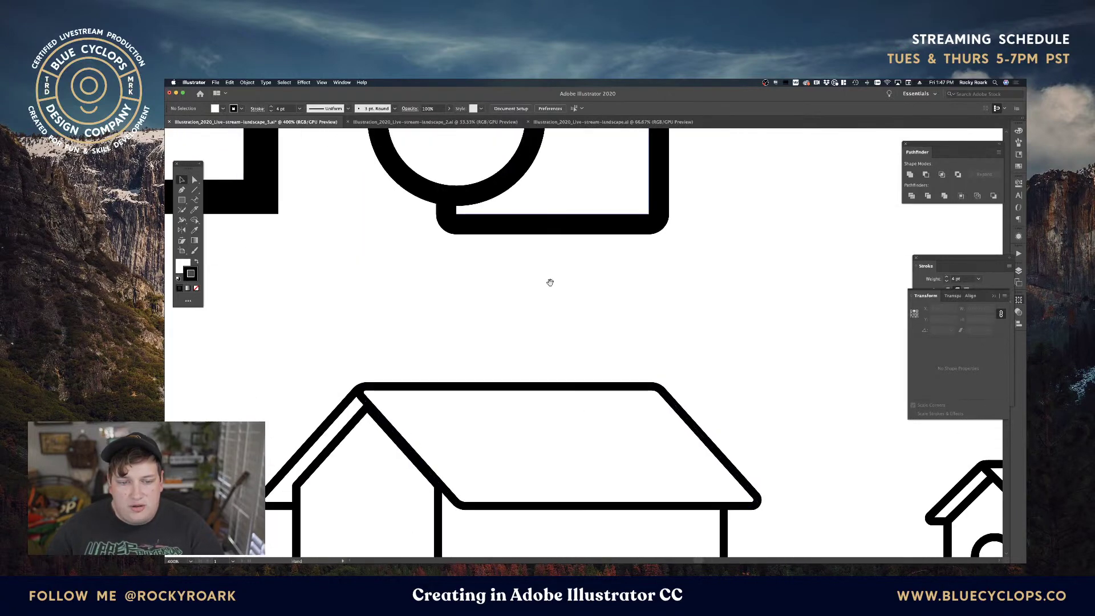
left_click_drag(514, 220, 639, 396)
left_click(526, 262)
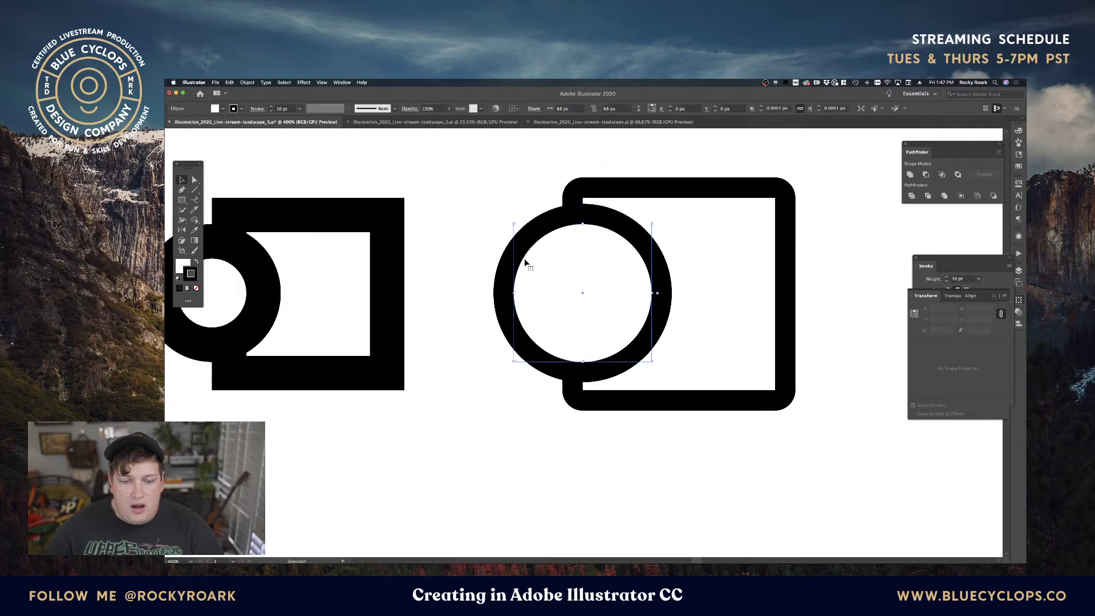
key("a")
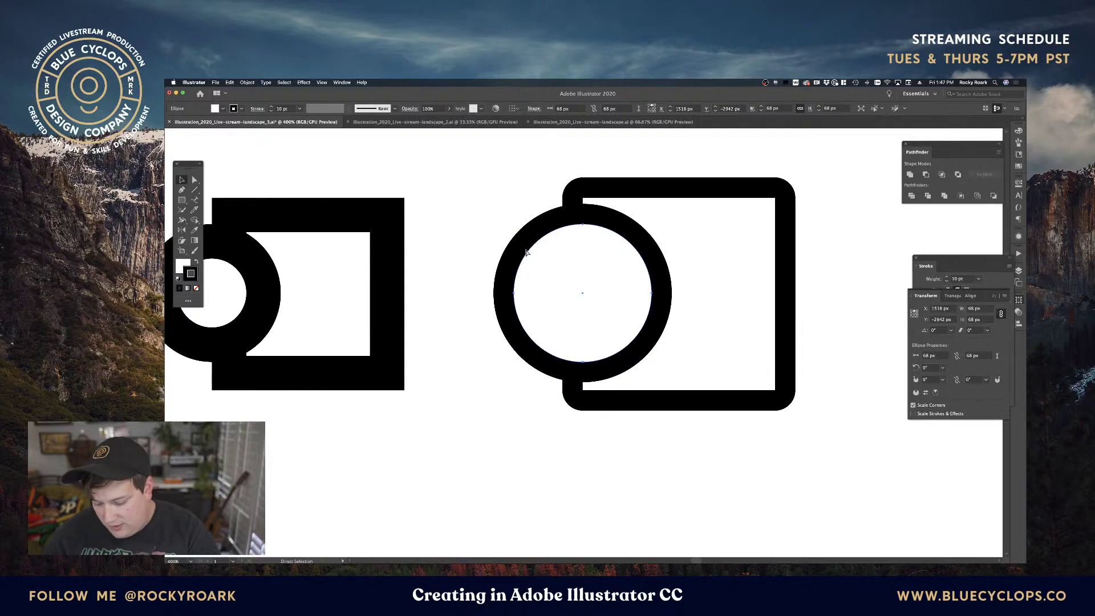
key("ctrl+shift+bracketleft")
key("ctrl+shift+bracketright")
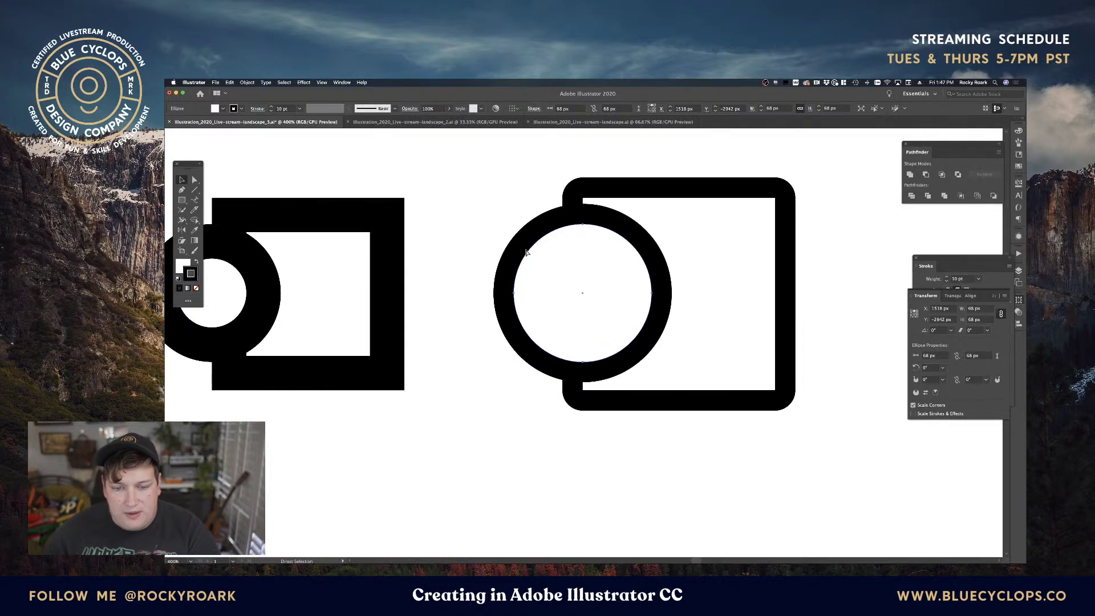
key("super+shift+bracketleft")
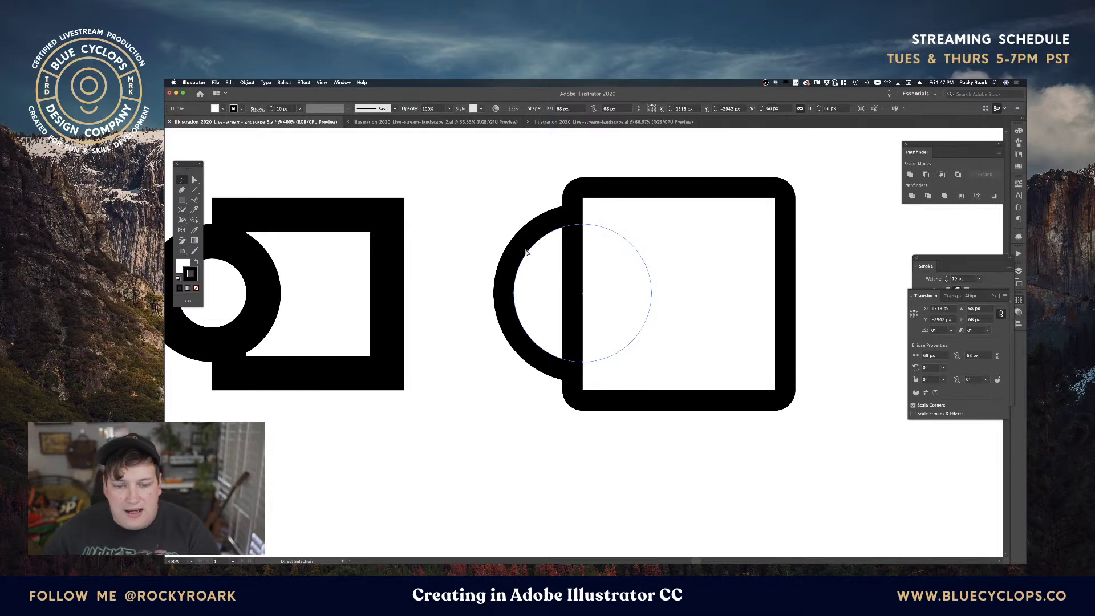
key("super+shift+bracketright")
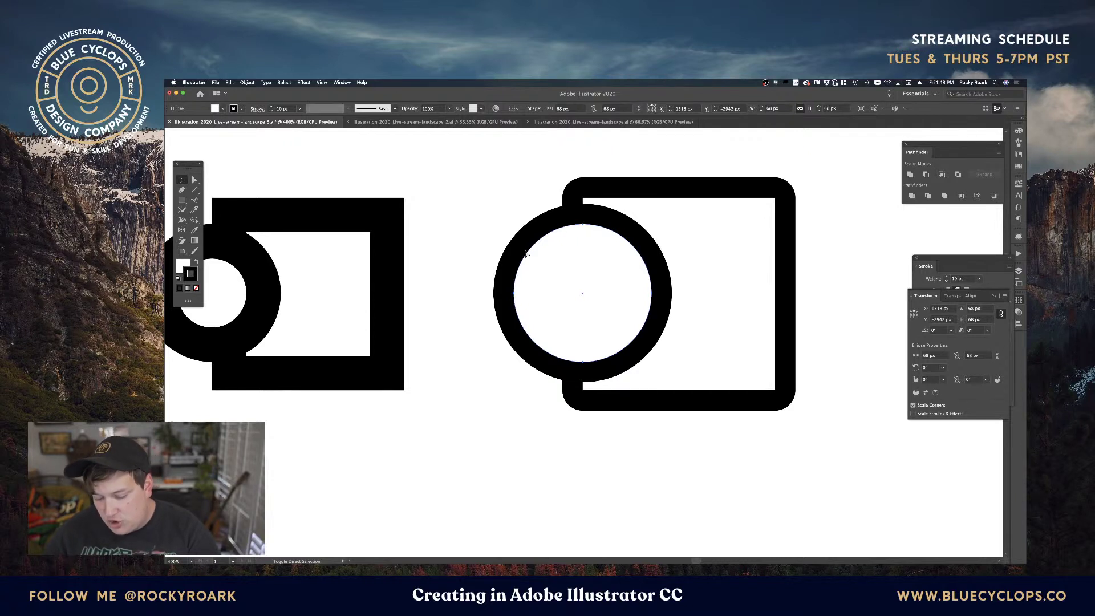
Repeat the stacking order demonstration by placing the circle behind the rounded square and returning it to the front.
key("super+shift+bracketleft")
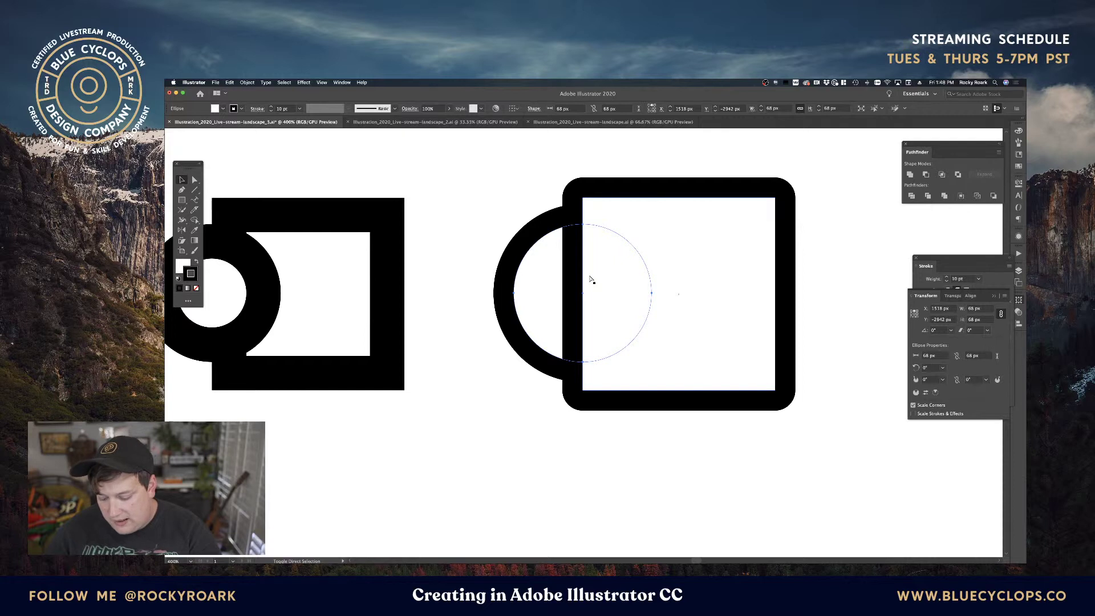
key("super+shift+bracketright")
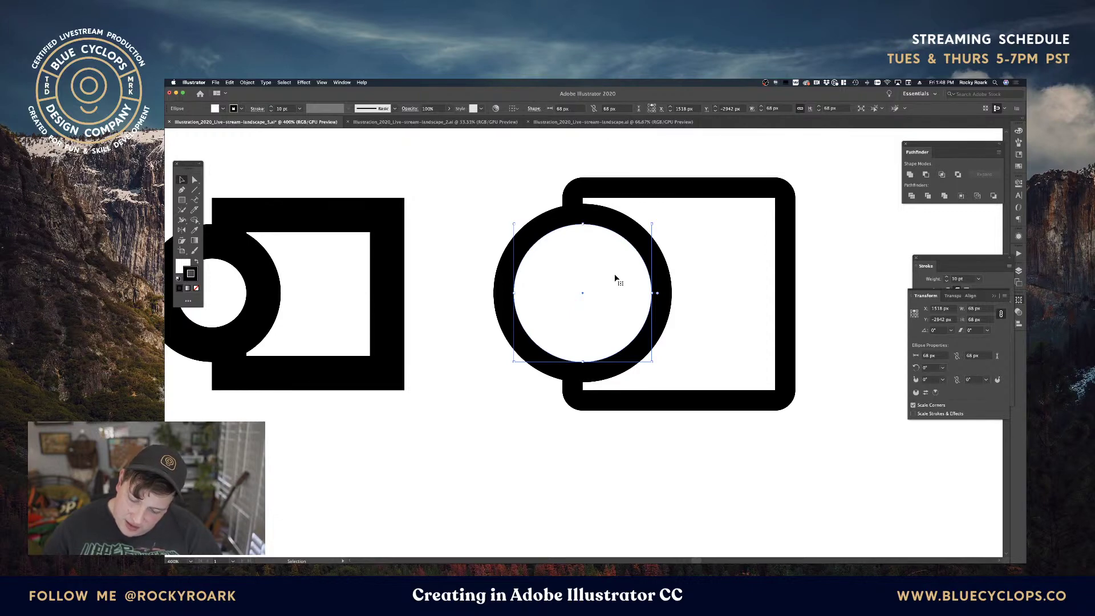
Remove the white fill from the tall house group in the middle of the landscape.
key("super+minus")
key("super+minus")
key("super+minus")
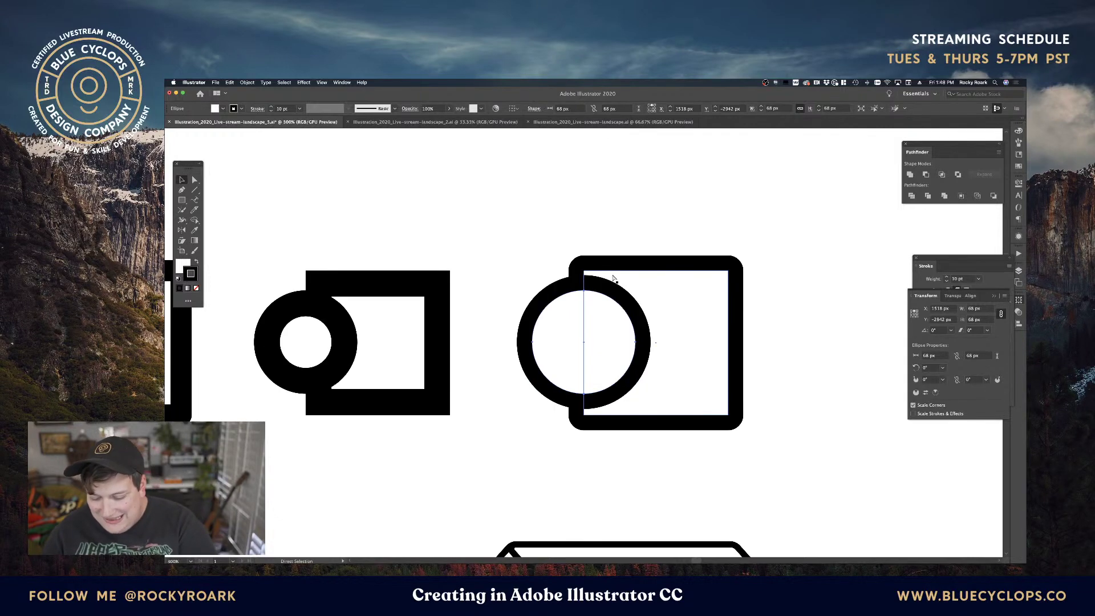
scroll(604, 441, "down", 10)
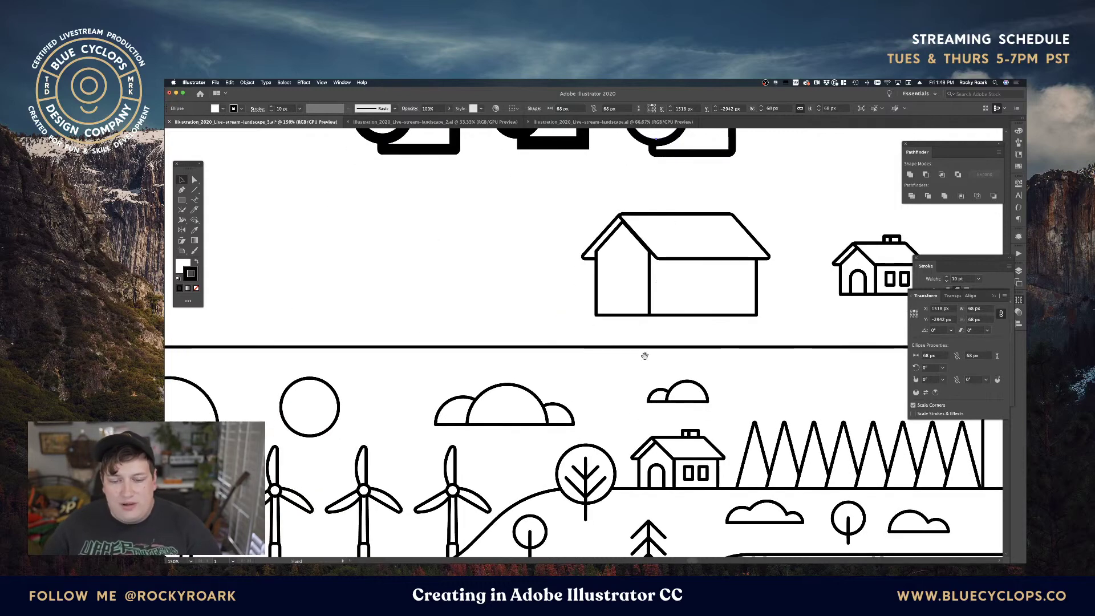
key("super+minus")
key("super+minus")
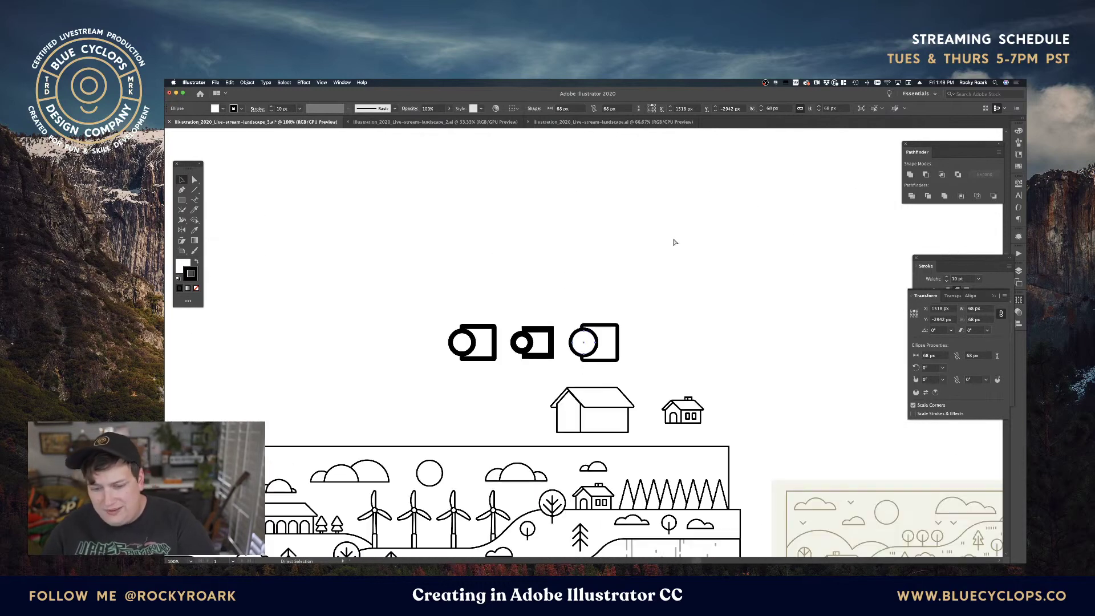
left_click_drag(541, 436, 720, 156)
left_click(662, 148)
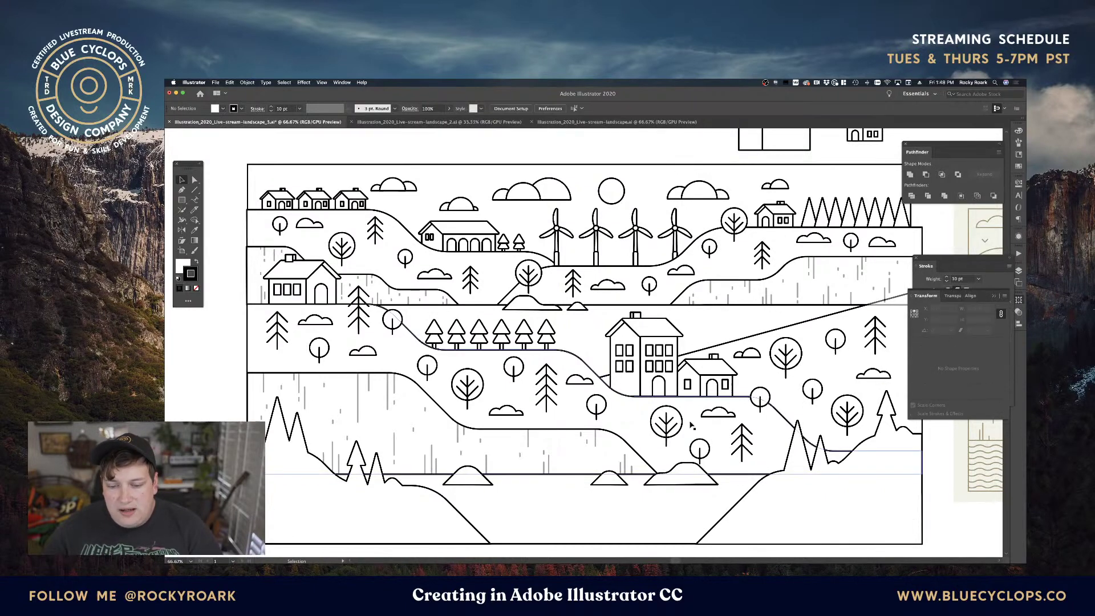
left_click(644, 367)
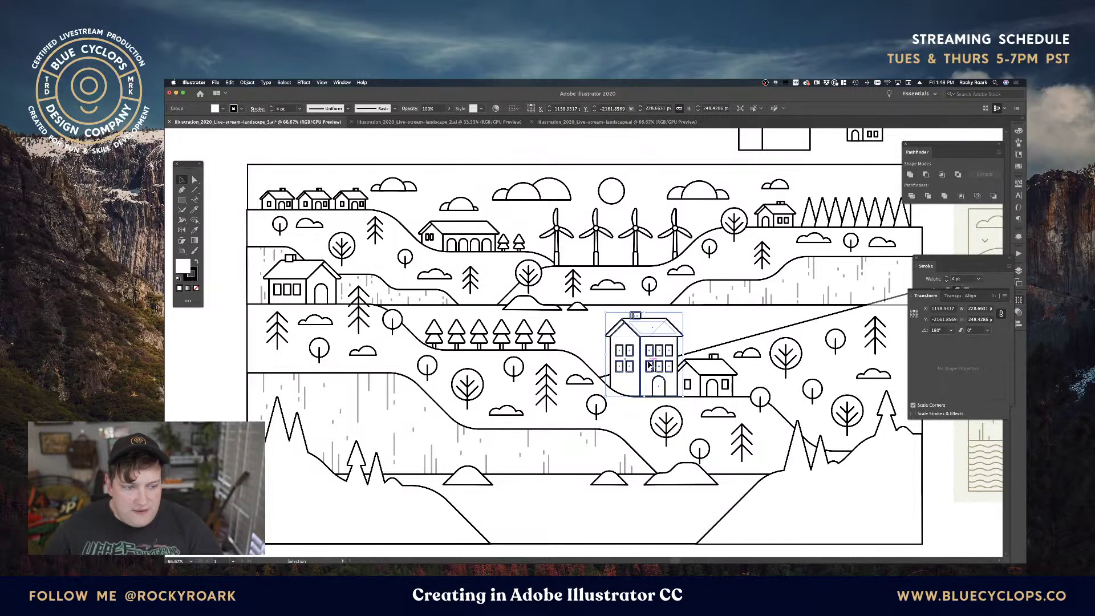
key("slash")
left_click(936, 478)
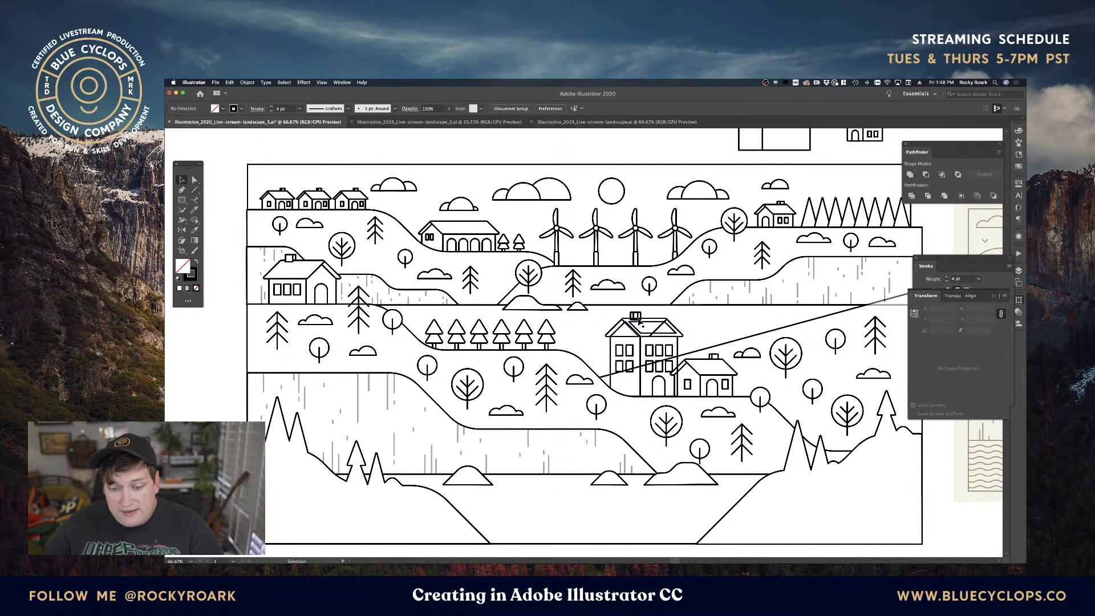
Undo the fill removal on the tall house and deselect it.
key("a")
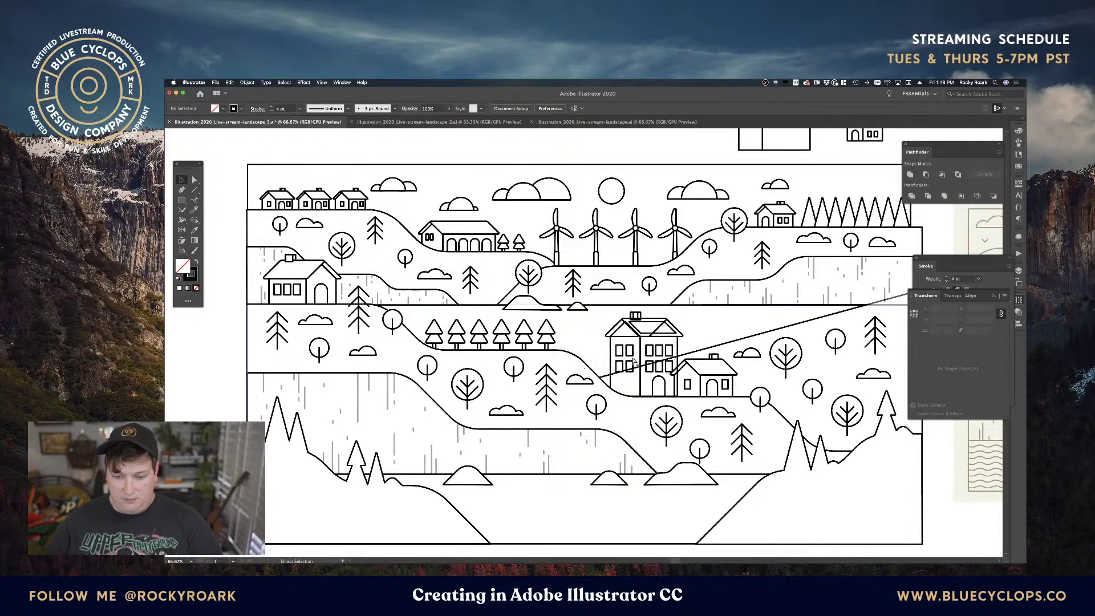
key("super+z")
key("v")
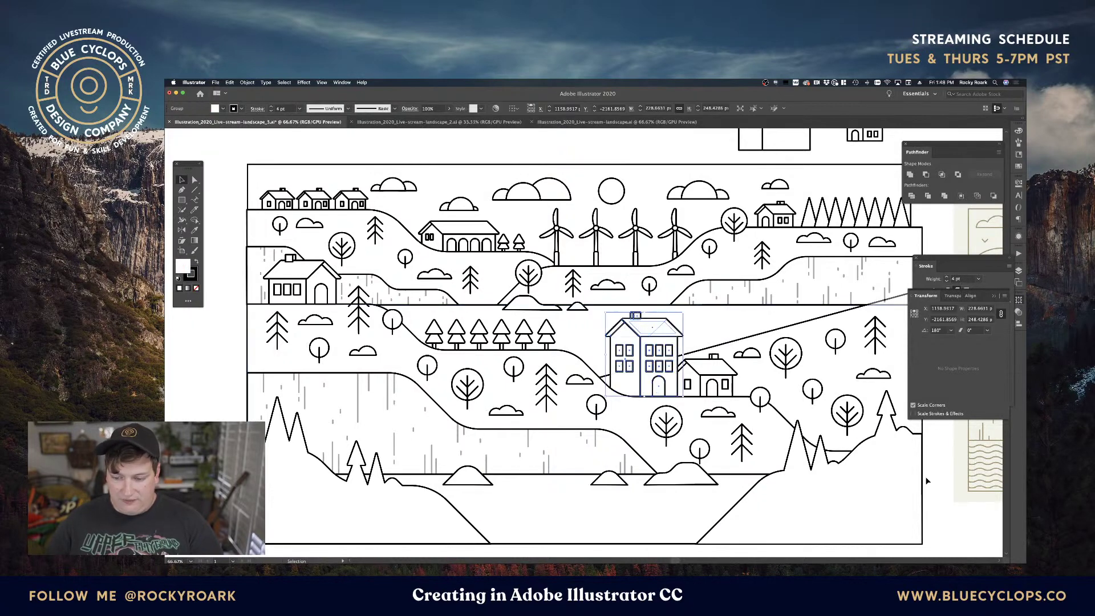
left_click(927, 480)
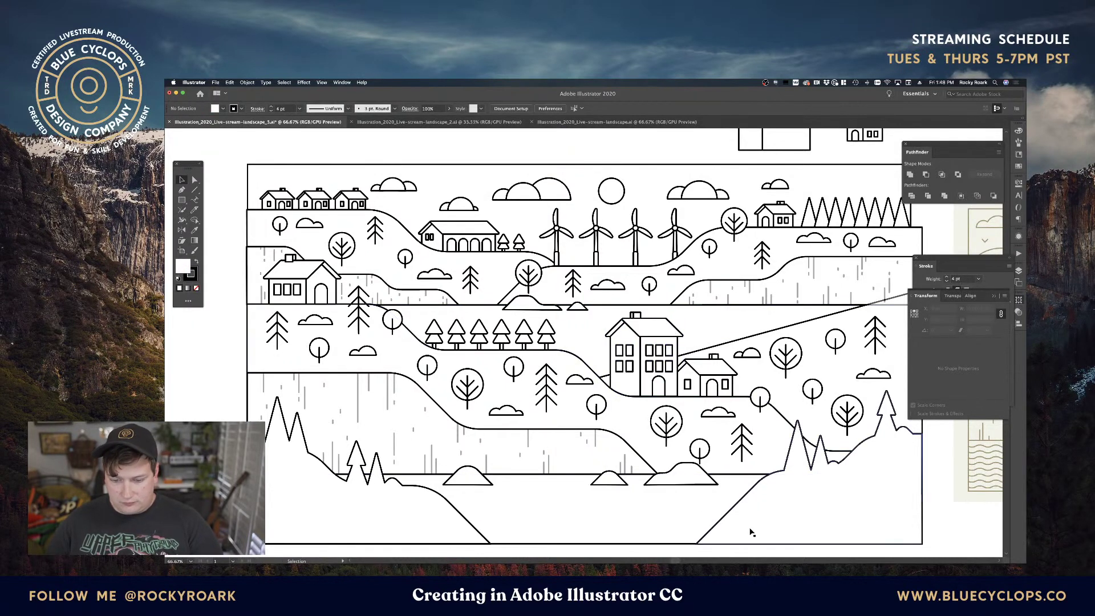
Copy the flat ground segment beneath the tall house and paste it in front as a separate helper line.
left_click(650, 387)
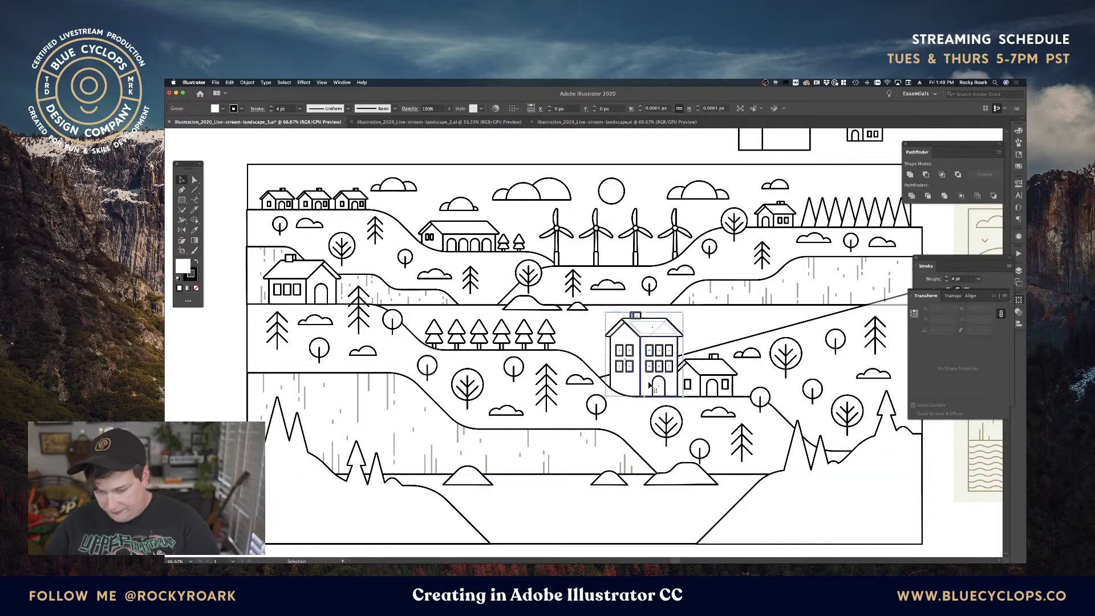
key("a")
key("super+equal")
key("super+equal")
key("super+equal")
key("super+equal")
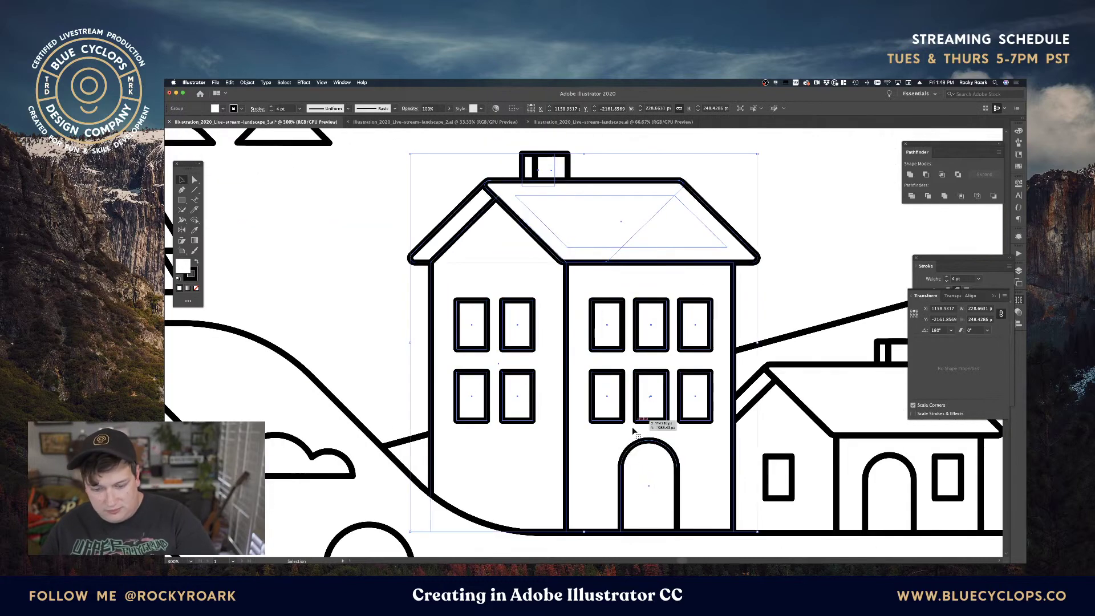
scroll(631, 427, "down", 3)
key("v")
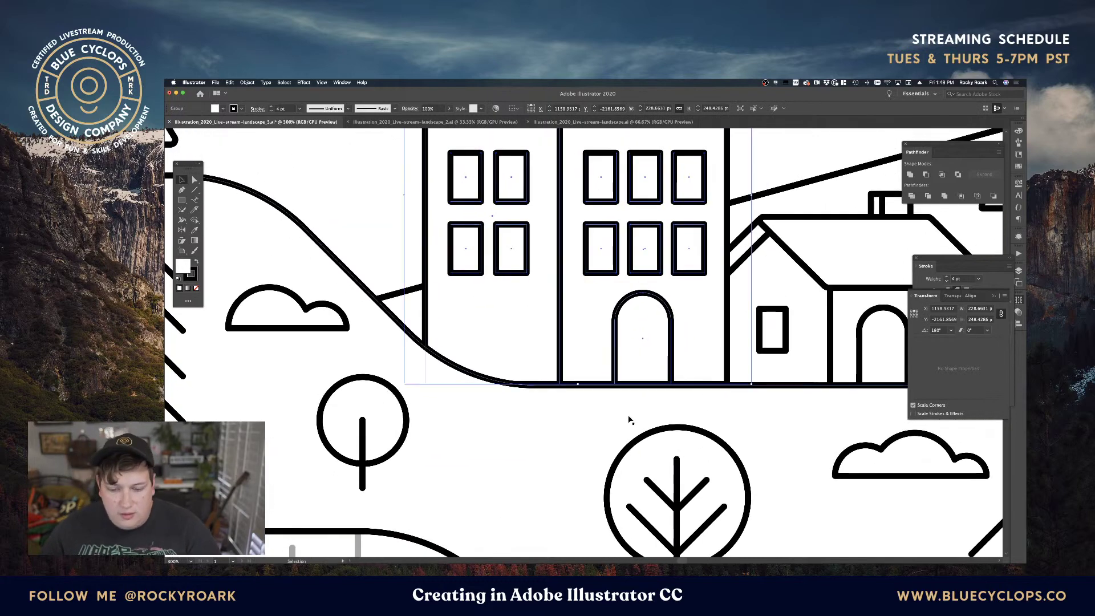
key("a")
left_click(649, 388)
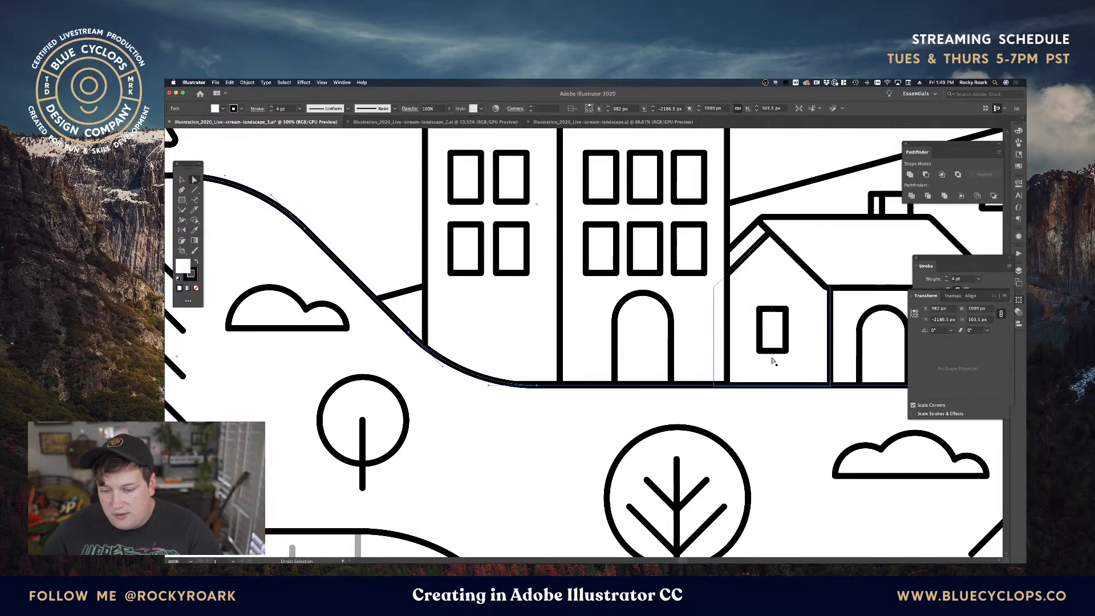
left_click(751, 390)
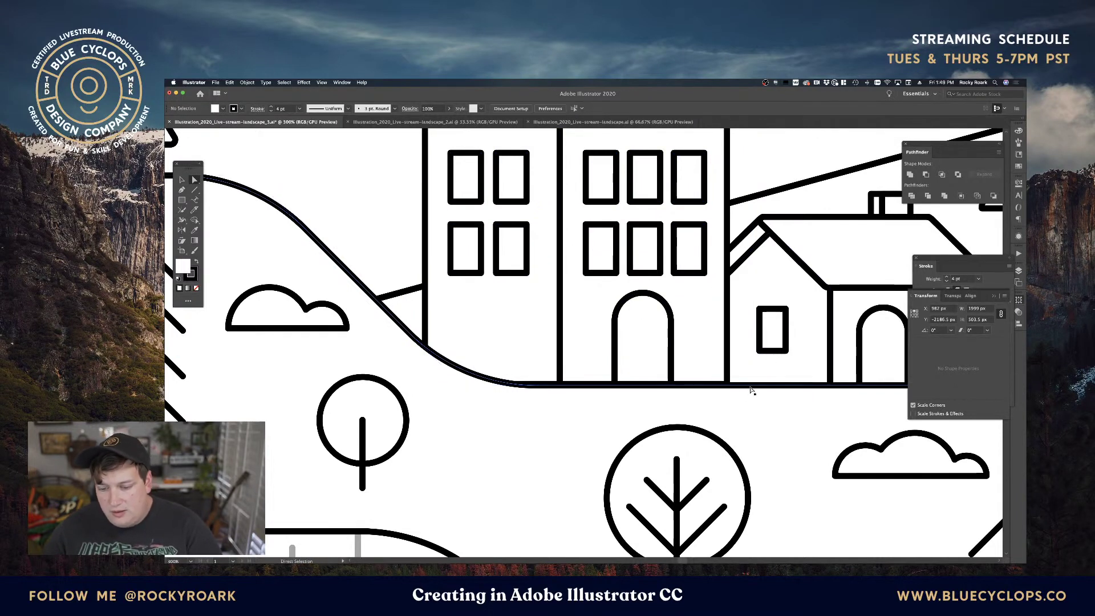
left_click(751, 390)
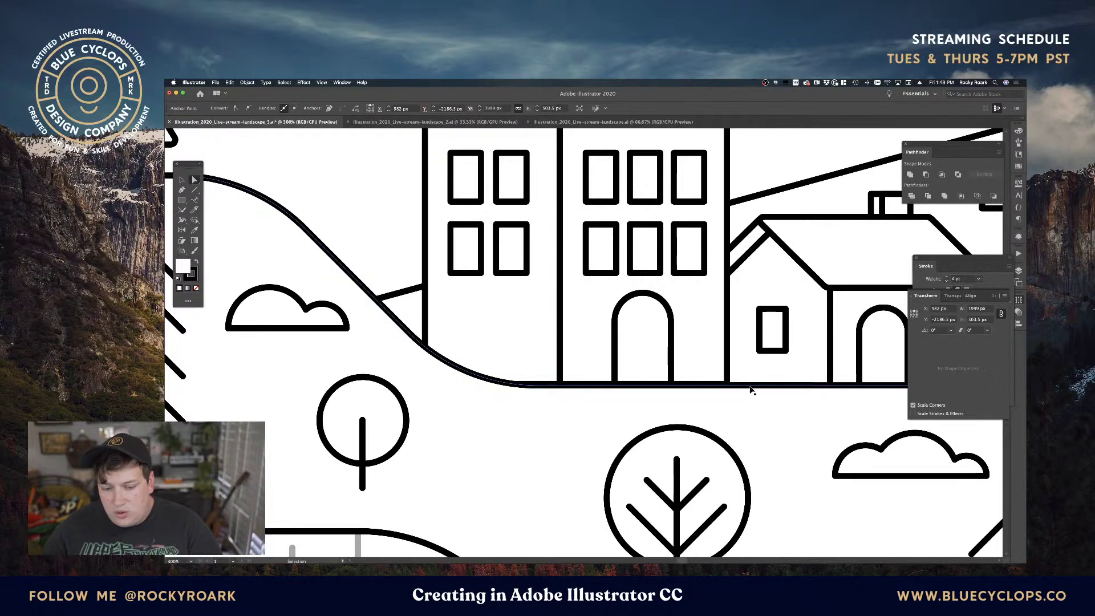
Align the bottom of the tall house group to the helper line and delete the helper line.
key("v")
left_click(726, 356)
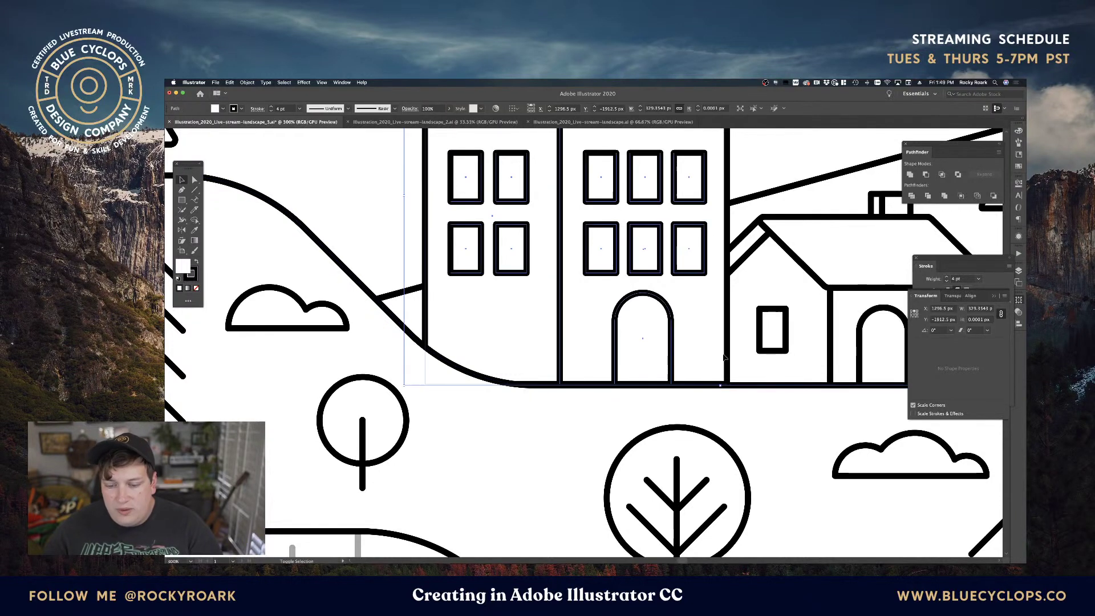
left_click(586, 108)
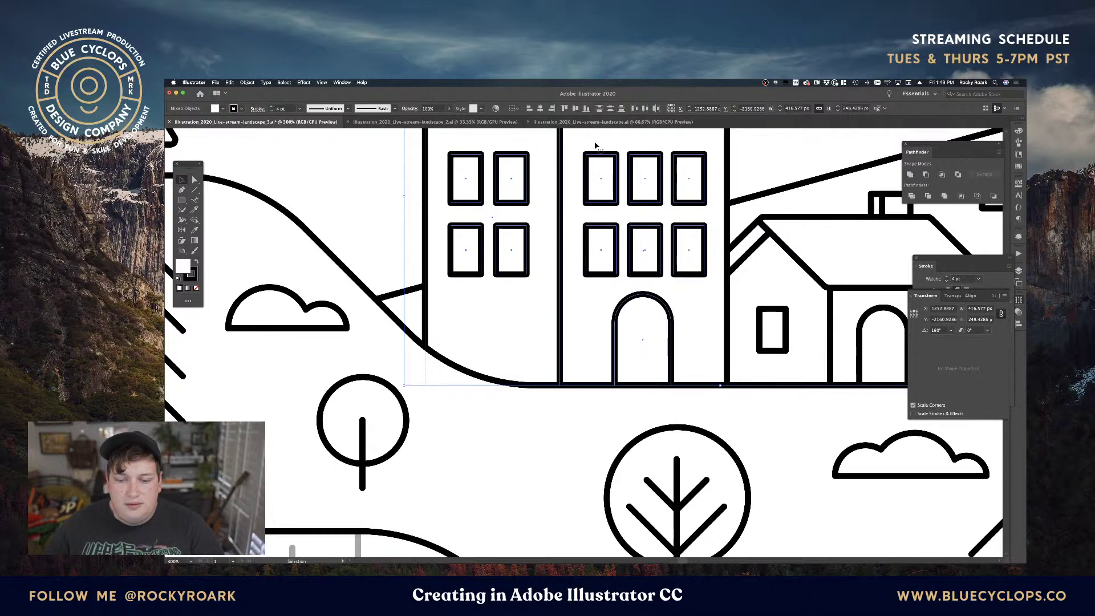
left_click(617, 254, "shift")
key("Delete")
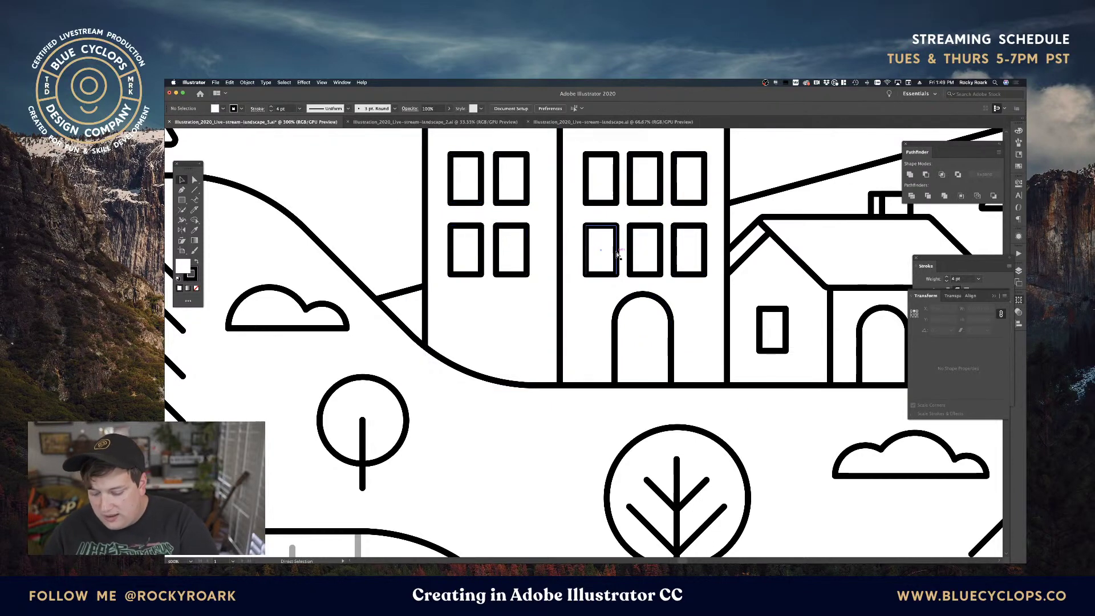
Look over the whole landscape with its hills, houses and trees.
key("super+minus")
key("super+minus")
key("super+minus")
key("super+minus")
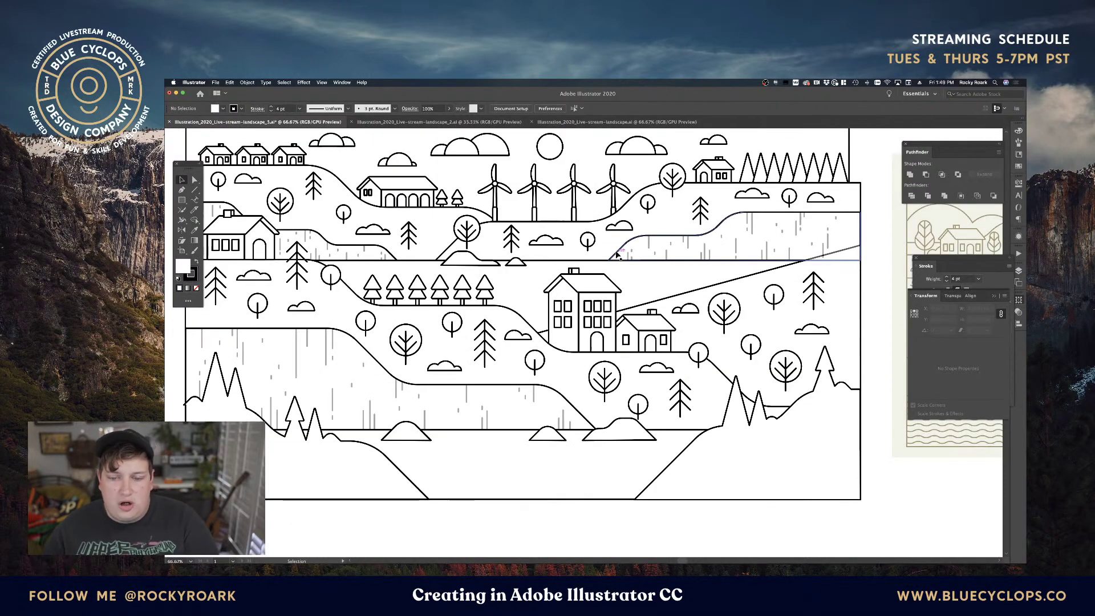
key("space")
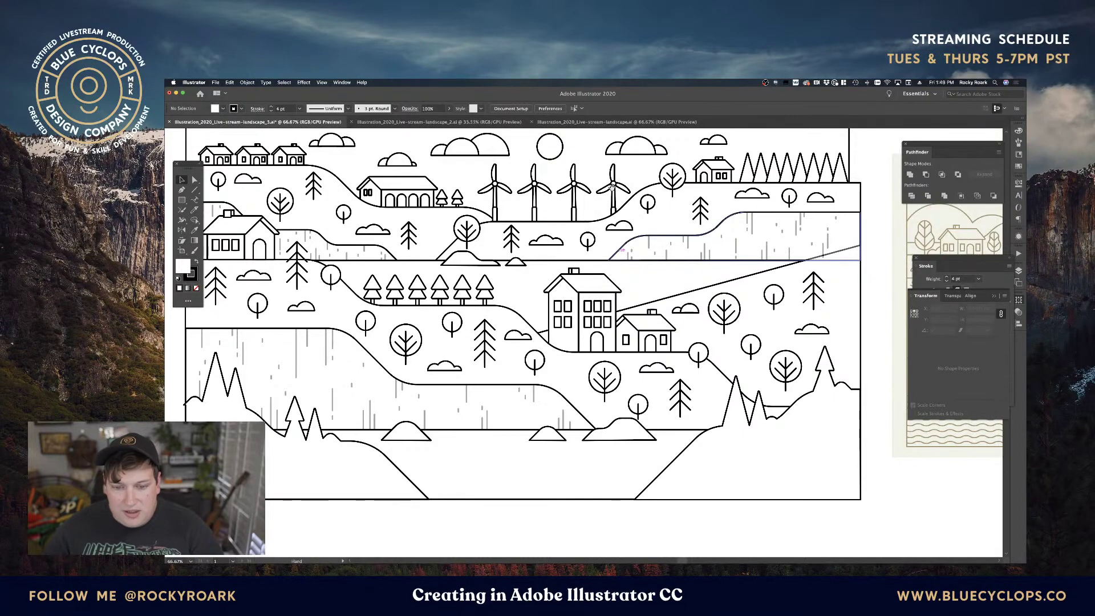
left_click_drag(612, 185, 640, 204)
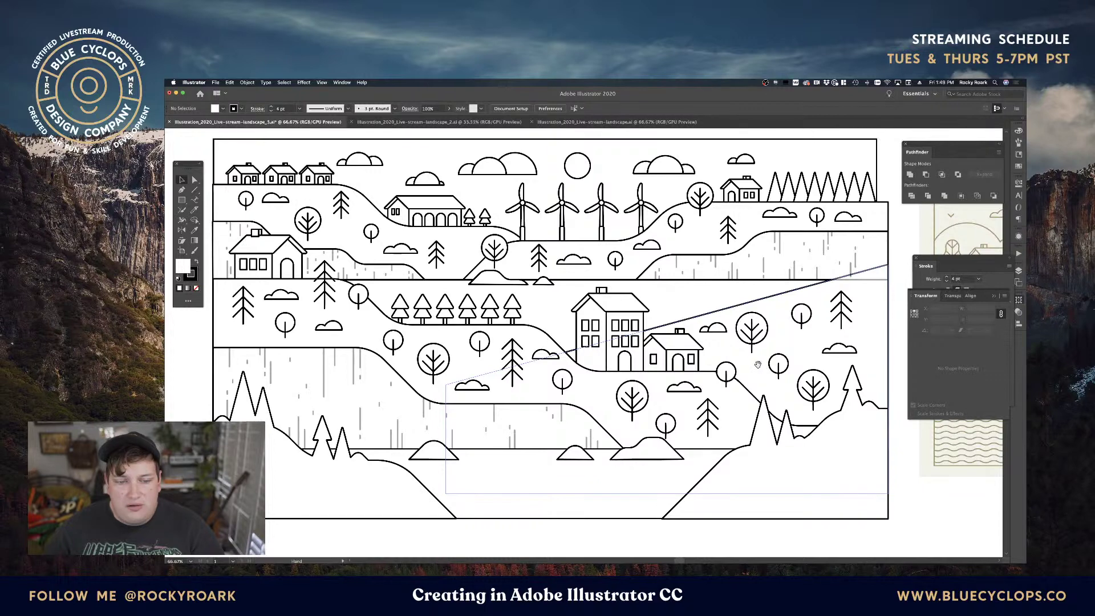
left_click_drag(532, 267, 620, 287)
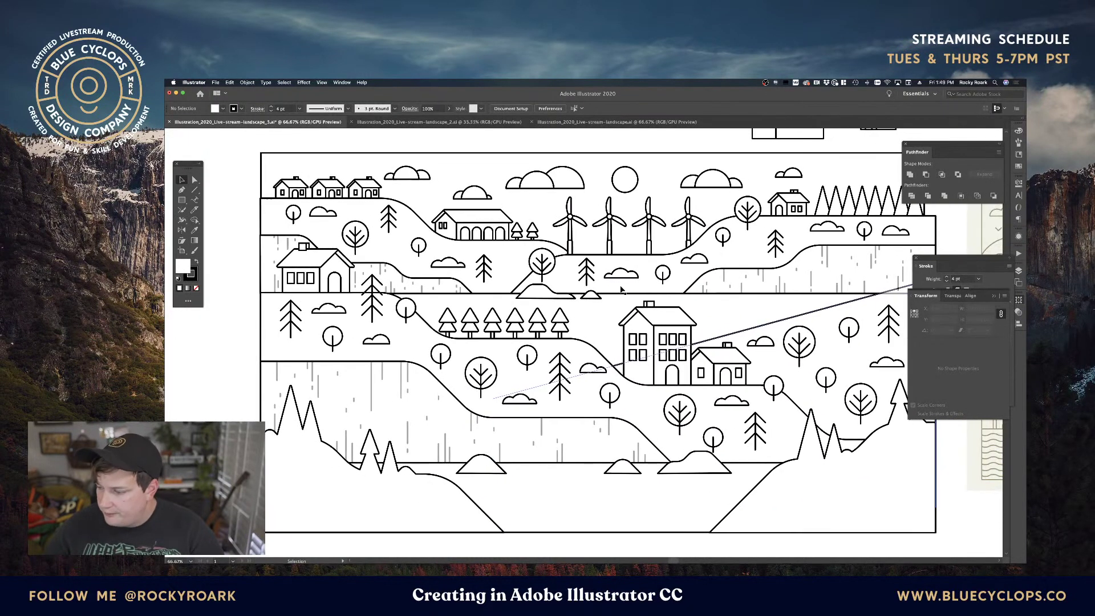
left_click_drag(721, 287, 699, 279)
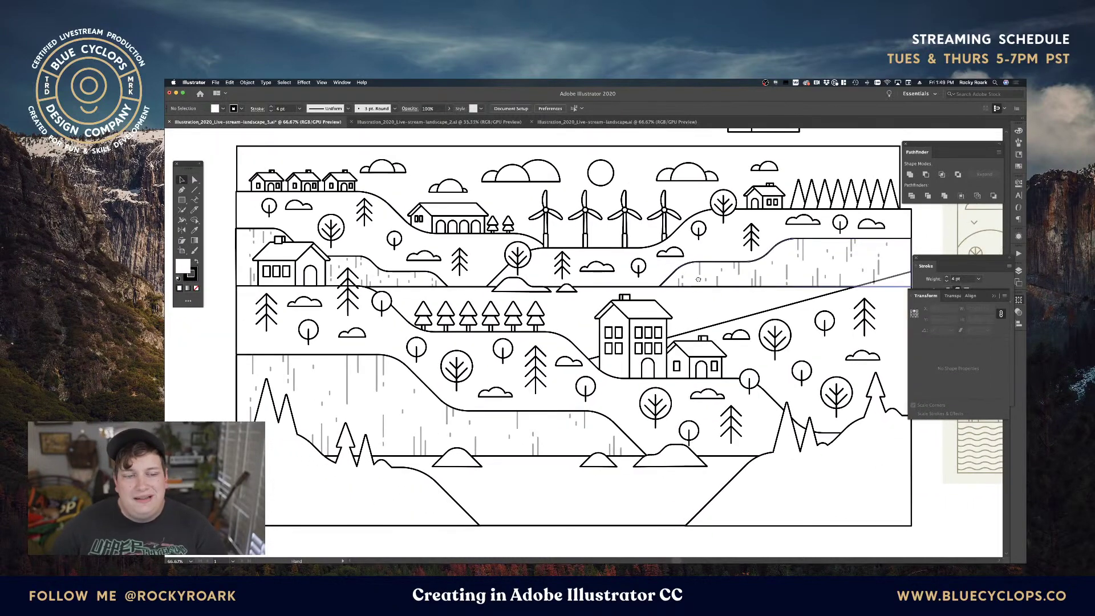
Duplicate the leftmost small house on the upper hill and place the copy outside the frame, about 190 px to the left.
left_click_drag(346, 208, 497, 241)
left_click(419, 212)
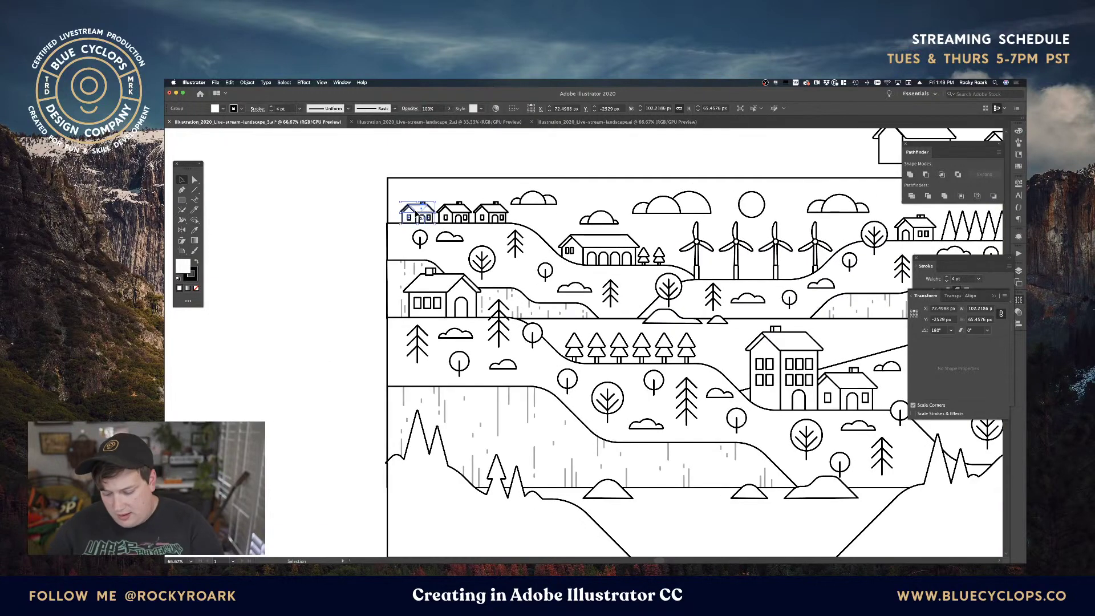
key("super+equal")
key("super+equal")
key("super+equal")
key("super+equal")
key("super+equal")
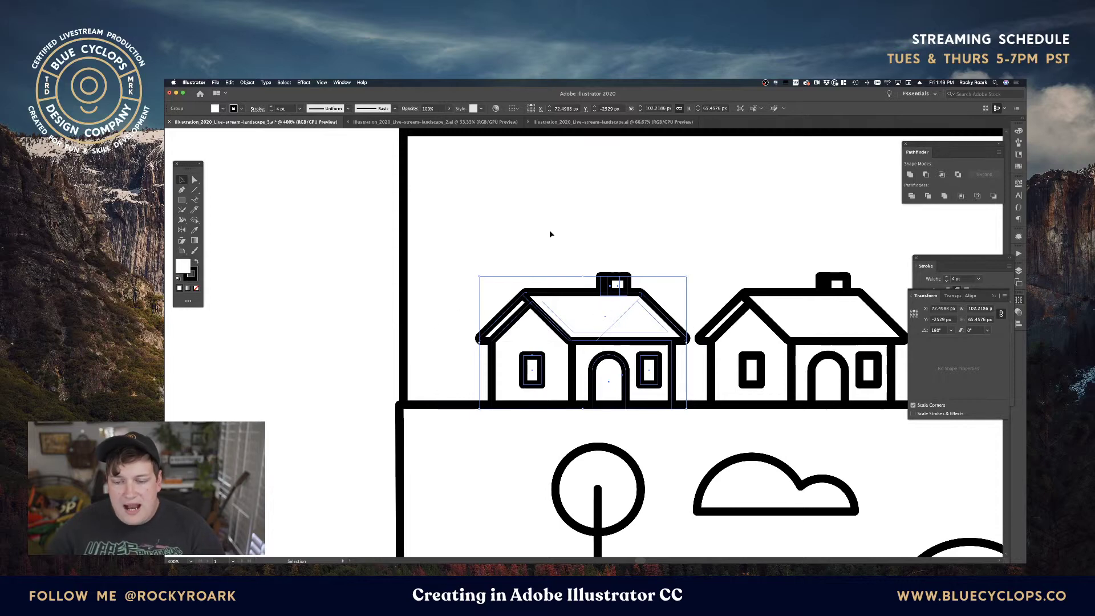
left_click_drag(450, 336, 674, 336)
left_click_drag(770, 337, 385, 336)
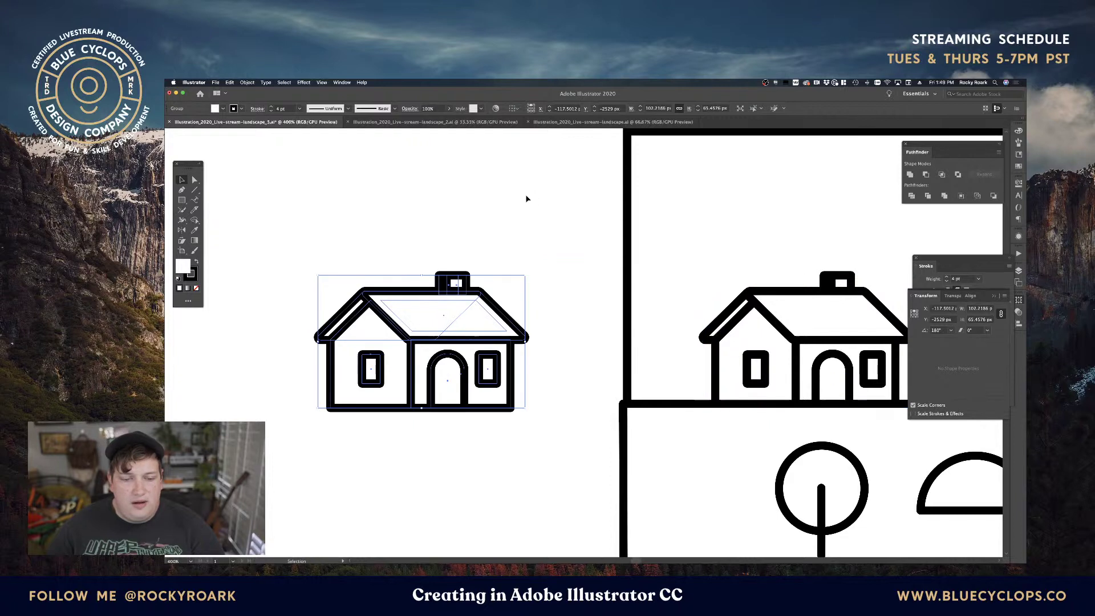
left_click(527, 199)
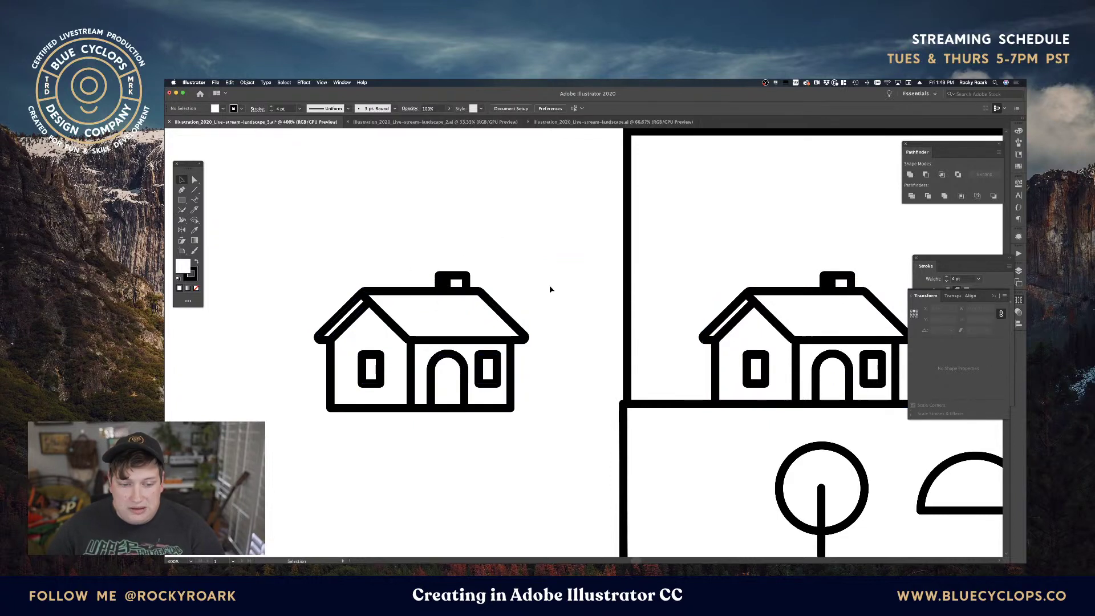
Ungroup the copied house and widen the side face of its chimney toward the left.
left_click(451, 282)
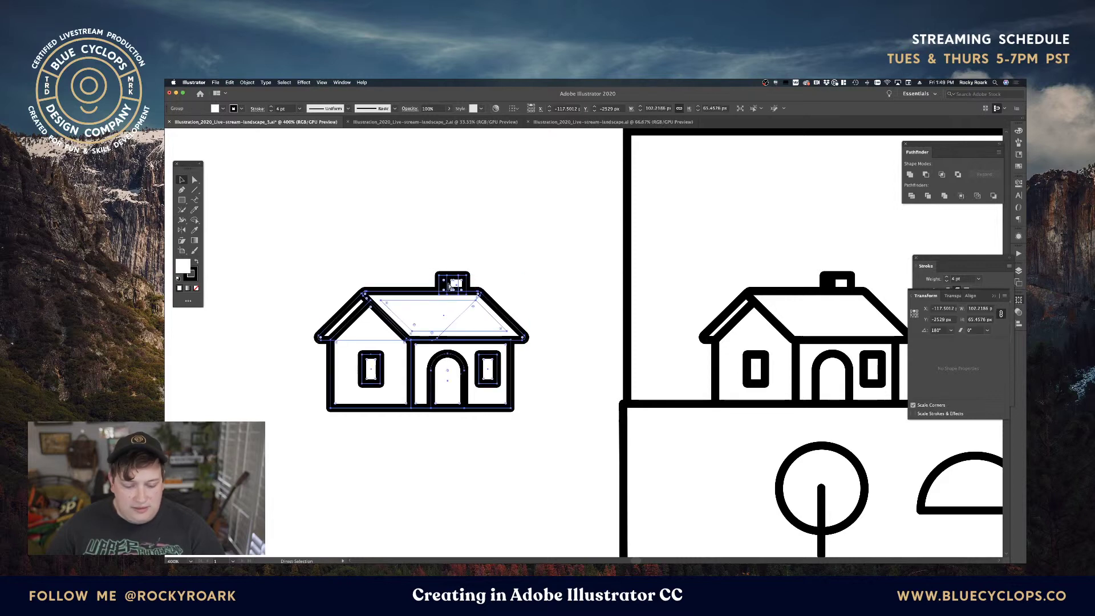
key("super+shift+g")
left_click(450, 219)
left_click_drag(420, 256, 445, 285)
left_click(448, 261)
left_click(443, 284)
left_click(443, 235)
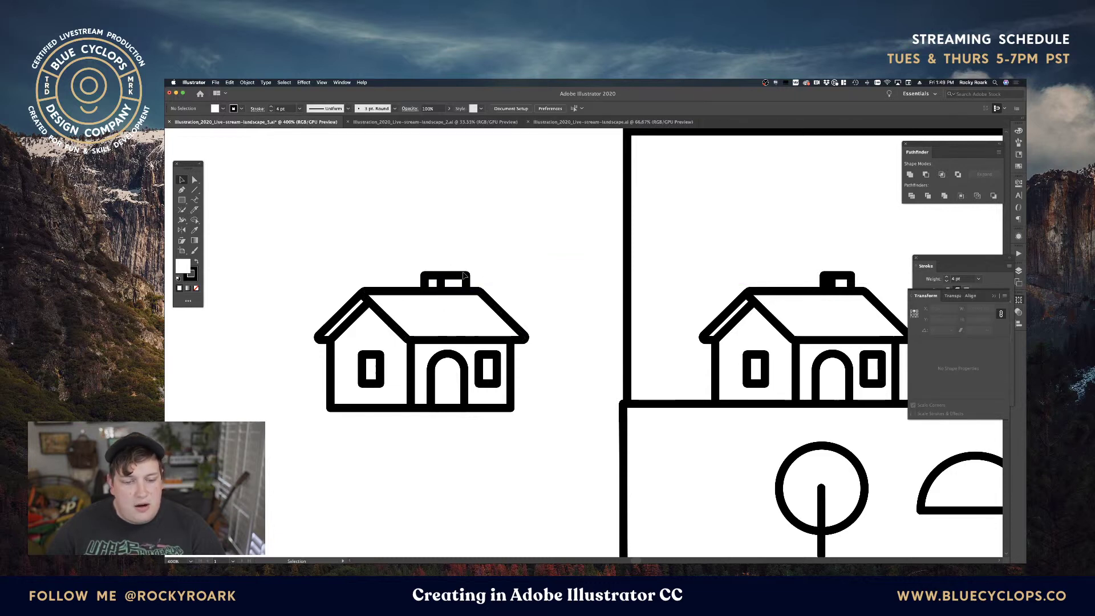
Shift the copied house's rear roof outline 2 px to the left and group the house parts again.
left_click(332, 319)
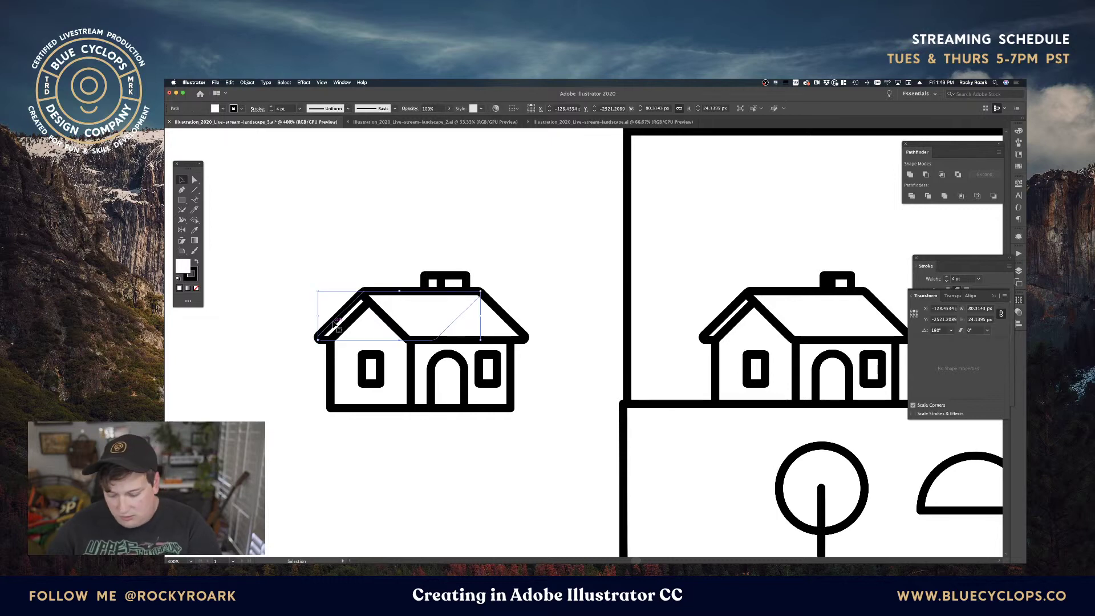
key("Left")
key("Left")
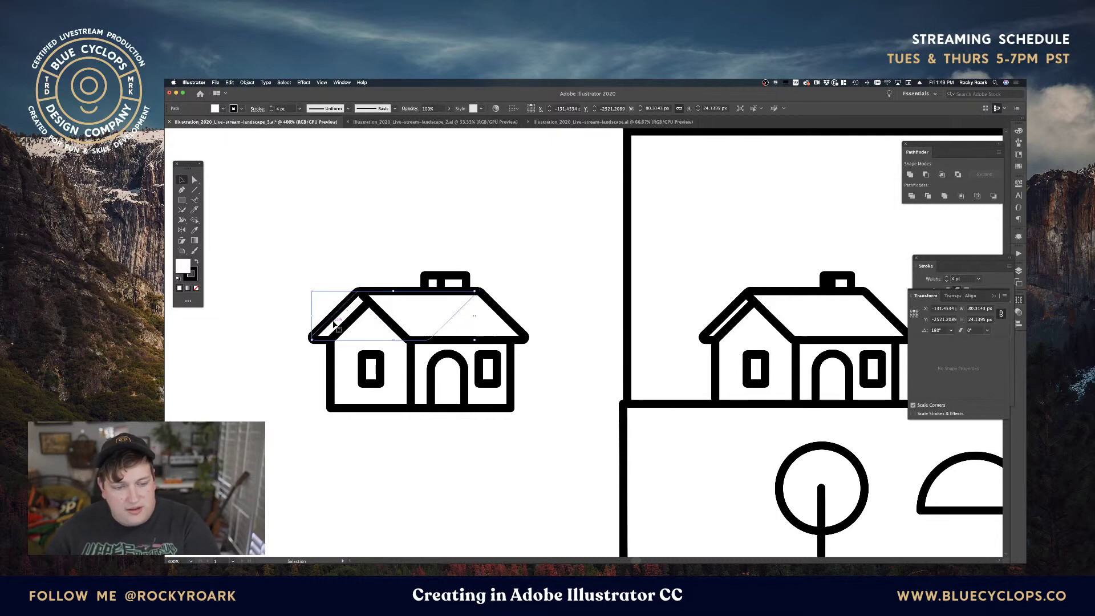
key("Right")
left_click(337, 281)
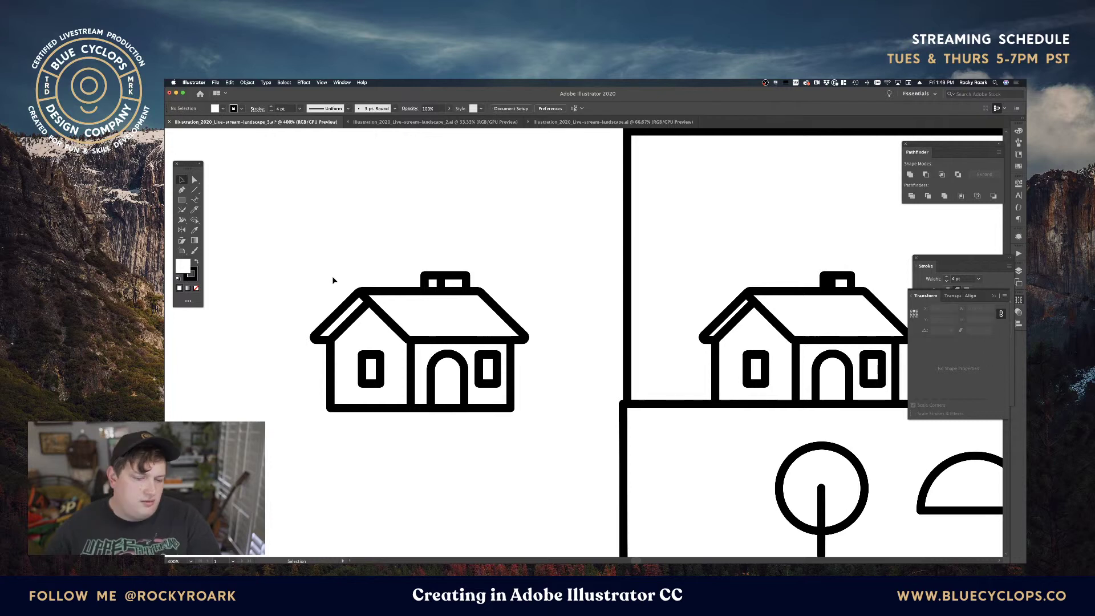
left_click_drag(547, 460, 559, 465)
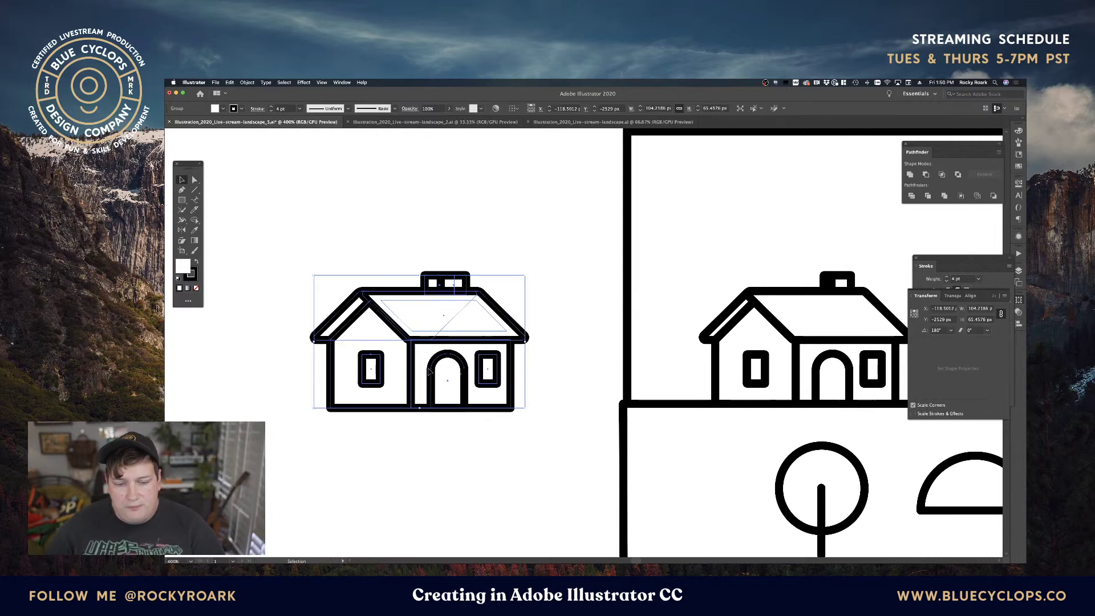
Place the edited house over the leftmost small house on the upper hill and delete the two small houses beside it.
left_click_drag(429, 371, 847, 369)
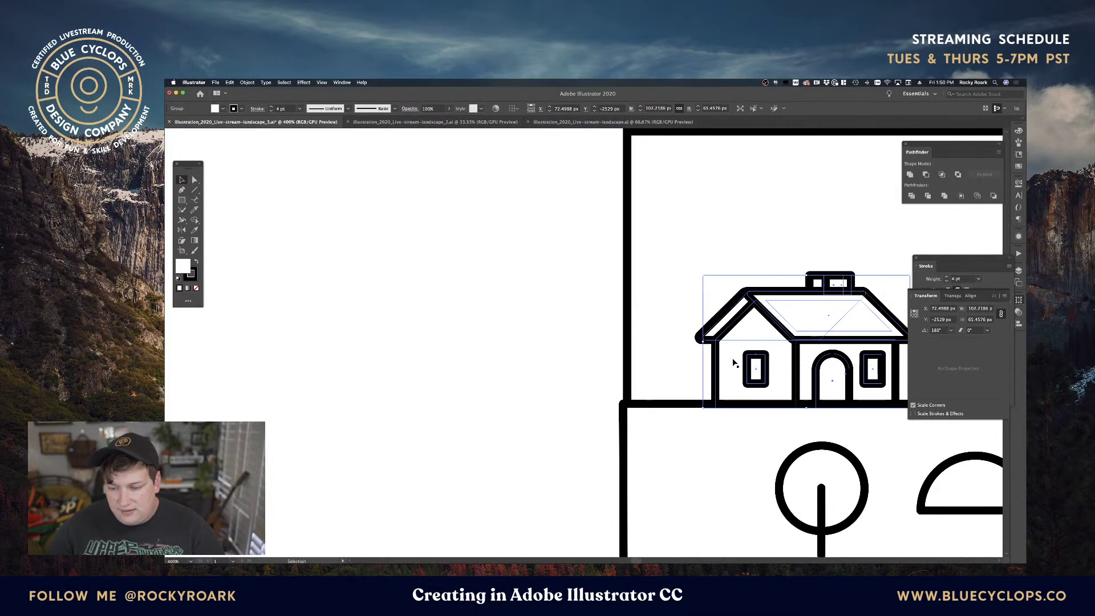
key("super+shift+a")
left_click_drag(749, 377, 305, 359)
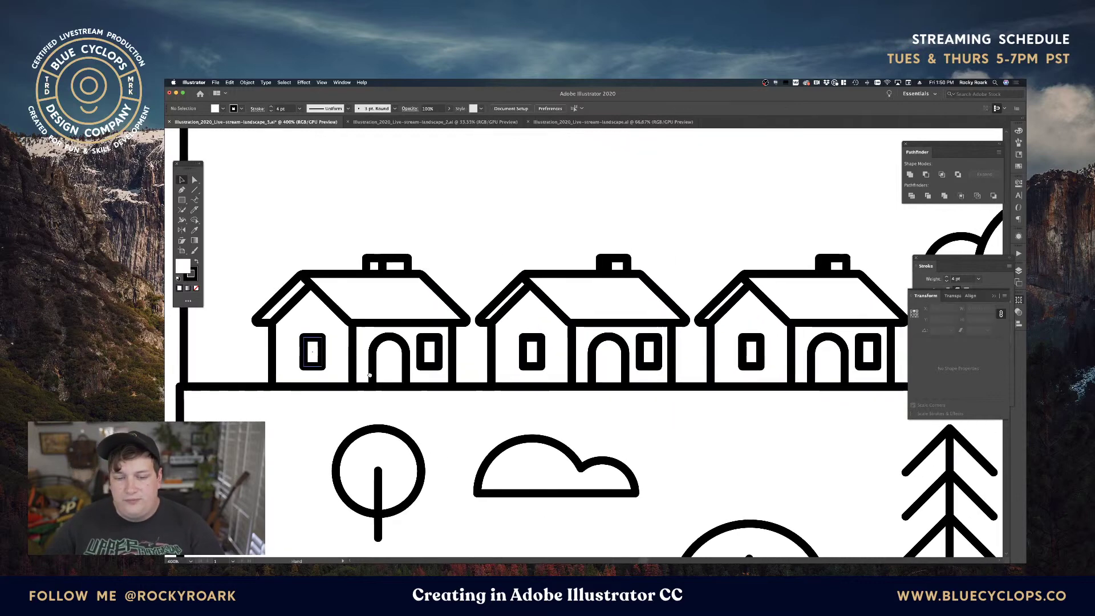
left_click(621, 343)
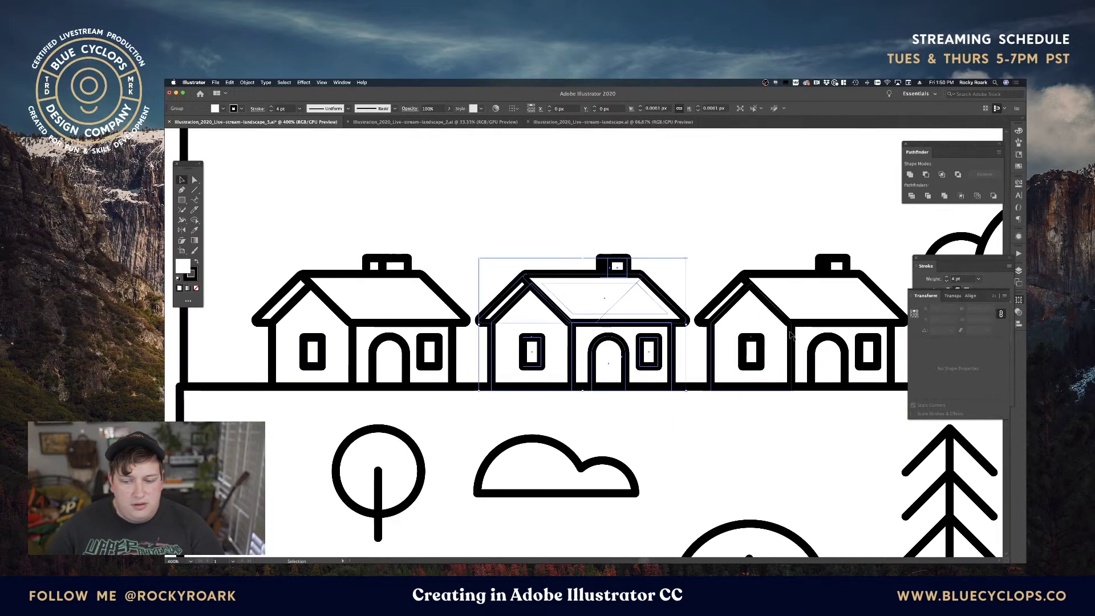
left_click(814, 335, "shift")
key("Delete")
Duplicate the edited house twice along the upper hill to form a row of three, spaced about 115 px apart.
left_click(399, 328)
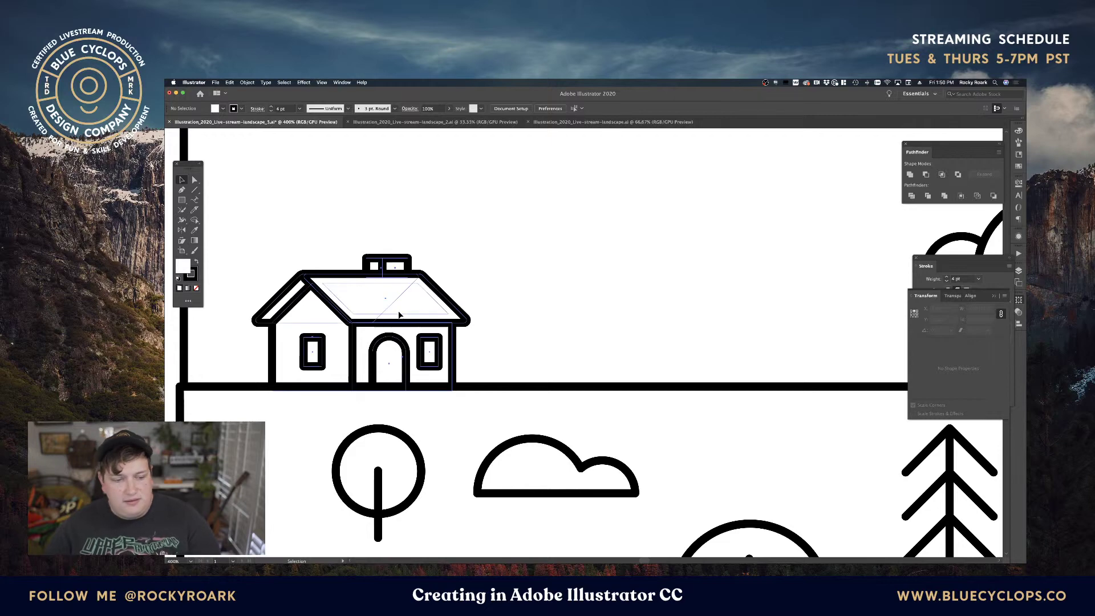
left_click_drag(395, 334, 591, 328)
key("super+d")
left_click_drag(682, 330, 543, 324)
key("super+minus")
key("super+minus")
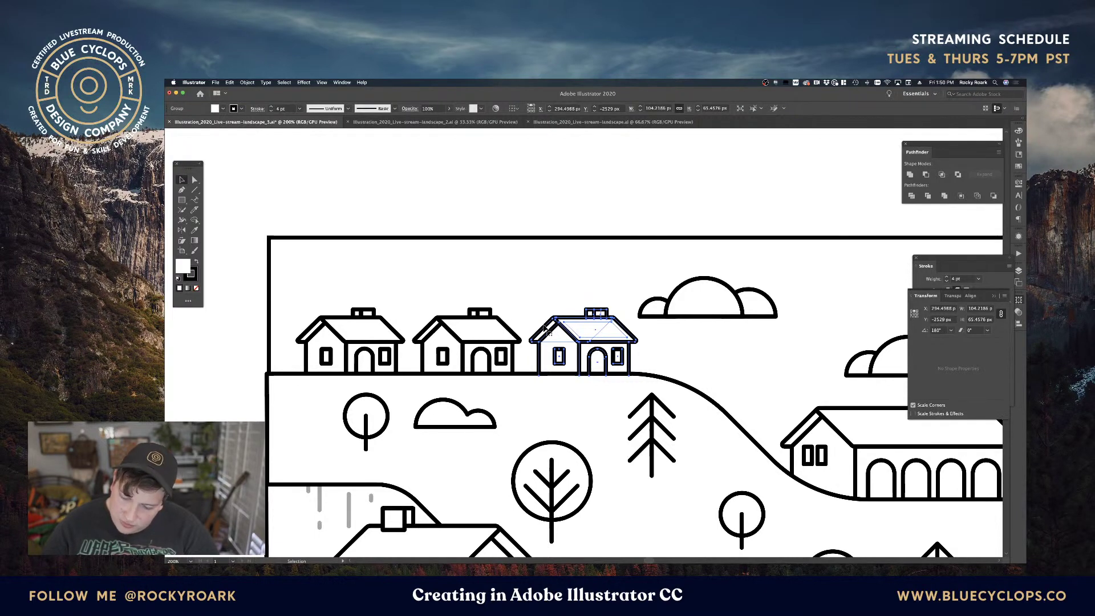
left_click_drag(489, 301, 560, 319)
left_click(523, 213)
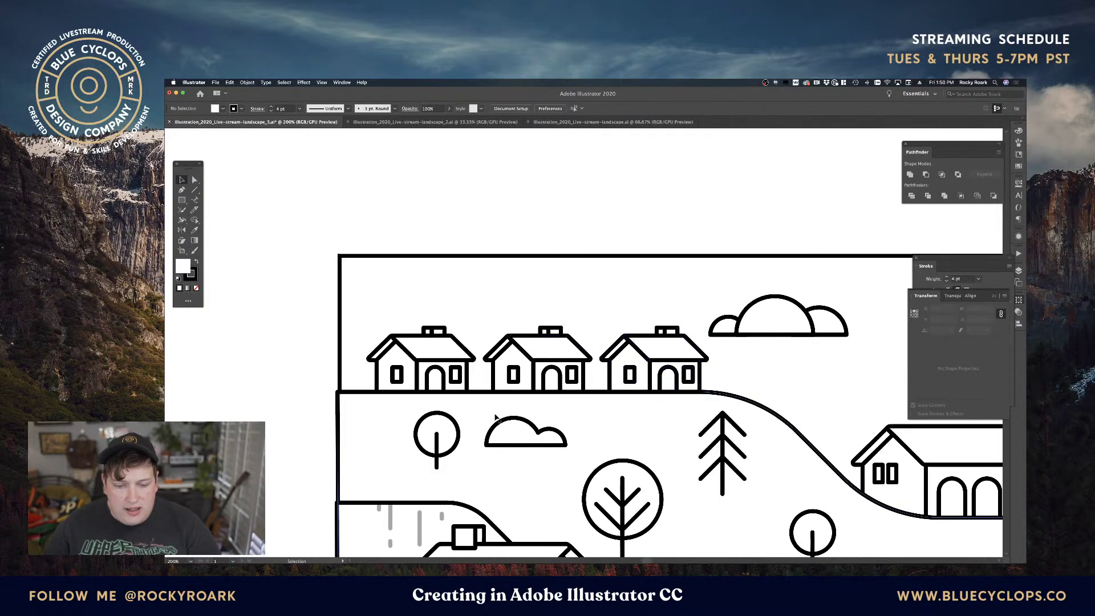
Try placing copies of the middle small house over the row and directly above it, undoing each copy.
left_click(564, 387)
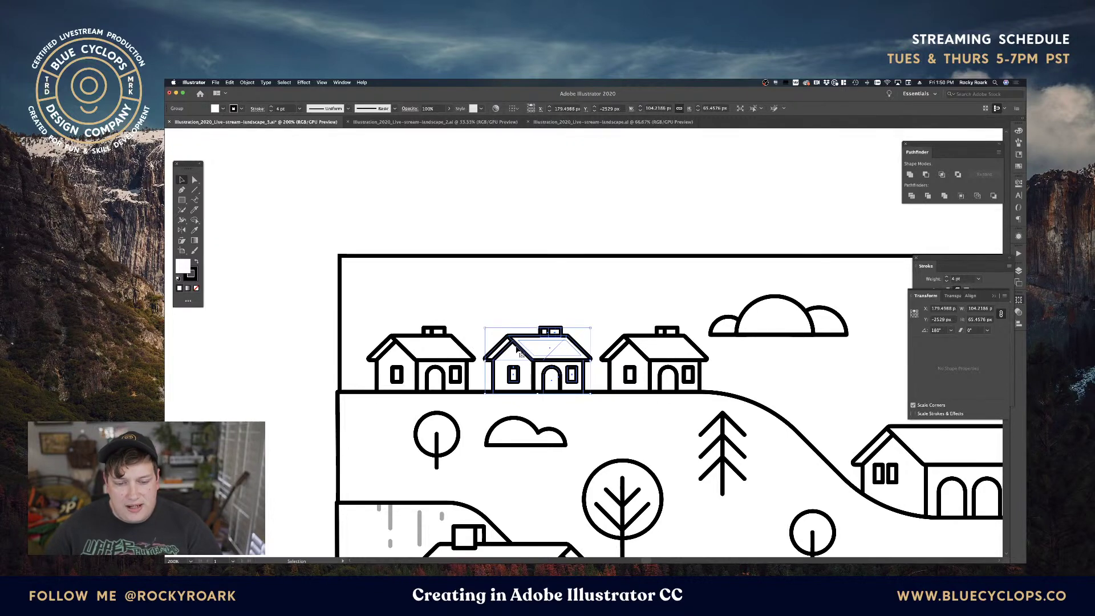
key("a")
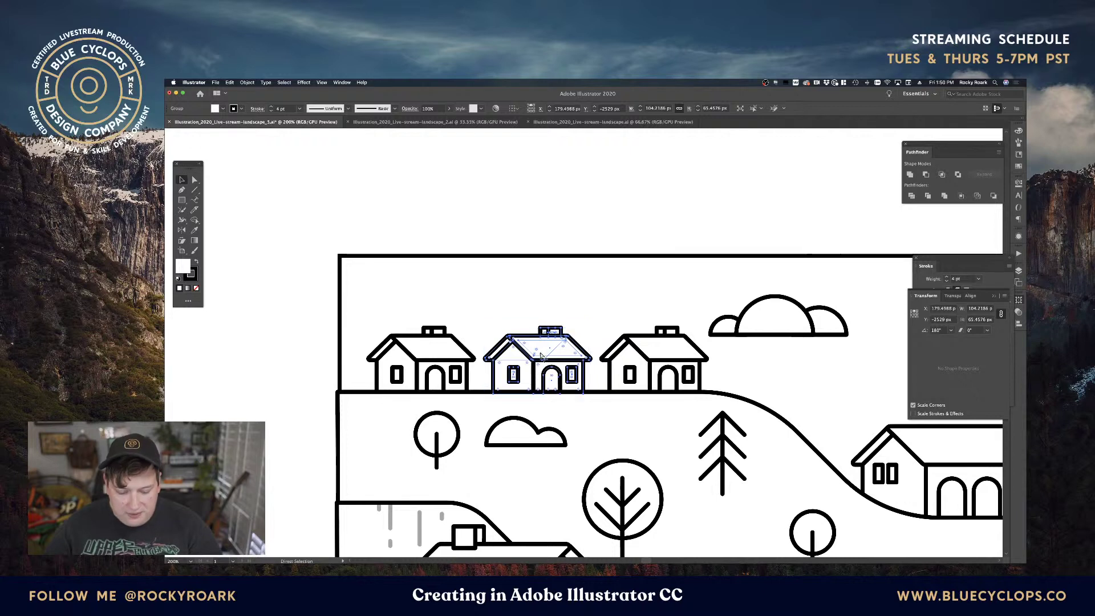
key("super+d")
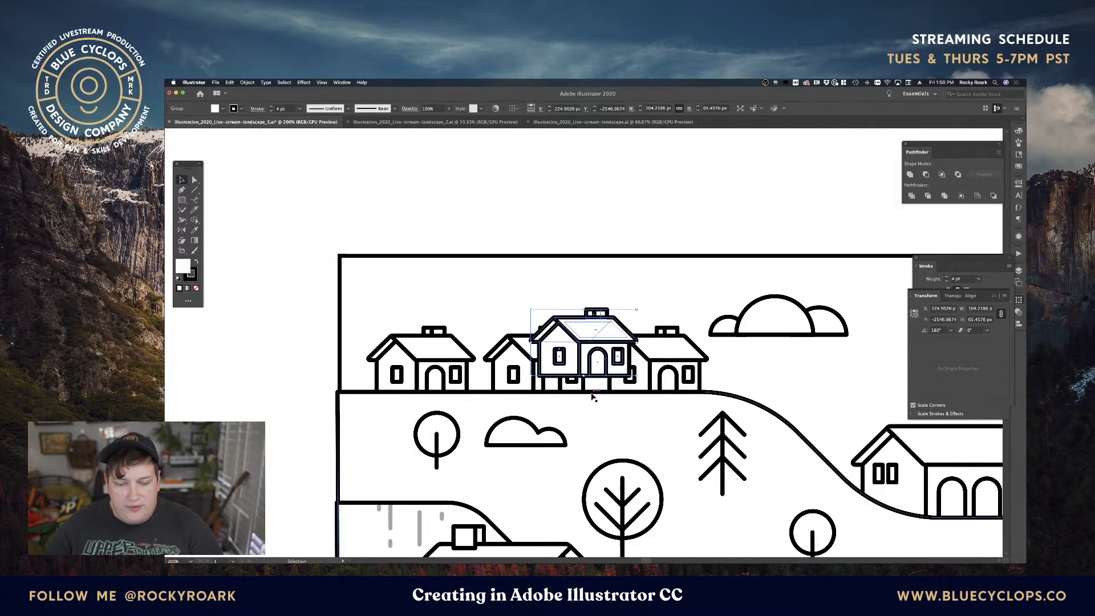
left_click_drag(630, 379, 585, 398)
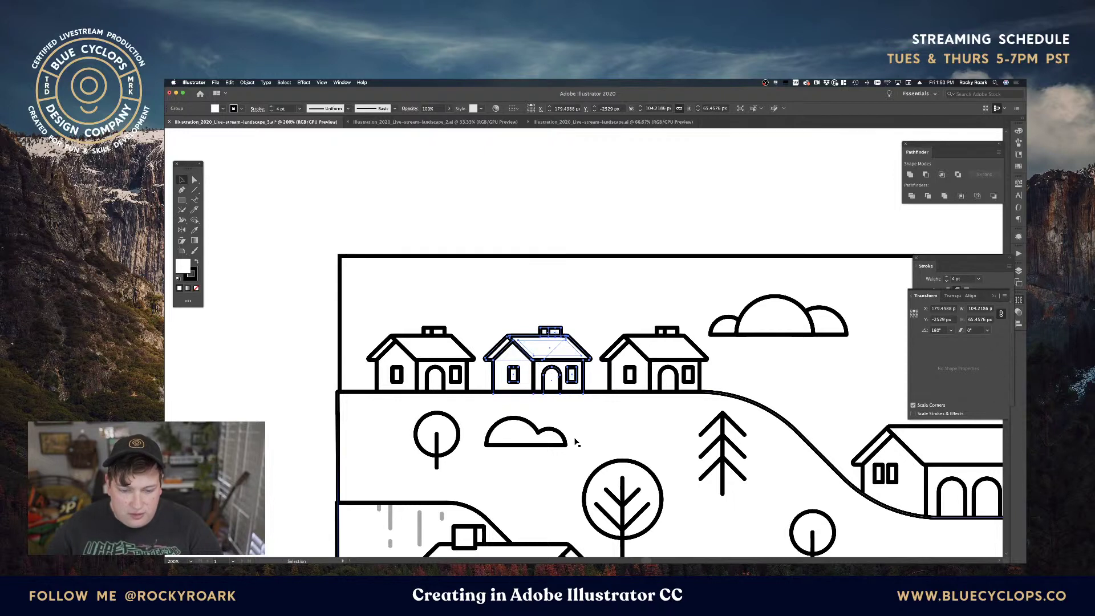
left_click_drag(537, 361, 537, 305)
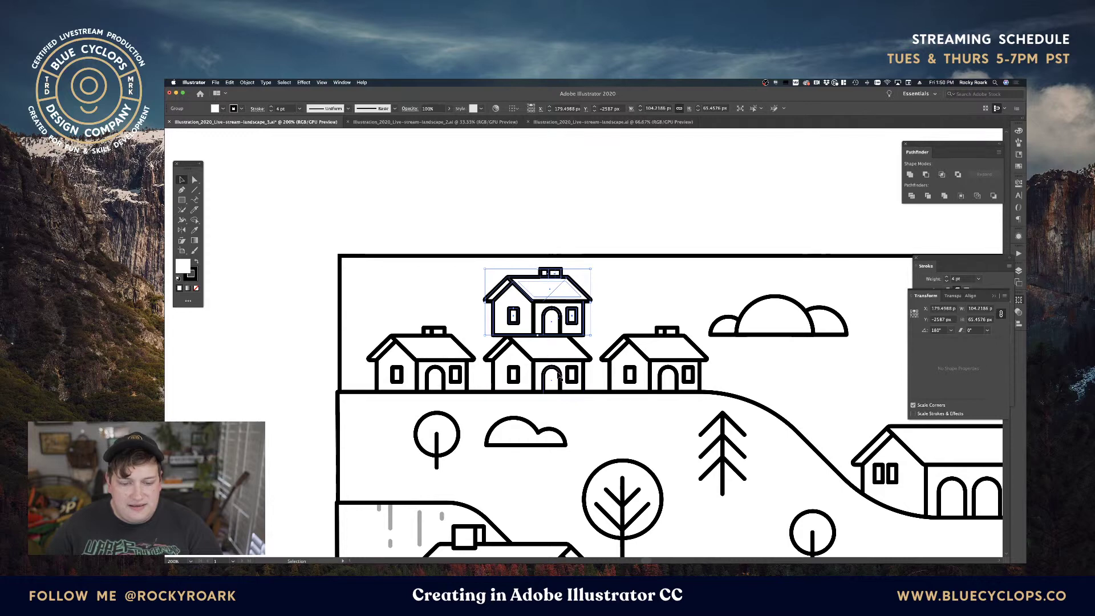
key("super+z")
key("a")
key("v")
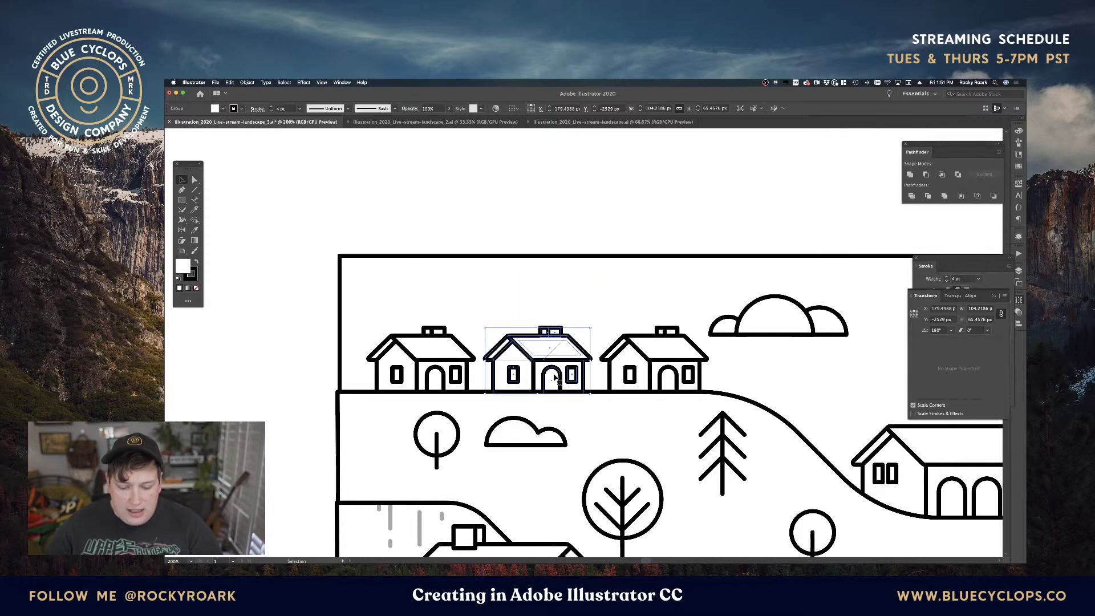
key("super+shift+a")
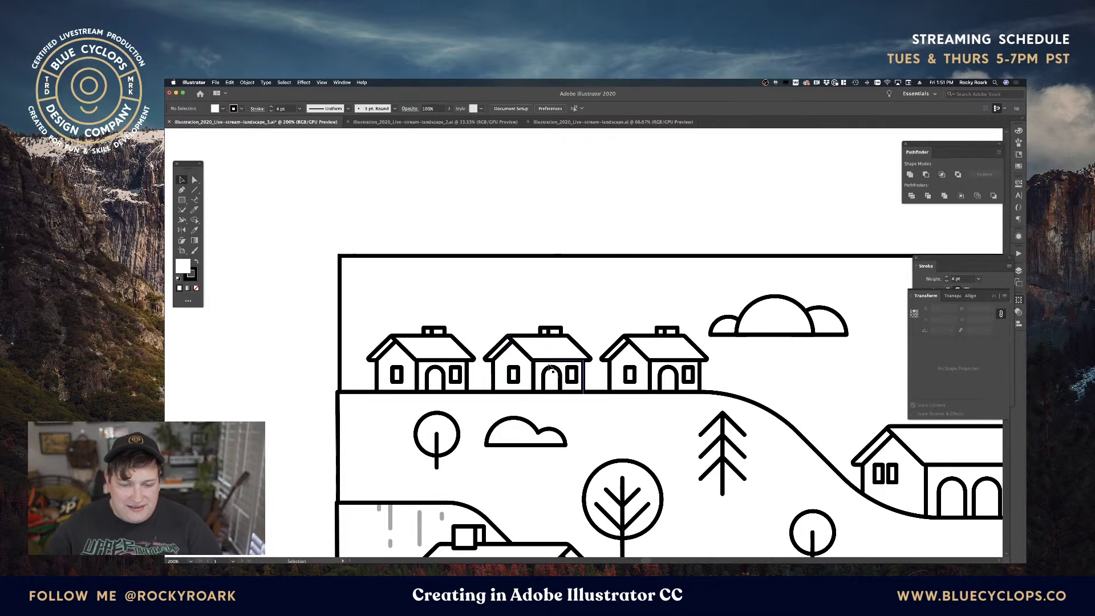
Nudge the middle small house sideways in 10 px increments and return it to its original position.
left_click(551, 374)
key("a")
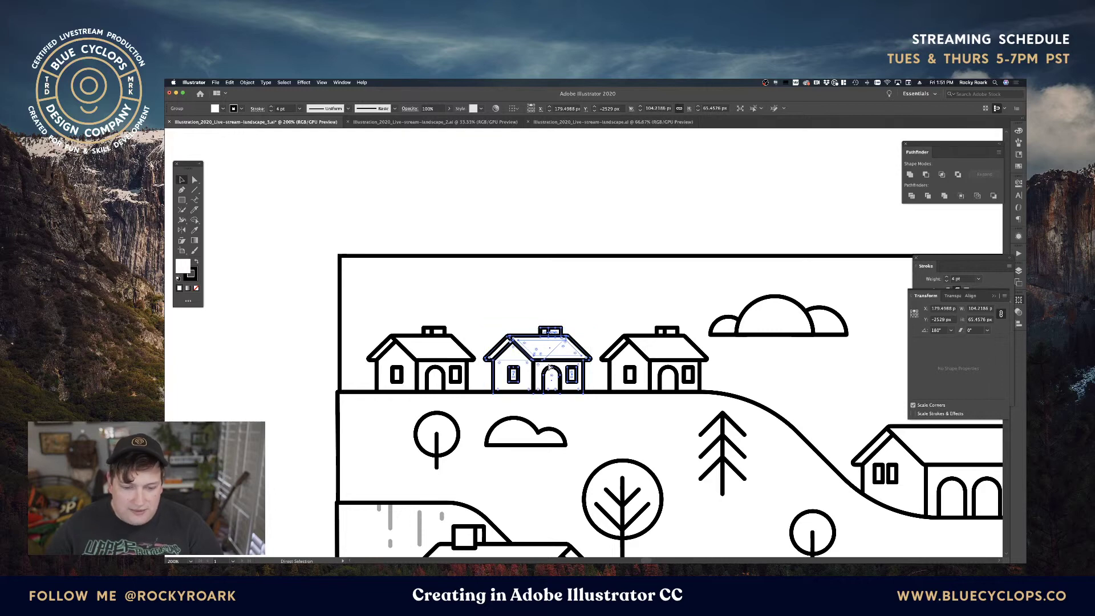
key("v")
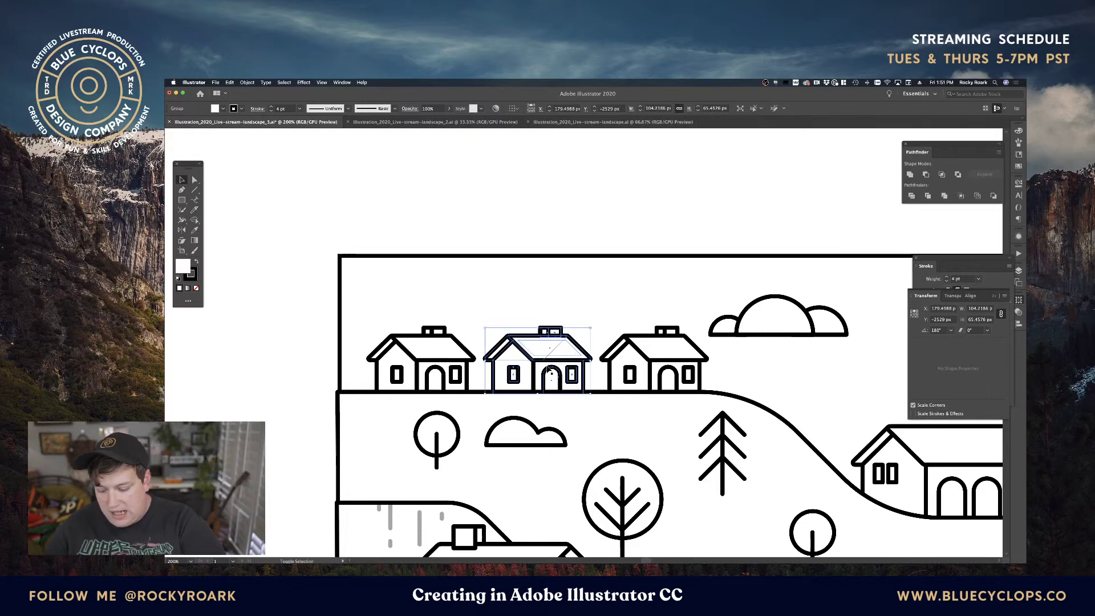
key("shift+Right")
key("shift+Right")
key("shift+Left")
key("shift+Left")
key("shift+Left")
key("shift+Left")
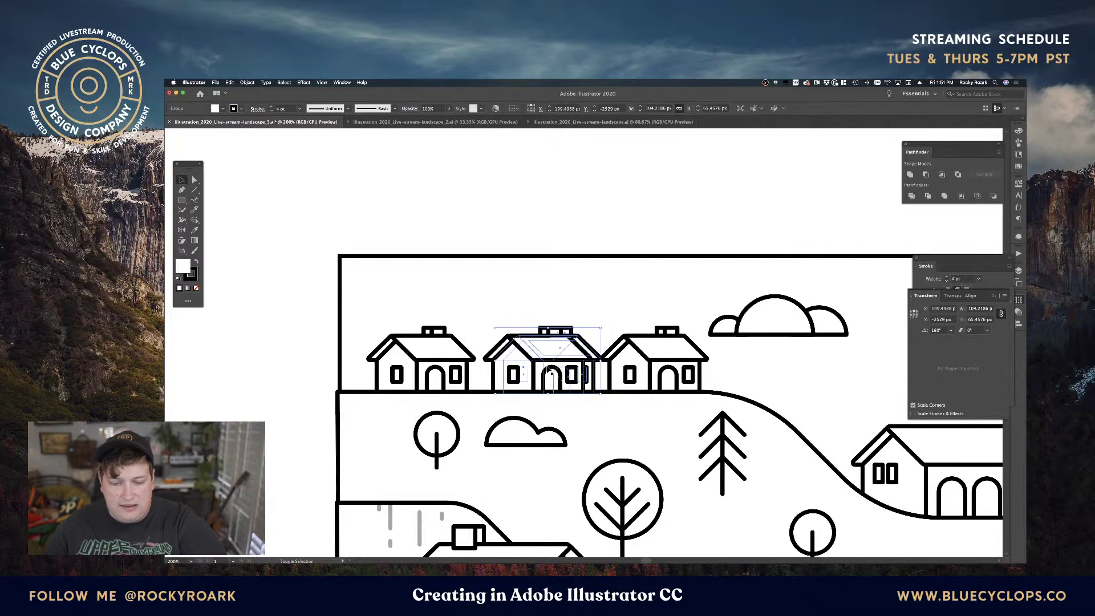
key("shift+Right")
key("shift+Right")
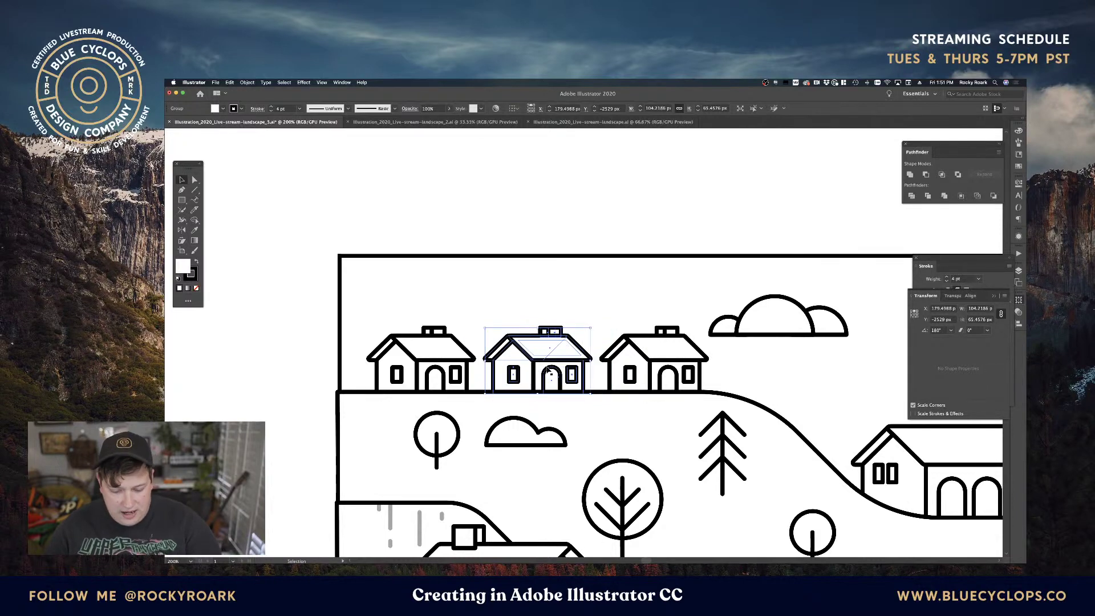
left_click(547, 370)
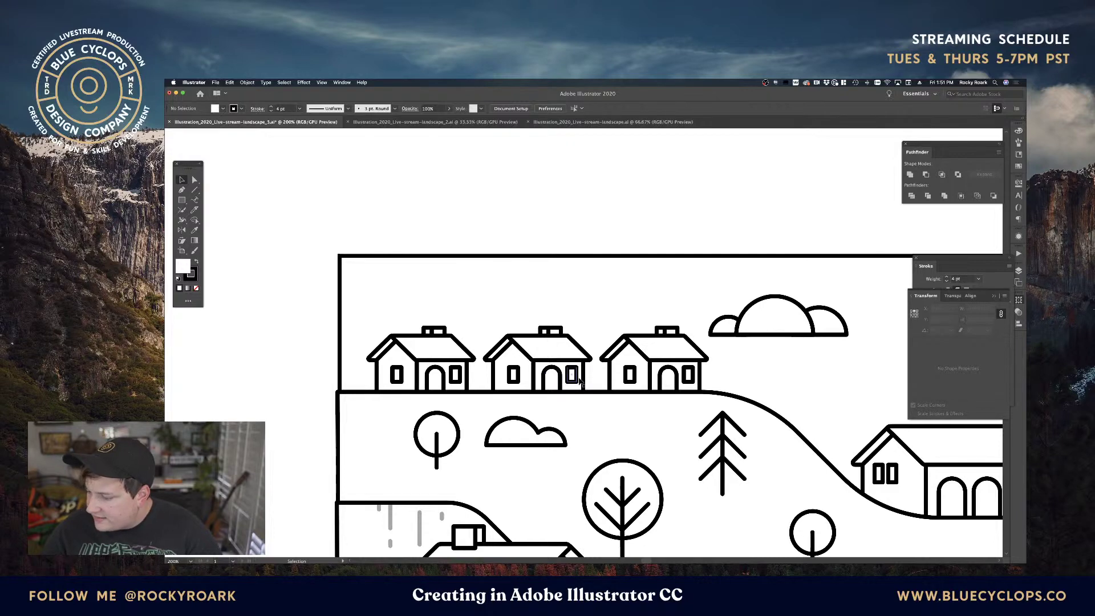
Try moving the small house beside the tall house, one tree of the conifer row and a hill shape out of place.
left_click_drag(697, 434, 550, 336)
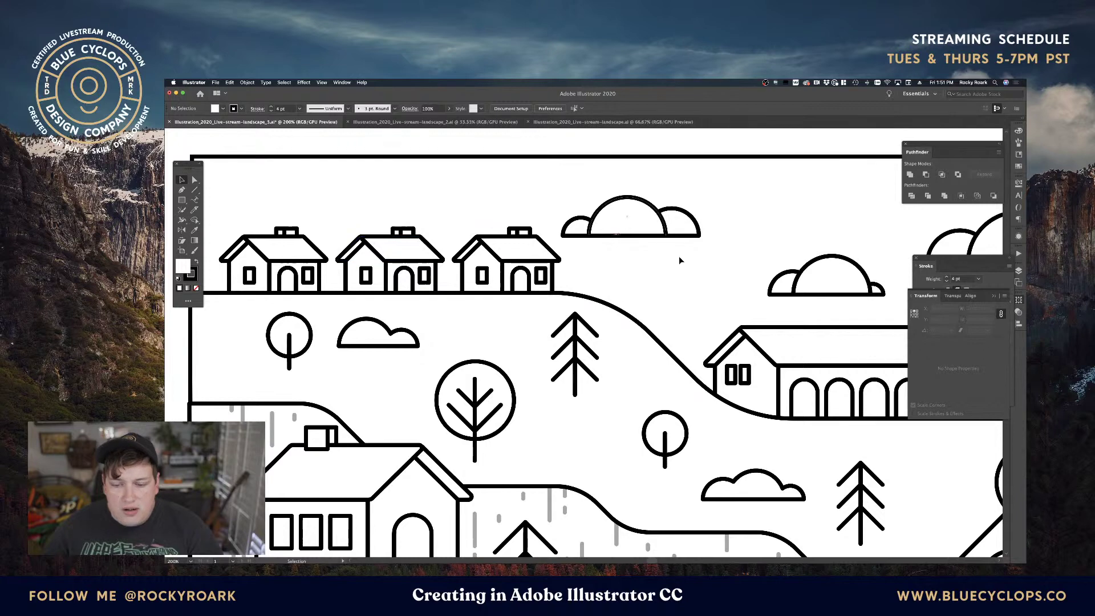
left_click_drag(432, 259, 603, 285)
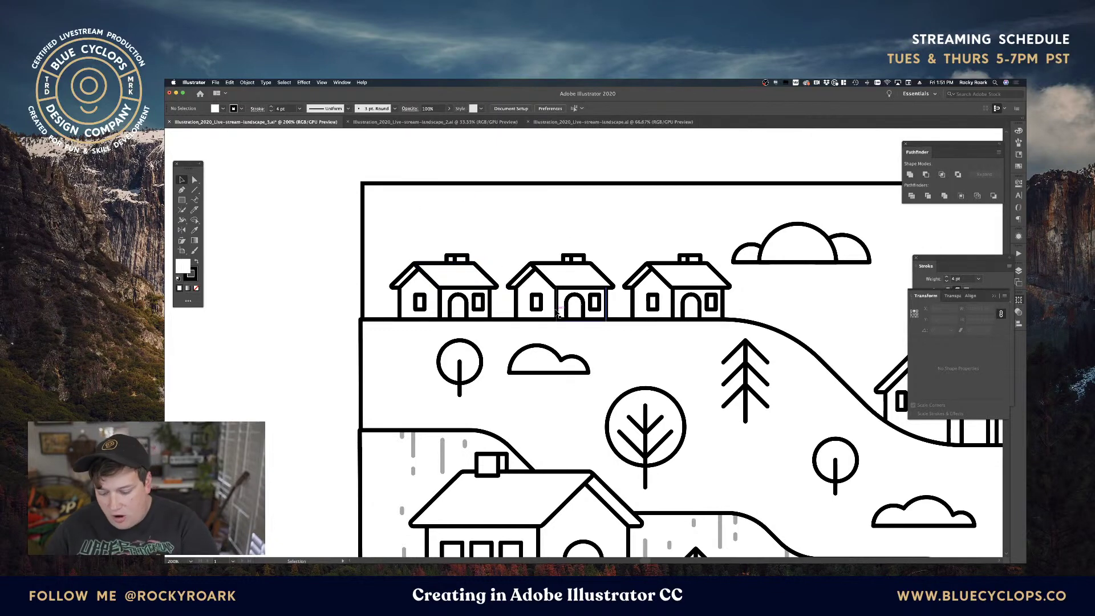
key("super+minus")
key("super+minus")
key("super+minus")
left_click_drag(671, 411, 390, 270)
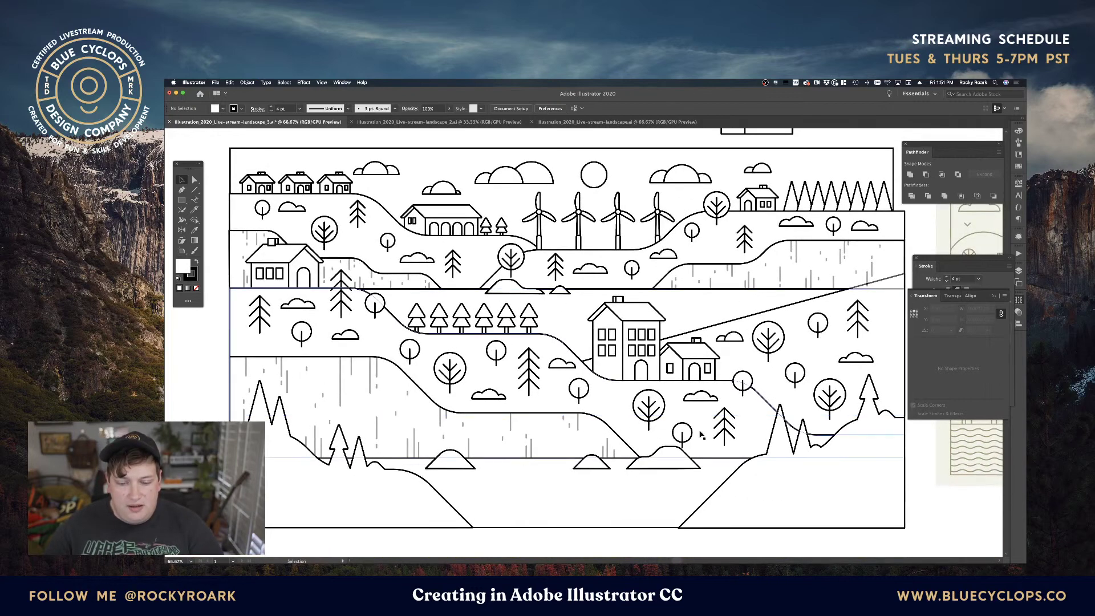
left_click_drag(699, 368, 556, 389)
left_click_drag(505, 324, 686, 381)
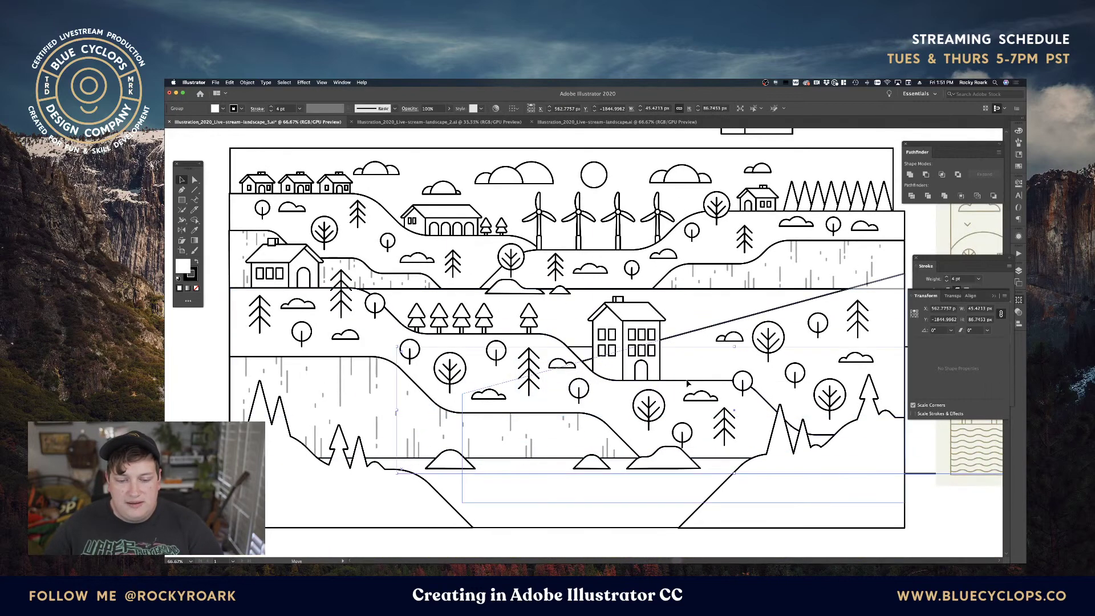
left_click_drag(617, 280, 648, 196)
left_click(743, 425)
Undo the moves of the hill shape, the conifer and the small house beside the tall house.
key("super+z")
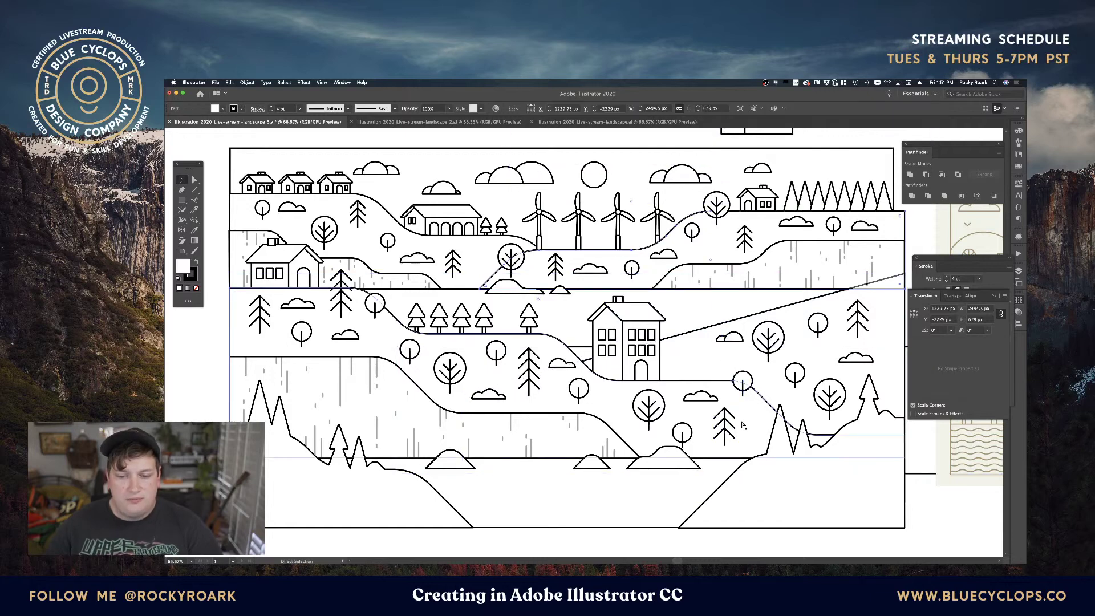
key("super+z")
key("super+z")
key("super+z")
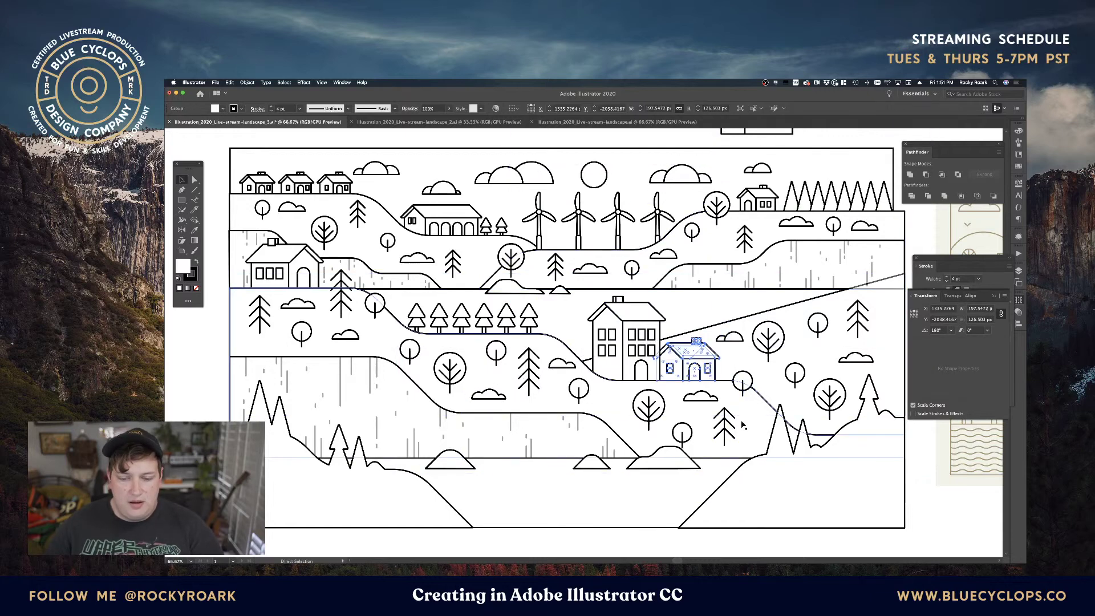
key("super+z")
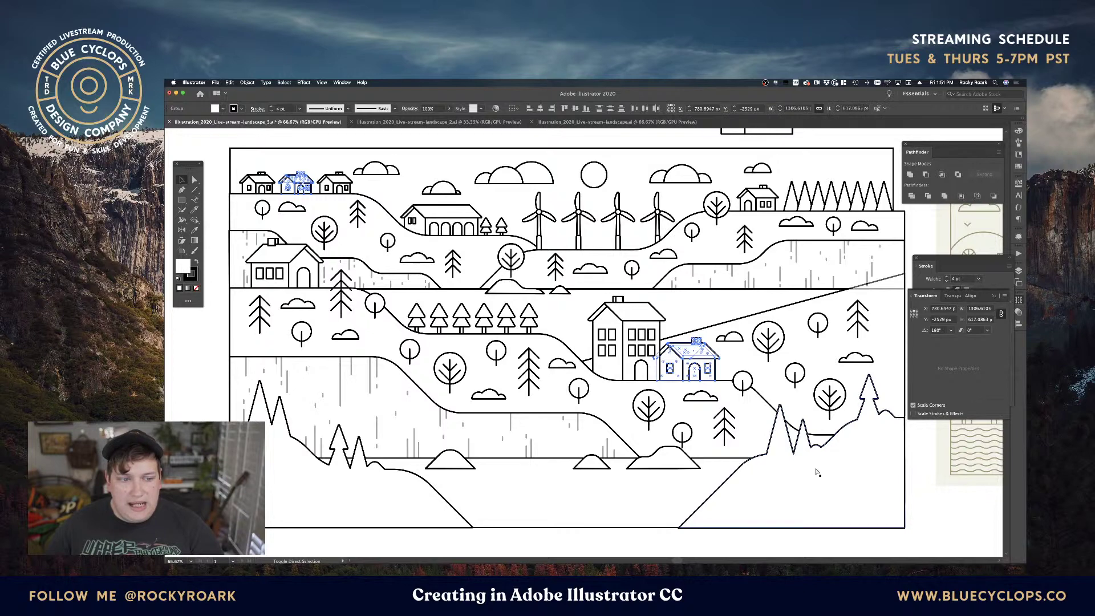
key("super+z")
key("super+z")
key("super+z")
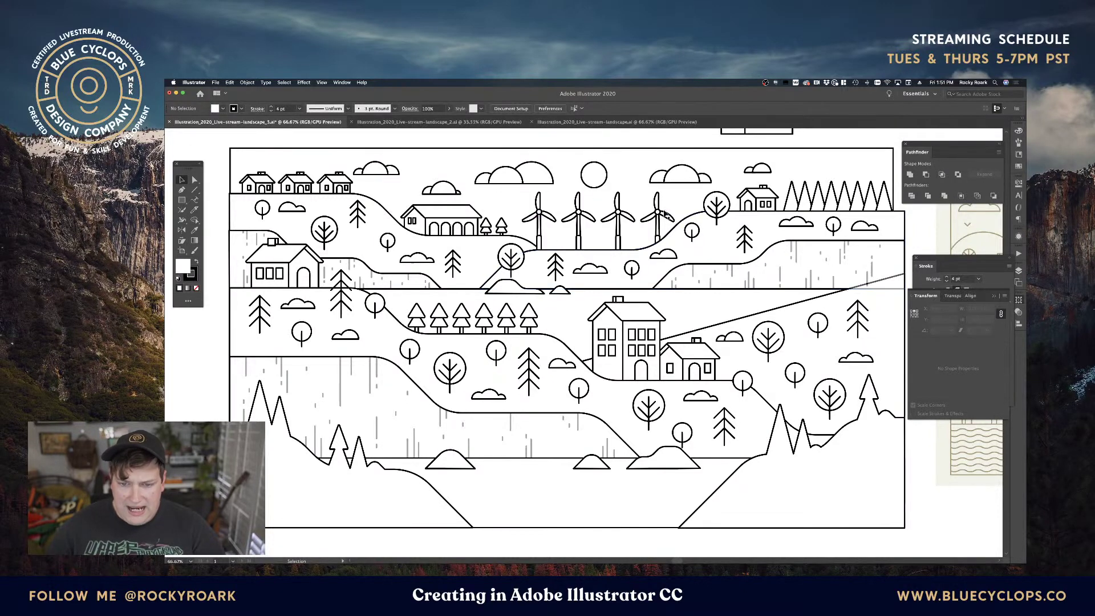
Shift the two small conifers beside the arched building 7 px to the right.
left_click(490, 232)
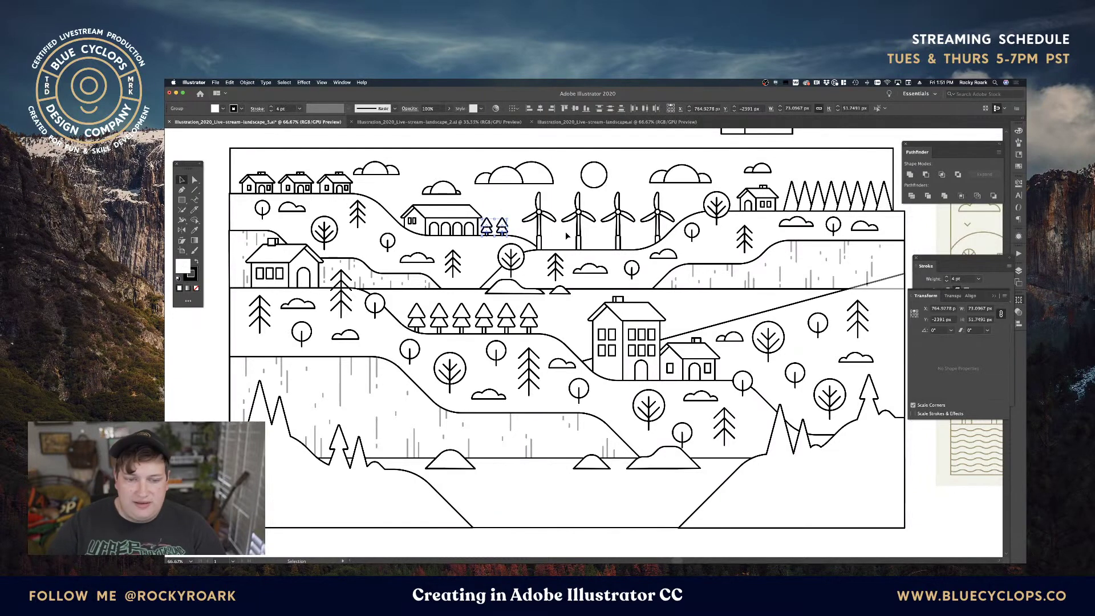
key("Right")
key("Right")
key("Right")
key("Right")
key("Right")
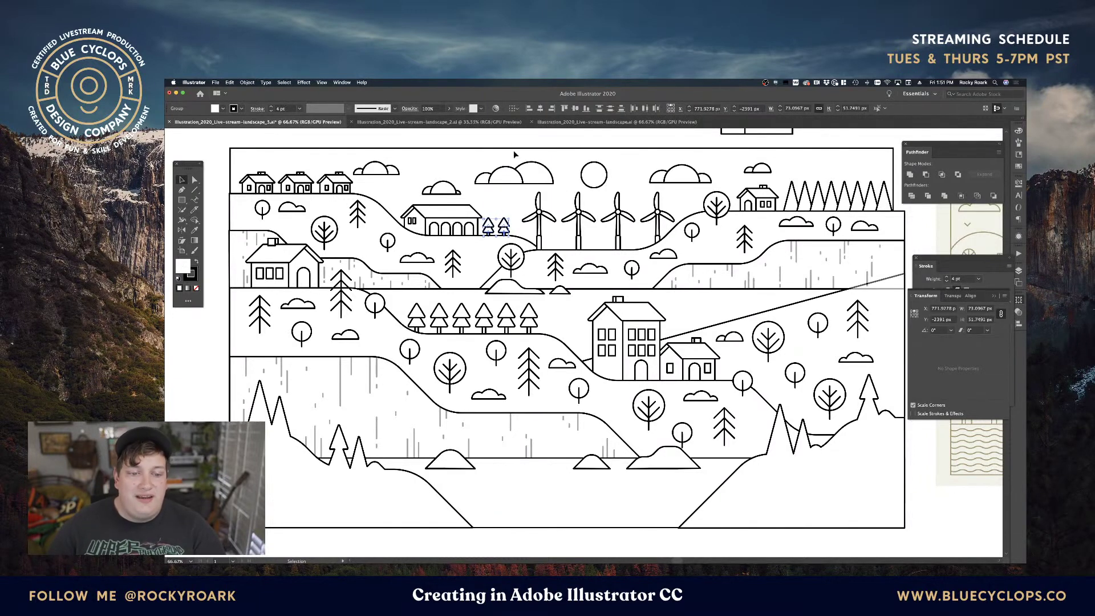
Unite the overlapping shapes of each of the five clouds in the sky into a single outline.
left_click(376, 171)
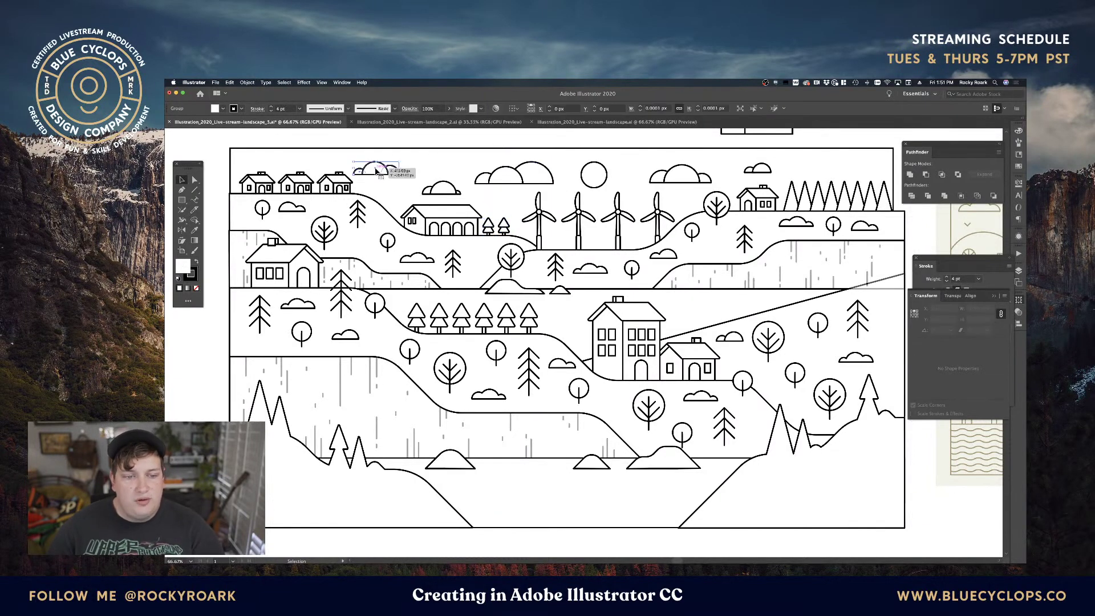
left_click(909, 176)
left_click(441, 186)
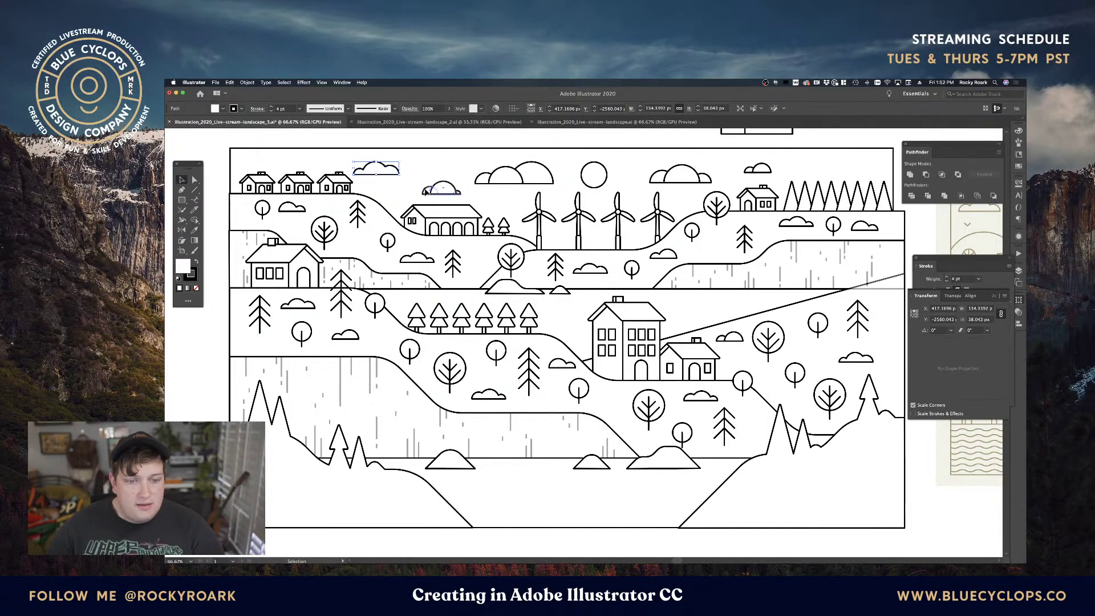
left_click(911, 176)
left_click(486, 178)
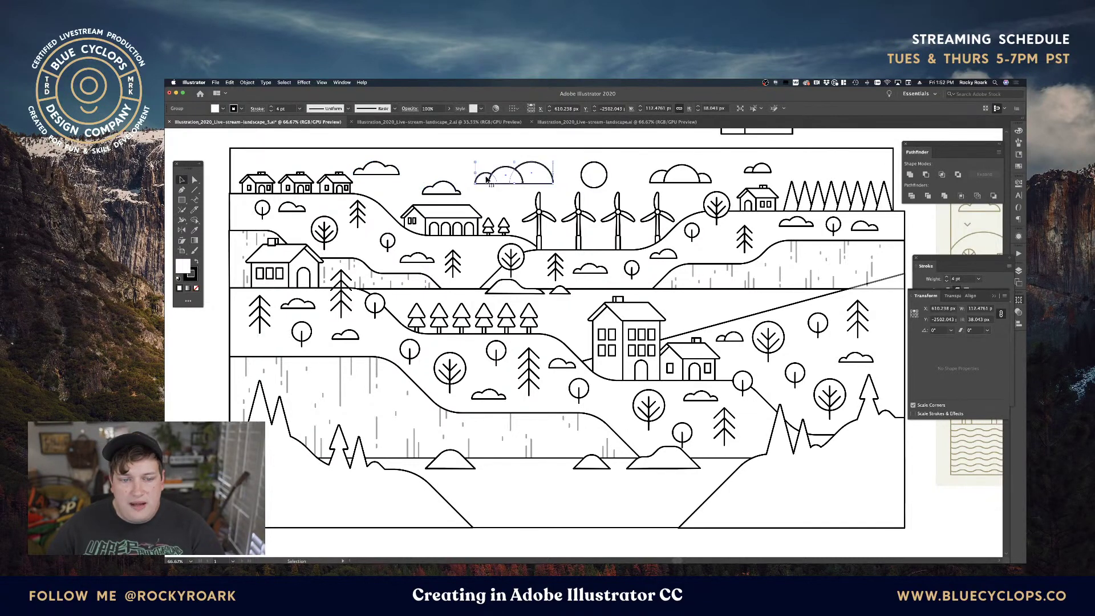
left_click(911, 175)
left_click(662, 180)
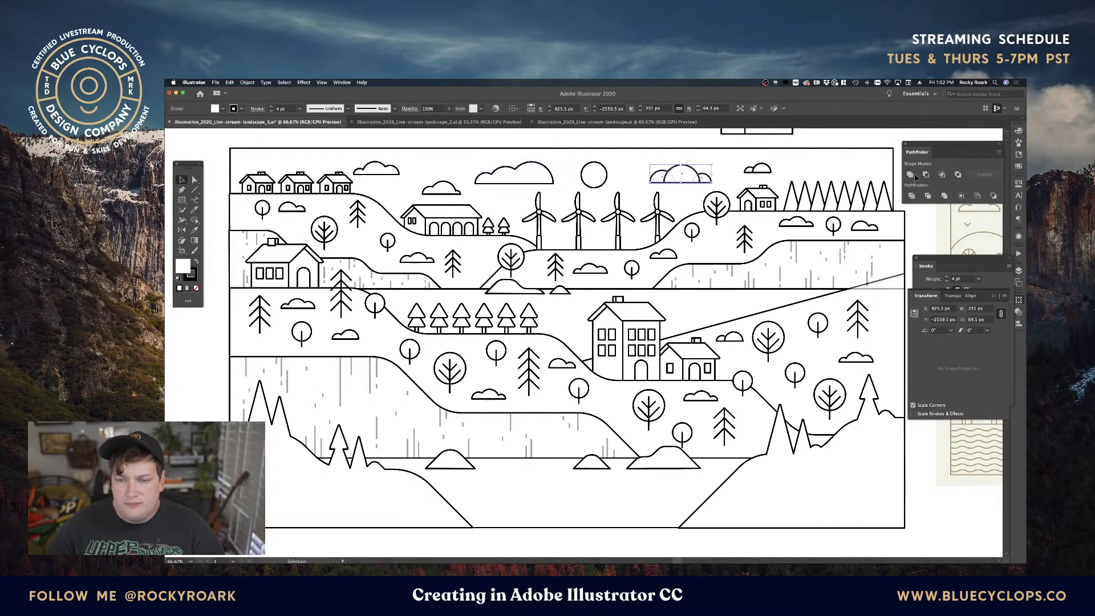
left_click(784, 169)
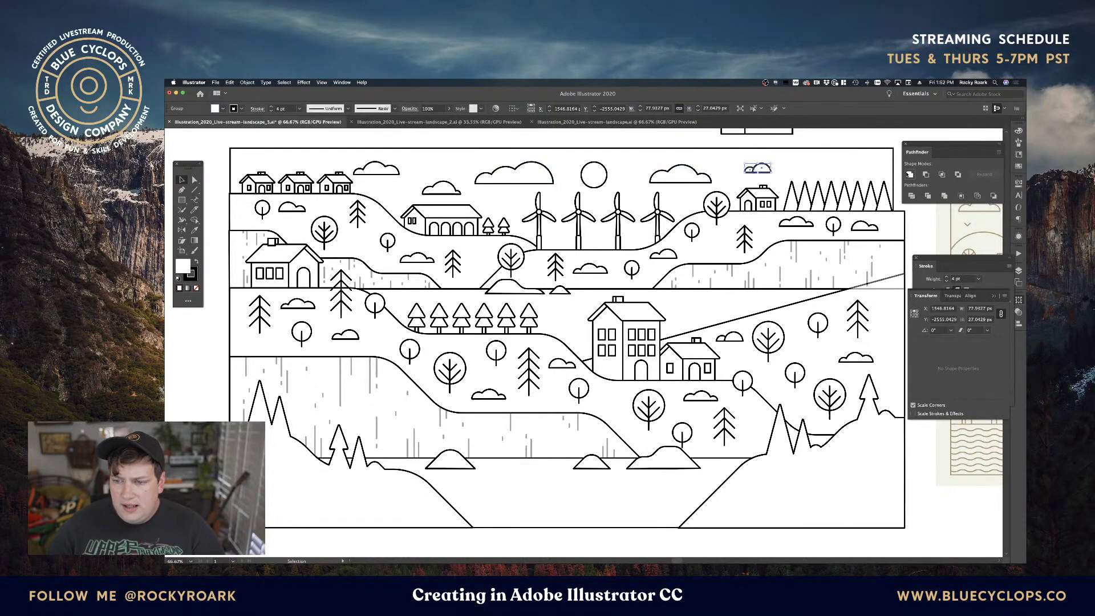
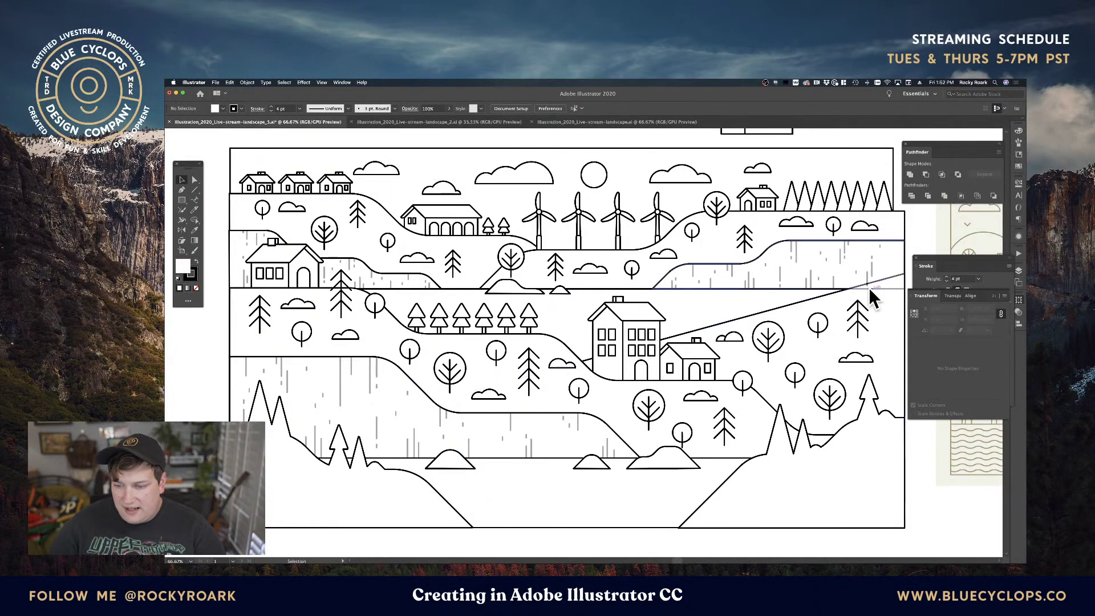
Set the opacity of the vertical-line cliff texture below the row of conifers on the far hill to 100%.
left_click(842, 258)
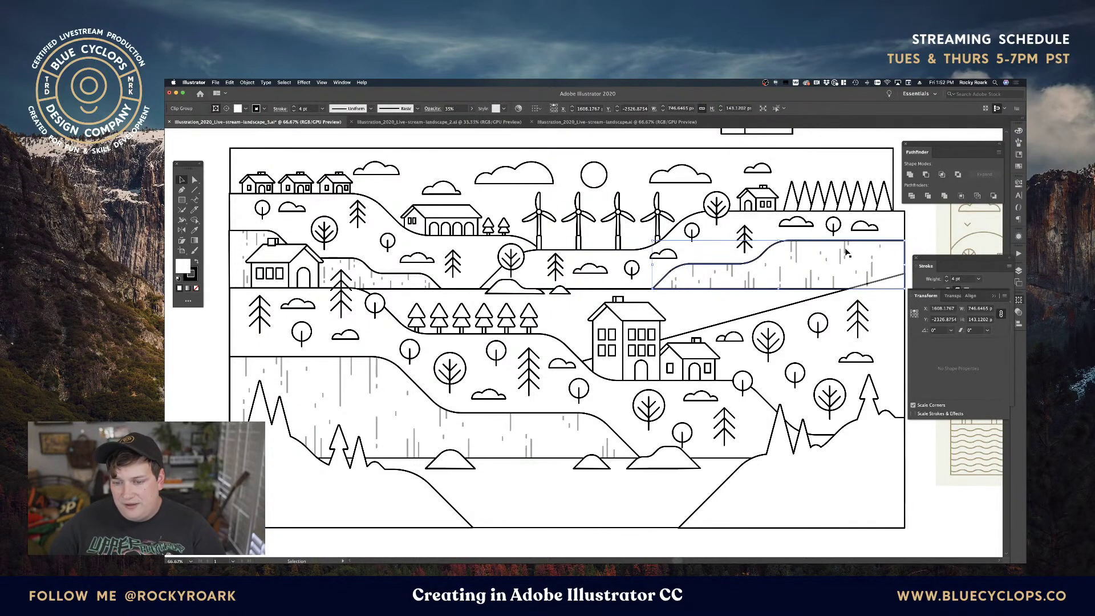
left_click(470, 109)
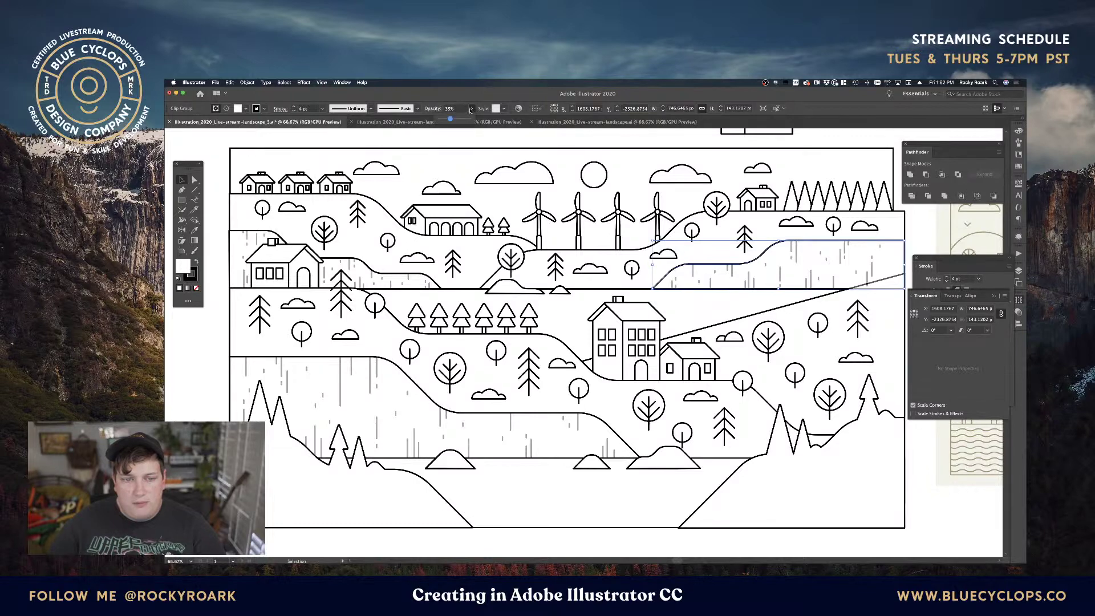
left_click_drag(468, 122, 560, 129)
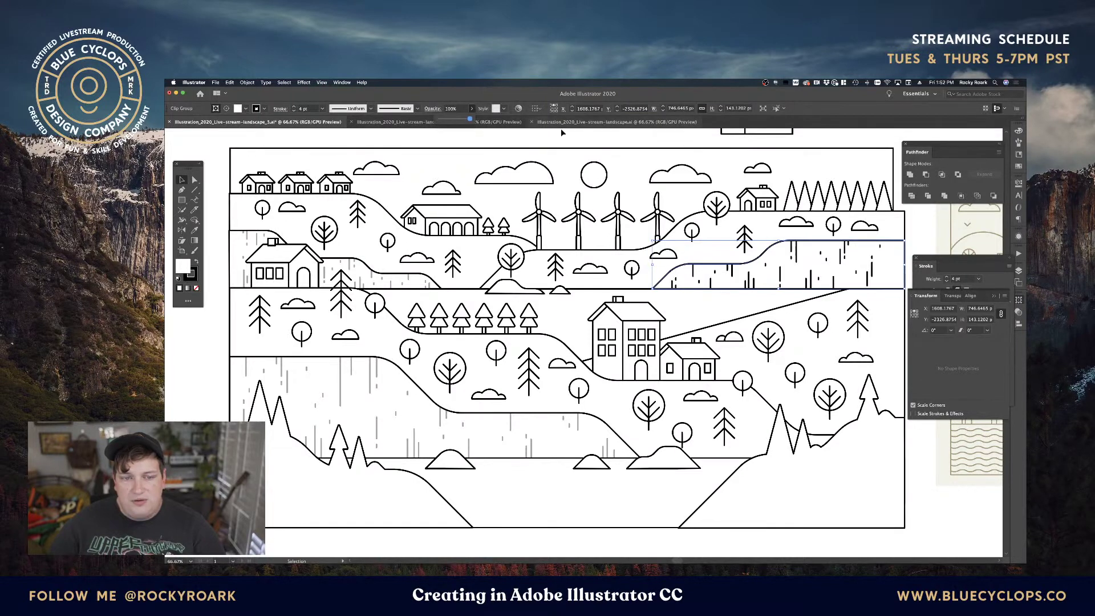
left_click(925, 228)
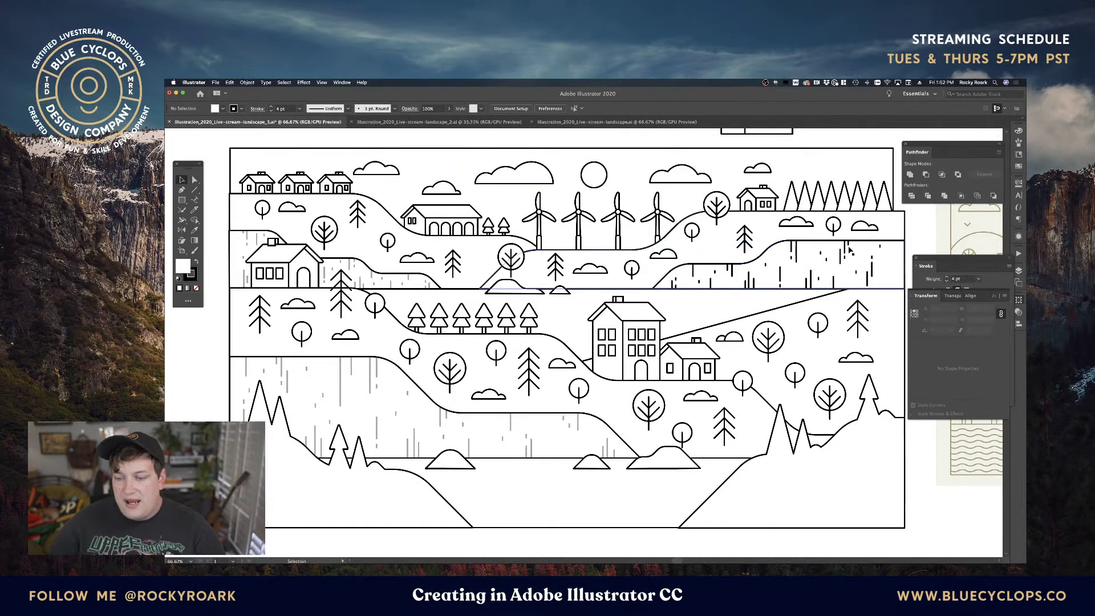
Restack that cliff texture group directly in front of its matching outline shape so it sits behind the diagonal hill slope.
left_click(802, 255)
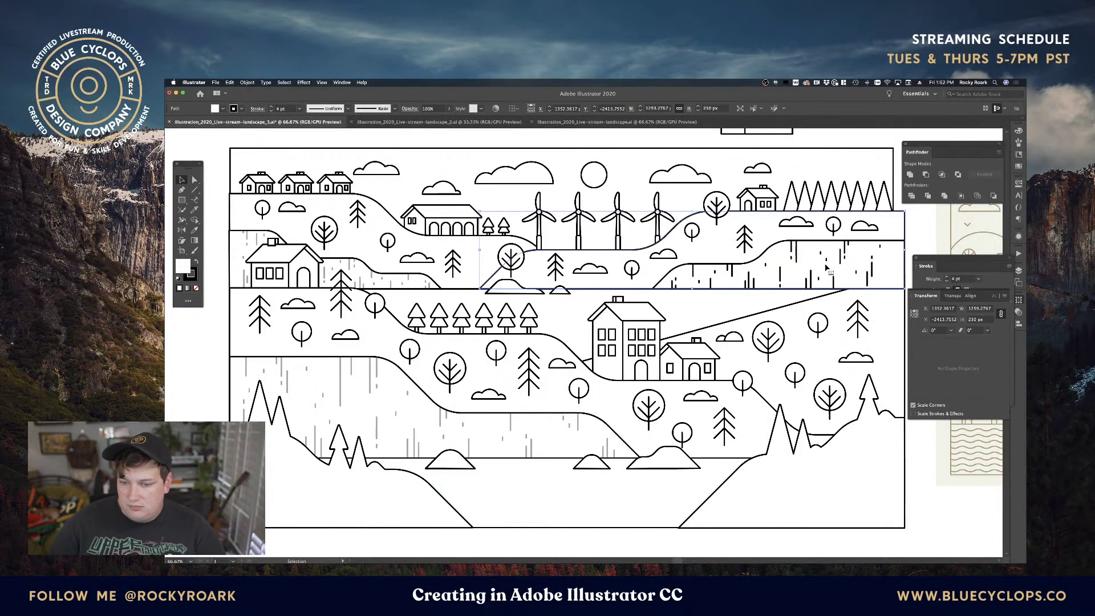
left_click(916, 226)
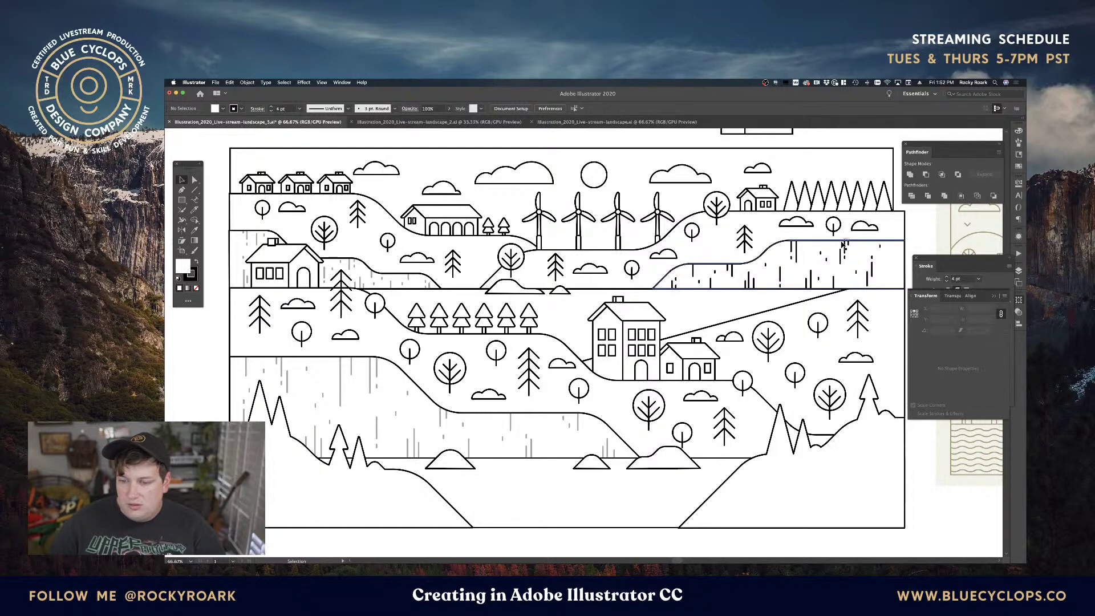
left_click(846, 247)
key("Delete")
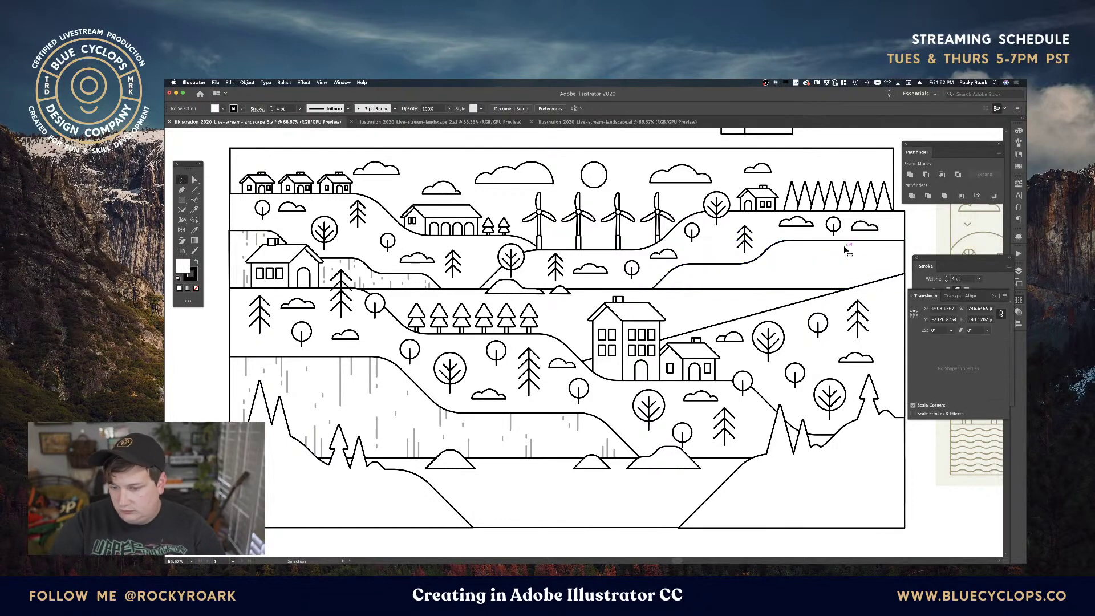
key("a")
left_click(792, 243)
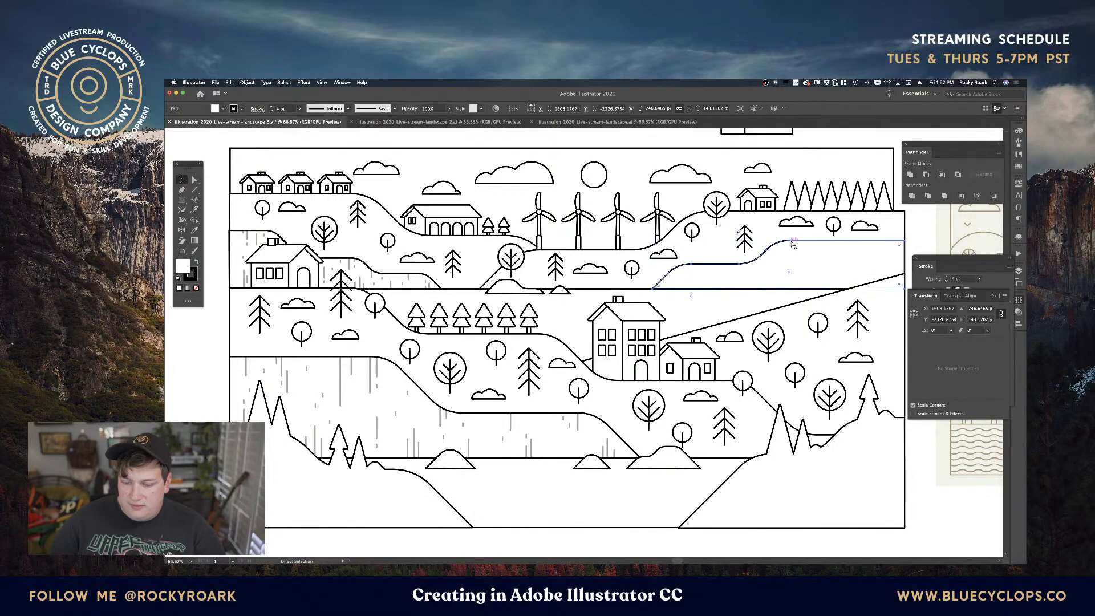
left_click(792, 244)
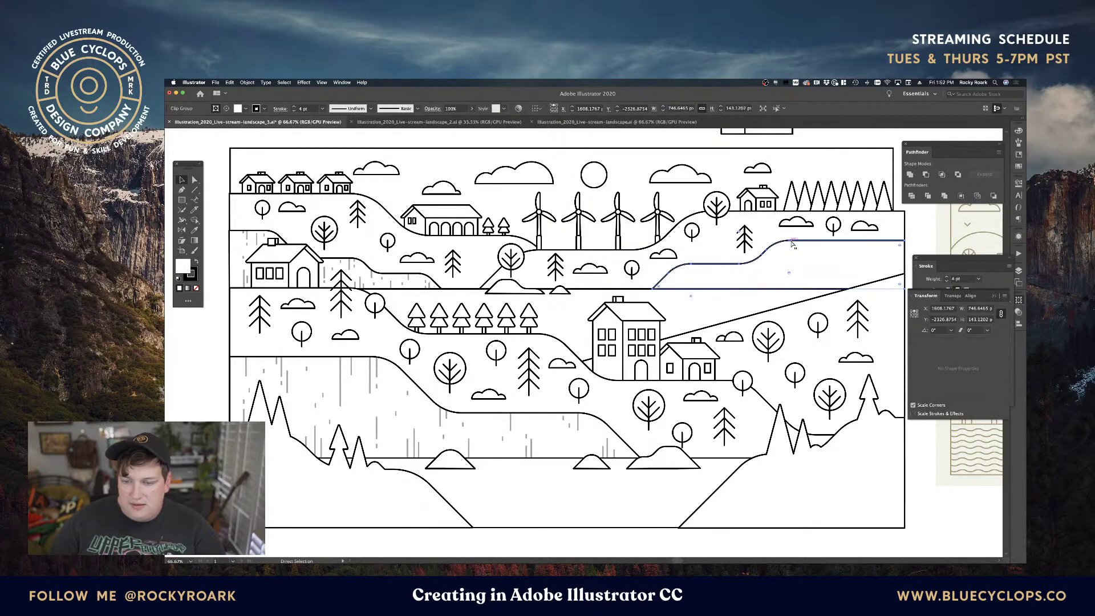
key("super+shift+a")
key("v")
key("super+f")
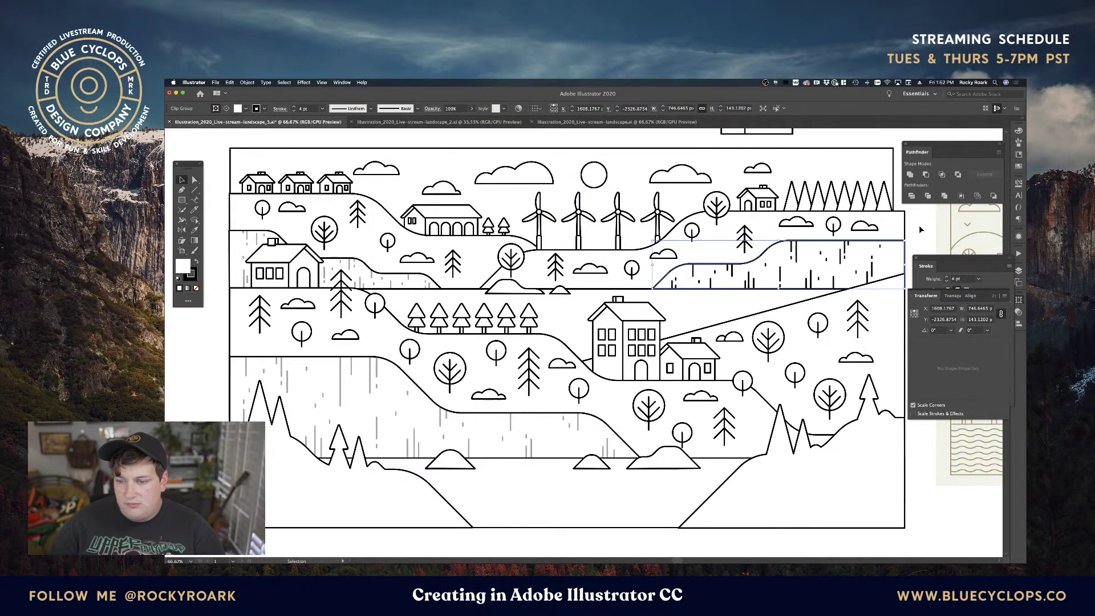
left_click(915, 230)
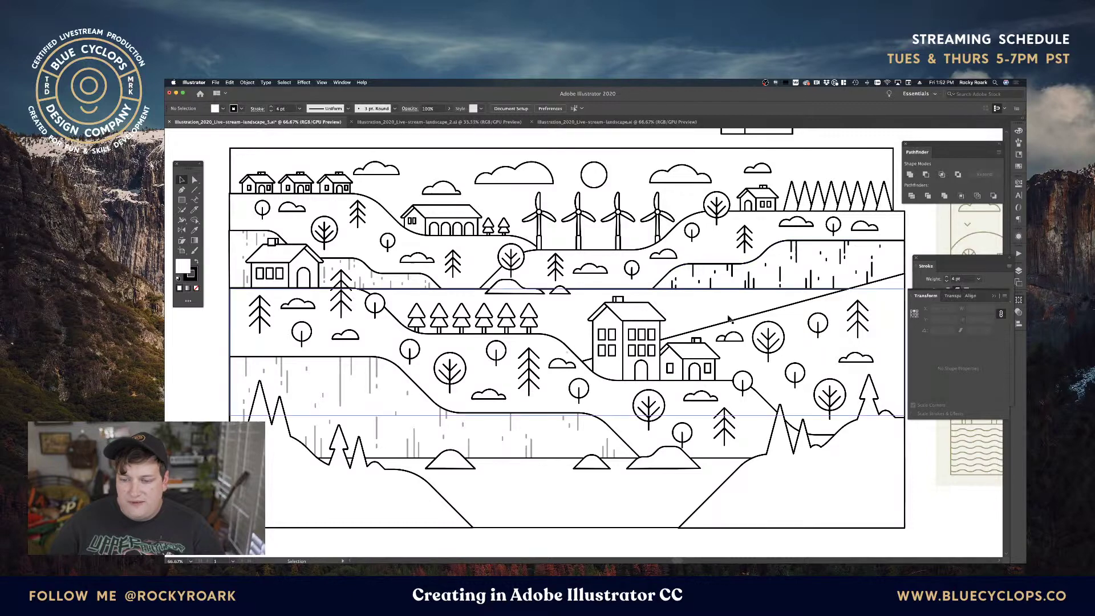
Set the opacity of the large foreground cliff texture and the cliff texture behind the arched-door house to 100%.
left_click(343, 399)
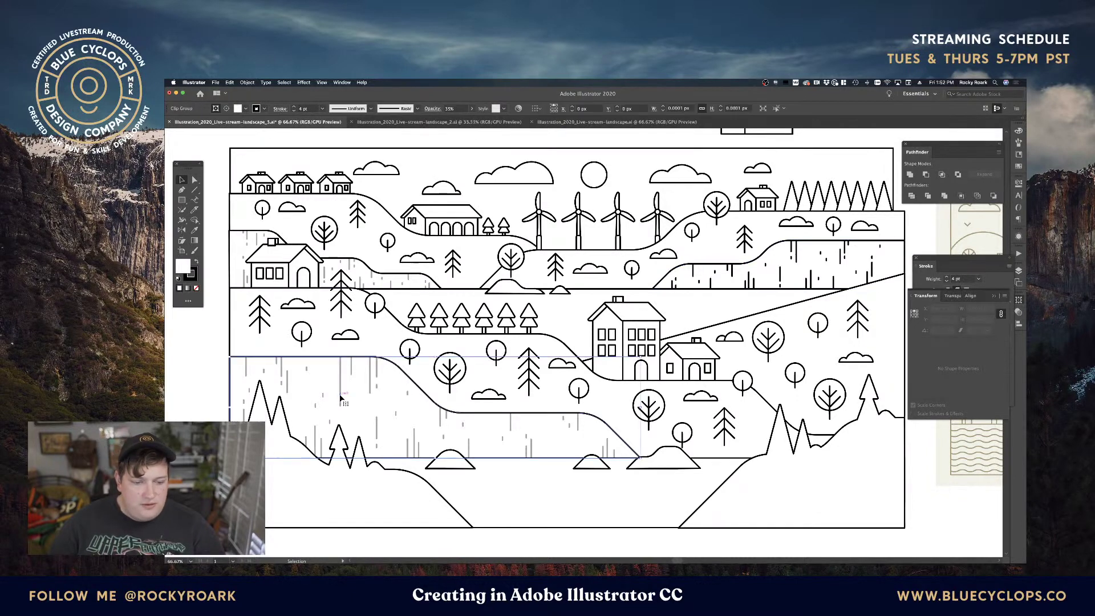
left_click(471, 109)
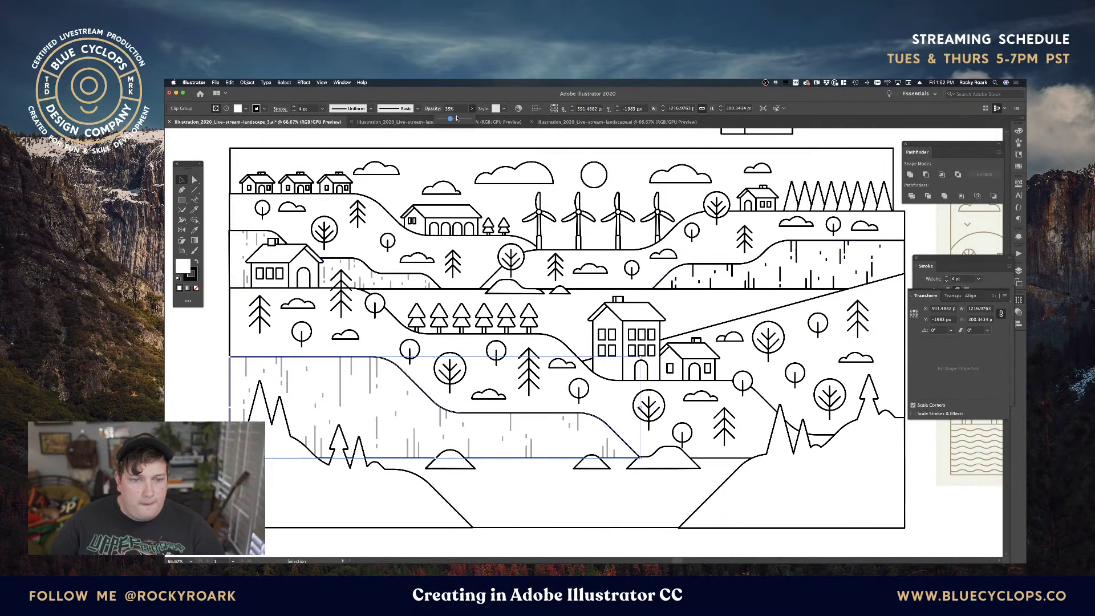
left_click_drag(502, 124, 503, 125)
left_click(208, 360)
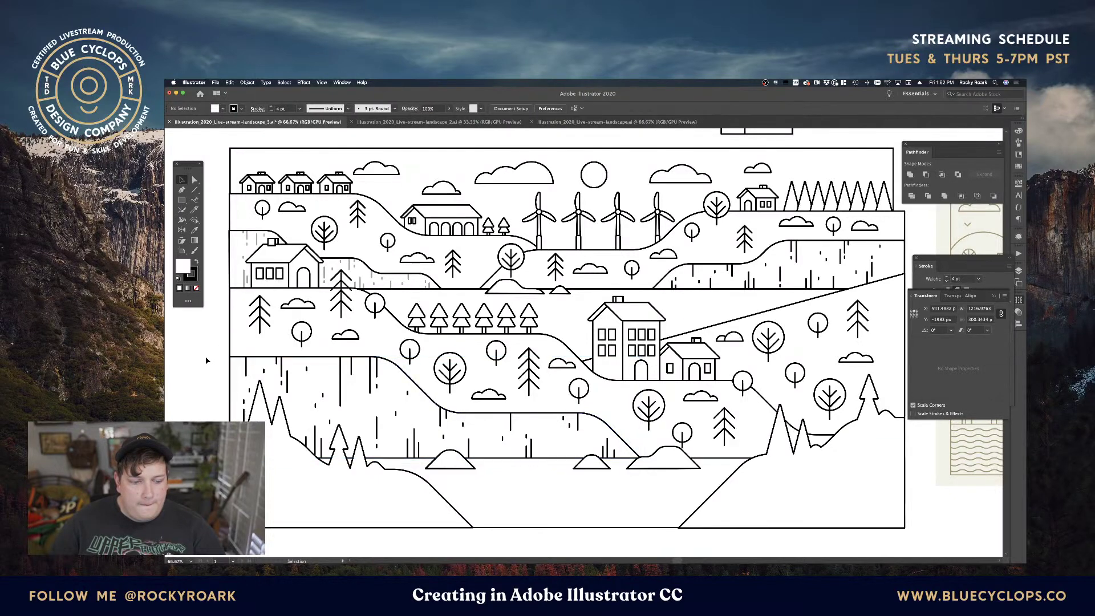
left_click(368, 282)
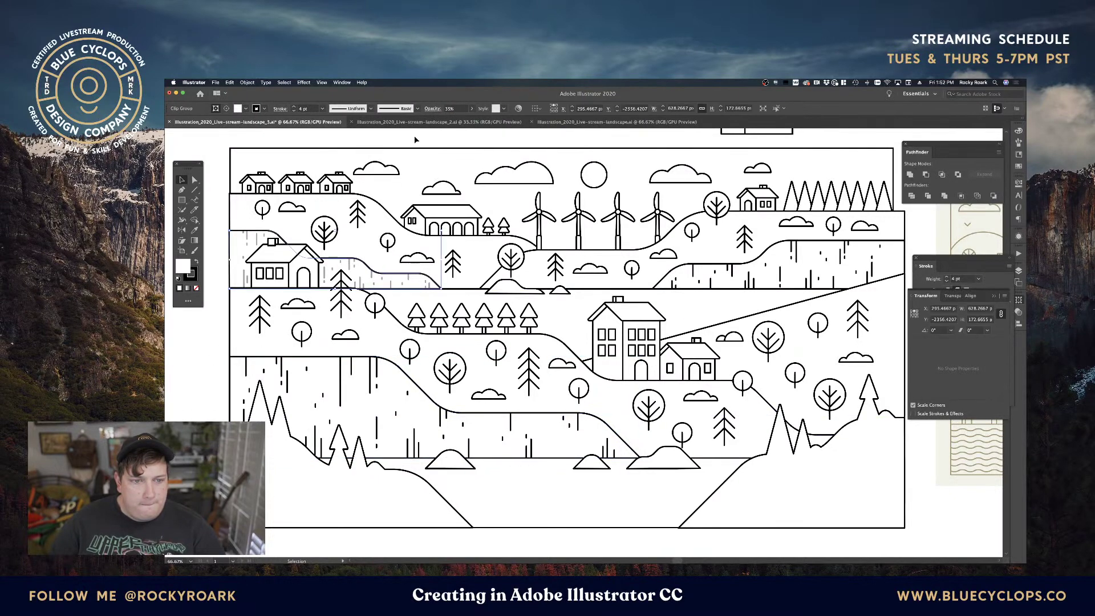
left_click(471, 108)
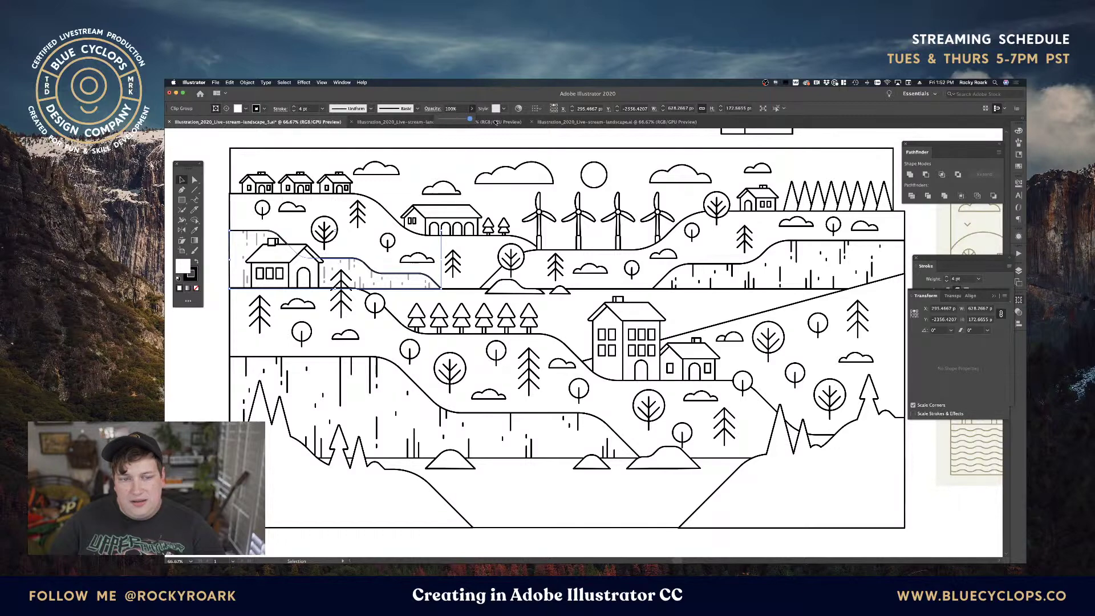
left_click_drag(495, 122, 496, 122)
left_click(406, 142)
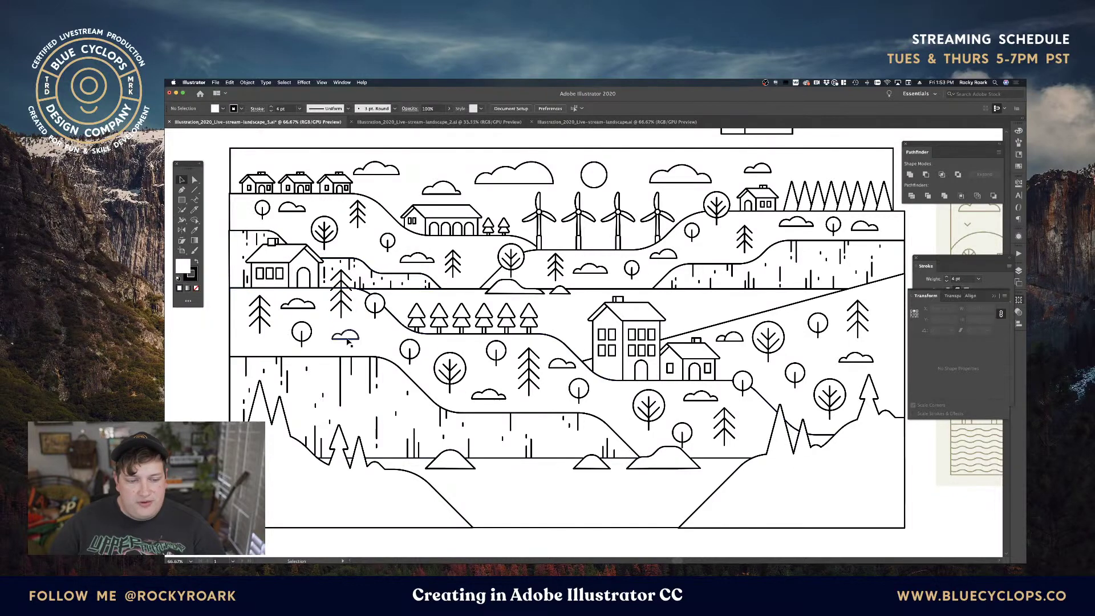
Move the small cloud below the ridge to the right and lower the conifer beside it beneath the ridge line.
left_click_drag(347, 341, 372, 344)
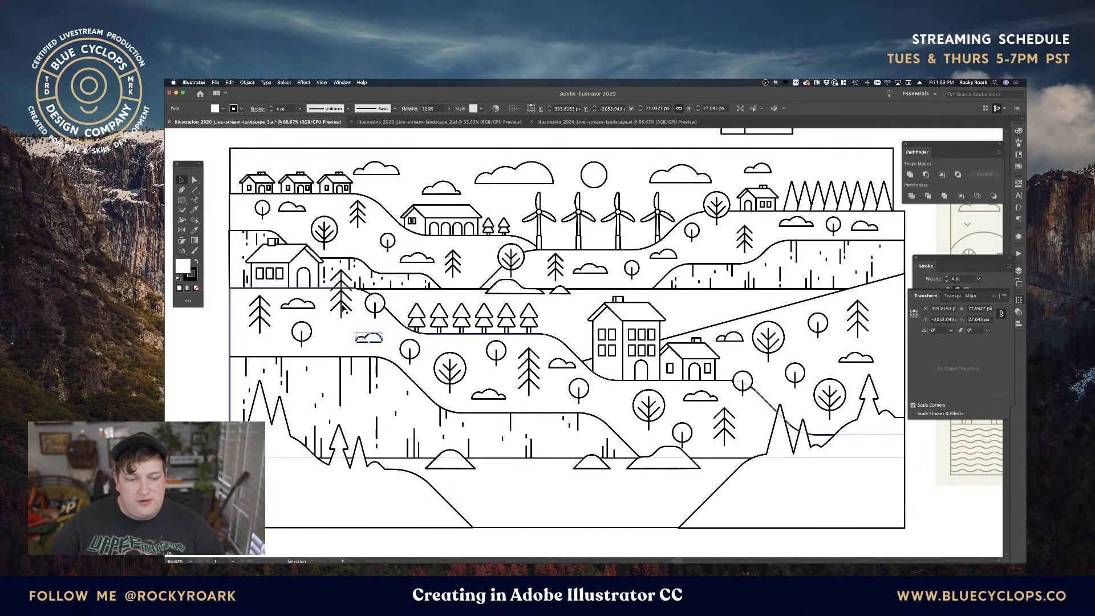
left_click_drag(341, 309, 340, 328)
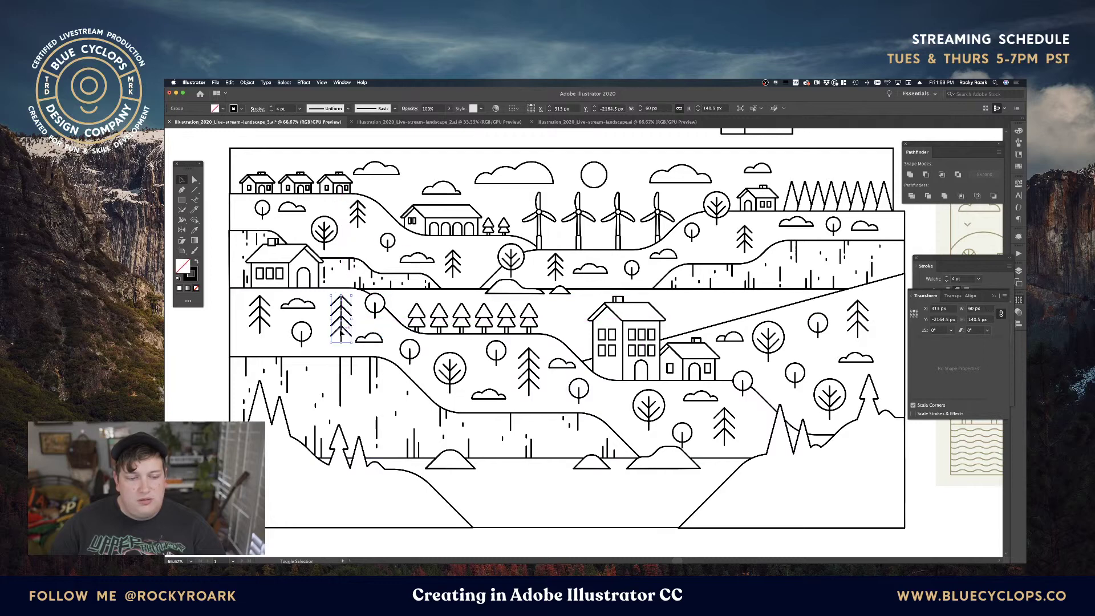
Adjust the endpoints of the short vertical texture lines meeting the ridge just above the lowered conifer.
key("a")
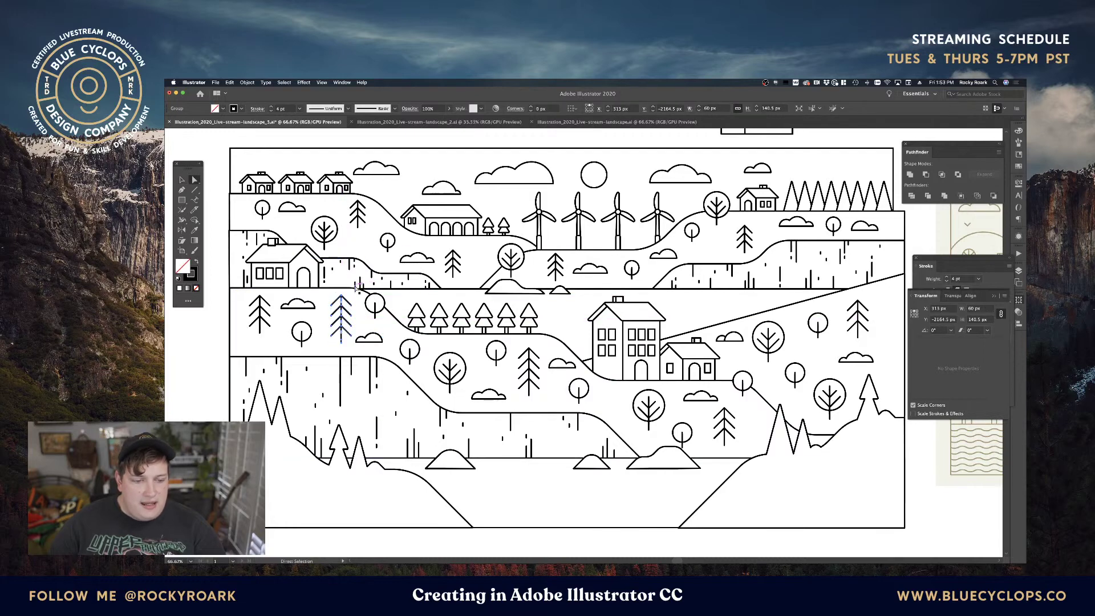
left_click(357, 288)
left_click(360, 285)
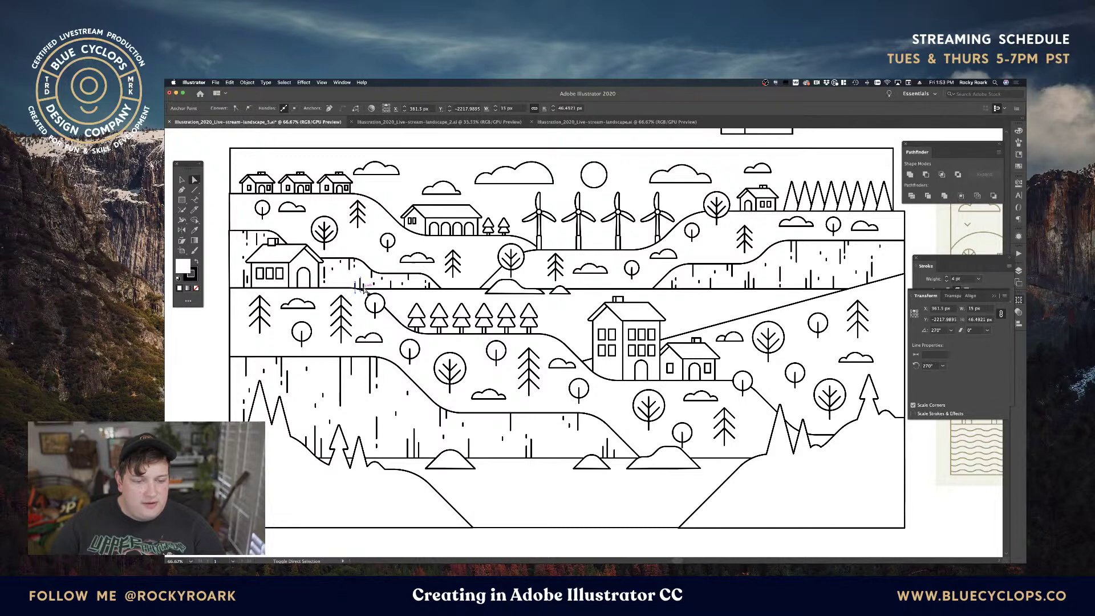
left_click_drag(363, 288, 402, 292)
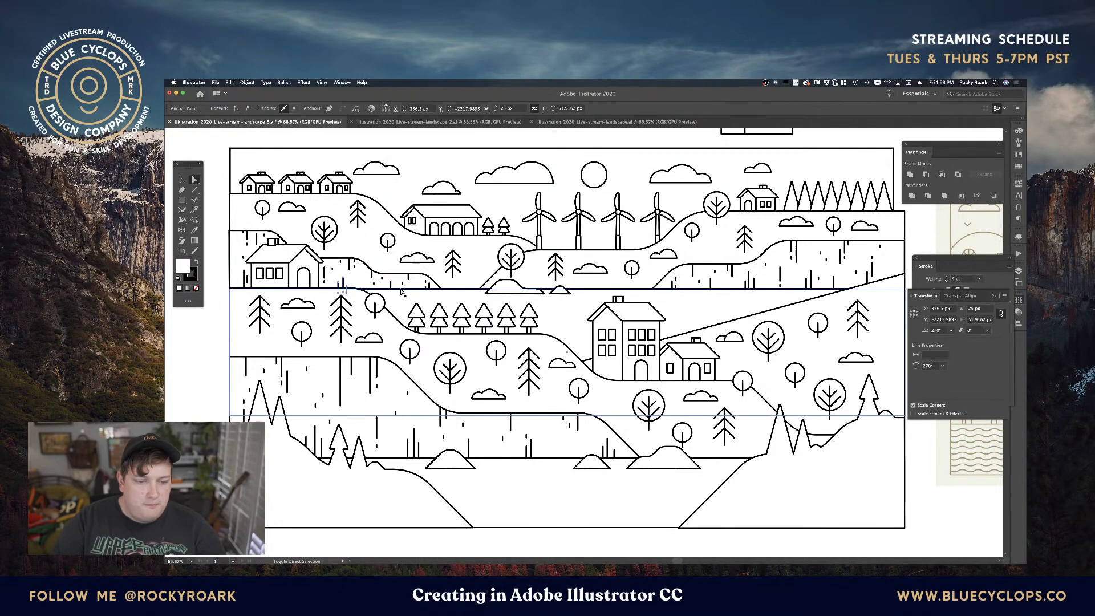
left_click(213, 334)
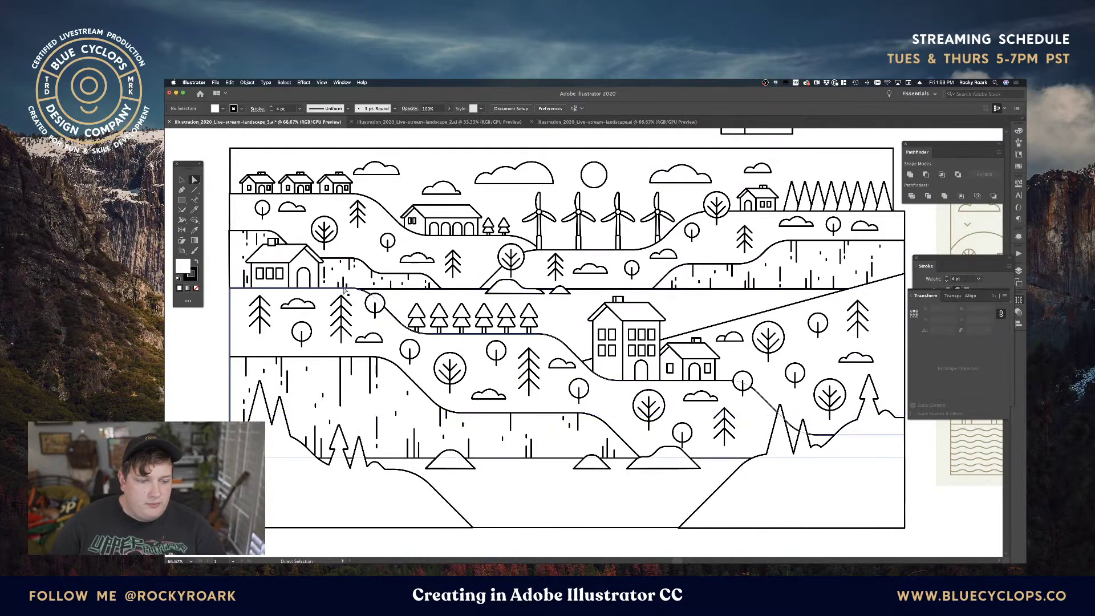
left_click(346, 286)
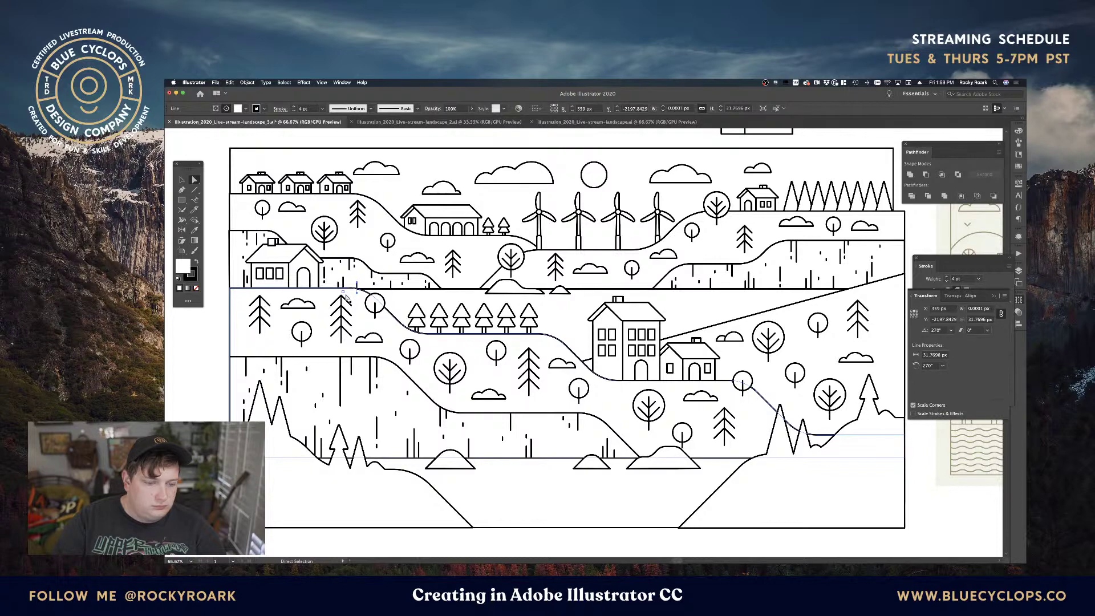
left_click(203, 369)
key("v")
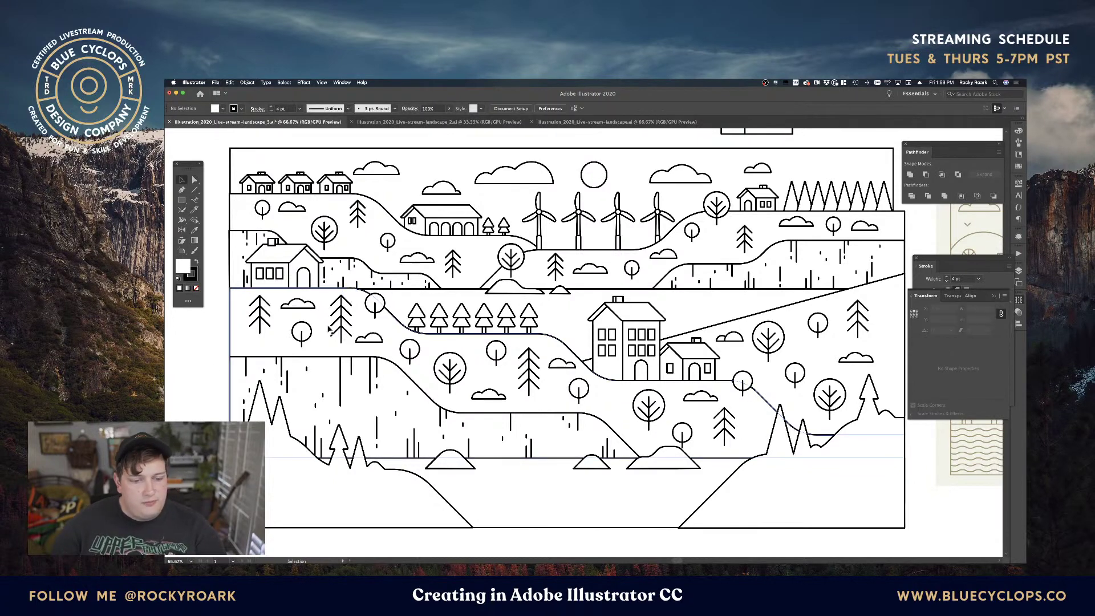
Shift the lowered conifer slightly to the left and down, between the round tree and the small cloud.
left_click(335, 322)
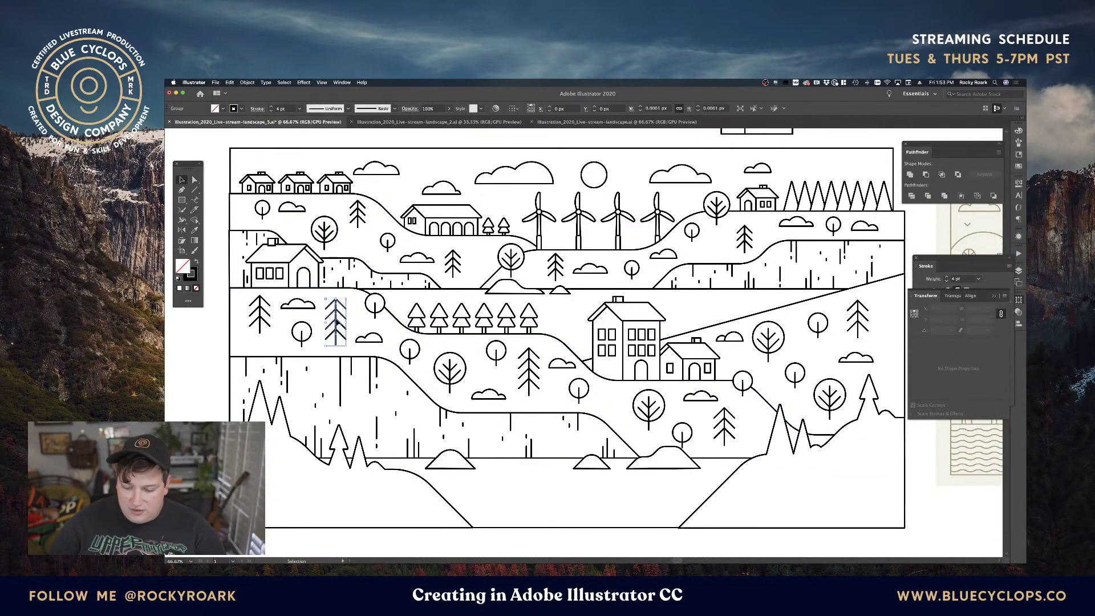
left_click(167, 403)
key("a")
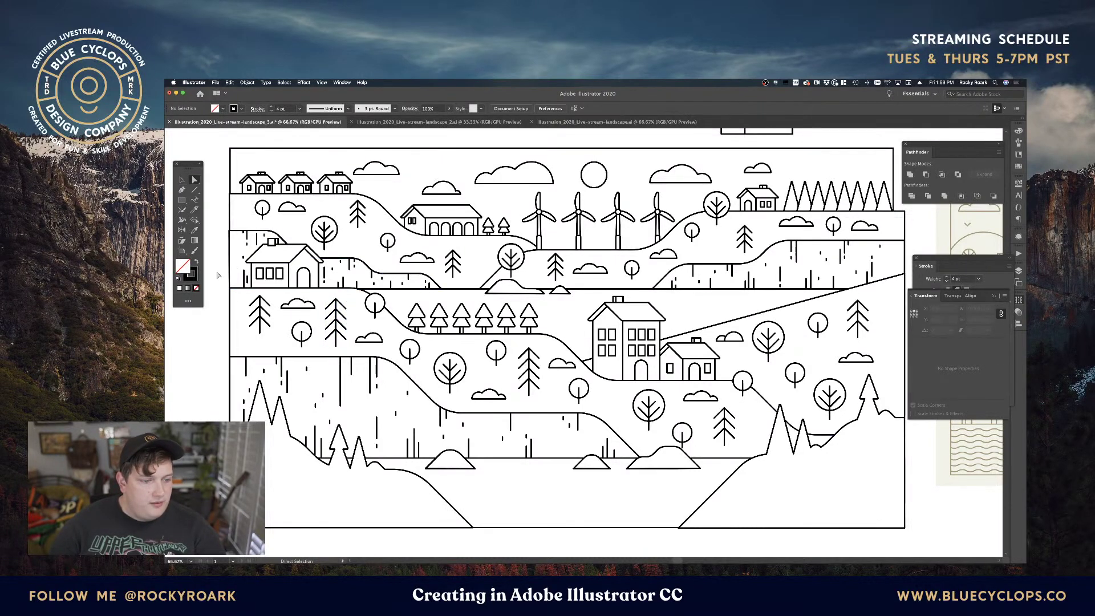
Raise the two small conifers beside the arched building by 4 px.
key("v")
scroll(448, 223, "right", 5)
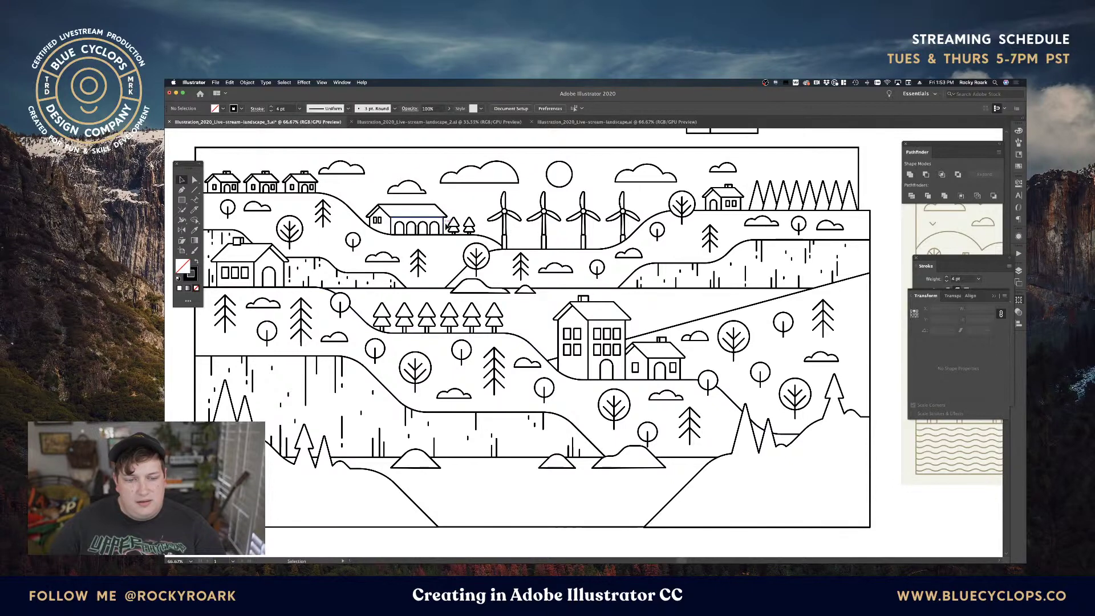
left_click(454, 228)
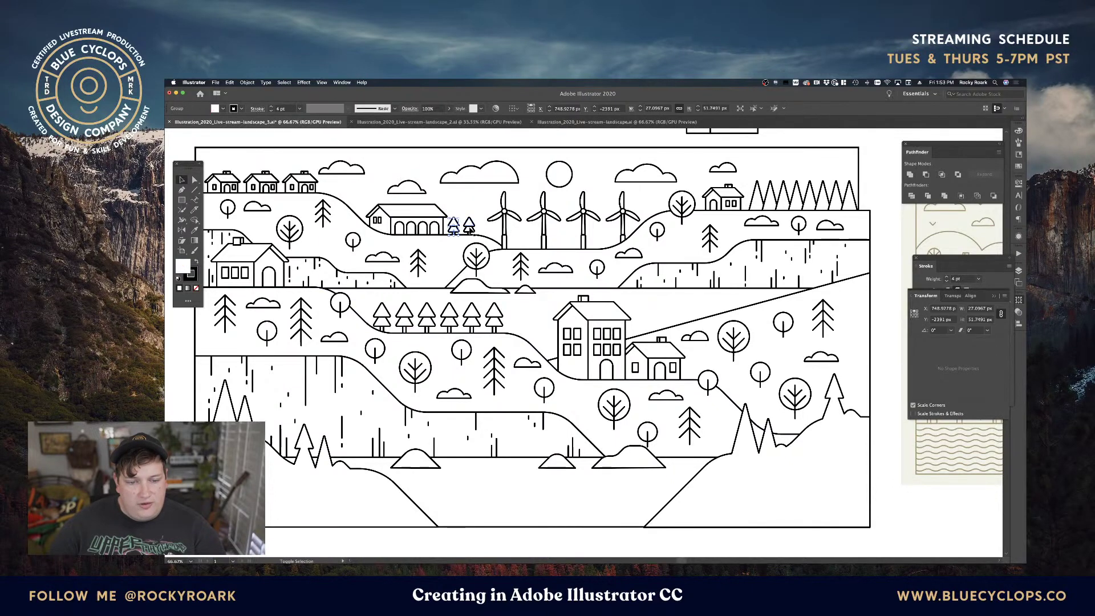
left_click(469, 226, "shift")
key("Up")
key("Up")
key("Up")
key("Up")
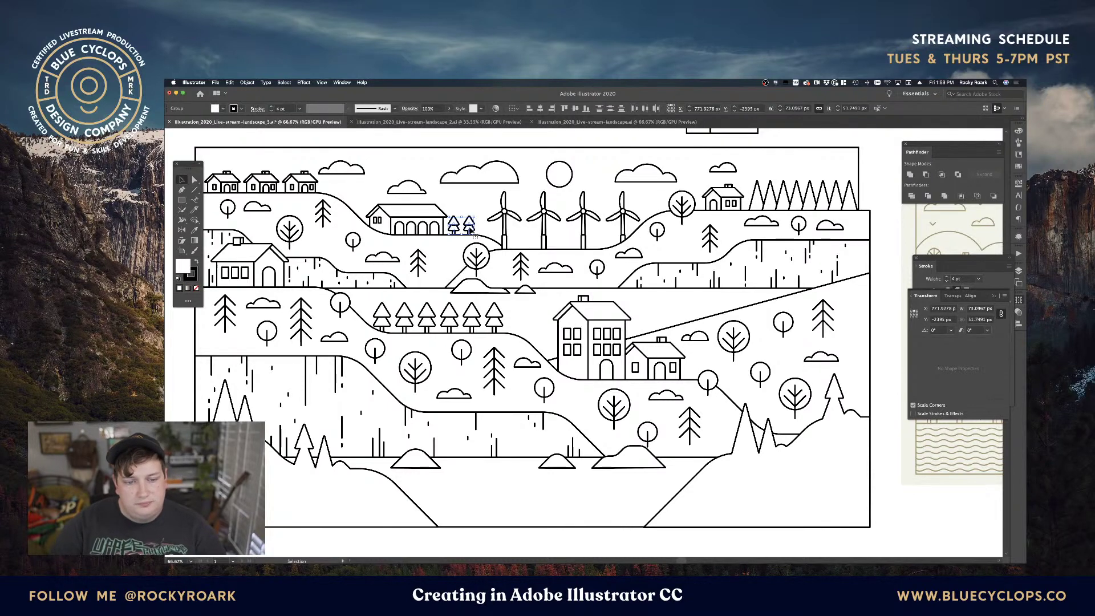
left_click(473, 135)
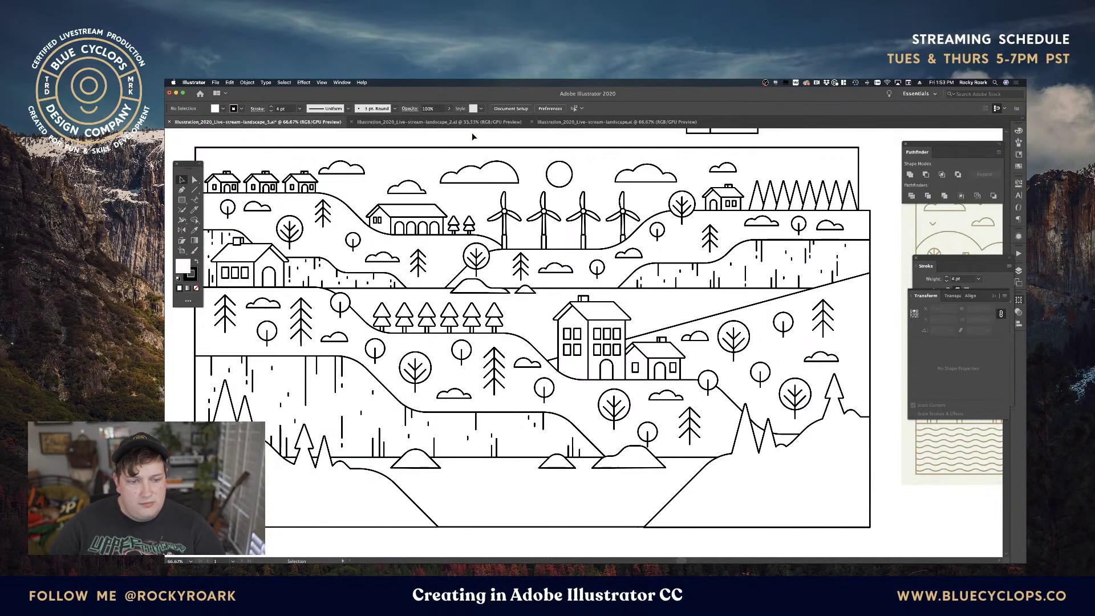
Nudge the second window on the arched building's gable wall slightly to the right, away from the first window.
left_click(377, 220)
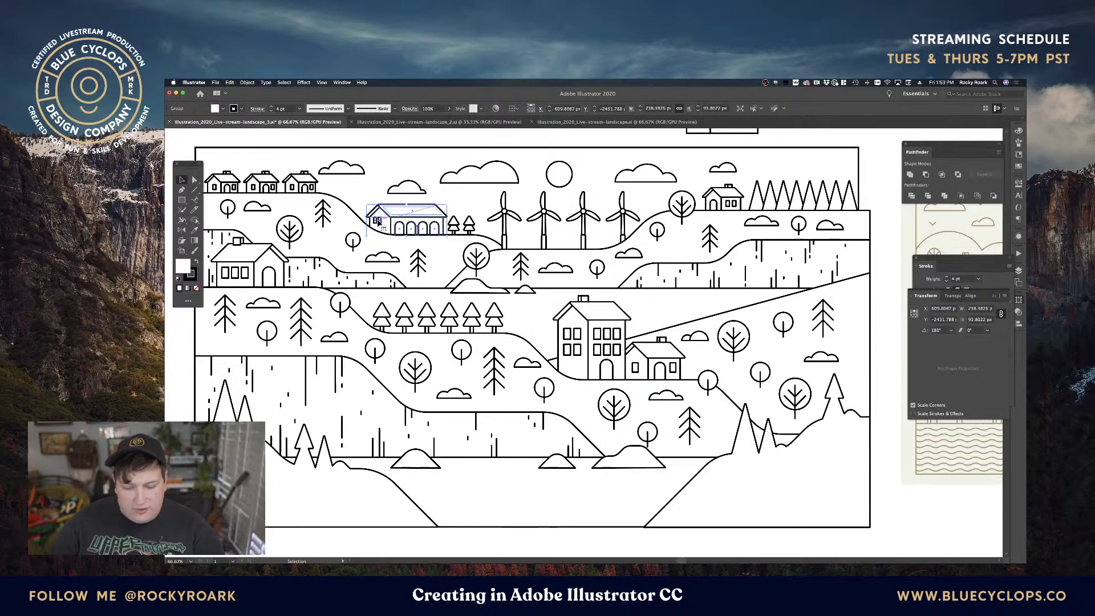
key("a")
scroll(378, 220, "up", 5)
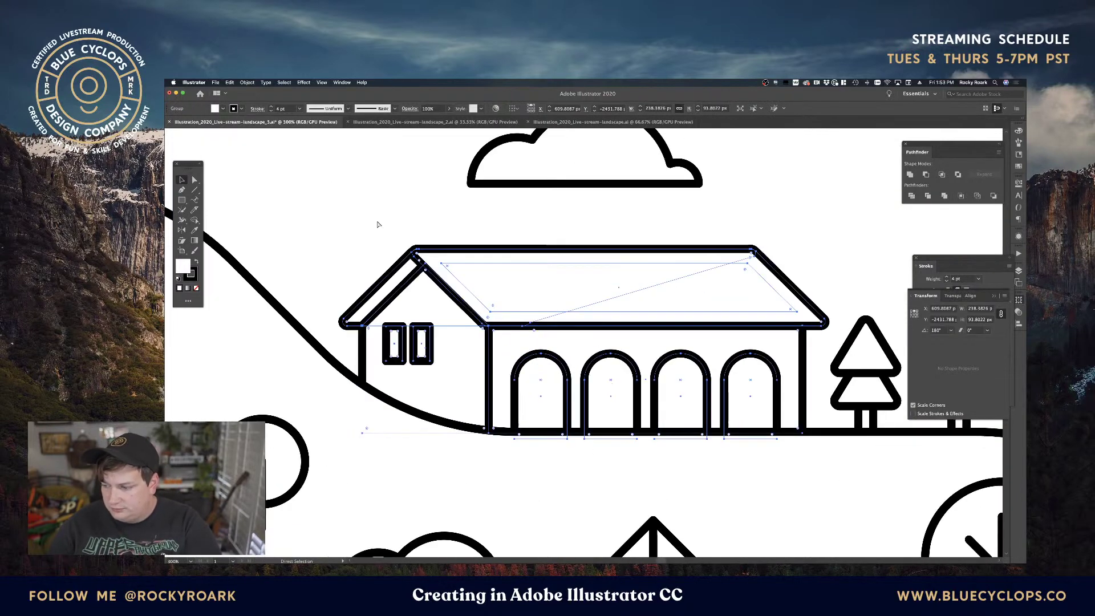
scroll(378, 224, "up", 2)
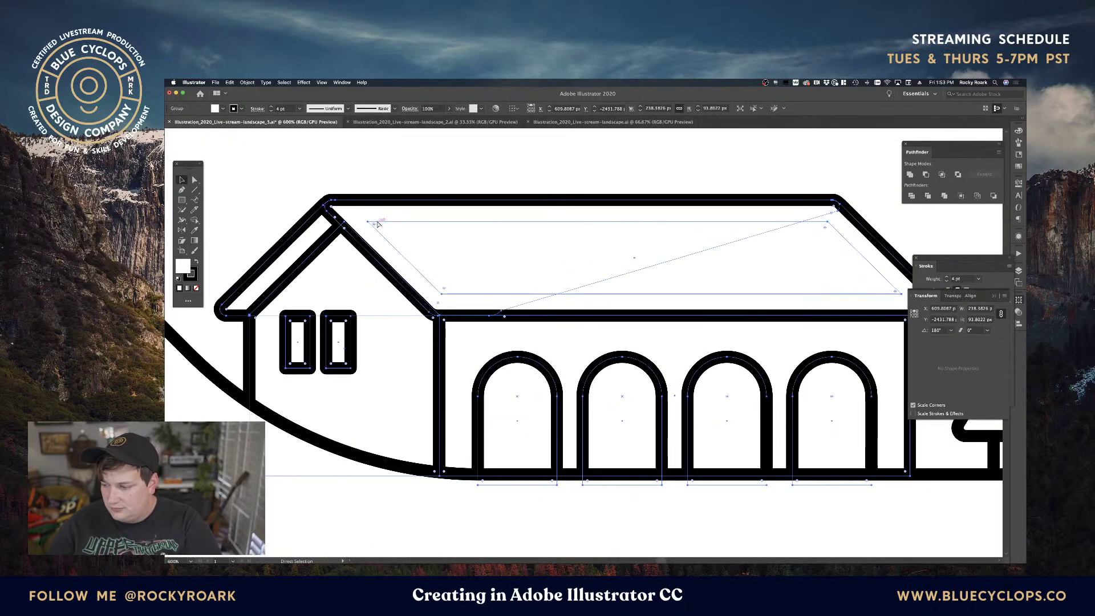
key("super+minus")
key("v")
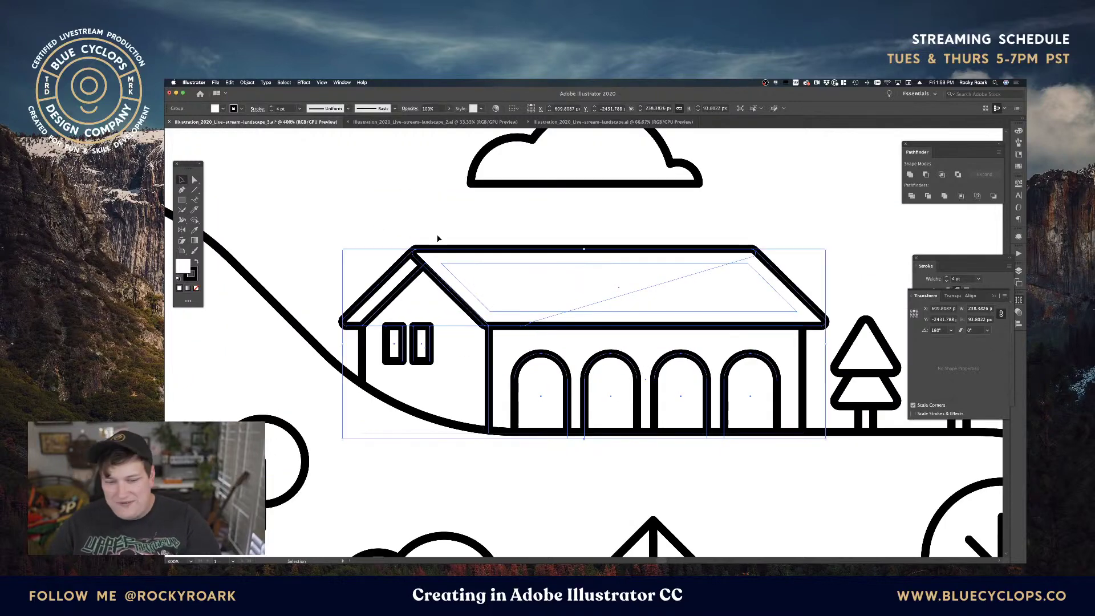
left_click(389, 228)
key("a")
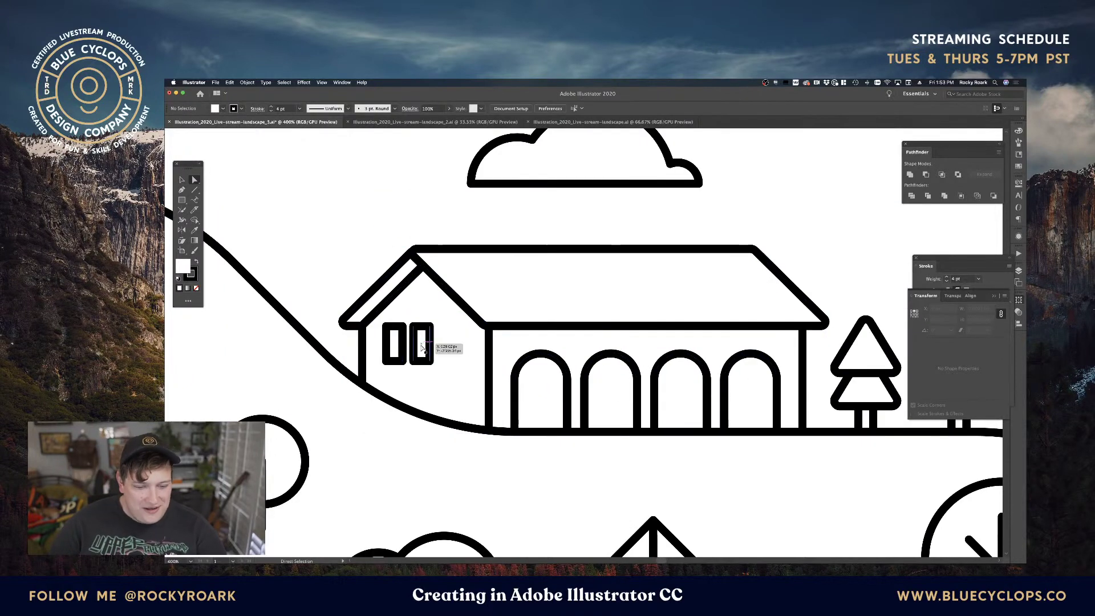
left_click(411, 349)
key("Right")
key("Right")
key("Right")
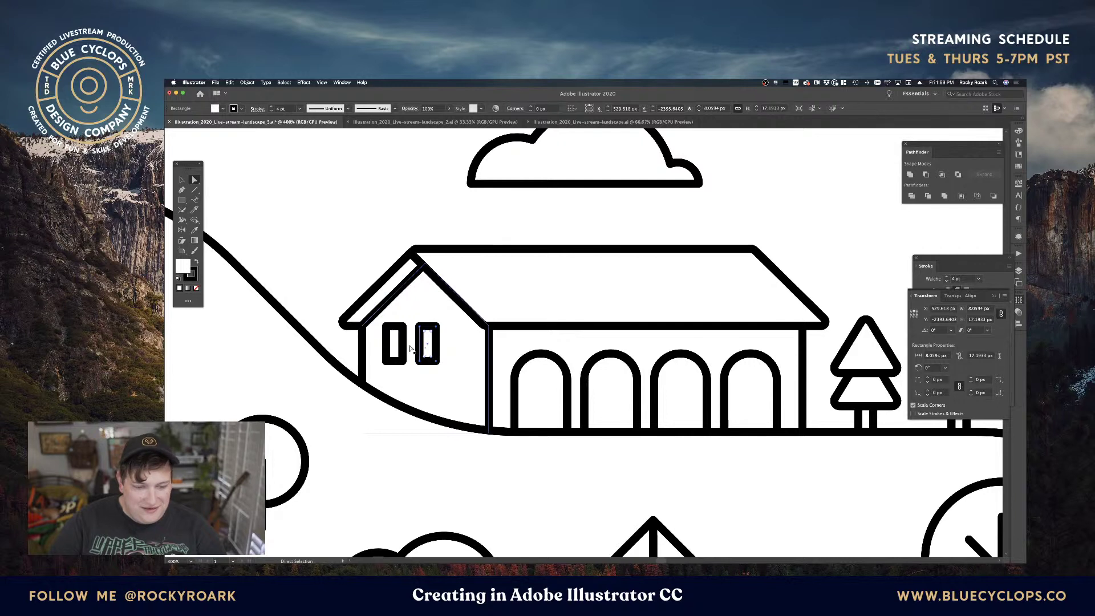
Move both gable-wall windows of the arched building 6 px right and 3 px down, and widen each to about 11.6 px.
left_click(395, 346, "shift")
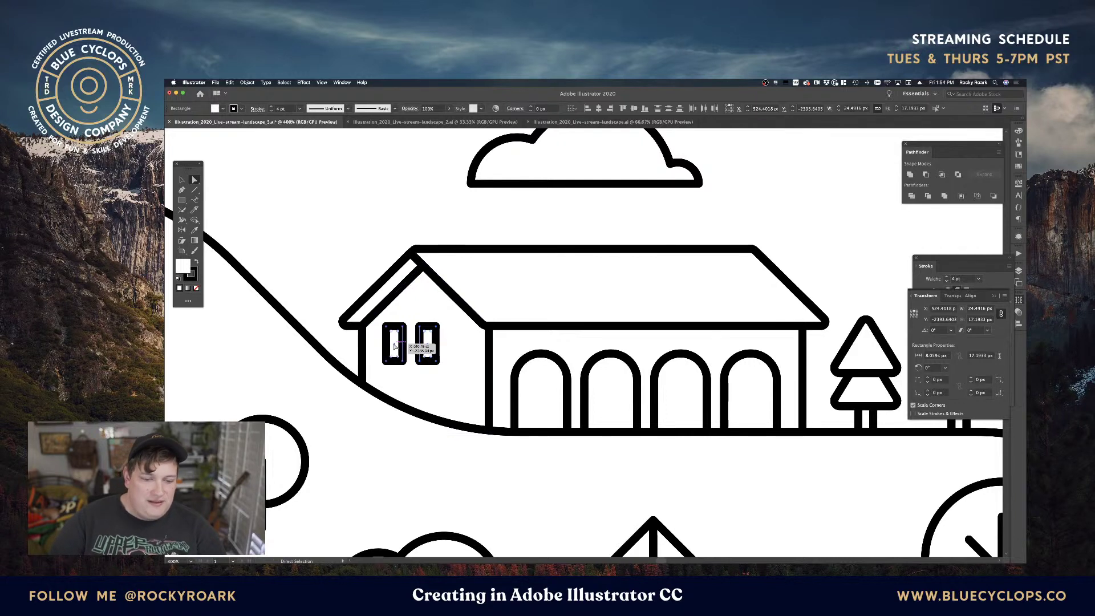
key("Right")
key("Right")
key("Right")
key("Right")
key("Right")
key("Right")
key("Right")
key("Right")
key("Right")
key("Down")
key("Down")
key("Down")
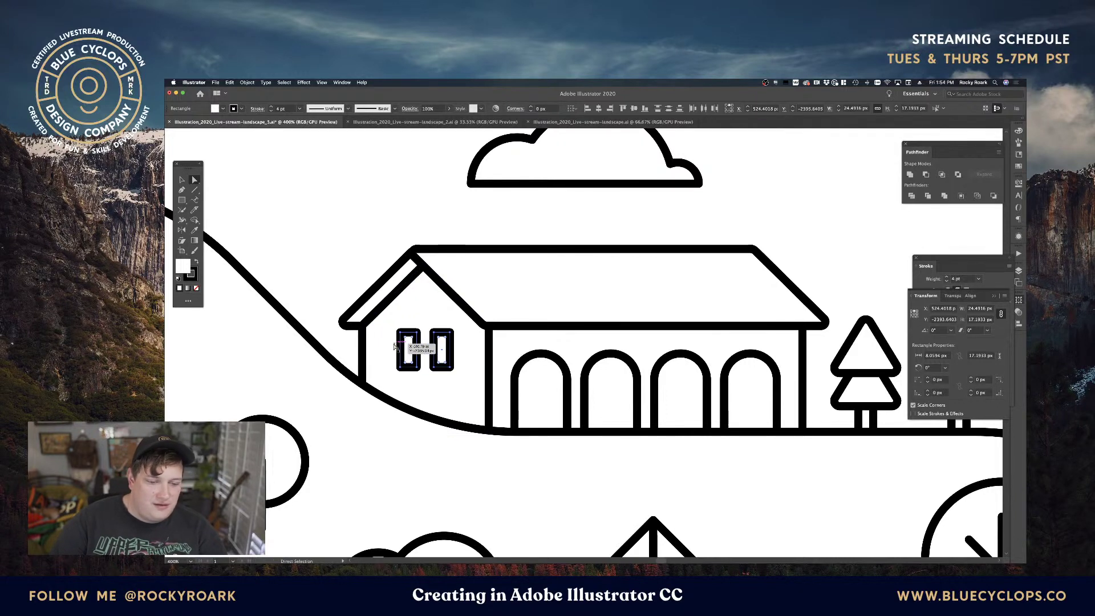
key("v")
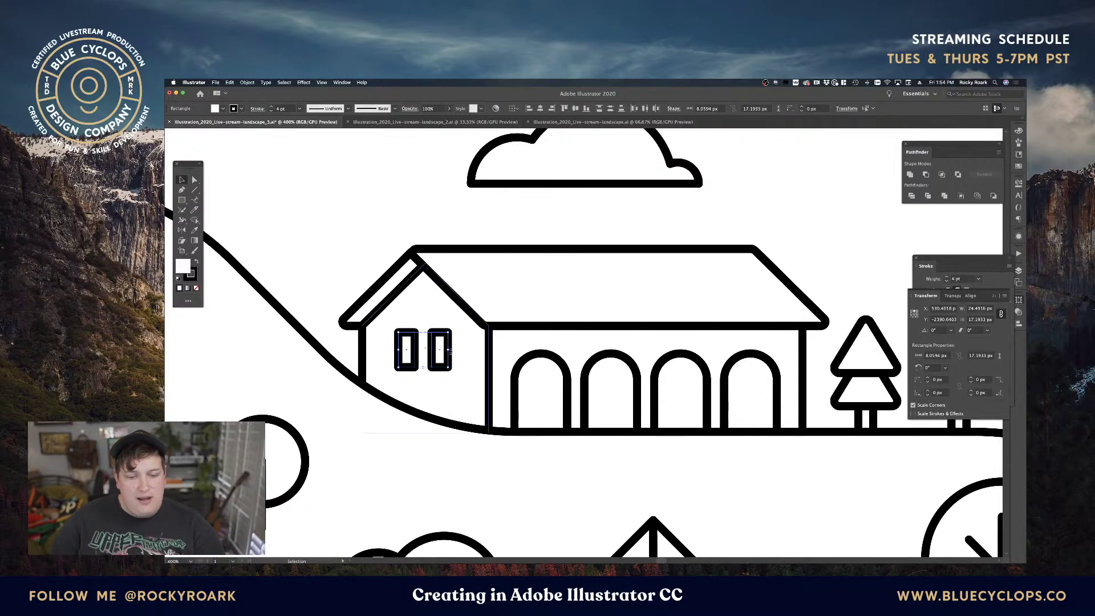
left_click_drag(451, 351, 462, 354)
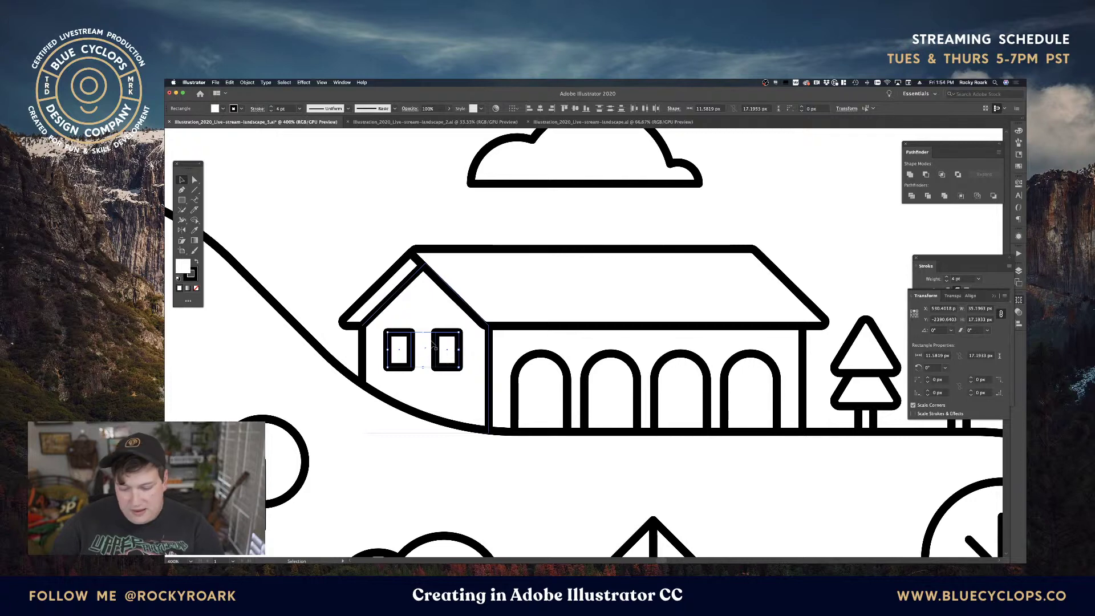
Try to make a clipping mask from the entire landscape artwork together with its unstroked frame rectangle.
key("ctrl+minus")
key("ctrl+minus")
key("ctrl+minus")
key("ctrl+minus")
key("ctrl+minus")
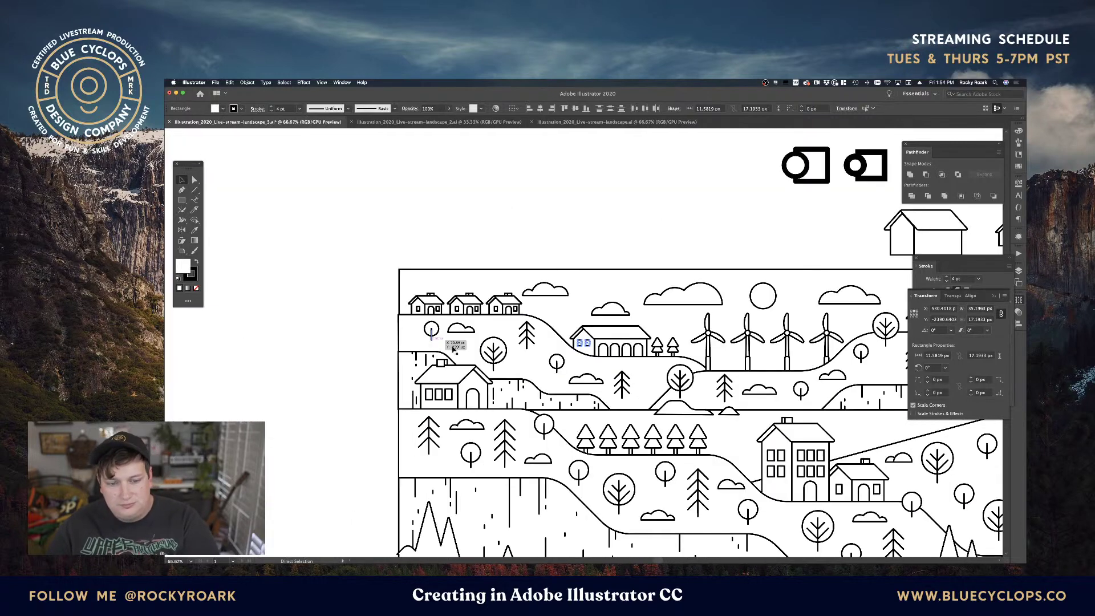
scroll(454, 349, "right", 6)
scroll(453, 349, "down", 3)
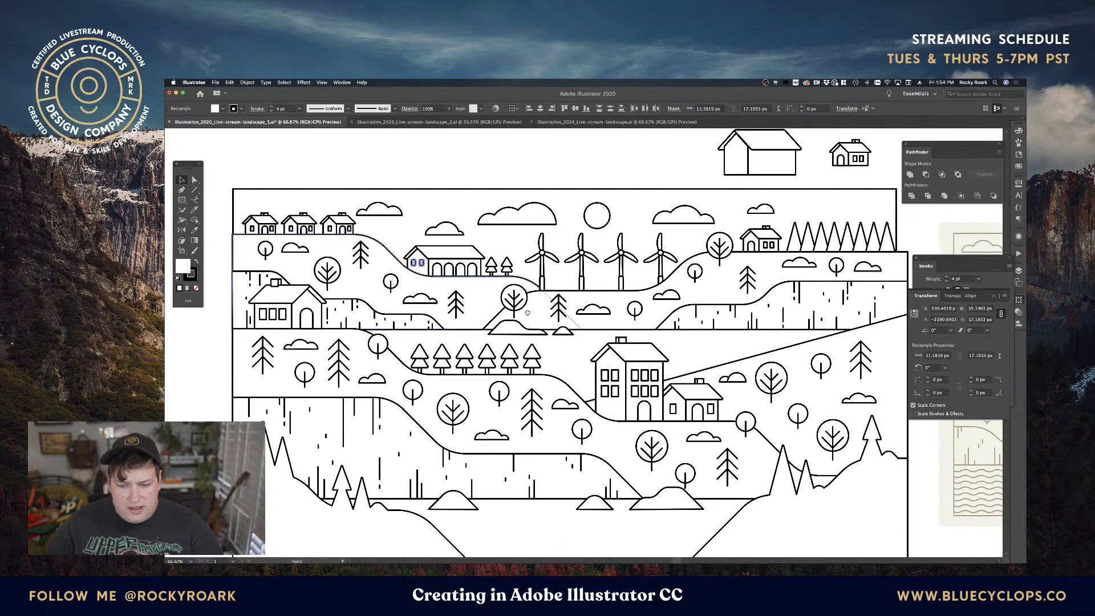
left_click_drag(527, 312, 520, 271)
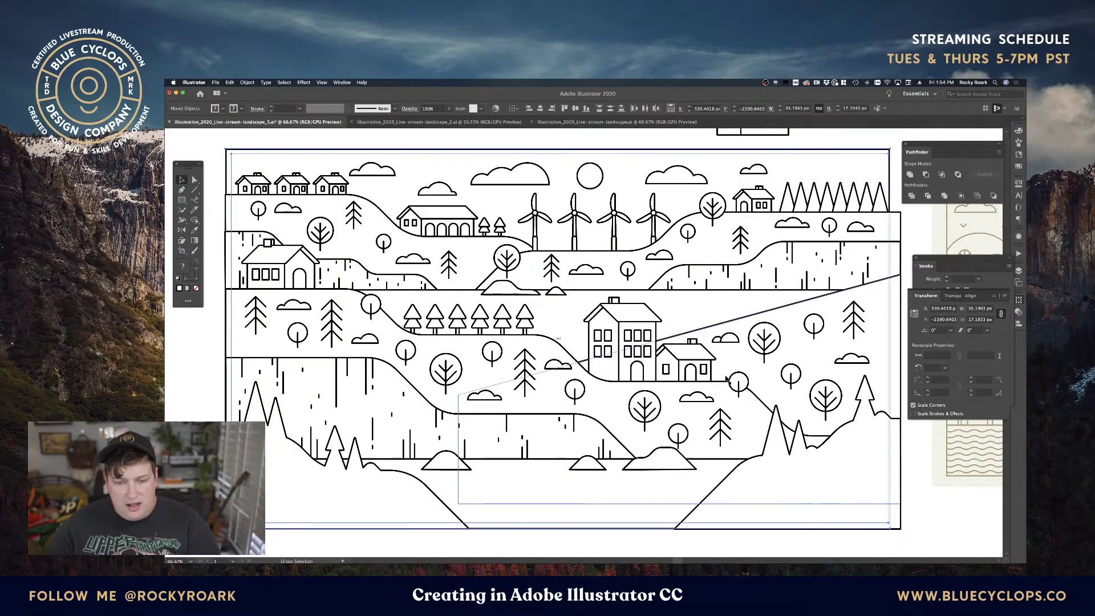
left_click(220, 150)
left_click_drag(219, 147, 902, 530)
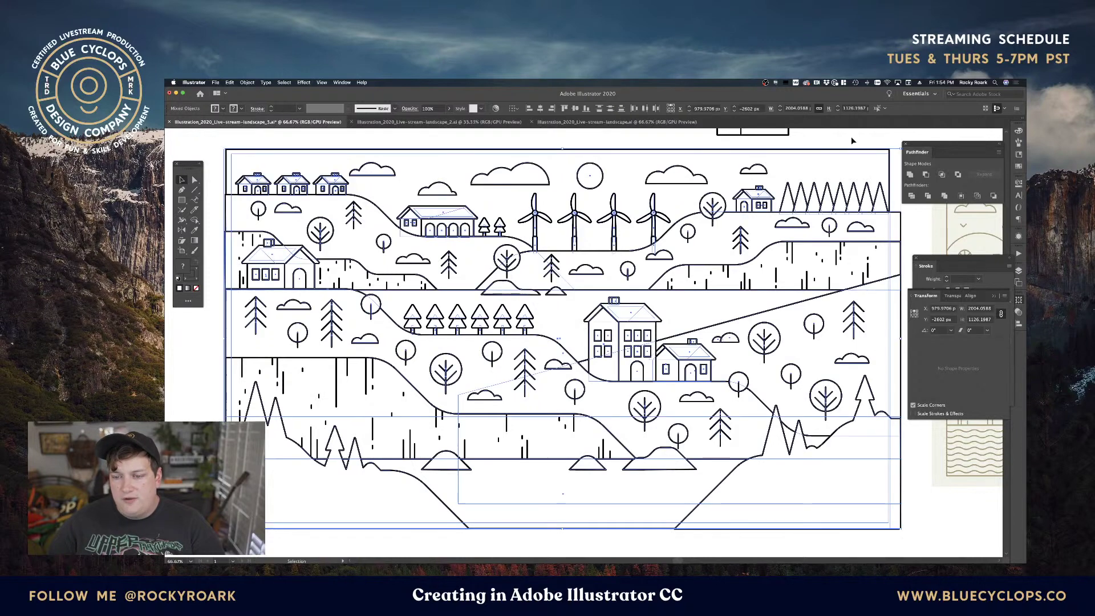
left_click(832, 157)
left_click(832, 155)
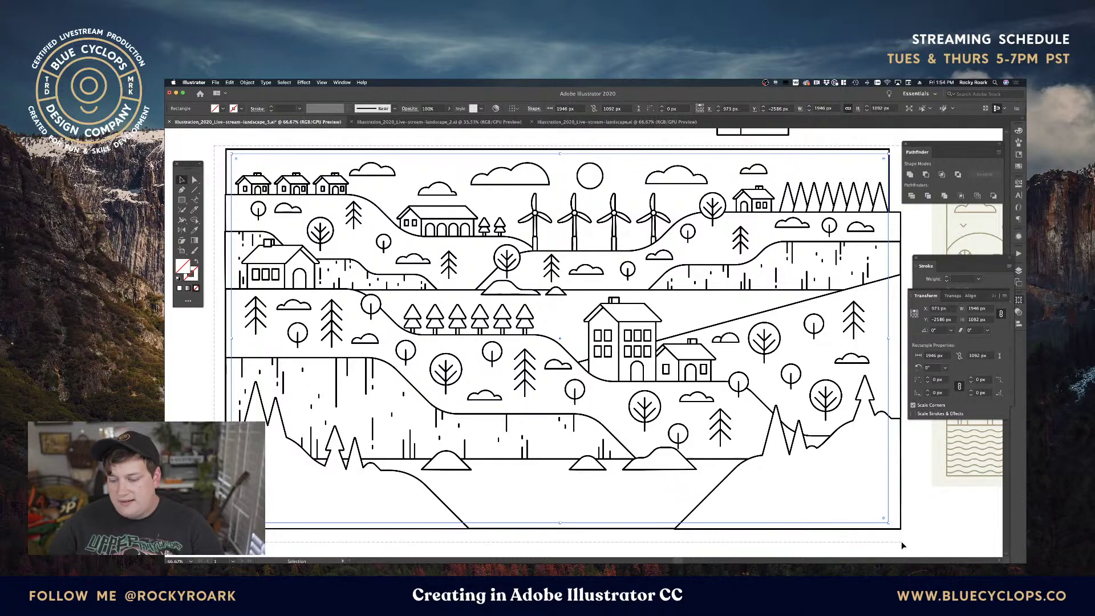
key("super+a")
key("a")
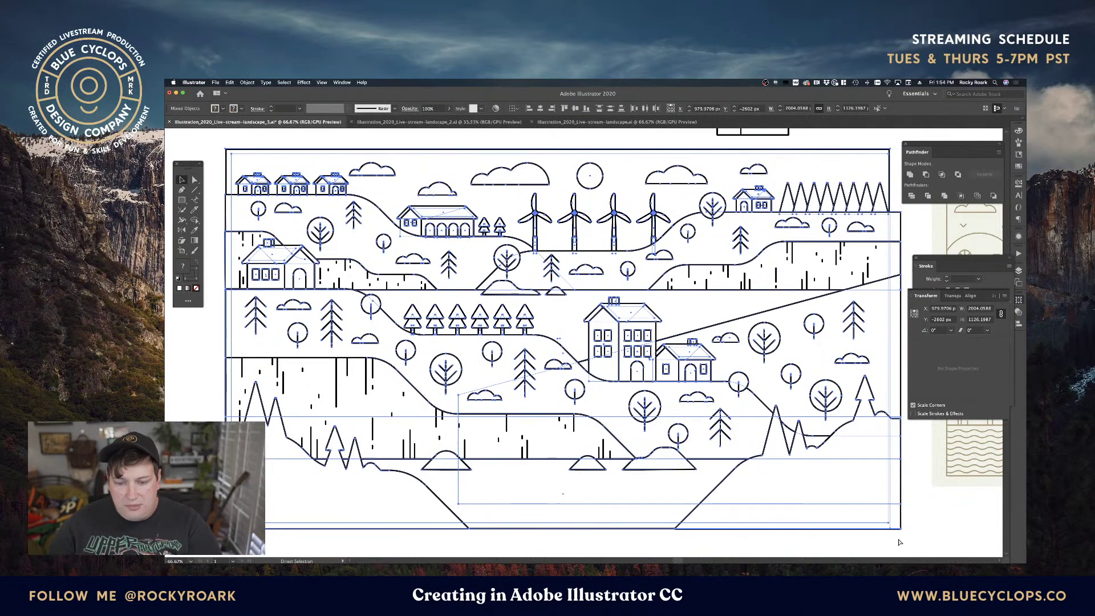
key("super+7")
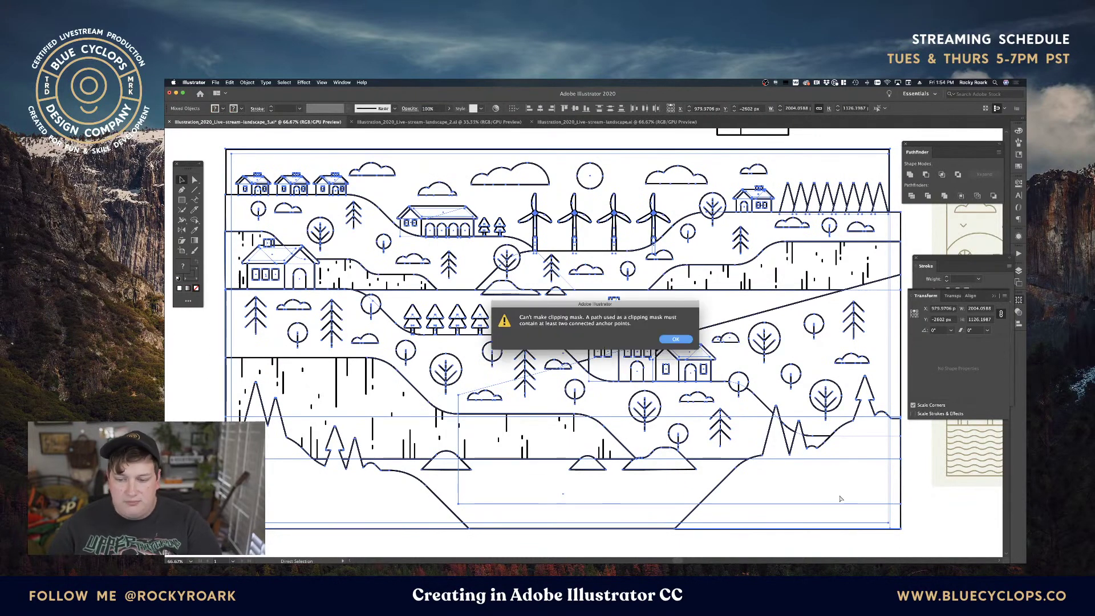
left_click(682, 344)
left_click(915, 248)
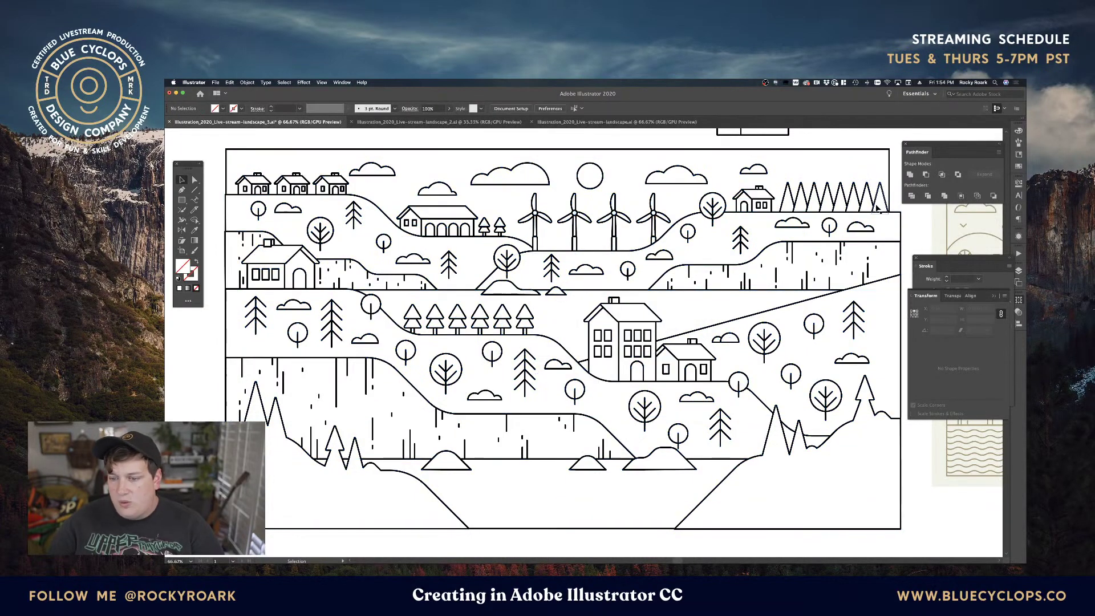
Clip the entire landscape artwork to the unstroked 1946 × 1092 px frame rectangle with a clipping mask.
left_click(294, 152)
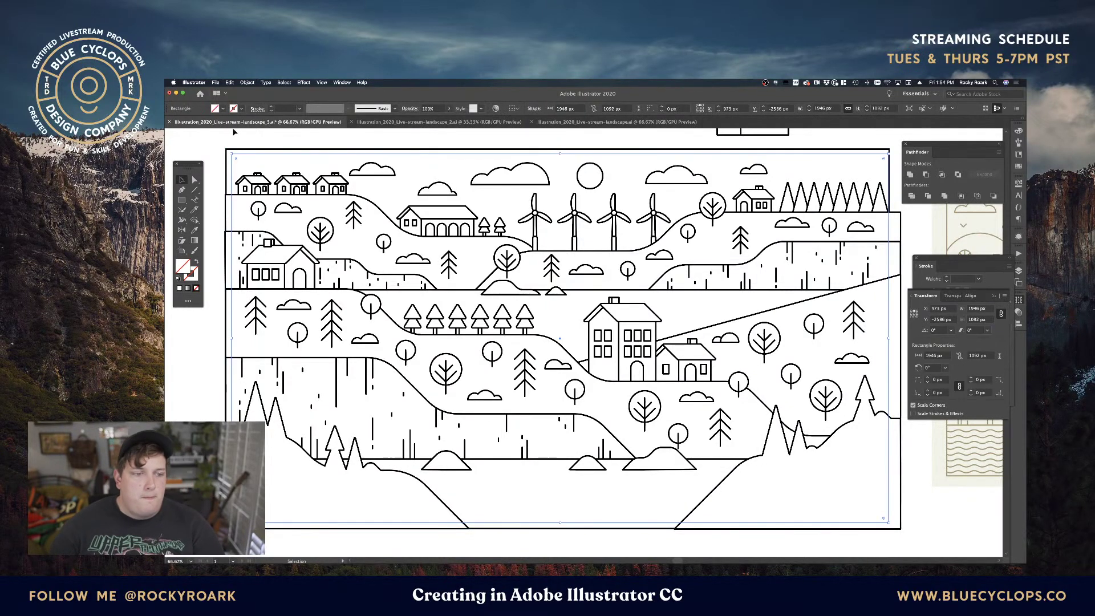
left_click_drag(870, 435, 908, 535)
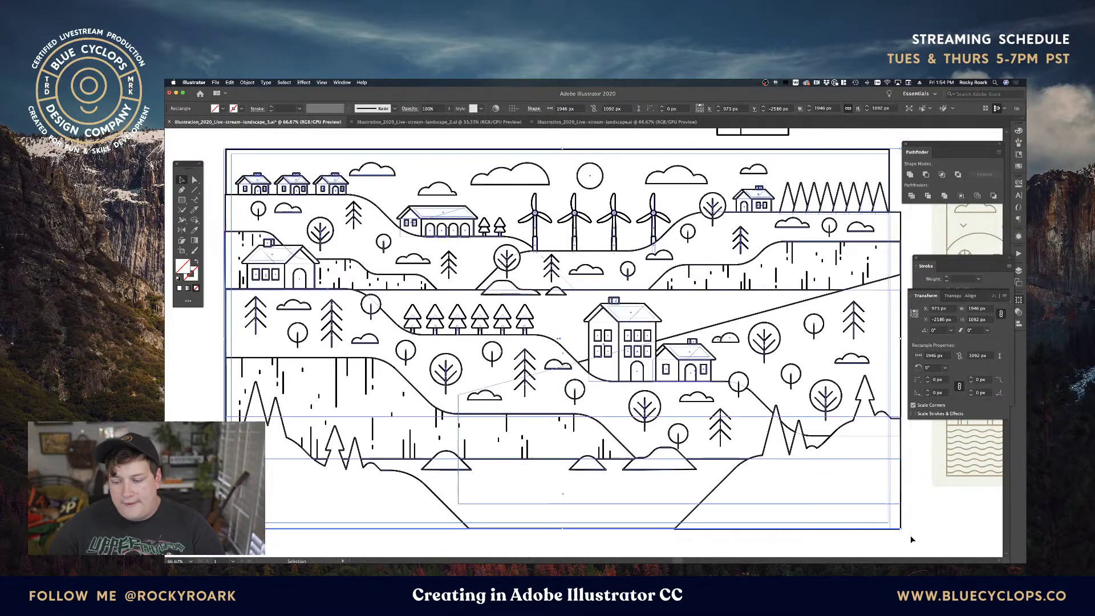
key("super+7")
key("super+7")
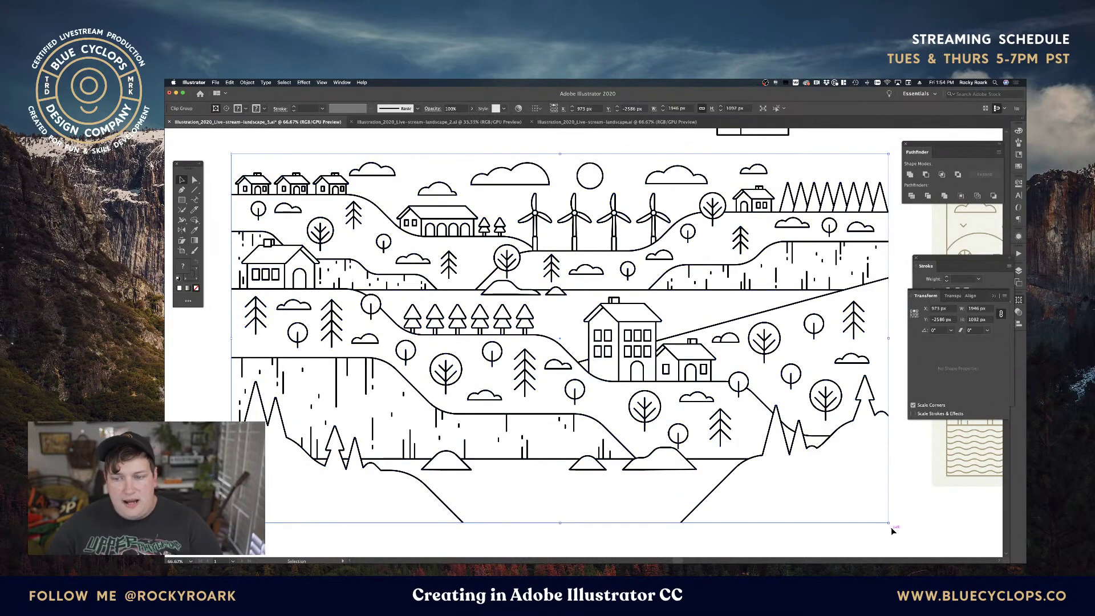
Copy the hill outline's 4 pt black stroke onto the clipping rectangle with the Eyedropper and set its fill to none.
key("v")
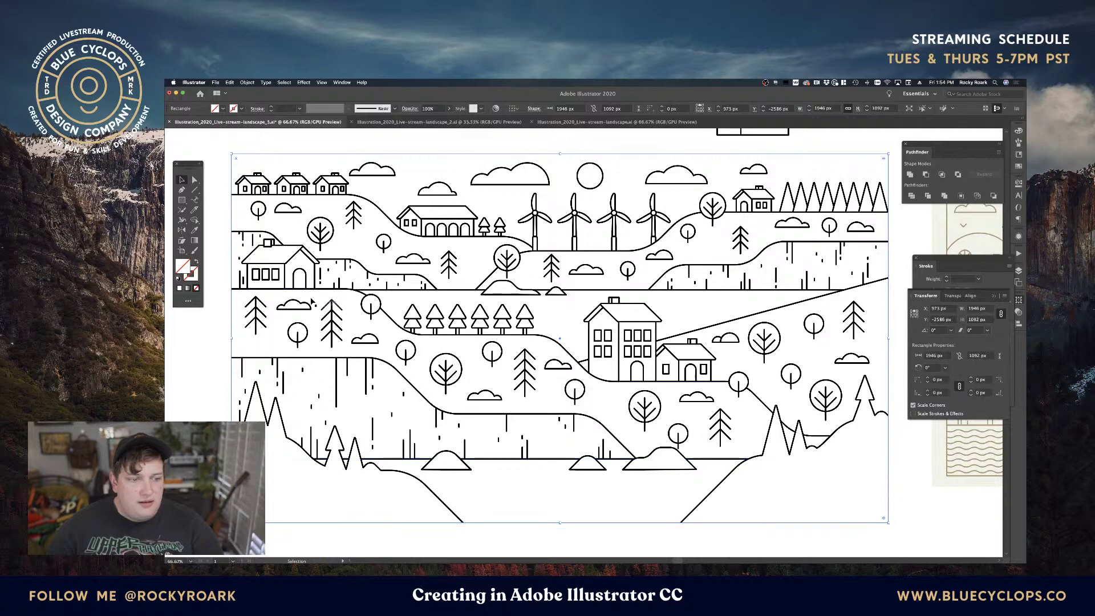
key("i")
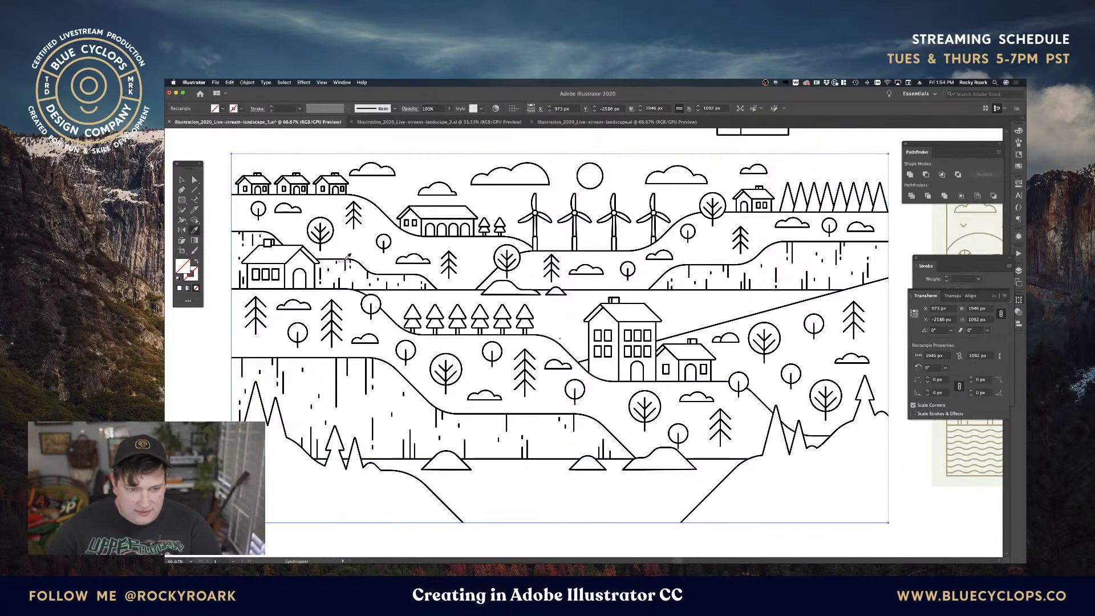
left_click(390, 212)
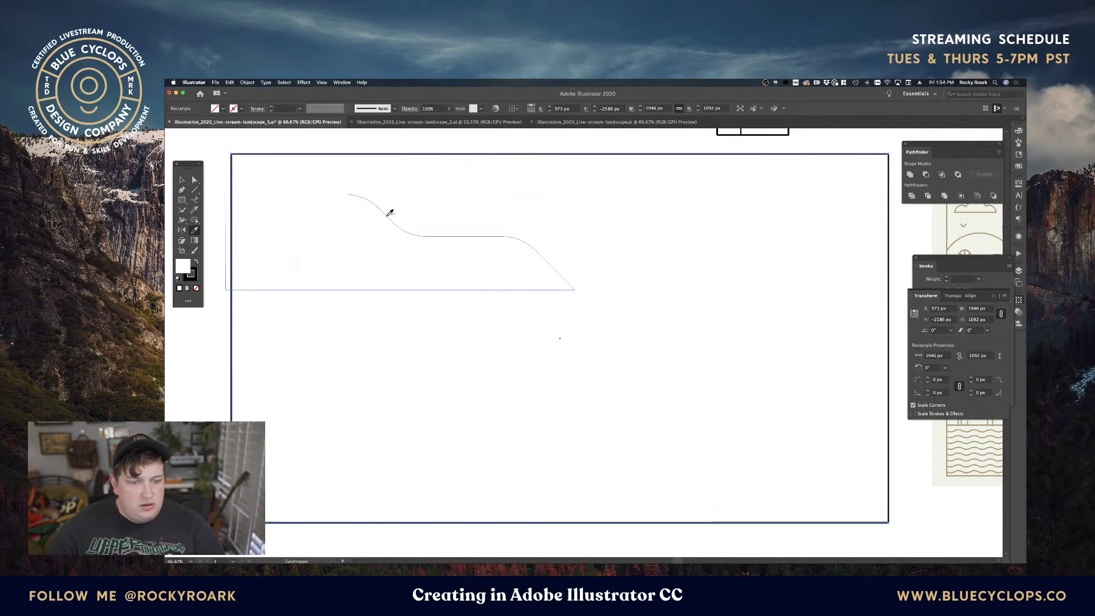
left_click(196, 288)
key("v")
left_click(219, 220)
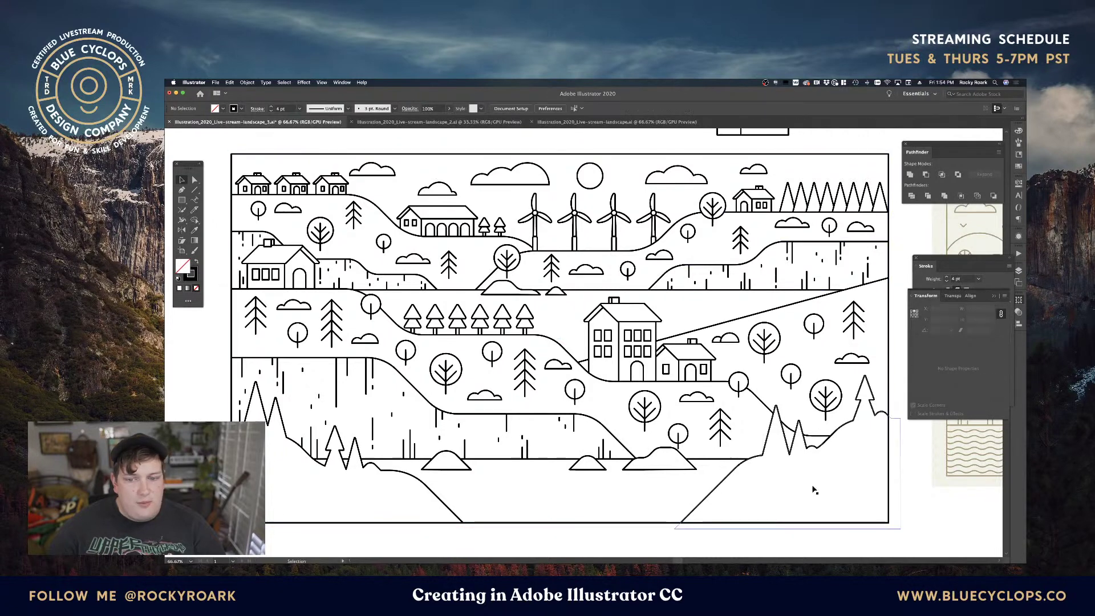
Review the clipped, framed landscape against the beige reference illustration beside it.
key("super+minus")
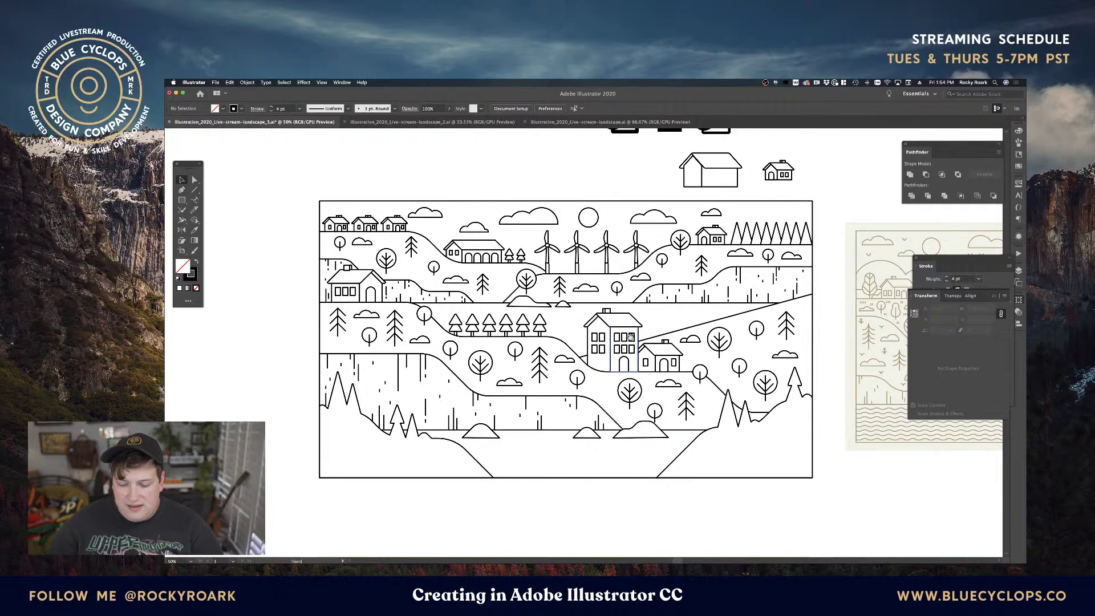
left_click_drag(631, 336, 591, 345)
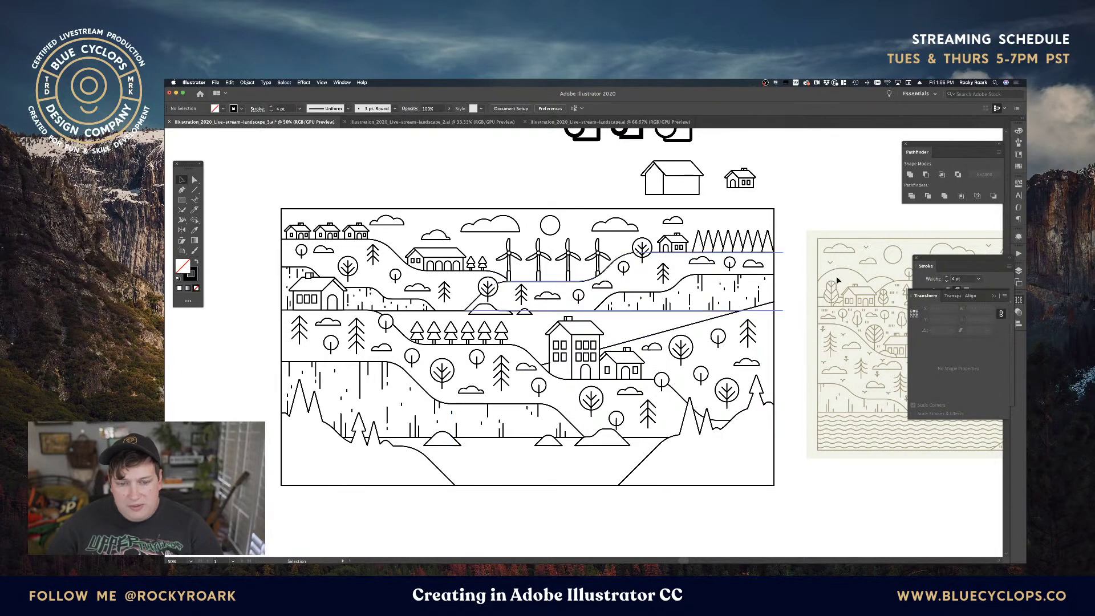
left_click_drag(809, 267, 551, 259)
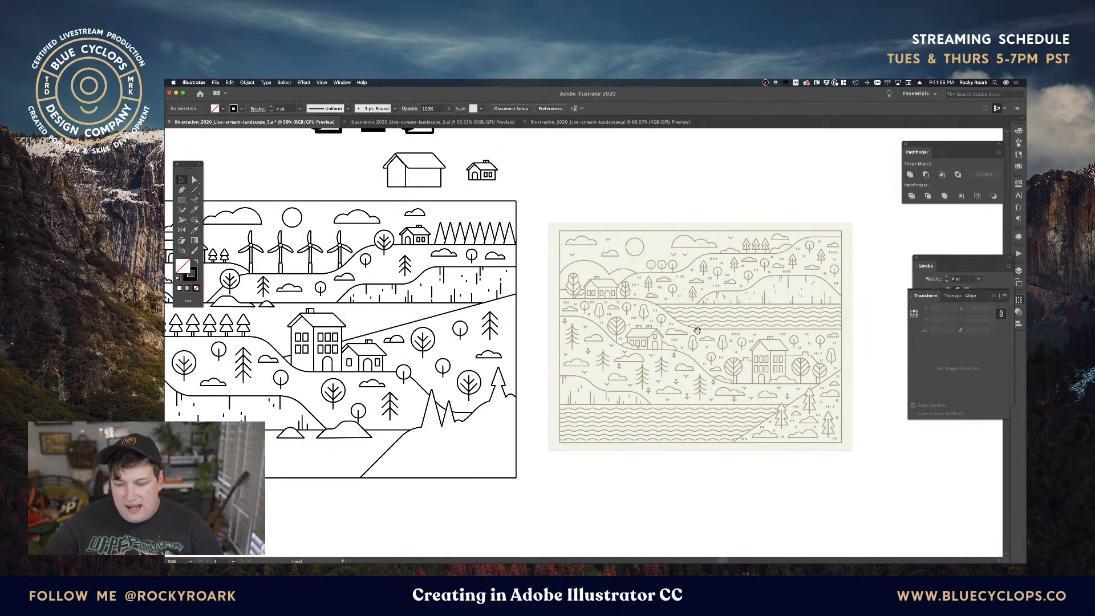
left_click_drag(697, 330, 884, 319)
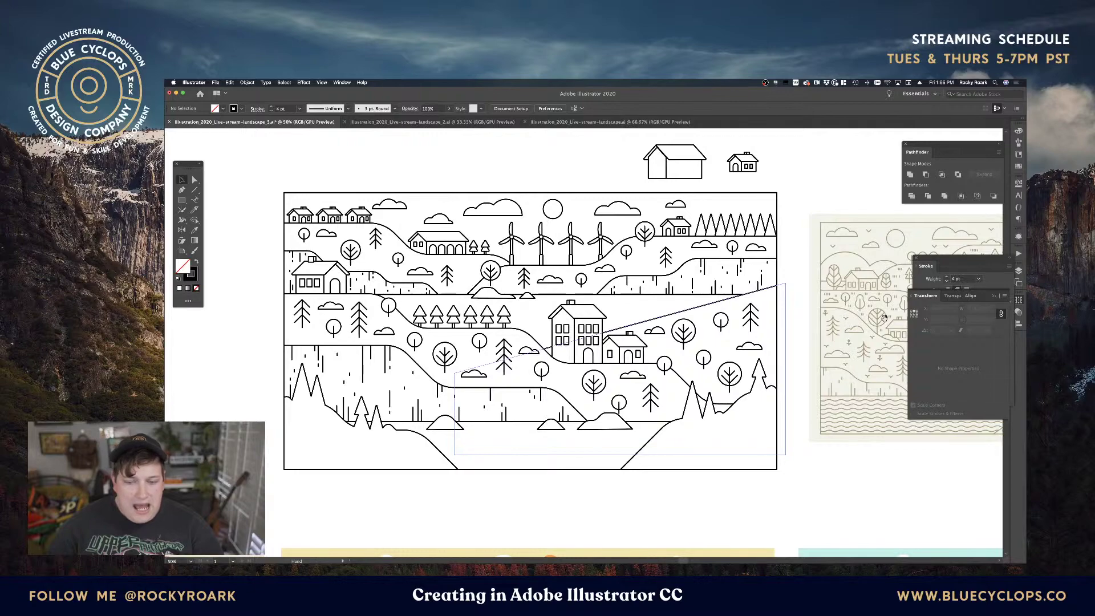
left_click_drag(881, 318, 842, 301)
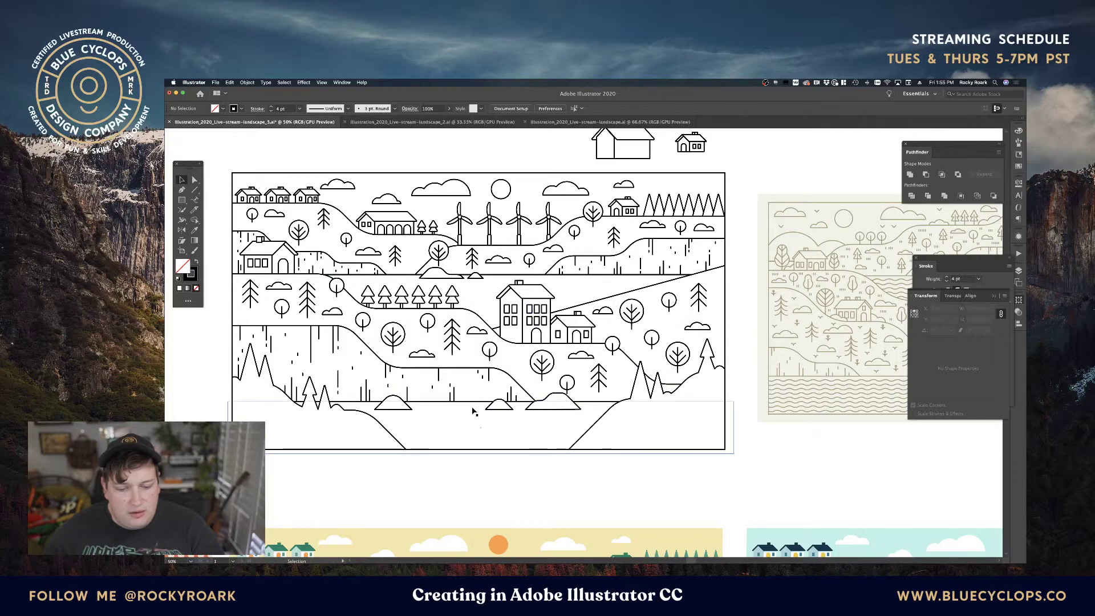
key("space")
left_click_drag(547, 420, 600, 399)
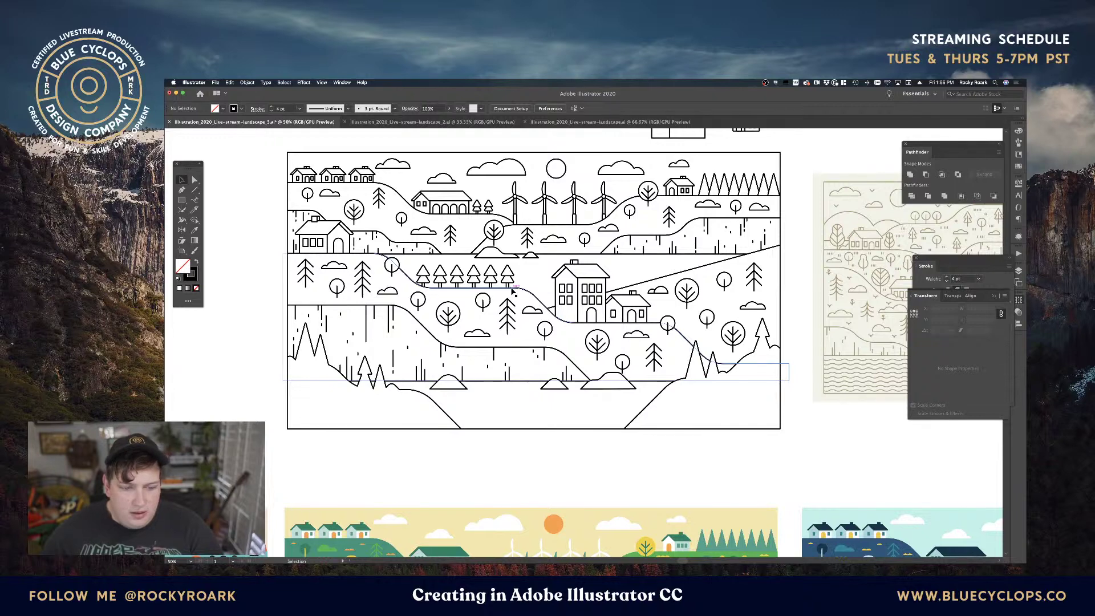
key("space")
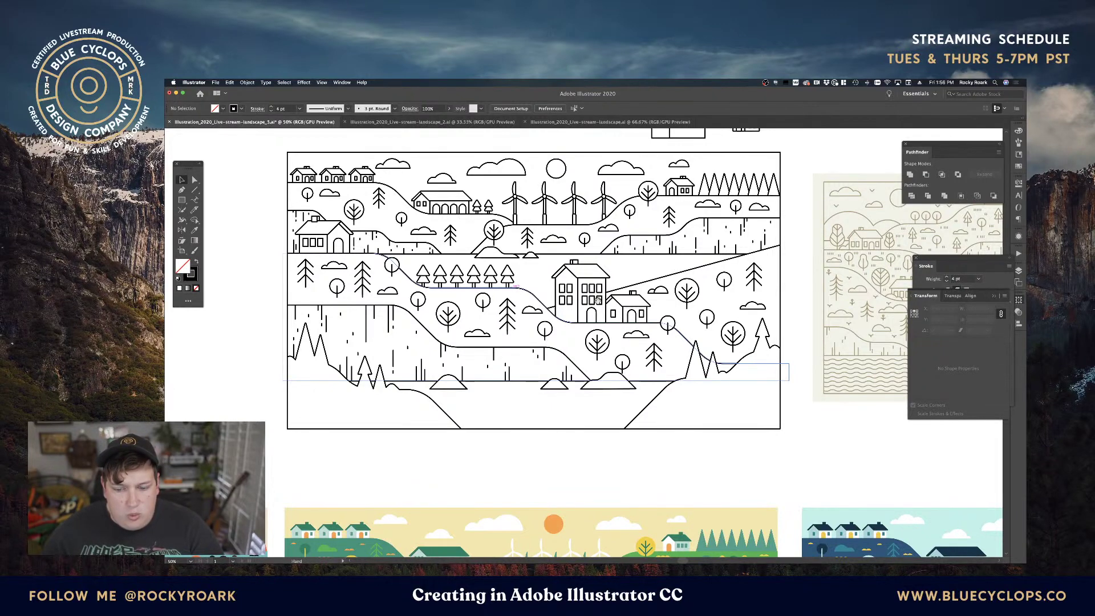
left_click_drag(598, 301, 493, 307)
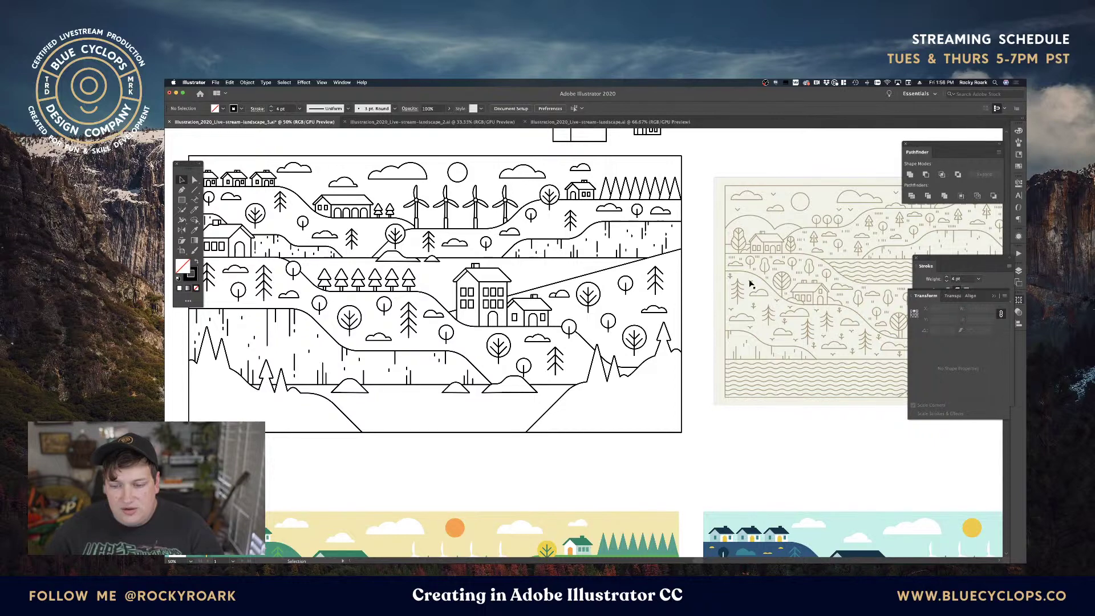
left_click_drag(556, 336, 651, 361)
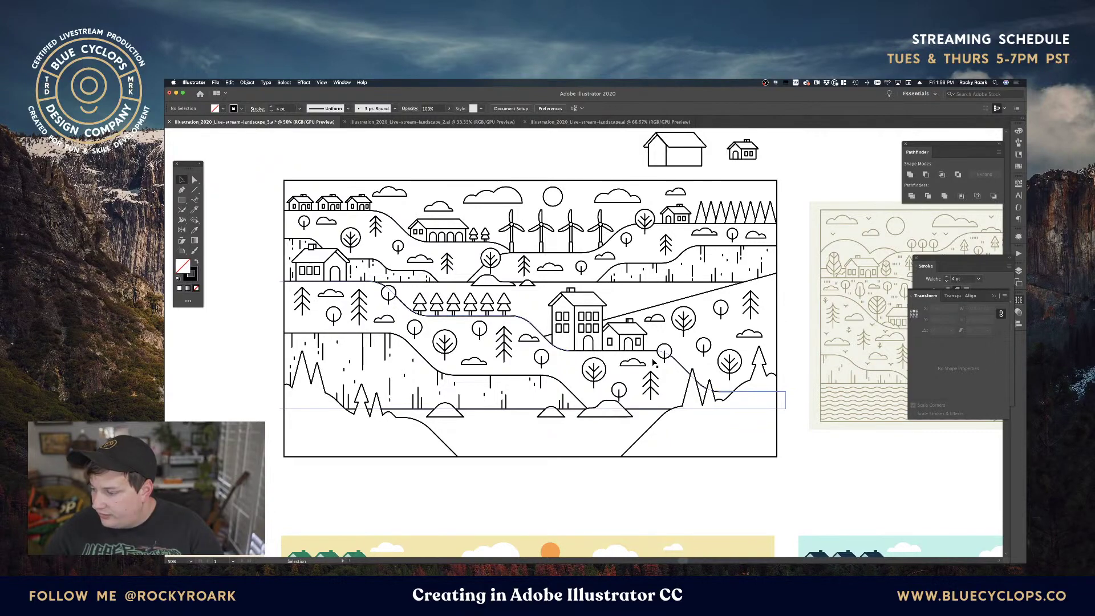
left_click_drag(727, 300, 706, 308)
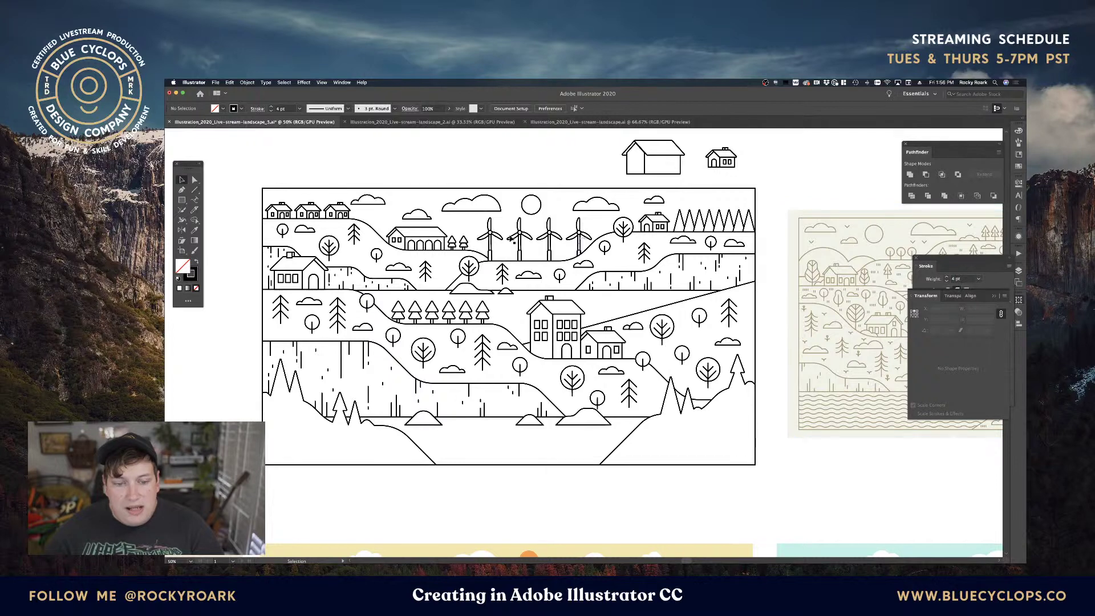
Duplicate the clipped, framed landscape into the empty space beside the original.
left_click_drag(622, 441, 744, 434)
left_click(870, 444)
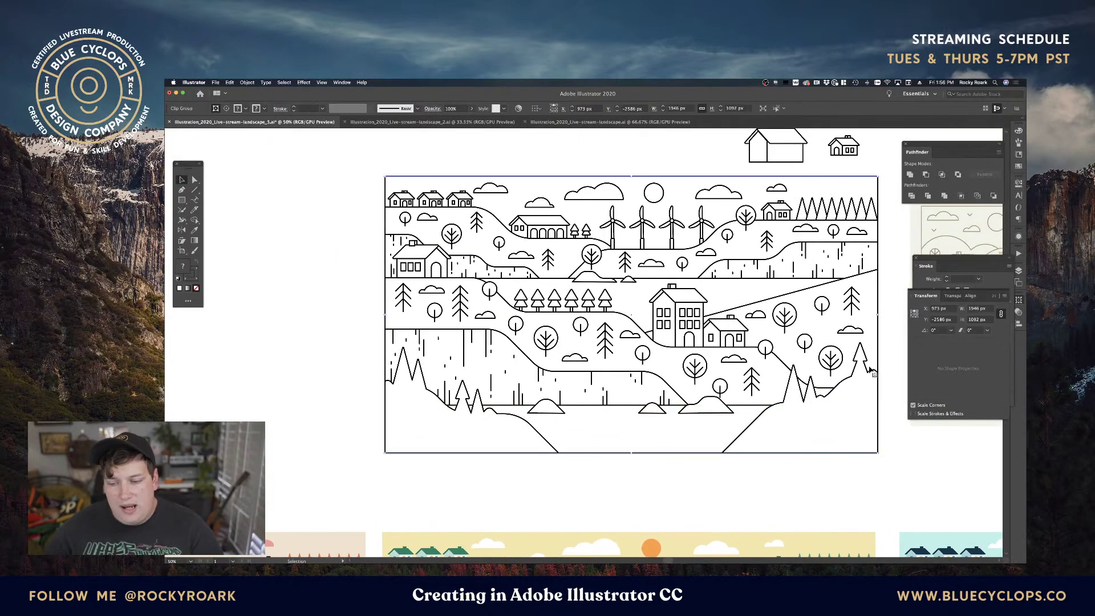
left_click_drag(536, 381, 883, 353)
key("super+z")
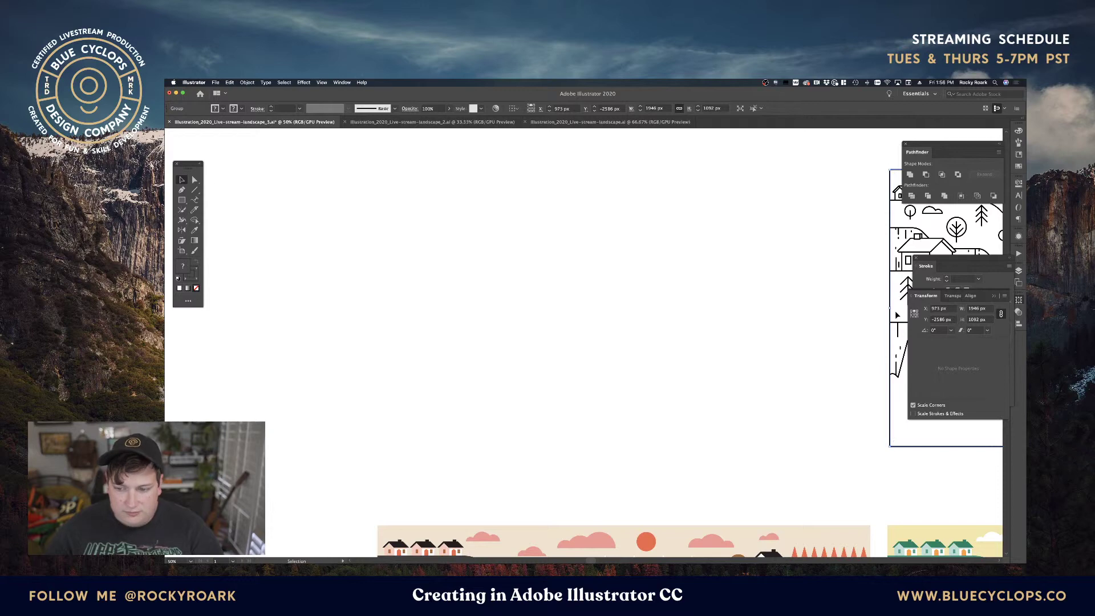
left_click_drag(898, 299, 358, 301)
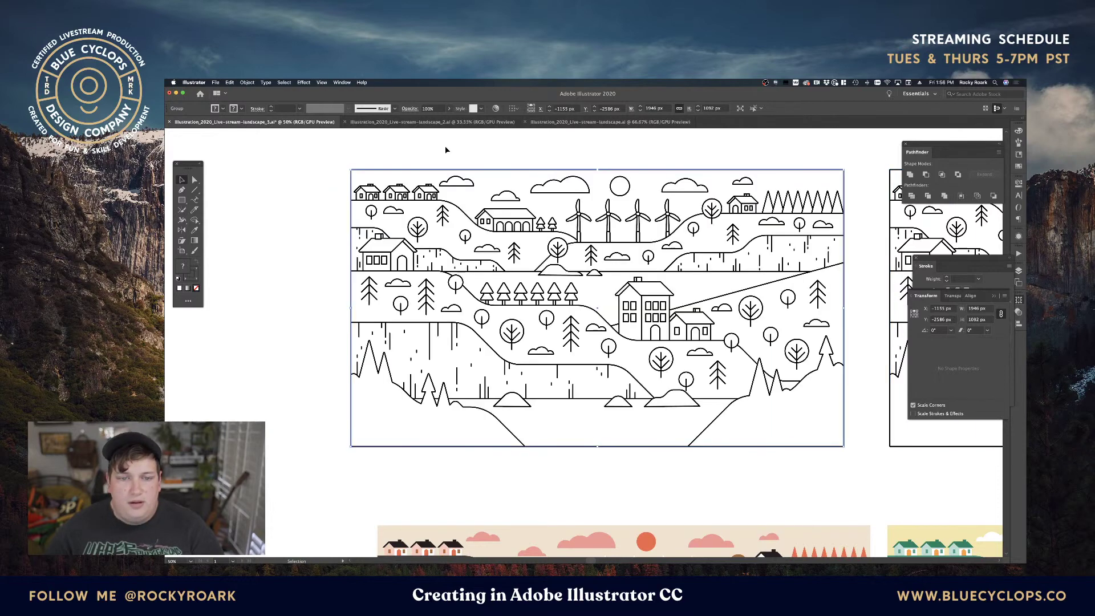
Try to recolor the duplicate landscape with saved color groups in Recolor Artwork, and discard the changes.
left_click(495, 109)
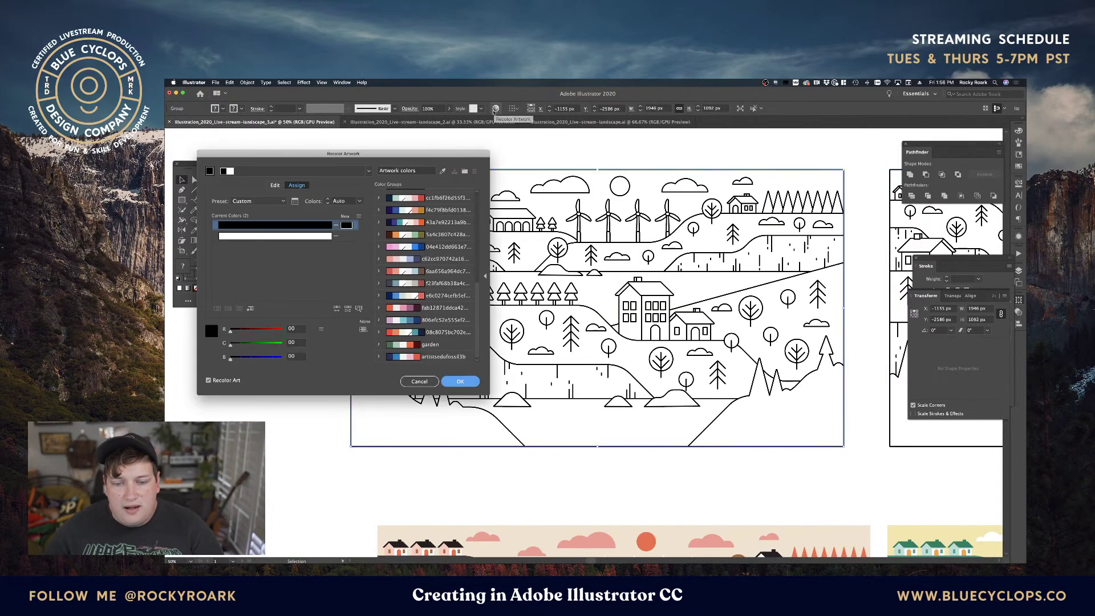
left_click_drag(402, 155, 897, 244)
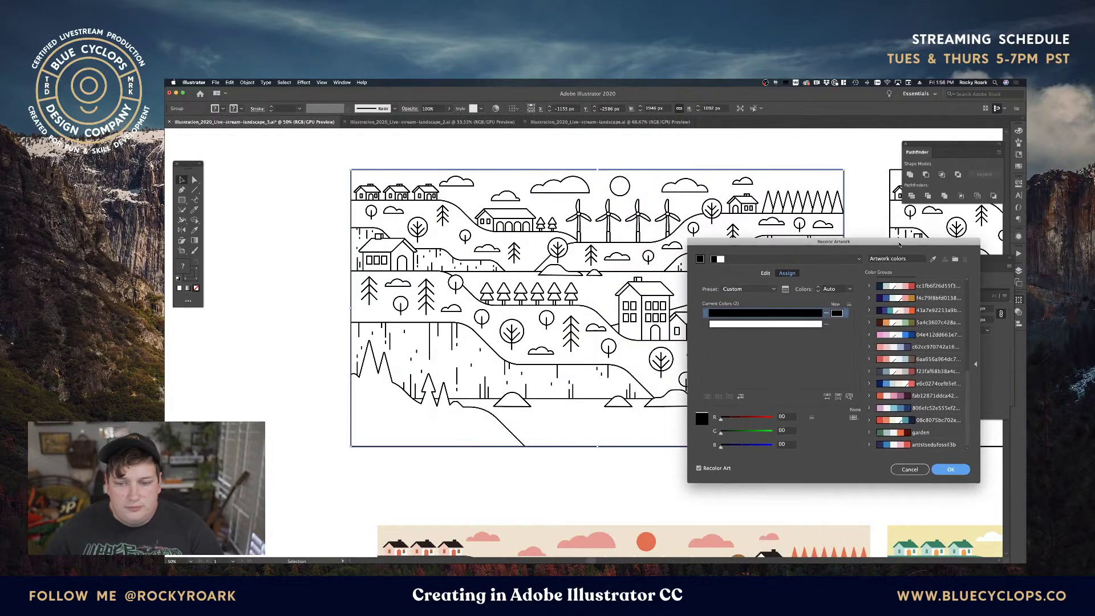
left_click(908, 288)
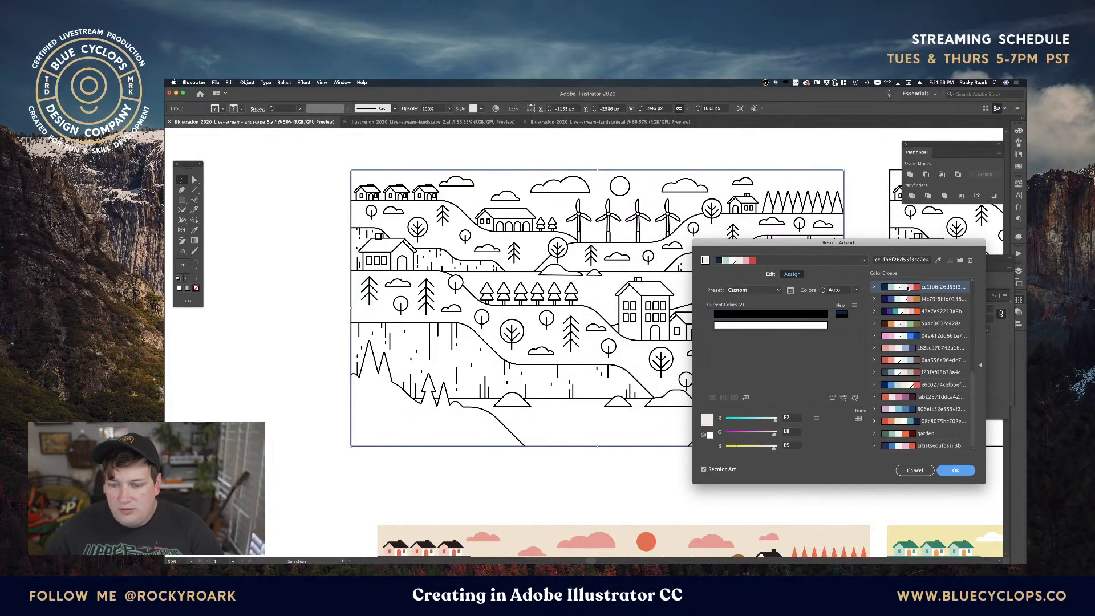
left_click(833, 398)
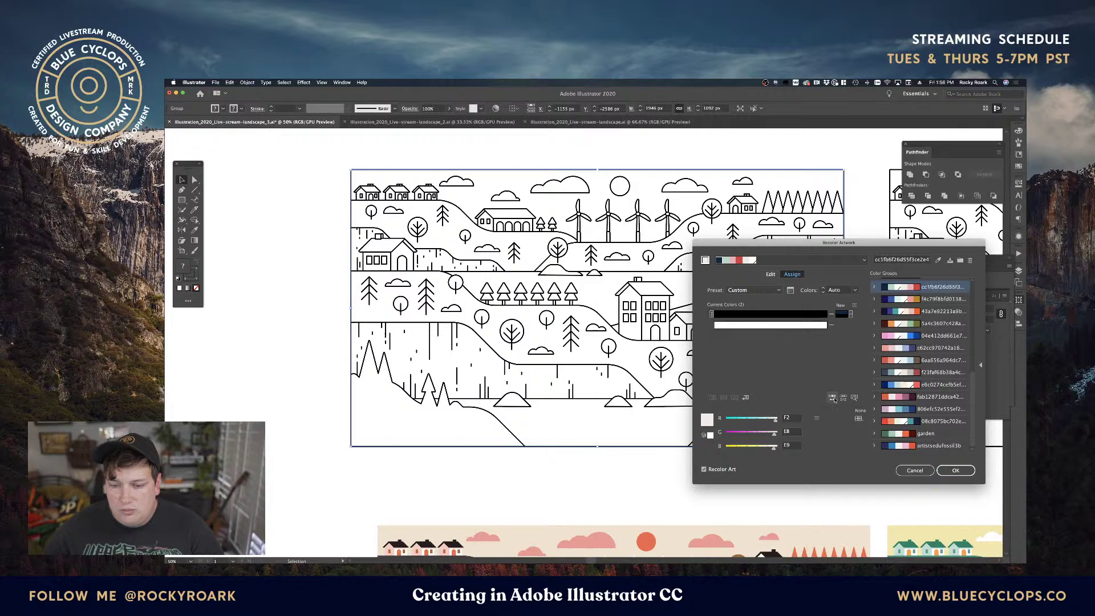
left_click(834, 398)
left_click(833, 398)
left_click(919, 303)
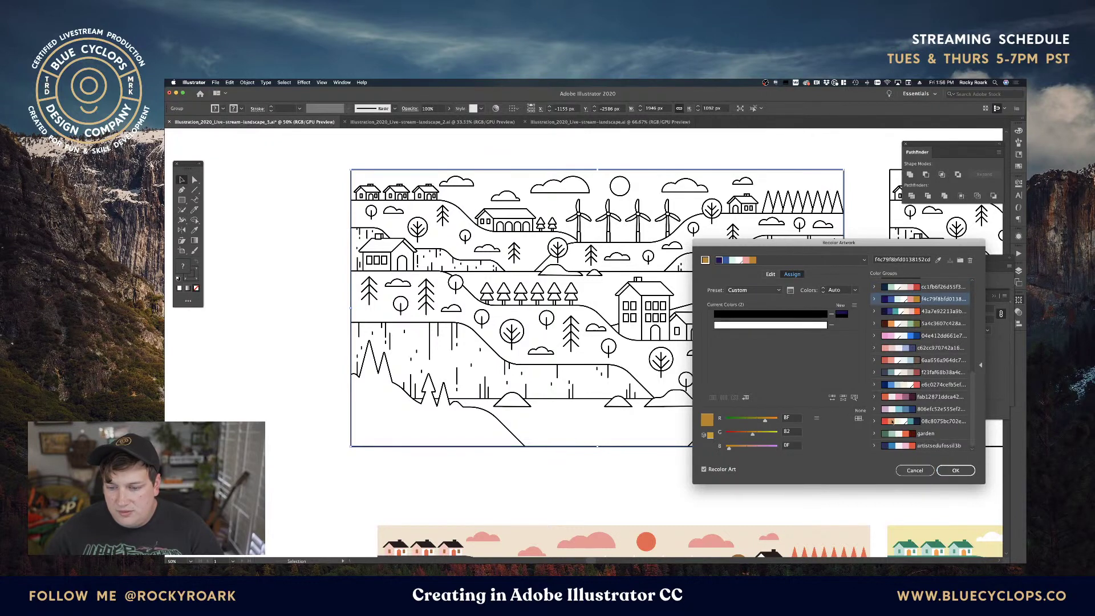
left_click(914, 470)
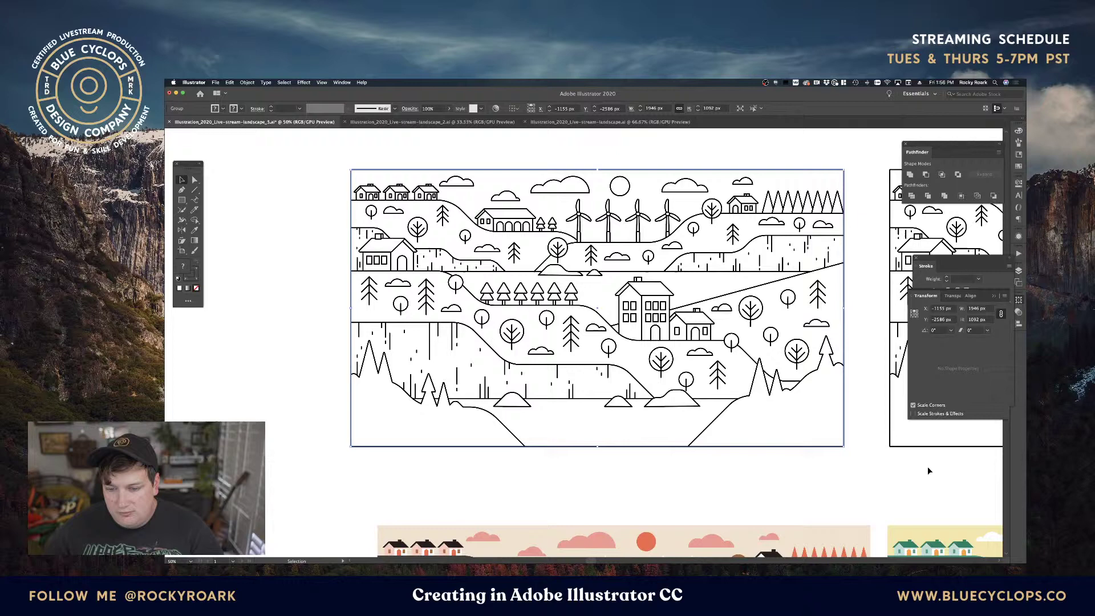
Expand the duplicate landscape's appearance, and expand its fill and stroke.
left_click(646, 146)
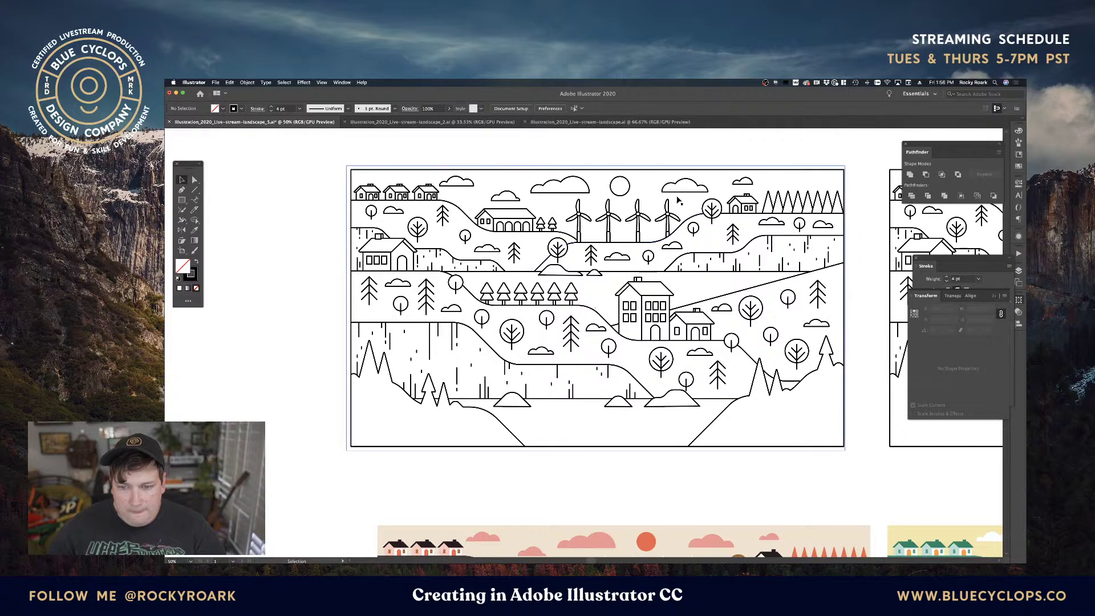
left_click(678, 200)
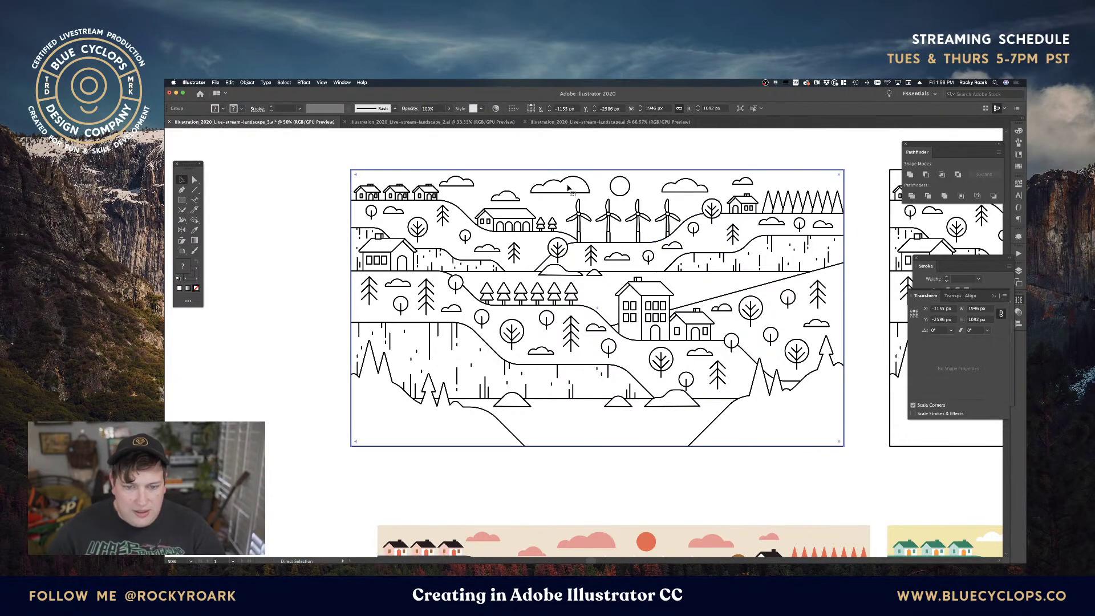
left_click(246, 83)
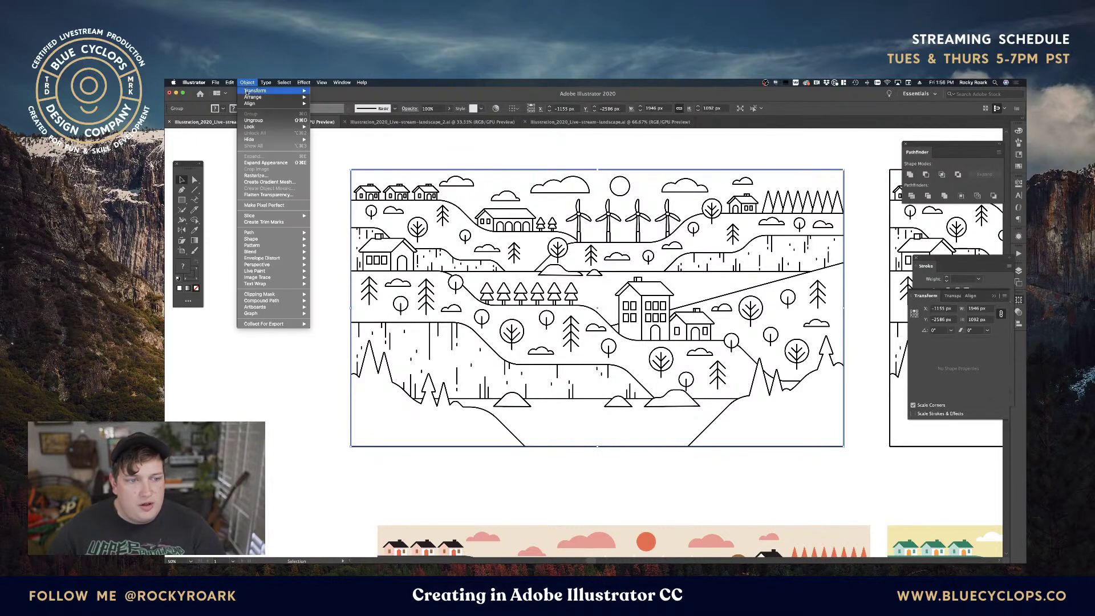
left_click(270, 163)
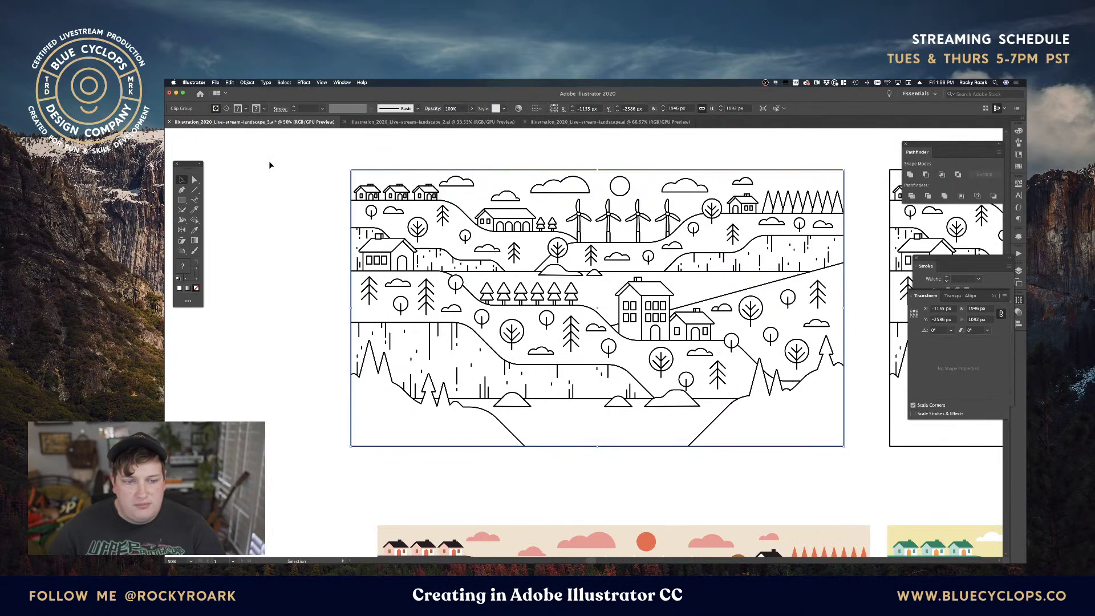
left_click(247, 83)
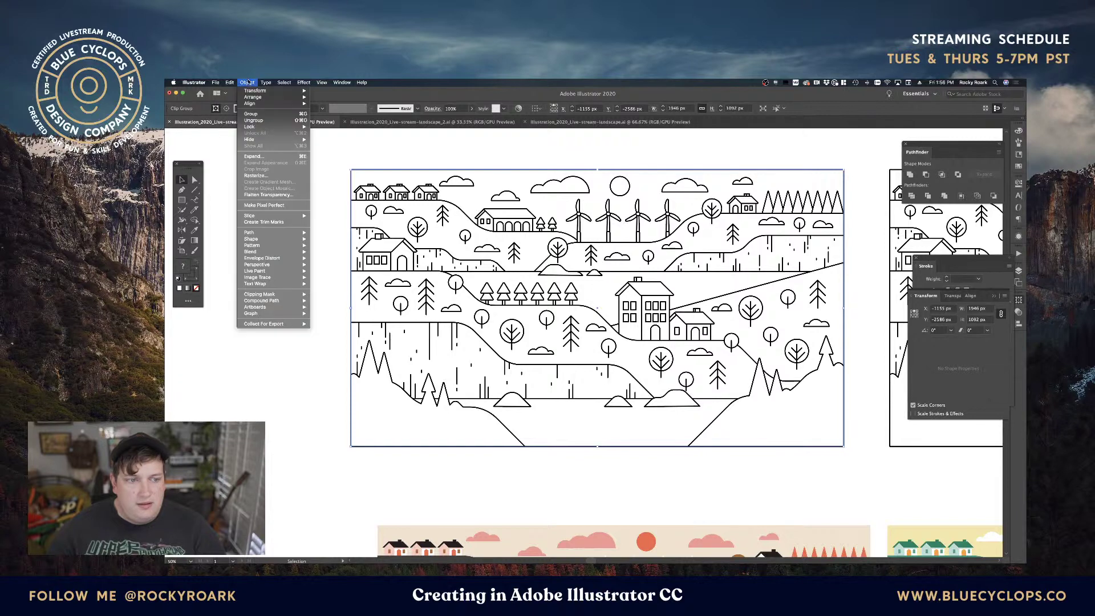
left_click(269, 157)
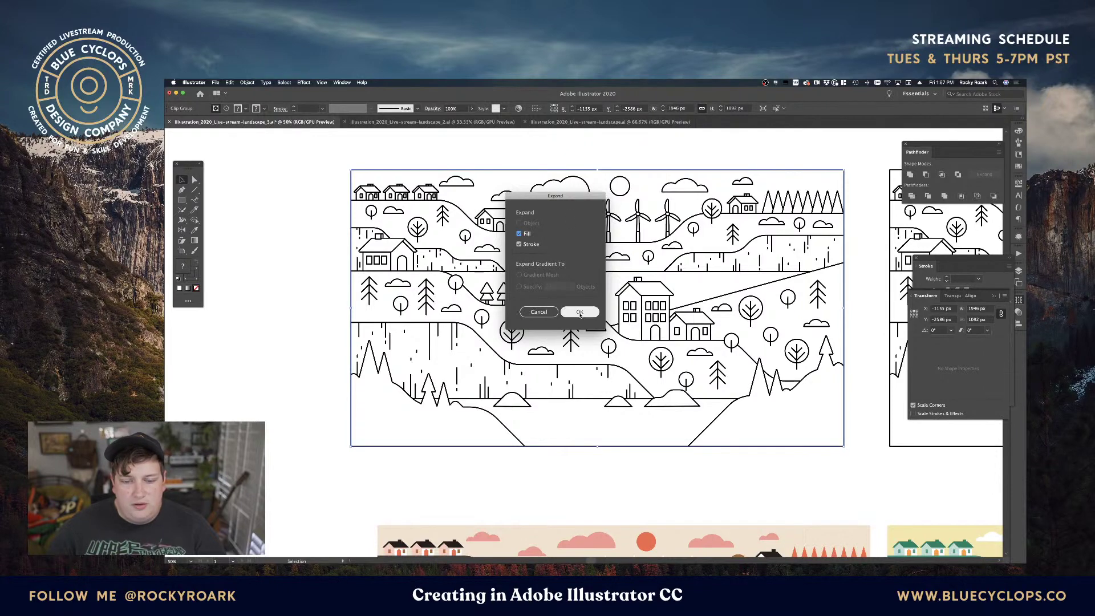
left_click(579, 313)
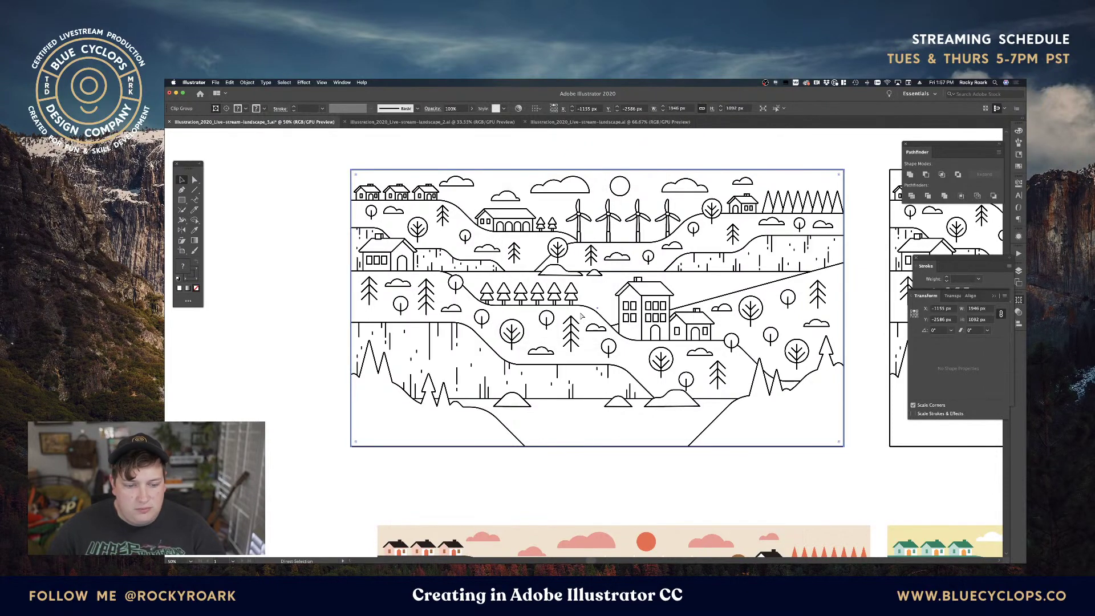
key("a")
key("v")
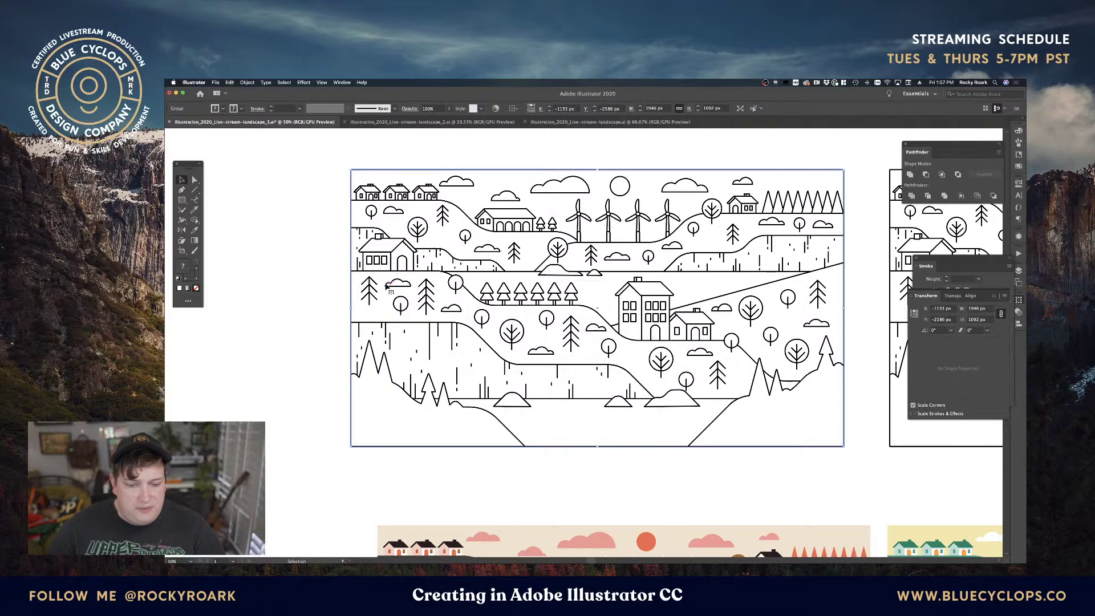
Release the duplicate landscape's clipping mask and delete the duplicate artwork.
key("super+alt+7")
left_click(318, 205)
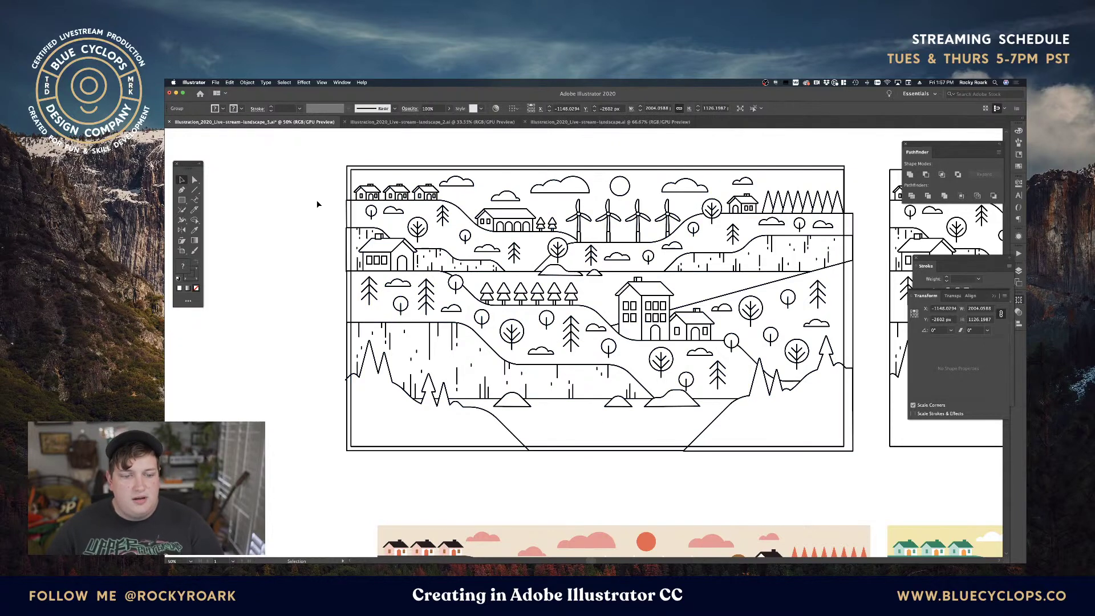
left_click(432, 343)
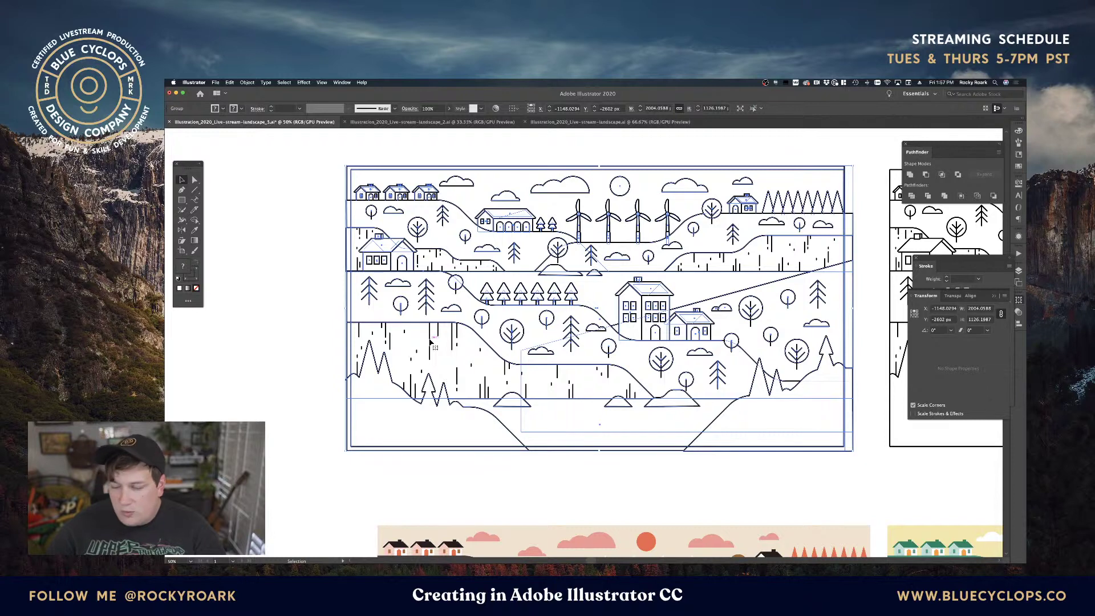
scroll(570, 370, "right", 5)
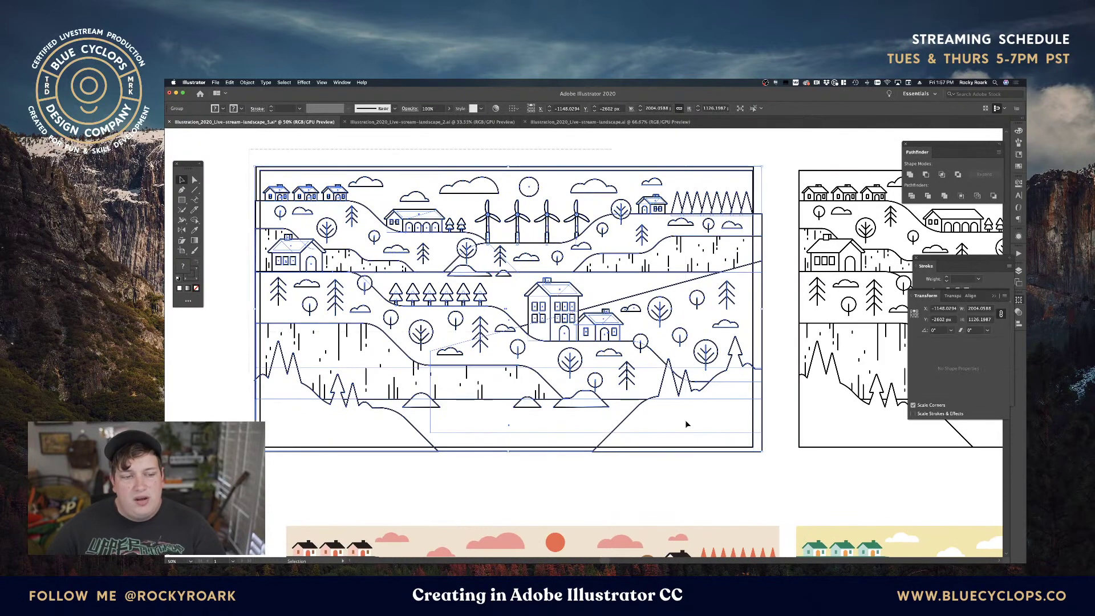
key("Delete")
left_click_drag(767, 446, 262, 439)
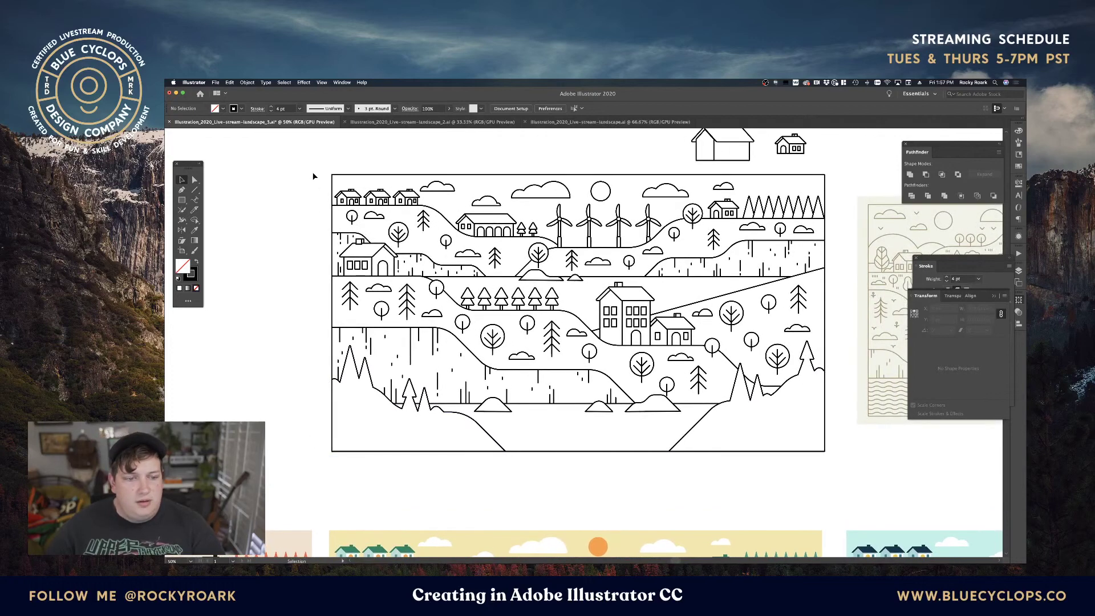
Change the entire original landscape's strokes, including the frame's, to the coral red swatch.
left_click_drag(313, 176, 835, 461)
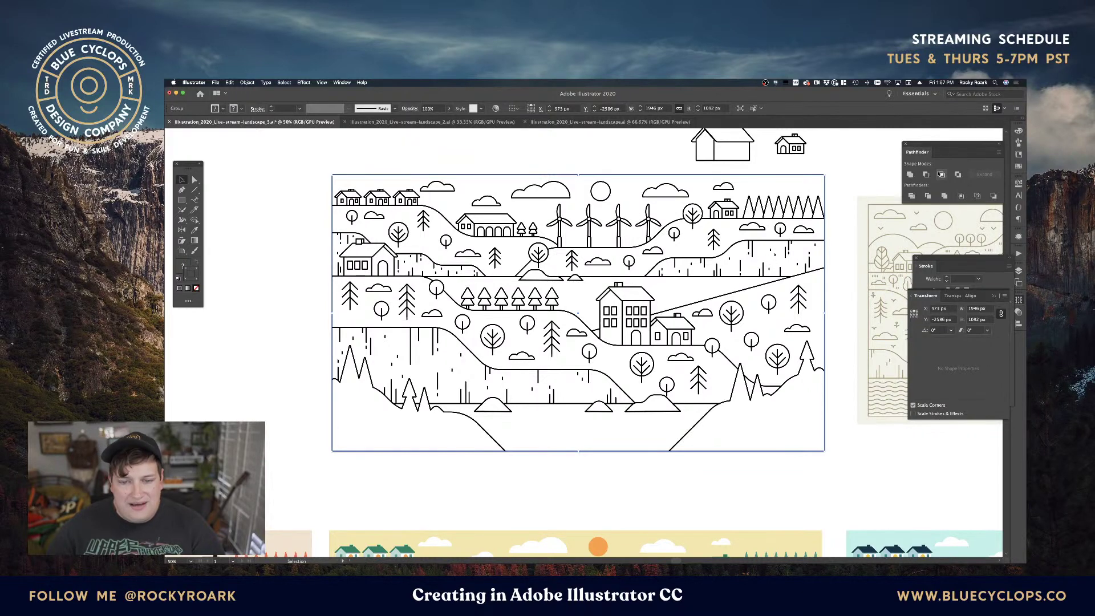
left_click(1019, 166)
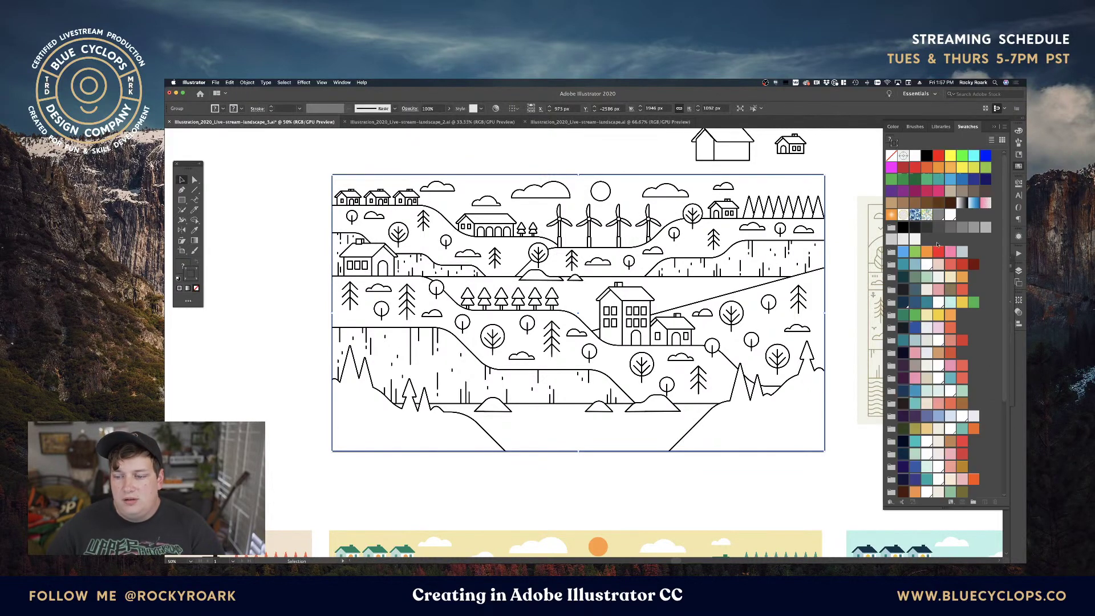
left_click(963, 266)
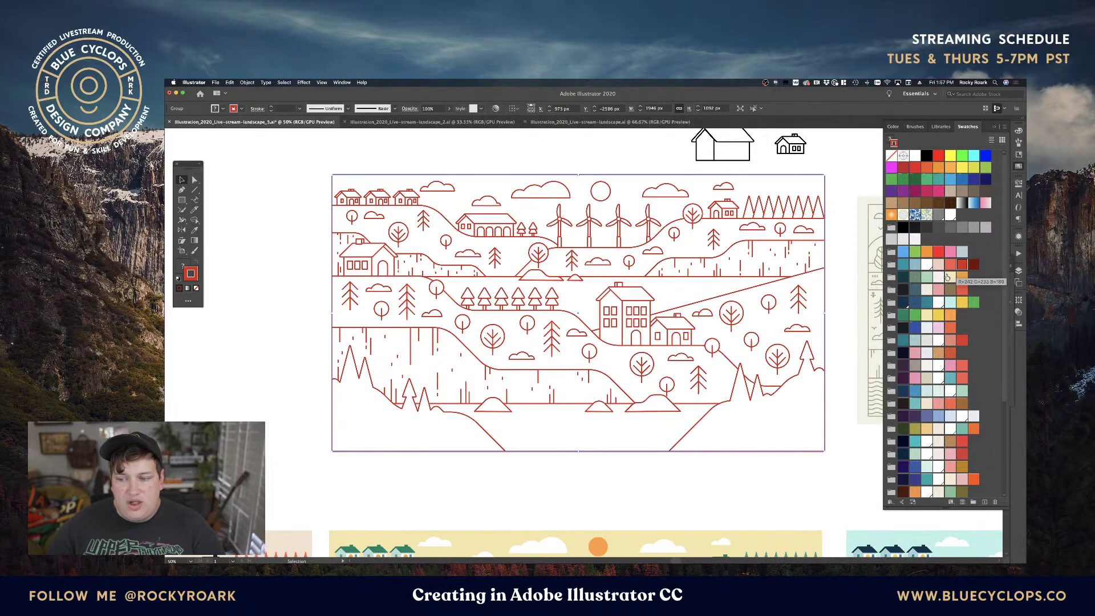
left_click(948, 266)
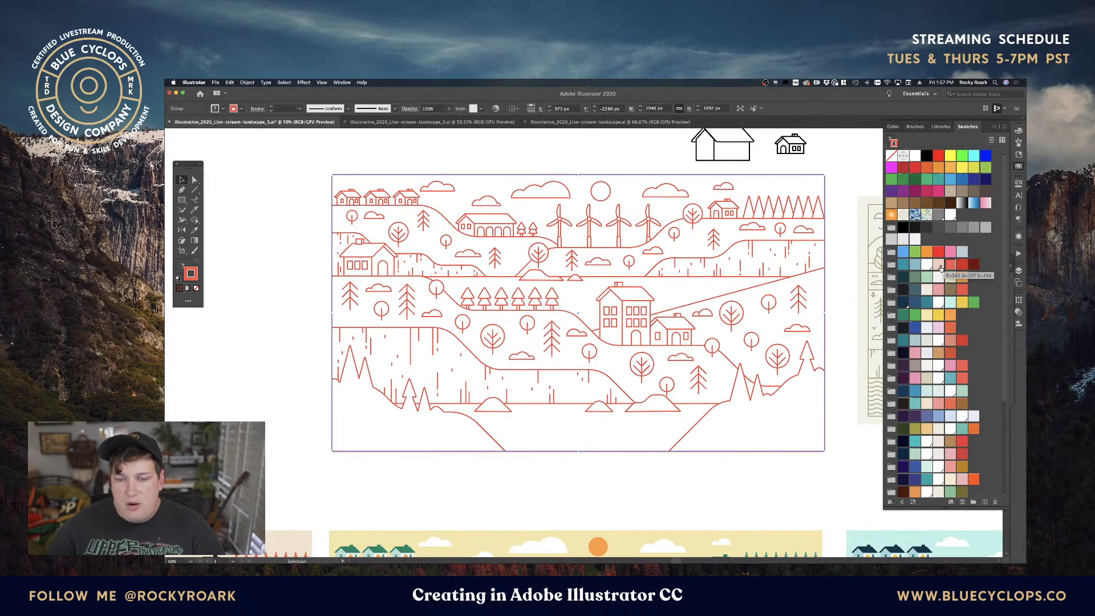
Try to fill the still-clipped landscape with the pale pink swatch, and undo the fill.
key("x")
left_click(938, 266)
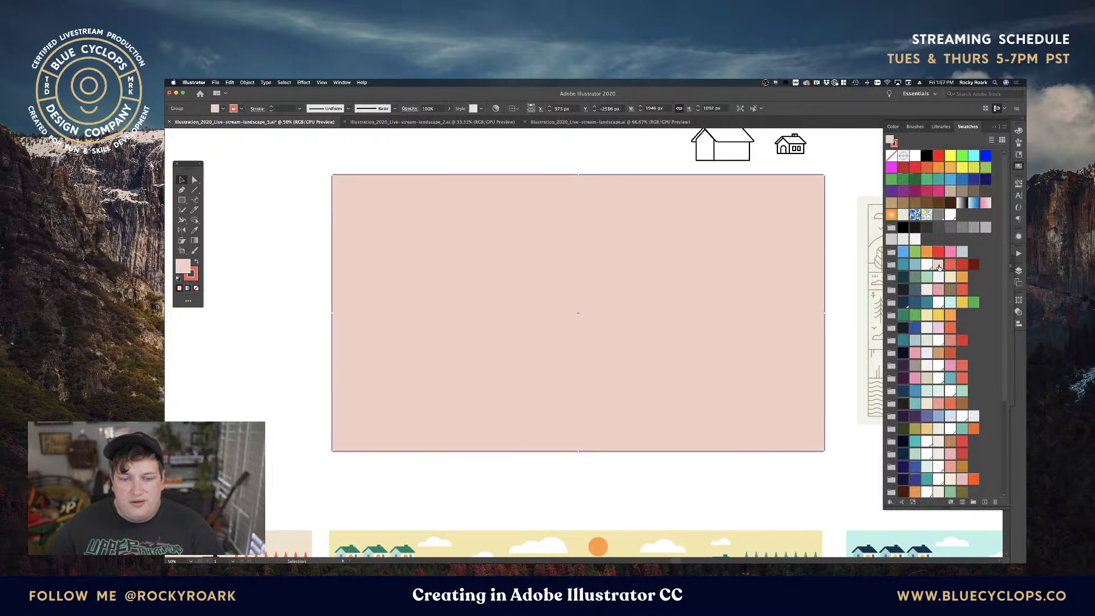
key("super+z")
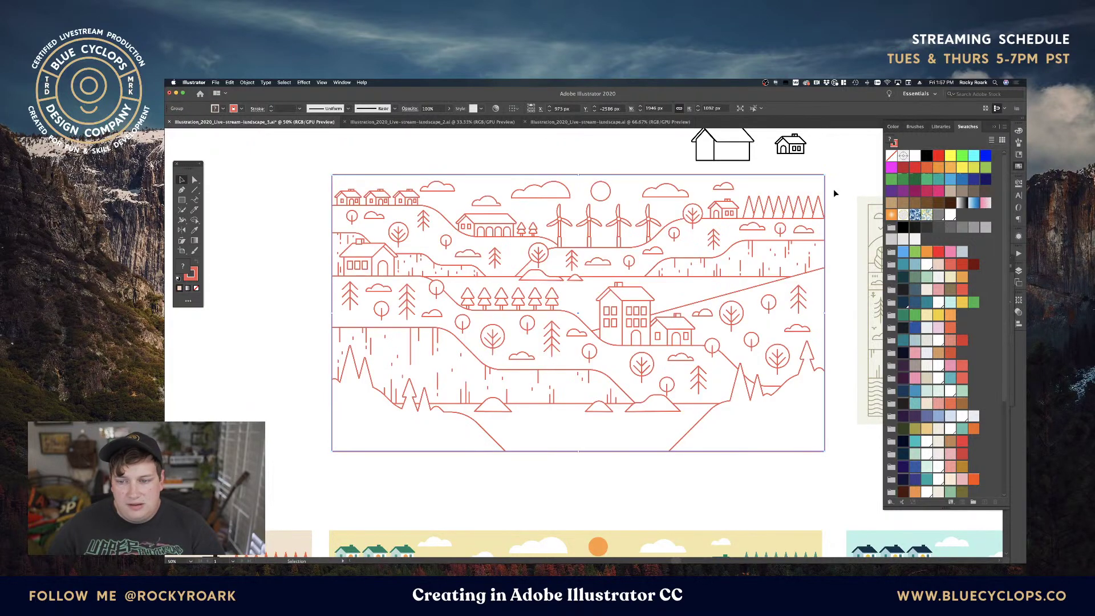
Release the clipping mask on the coral red landscape and deselect the artwork.
key("a")
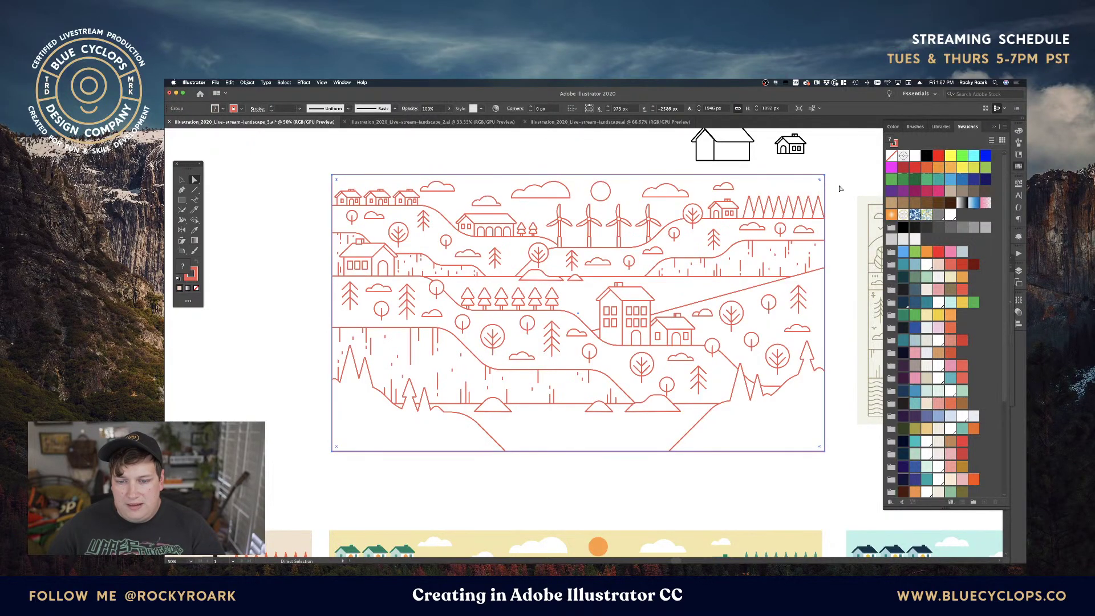
key("v")
key("super+alt+7")
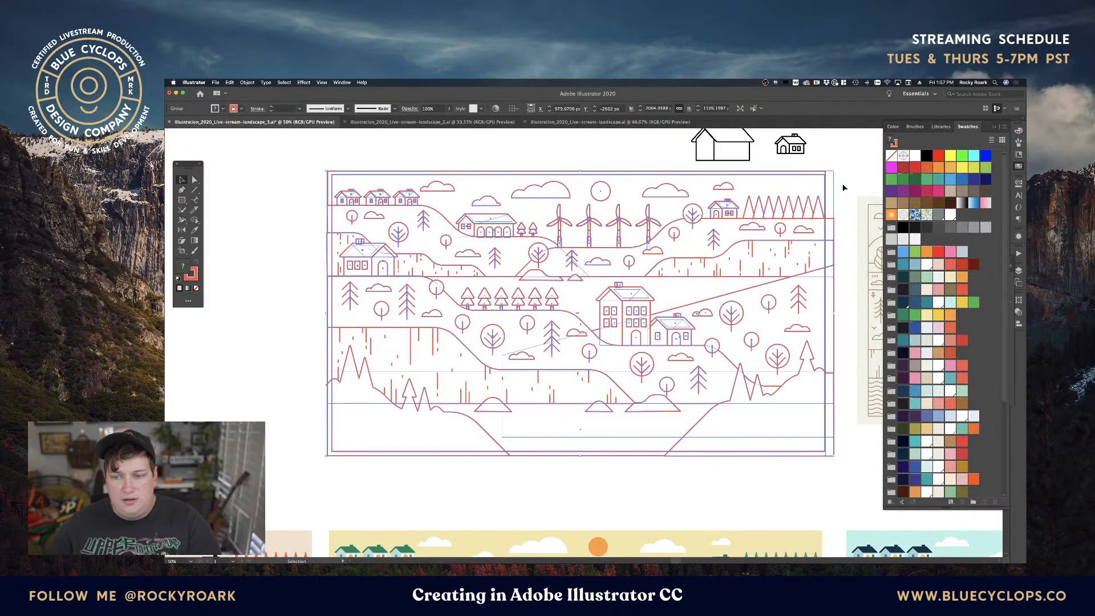
left_click(843, 186)
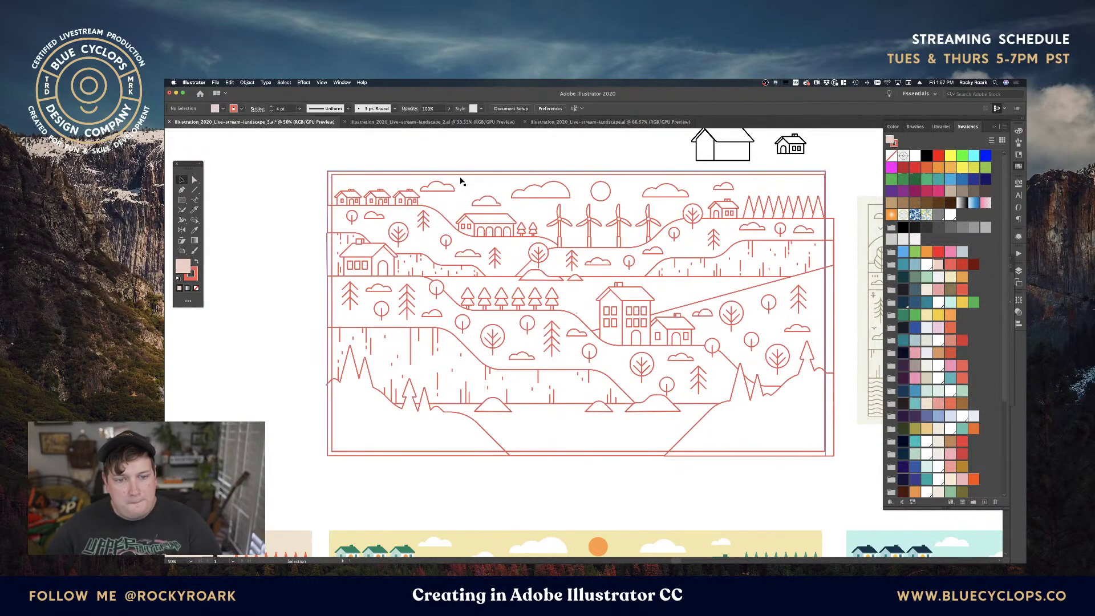
Fill the whole unclipped landscape group with the pale pink swatch.
left_click(483, 181)
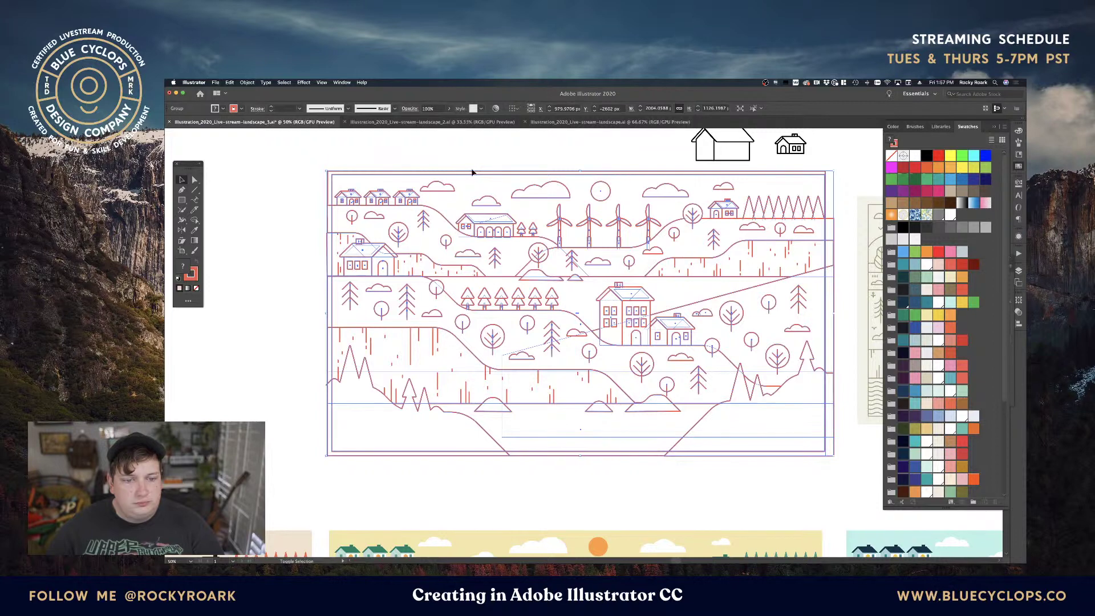
left_click(506, 174, "shift")
left_click(519, 174)
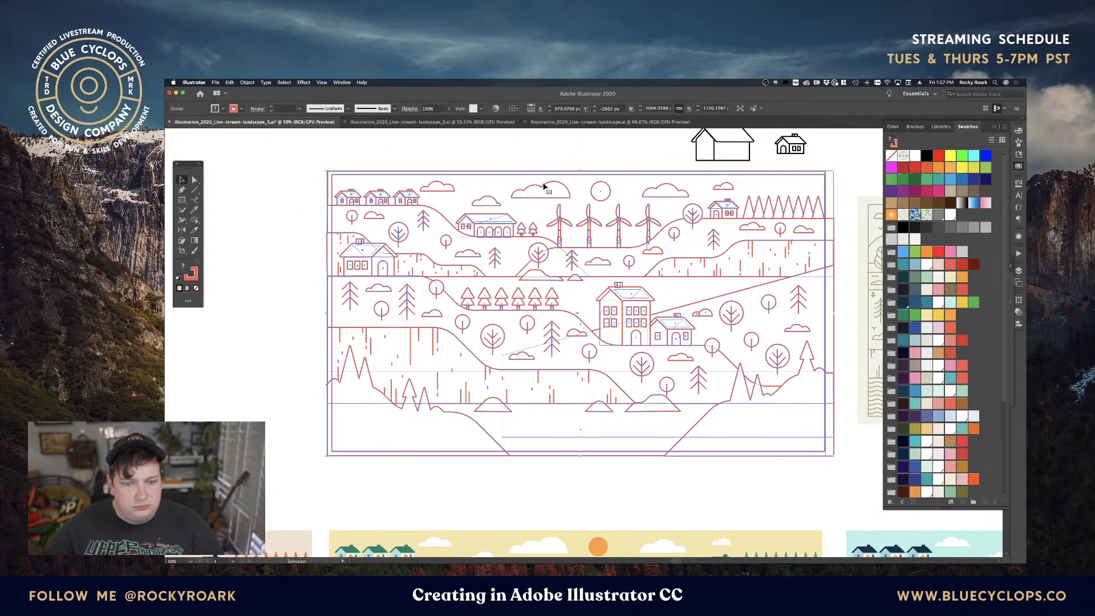
left_click(935, 265)
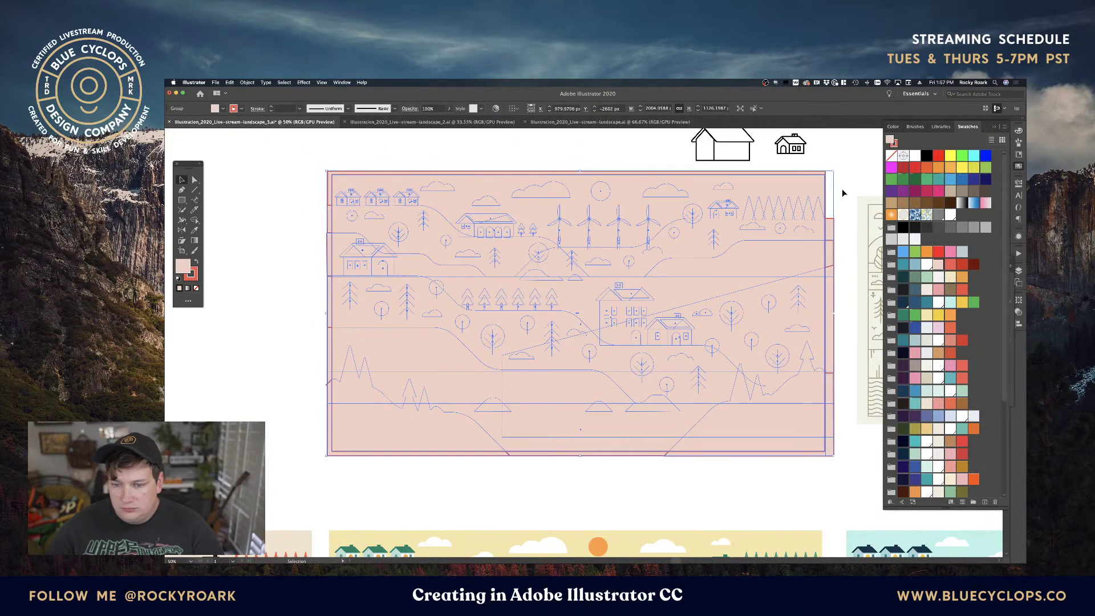
Select only the 1946 × 1092 px frame rectangle and bring it to the front of the artwork.
key("a")
left_click(790, 198)
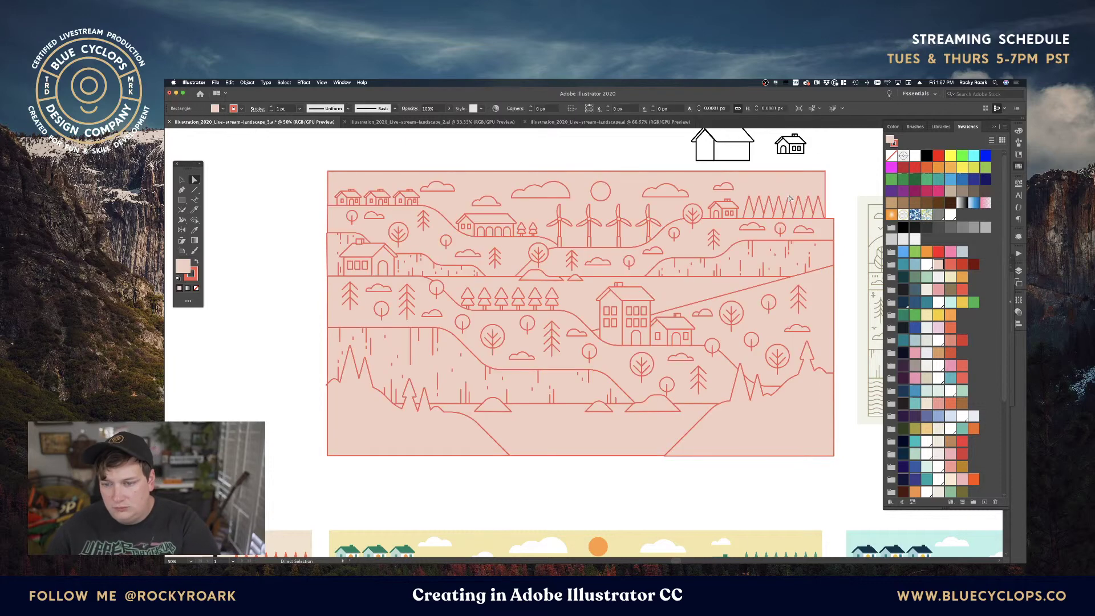
left_click(848, 188)
left_click(817, 191)
key("ctrl+shift+bracketright")
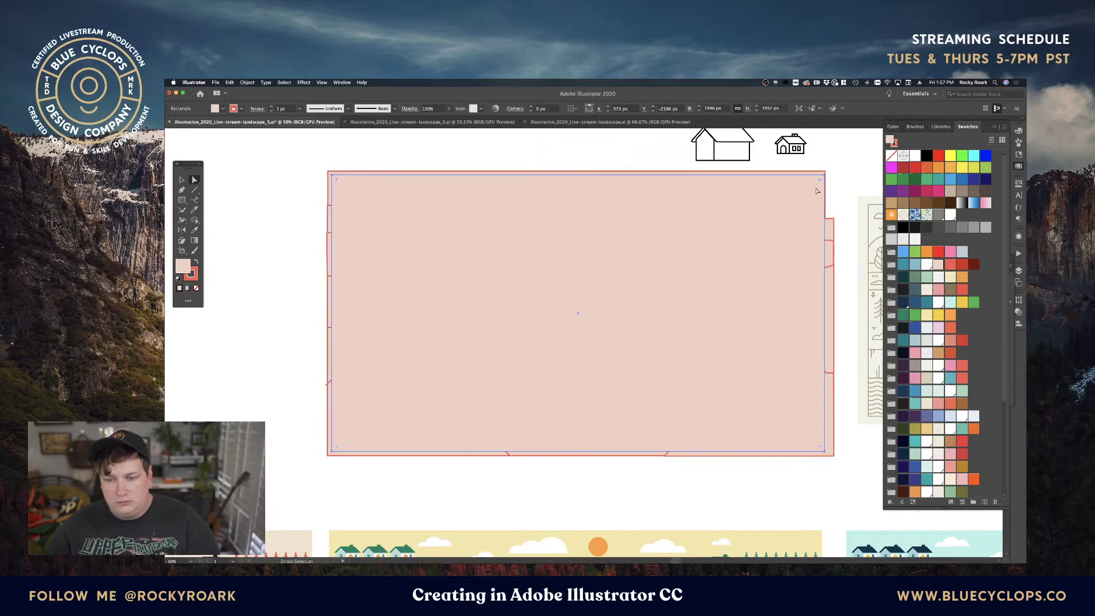
Remove the fill from the frame rectangle in front of the pink landscape and deselect it.
key("v")
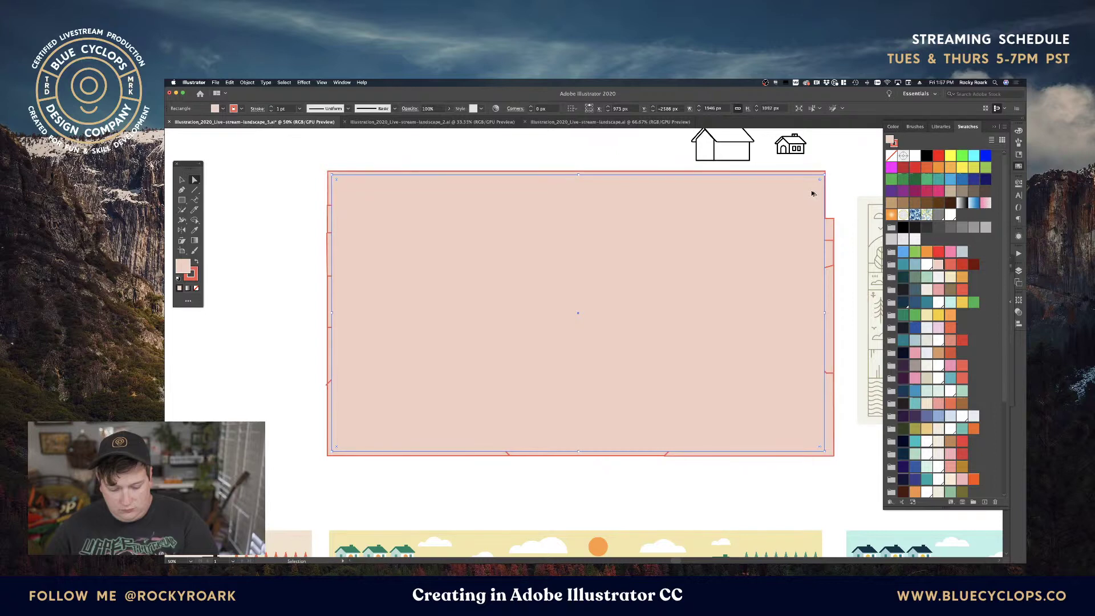
key("a")
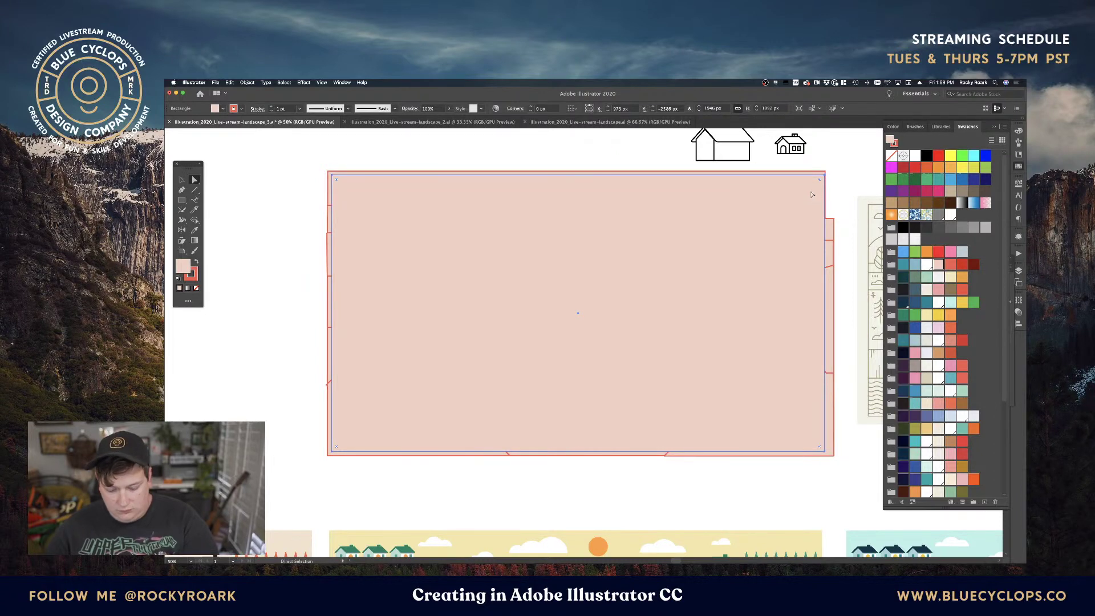
key("slash")
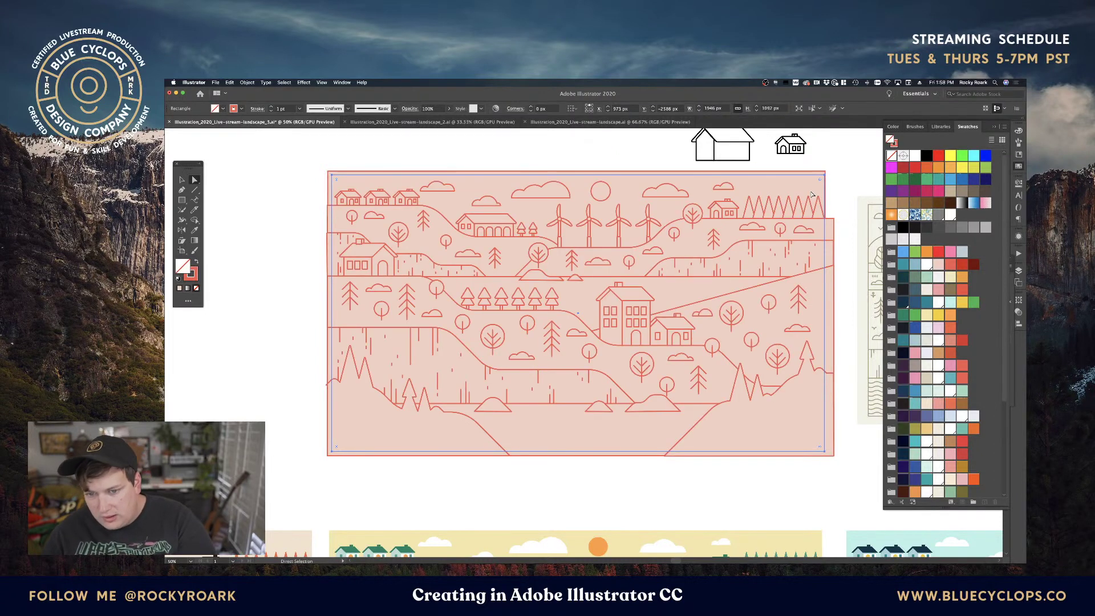
left_click(843, 188)
key("v")
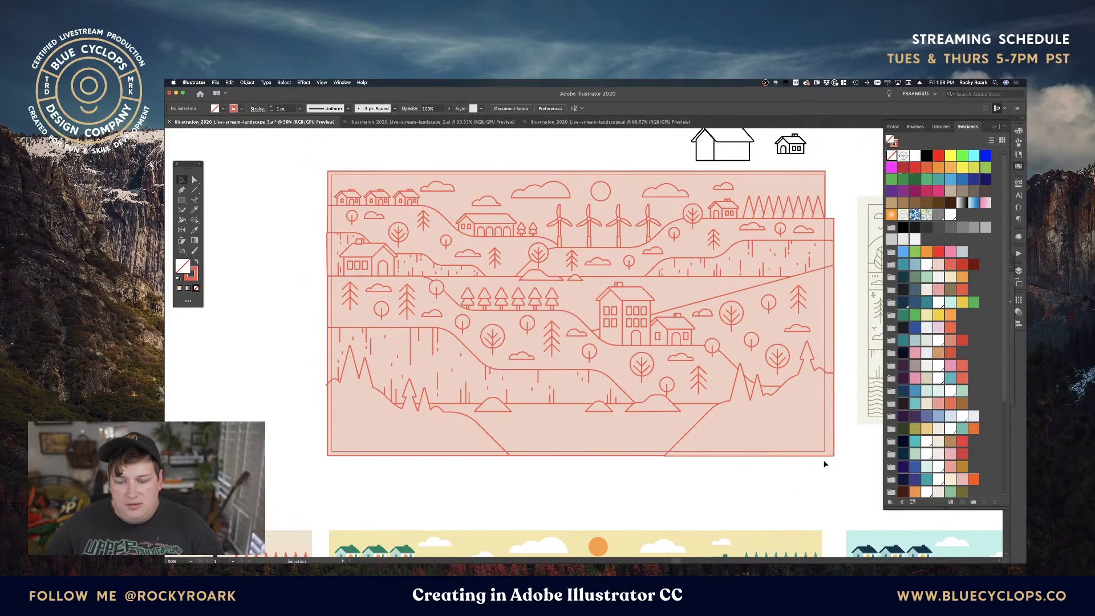
Undo the pale pink fill and the mask release, going back to the clipped, unfilled coral landscape.
left_click(625, 198)
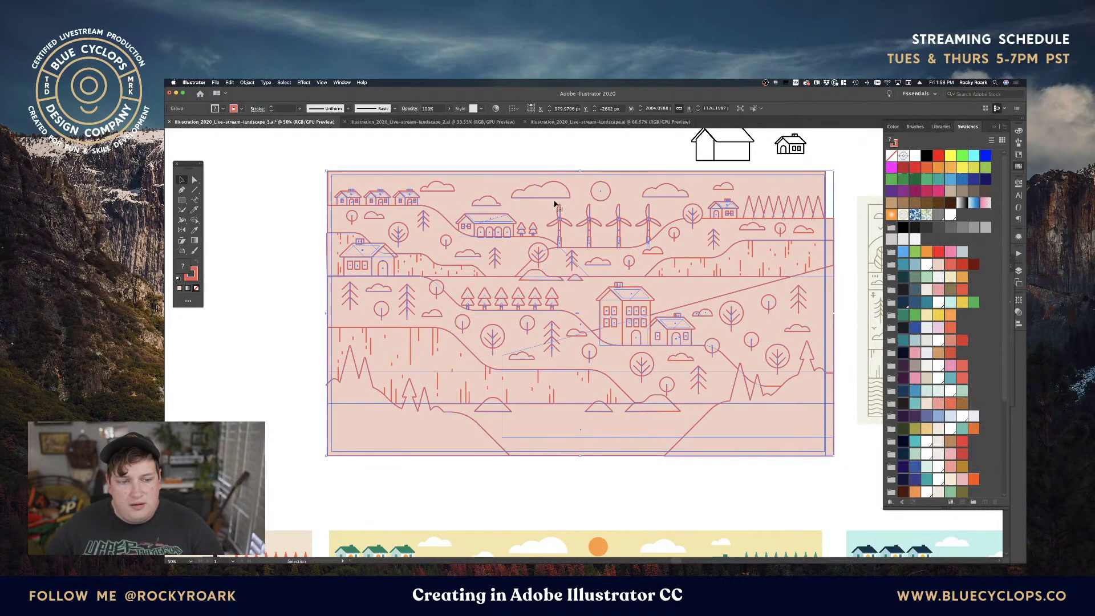
left_click(525, 179)
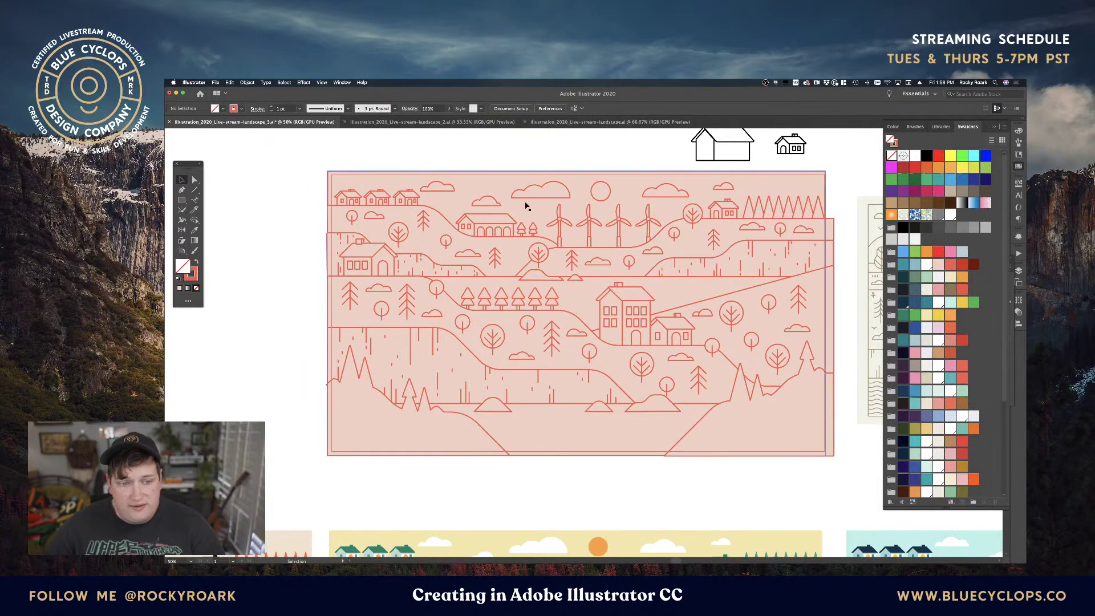
left_click(839, 471)
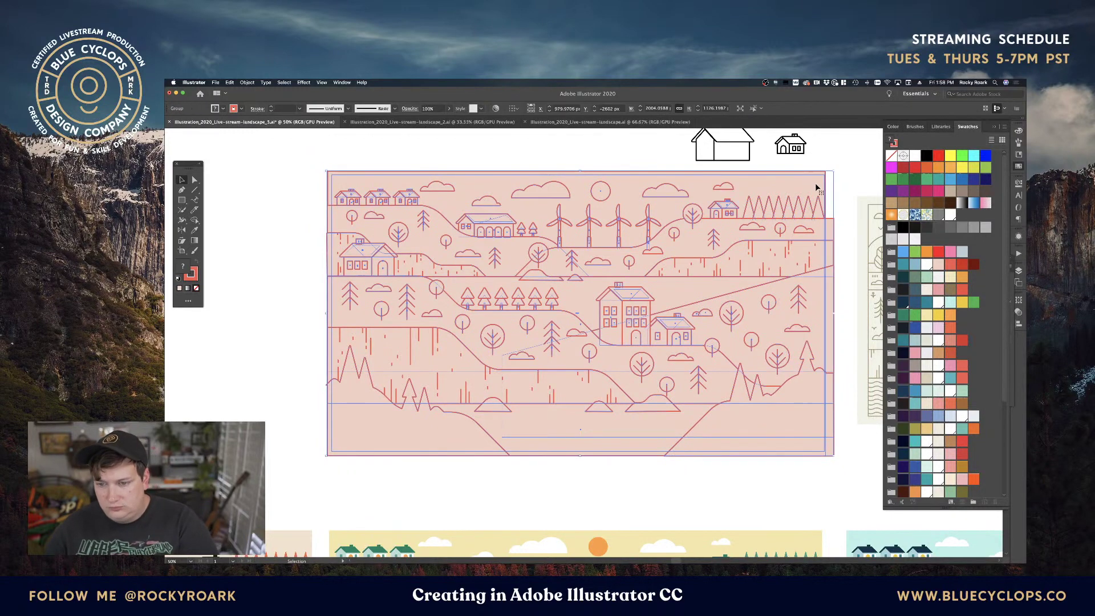
key("a")
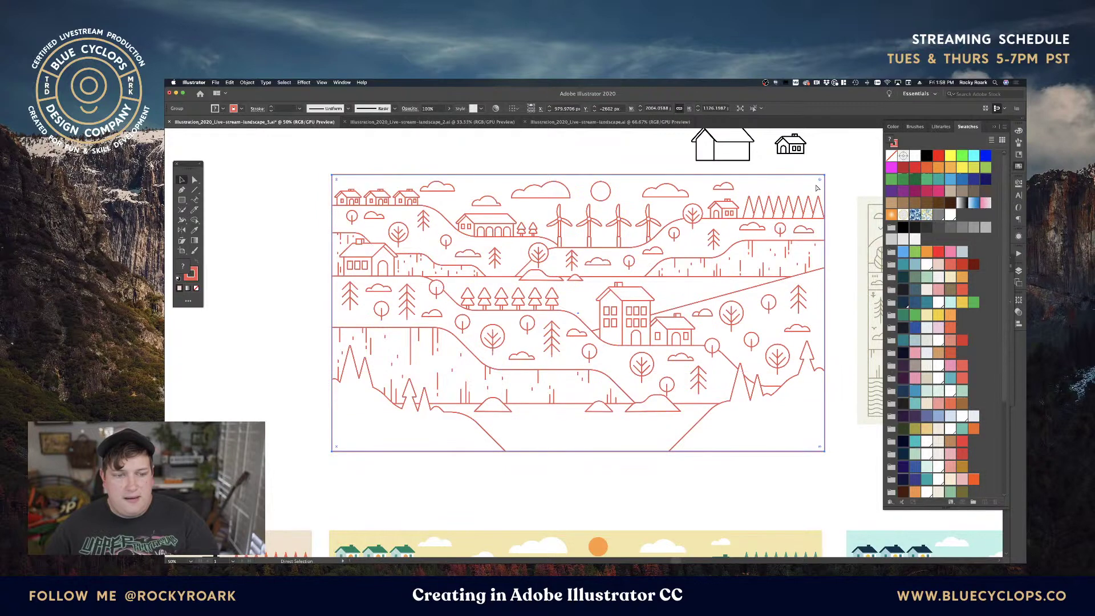
Inspect the clipped landscape's frame rectangle by selecting it, and clear the selection.
left_click(824, 177)
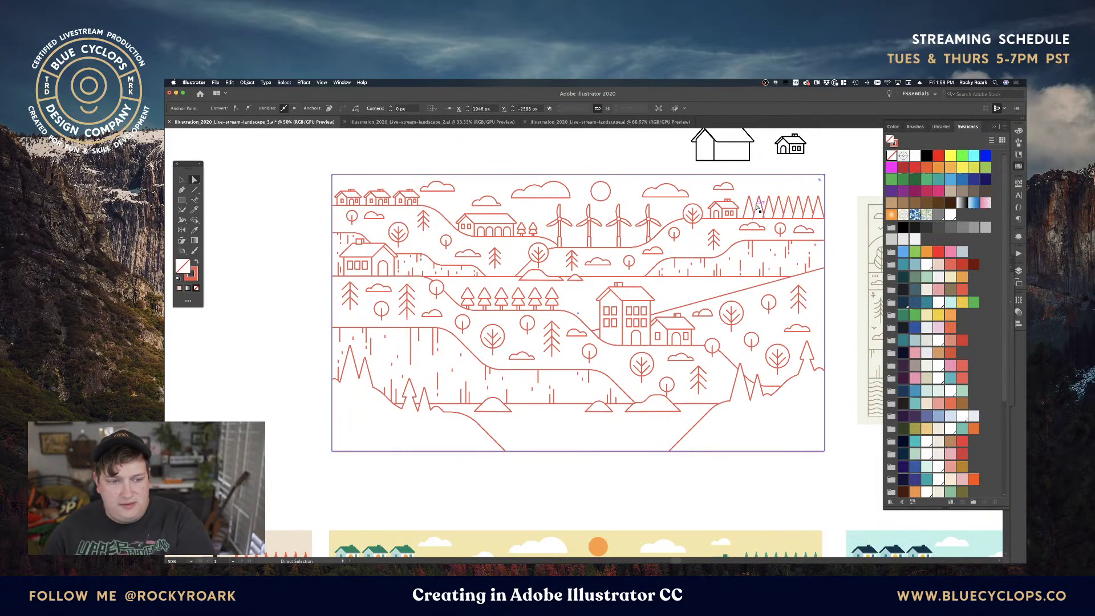
left_click(264, 215)
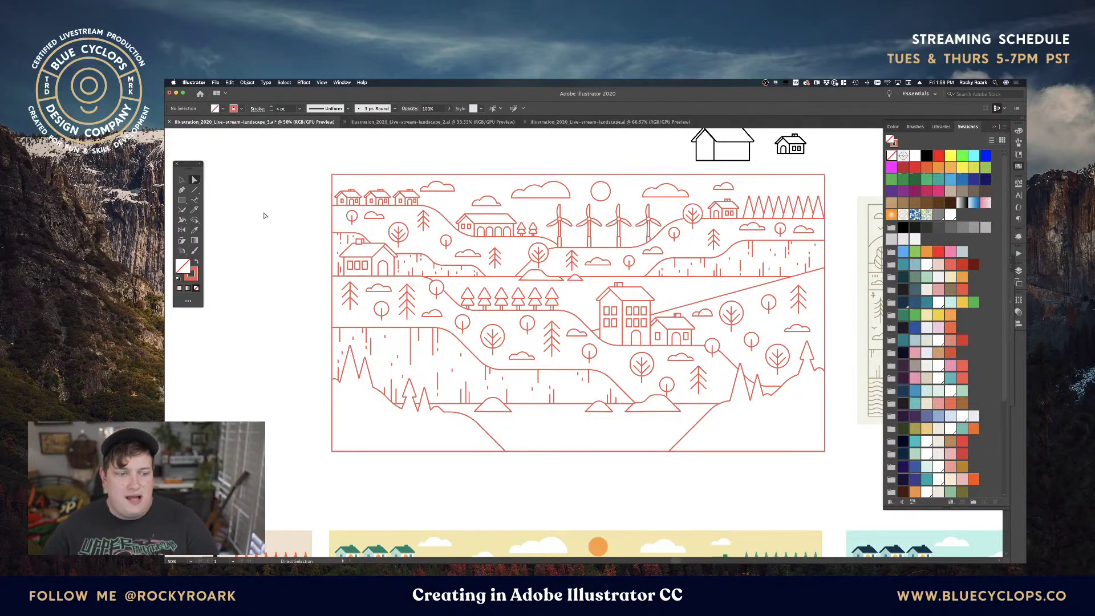
key("v")
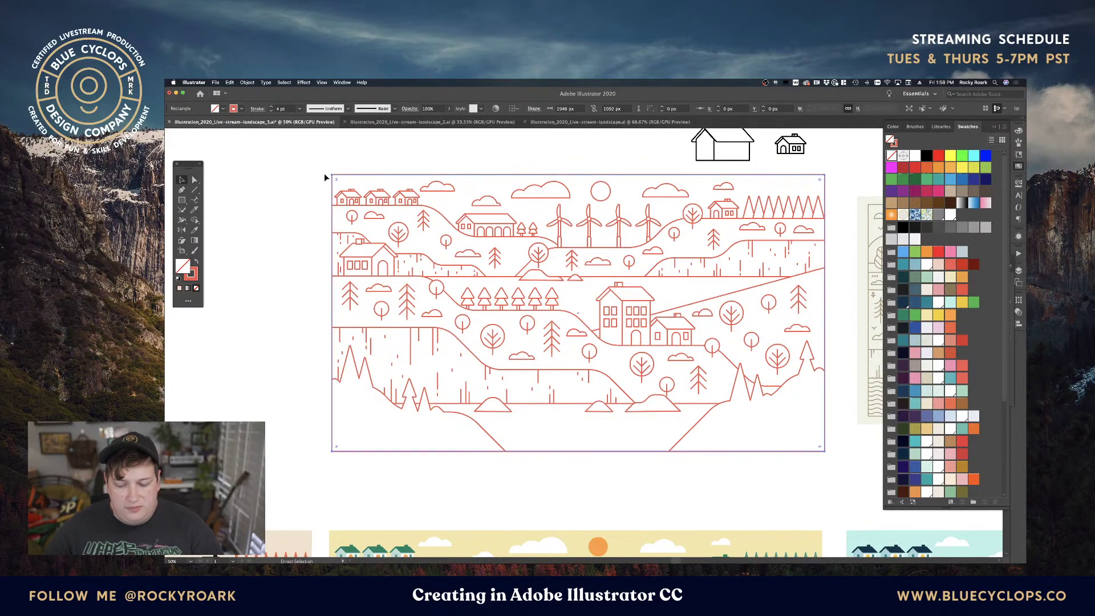
left_click(324, 173)
key("ctrl+shift+a")
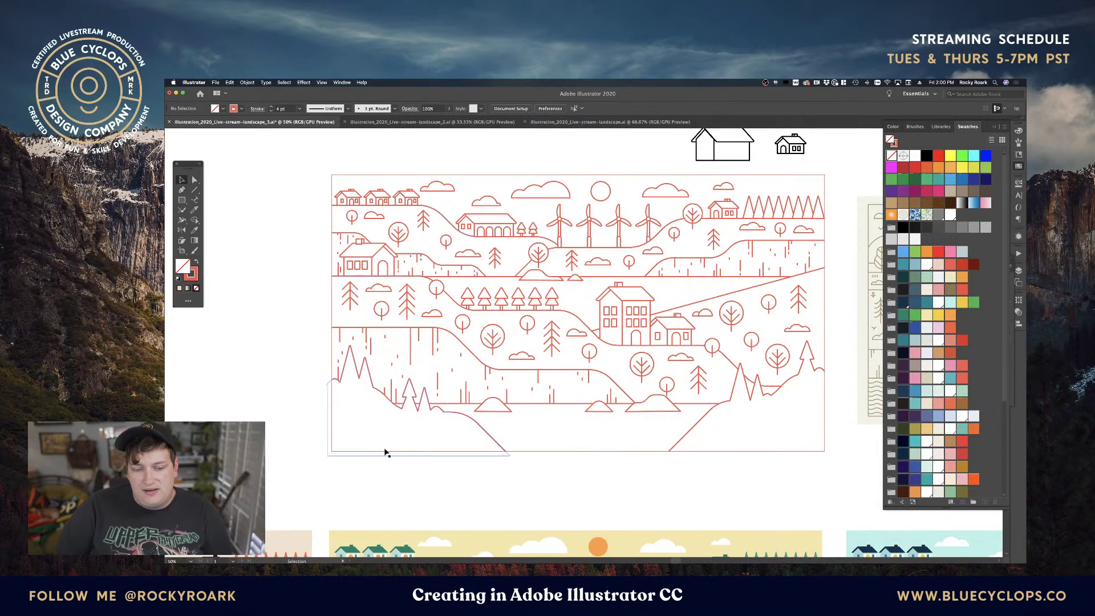
Select the whole clipped coral landscape and fill it with the pale pink swatch, after viewing the flat-color versions below.
left_click(378, 424)
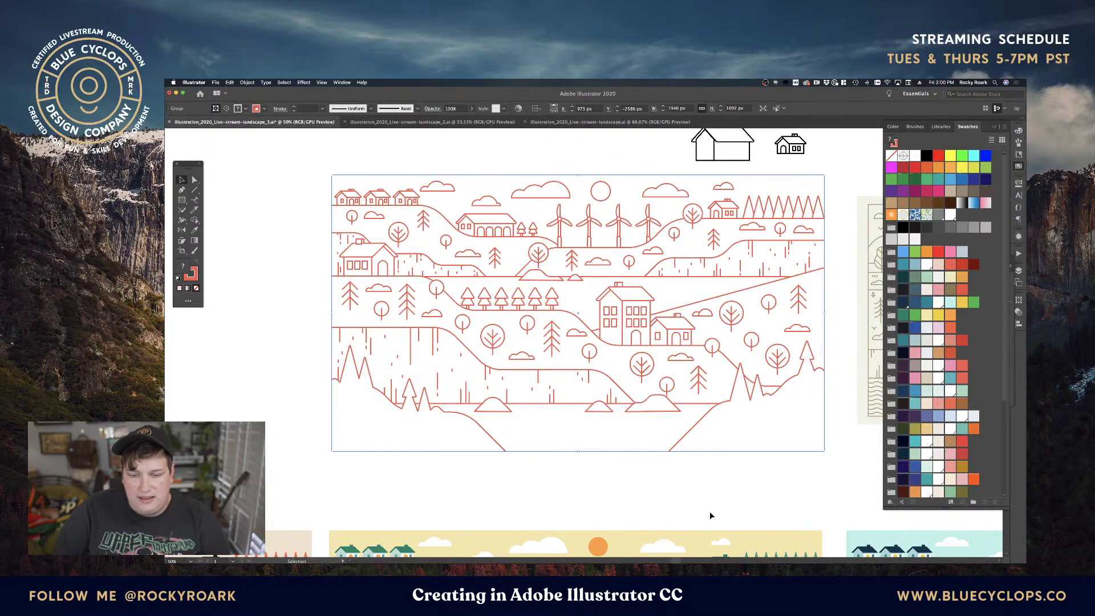
scroll(710, 515, "down", 10)
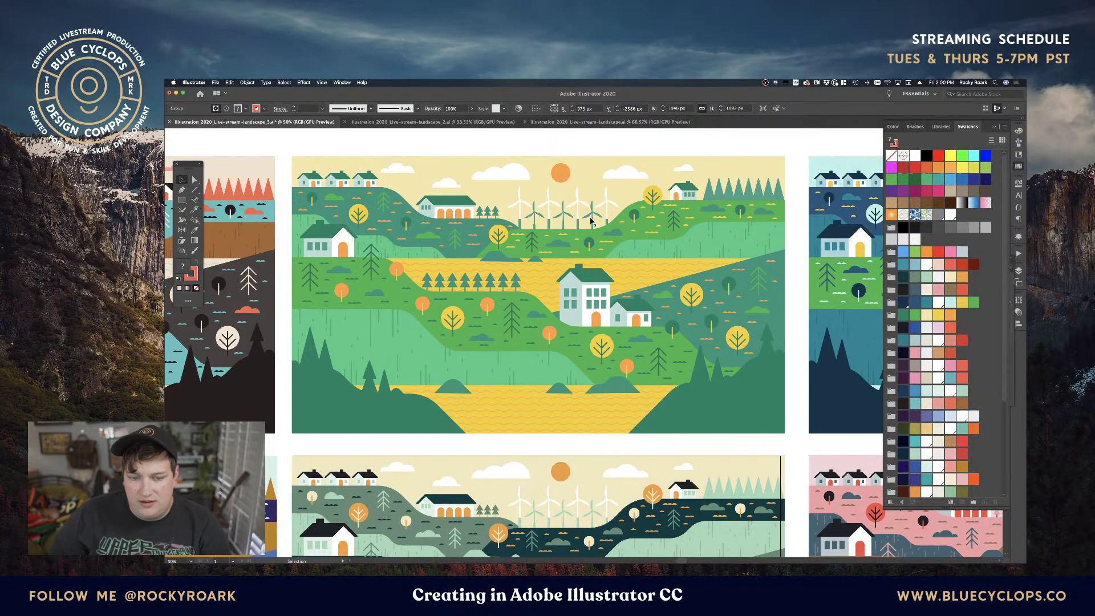
mouse_move(627, 174)
left_mouse_down()
mouse_move(650, 324)
mouse_move(610, 184)
left_mouse_up()
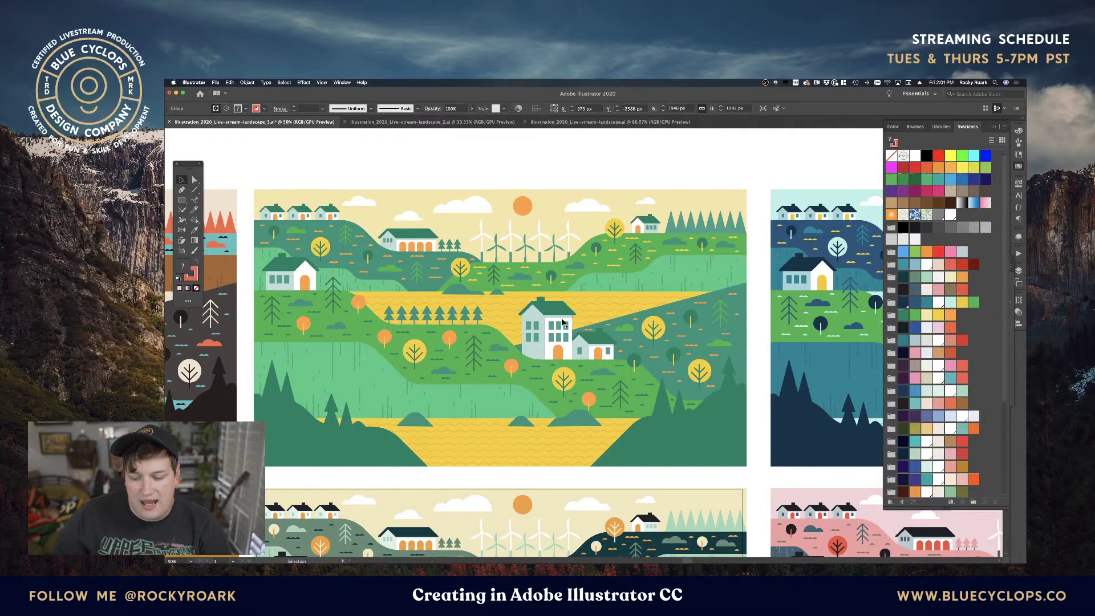
key("space")
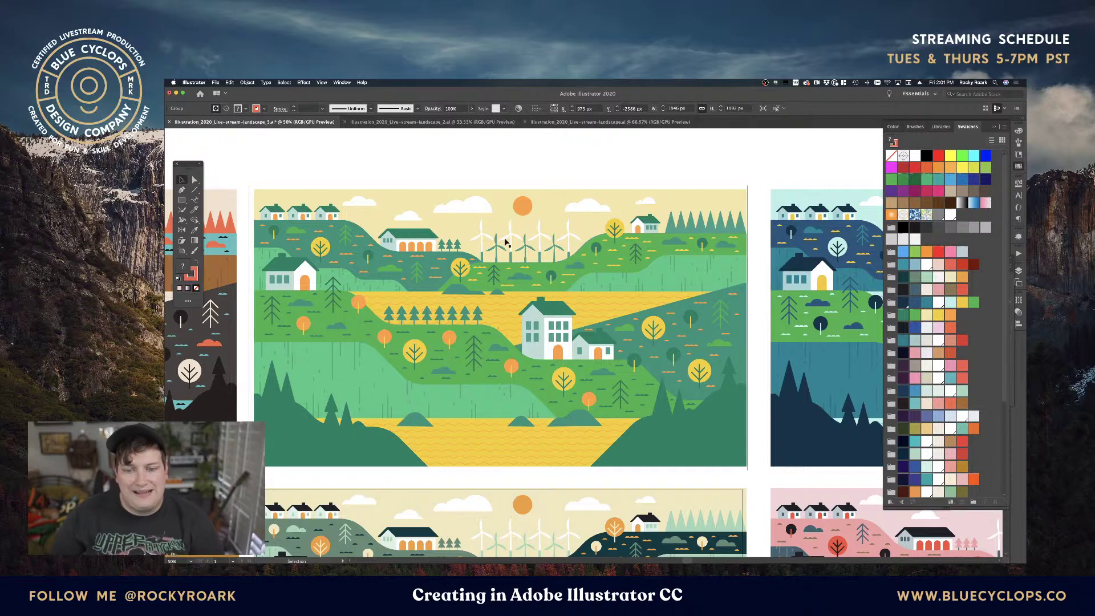
scroll(645, 204, "up", 10)
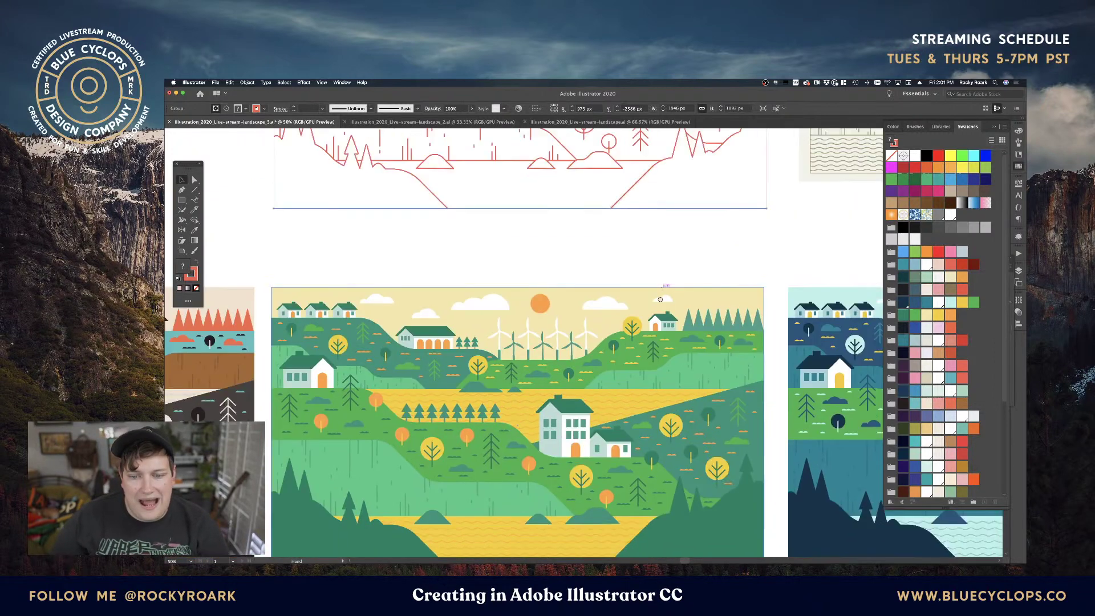
scroll(627, 348, "up", 4)
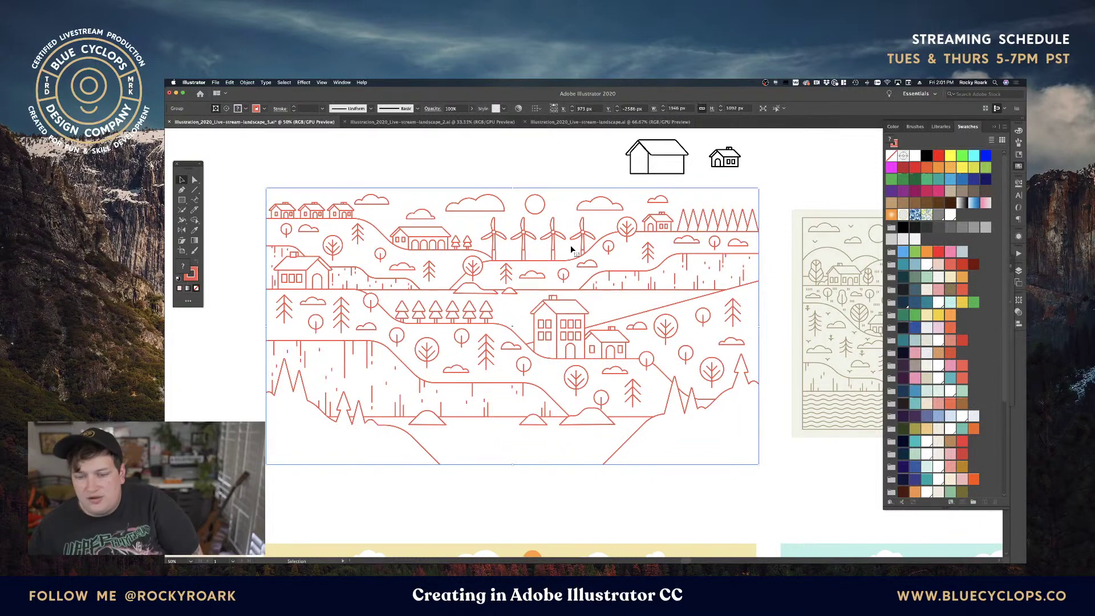
left_click(278, 222)
left_click(278, 221)
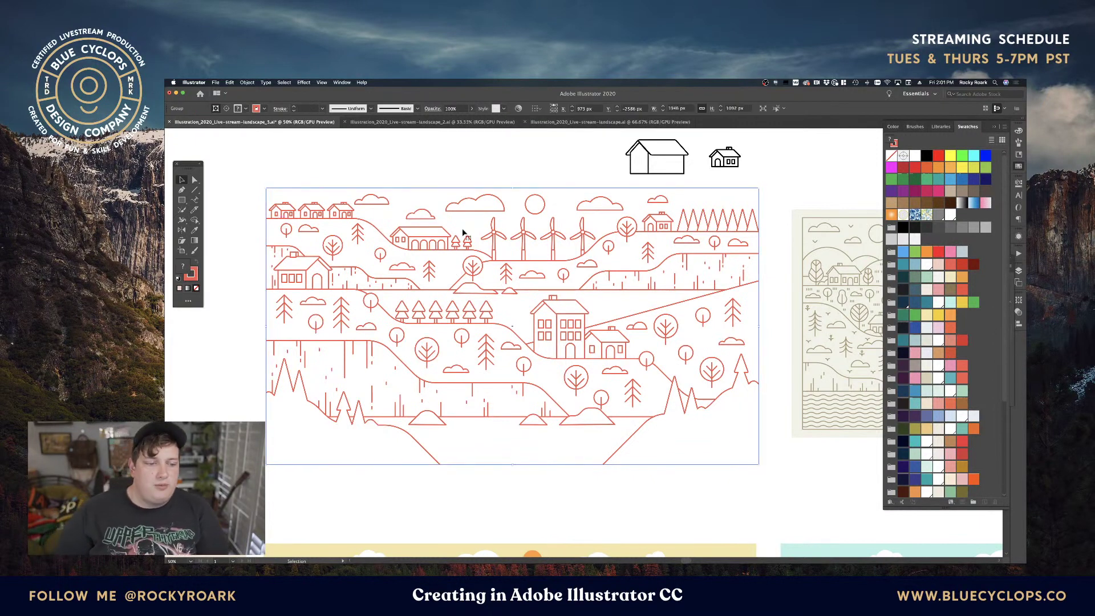
key("x")
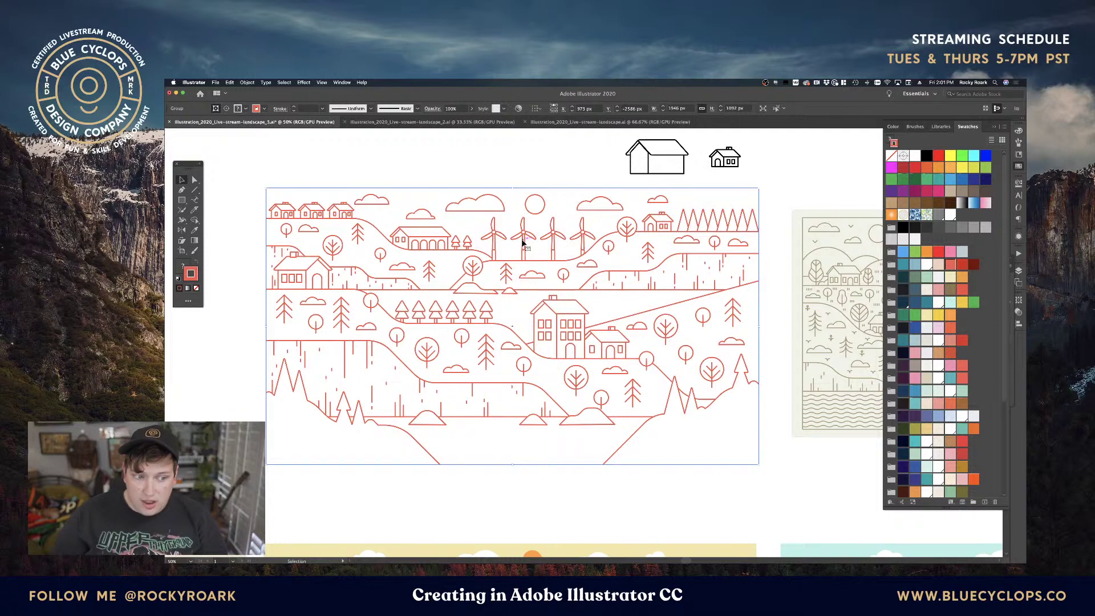
left_click(938, 264)
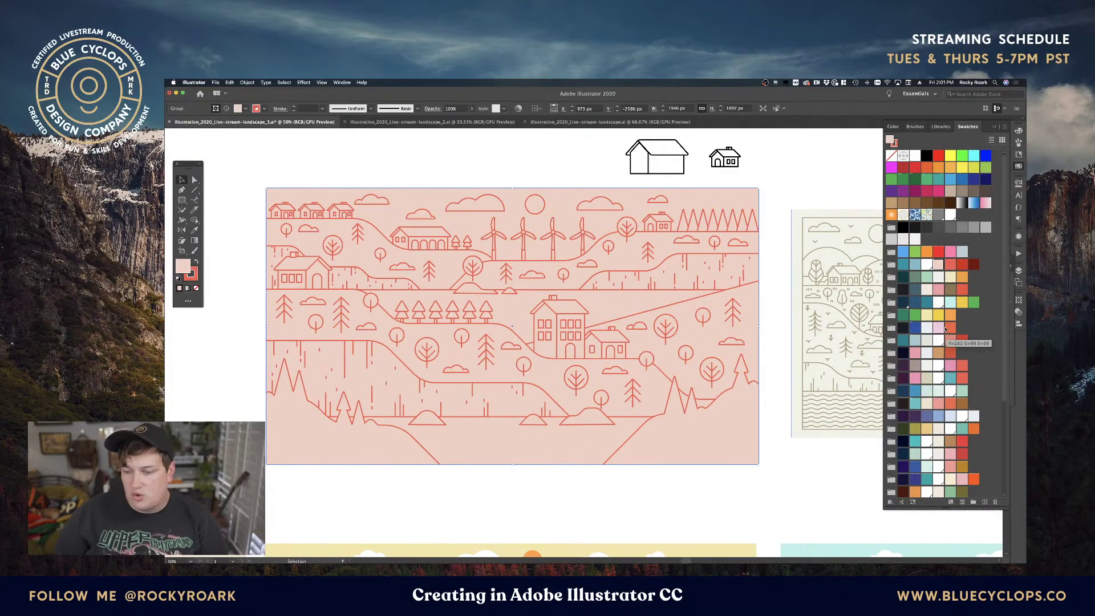
Try a light lilac pink fill on the landscape with blue strokes, followed by orange strokes.
left_click(938, 329)
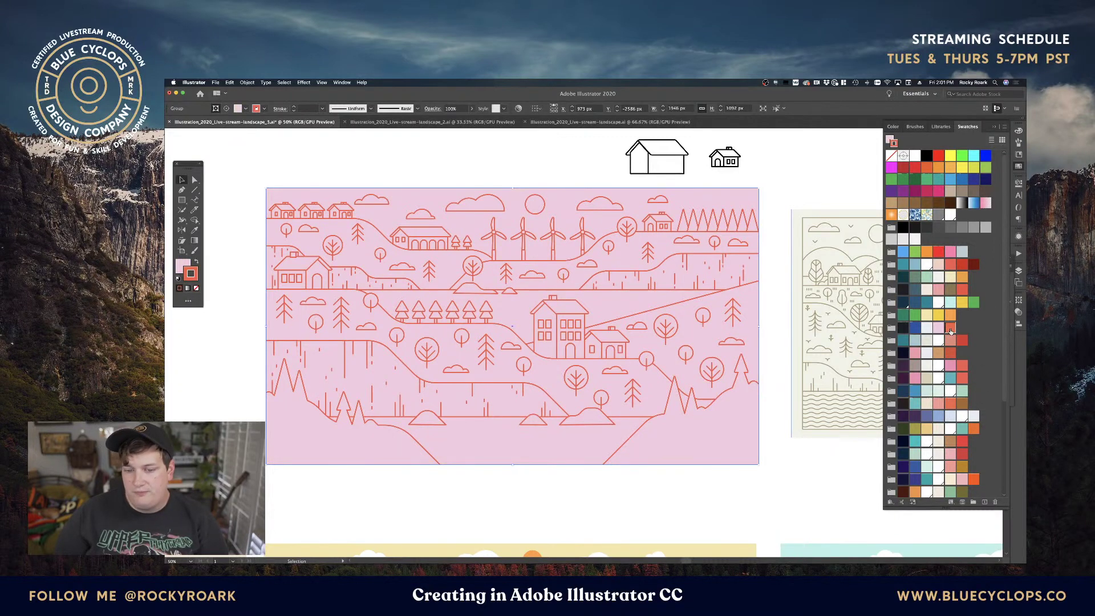
left_click(914, 328)
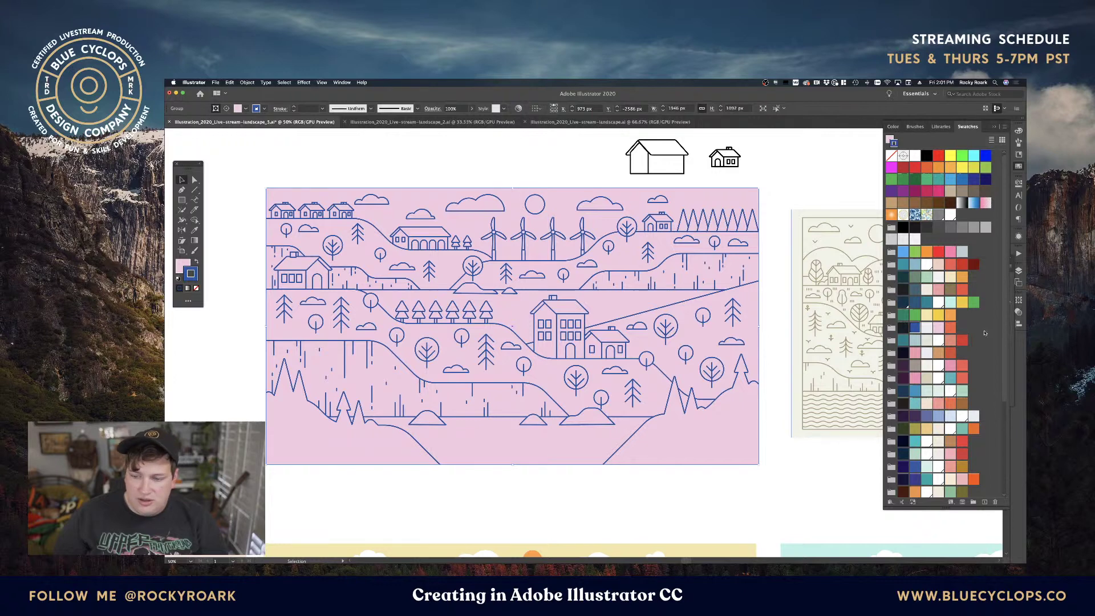
scroll(918, 381, "down", 5)
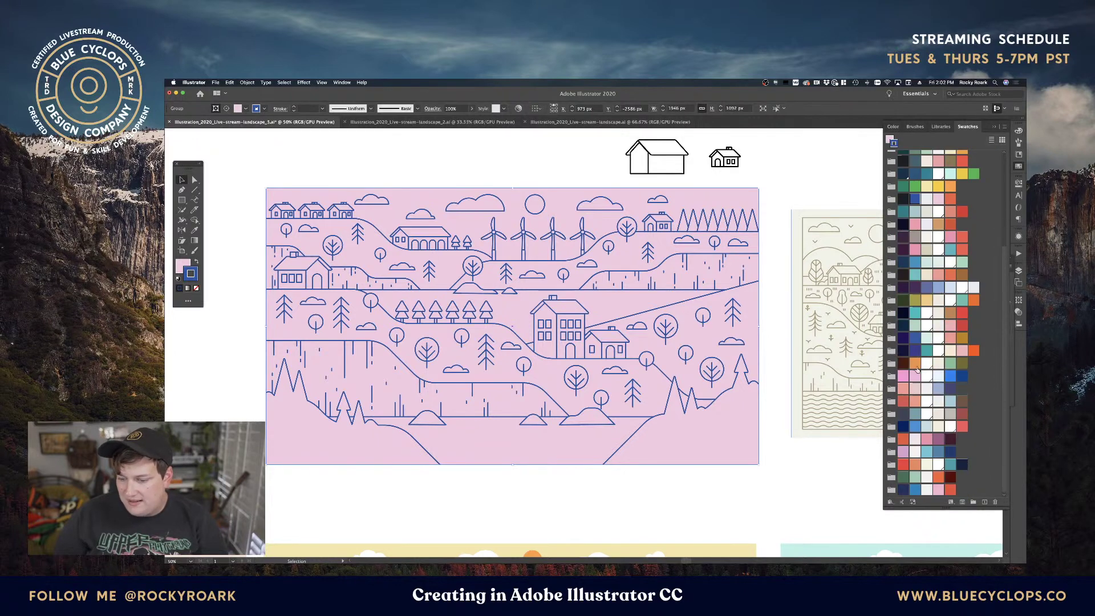
left_click(915, 366)
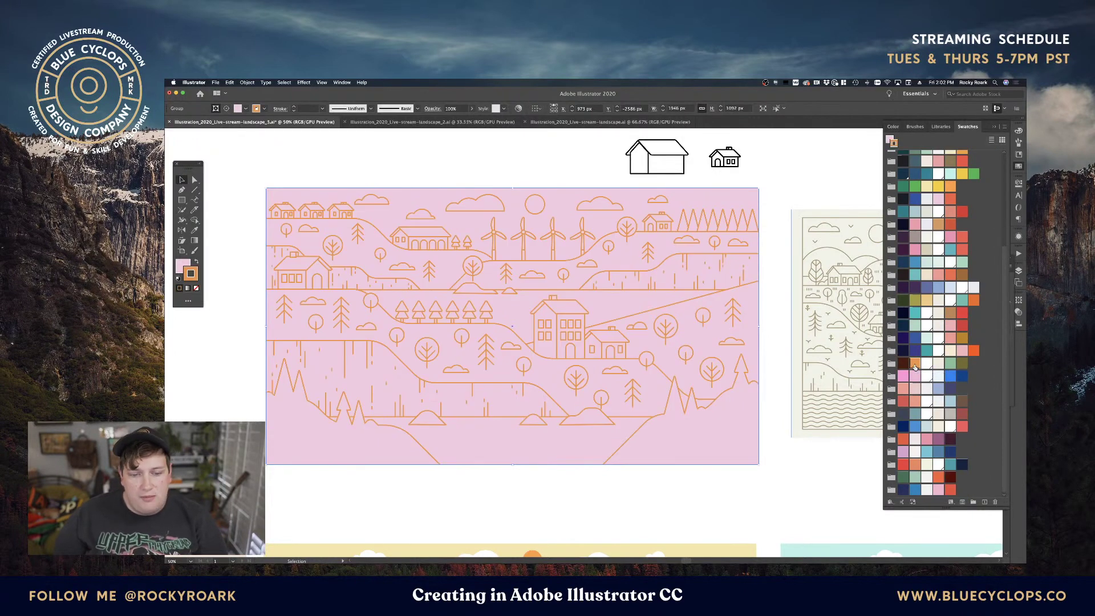
Try a soft green fill with olive brown strokes on the selected landscape.
left_click(951, 364)
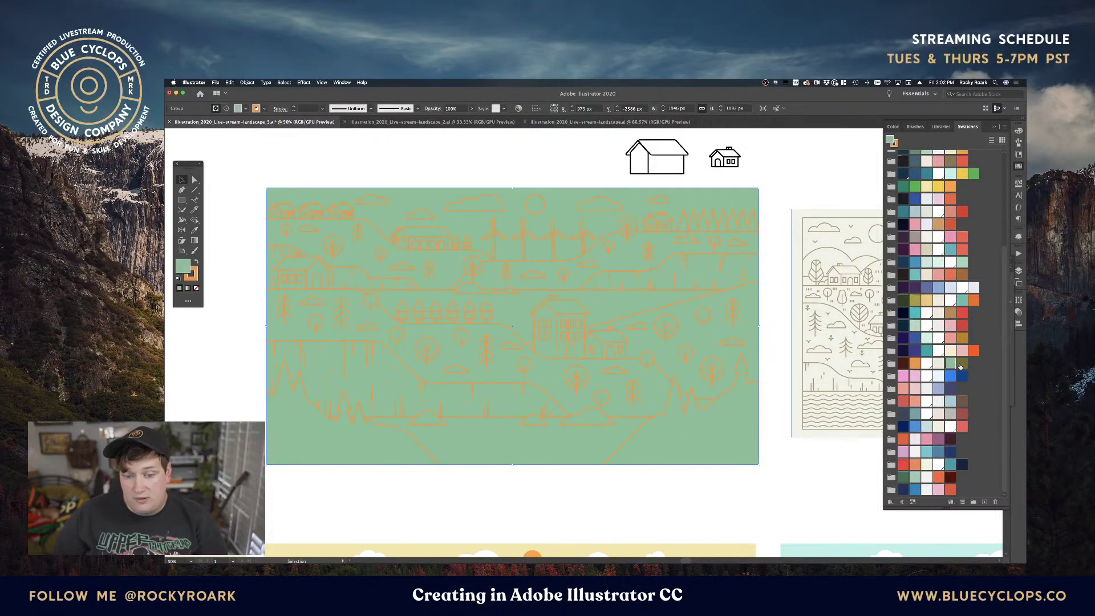
left_click(961, 363)
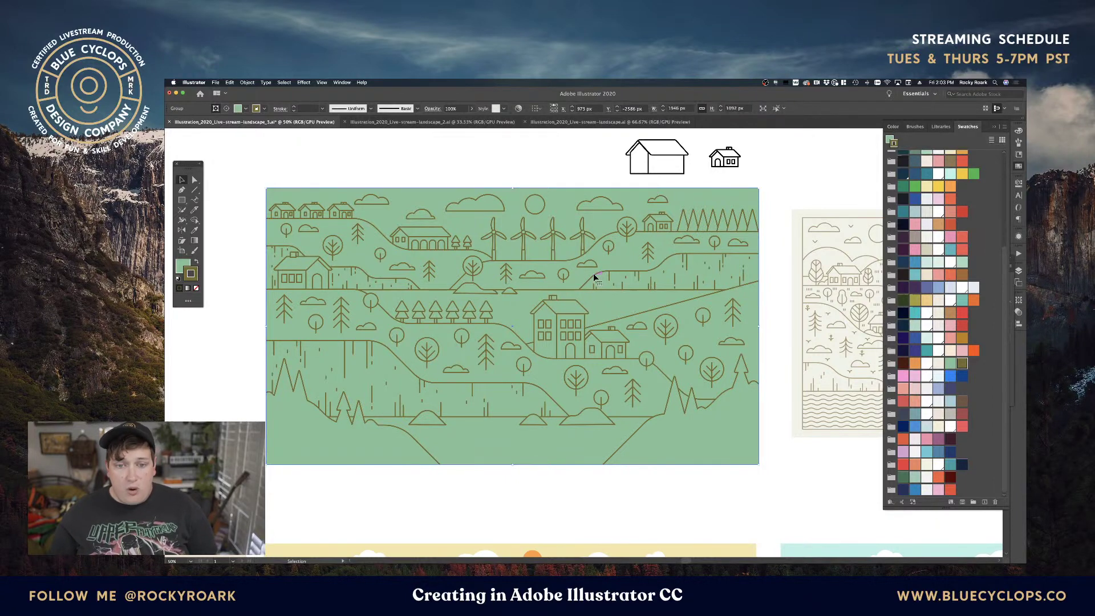
left_click_drag(767, 468, 251, 190)
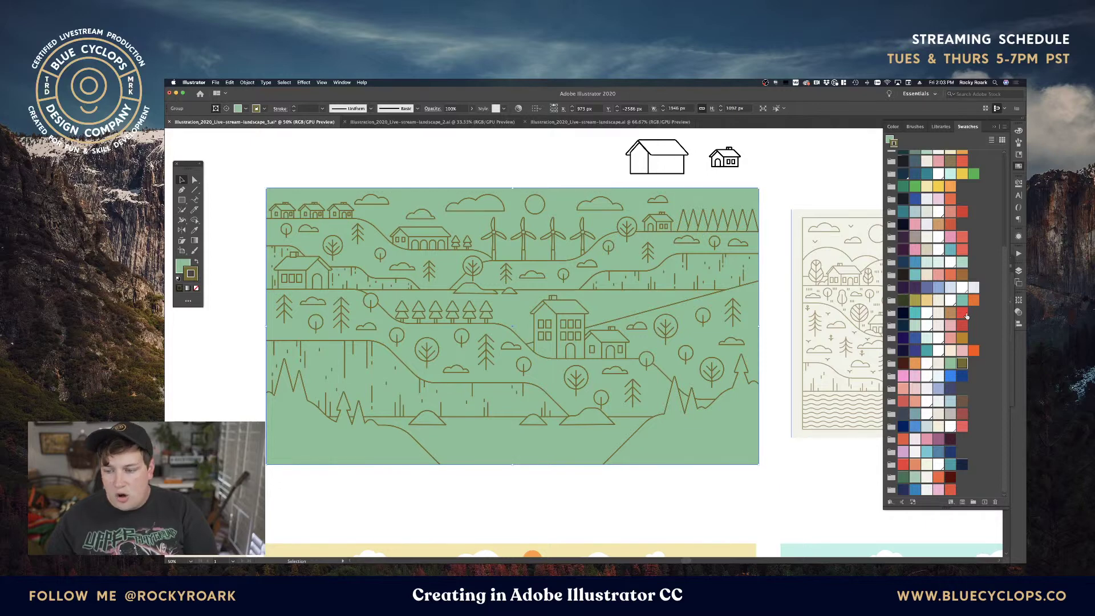
Try golden brown strokes on the landscape, testing them over a pale mint fill and a medium blue fill.
left_click(952, 341)
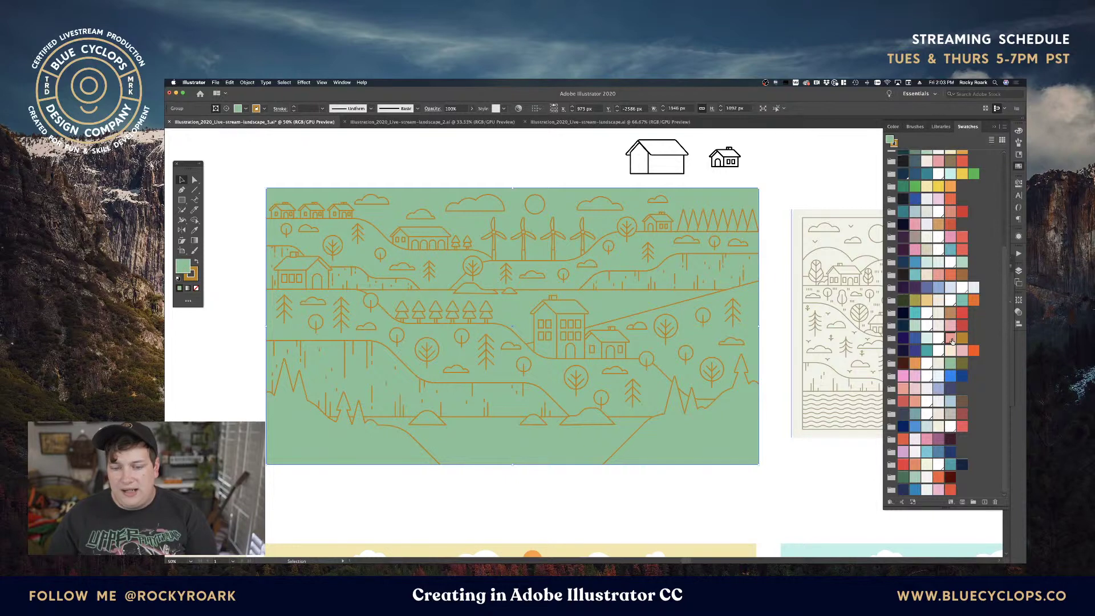
left_click(927, 339)
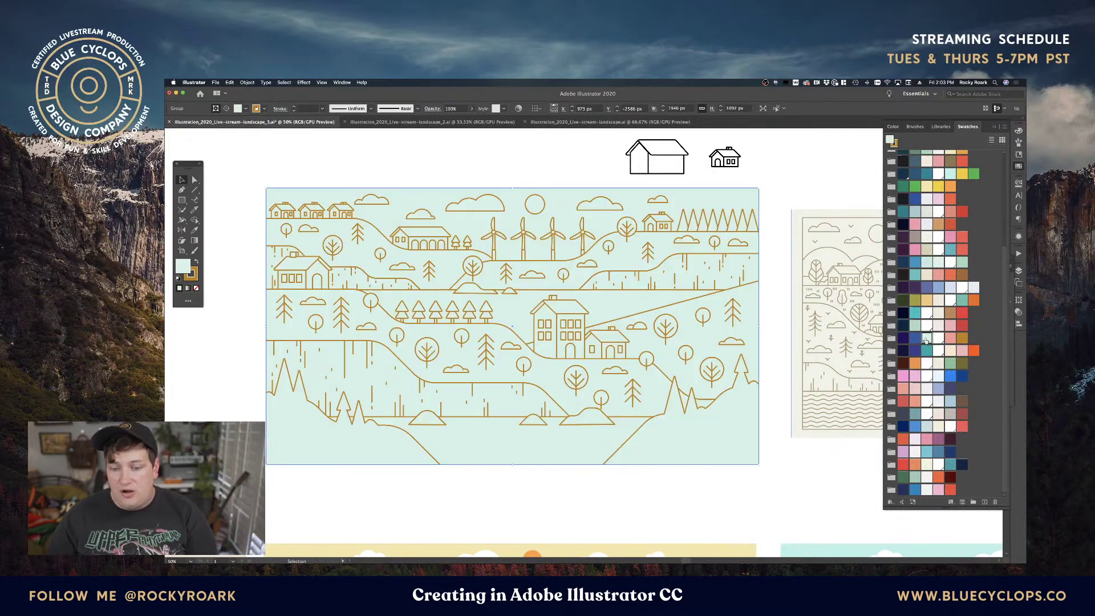
left_click(916, 339)
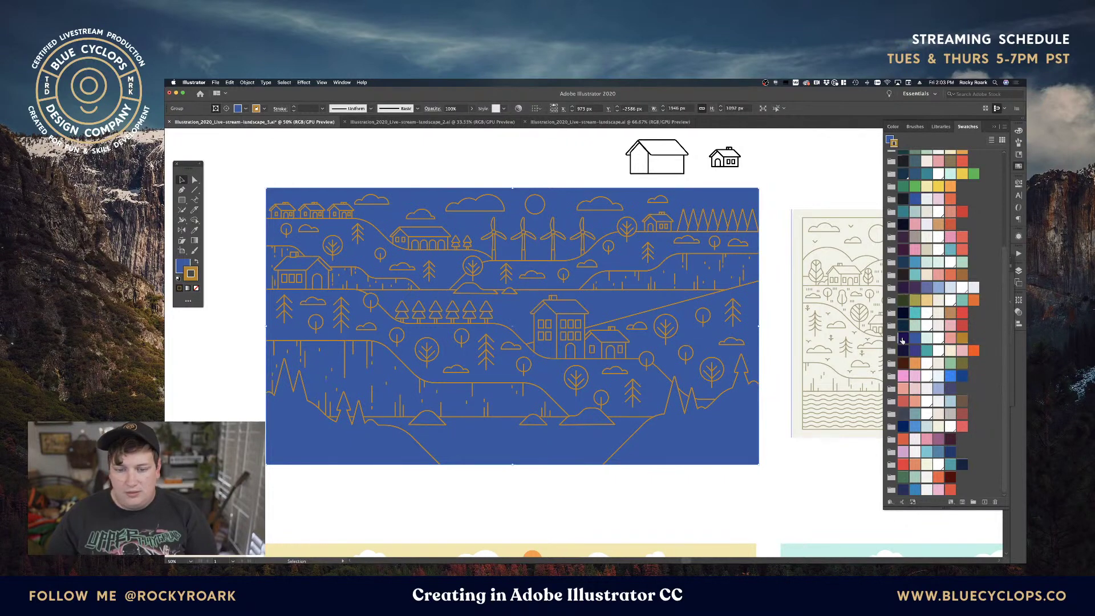
Try dark indigo strokes on the landscape, testing them over a golden brown fill and a salmon pink fill.
key("x")
left_click(903, 339)
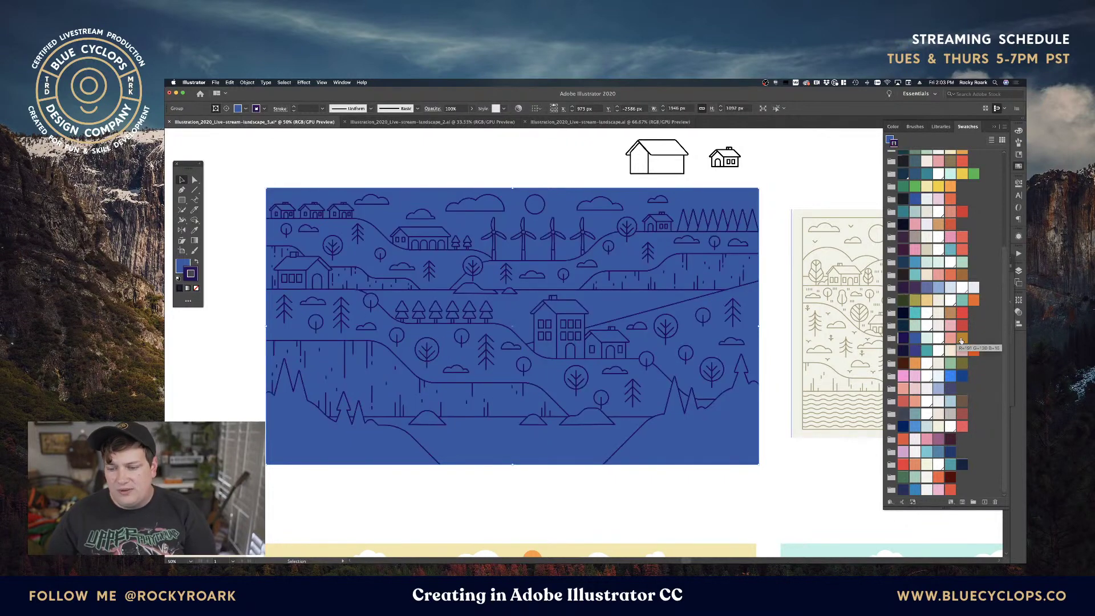
key("x")
left_click(963, 339)
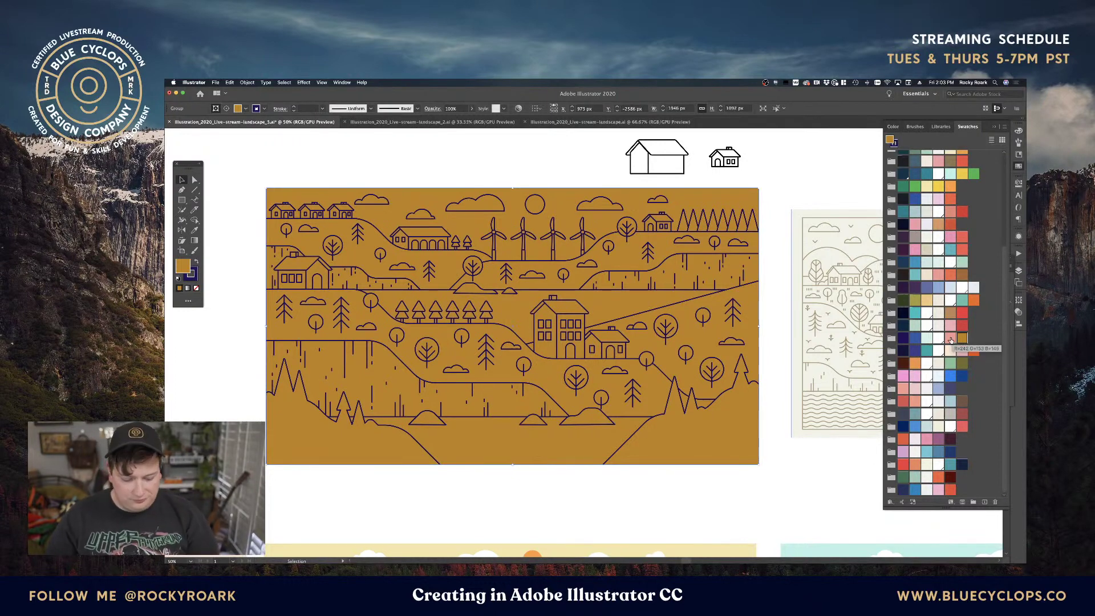
left_click(950, 339)
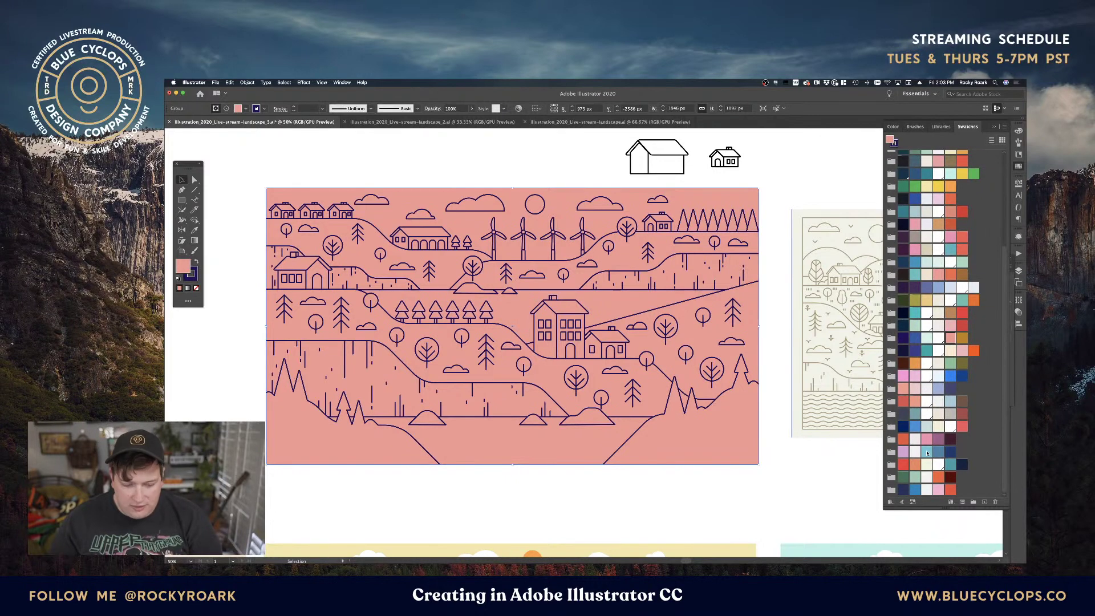
Try a navy blue fill on the landscape with bright blue, white and light pink strokes in turn.
left_click(906, 491)
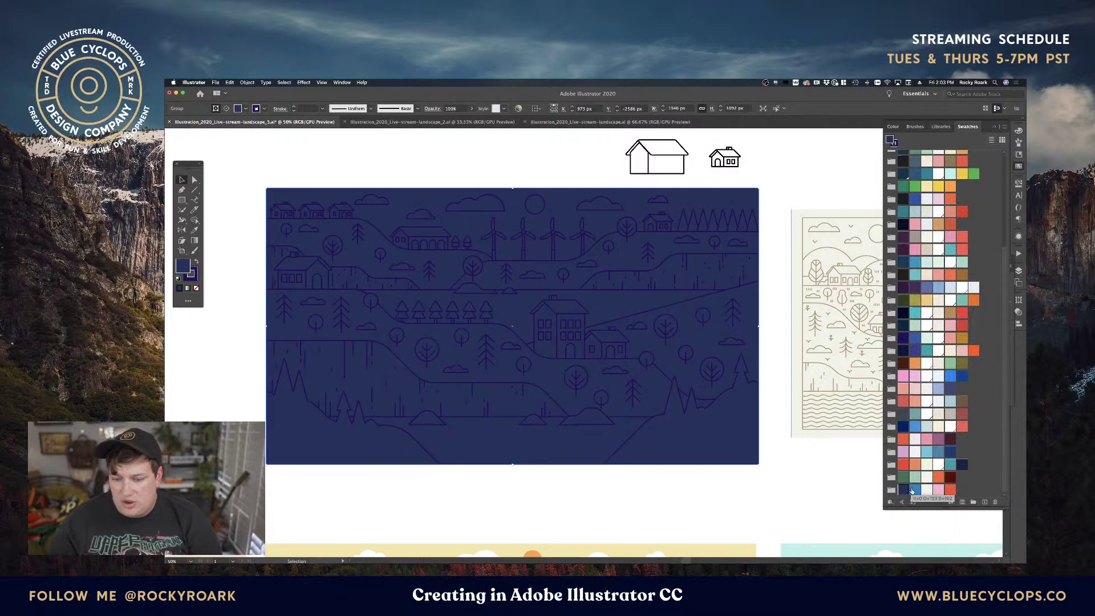
key("x")
left_click(915, 490)
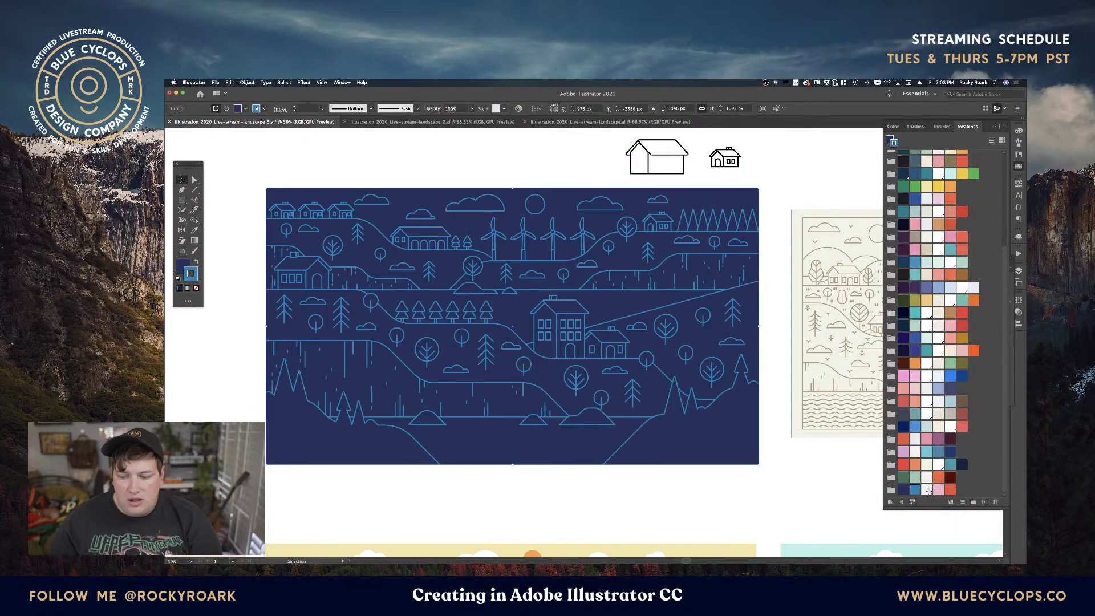
left_click(926, 490)
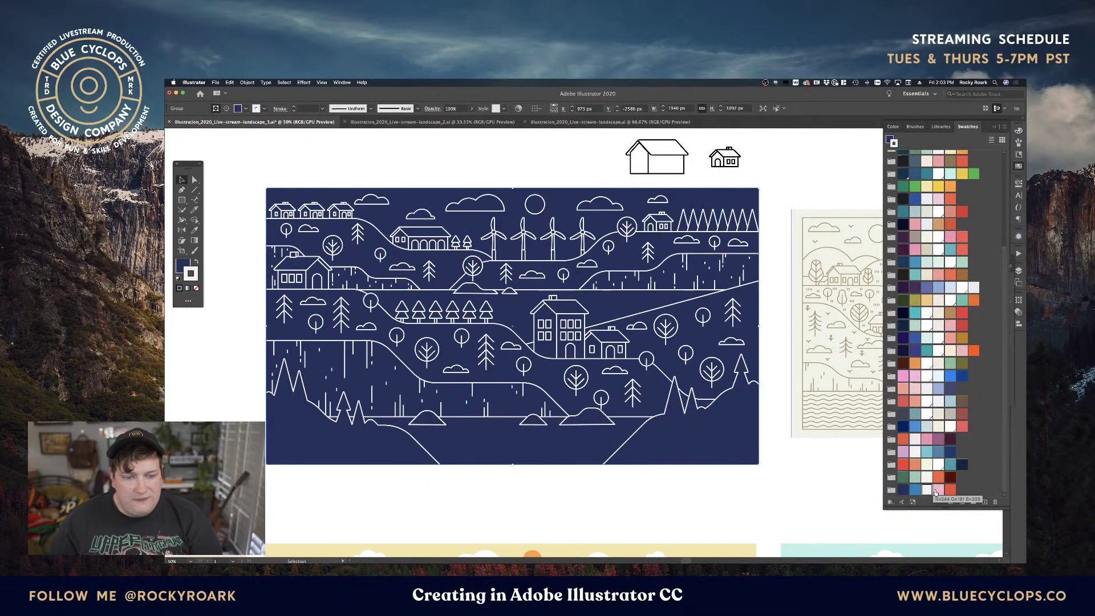
left_click(937, 490)
left_click(925, 492)
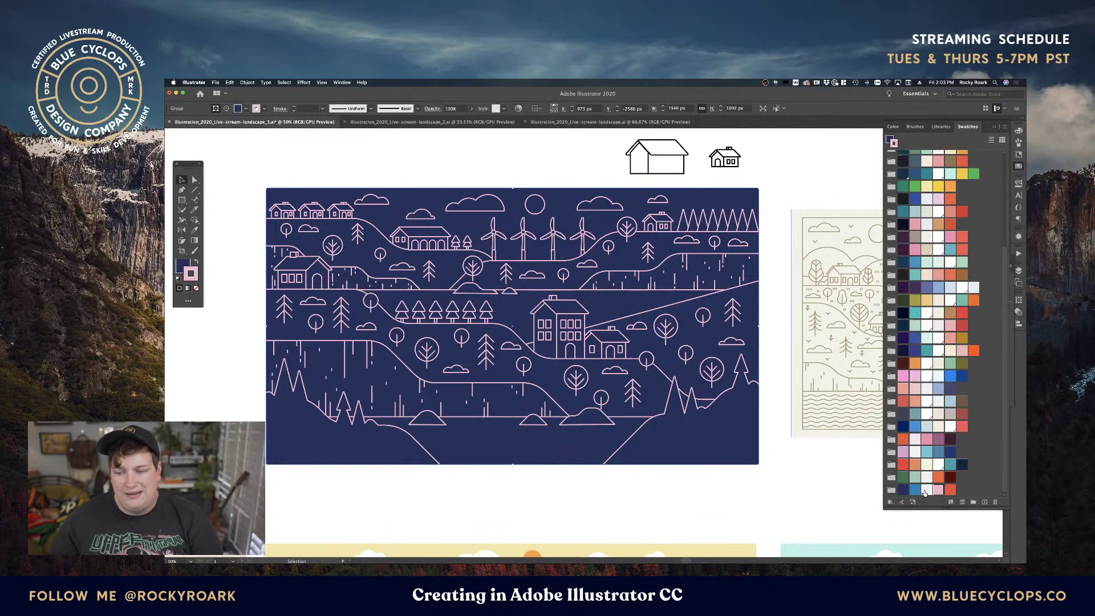
Try a dark teal navy fill with pale mint strokes, swap the two colors, and test red strokes over the mint fill.
key("x")
left_click(904, 326)
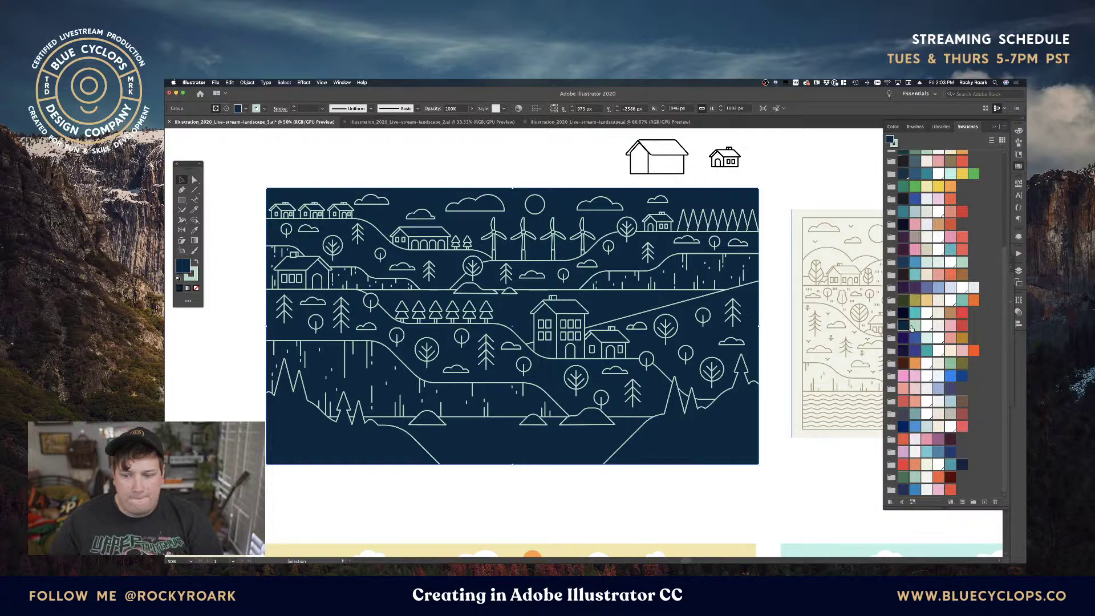
key("shift+x")
key("x")
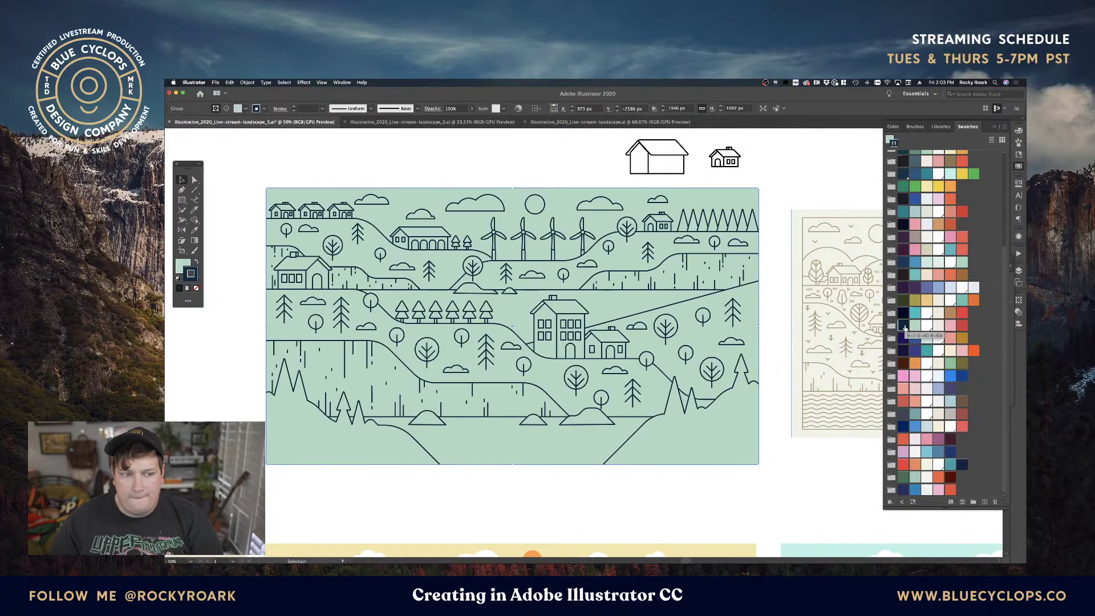
left_click(963, 325)
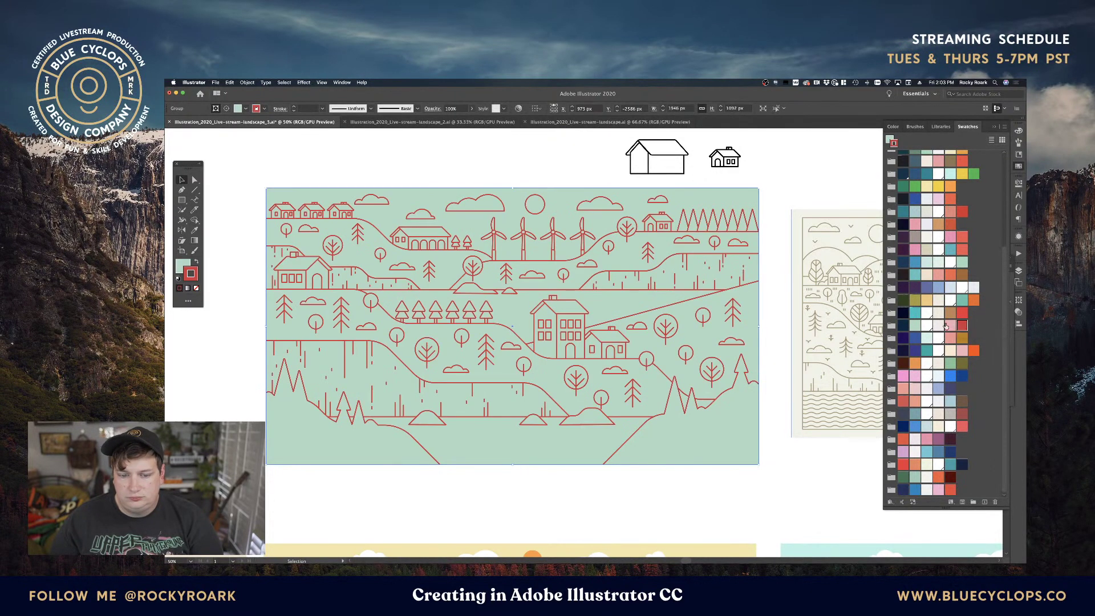
left_click(904, 325)
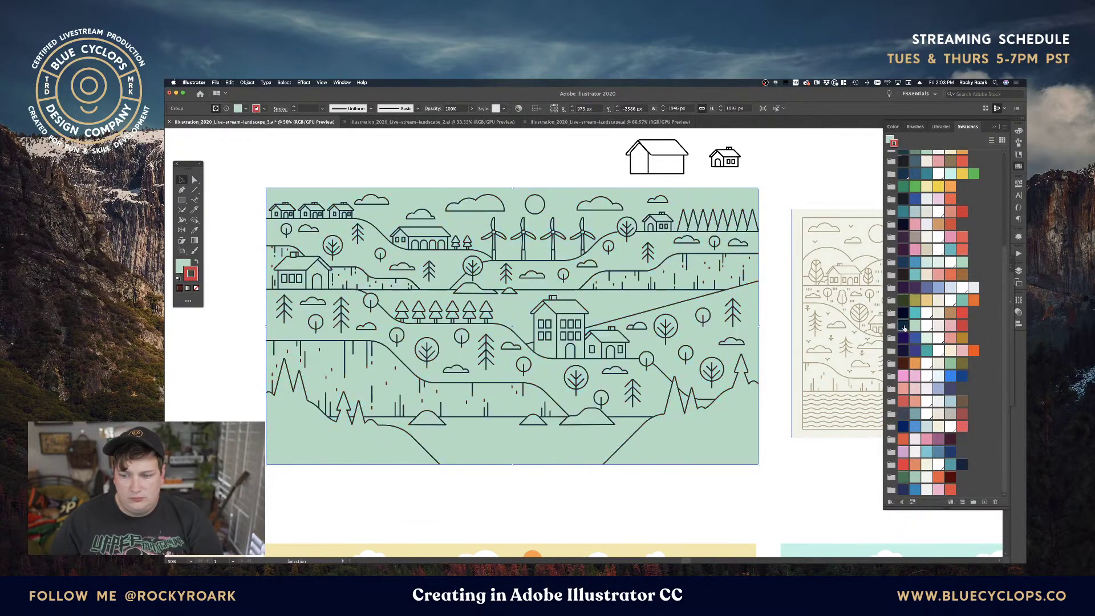
Give the landscape pink strokes and a brown fill after testing red and coral fills, and deselect it.
left_click(951, 325)
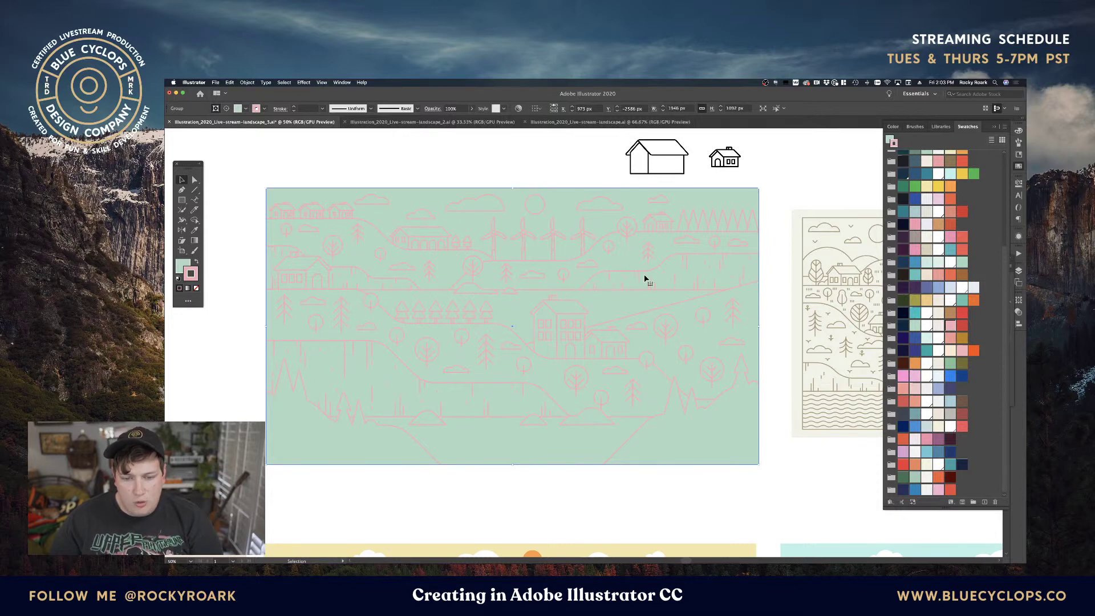
left_click(961, 326)
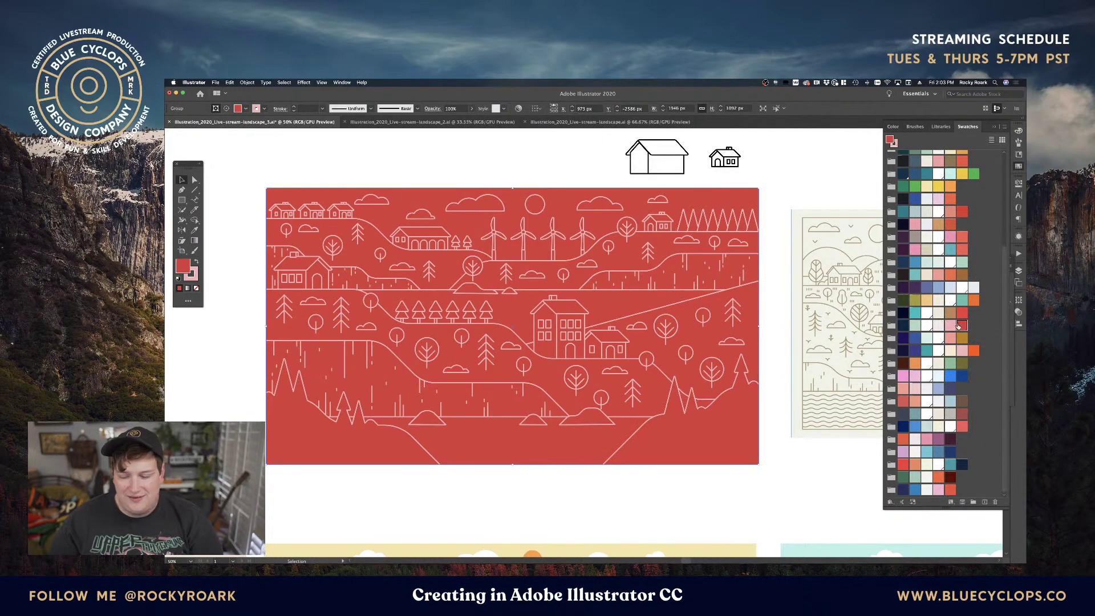
left_click(952, 276)
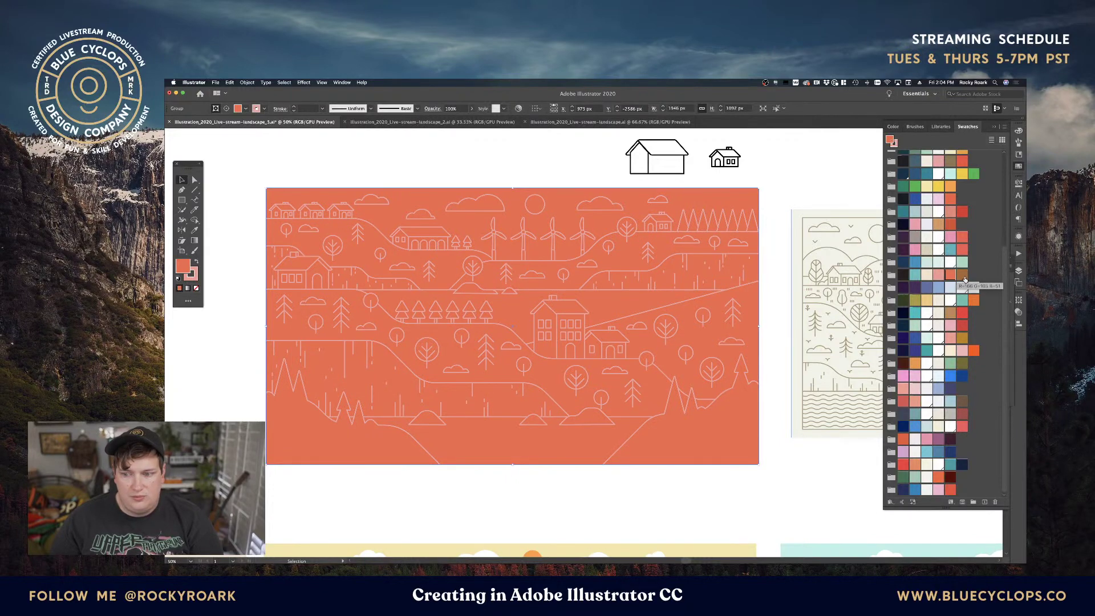
left_click(962, 276)
left_click(797, 181)
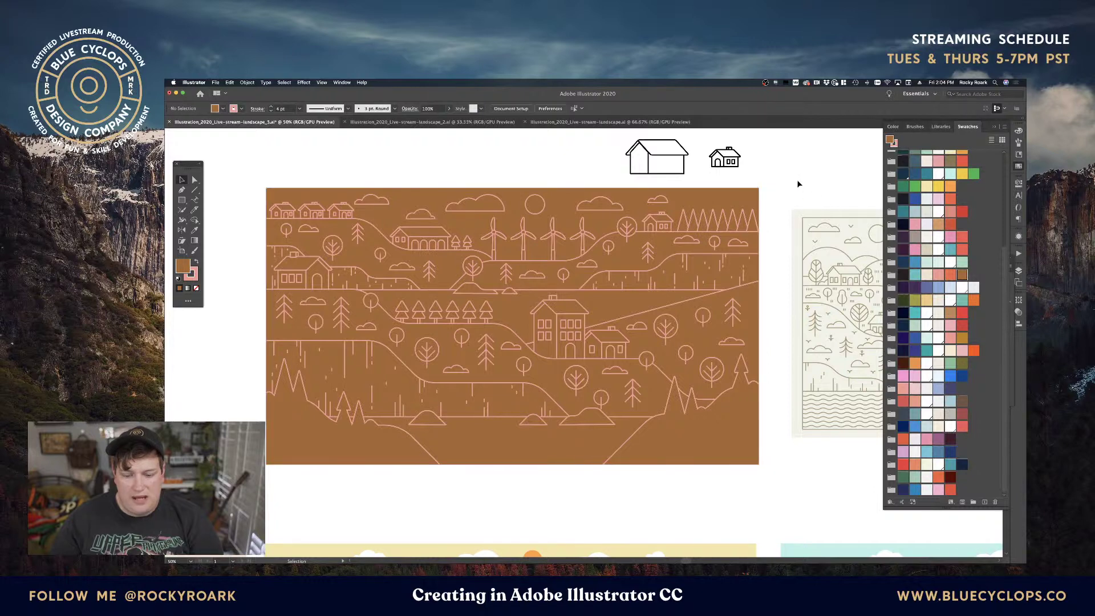
Examine the recolored flat-color landscape versions below the brown line-art landscape.
left_click_drag(675, 224, 710, 245)
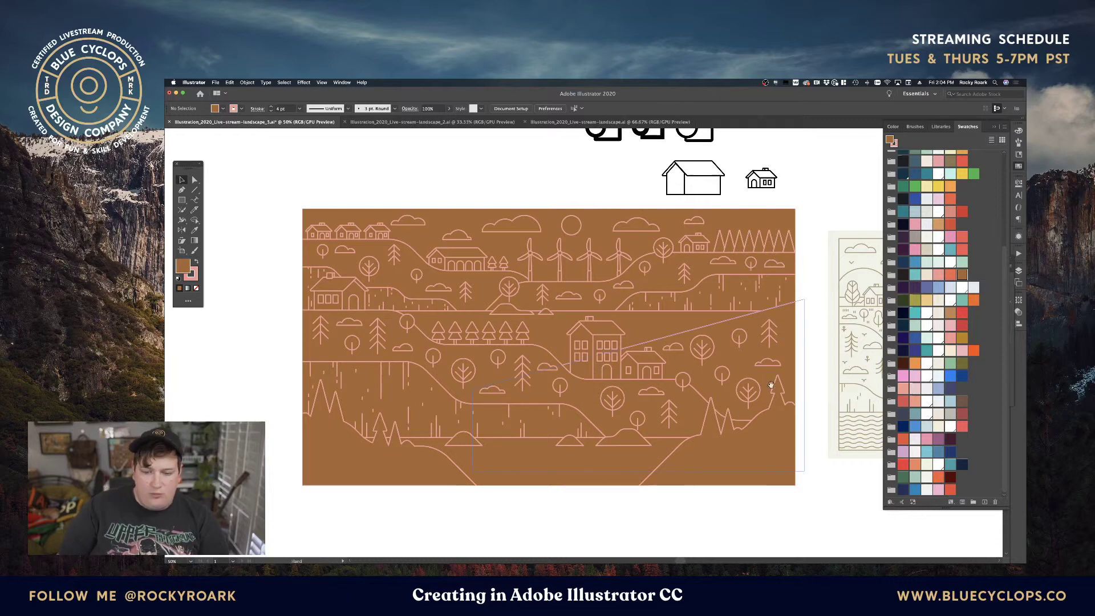
scroll(780, 311, "down", 10)
scroll(709, 213, "down", 1)
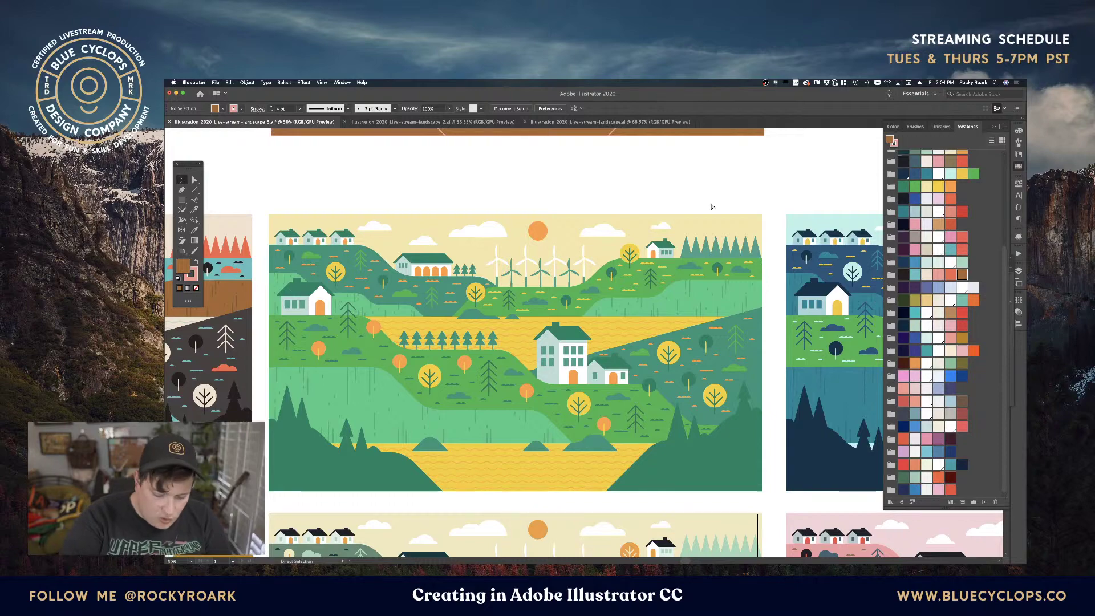
key("super+minus")
key("super+minus")
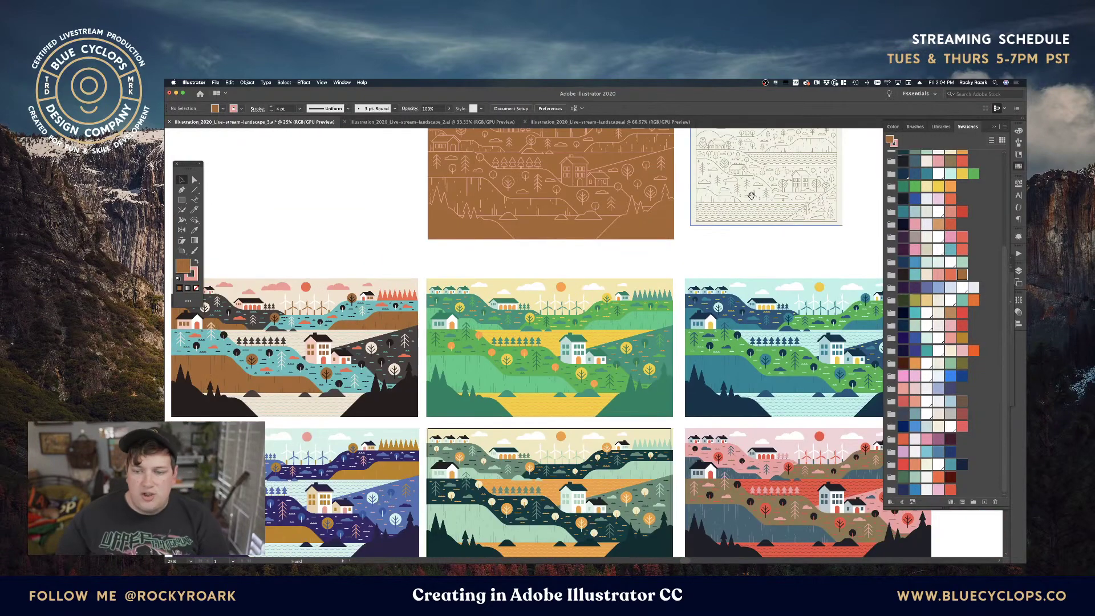
left_click_drag(759, 180, 718, 202)
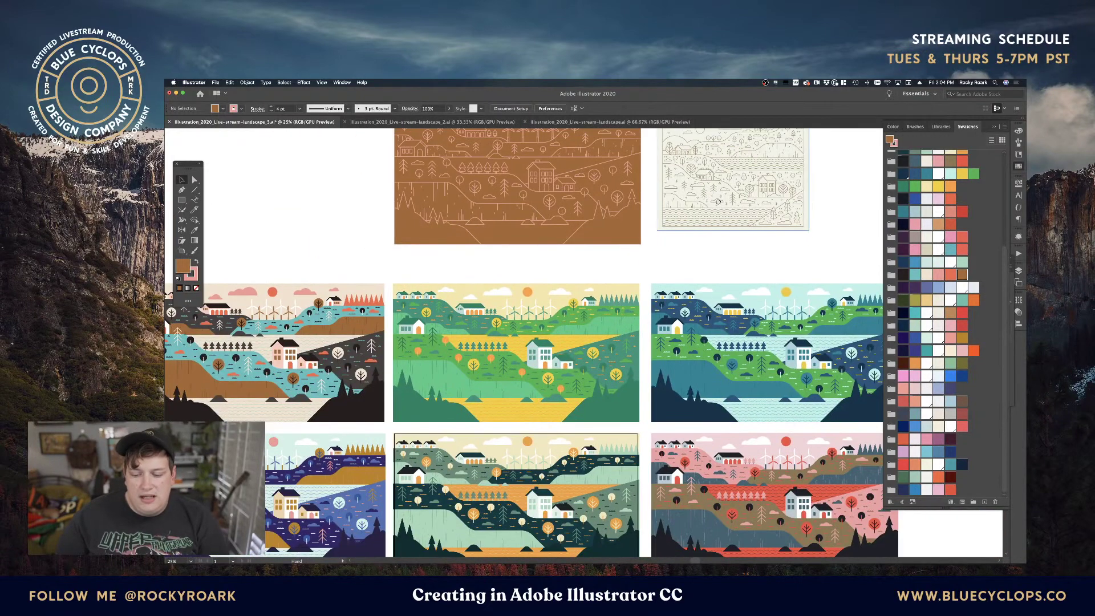
left_click_drag(751, 262, 701, 181)
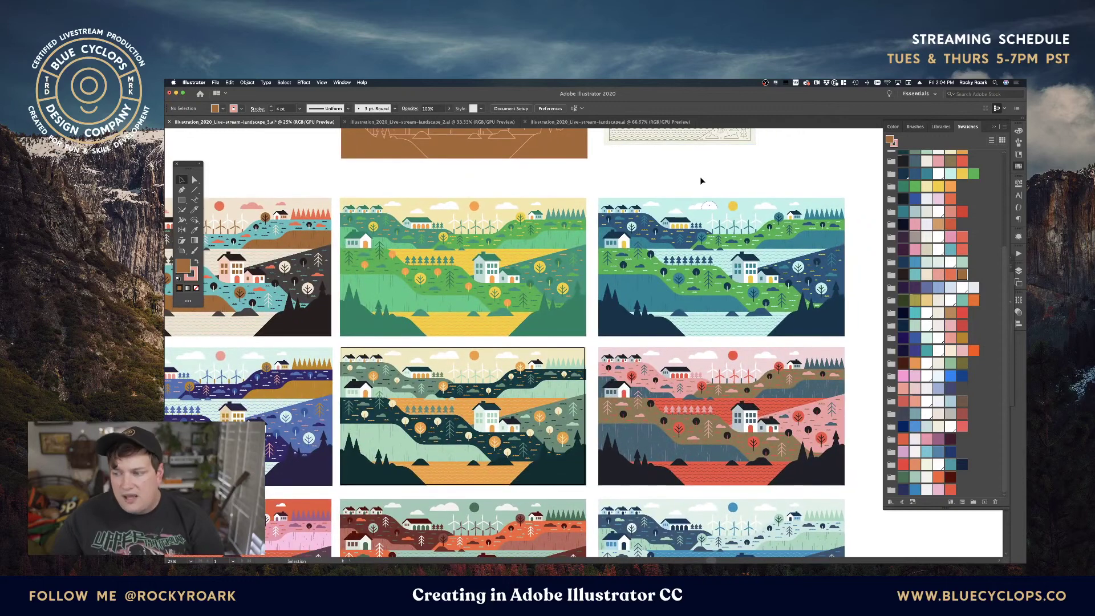